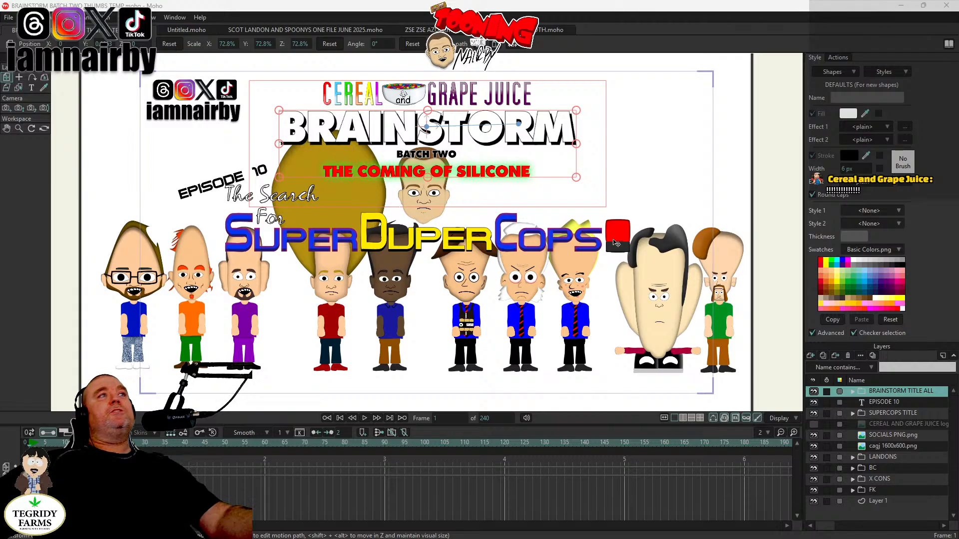
Step: Select Layer 1 and set its shape fill colour to black (000000)
scroll(616, 244, down, 1)
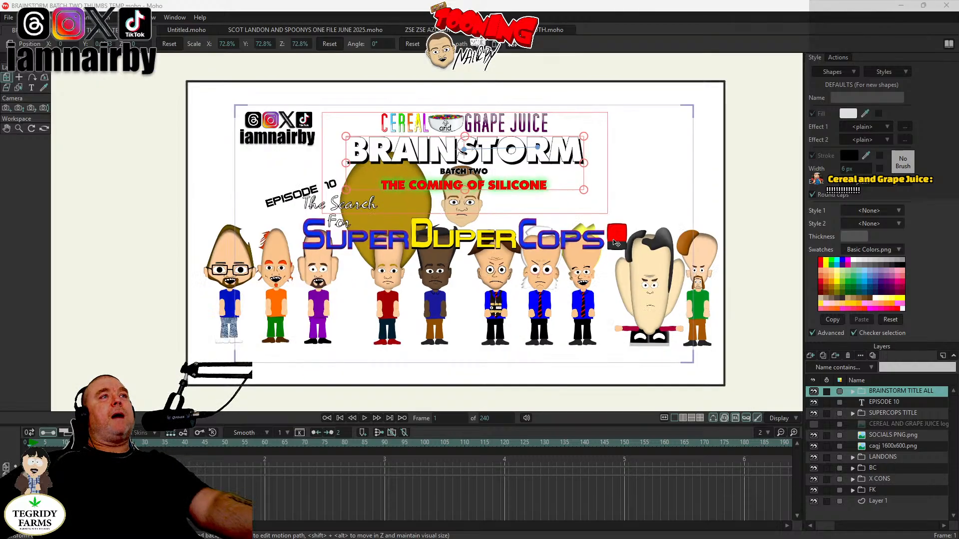
click(888, 500)
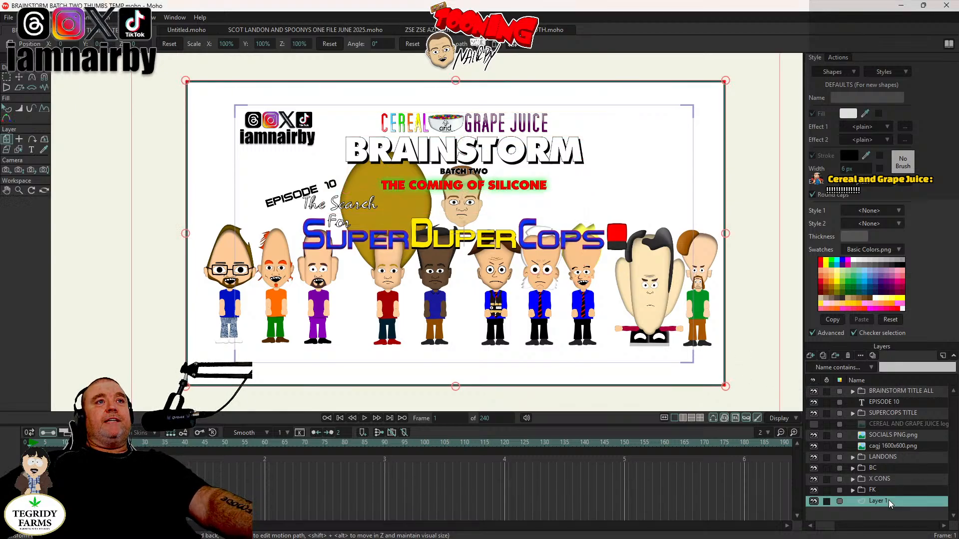
click(7, 88)
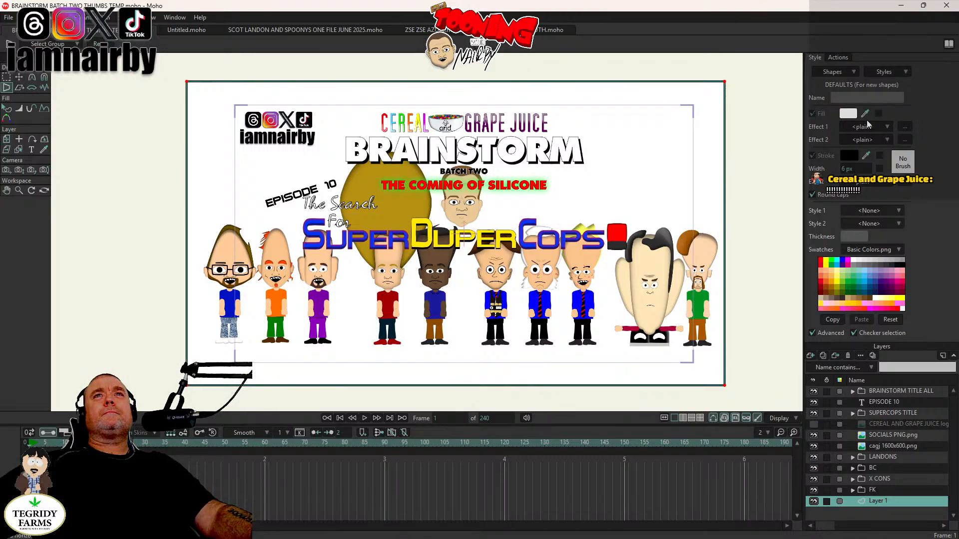
click(848, 114)
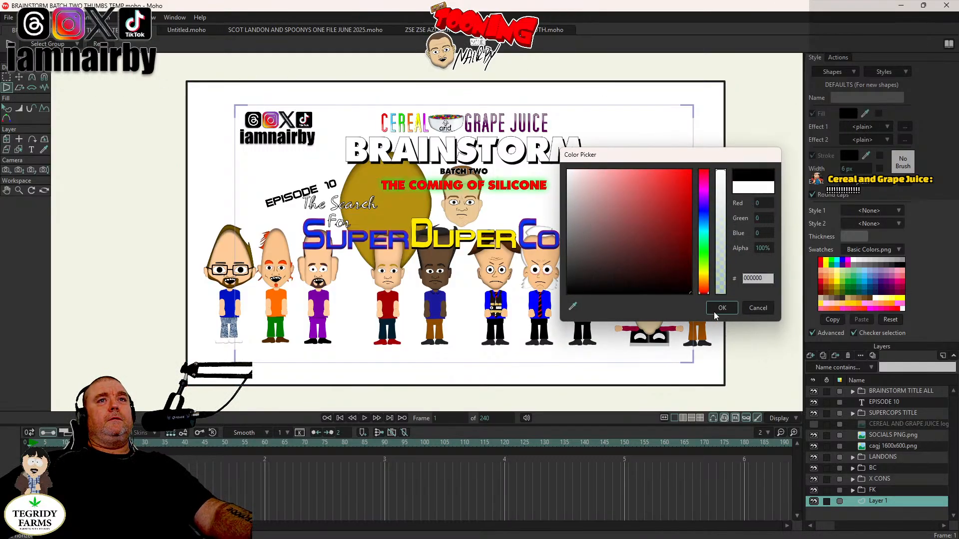
click(721, 308)
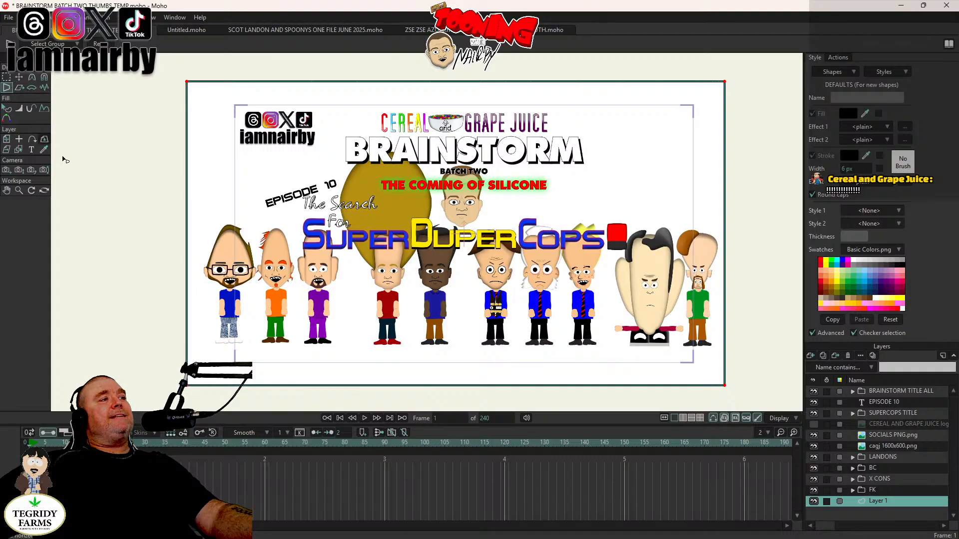
Step: Draw a straight horizontal line across the lower part of Layer 1 at frame 0, extending past the canvas's far edge
click(340, 418)
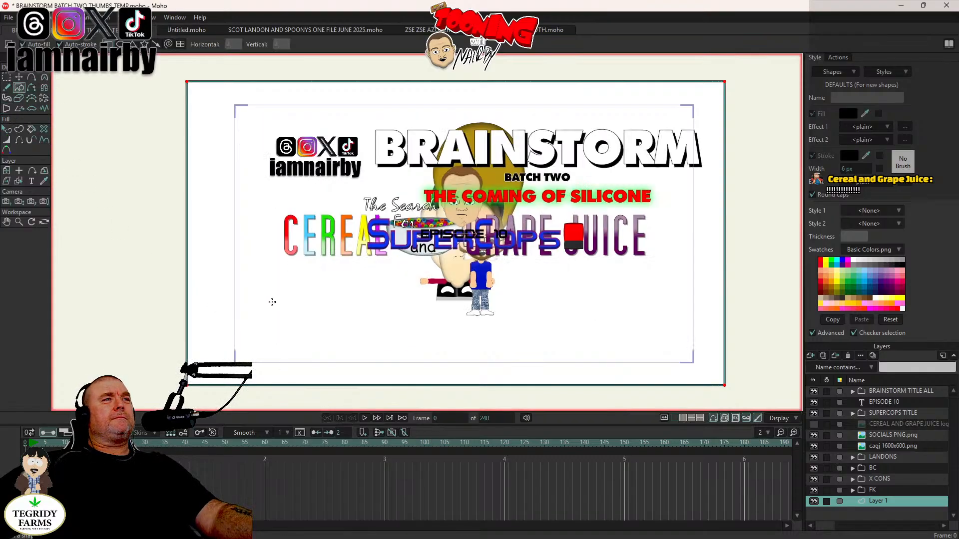
mouse_move(272, 302)
mouse_down()
mouse_move(358, 328)
mouse_move(792, 303)
mouse_up()
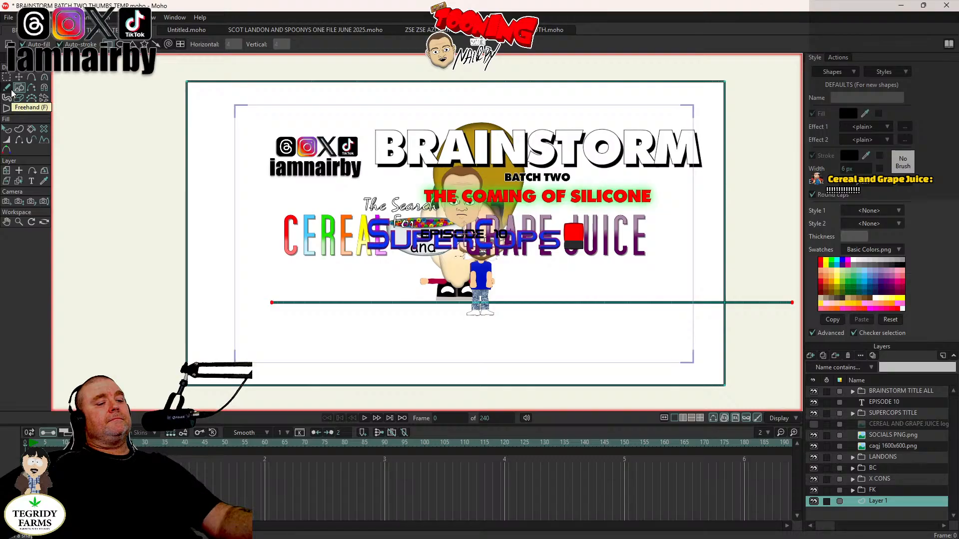
key(ctrl+z)
click(60, 45)
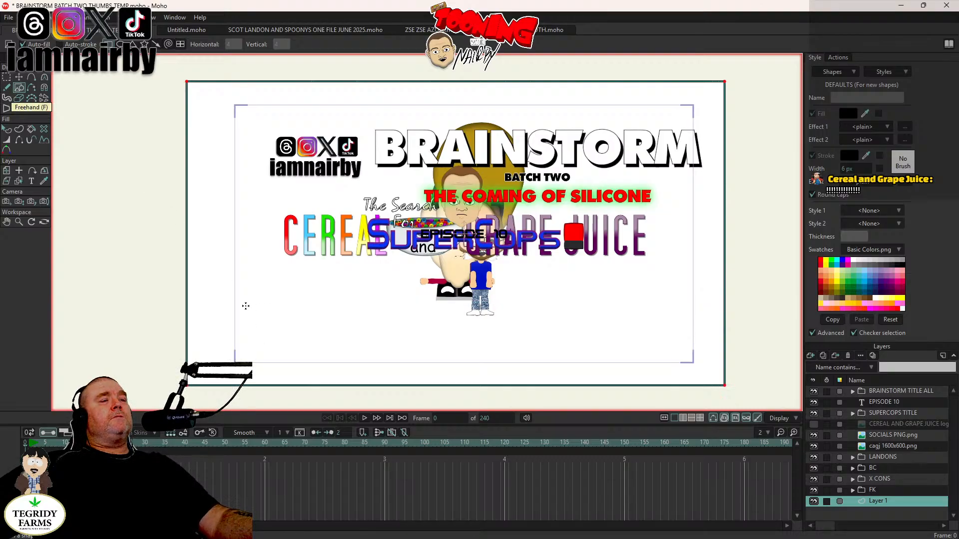
drag(245, 306, 797, 306)
scroll(352, 293, up, 5)
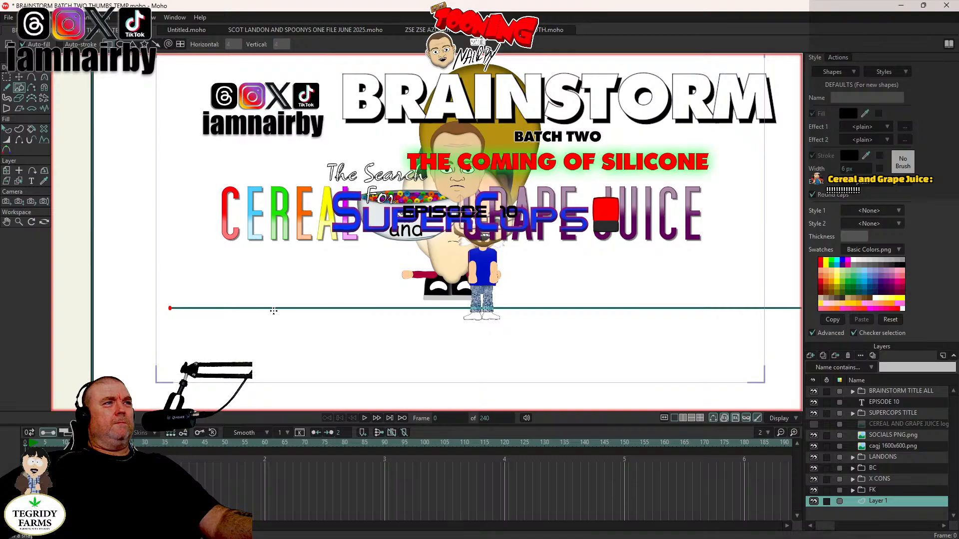
Step: Compare the line with the characters at frame 1, and move it down toward the canvas's lower edge at frame 0
click(19, 77)
scroll(278, 221, down, 1)
scroll(278, 220, down, 1)
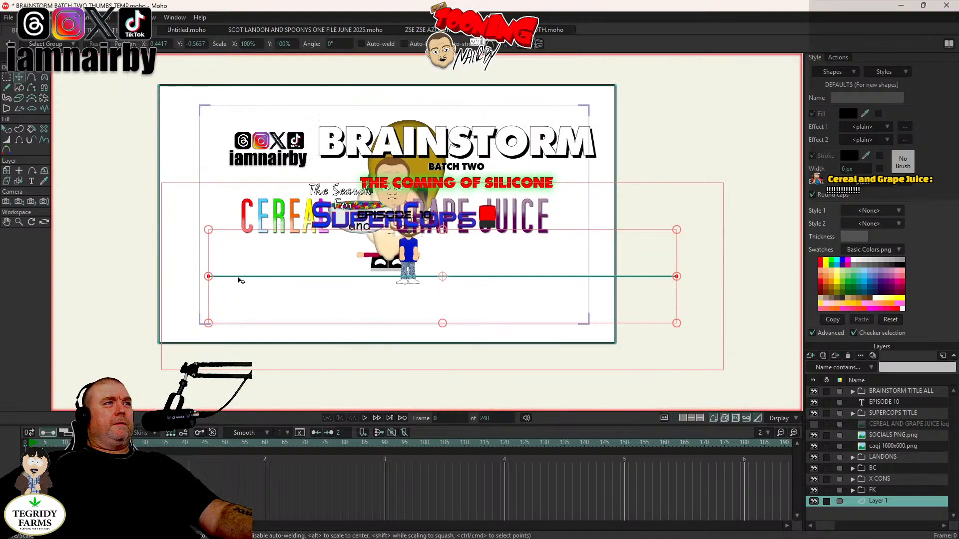
key(ctrl+Right)
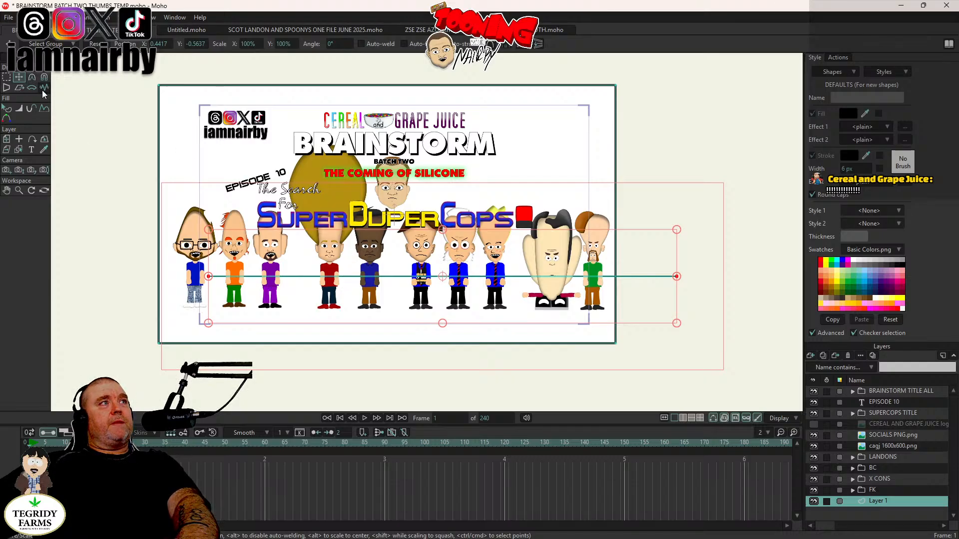
key(ctrl+Left)
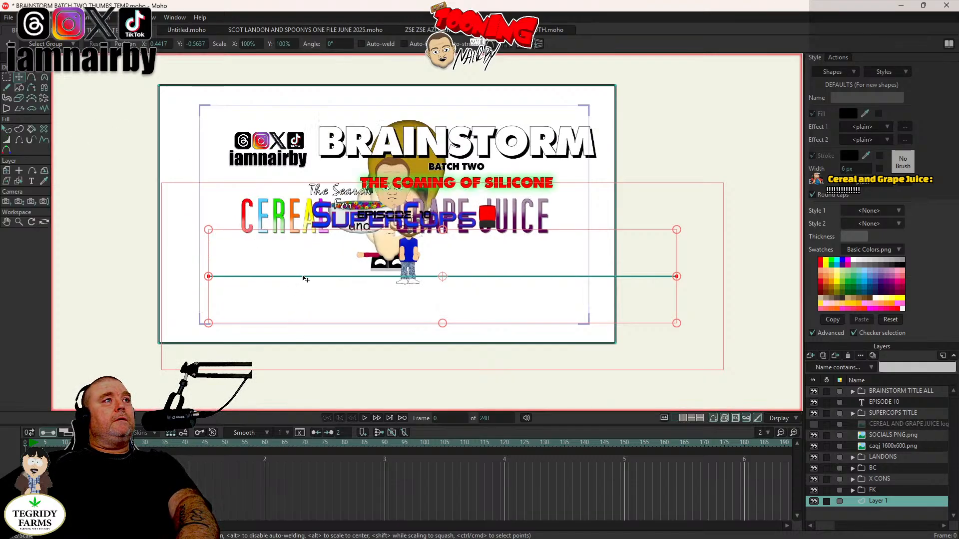
drag(306, 279, 307, 318)
Step: Duplicate the line twice and stack the three lines evenly at frame 0, the lowest at about Y -0.88
key(ctrl+c)
key(ctrl+v)
key(ctrl+v)
scroll(303, 330, up, 3)
scroll(355, 228, down, 2)
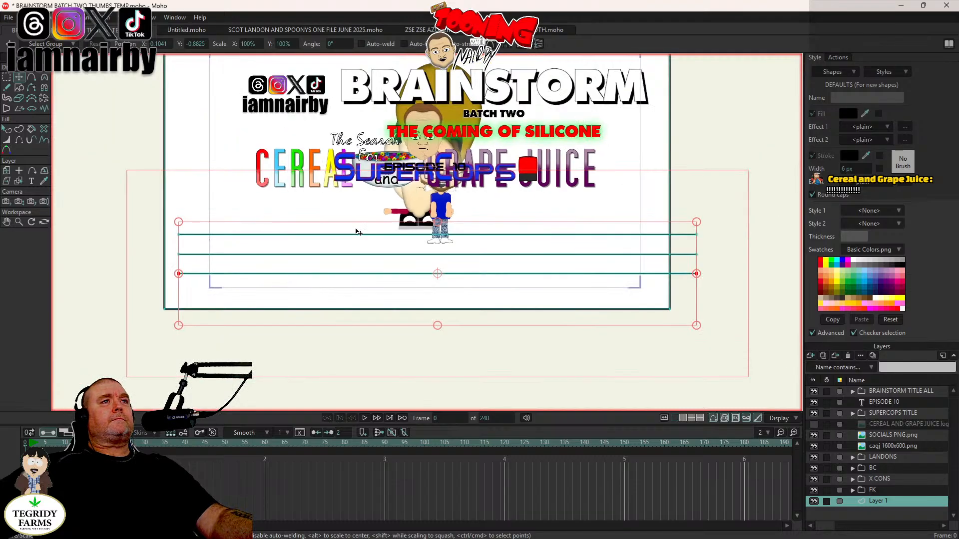
scroll(358, 232, down, 1)
Step: Render a preview of frame 1 to examine the three lines behind the characters
key(ctrl+Right)
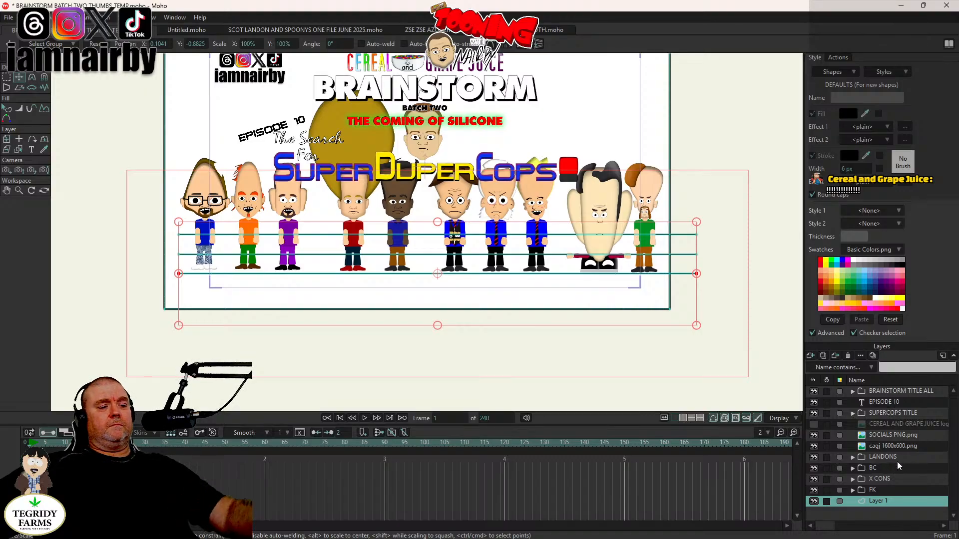
key(ctrl+r)
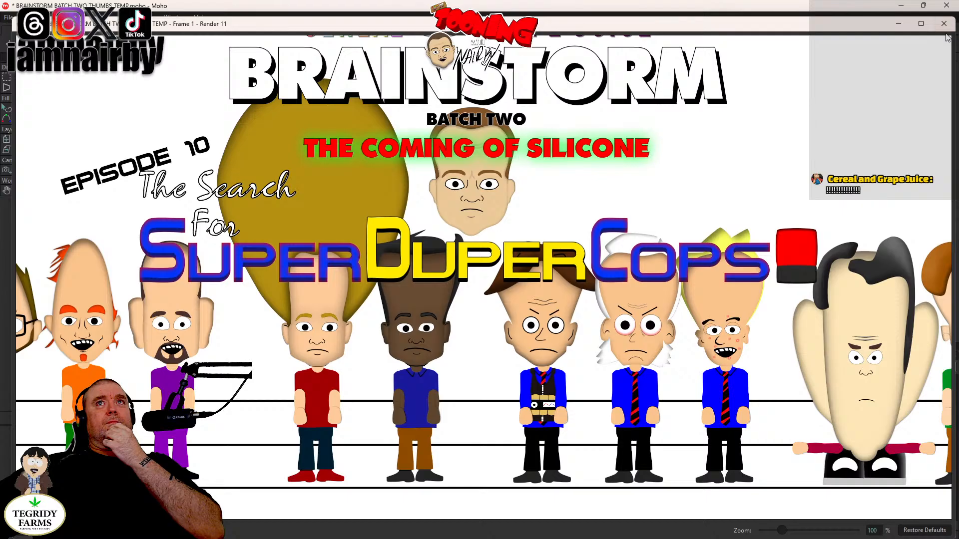
click(944, 24)
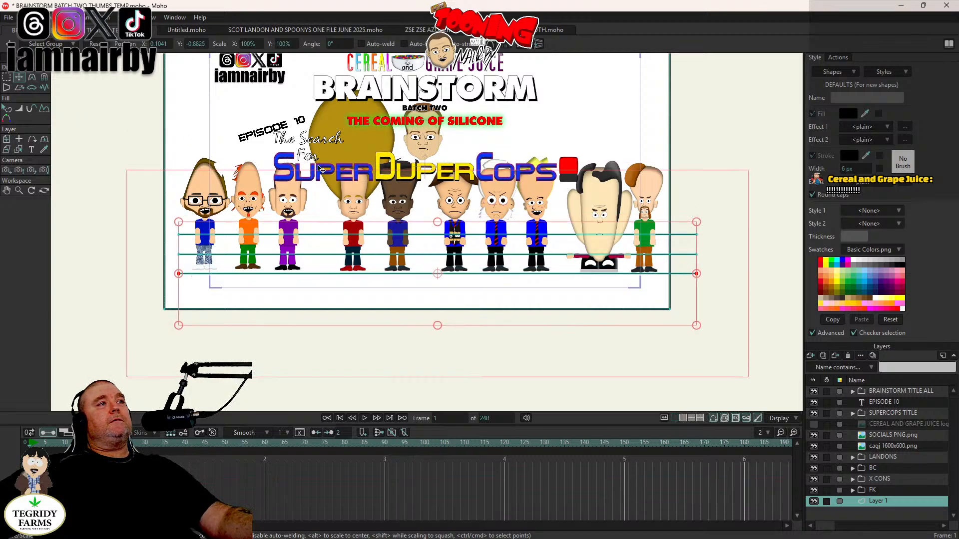
Step: Move all three lines up at frame 1, the lowest to about Y -0.72, and preview the render
drag(395, 259, 399, 238)
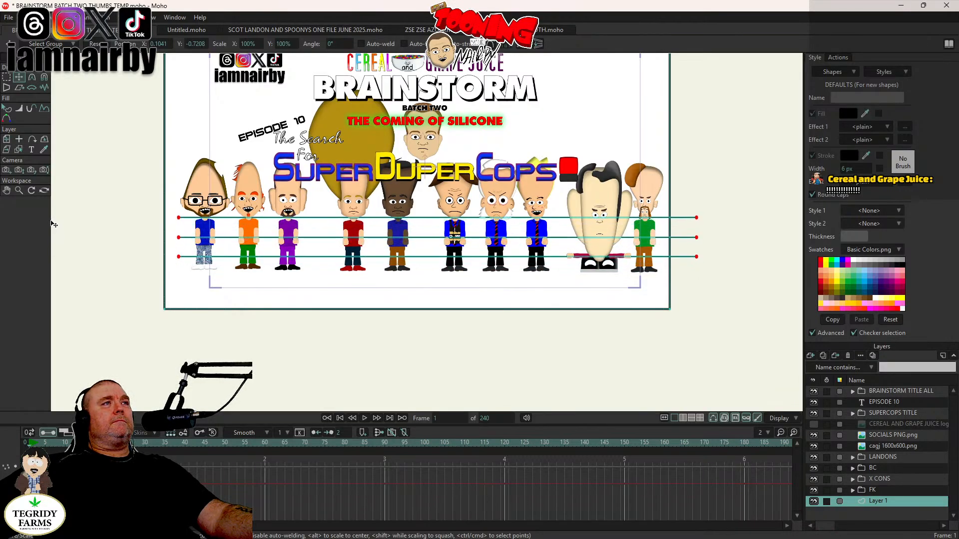
key(ctrl+r)
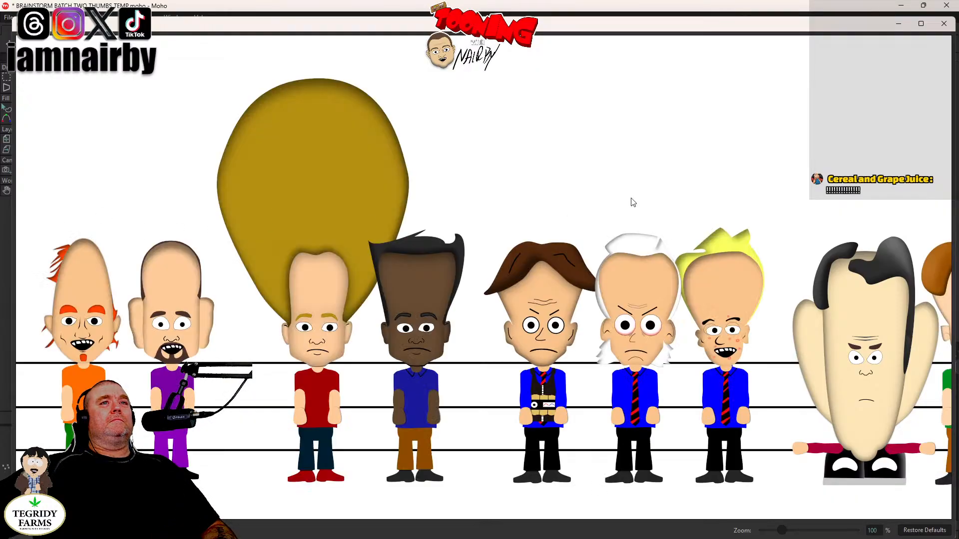
click(943, 23)
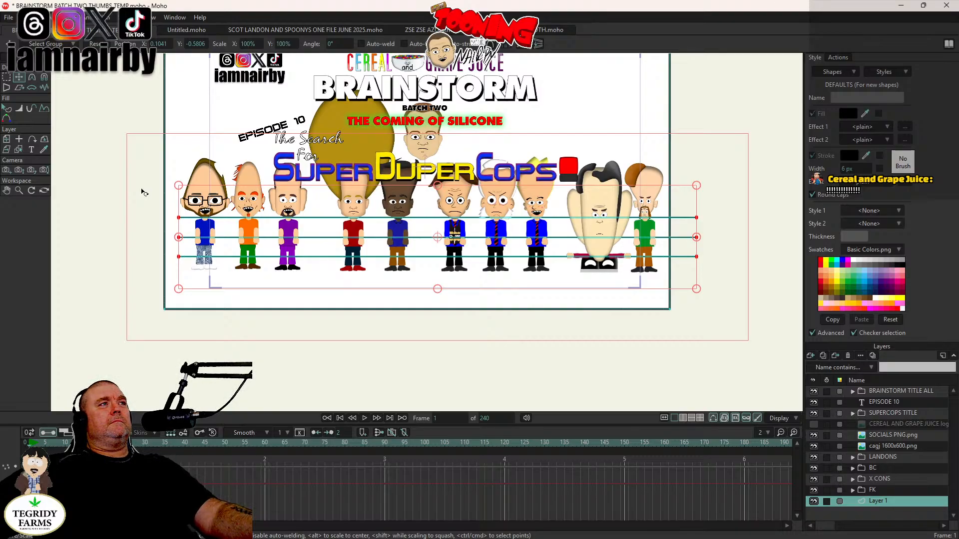
Step: Duplicate the highest line at frame 0, place the copy above it at about Y -0.23, and return to frame 1
click(399, 218)
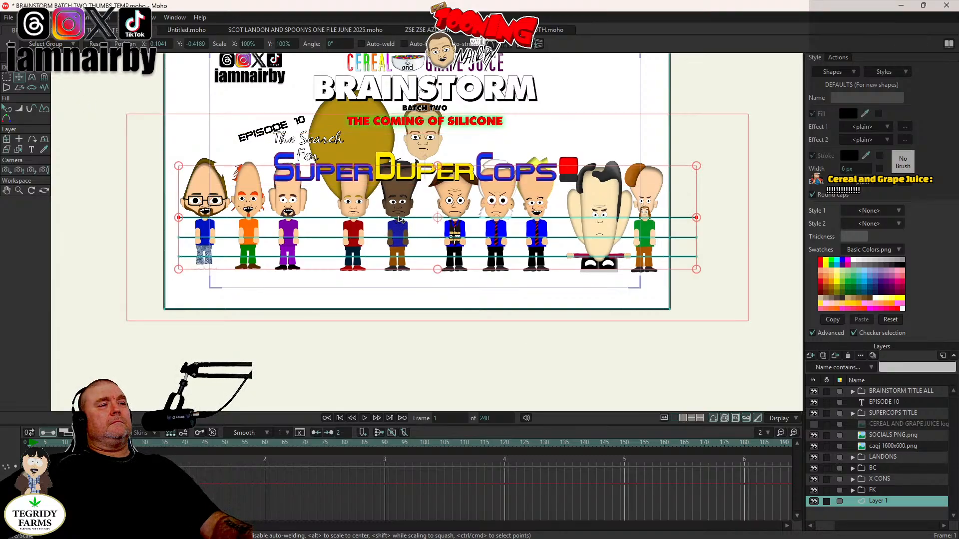
key(Left)
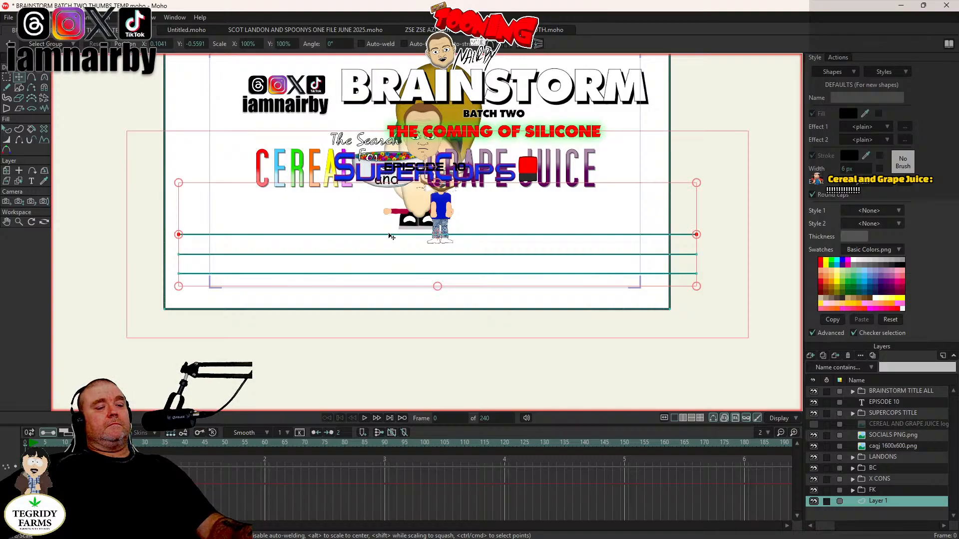
drag(338, 217, 341, 180)
key(Right)
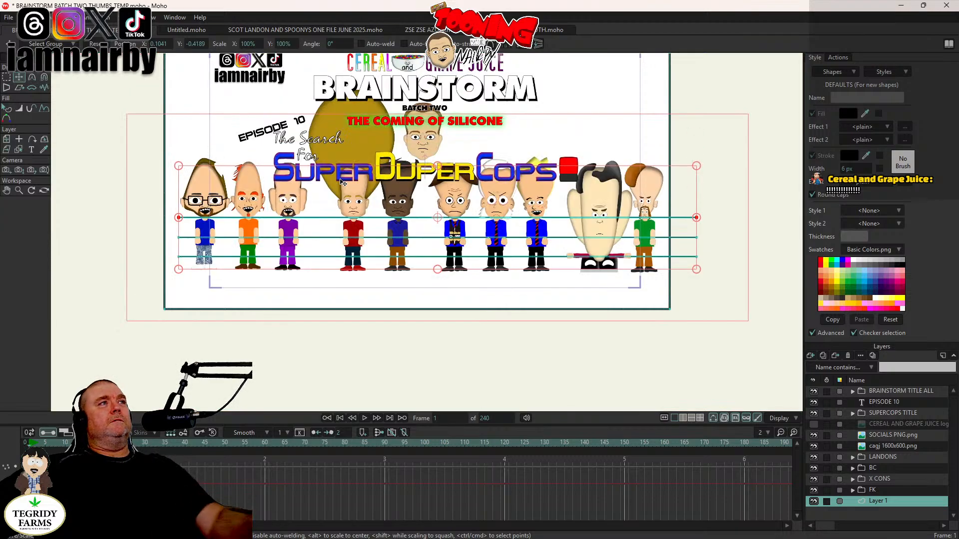
Step: Move the copied fourth line above the other three at frame 1, to about Y -0.25
click(148, 192)
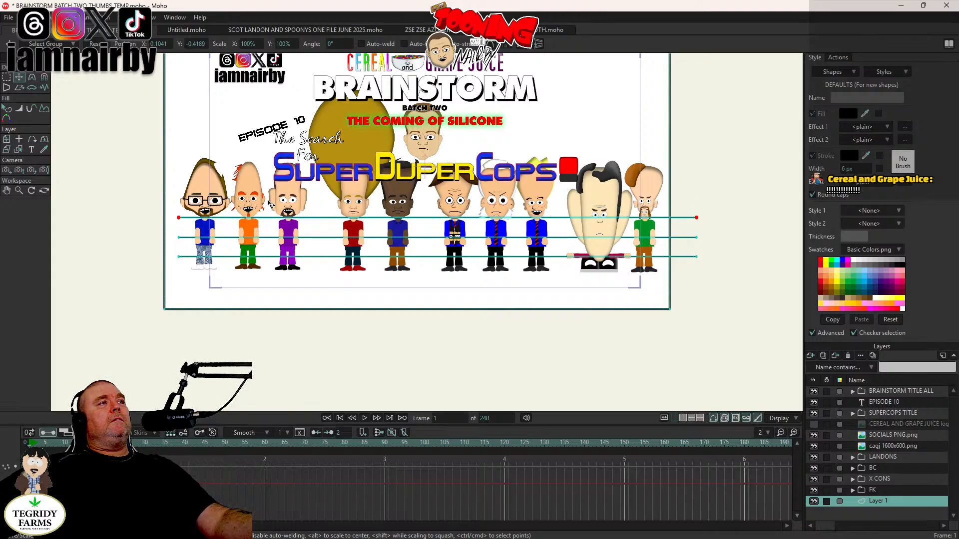
drag(268, 203, 269, 192)
key(ctrl+z)
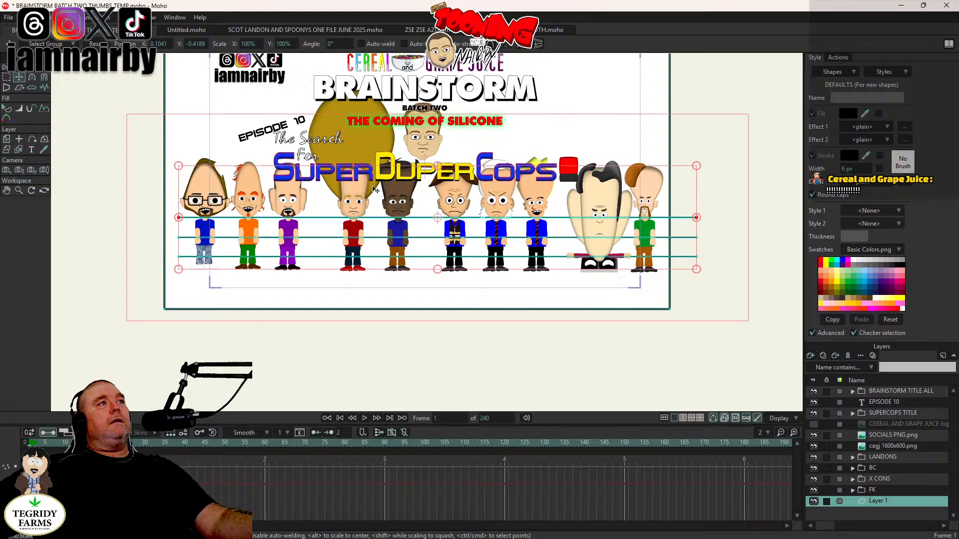
drag(346, 83, 340, 63)
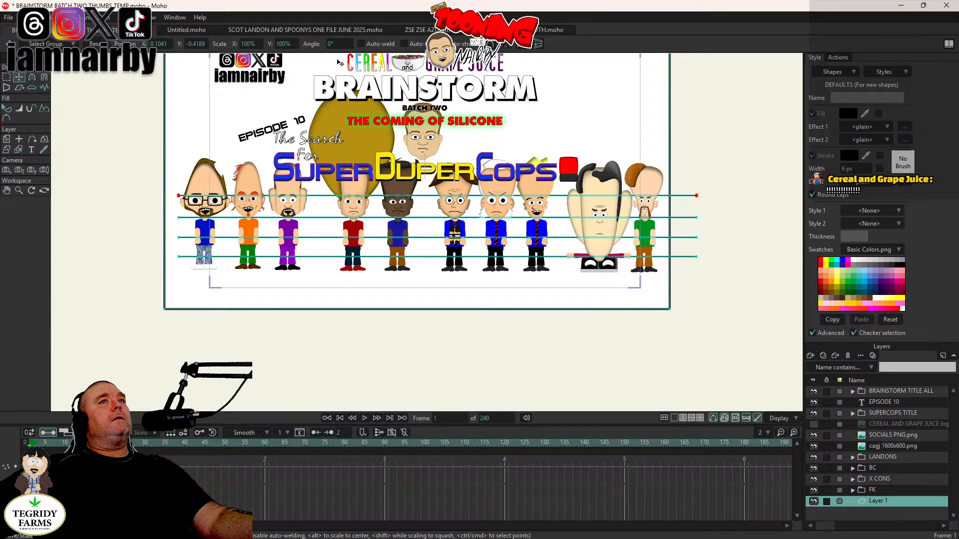
drag(340, 64, 340, 65)
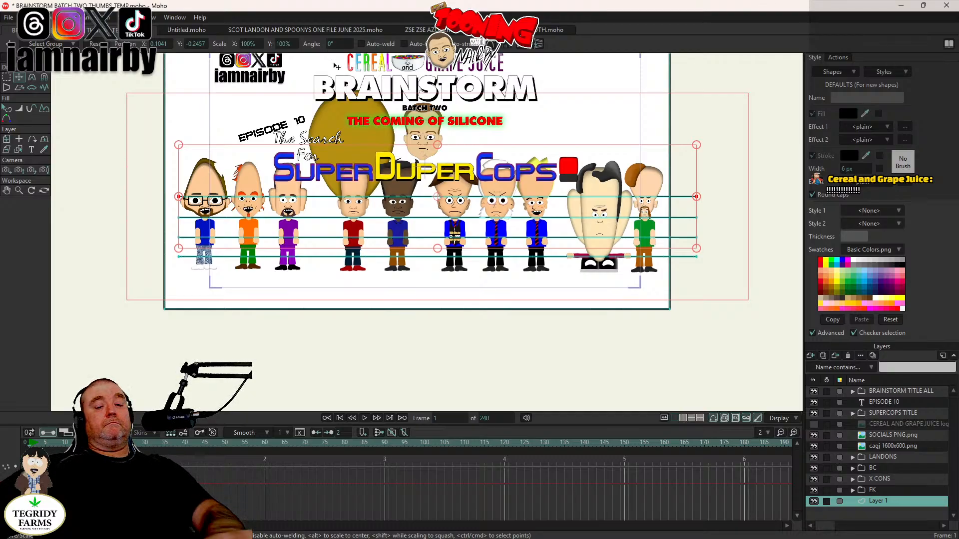
Step: Add a fifth line above the others at frame 1, at about Y -0.06, and preview the render
key(ctrl+Left)
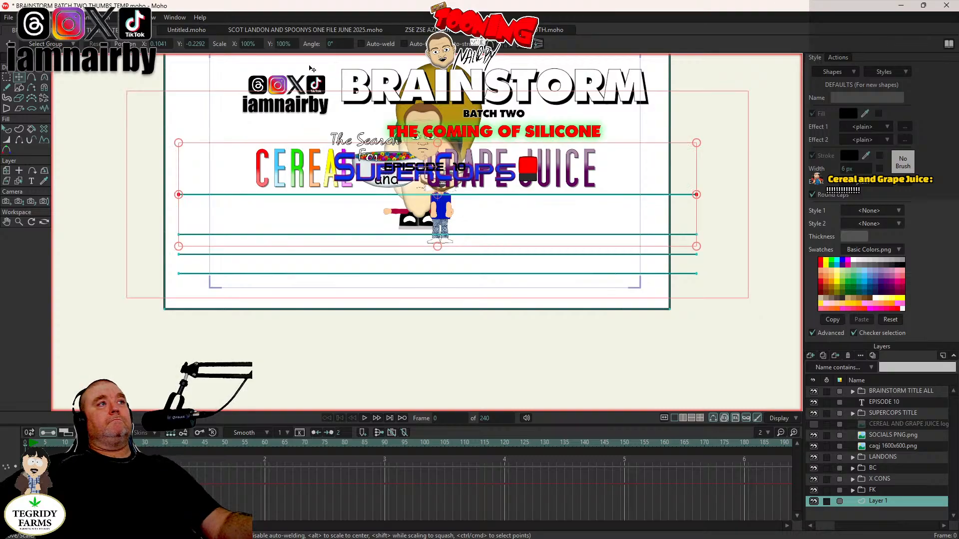
key(ctrl+Right)
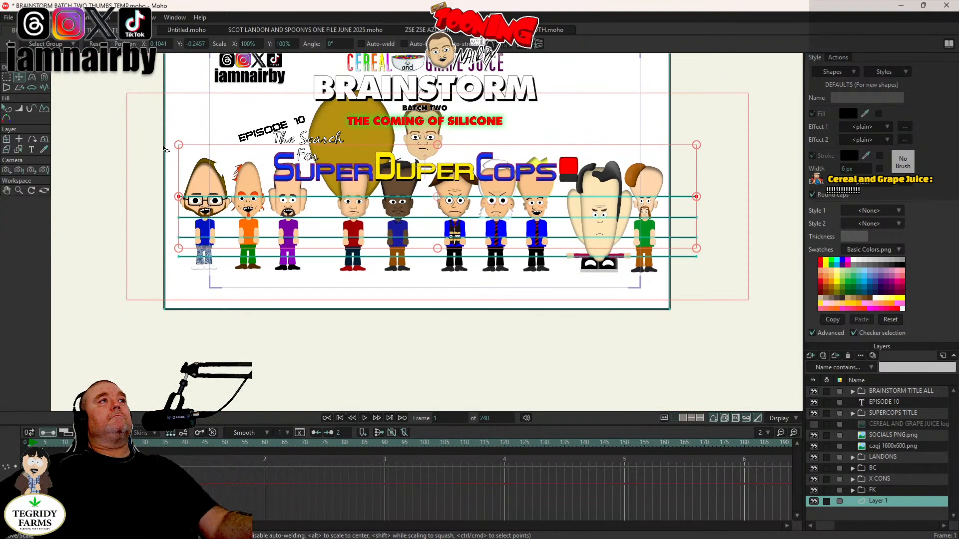
drag(495, 179, 492, 159)
key(ctrl+r)
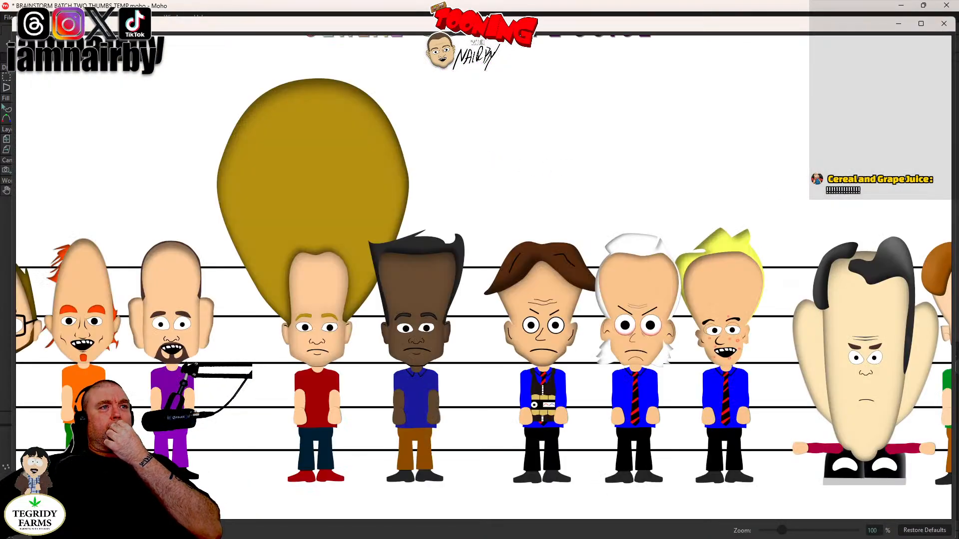
click(944, 24)
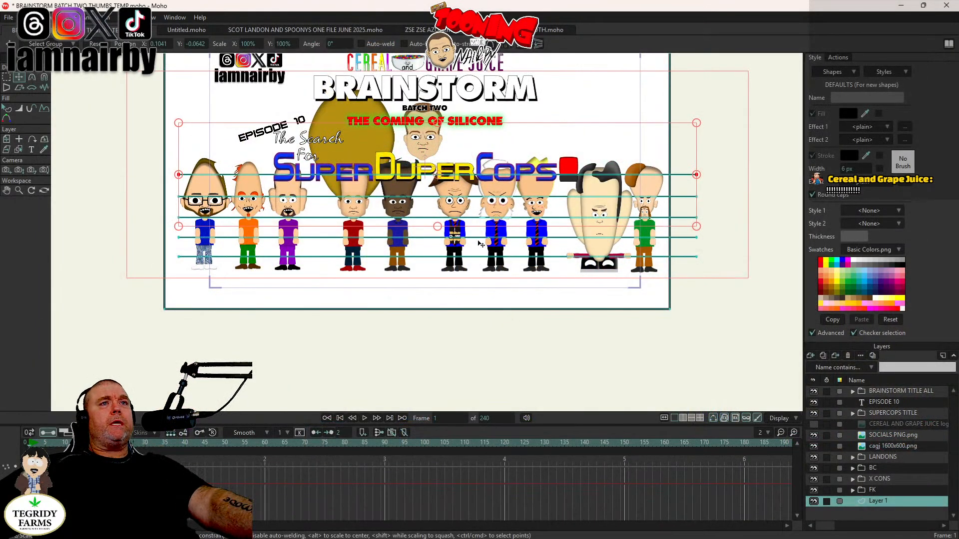
Step: Save the project and render frame 1 to examine the finished height-chart lines behind the characters
key(ctrl+s)
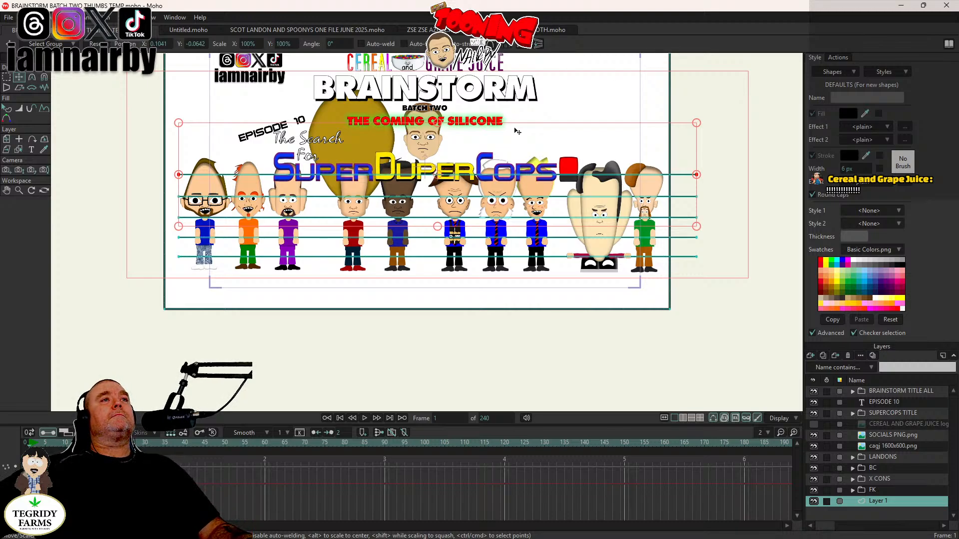
key(ctrl+r)
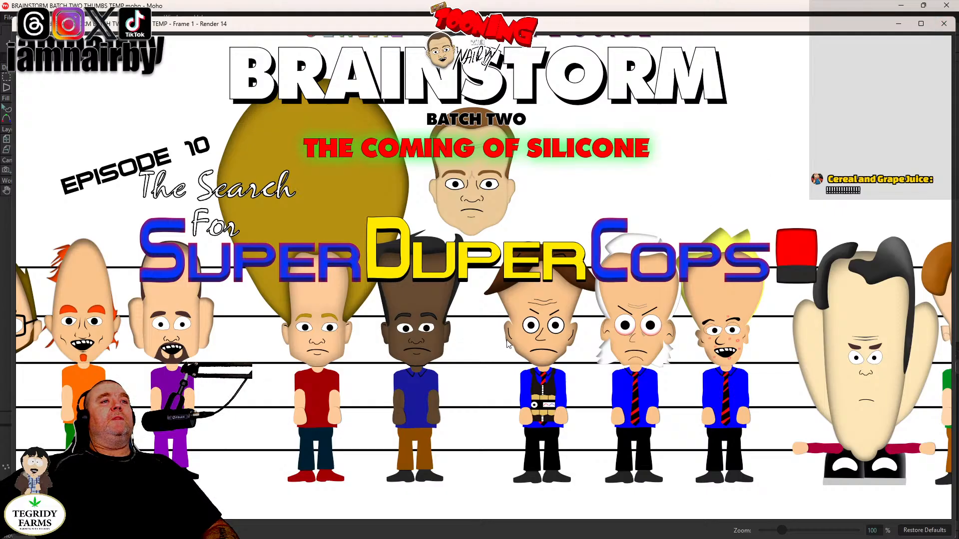
click(944, 23)
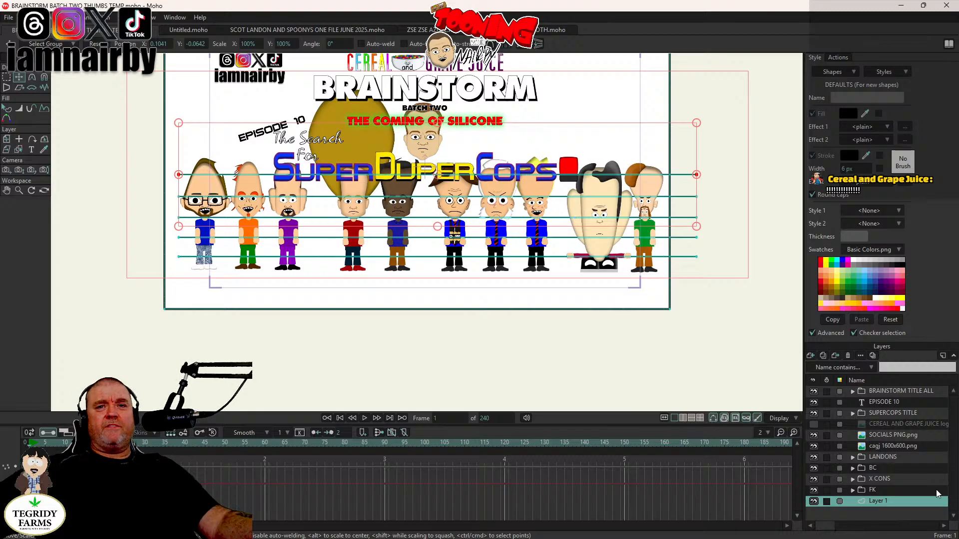
Step: Put the LANDONS, BC, X CONS and FK layers together into one new group at frame 0, and collapse it
click(891, 457)
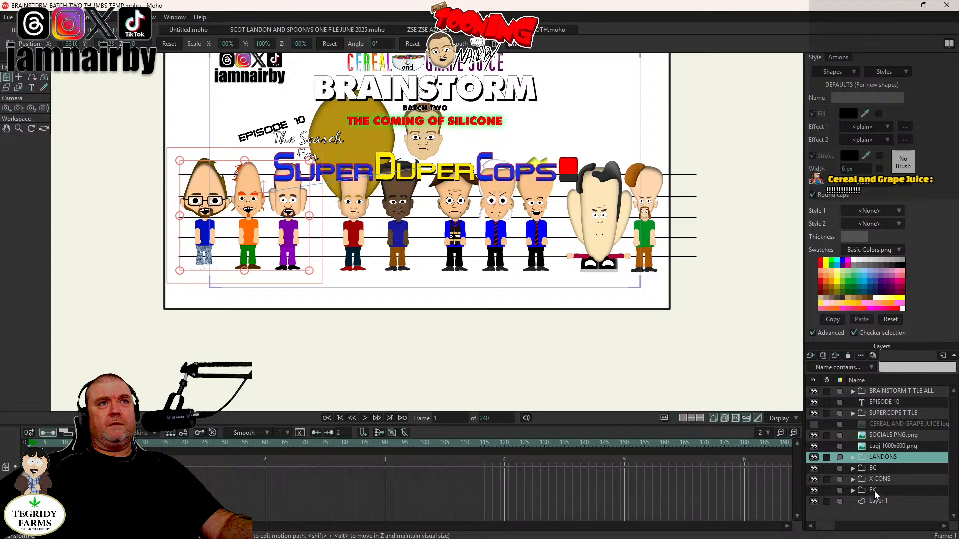
key(ctrl+Left)
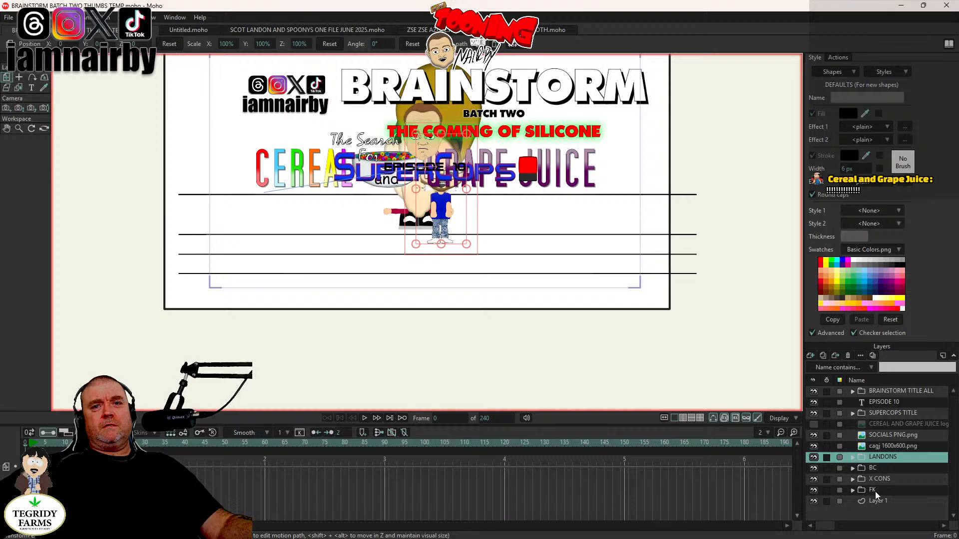
shift+click(875, 491)
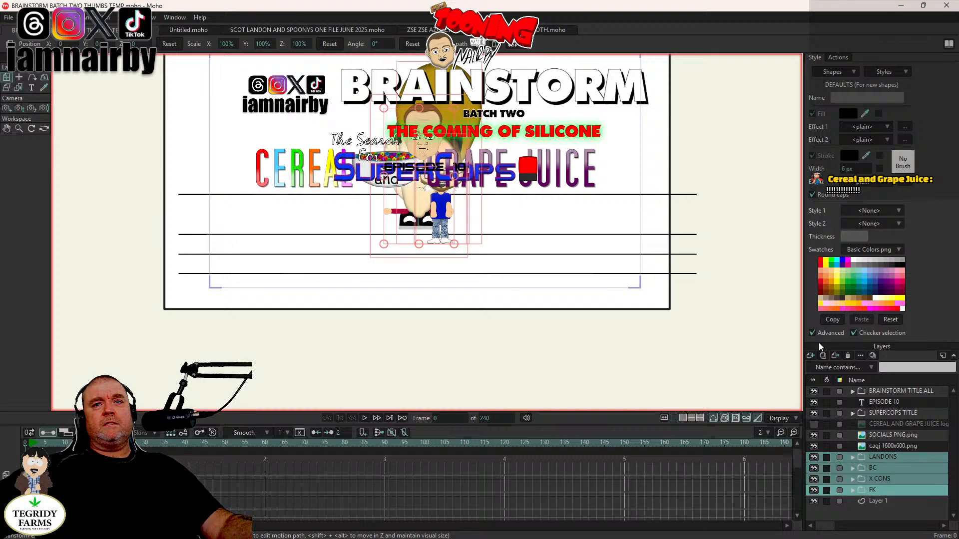
click(811, 358)
click(843, 403)
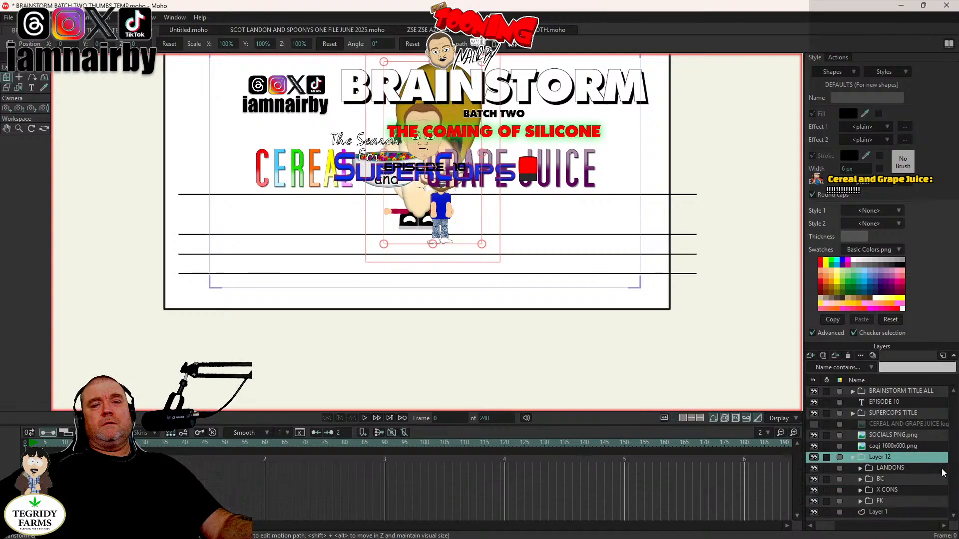
click(851, 459)
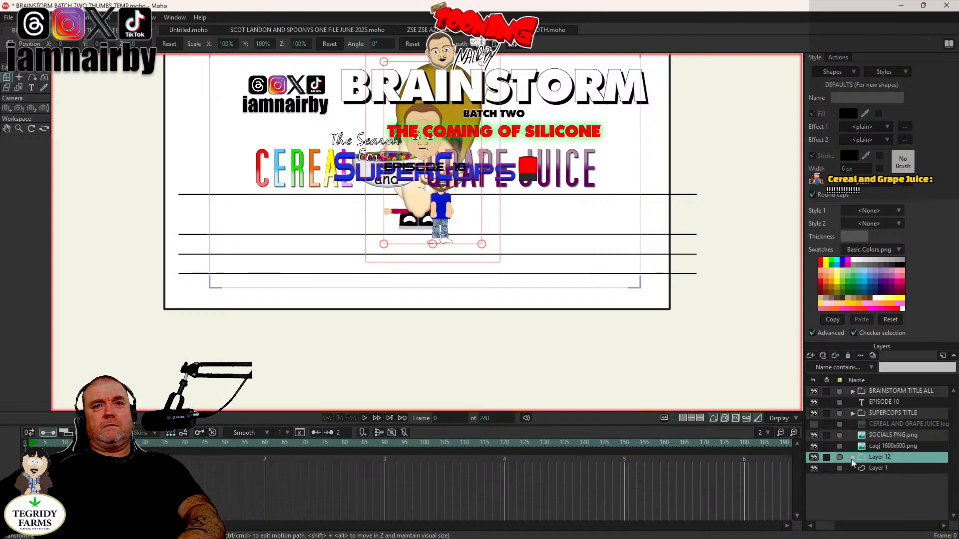
Step: Scale the character group down to 85.8% at frame 1 and move it so the row stands inside the lower frame edge
key(ctrl+Right)
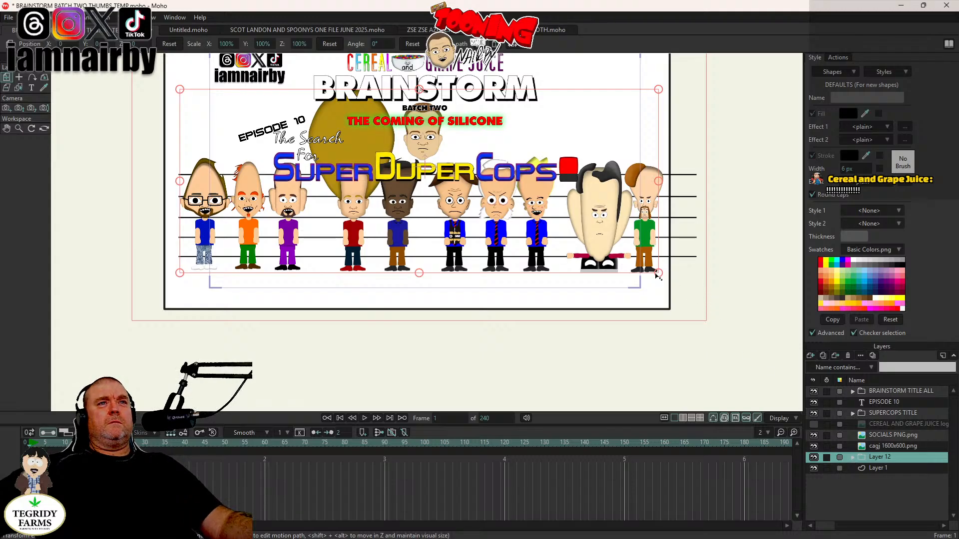
drag(658, 273, 647, 253)
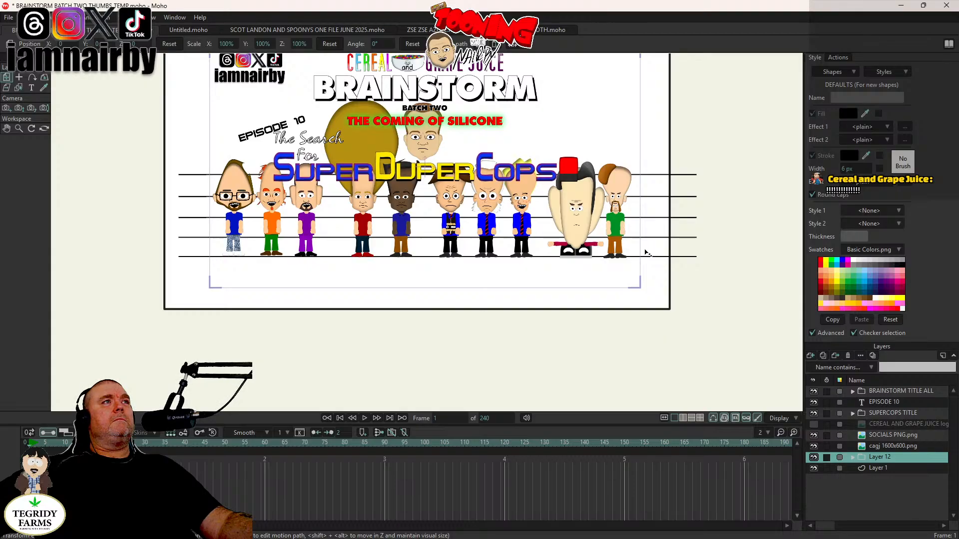
drag(645, 252, 665, 251)
drag(434, 223, 438, 238)
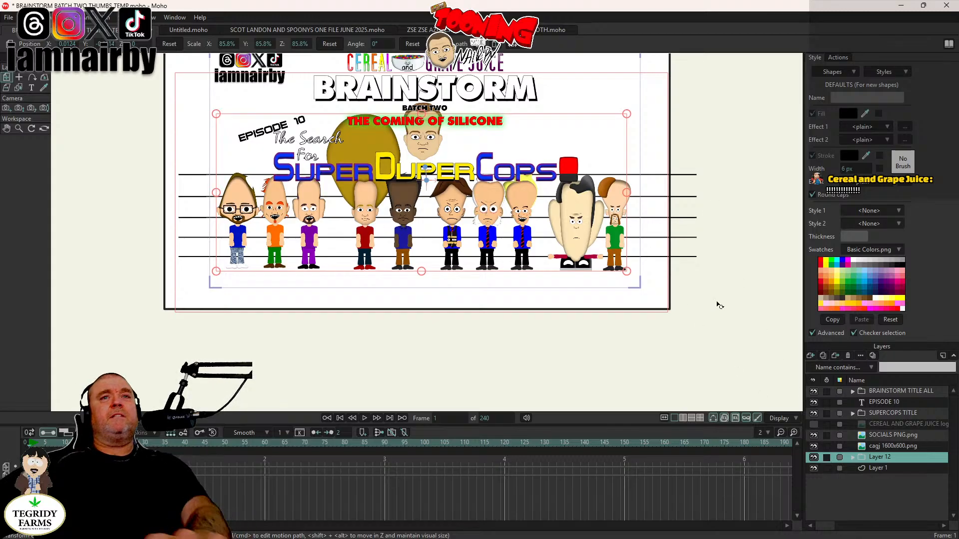
Step: Delete the highest line from Layer 1 at frame 0 and return to frame 1
click(853, 458)
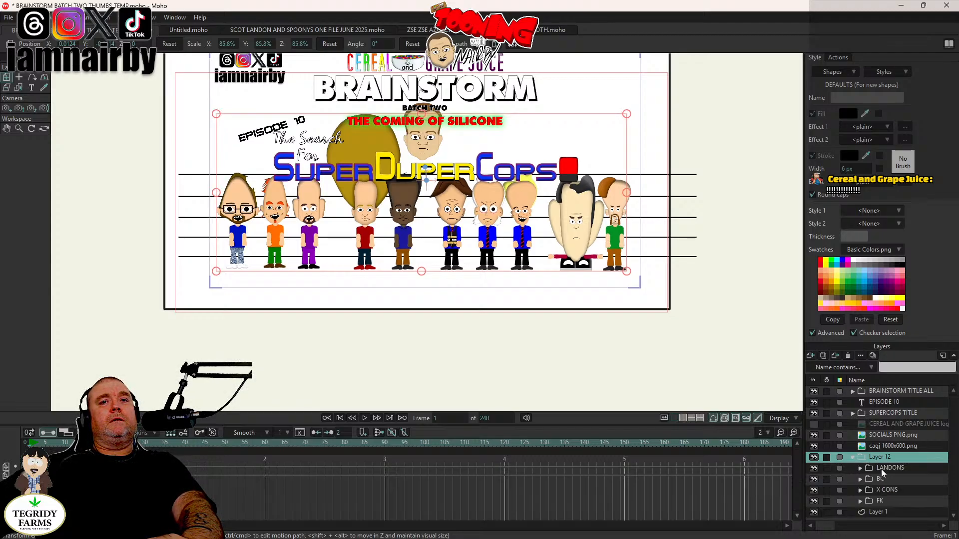
click(877, 515)
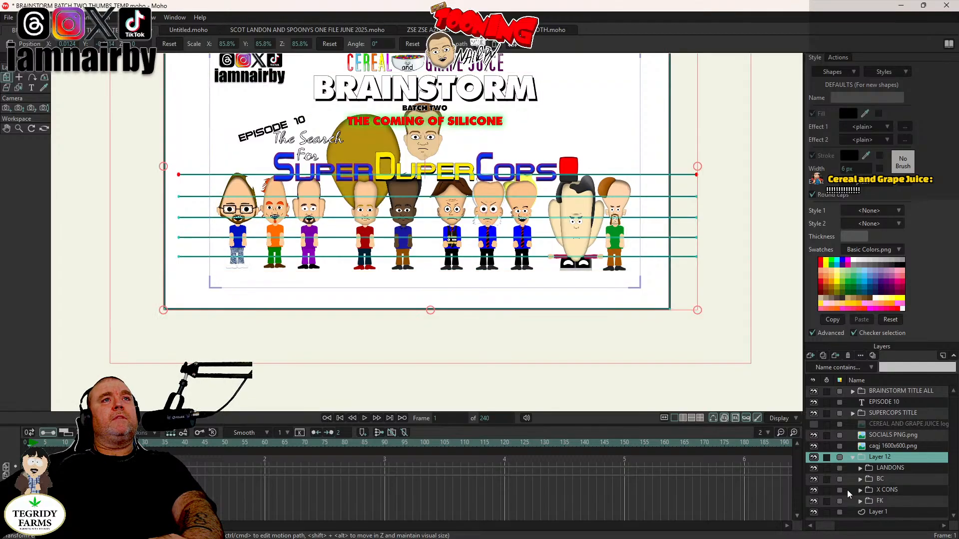
key(ctrl+Left)
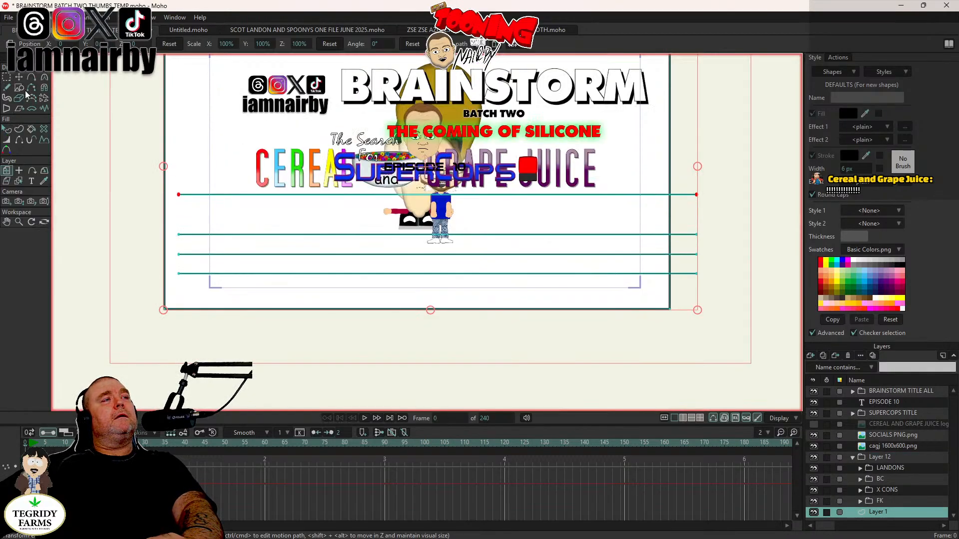
click(22, 76)
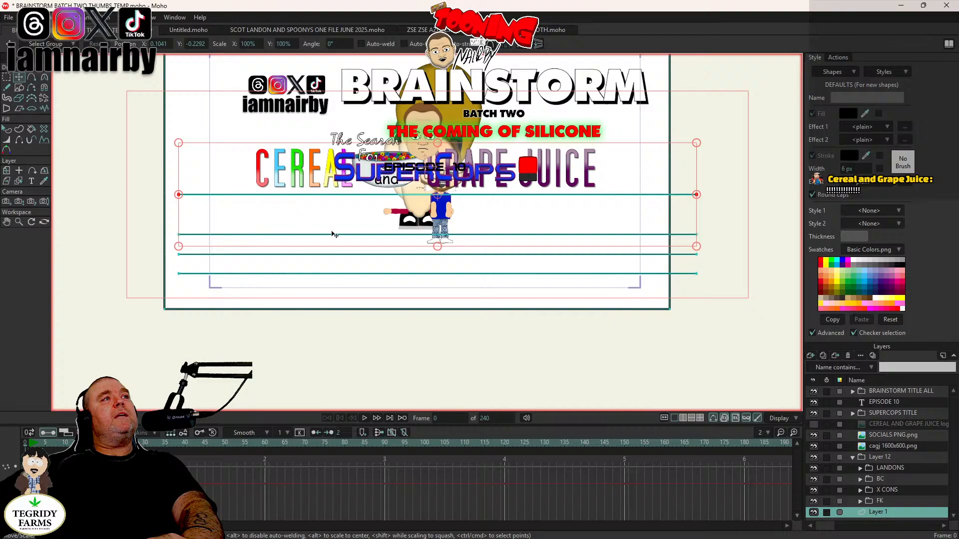
click(319, 198)
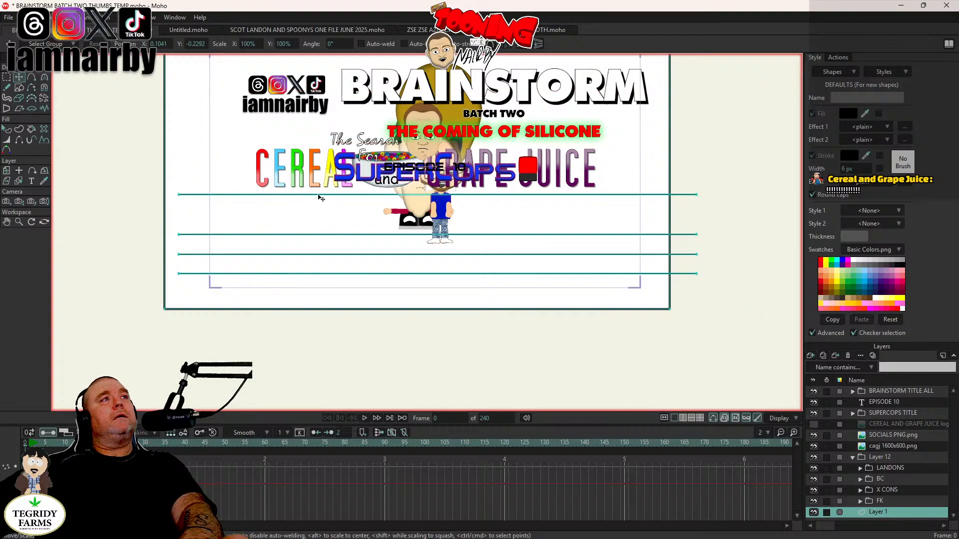
key(Delete)
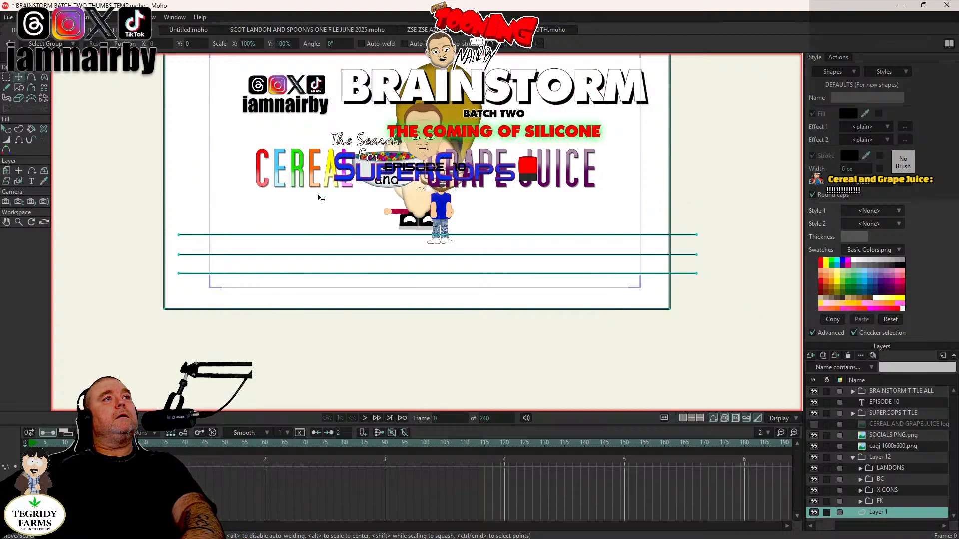
key(ctrl+Right)
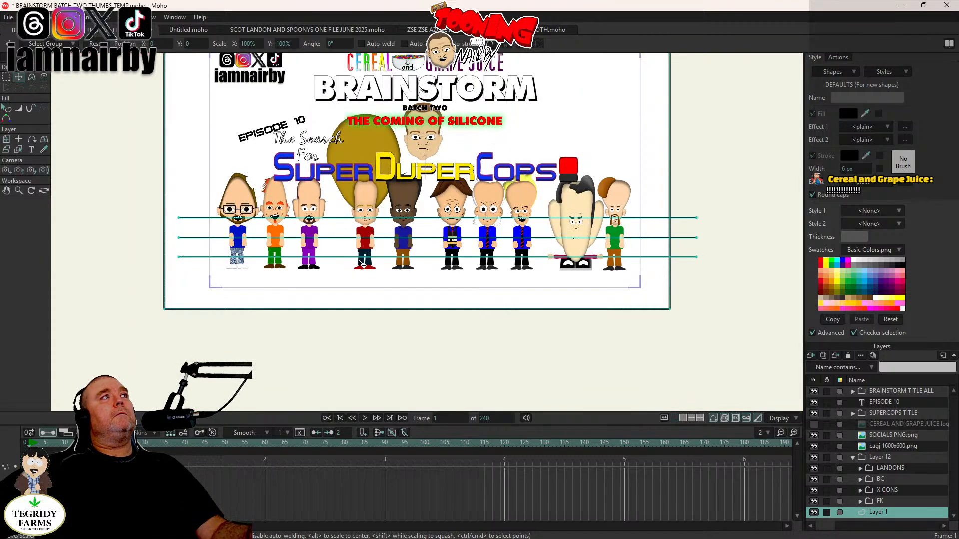
Step: Spread the three remaining lines at frame 1 to about Y -0.77, Y -0.45 and Y -0.12
click(386, 258)
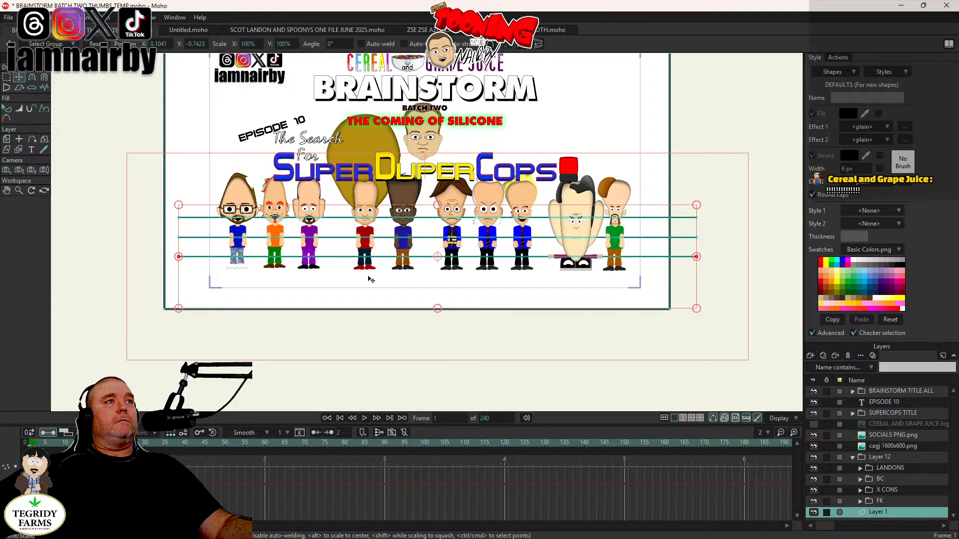
drag(367, 275, 368, 278)
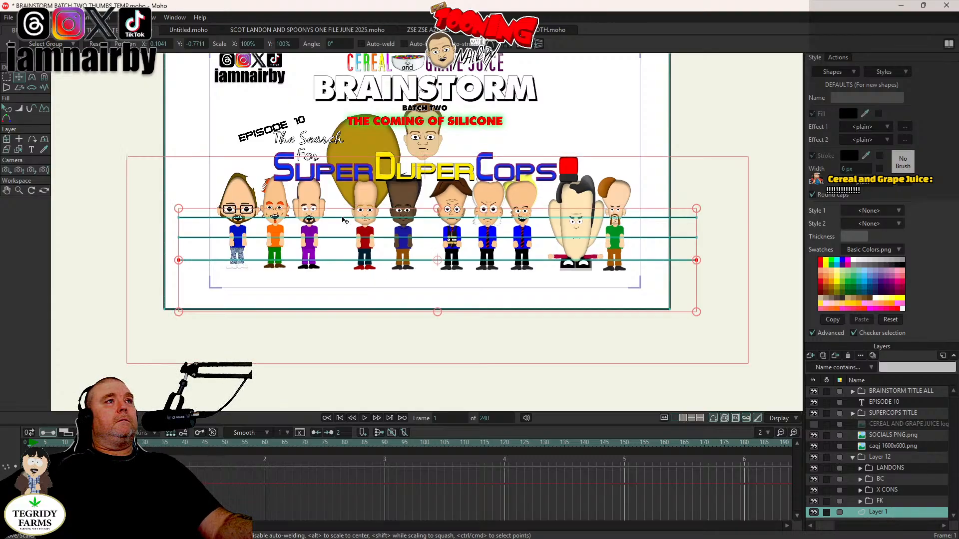
click(348, 217)
drag(339, 198, 346, 164)
click(400, 238)
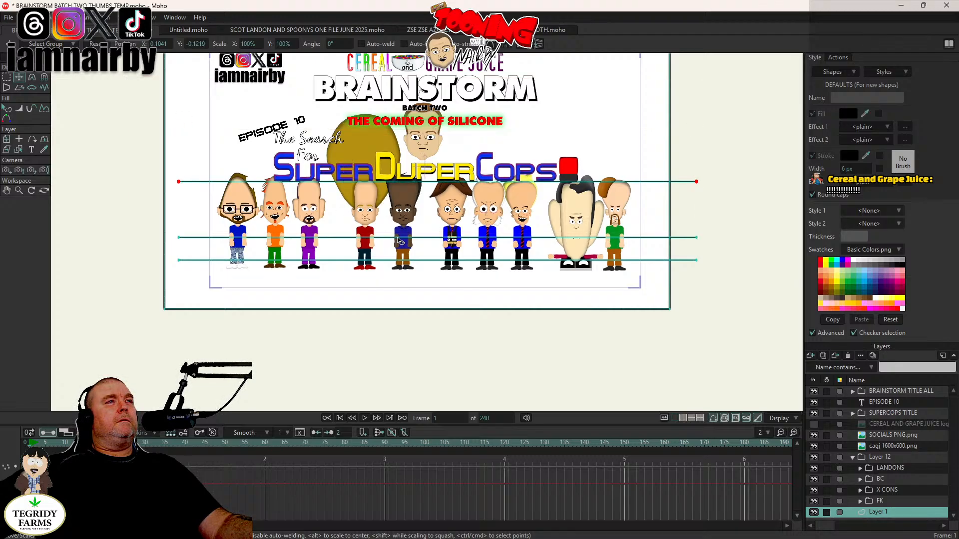
drag(407, 256, 408, 240)
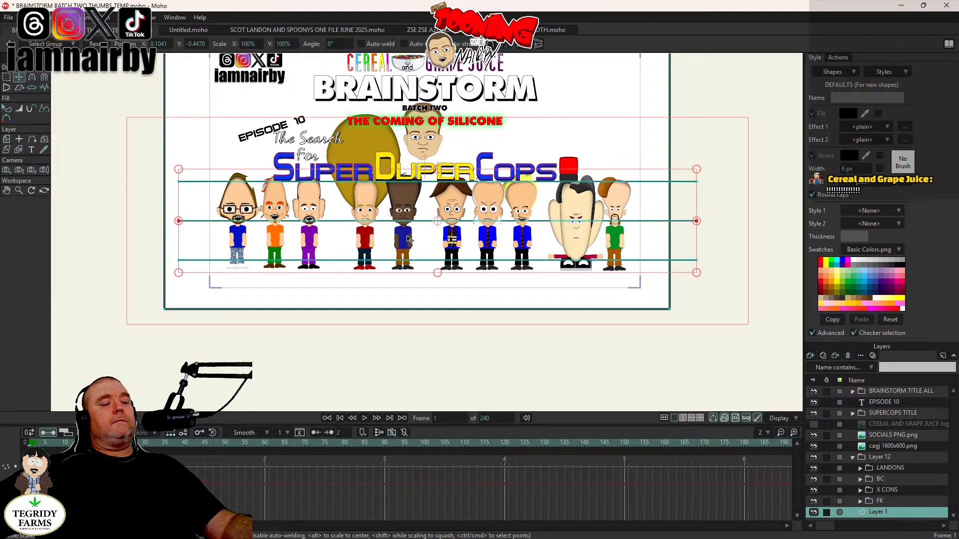
Step: Render frame 1 to examine the three lines behind the smaller characters, and save the project
key(ctrl+r)
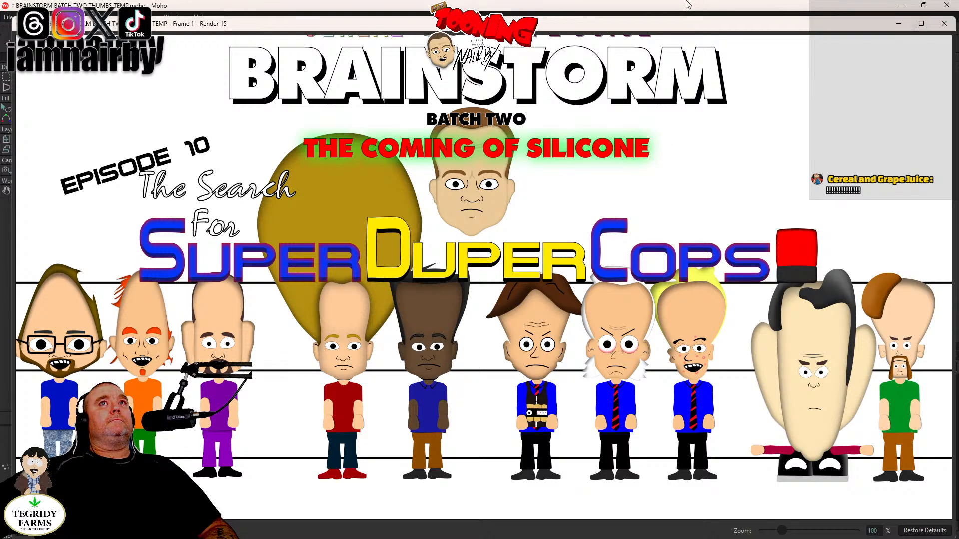
click(949, 28)
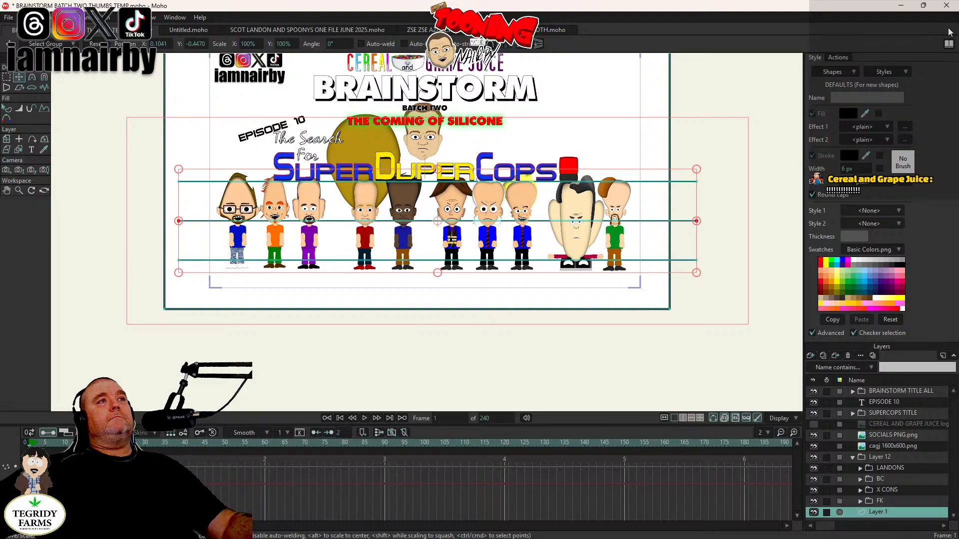
key(ctrl+s)
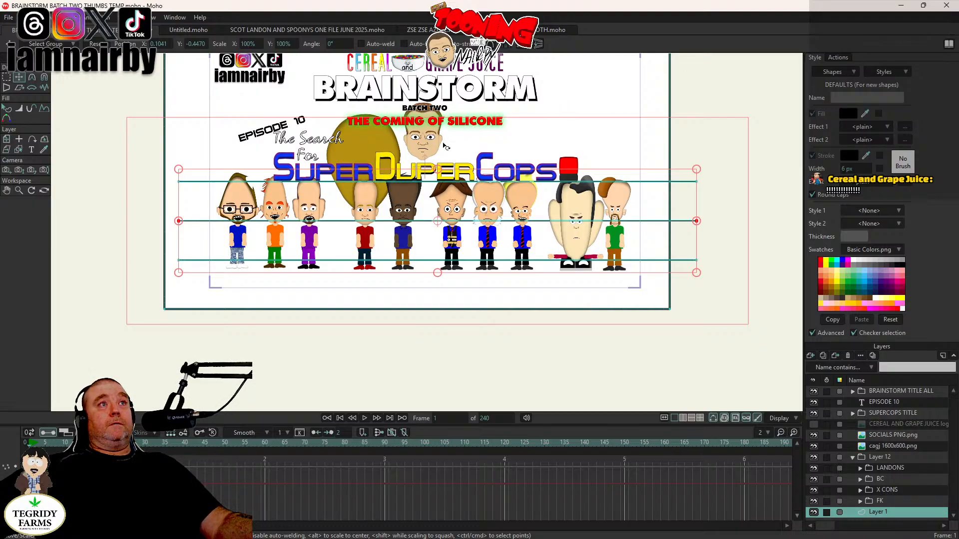
Step: Lower the upper two lines at frame 1, placing the middle one at about Y -0.54, and save the project
click(438, 178)
drag(438, 175, 438, 184)
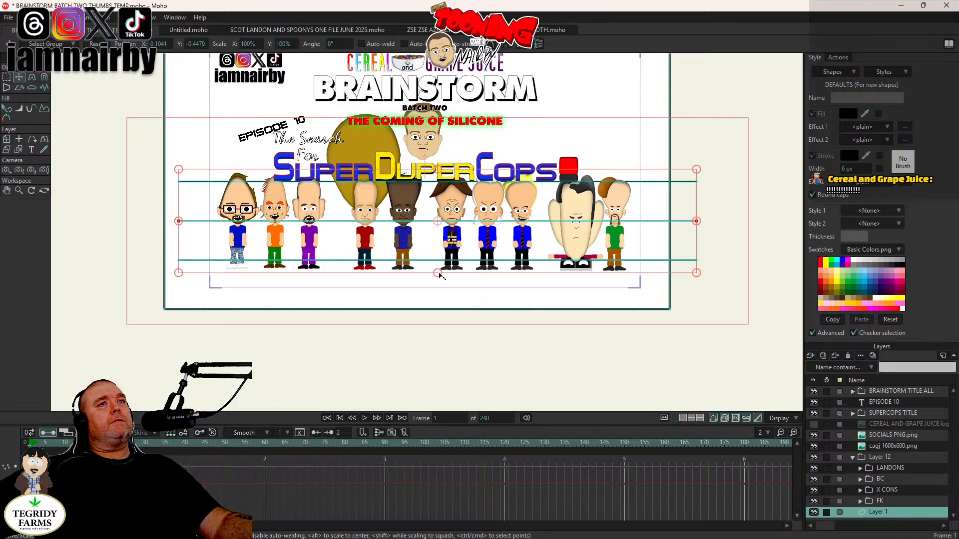
click(365, 182)
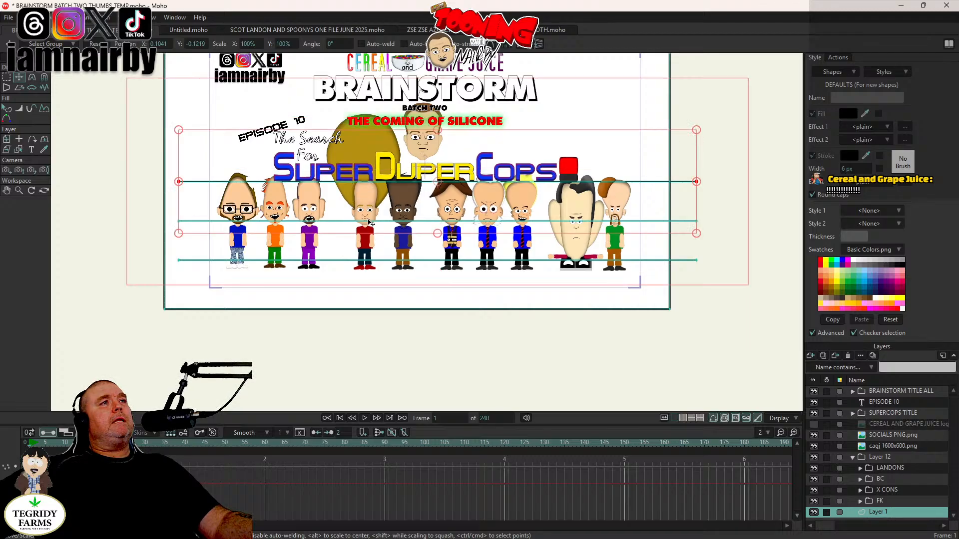
shift+click(368, 220)
shift+click(401, 260)
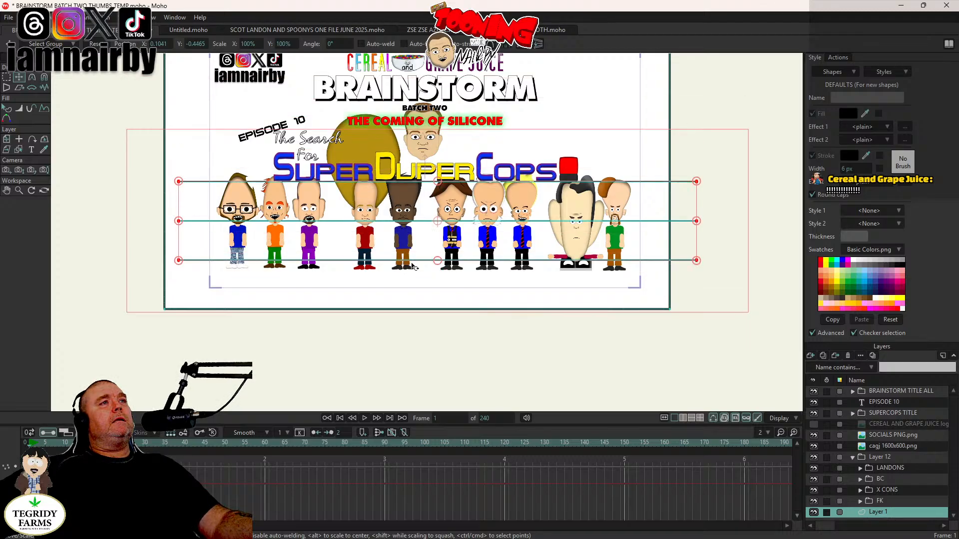
drag(438, 182, 428, 229)
click(424, 229)
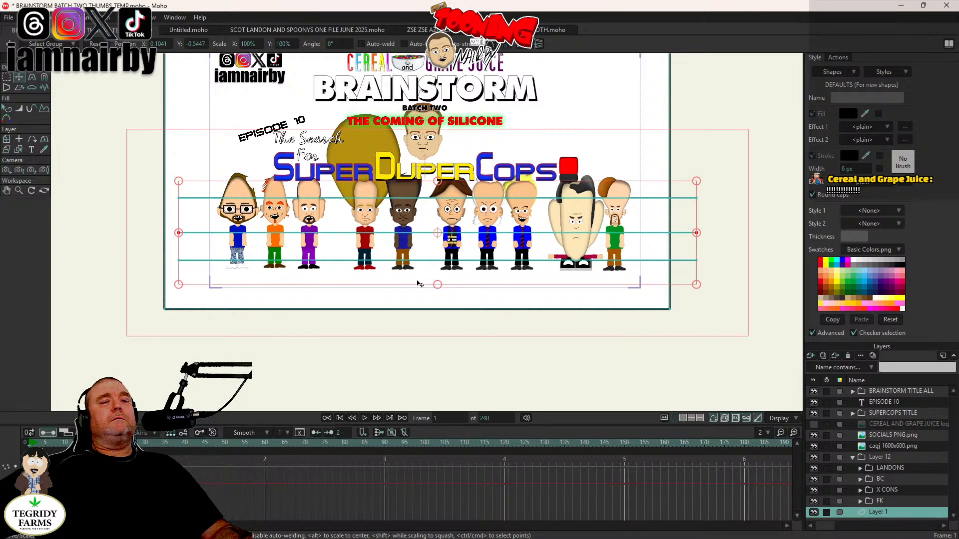
key(ctrl+s)
Step: Bend SPOONY JIM's LEFT ARM upwards at frame 1 so the hand is raised beside his face
click(861, 469)
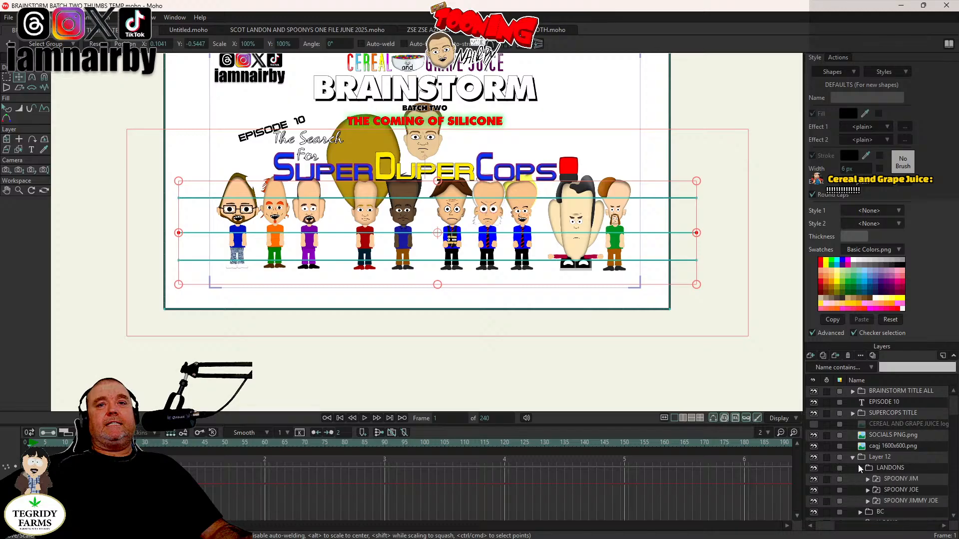
scroll(859, 464, down, 1)
scroll(226, 241, up, 3)
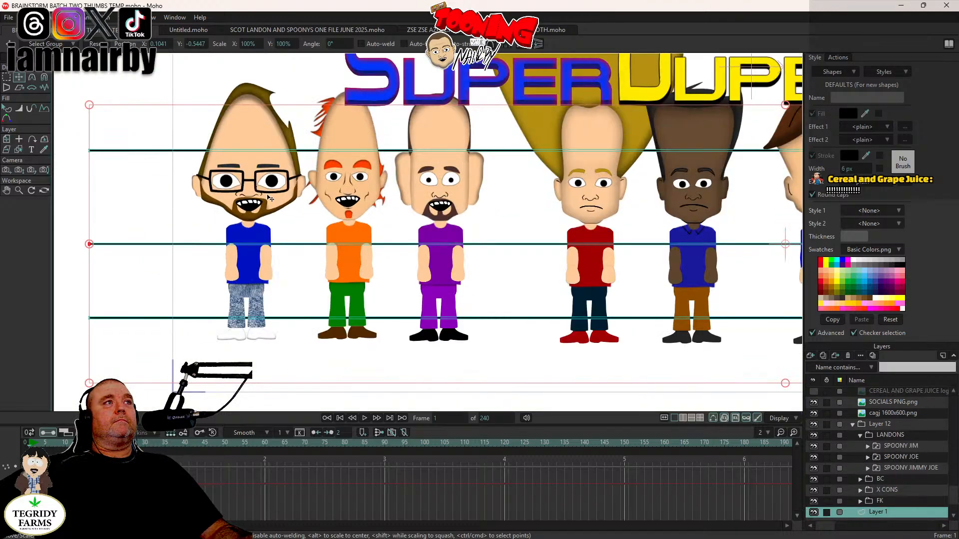
click(868, 448)
click(875, 458)
click(883, 468)
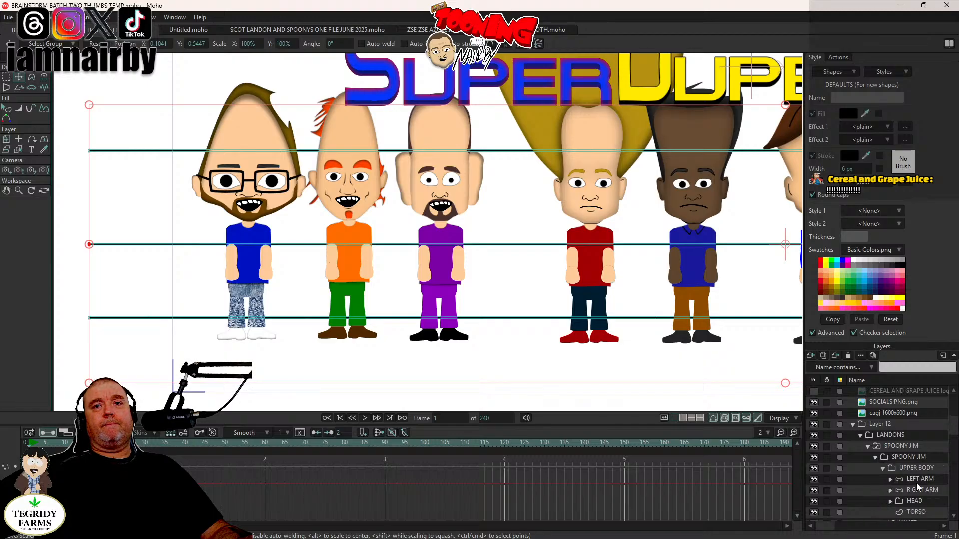
click(916, 480)
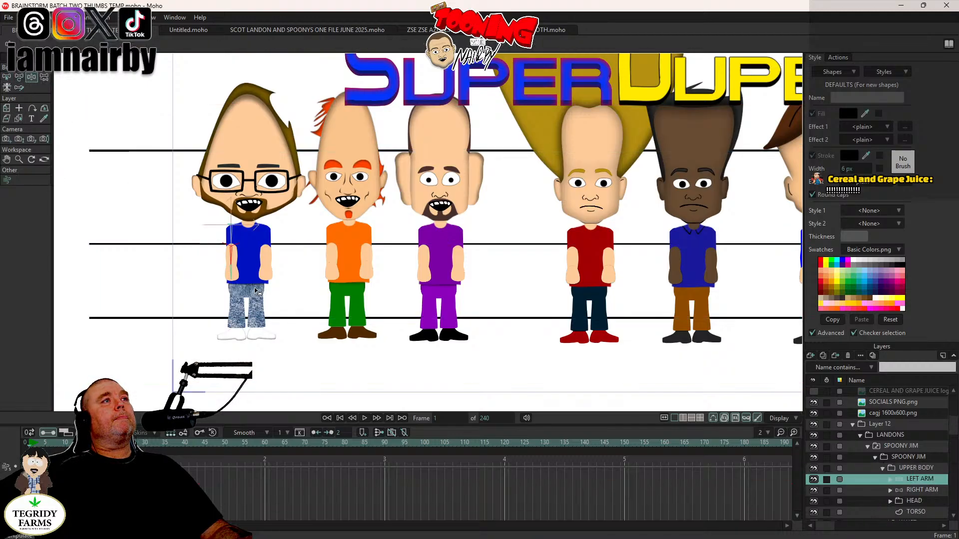
drag(238, 277, 210, 200)
scroll(675, 367, up, 2)
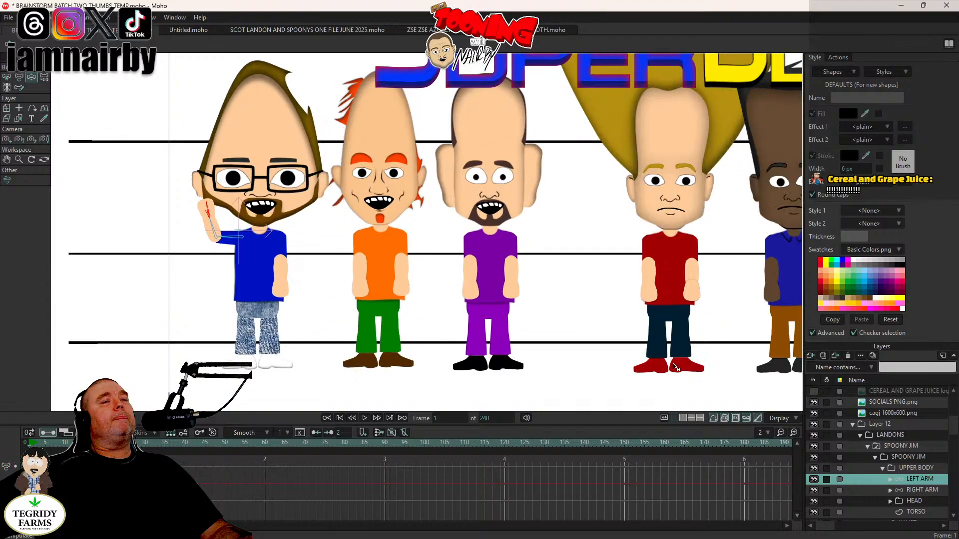
Step: Tilt SPOONY JIM's HEAD by about 4.3° and swing his RIGHT ARM slightly away from the torso
click(914, 501)
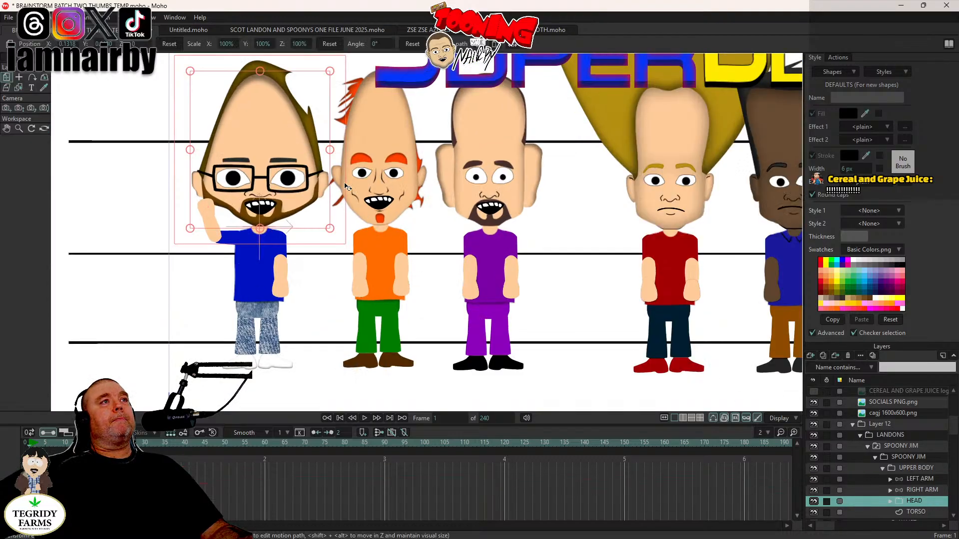
drag(348, 188, 345, 179)
click(921, 490)
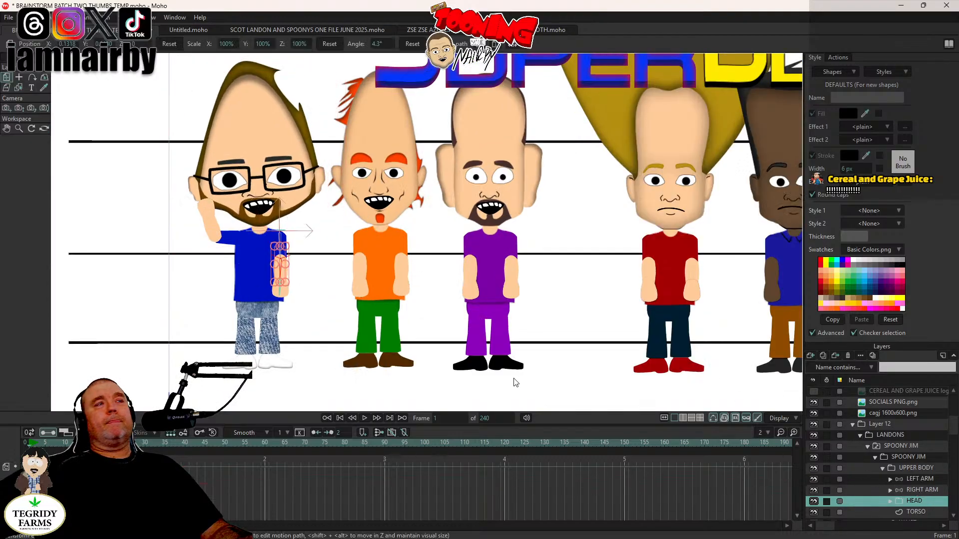
click(31, 78)
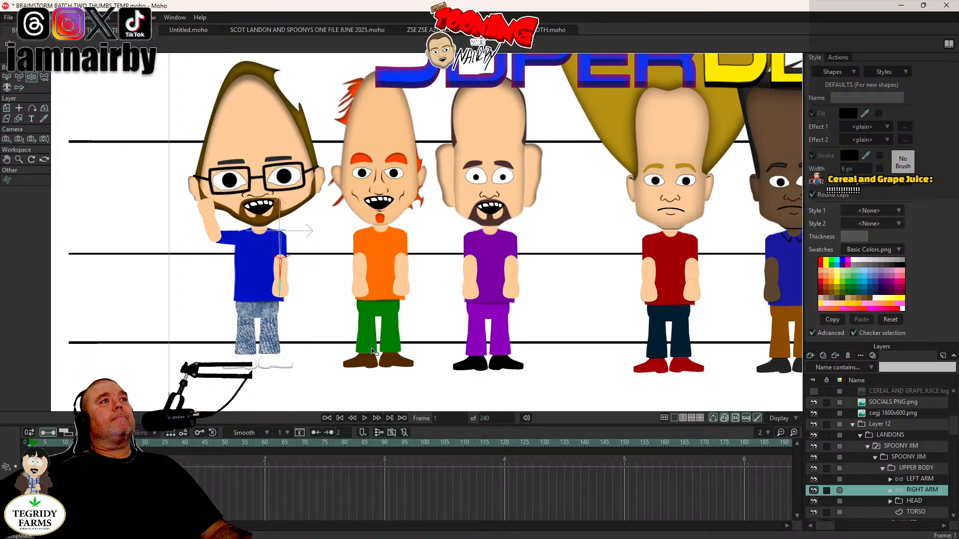
drag(283, 294, 284, 314)
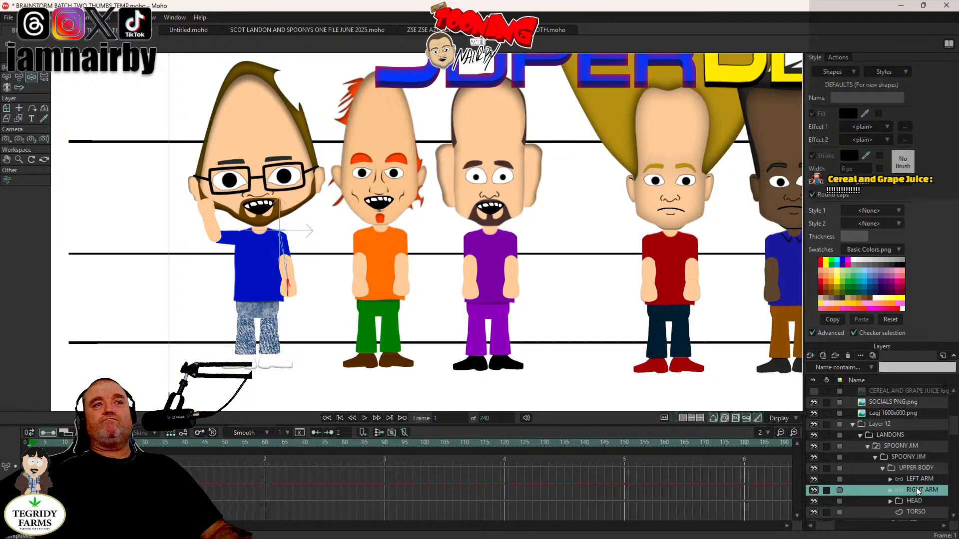
Step: Scale SPOONY JIM's MOUTHS layer down to about 45.3% at frame 1
scroll(906, 496, down, 2)
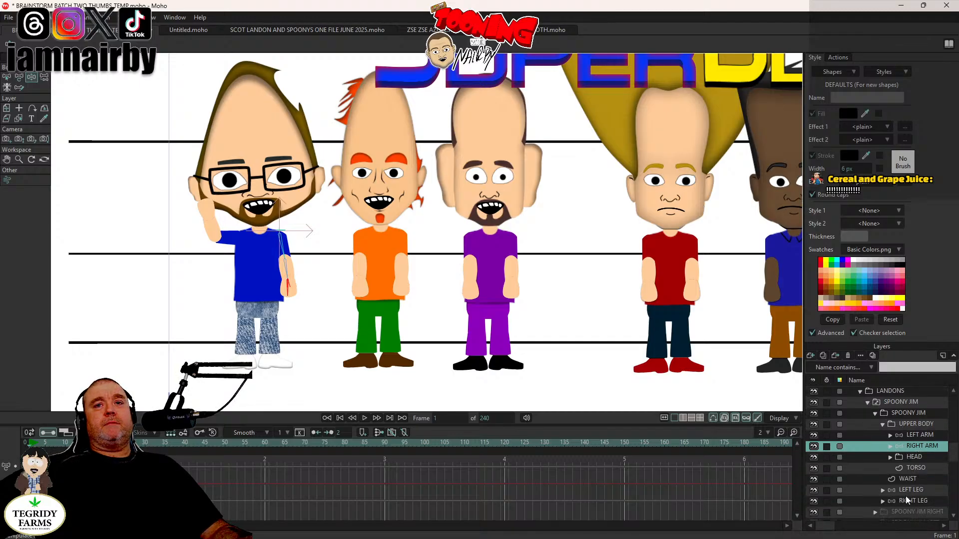
click(890, 458)
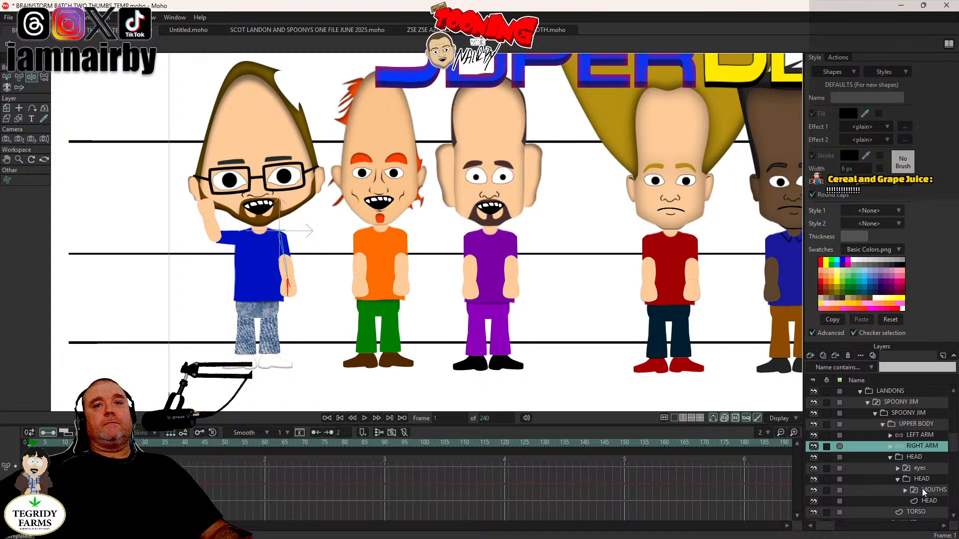
click(922, 490)
click(7, 128)
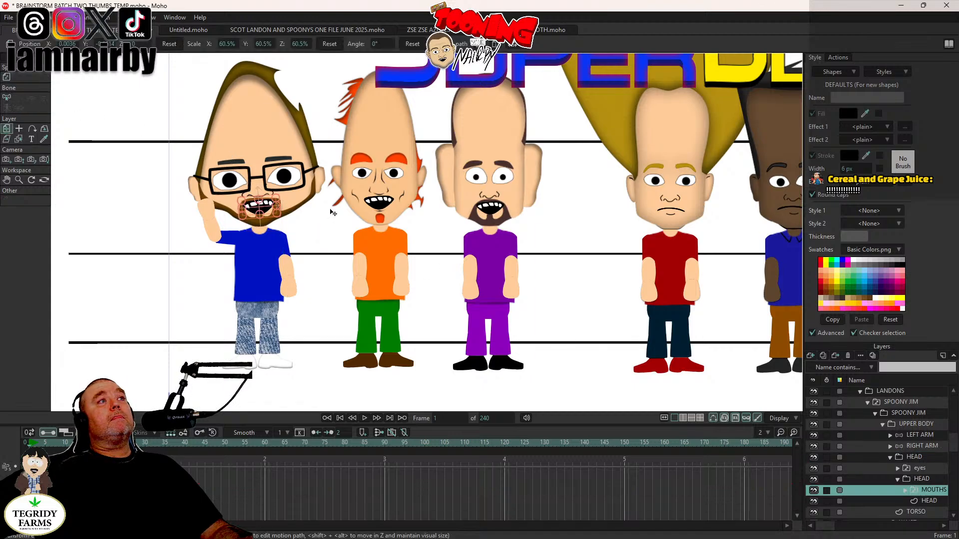
drag(276, 216, 269, 212)
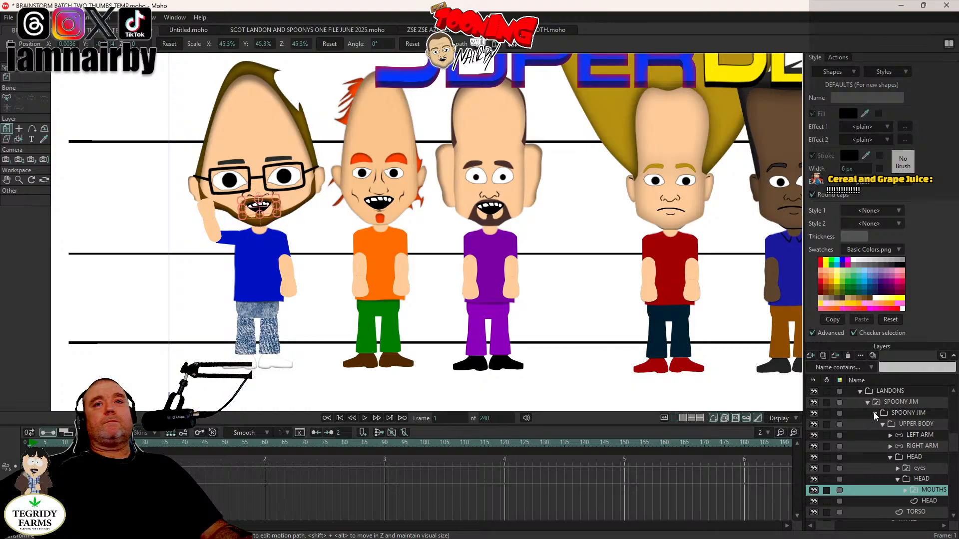
scroll(879, 425, up, 2)
click(868, 447)
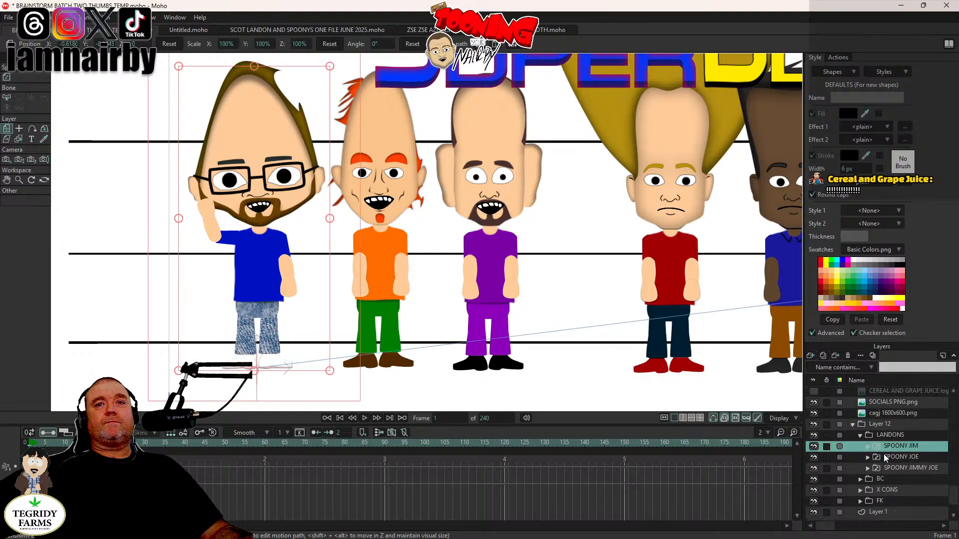
Step: Bend SPOONY JOE's LEFT ARM and RIGHT ARM upwards so both hands are raised on either side of his face
click(867, 458)
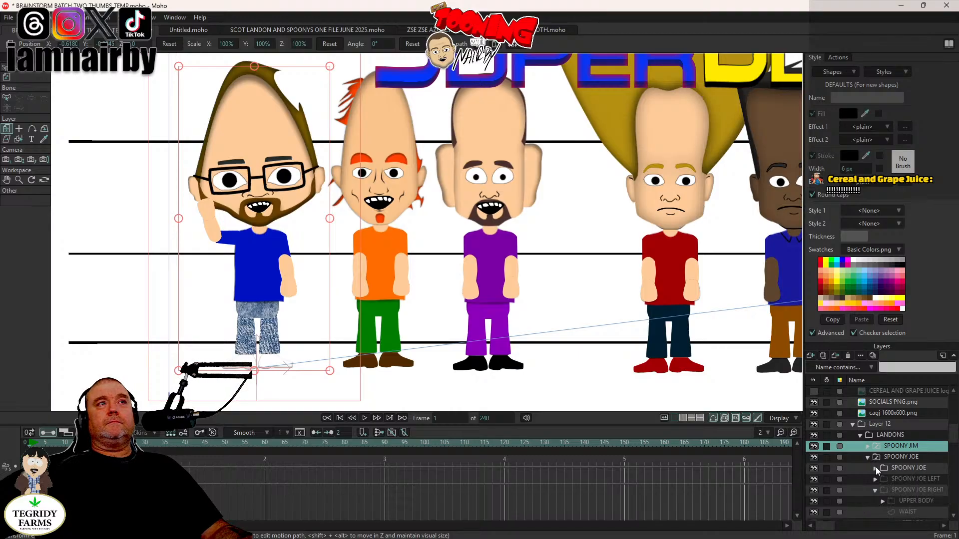
click(876, 468)
scroll(876, 466, down, 1)
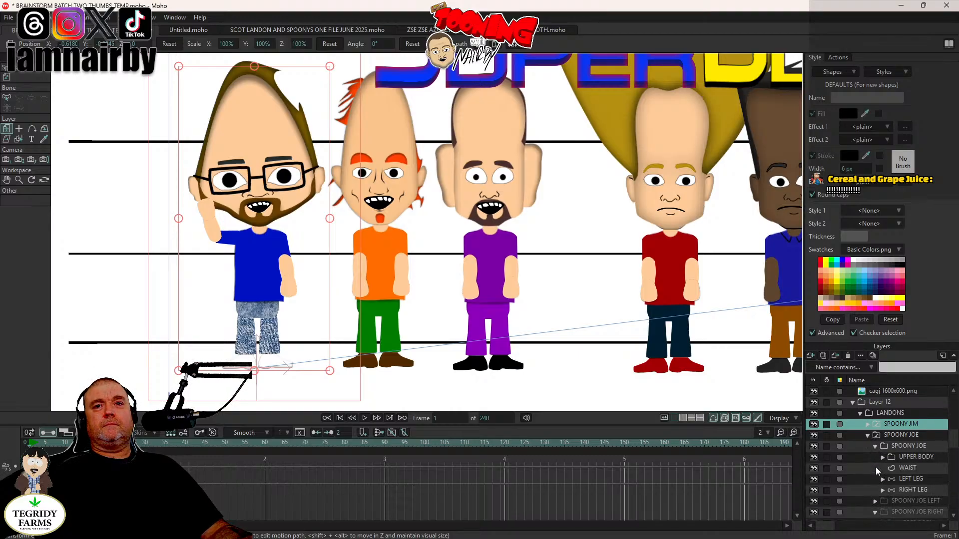
click(909, 479)
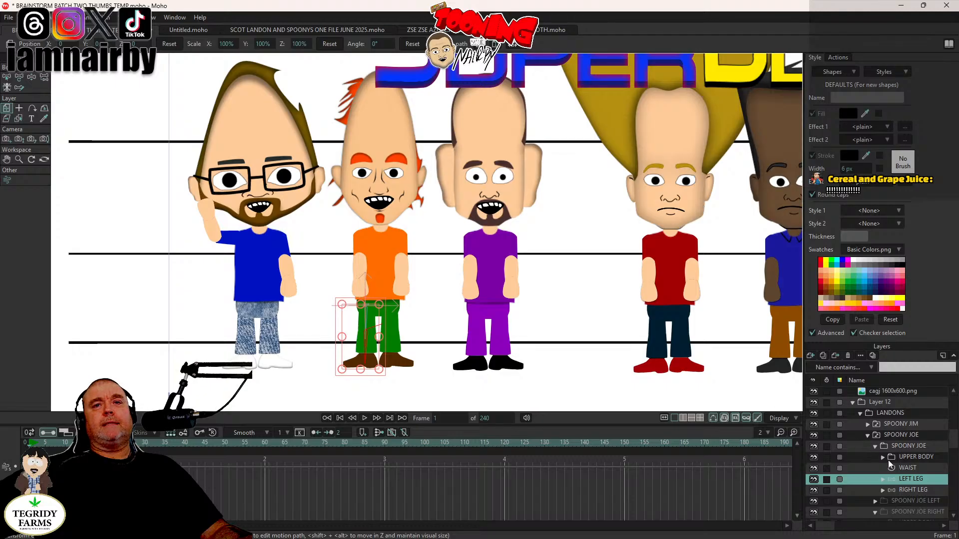
click(882, 457)
click(919, 469)
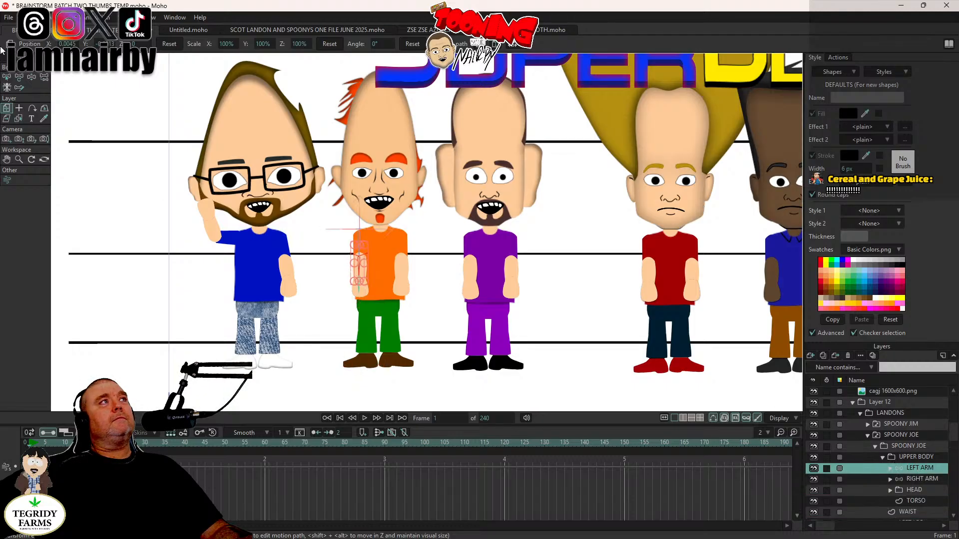
click(31, 78)
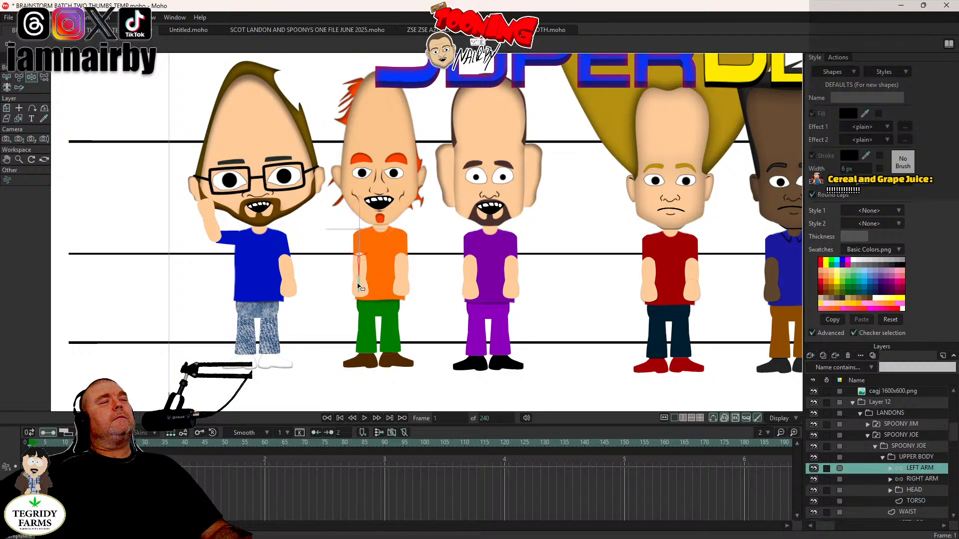
drag(357, 286, 309, 194)
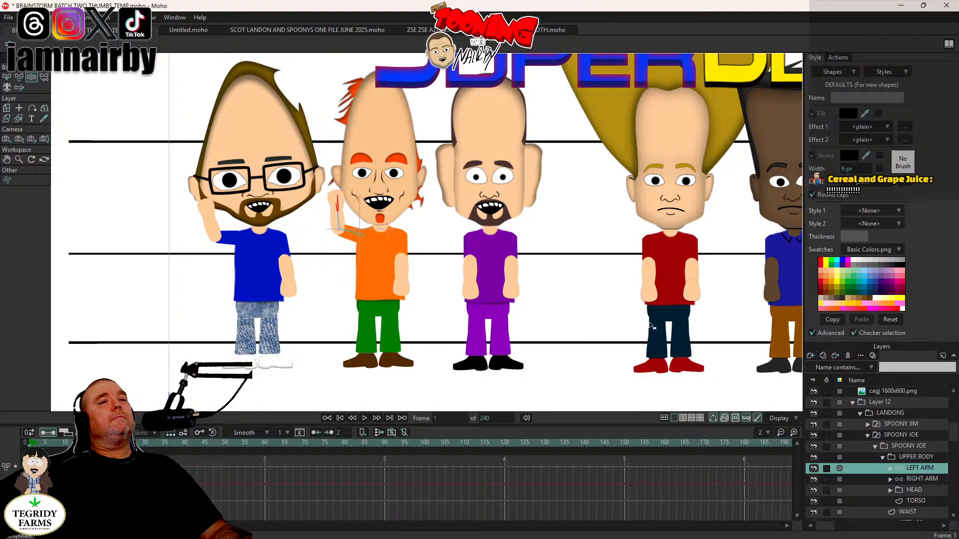
click(907, 479)
drag(404, 289, 460, 193)
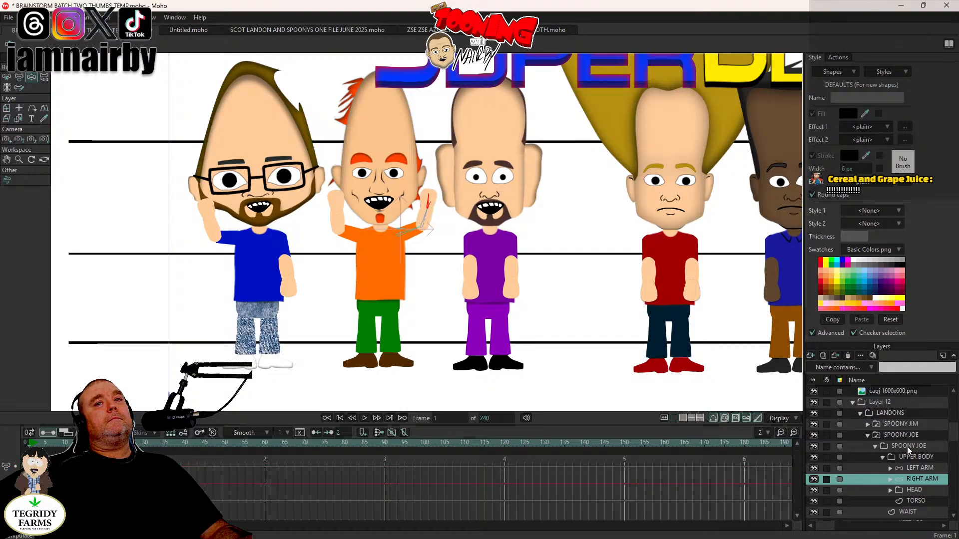
Step: Tilt SPOONY JOE's UPPER BODY slightly to one side and rotate his HEAD back to about 4.0°
click(918, 457)
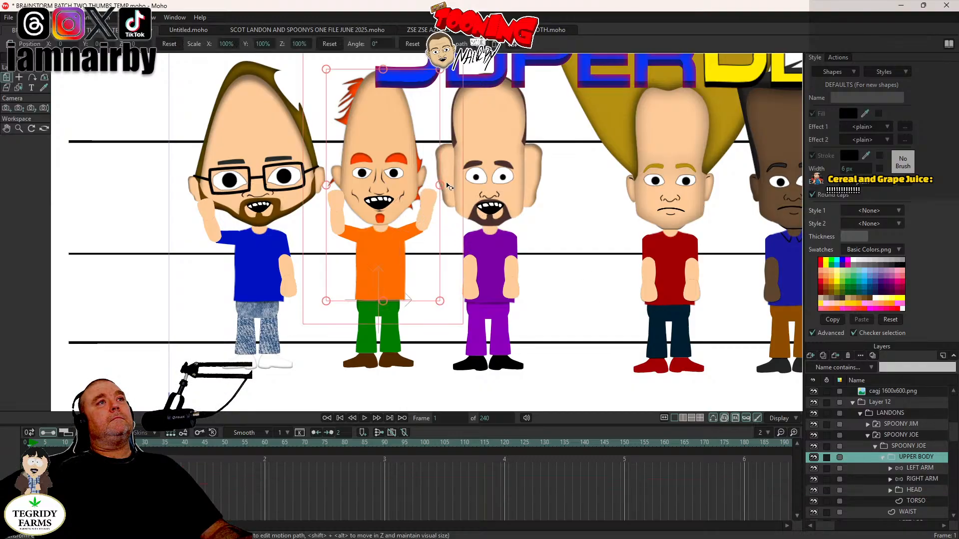
drag(455, 184, 441, 170)
click(919, 491)
Step: Shrink SPOONY JOE's MOUTHS layer slightly within his HEAD group
scroll(909, 491, down, 1)
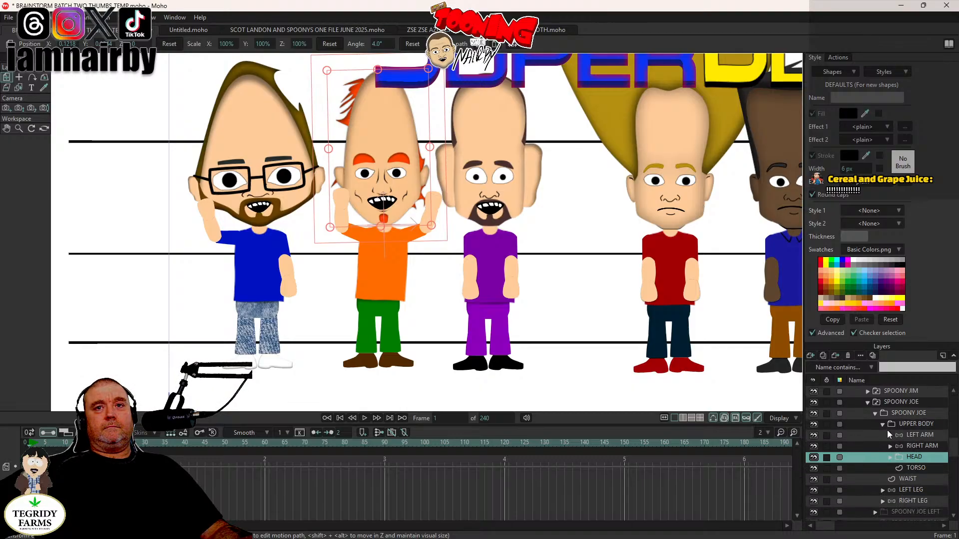
click(889, 458)
click(908, 469)
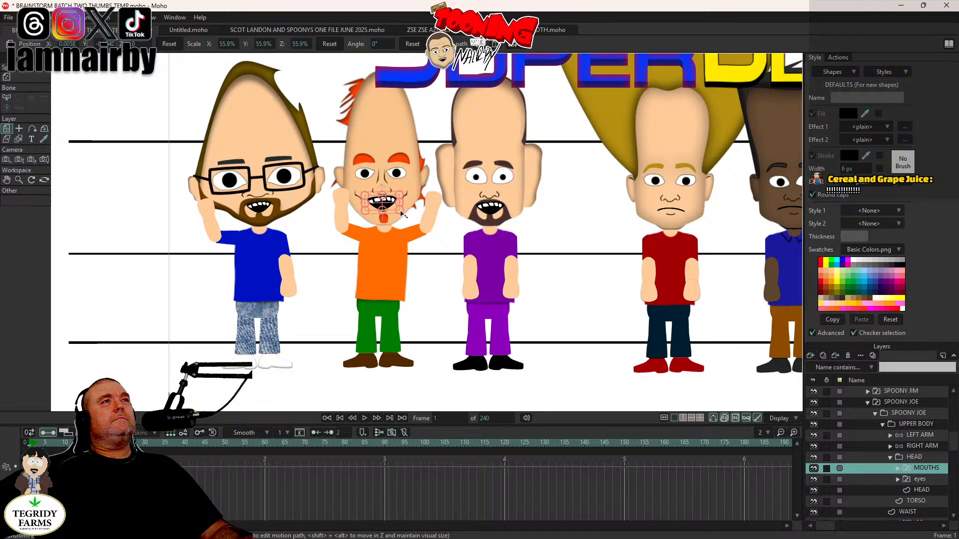
drag(401, 214, 399, 211)
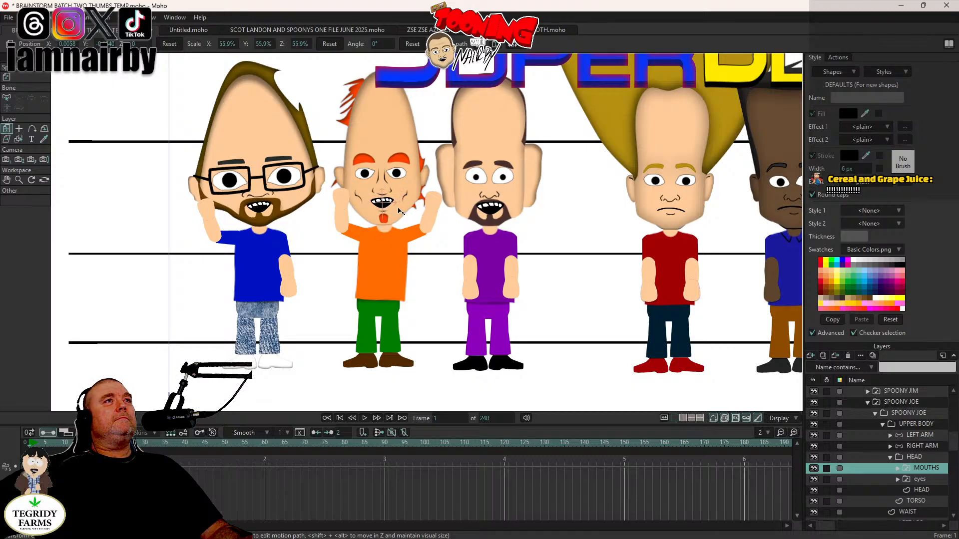
click(868, 403)
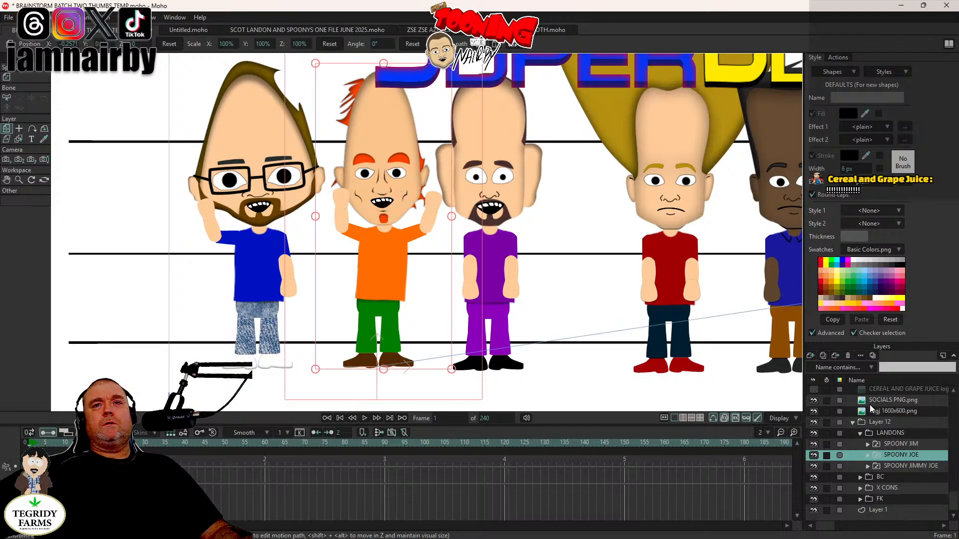
Step: Tilt SPOONY JIMMY JOE's HEAD to about -3.2° and scale his MOUTHS layer down to 52%
click(868, 466)
click(875, 477)
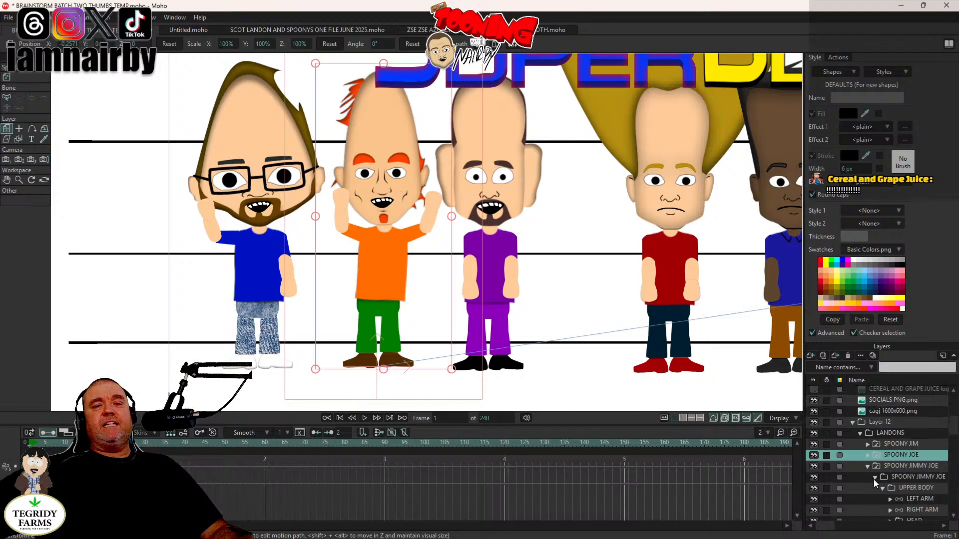
scroll(904, 498, down, 2)
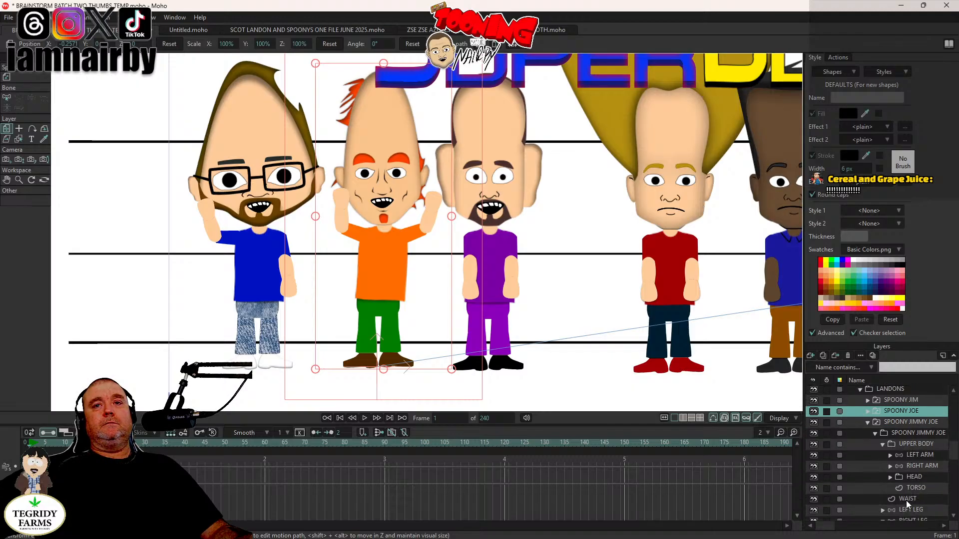
click(915, 477)
drag(560, 194, 557, 198)
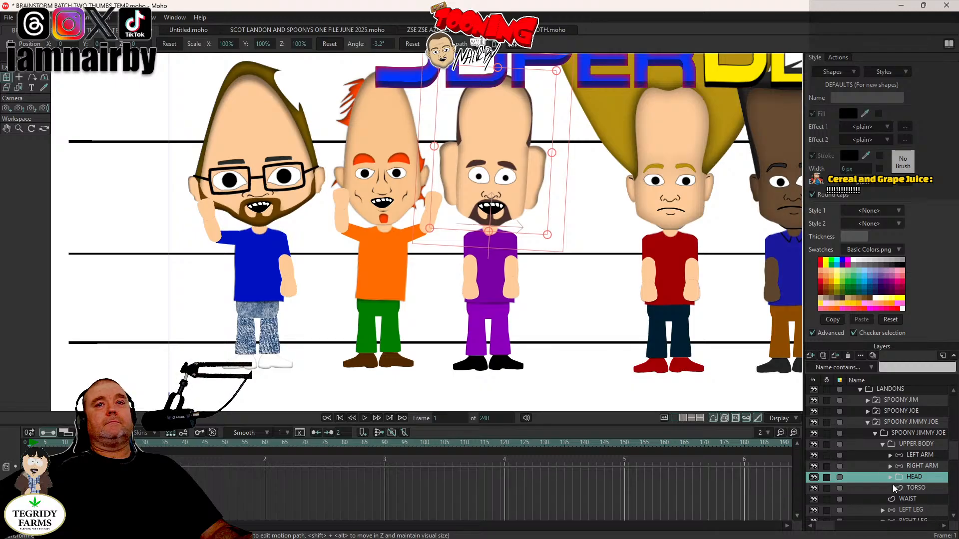
click(889, 477)
click(922, 499)
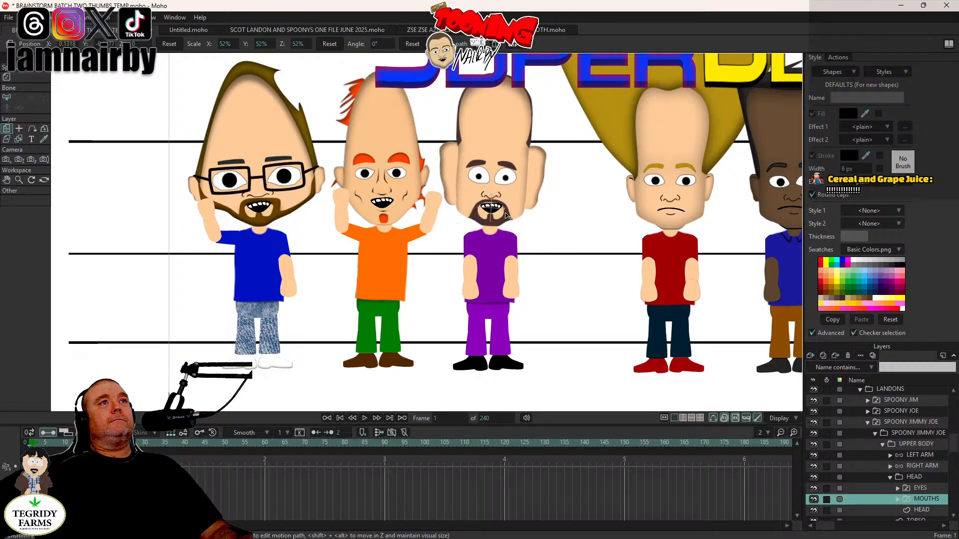
Step: Stretch SPOONY JIMMY JOE's RIGHT ARM out sideways and switch its outer hand to THUMB IN
click(922, 466)
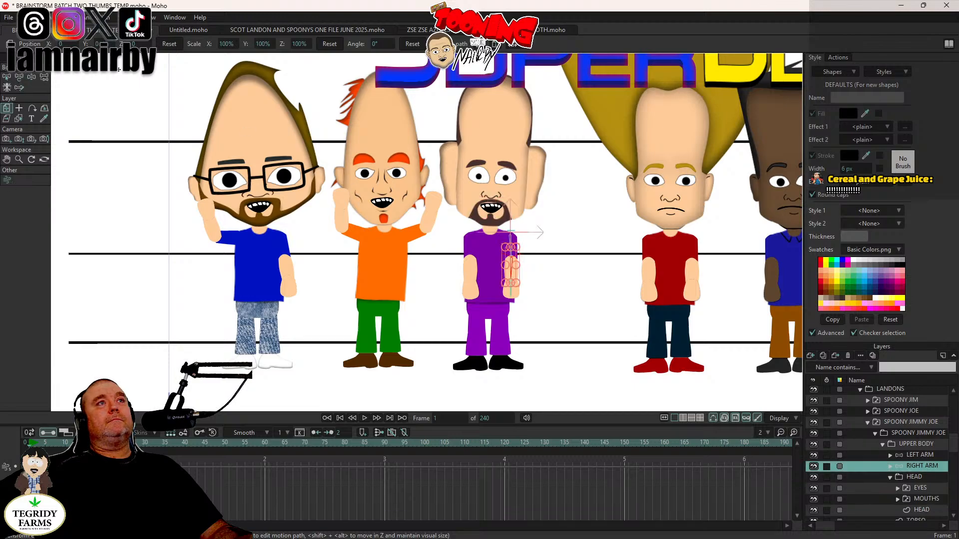
click(31, 76)
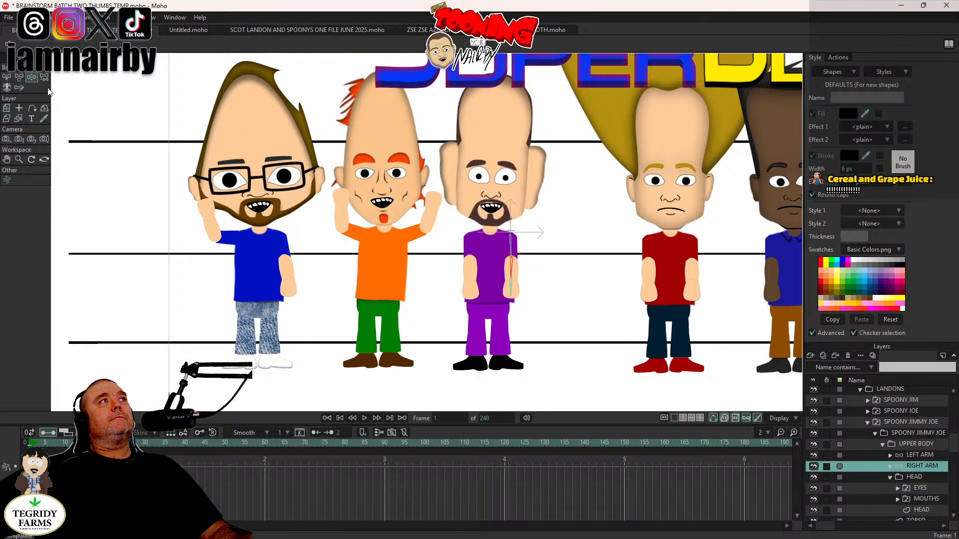
drag(519, 294, 858, 405)
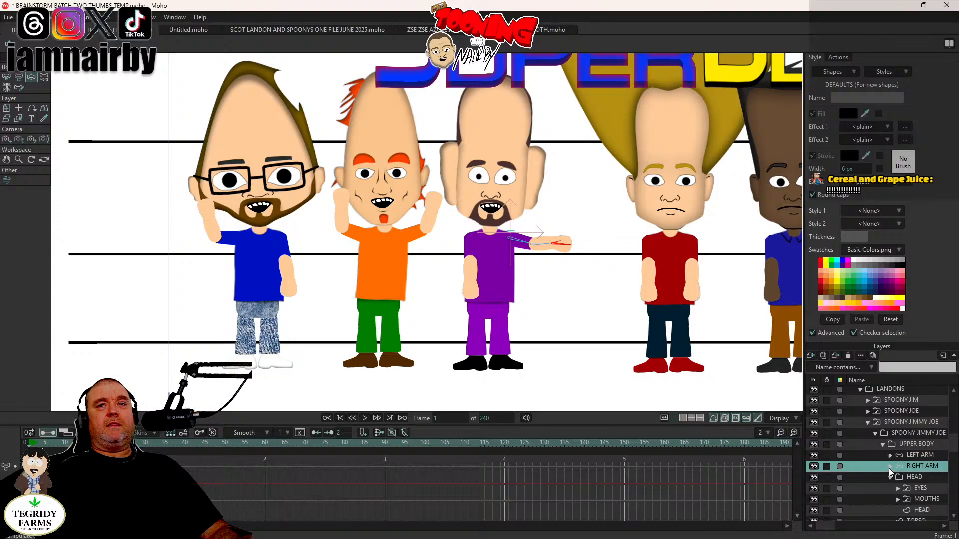
click(890, 466)
right_click(924, 475)
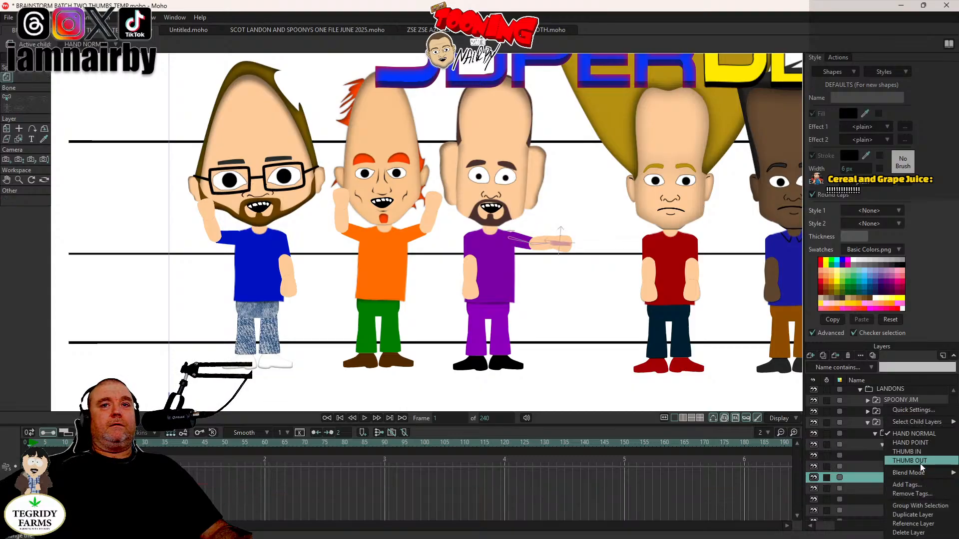
click(918, 452)
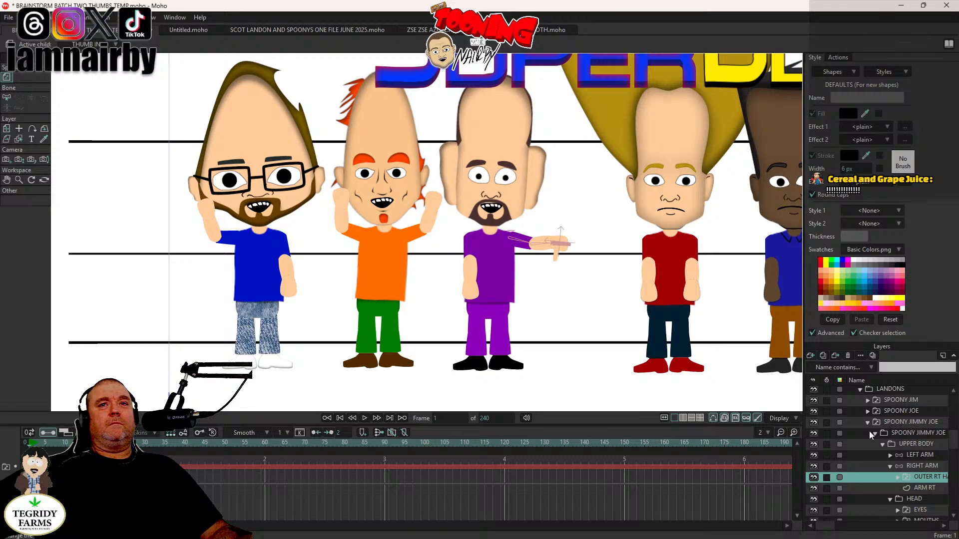
Step: Bend SPOONY JIMMY JOE's LEFT ARM across his torso and switch its outer hand to HAND POINT
click(914, 455)
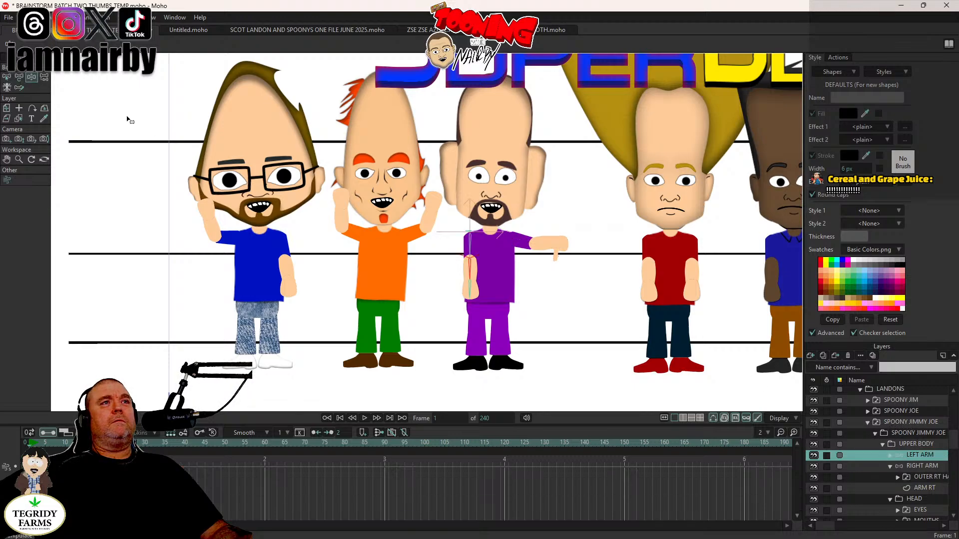
drag(472, 298, 527, 265)
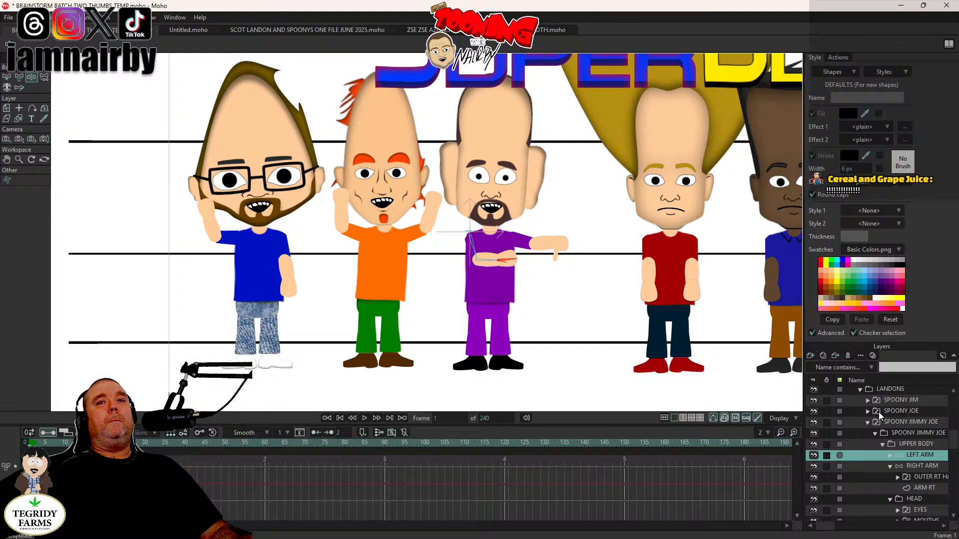
click(891, 456)
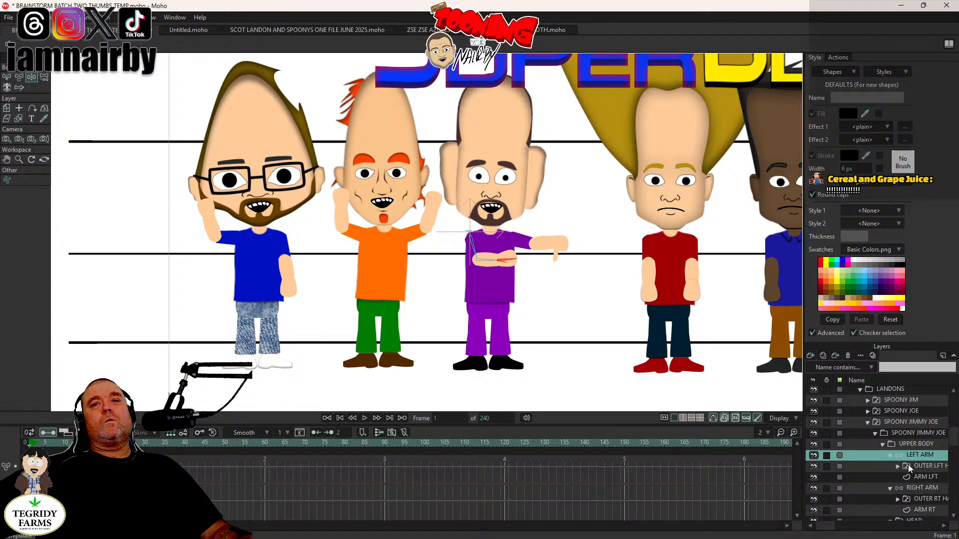
right_click(908, 466)
click(910, 443)
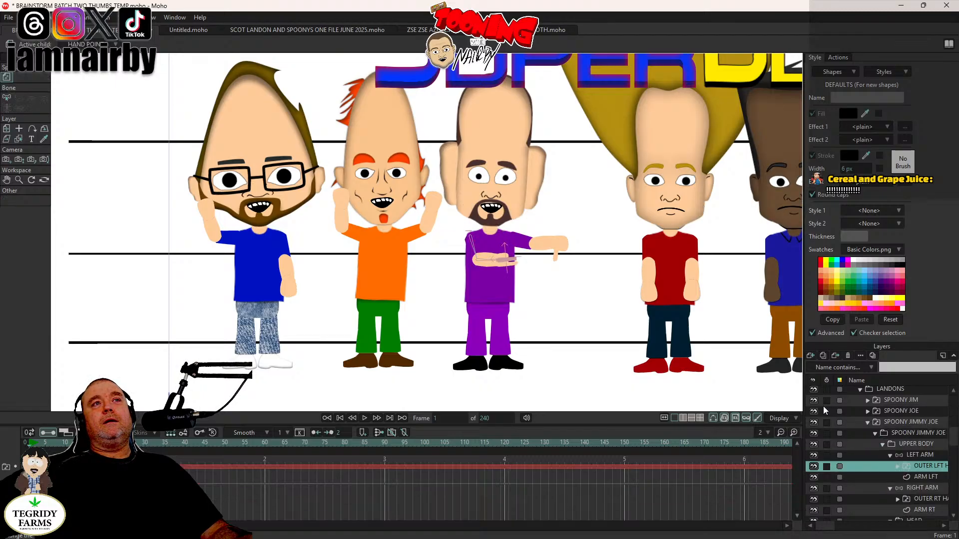
Step: Nudge SPOONY JIMMY JOE's pointing left hand along the forearm to about X -0.0727, and select his LEFT ARM
click(7, 128)
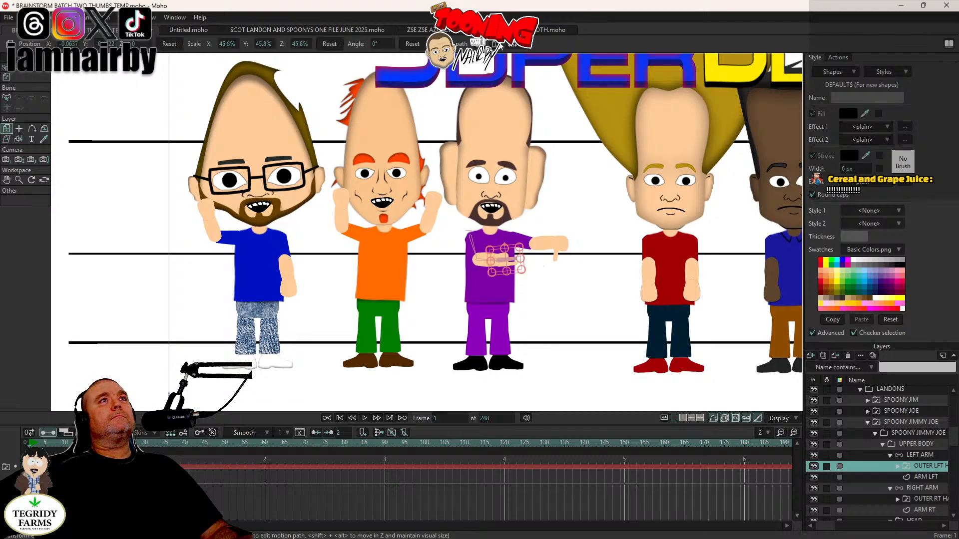
drag(506, 260, 507, 259)
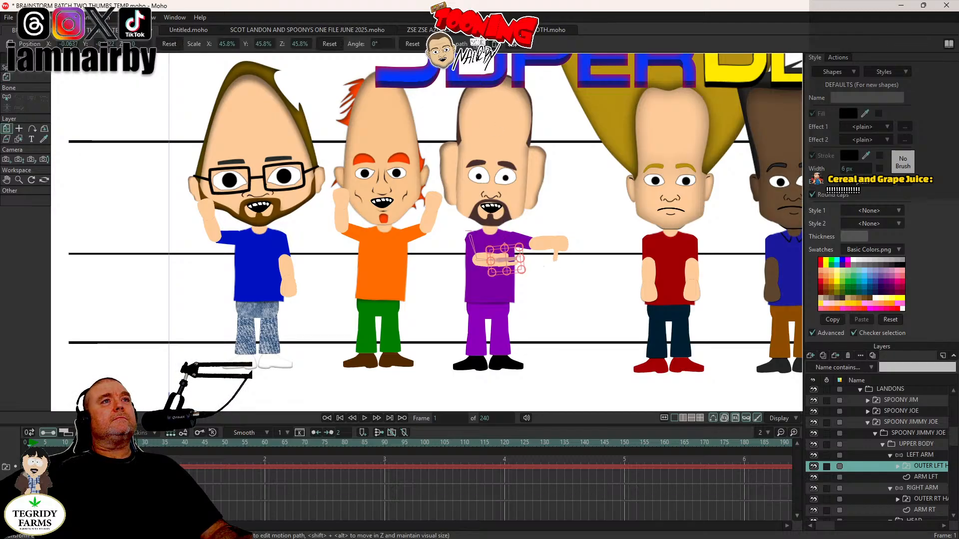
scroll(554, 297, up, 3)
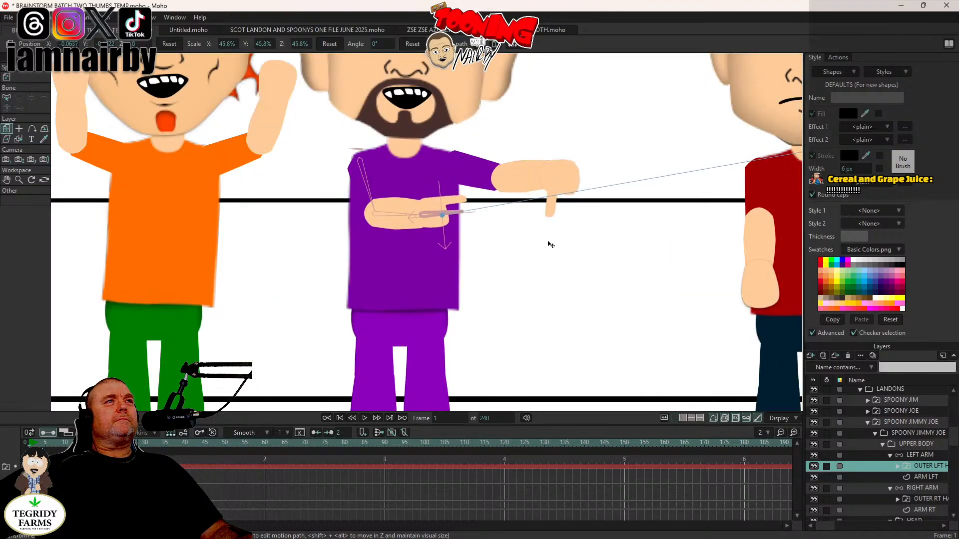
drag(548, 244, 557, 244)
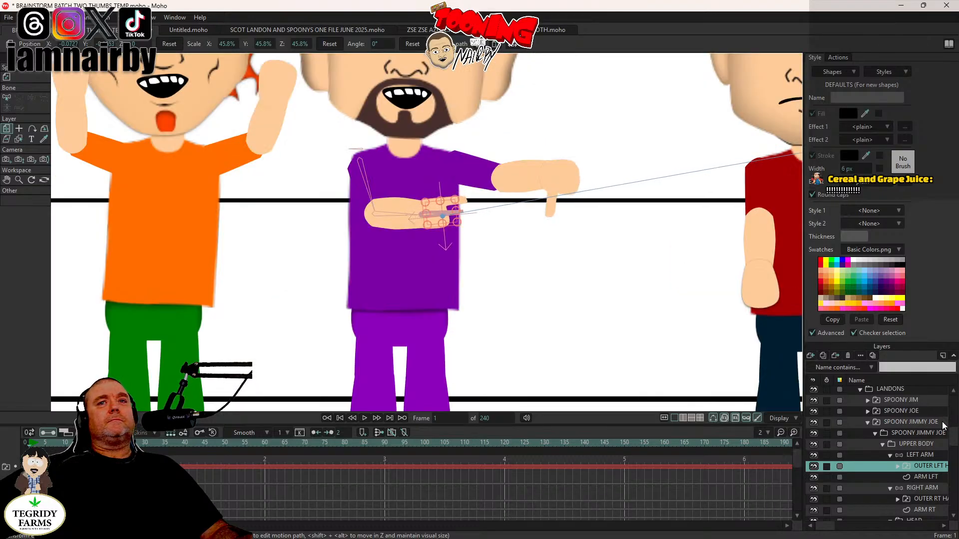
click(924, 456)
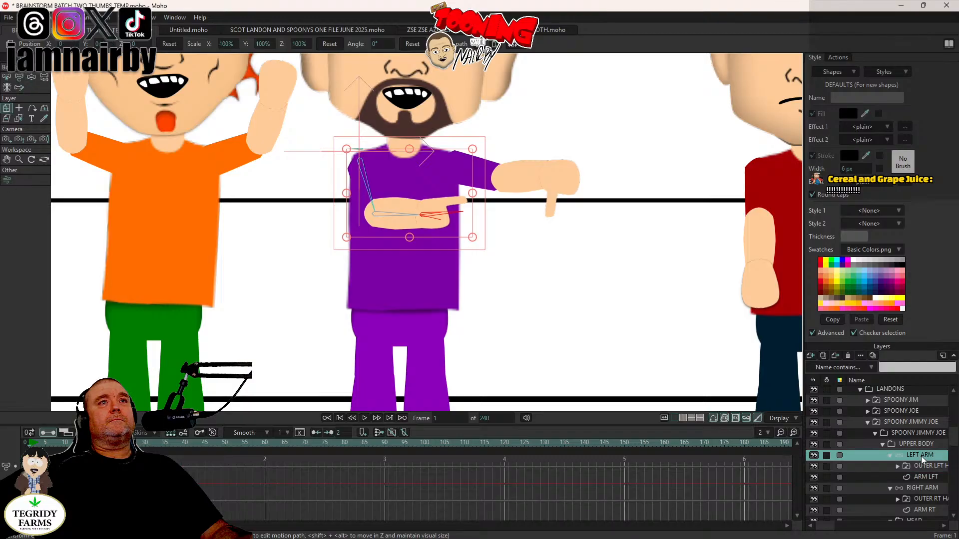
Step: Adjust the bend of SPOONY JIMMY JOE's LEFT ARM by nudging its hand bone slightly outward across his torso
click(930, 489)
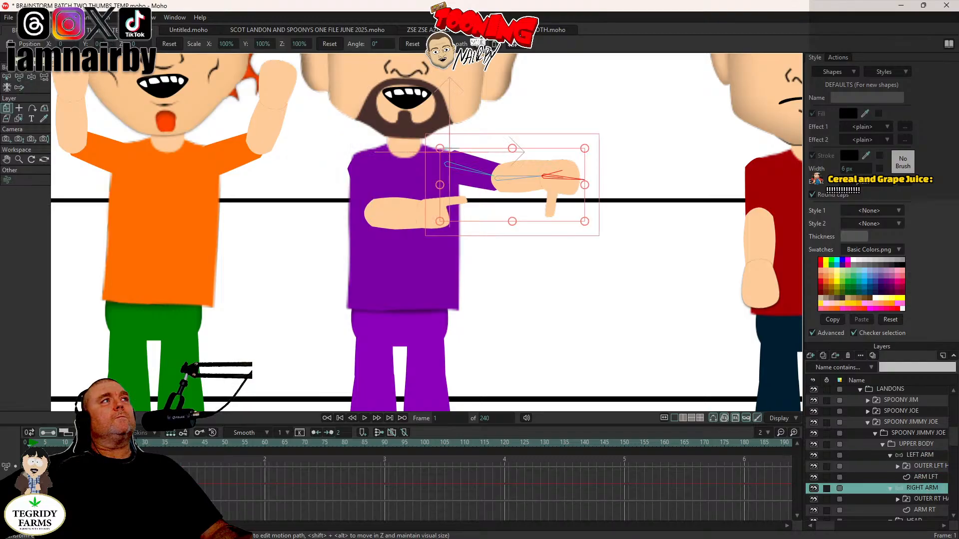
click(914, 456)
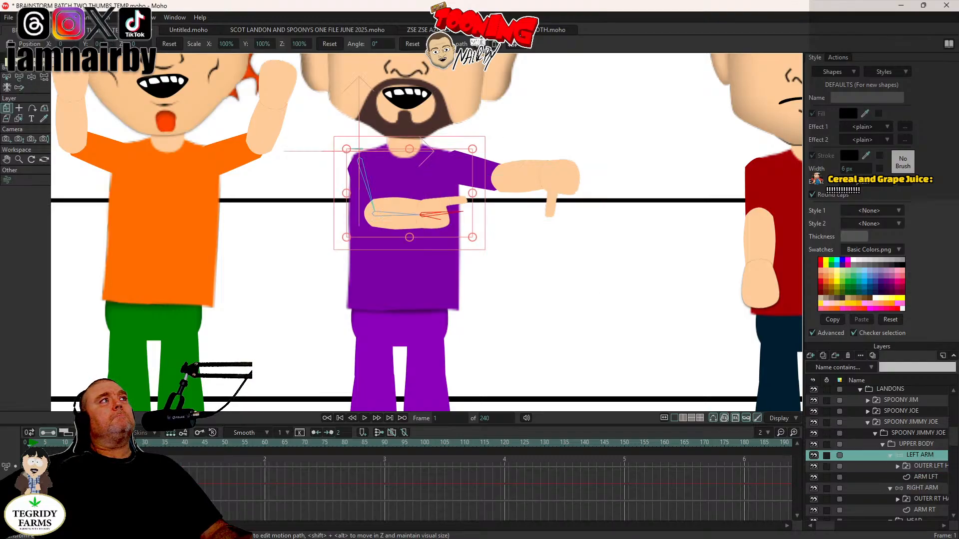
click(31, 77)
drag(452, 219, 464, 221)
scroll(492, 214, down, 3)
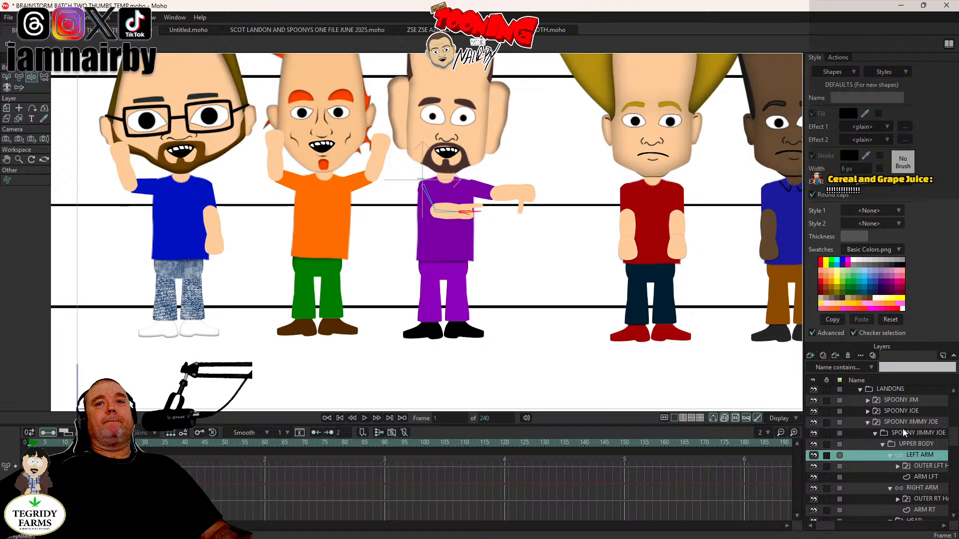
Step: Rotate SPOONY JIMMY JOE's HEAD to about 4.0° so it leans towards SPOONY JOE
scroll(902, 451, down, 2)
click(914, 499)
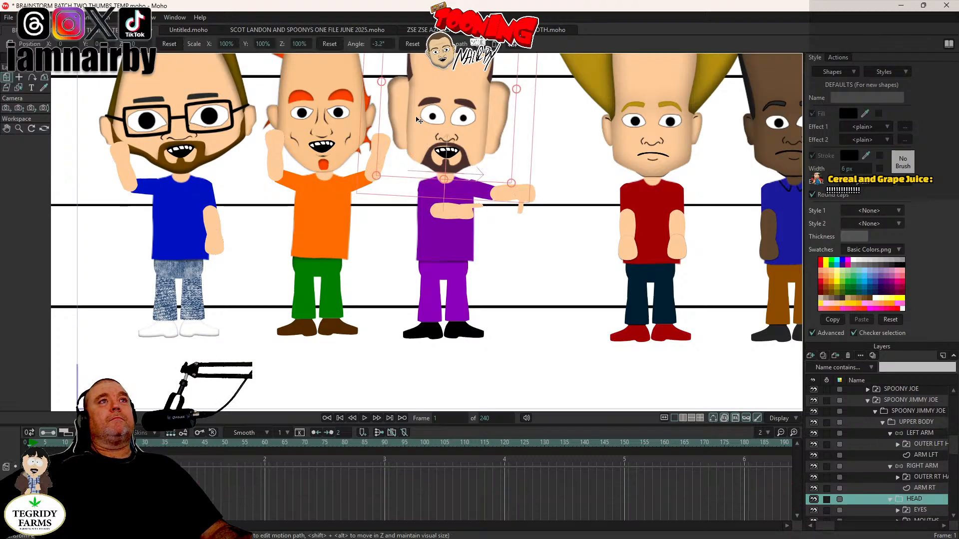
drag(520, 120, 514, 111)
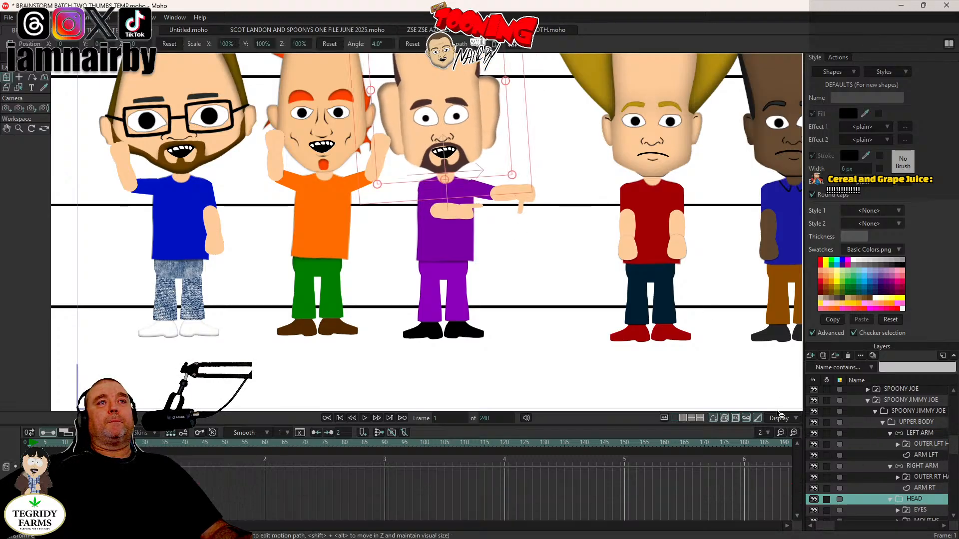
Step: Shift the pupils in SPOONY JIMMY JOE's open-eyes layer sideways to about X 0.0156, Y -0.0069, and preview a render of frame 1
scroll(904, 512, down, 4)
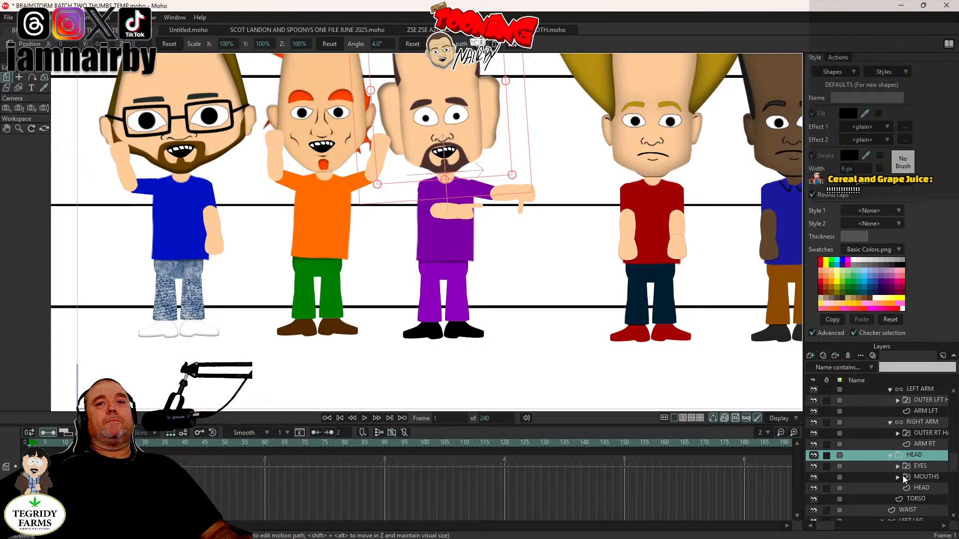
click(897, 467)
click(927, 478)
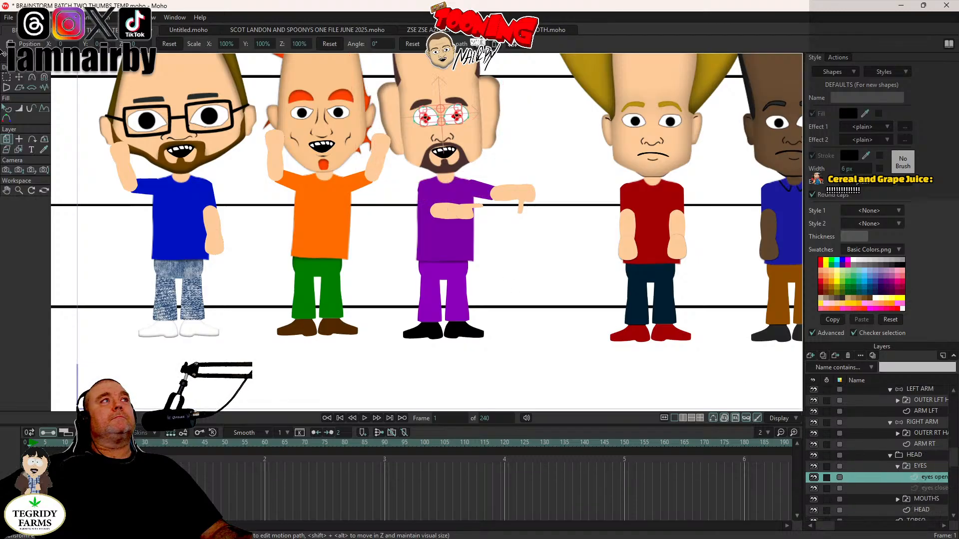
click(19, 76)
drag(159, 136, 166, 139)
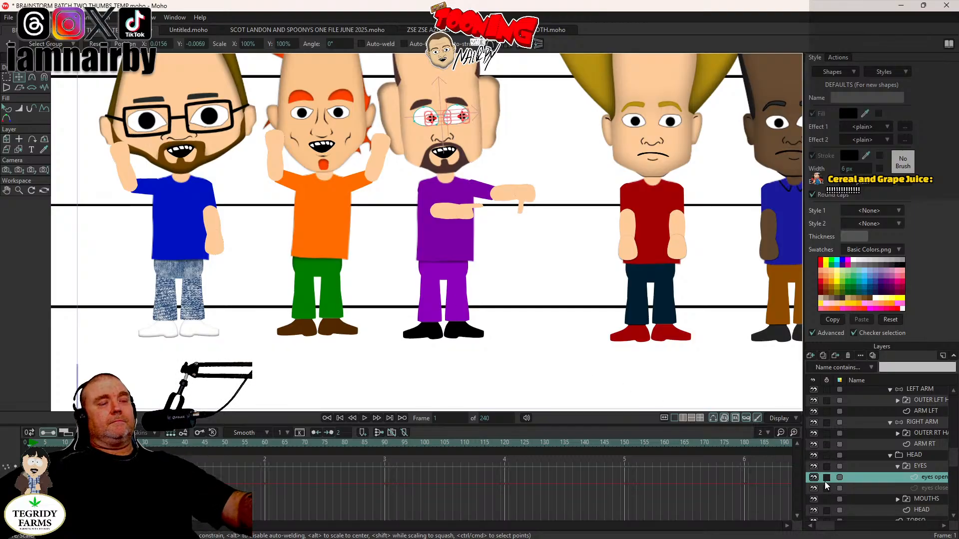
key(ctrl+r)
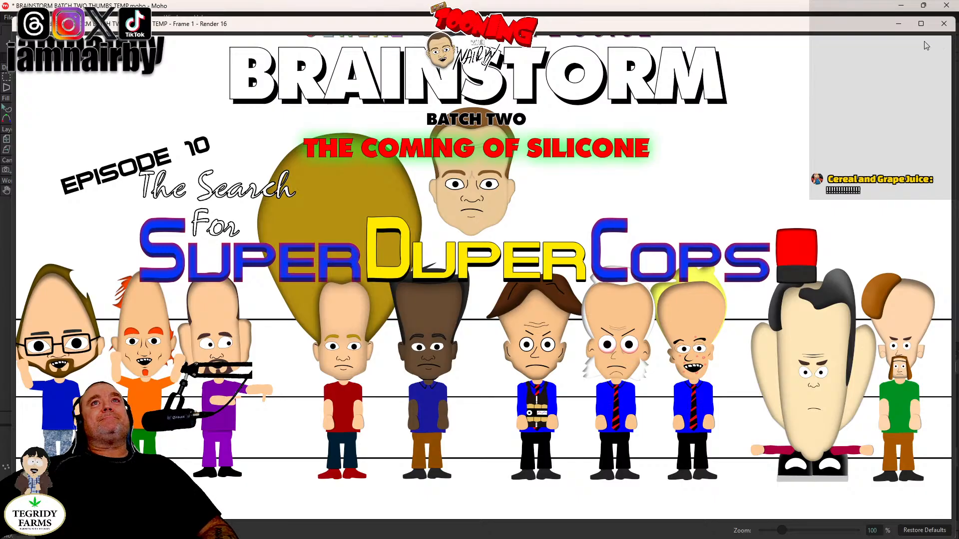
click(944, 24)
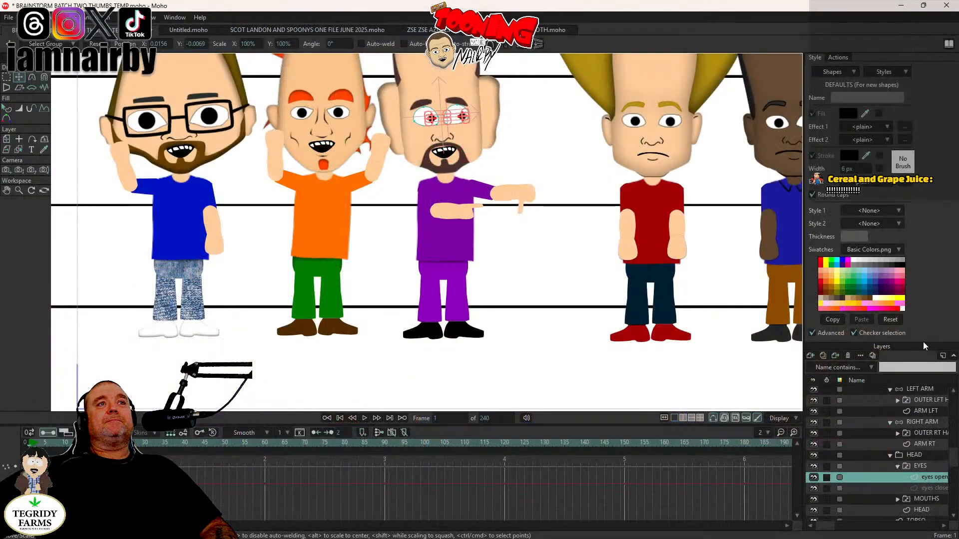
Step: Lean SPOONY JIMMY JOE's UPPER BODY slightly towards SPOONY JOE and collapse the LANDONS group
scroll(894, 422, up, 3)
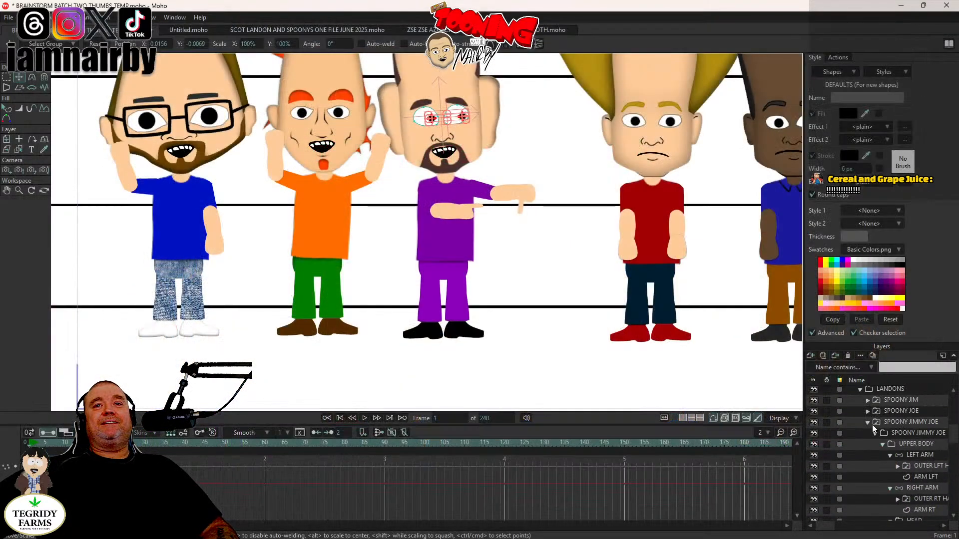
click(867, 422)
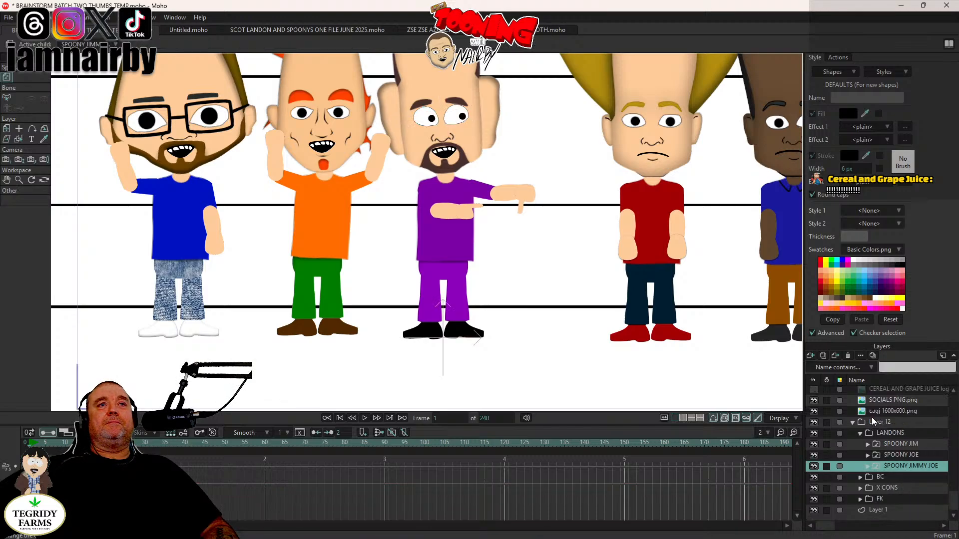
click(868, 467)
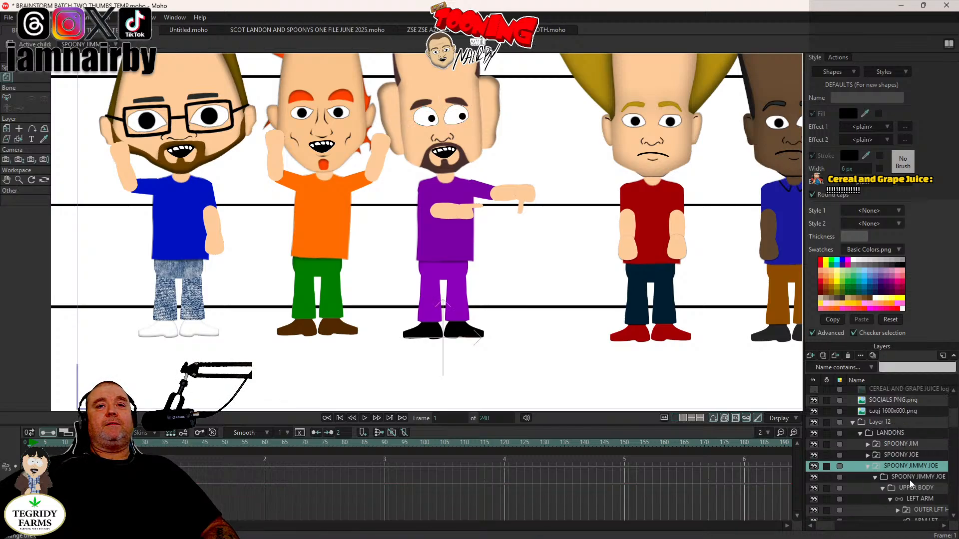
click(916, 488)
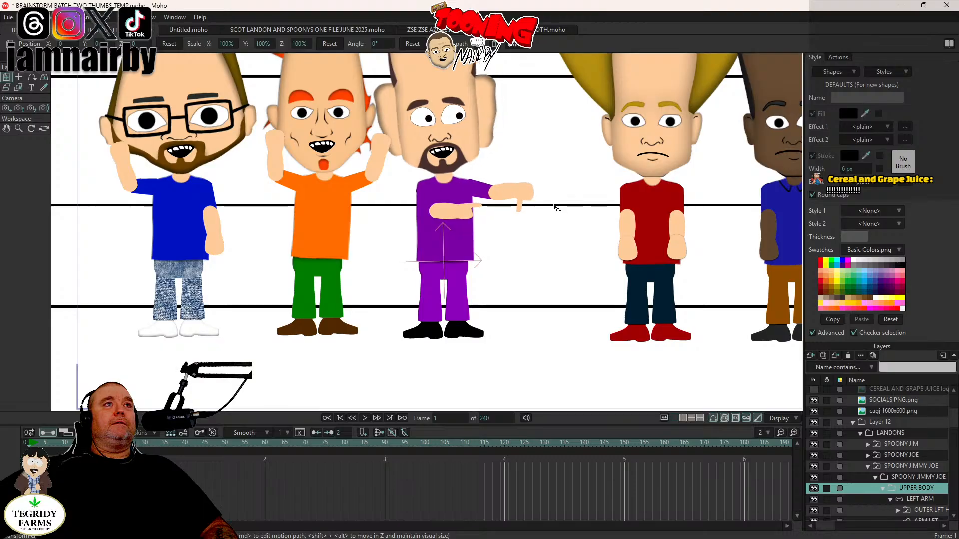
click(867, 467)
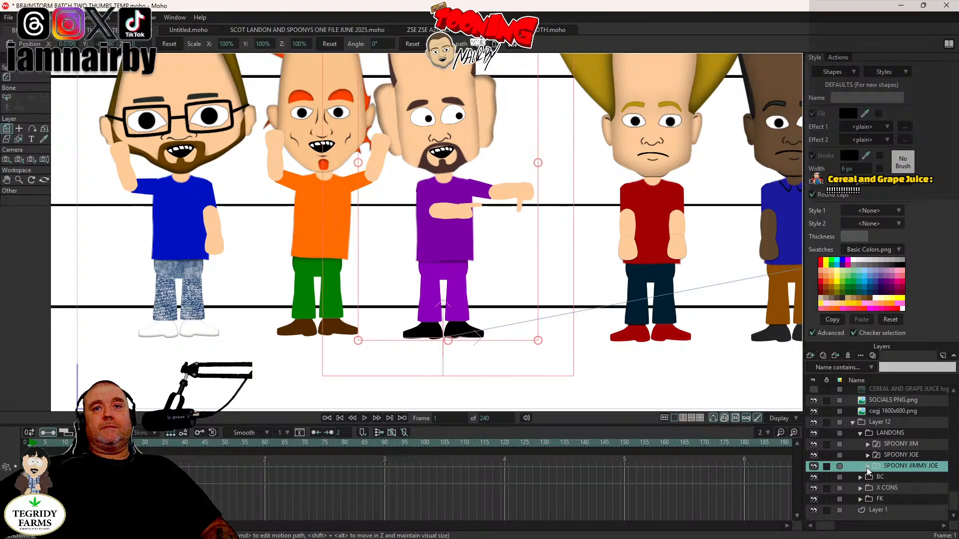
click(861, 433)
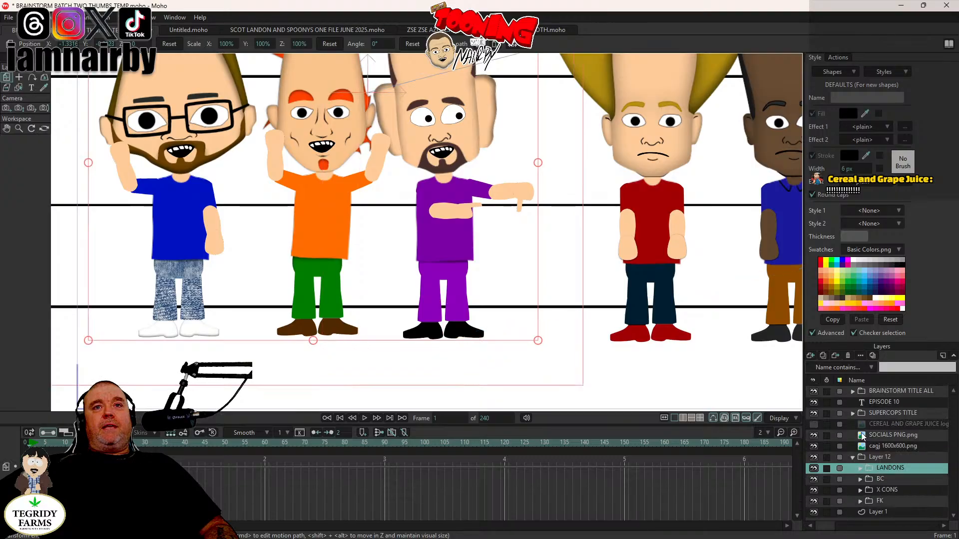
Step: Rotate the HEAD of JAMAL in the BC group to about -3.1°
click(860, 479)
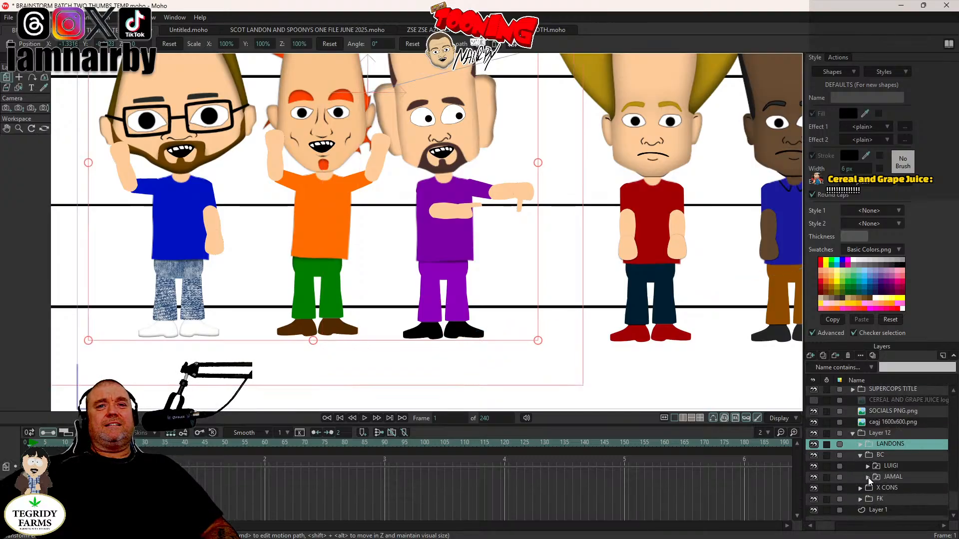
click(868, 477)
click(875, 487)
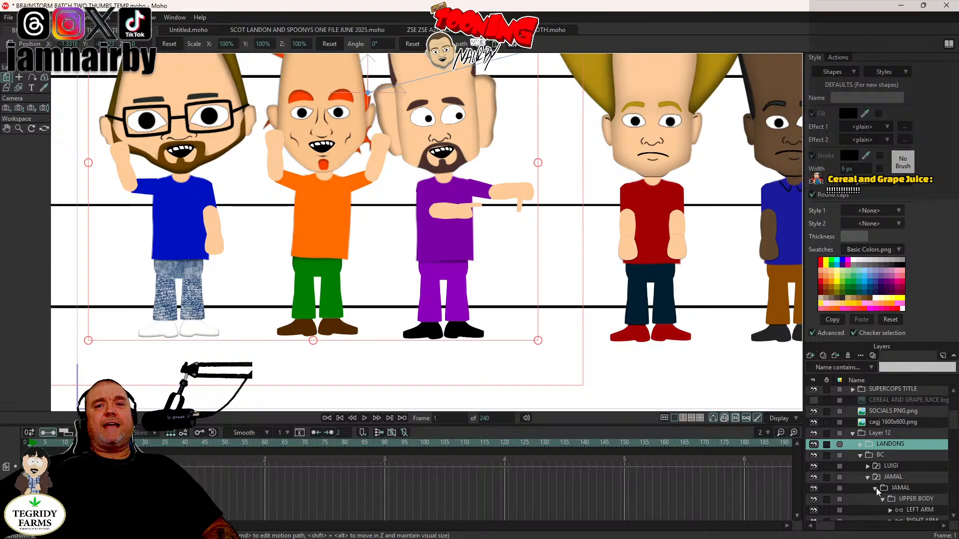
scroll(928, 508, down, 1)
click(920, 500)
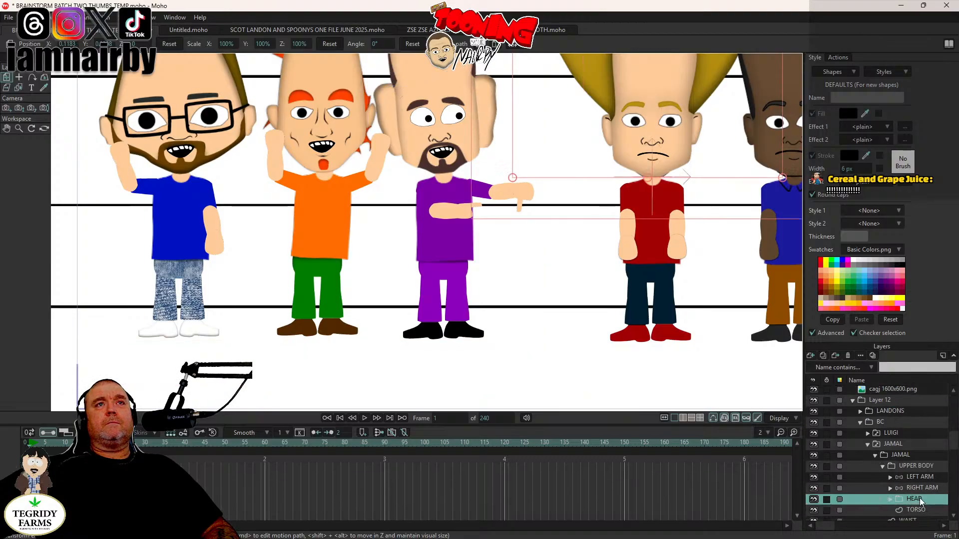
drag(753, 158, 548, 268)
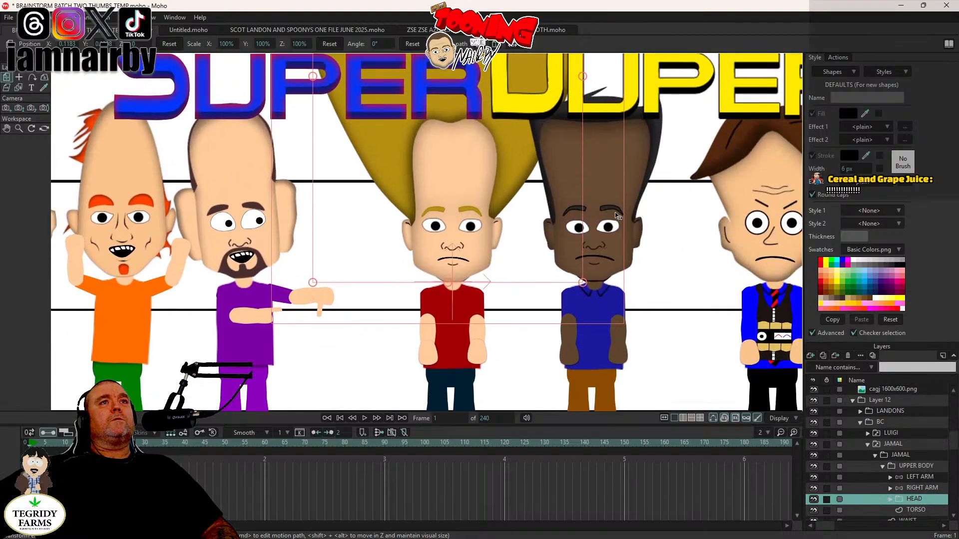
drag(605, 209, 609, 218)
Step: Move both pupils in JAMAL's visible front eyes layer to about X -0.0096, Y 0.0030, so he glances towards the SPOONY characters
scroll(927, 488, down, 4)
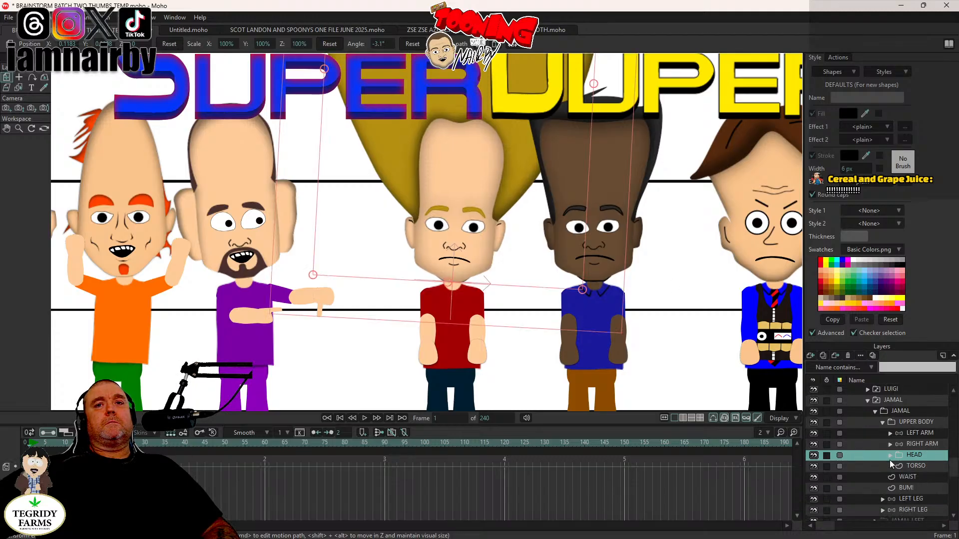
click(889, 455)
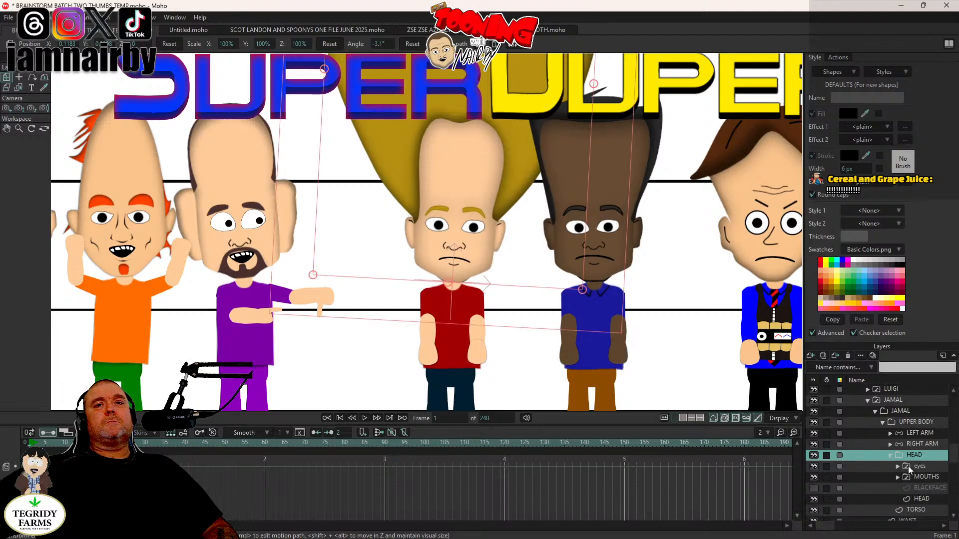
click(897, 466)
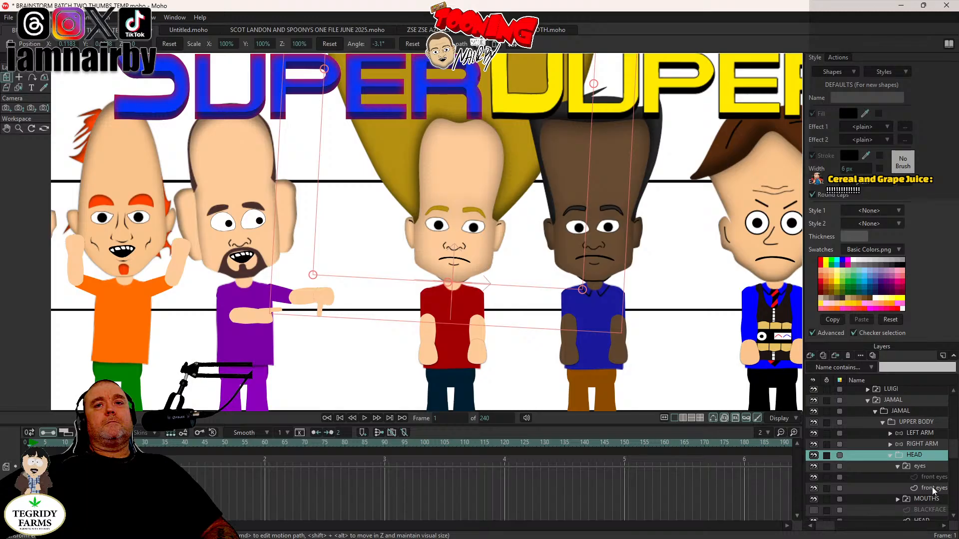
click(932, 487)
click(19, 77)
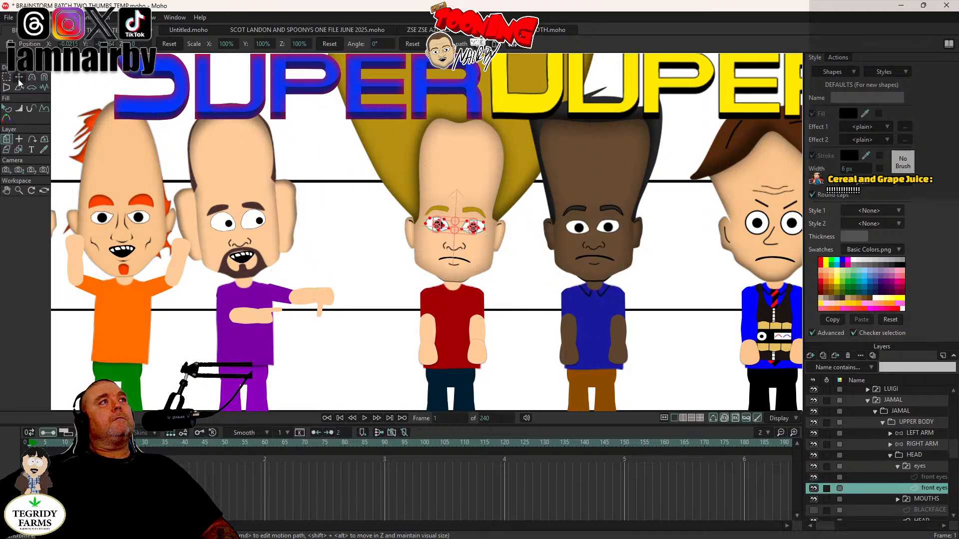
scroll(380, 232, up, 2)
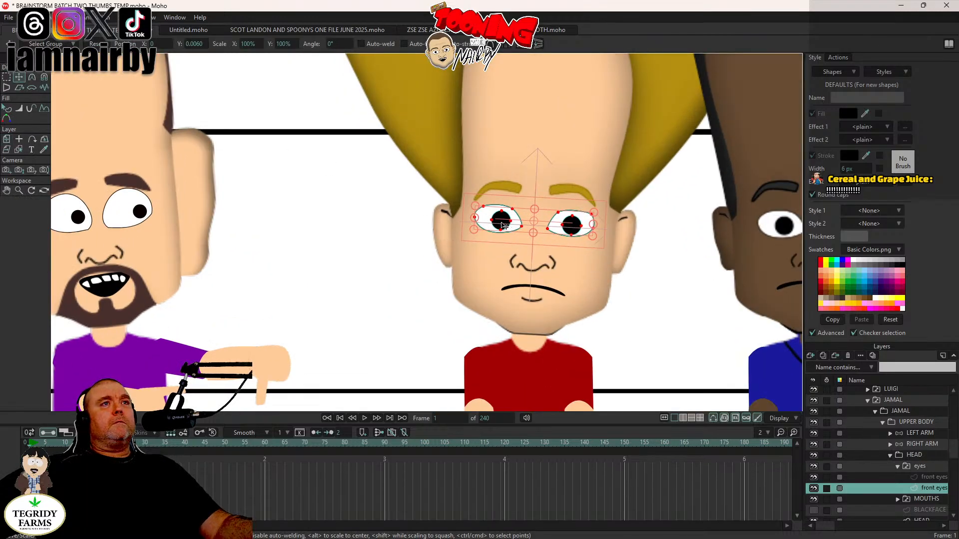
click(503, 225)
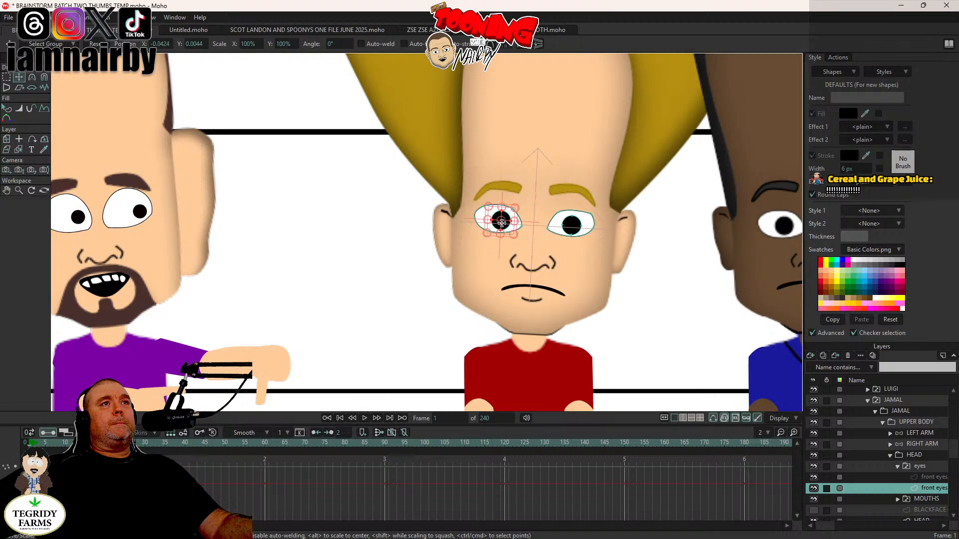
shift+click(577, 228)
click(641, 241)
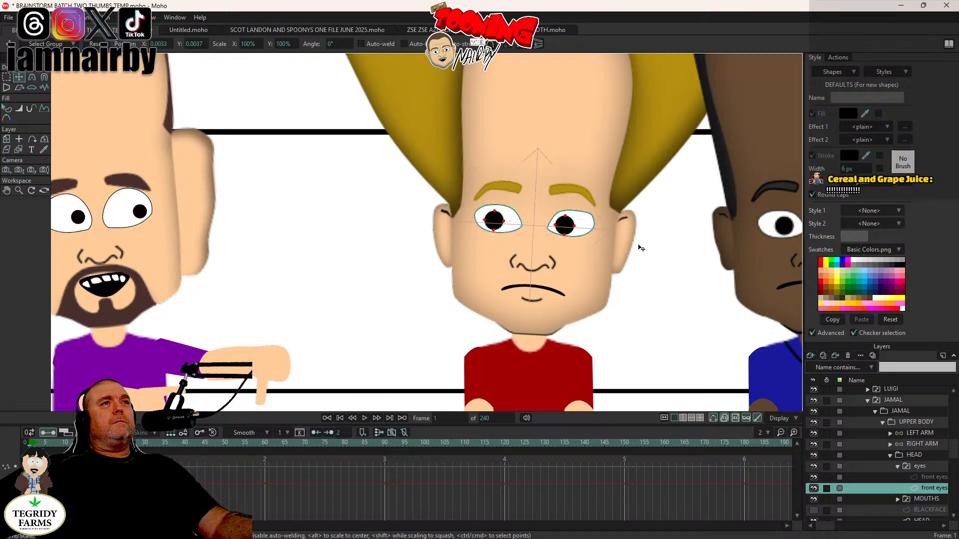
drag(637, 246, 637, 248)
Step: Scale JAMAL's MOUTHS layer down to about 44.7% and switch it to the F V mouth
scroll(936, 436, down, 2)
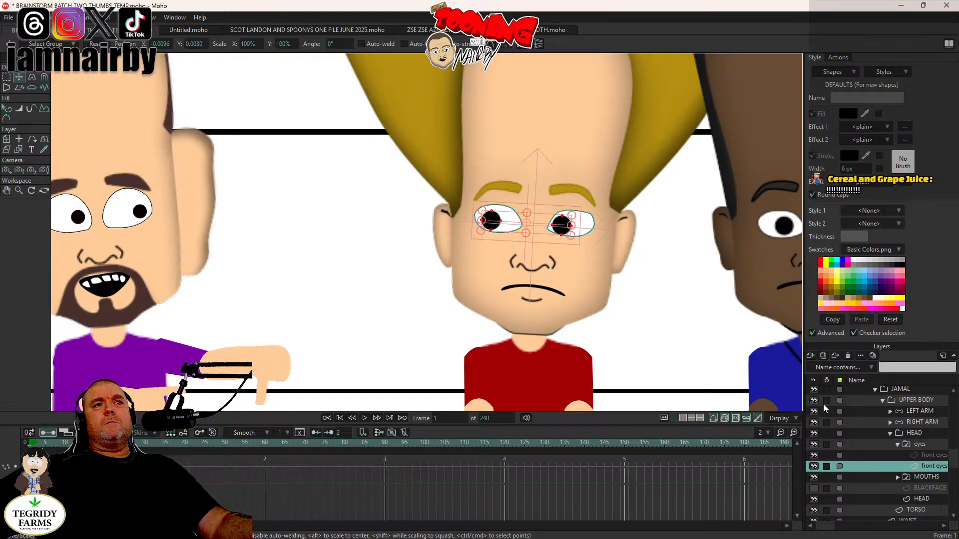
scroll(695, 336, down, 3)
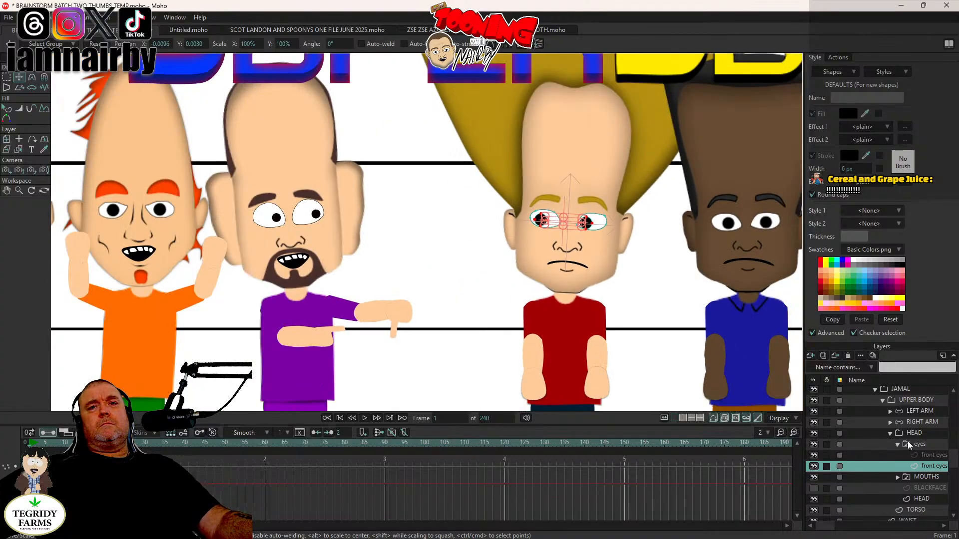
click(925, 476)
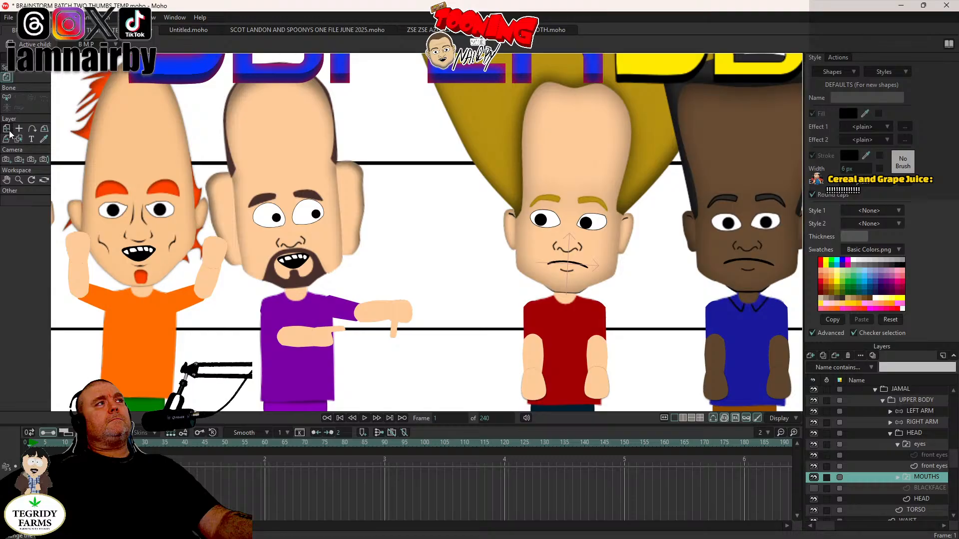
click(8, 129)
scroll(587, 281, up, 3)
drag(601, 264, 596, 260)
right_click(929, 479)
mouse_move(928, 478)
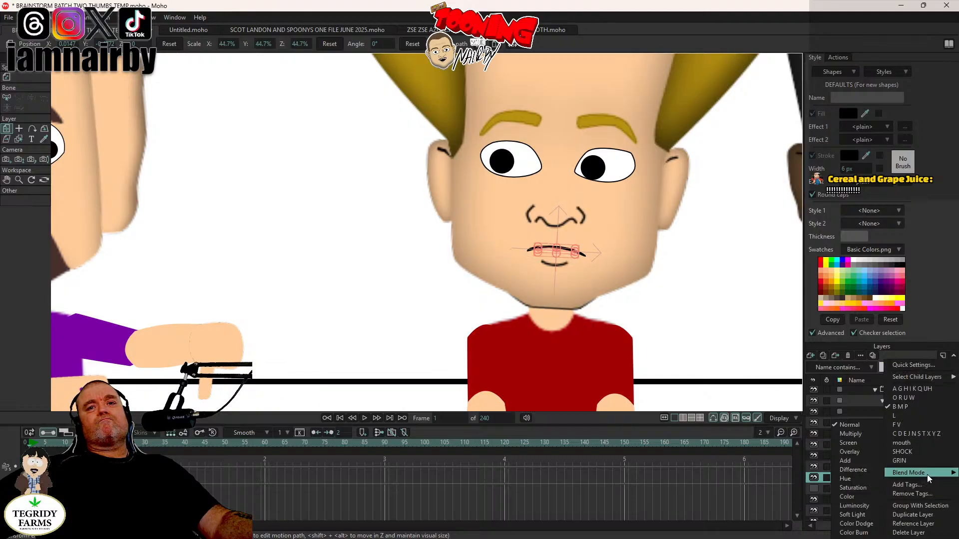
click(895, 425)
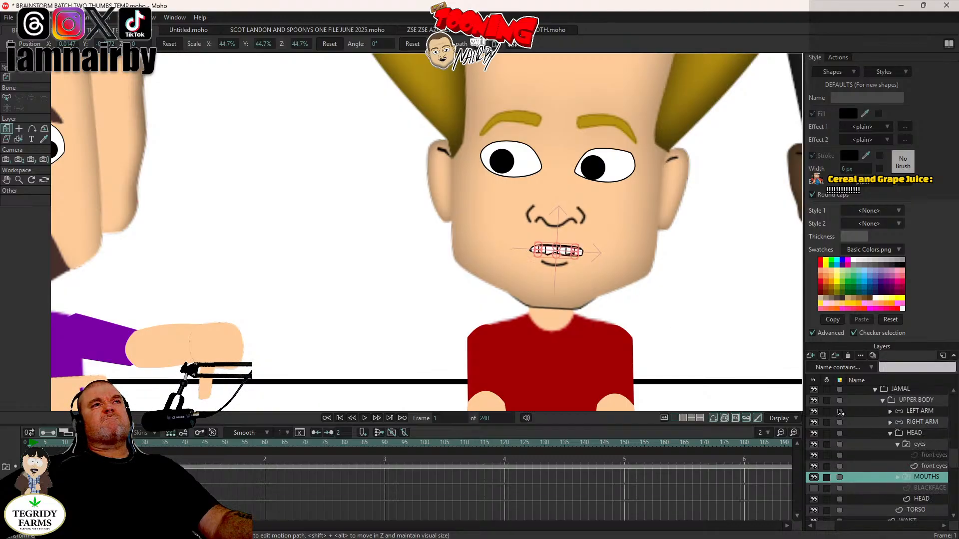
Step: In JAMAL's HEAD layer, tilt the eyebrow nearer LUIGI so its inner end drops, and lower it towards the eye
scroll(840, 411, down, 3)
scroll(639, 297, down, 3)
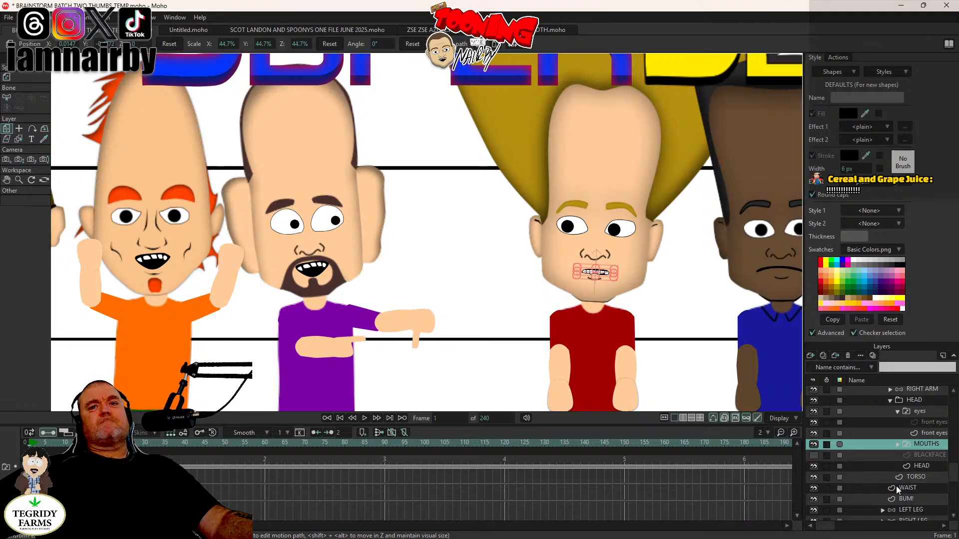
click(921, 466)
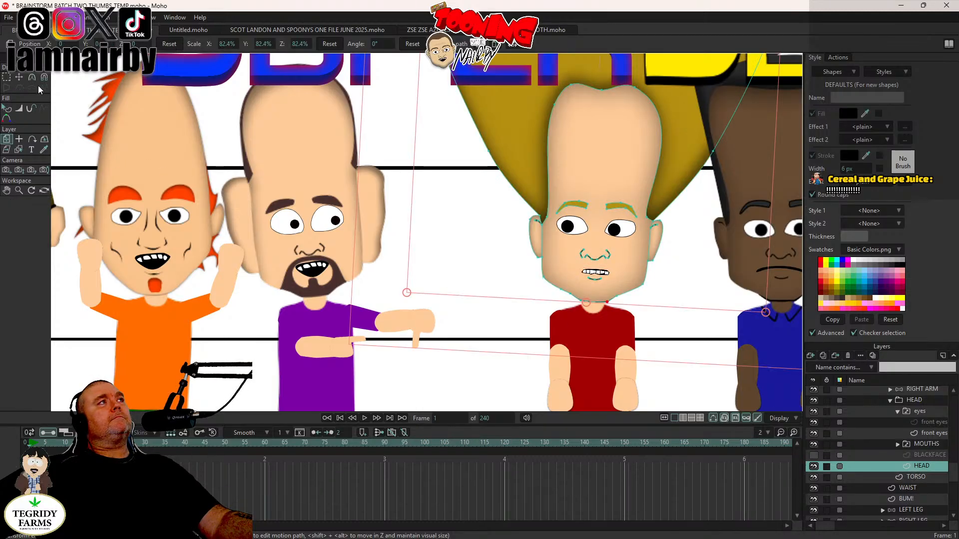
click(19, 76)
scroll(581, 226, up, 3)
drag(518, 248, 485, 247)
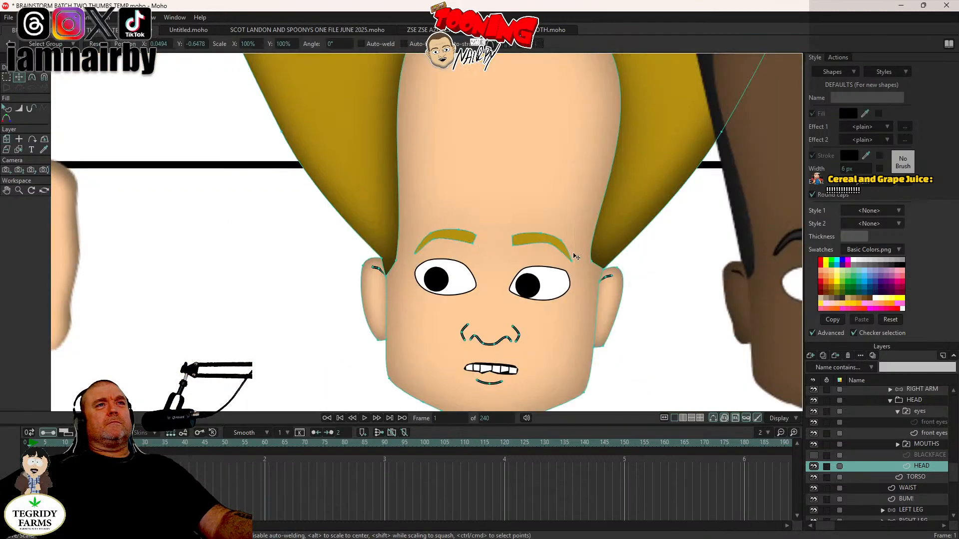
scroll(533, 249, up, 4)
click(516, 229)
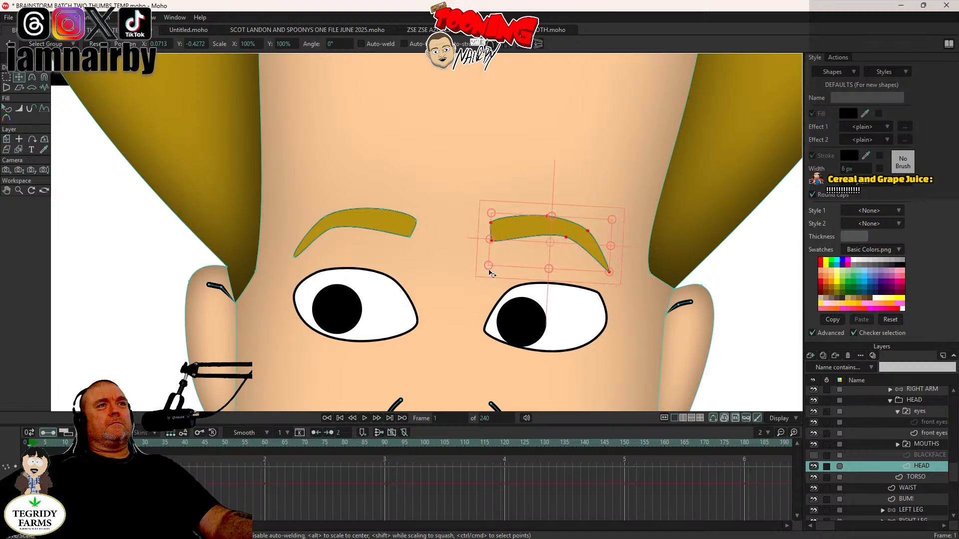
drag(488, 275, 494, 289)
drag(512, 241, 512, 256)
Step: Tilt JAMAL's other eyebrow, on the SPOONY side, inner end downwards and lower it slightly to match the frown
click(411, 231)
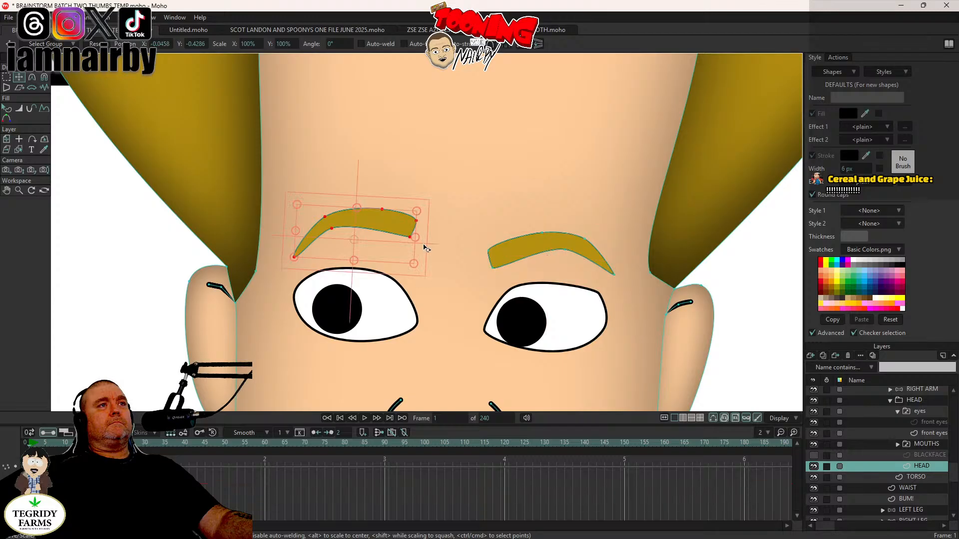
drag(424, 251, 418, 275)
drag(402, 240, 404, 246)
scroll(514, 291, down, 6)
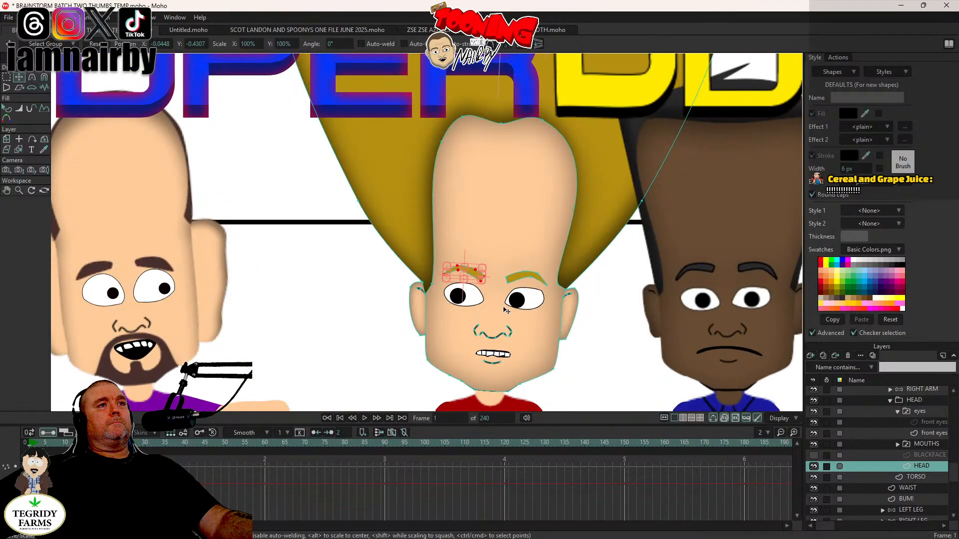
scroll(506, 310, down, 5)
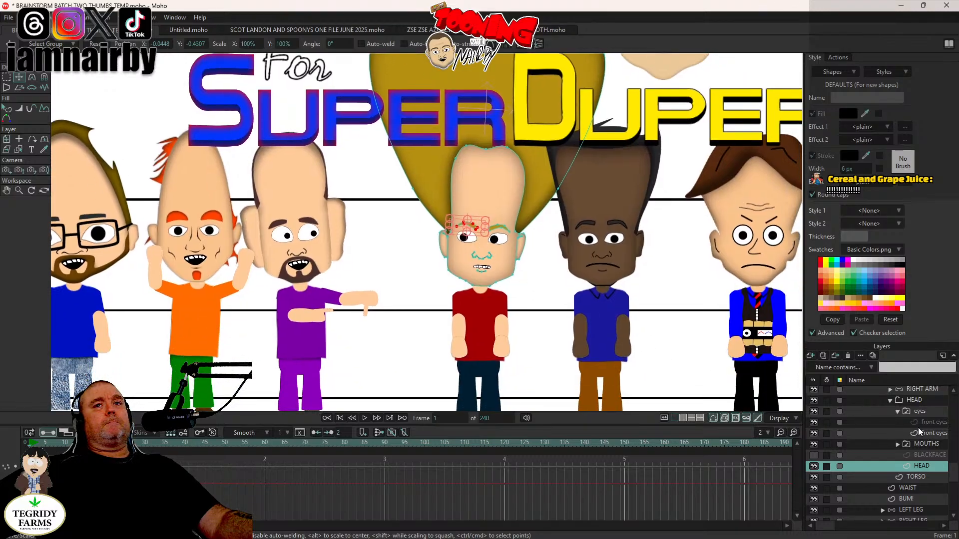
Step: Rotate JAMAL's HEAD group to about -6.0° and lean his UPPER BODY group to about 6.9°
click(915, 400)
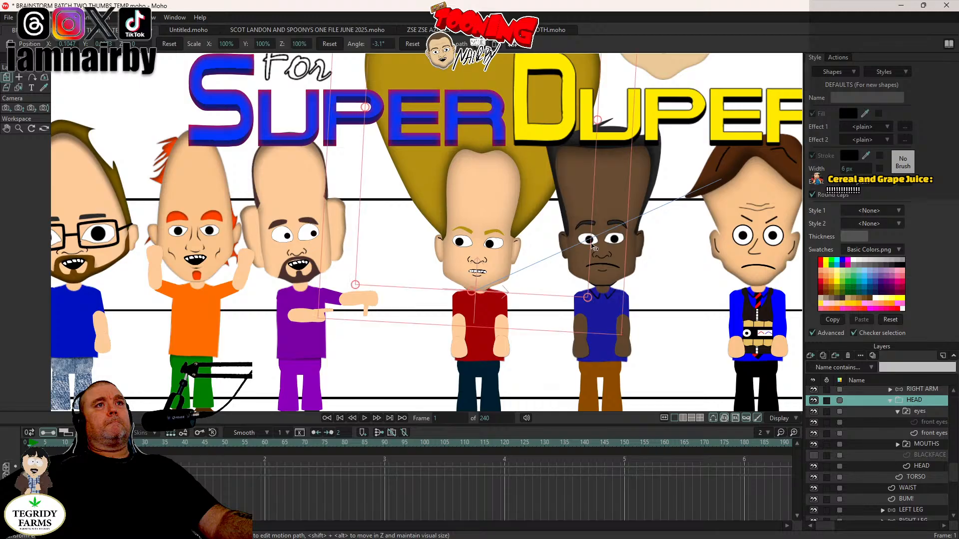
drag(605, 245, 611, 252)
scroll(934, 436, up, 5)
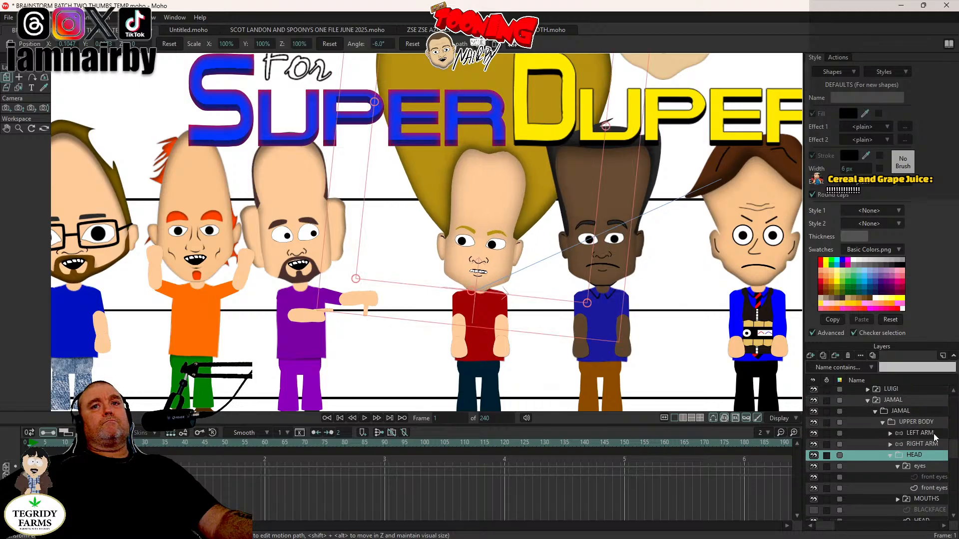
click(919, 422)
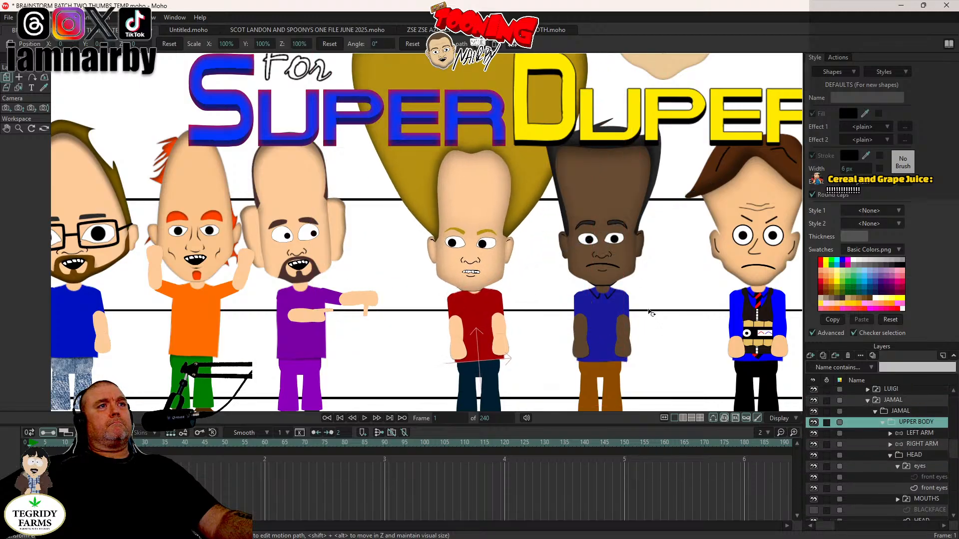
drag(649, 311, 642, 293)
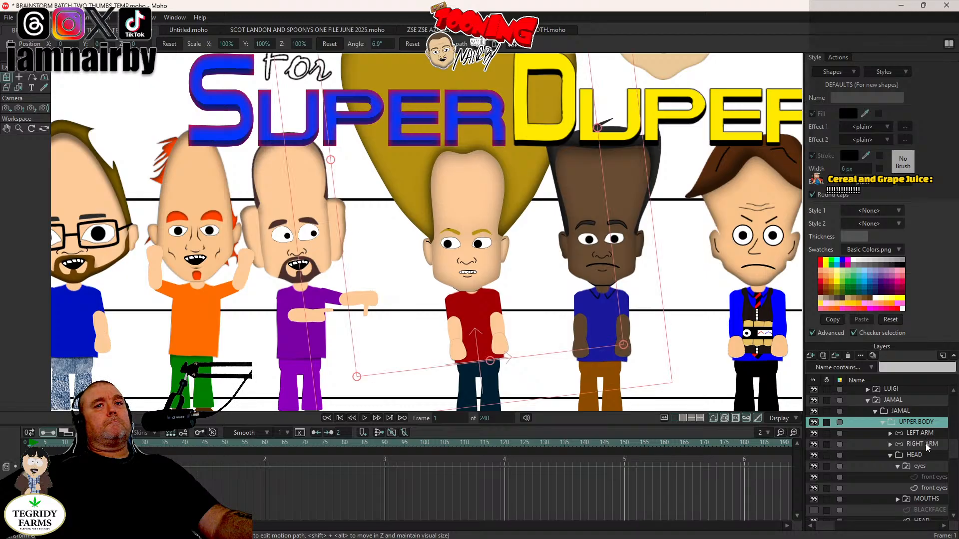
Step: Pose JAMAL's arms defensively, with the LEFT ARM bent up beside his shoulder and the RIGHT ARM folded up across his chest
click(925, 444)
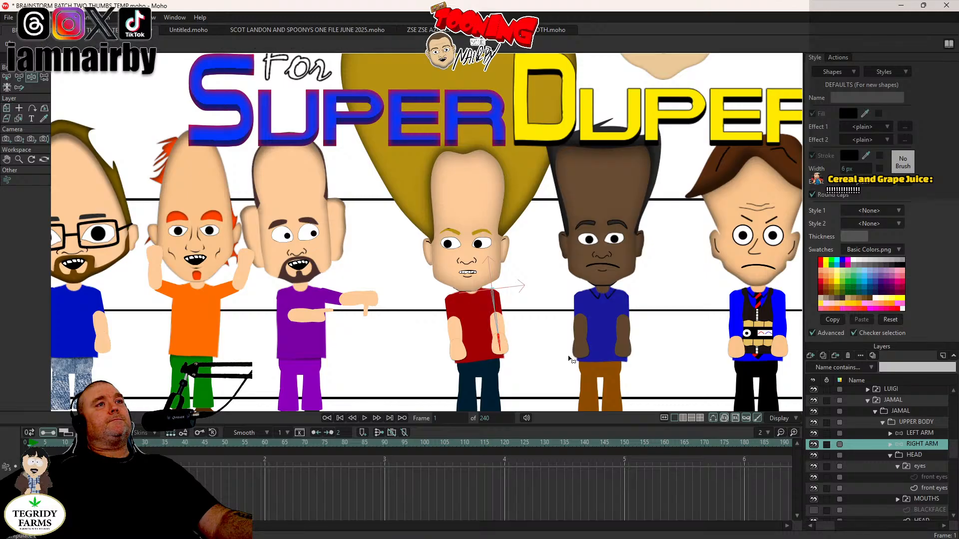
drag(499, 348, 538, 385)
click(923, 433)
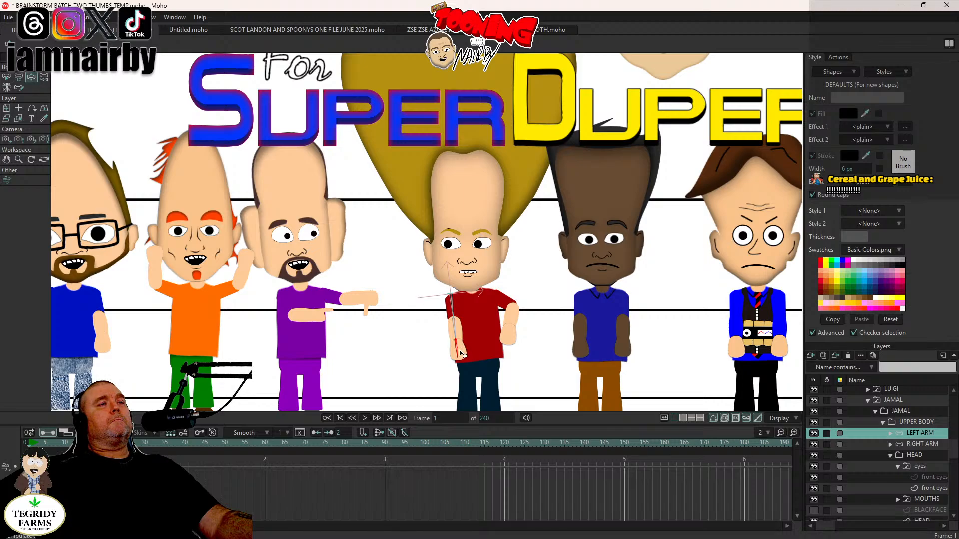
drag(460, 353, 414, 286)
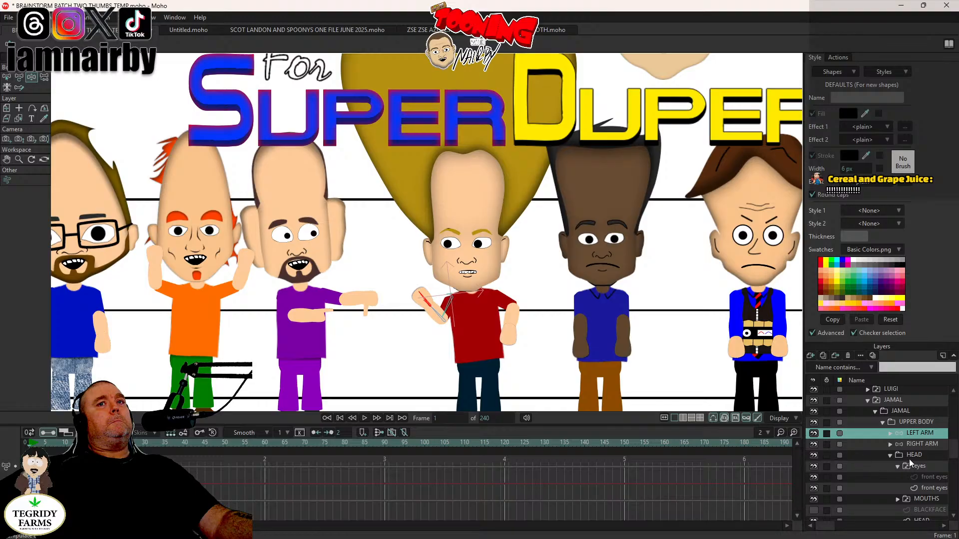
click(918, 444)
drag(515, 342, 462, 299)
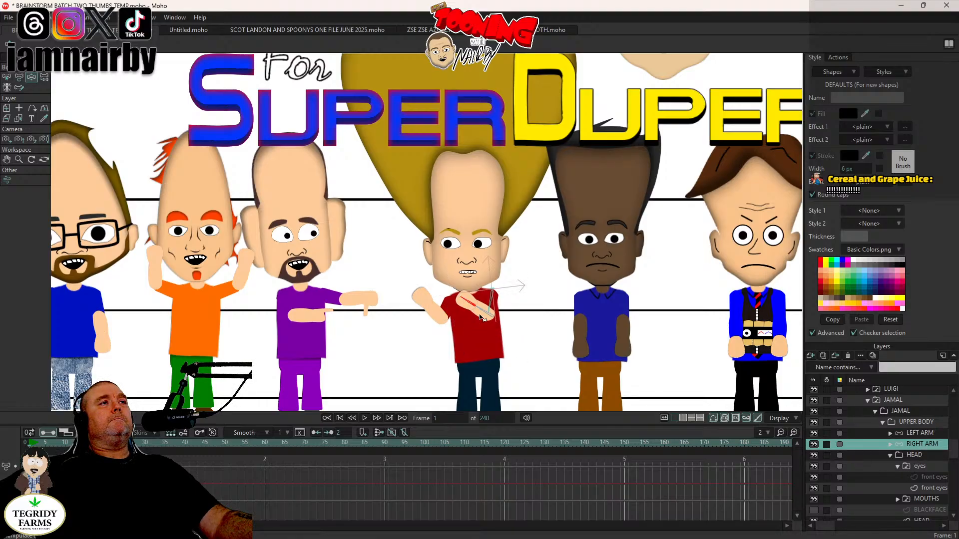
scroll(469, 309, down, 3)
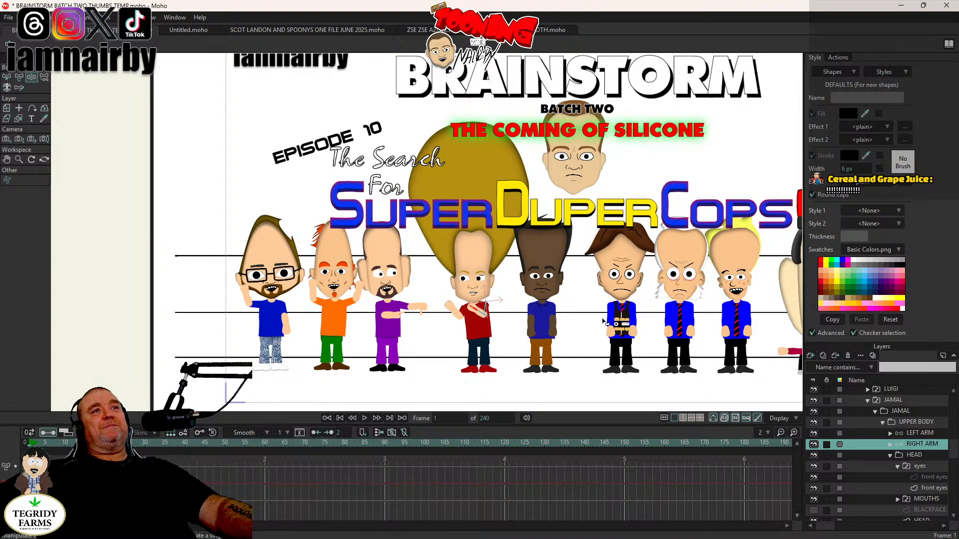
Step: Nudge the pupils in JAMAL's visible front eyes layer to about X -0.0083, Y 0.0055, and collapse the eyes and JAMAL groups
scroll(488, 293, up, 5)
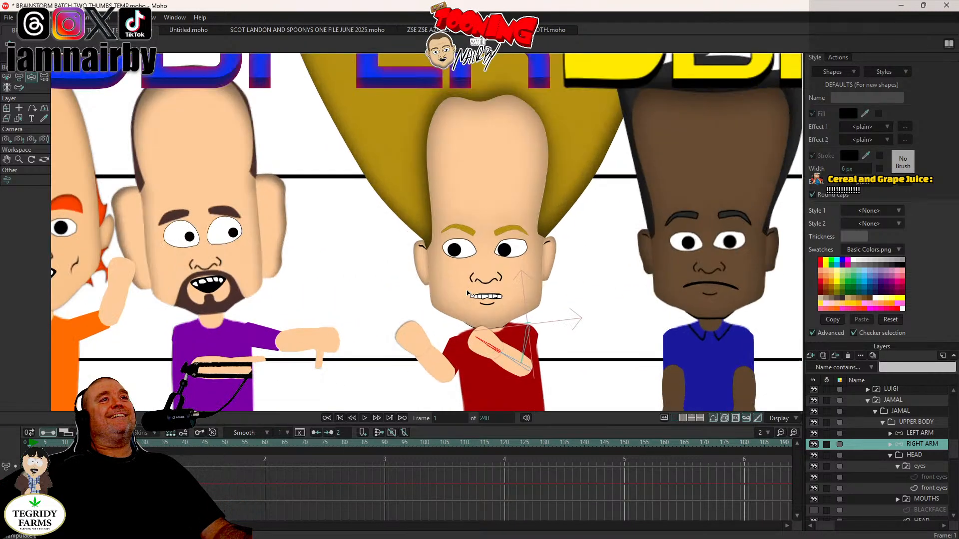
click(928, 478)
click(935, 489)
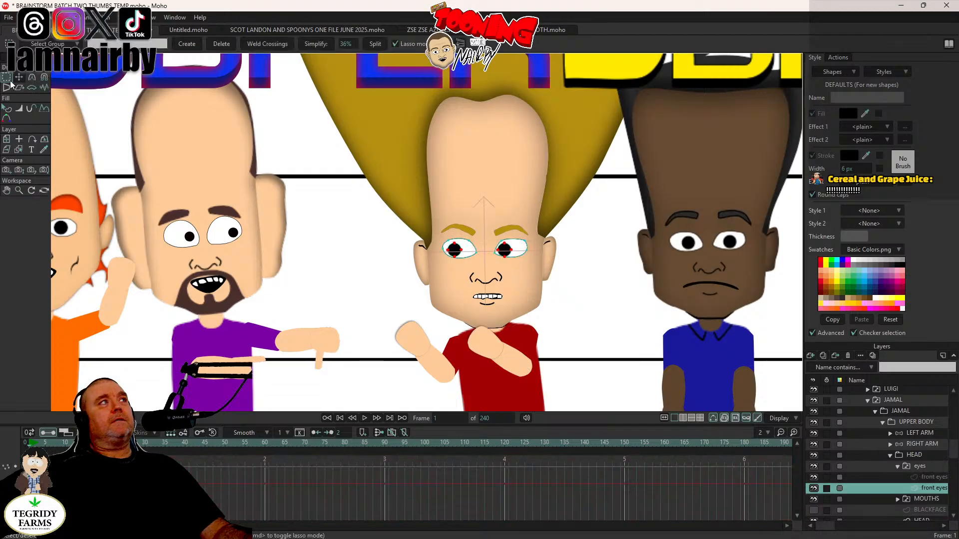
click(18, 78)
scroll(379, 268, up, 2)
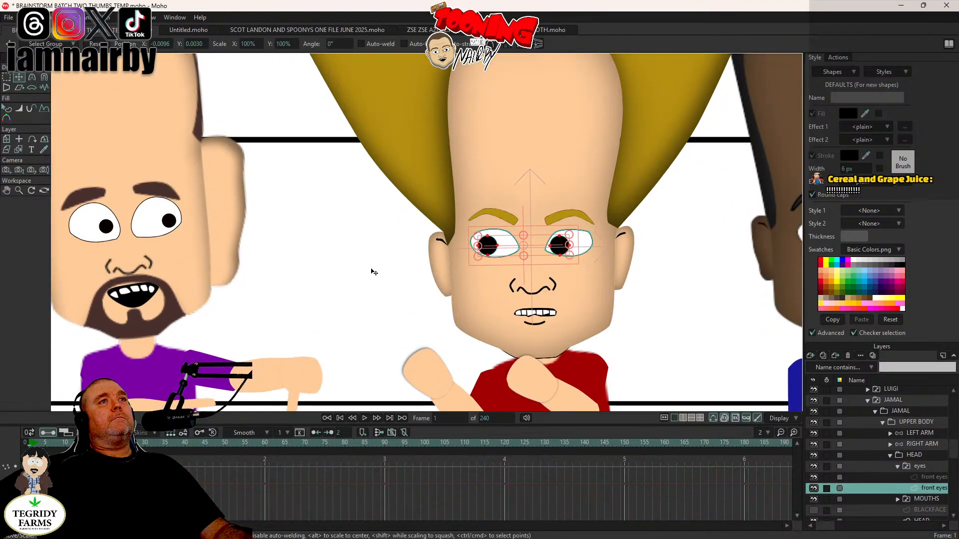
click(374, 272)
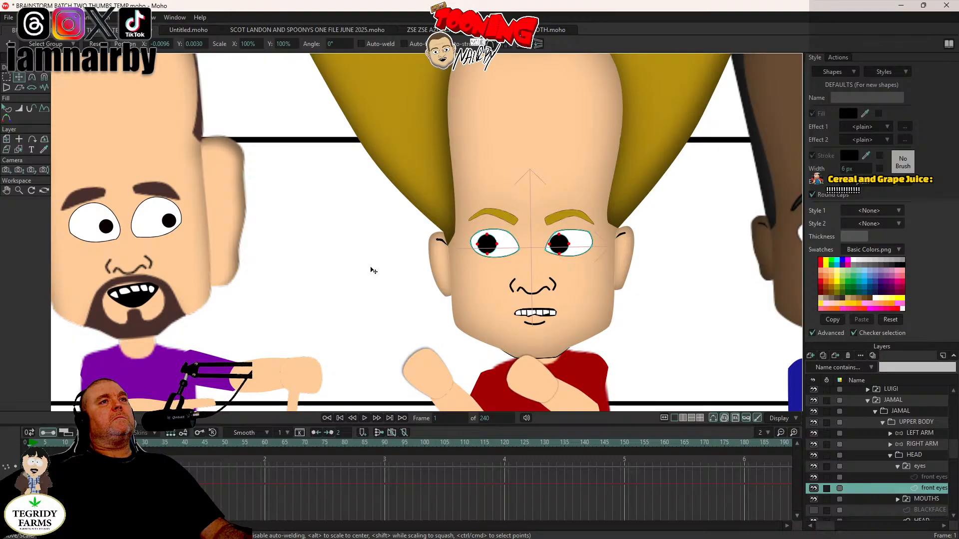
drag(374, 271, 374, 270)
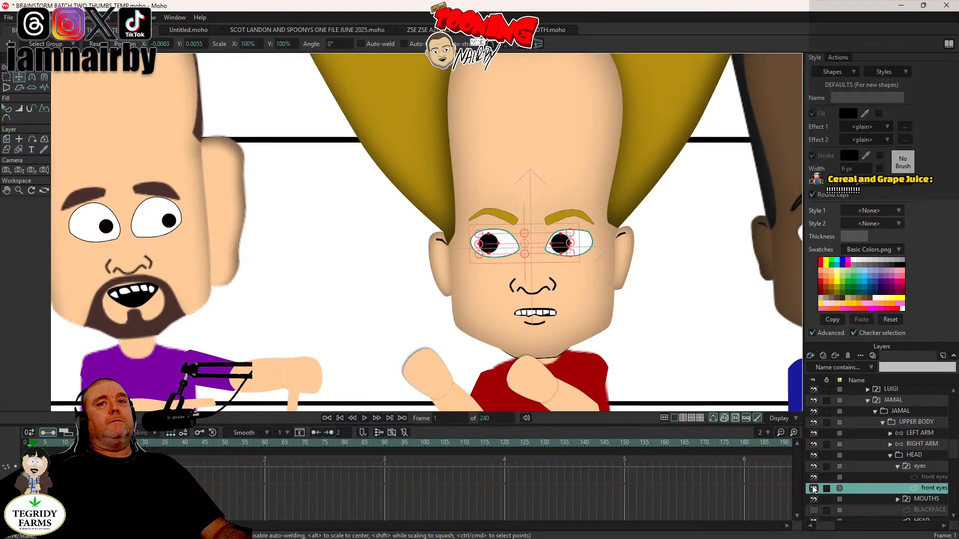
click(898, 468)
scroll(507, 230, down, 8)
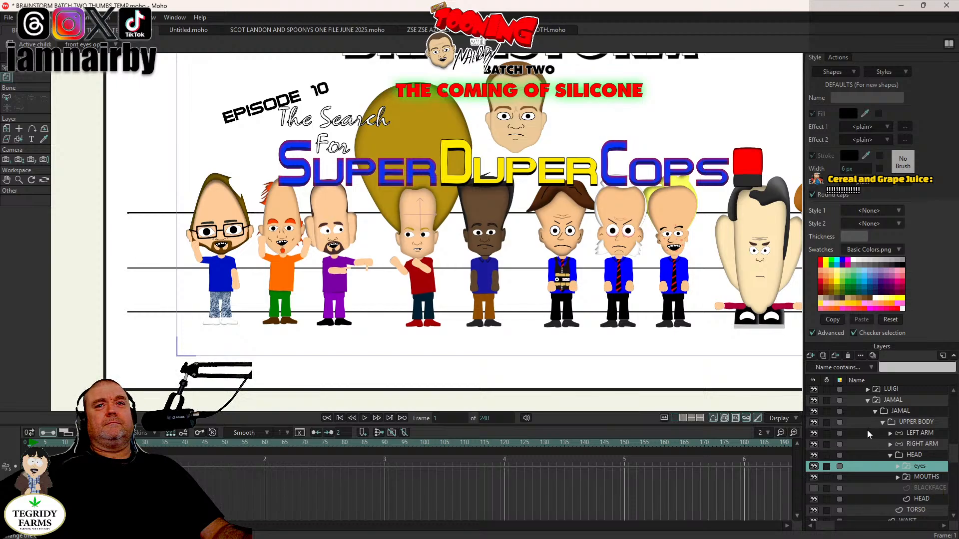
click(866, 401)
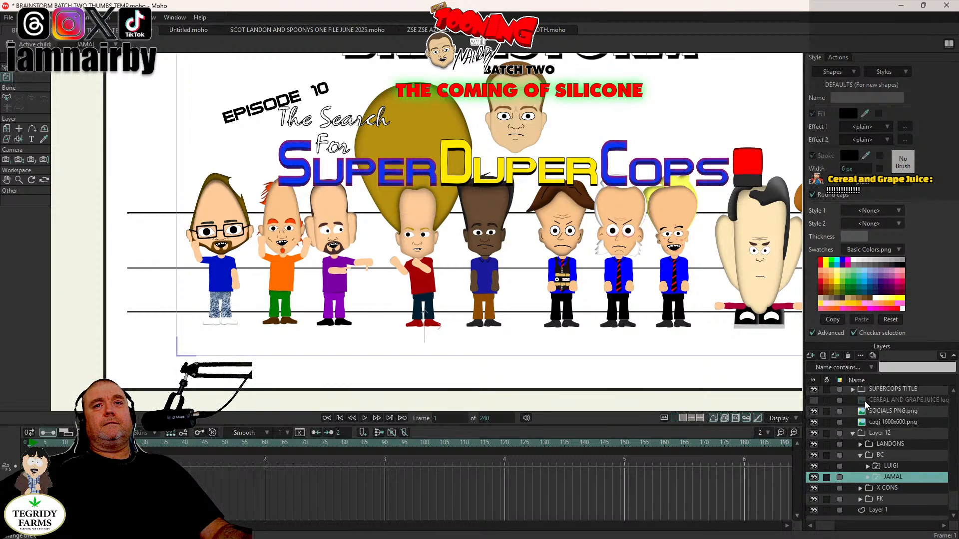
Step: Rotate the HEAD of CPT MULLET in the X CONS group to about -8.6°
click(860, 488)
click(897, 466)
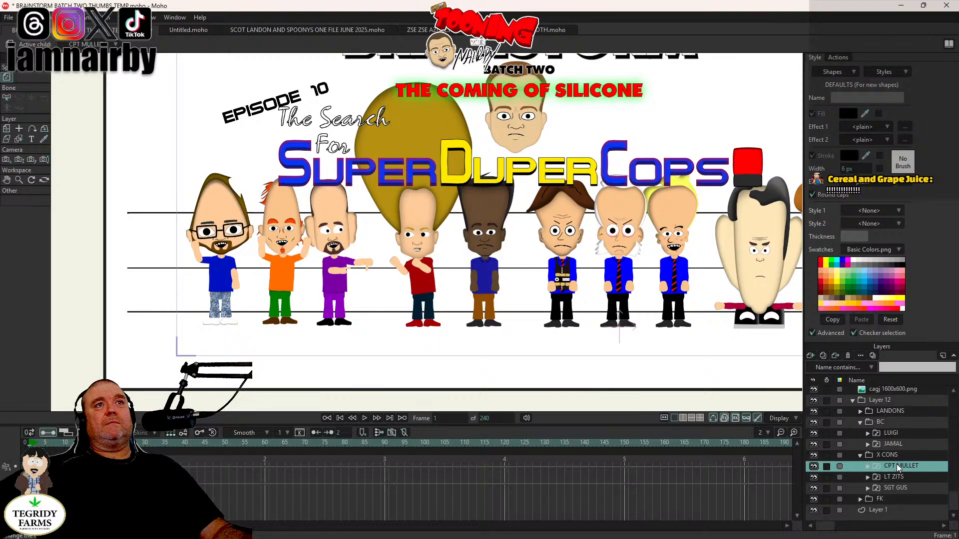
scroll(629, 274, down, 2)
scroll(627, 271, up, 3)
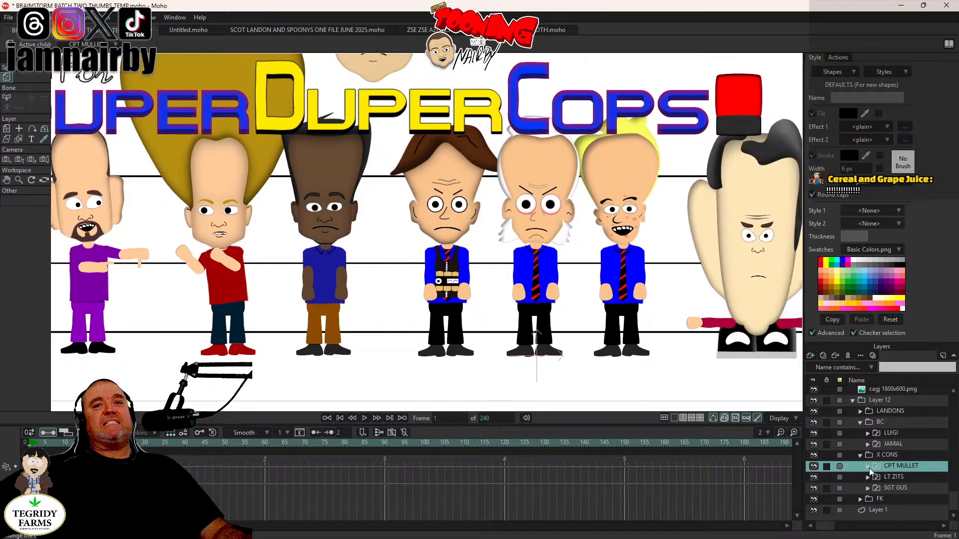
click(868, 467)
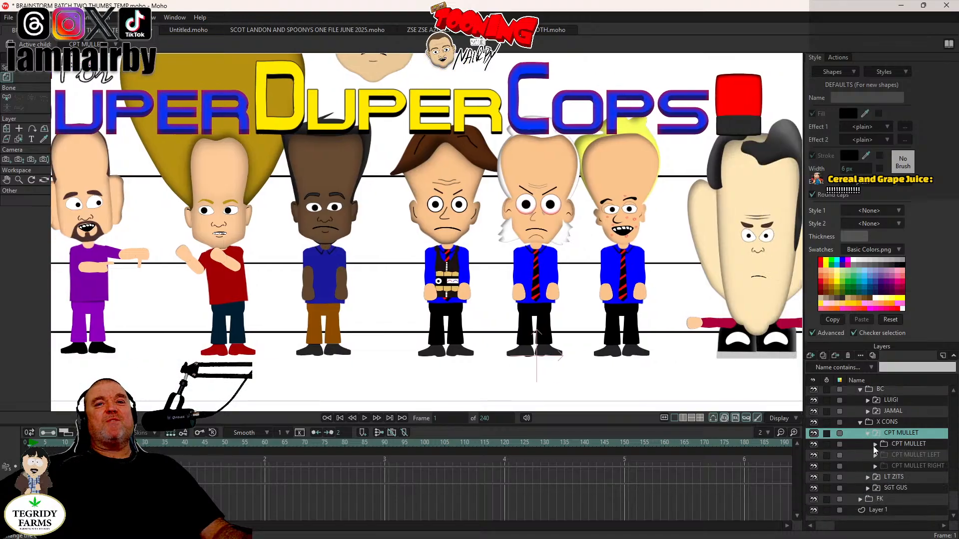
click(875, 444)
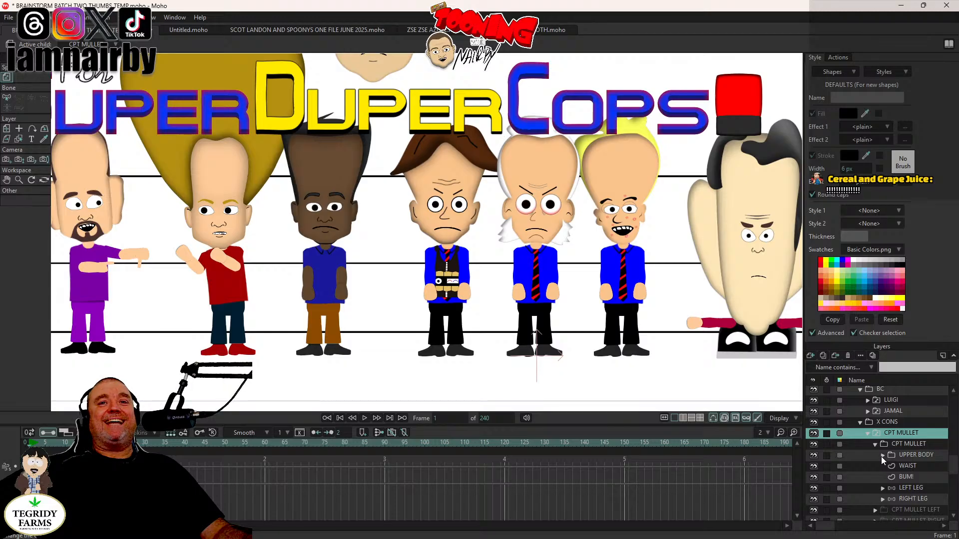
click(882, 455)
click(914, 488)
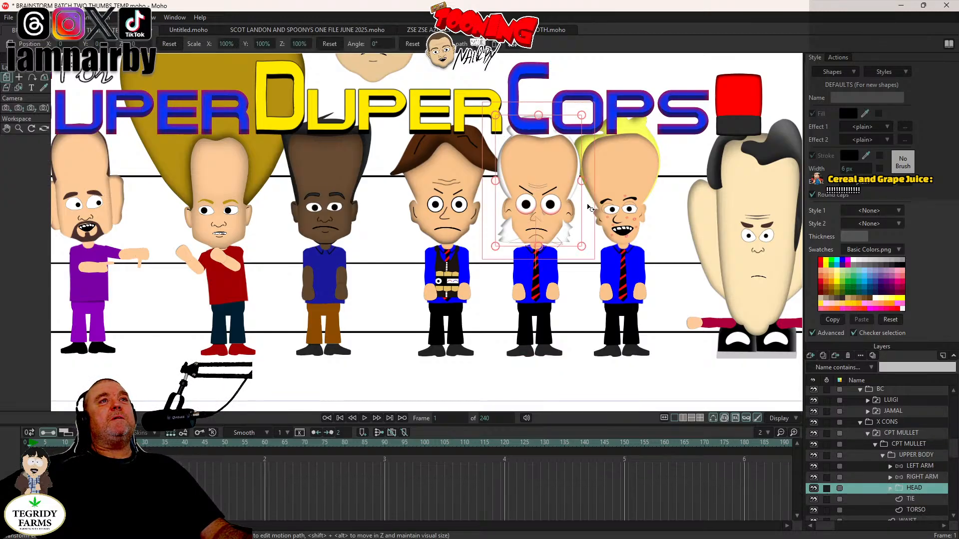
drag(589, 207, 561, 214)
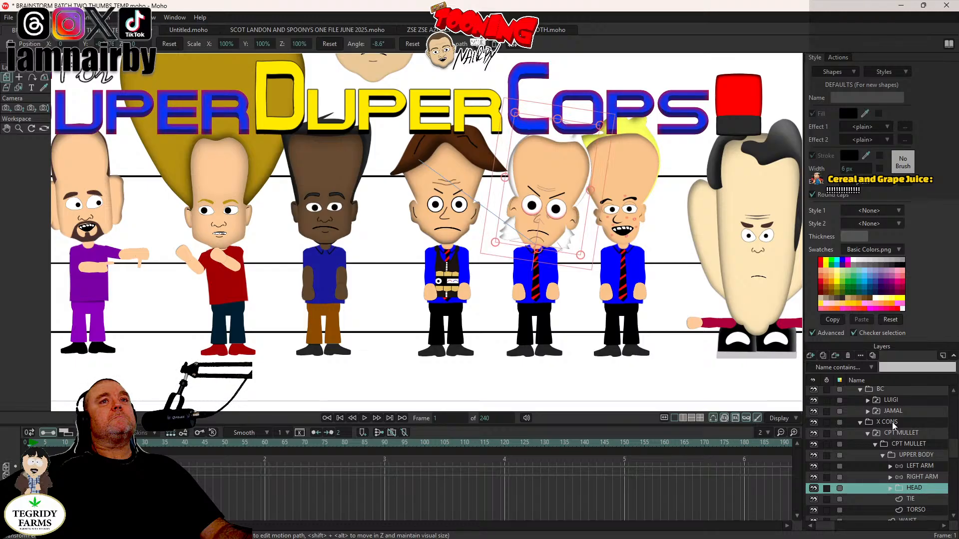
Step: Bend CPT MULLET's LEFT ARM and RIGHT ARM at the elbows so both forearms fold across his chest
click(919, 478)
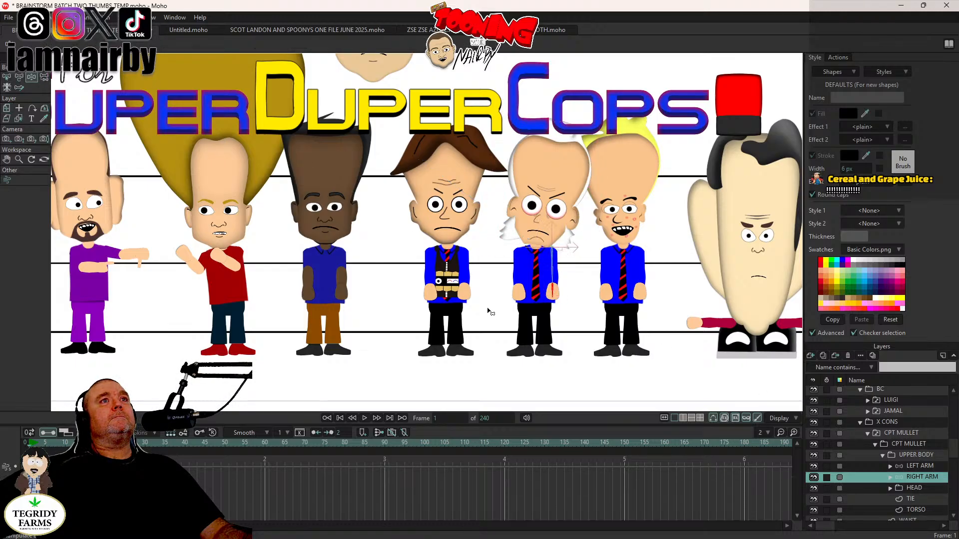
drag(552, 298, 581, 309)
click(918, 467)
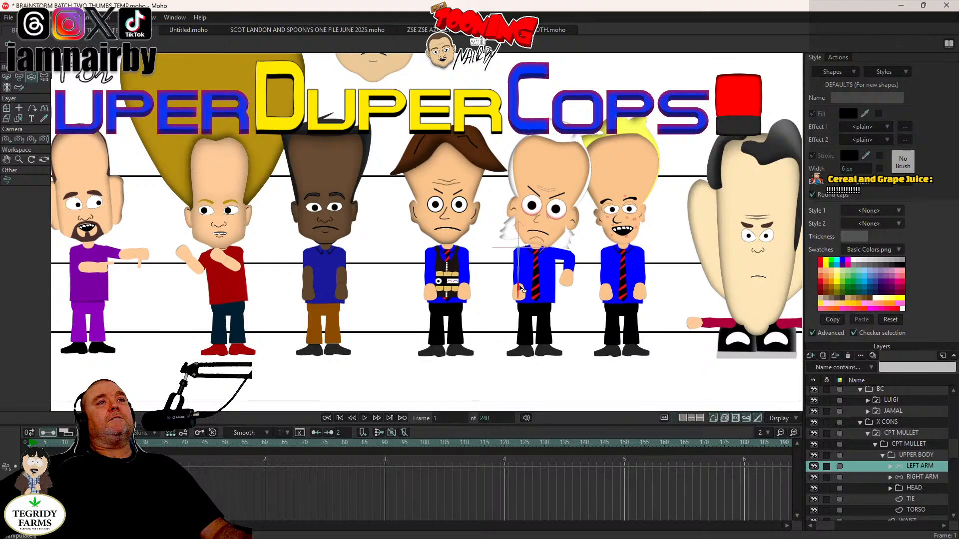
drag(523, 286, 549, 263)
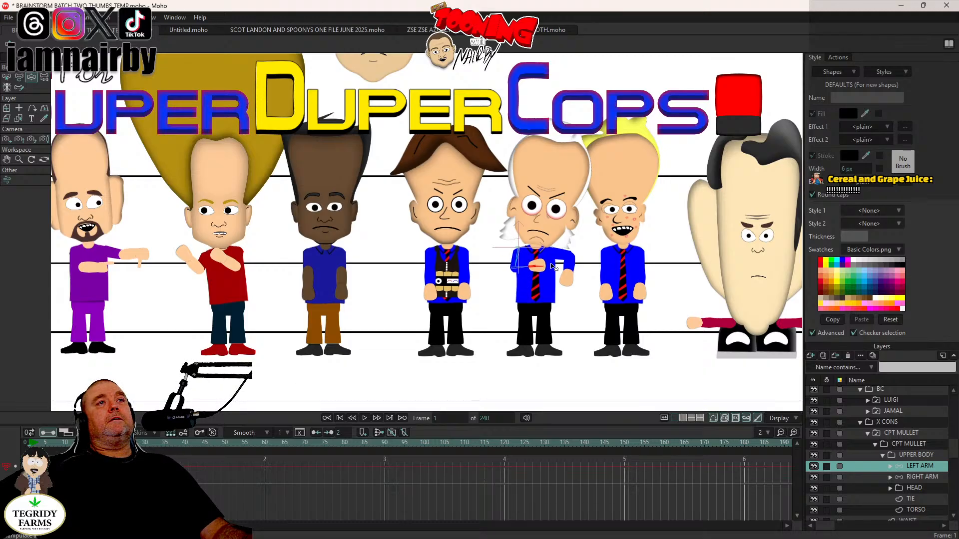
click(920, 478)
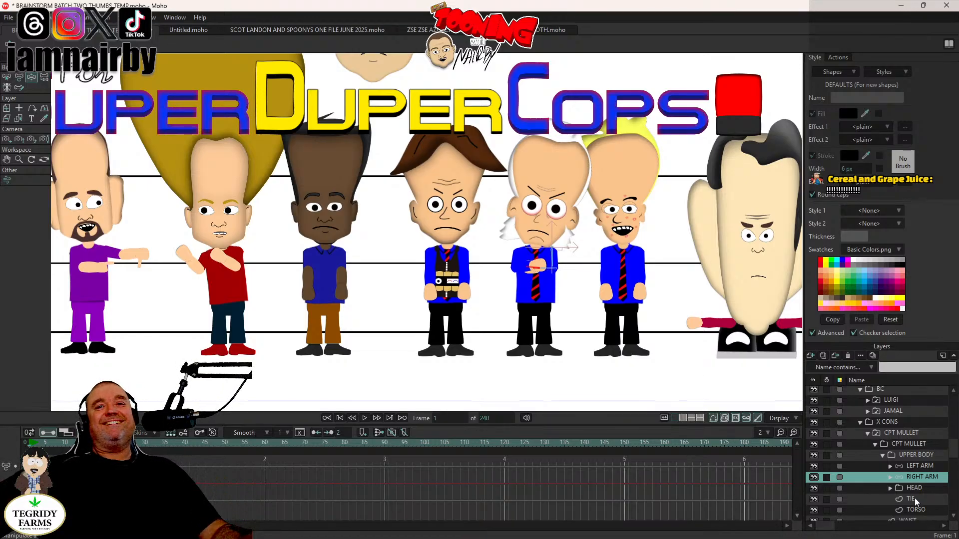
Step: Scale CPT MULLET's MOUTHS layer in the HEAD group down to 45.2%, and collapse the CPT MULLET group
click(890, 488)
scroll(893, 480, down, 2)
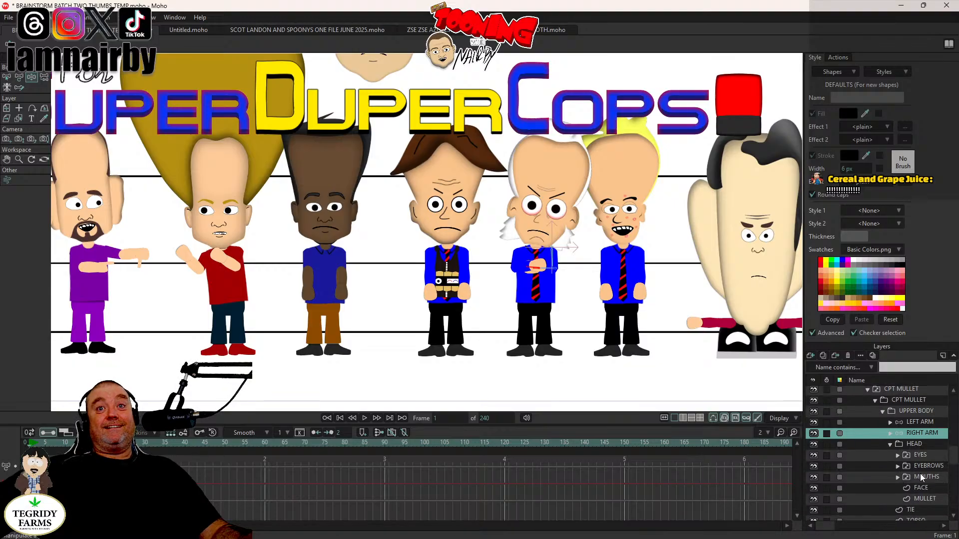
click(924, 477)
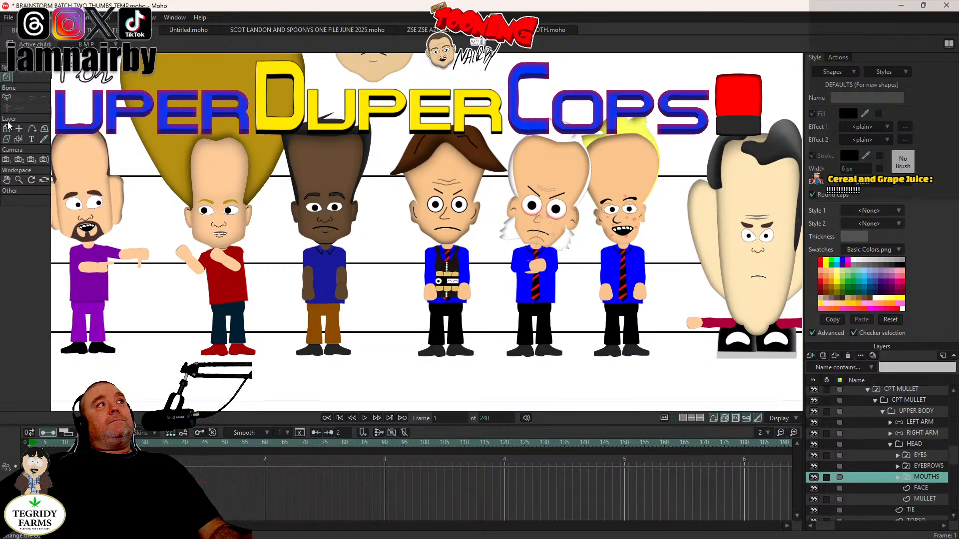
click(6, 128)
scroll(552, 201, up, 5)
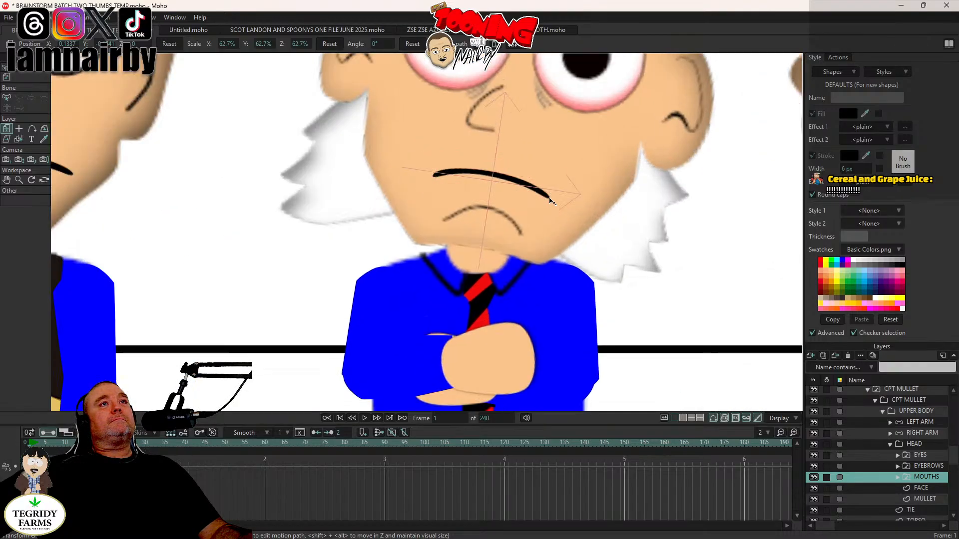
drag(549, 199, 543, 196)
scroll(543, 197, down, 5)
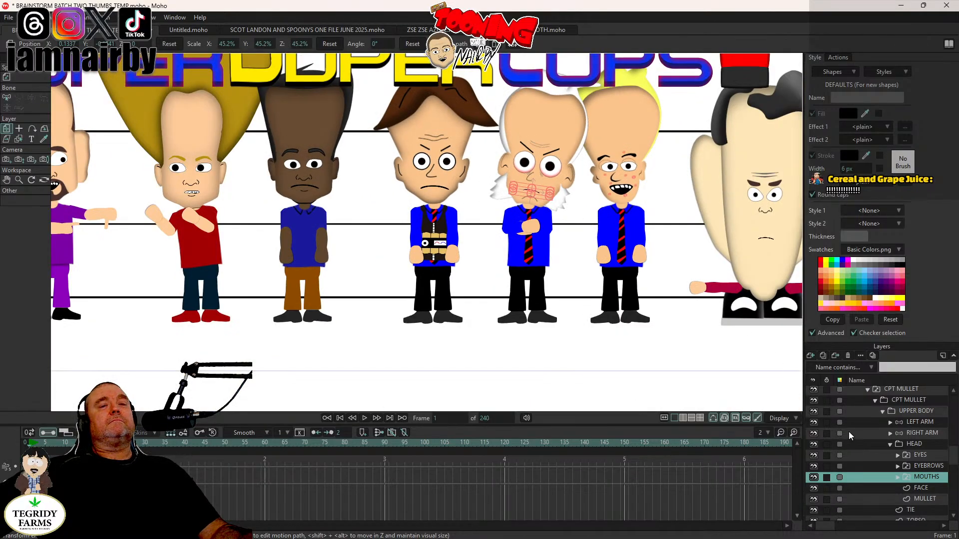
click(867, 391)
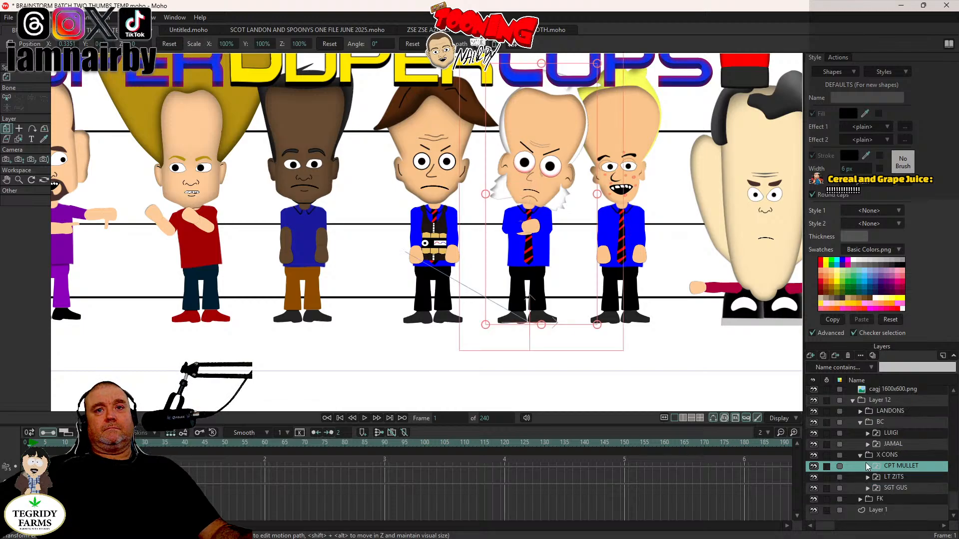
Step: Rotate the HEAD in LT ZITS's ZITS FRONT group to about -7.0°
click(870, 478)
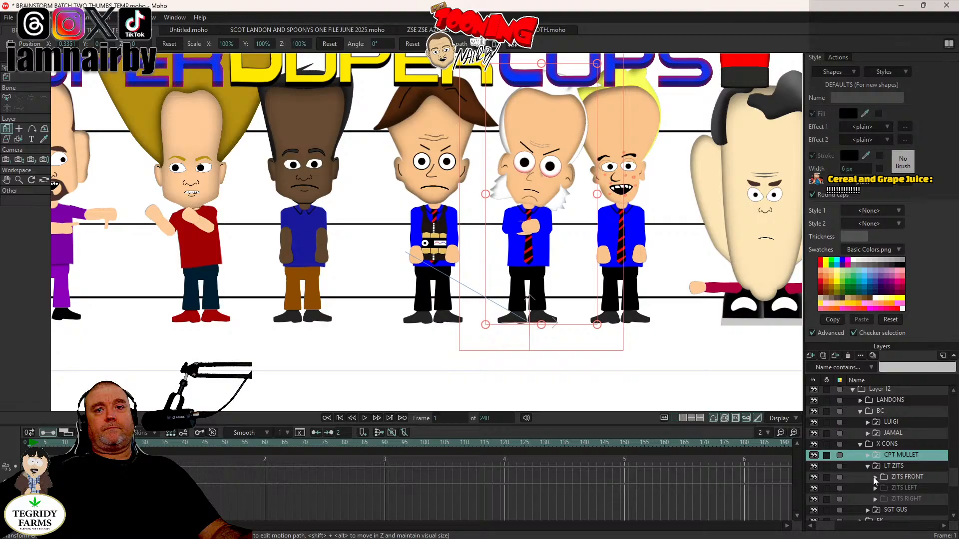
click(875, 478)
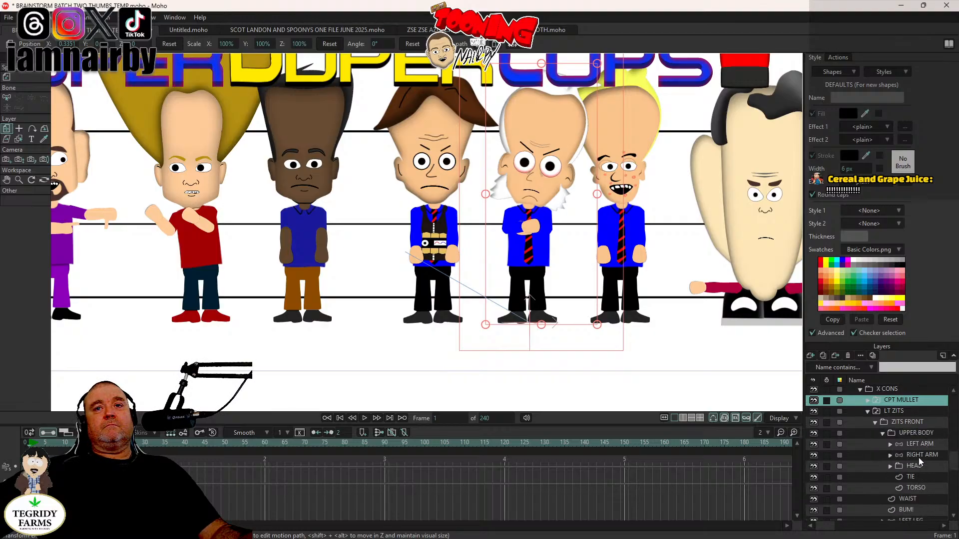
click(890, 466)
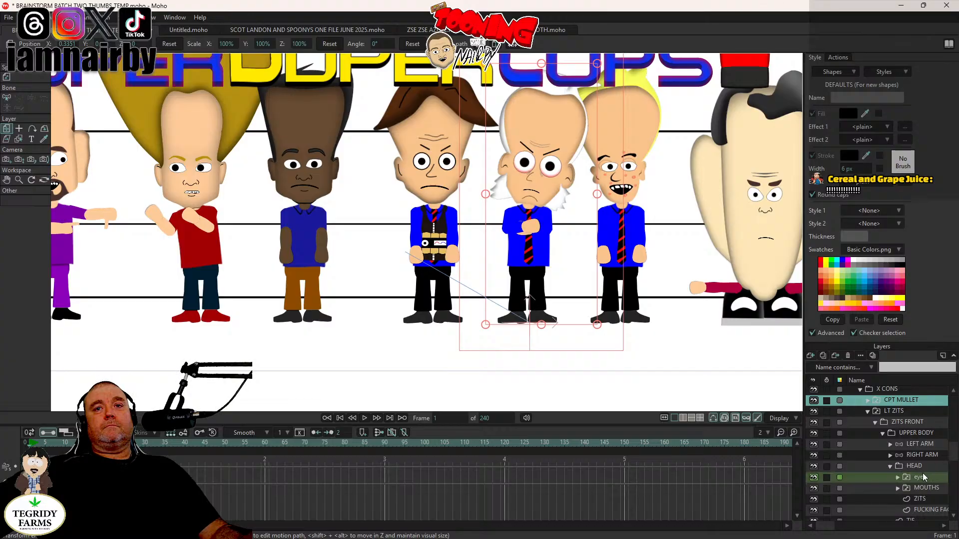
click(914, 466)
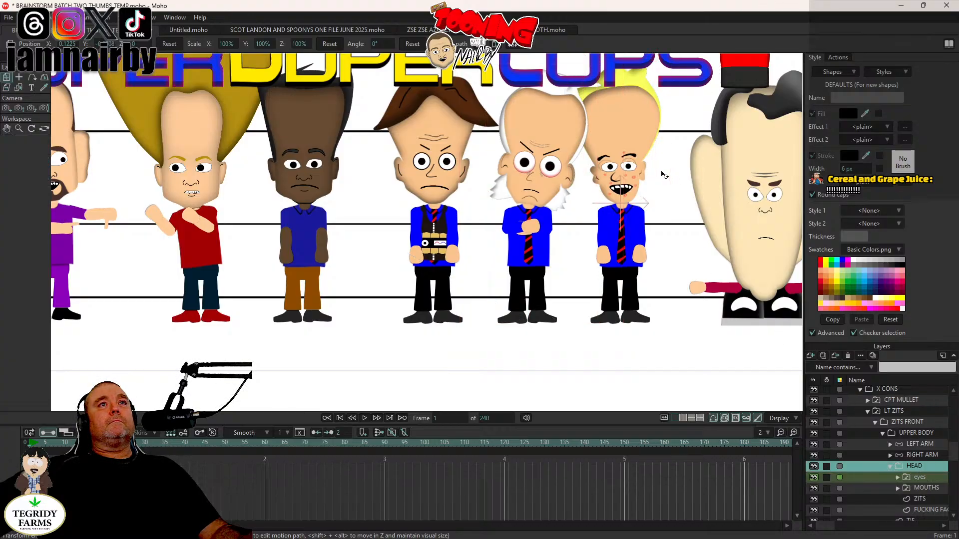
drag(676, 173, 679, 179)
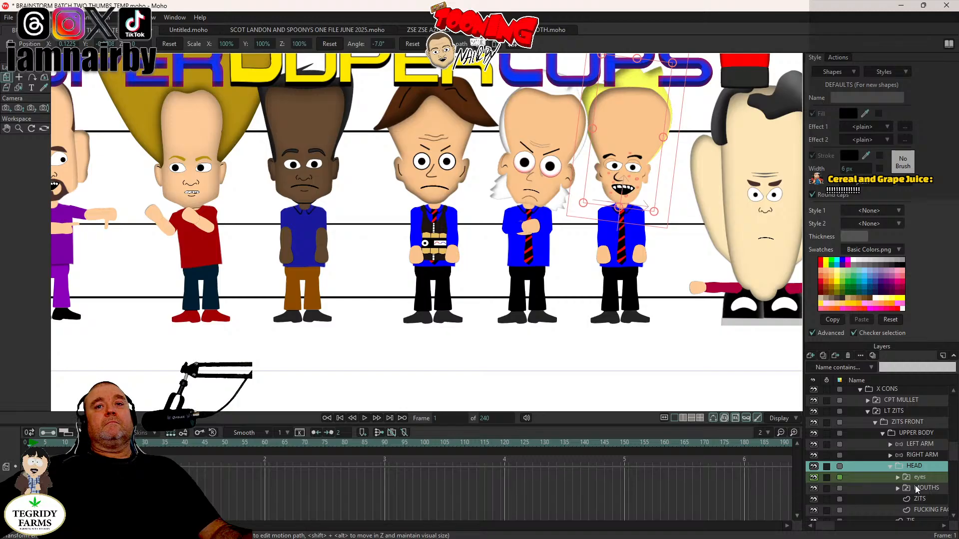
Step: Bend LT ZITS's LEFT ARM up so the hand reaches his chin, and switch the outer left hand to HAND POINT
click(916, 444)
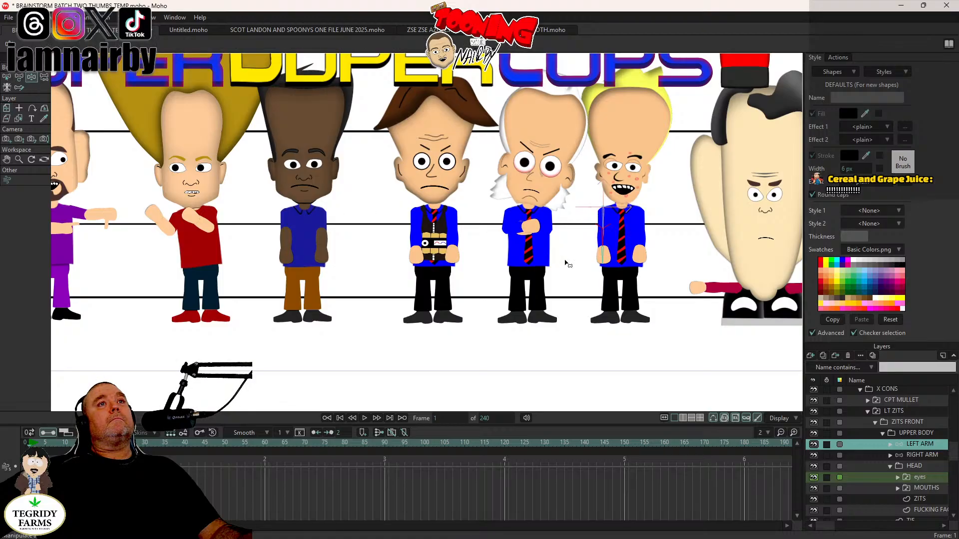
drag(601, 265, 621, 185)
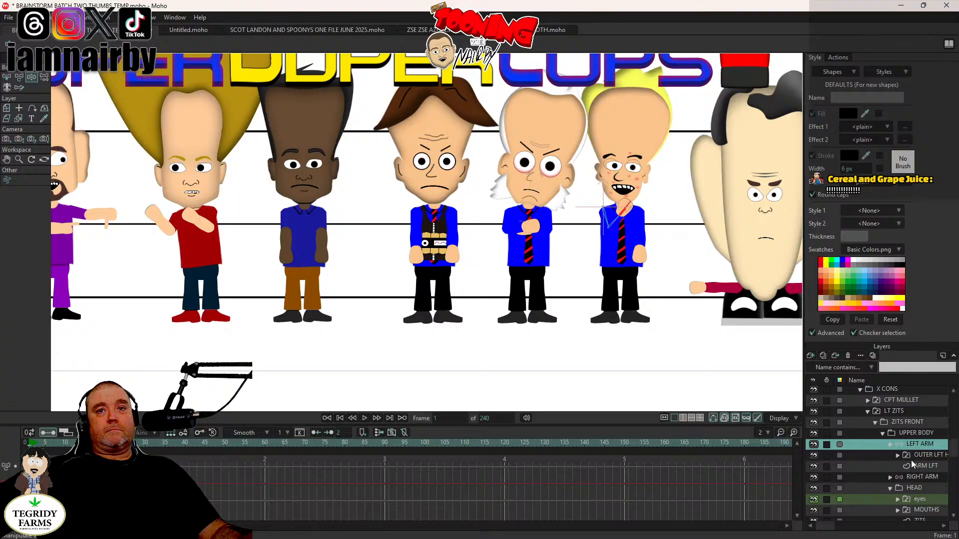
right_click(916, 457)
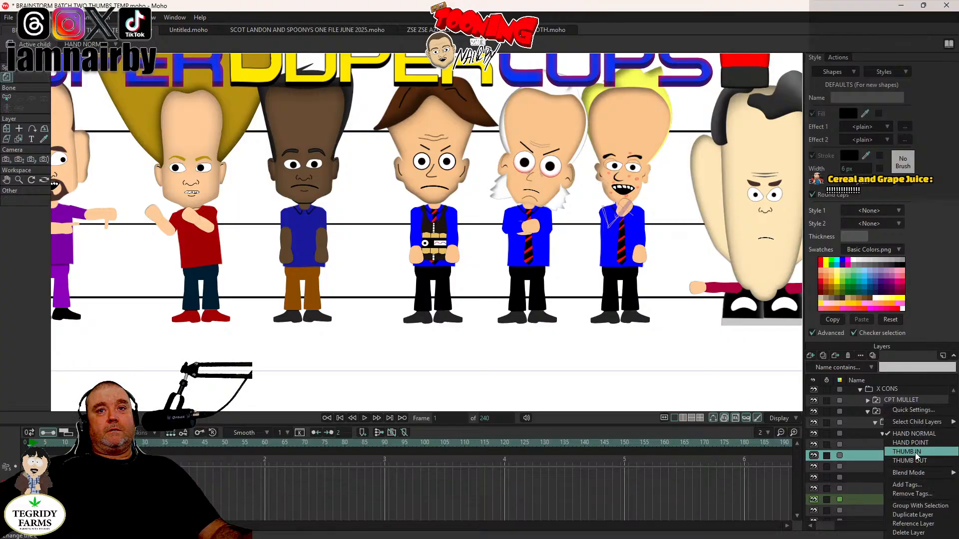
click(915, 442)
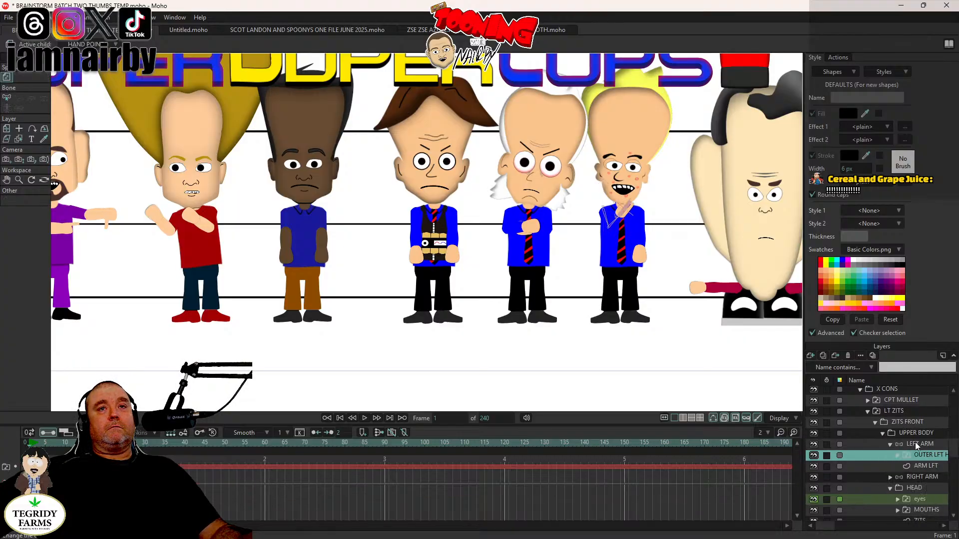
Step: Nudge LT ZITS's pointing left hand to about X -0.076 so it meets the forearm, and collapse the LEFT ARM layer
click(12, 129)
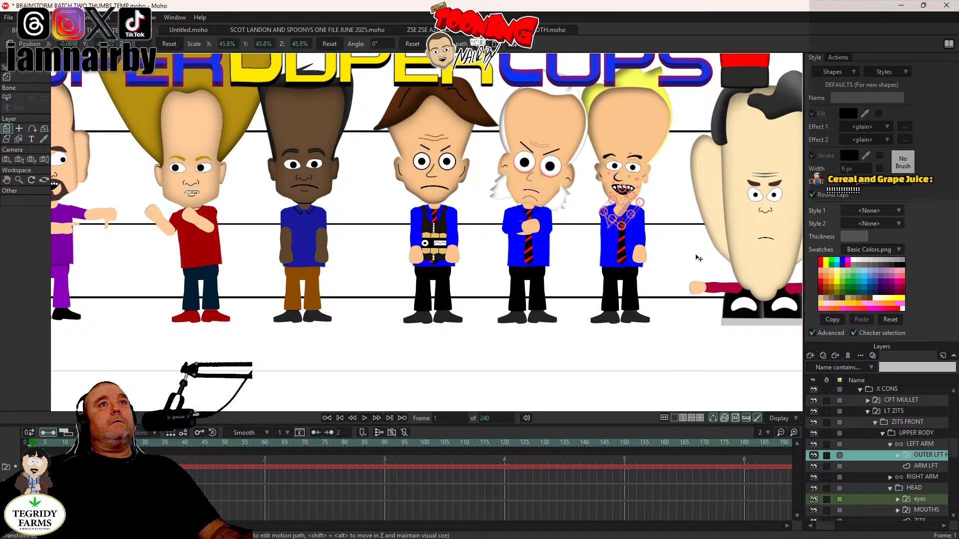
scroll(632, 220, up, 5)
scroll(582, 266, up, 1)
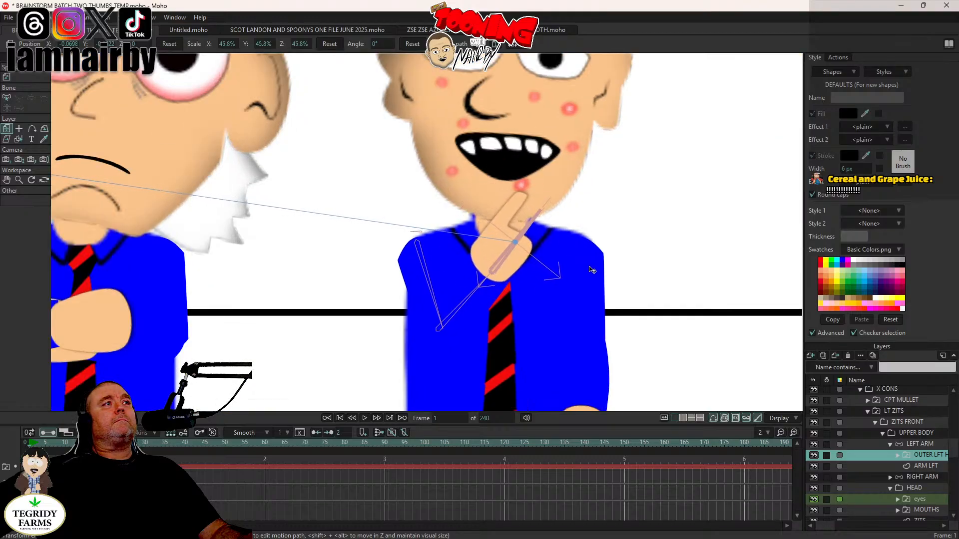
scroll(591, 268, down, 6)
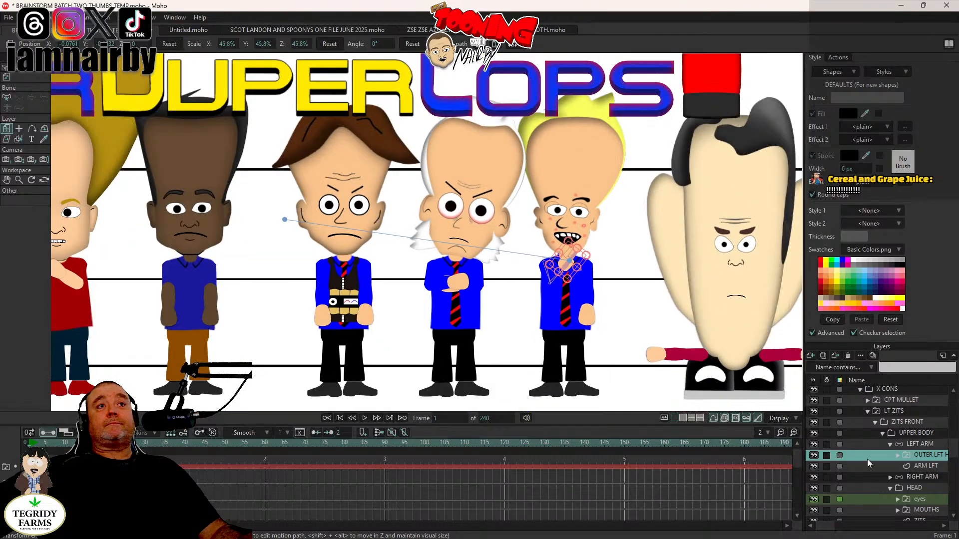
click(915, 445)
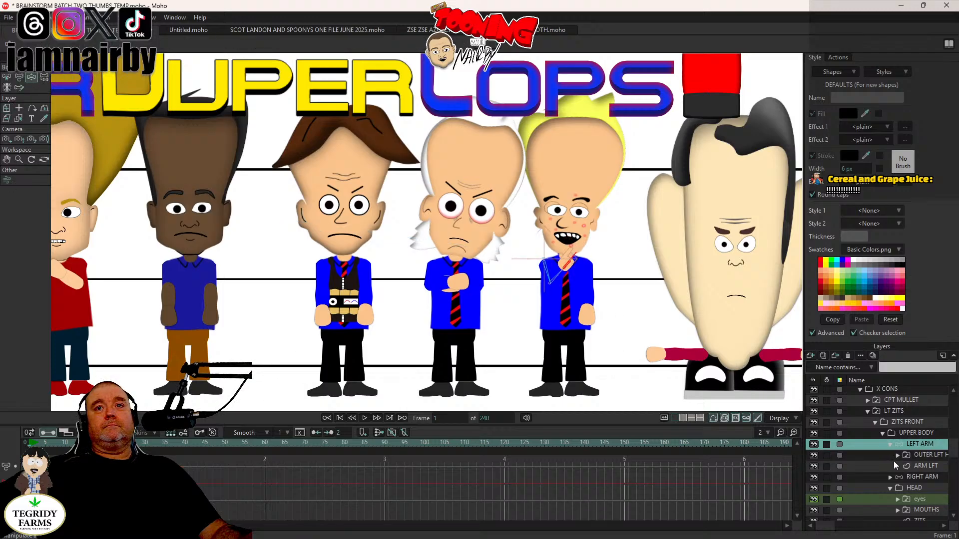
click(890, 444)
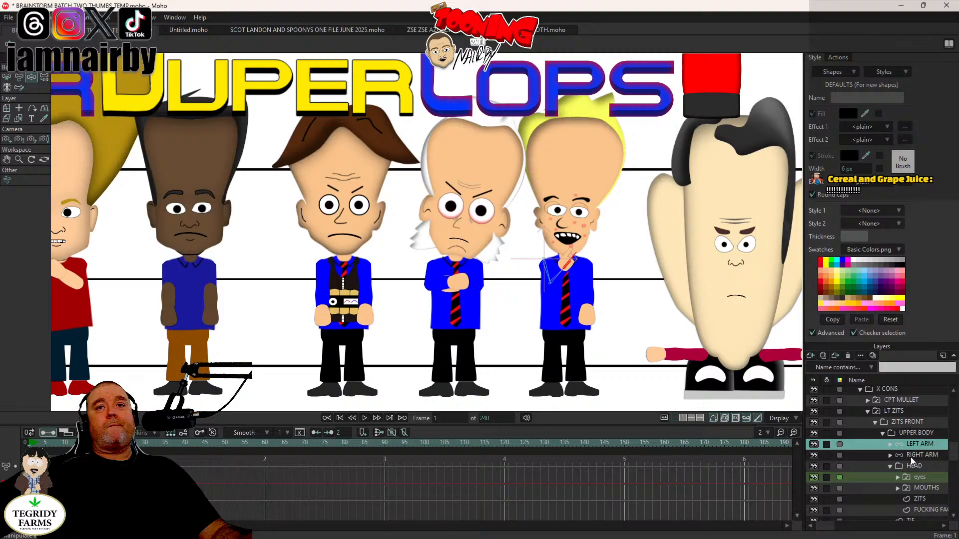
Step: Pose LT ZITS's RIGHT ARM slightly outward from his torso, save the project, and collapse the LT ZITS group
click(910, 457)
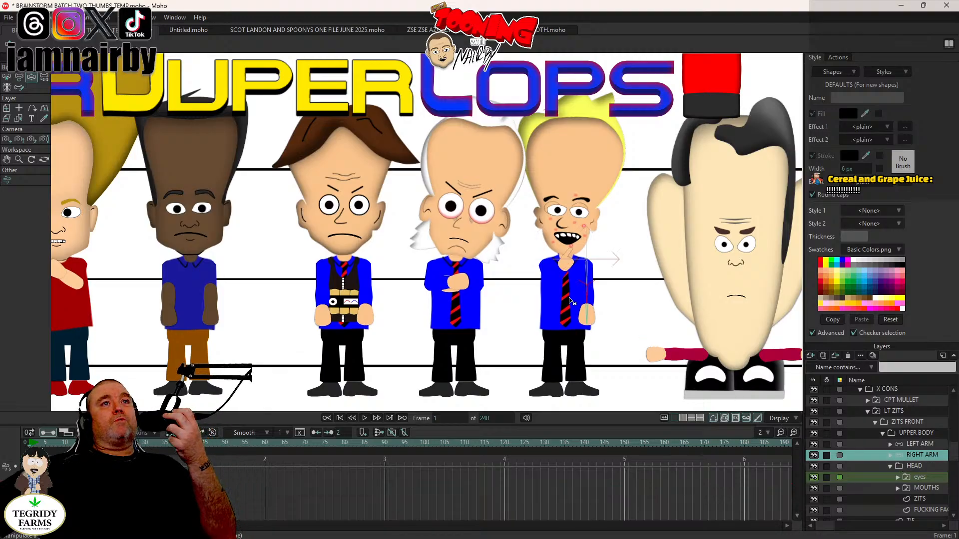
drag(571, 301, 603, 348)
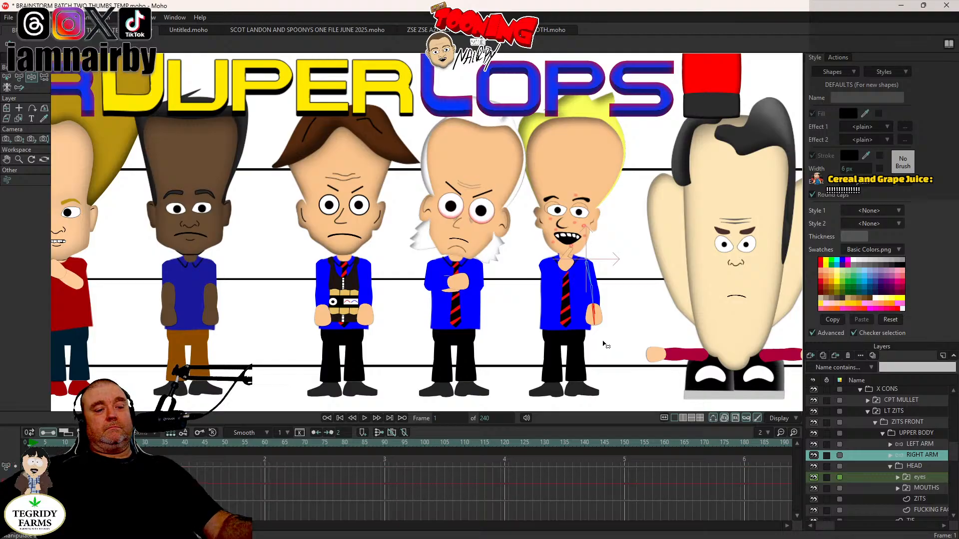
key(ctrl+s)
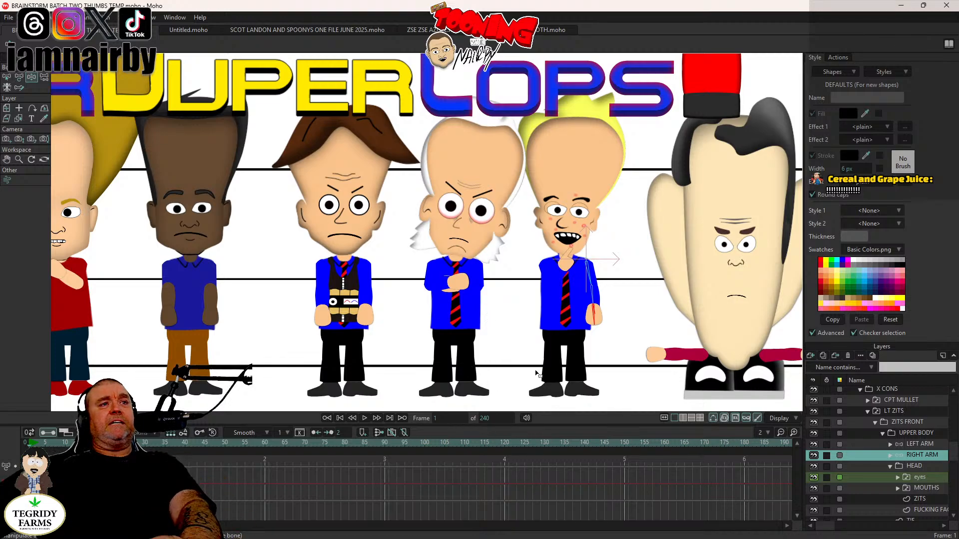
scroll(508, 299, down, 6)
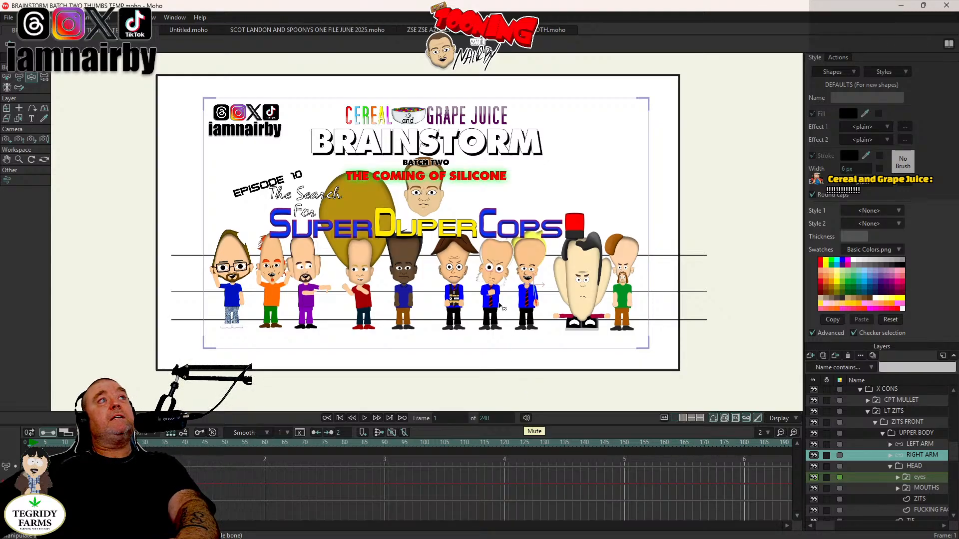
click(868, 412)
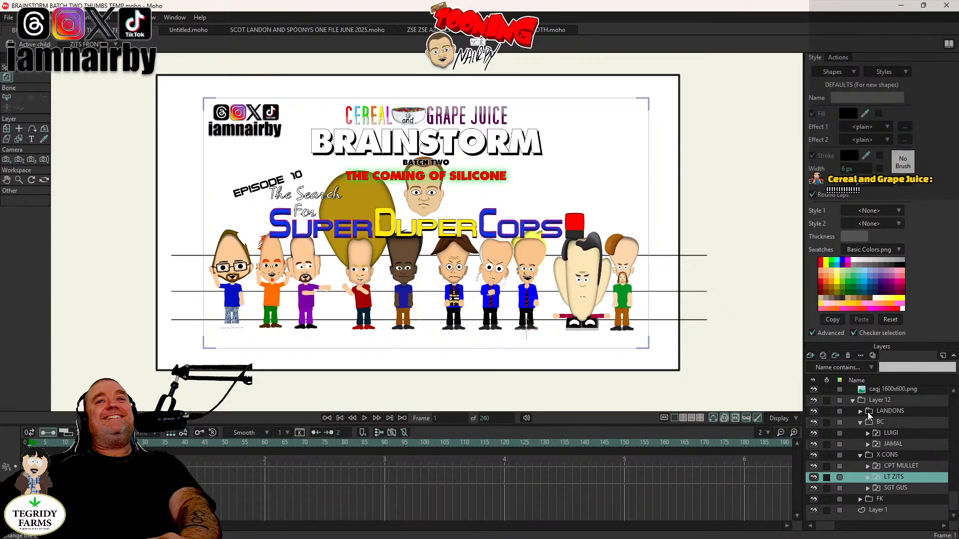
Step: Rotate the HEAD in SGT GUS's UPPER BODY group to about 8.0°
click(868, 488)
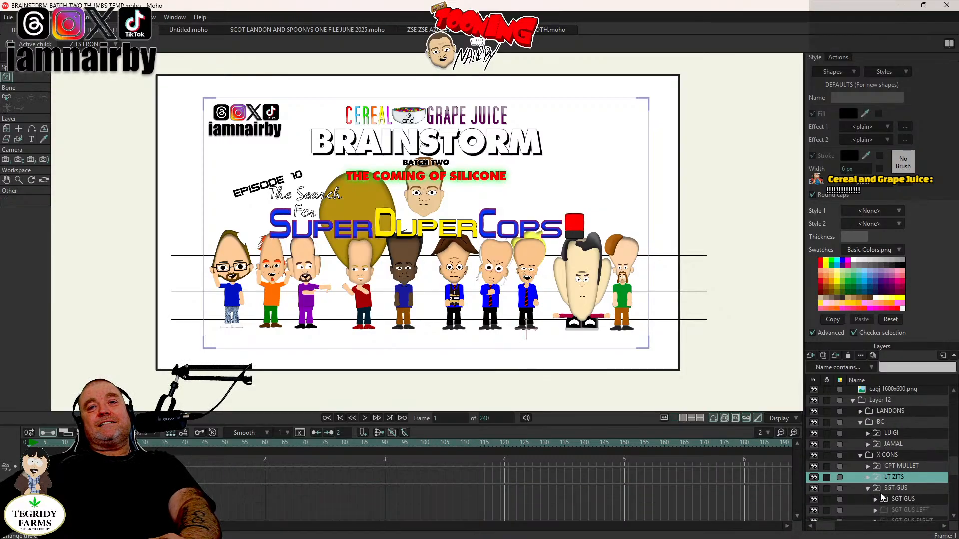
scroll(887, 501, down, 1)
click(875, 466)
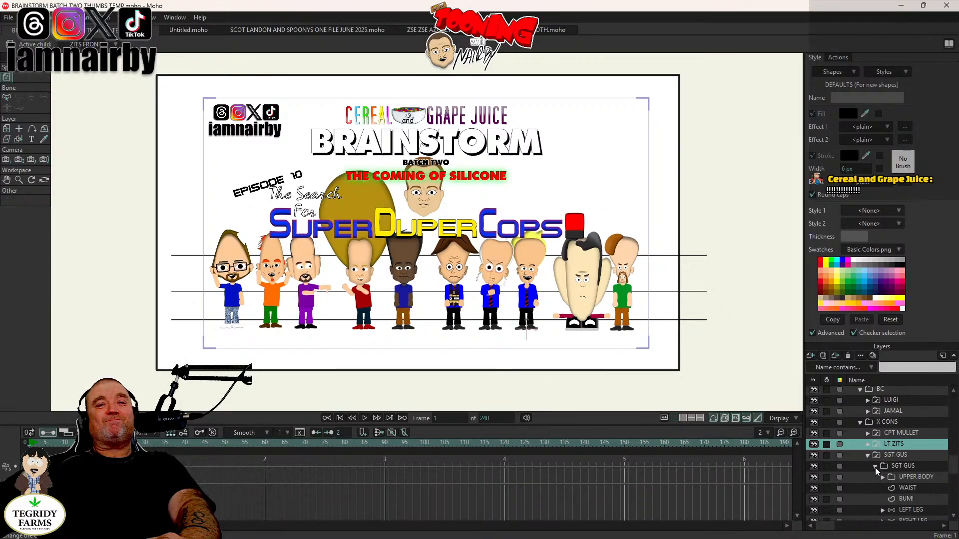
scroll(465, 284, up, 5)
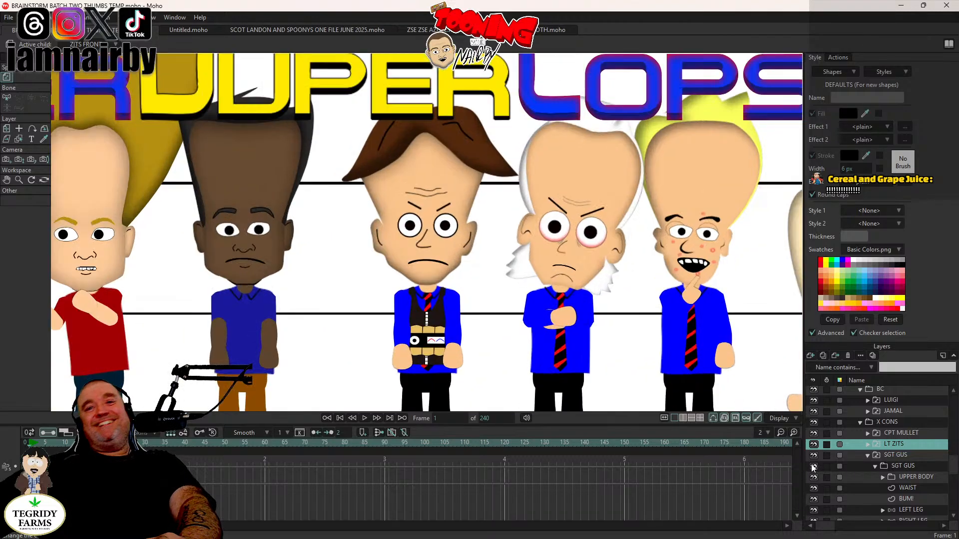
scroll(877, 465, down, 1)
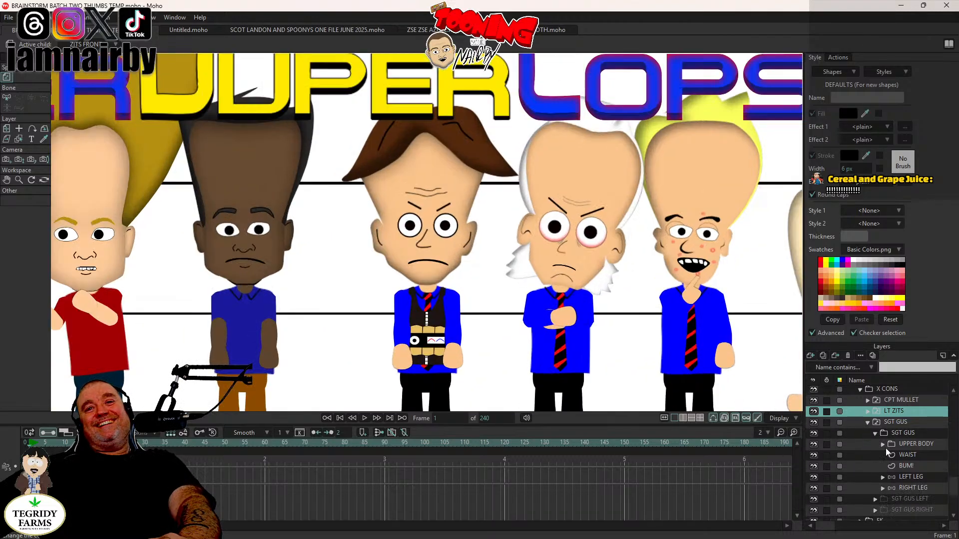
click(883, 444)
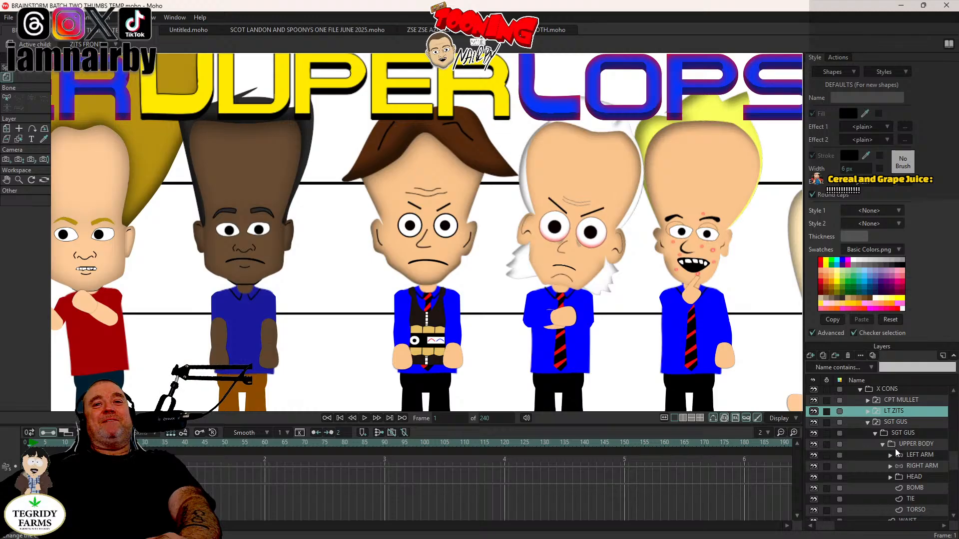
click(913, 478)
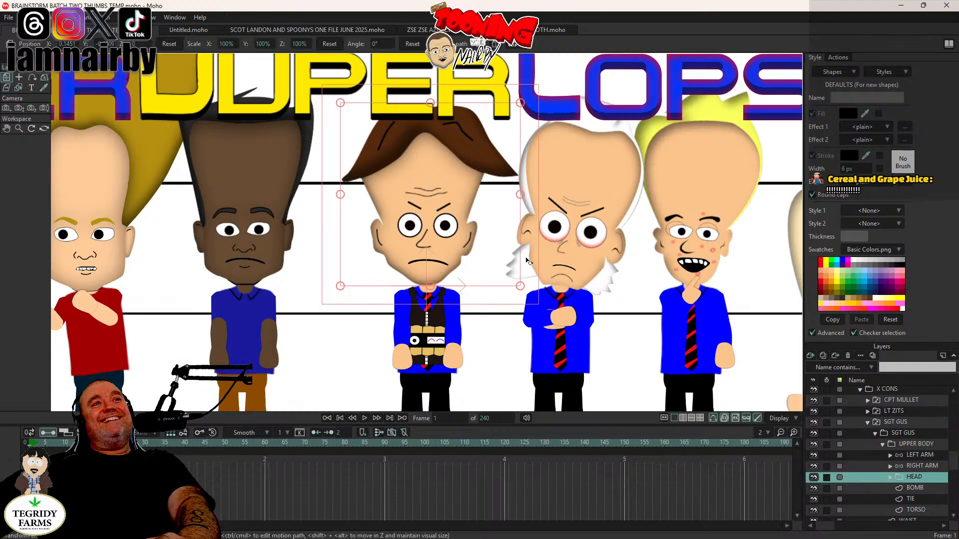
drag(534, 248, 581, 269)
key(ctrl+z)
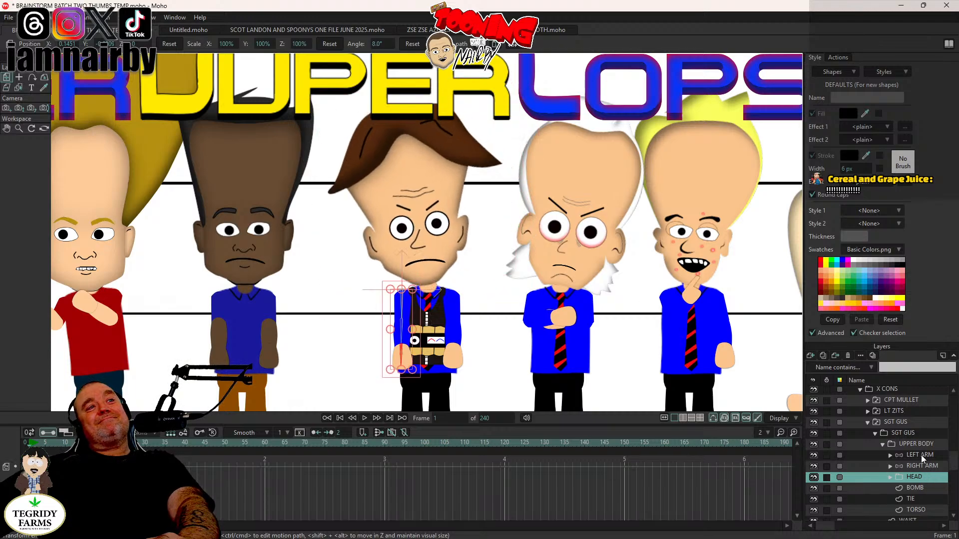
Step: Bend SGT GUS's LEFT ARM and RIGHT ARM outward at the elbows so both hands sit beside the bomb vest
click(921, 456)
click(32, 76)
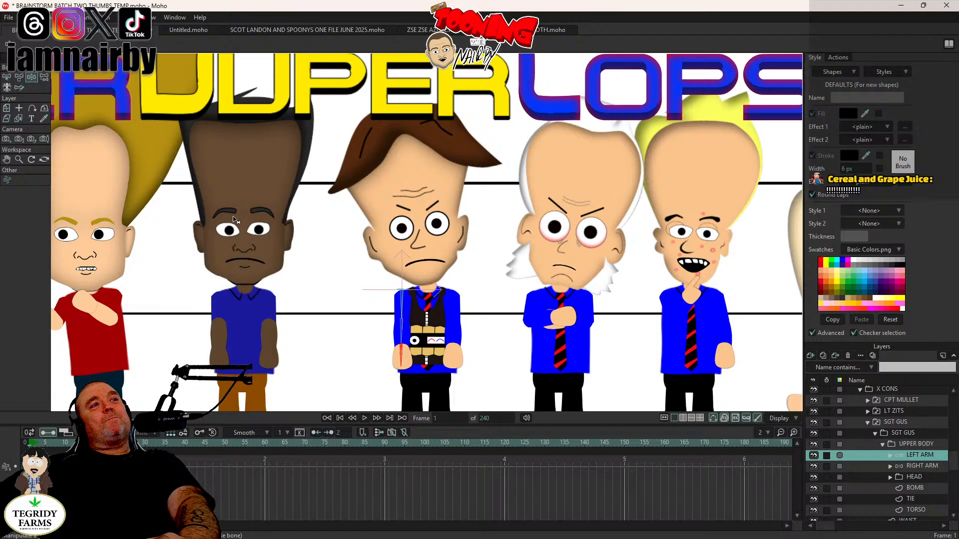
mouse_move(407, 358)
mouse_down()
mouse_move(361, 370)
mouse_move(394, 361)
mouse_up()
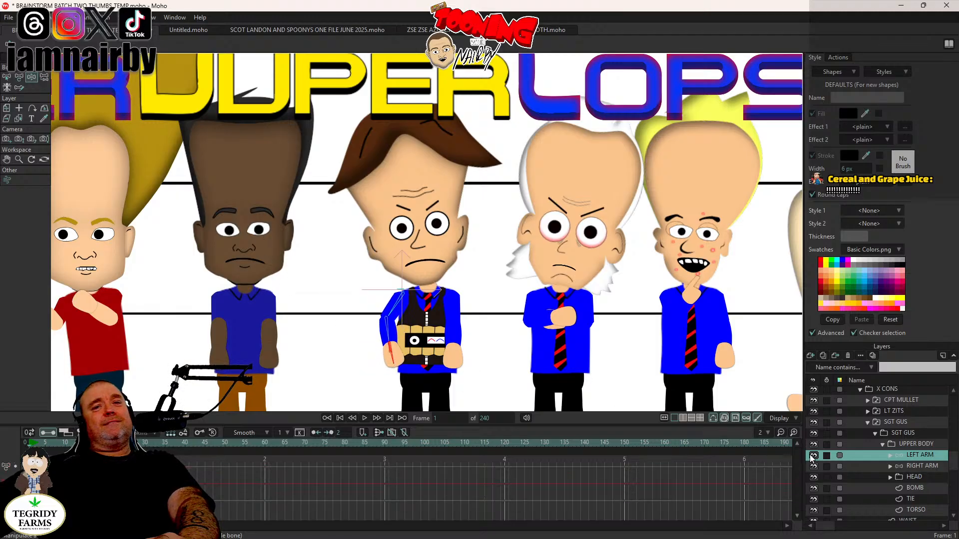
click(884, 466)
drag(459, 357, 479, 386)
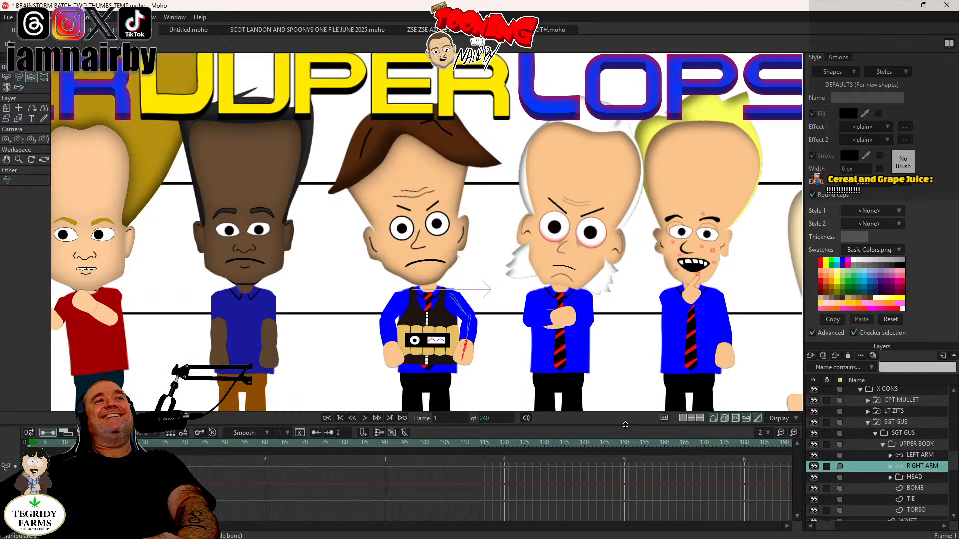
Step: Scale the MOUTHS layer in SGT GUS's HEAD group down to 51.7%
click(922, 476)
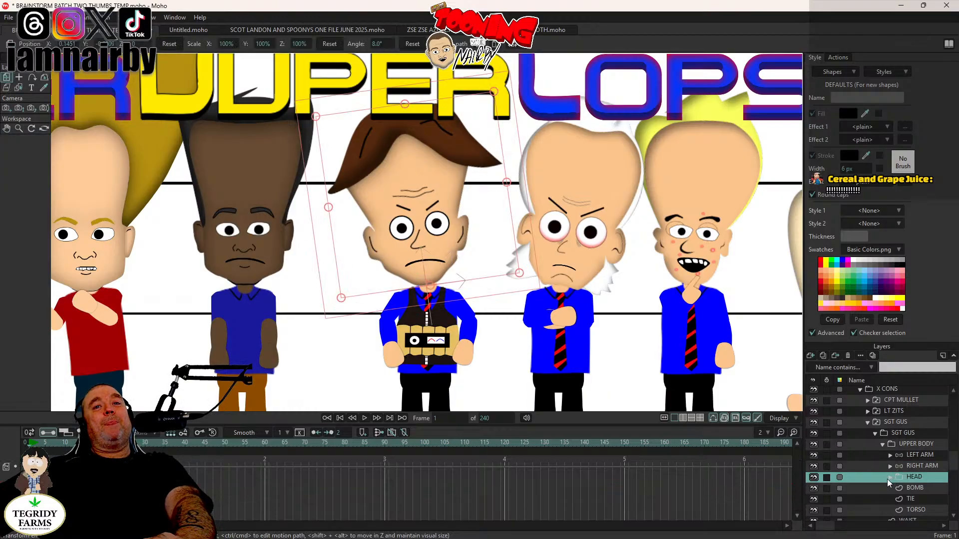
click(890, 478)
scroll(891, 478, down, 2)
click(925, 457)
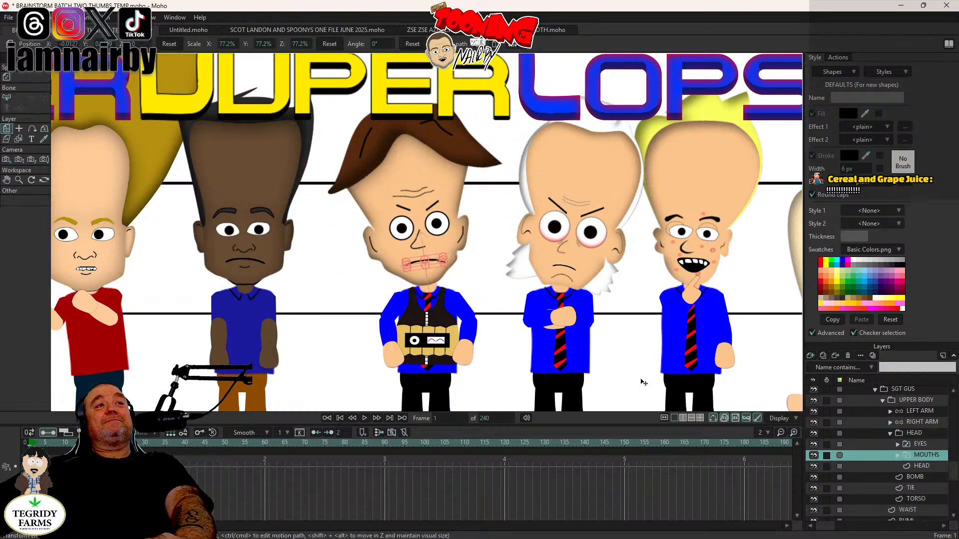
scroll(398, 246, up, 8)
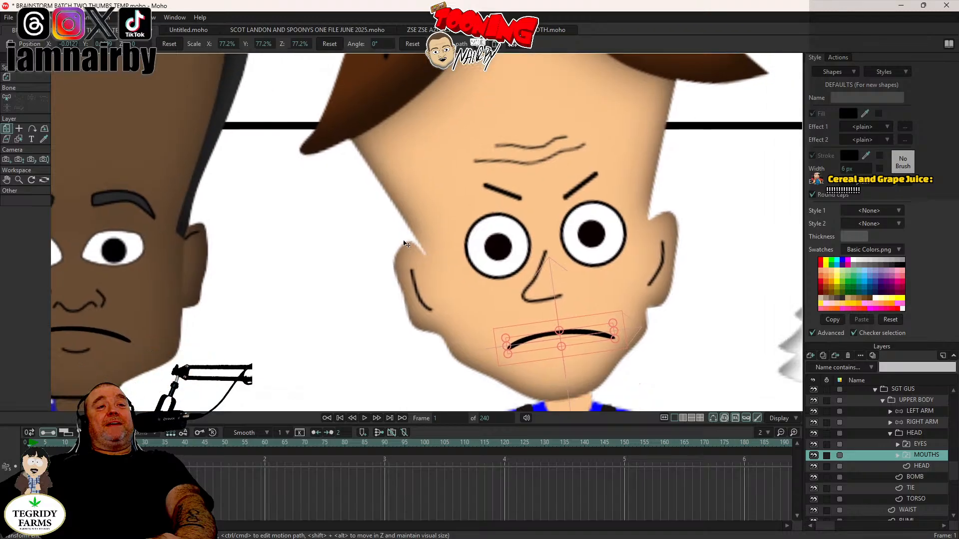
scroll(397, 245, up, 2)
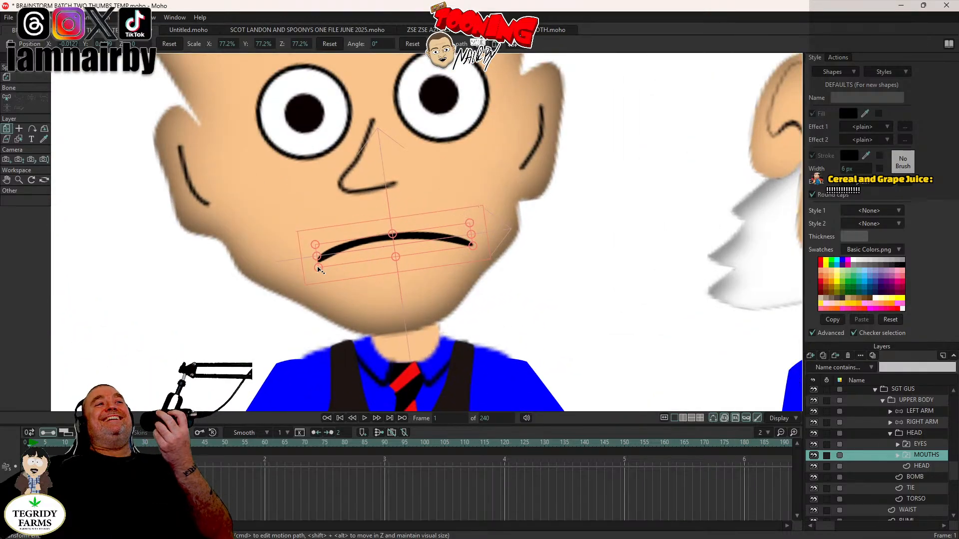
drag(317, 267, 322, 262)
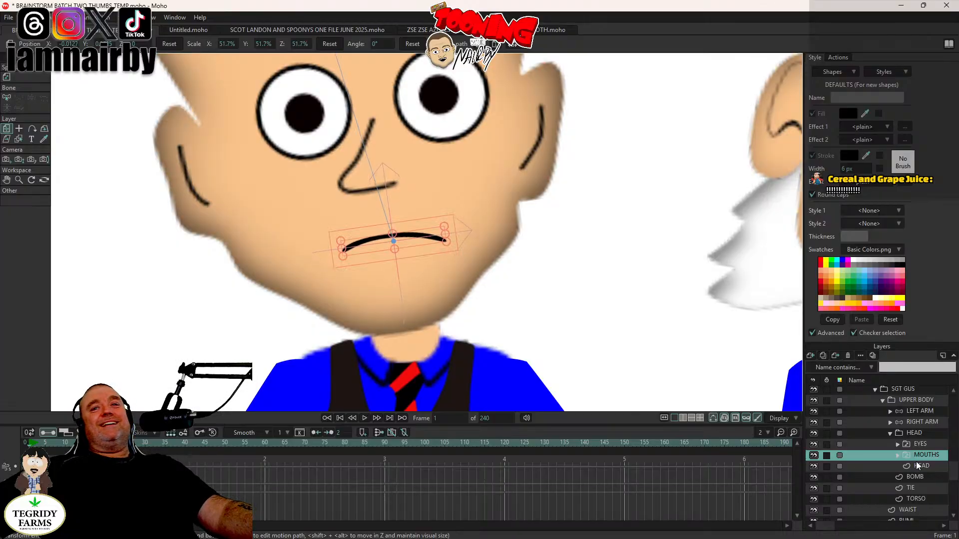
Step: Switch SGT GUS's mouth to the clenched-teeth shape and rotate it to 3.6°
right_click(931, 455)
click(931, 457)
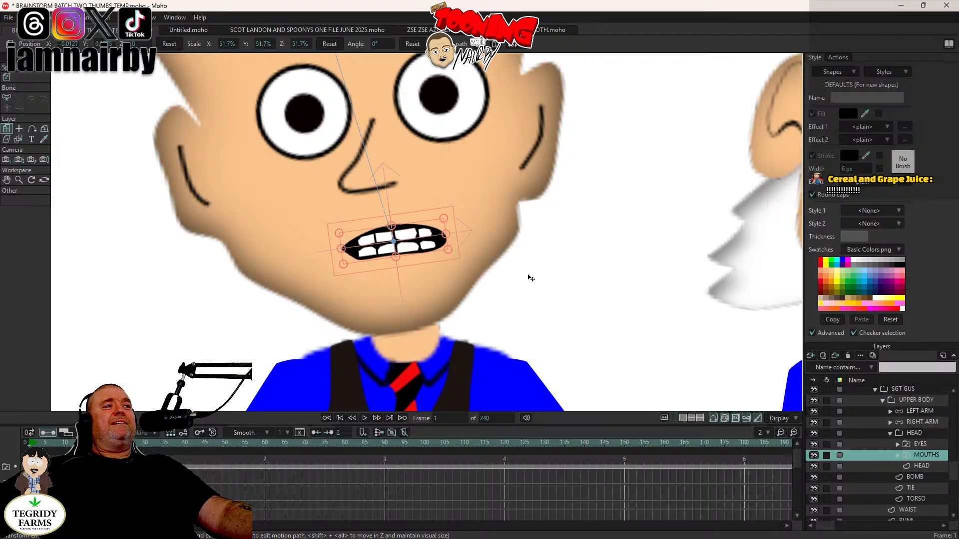
scroll(529, 279, down, 2)
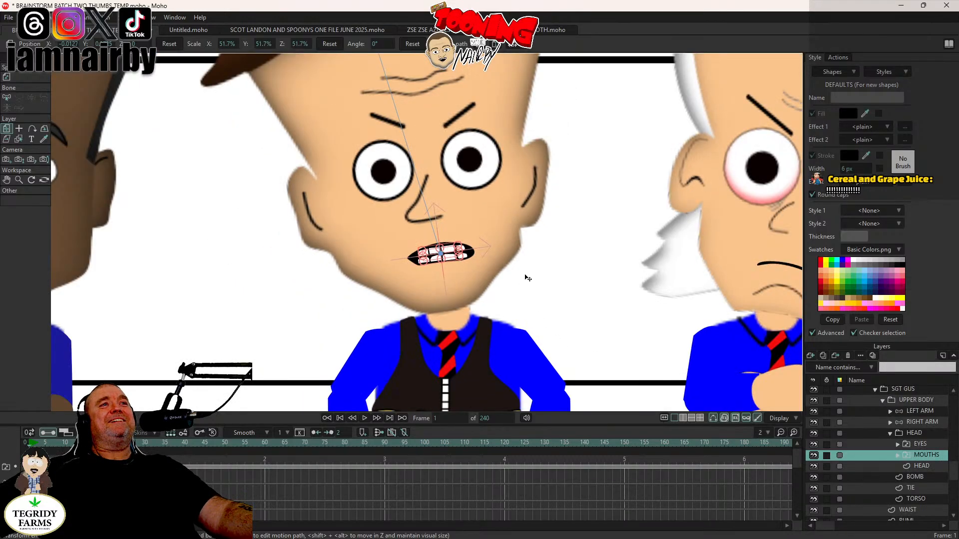
scroll(529, 279, up, 3)
drag(413, 223, 415, 223)
scroll(588, 278, down, 3)
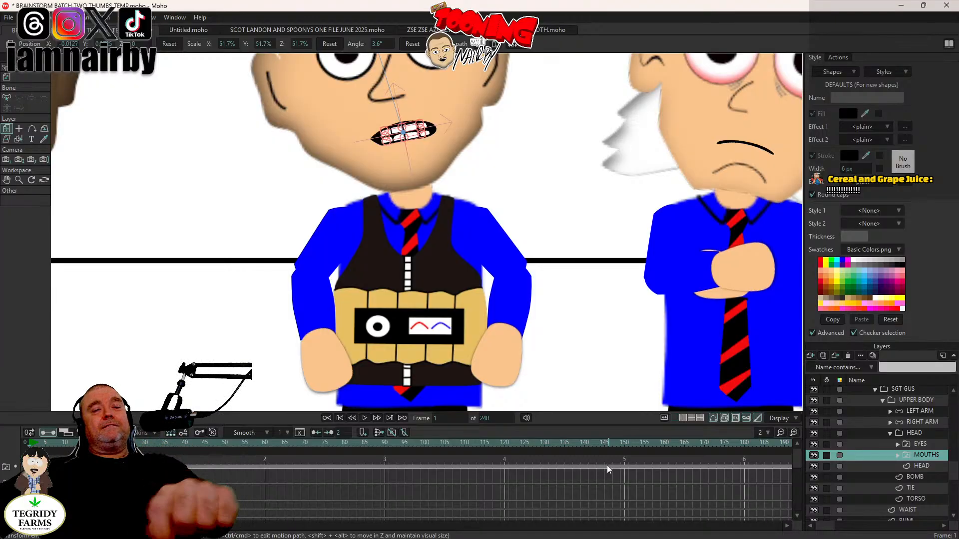
Step: Save the project and collapse the SGT GUS, X CONS and BC layer groups
key(ctrl+s)
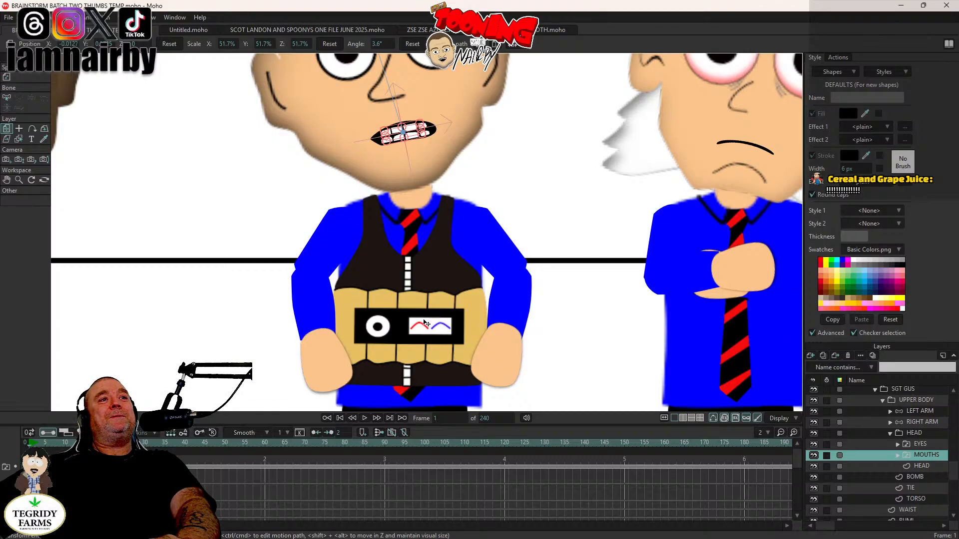
mouse_move(944, 537)
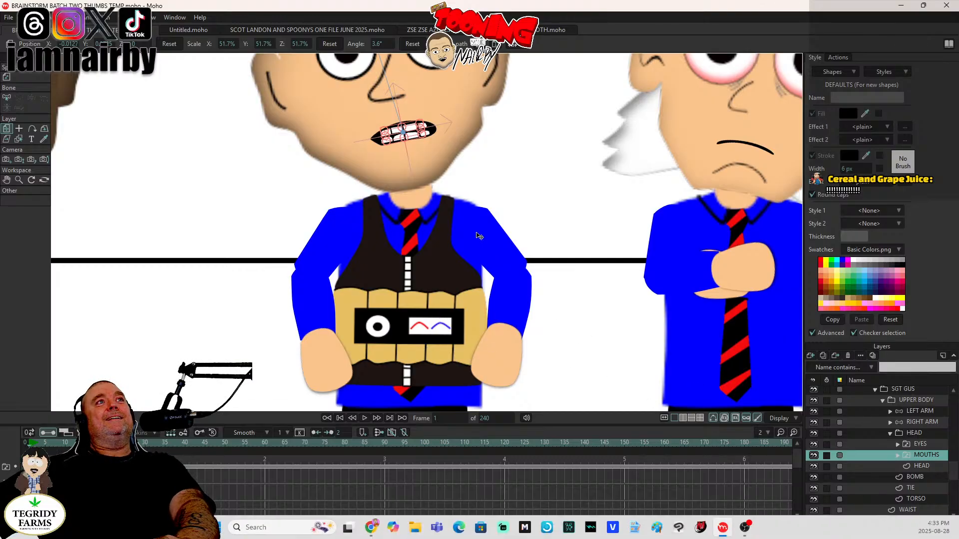
scroll(531, 325, down, 2)
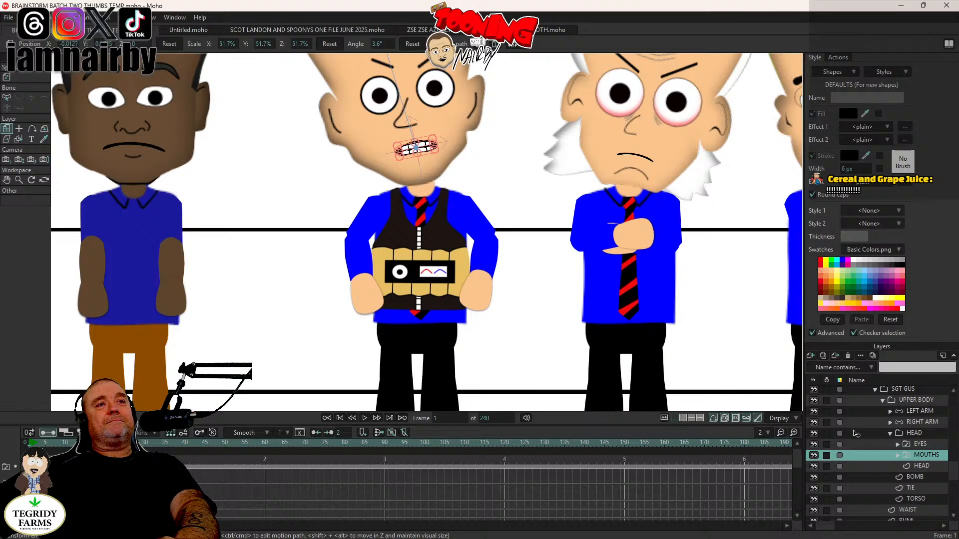
scroll(534, 229, down, 1)
scroll(534, 228, down, 1)
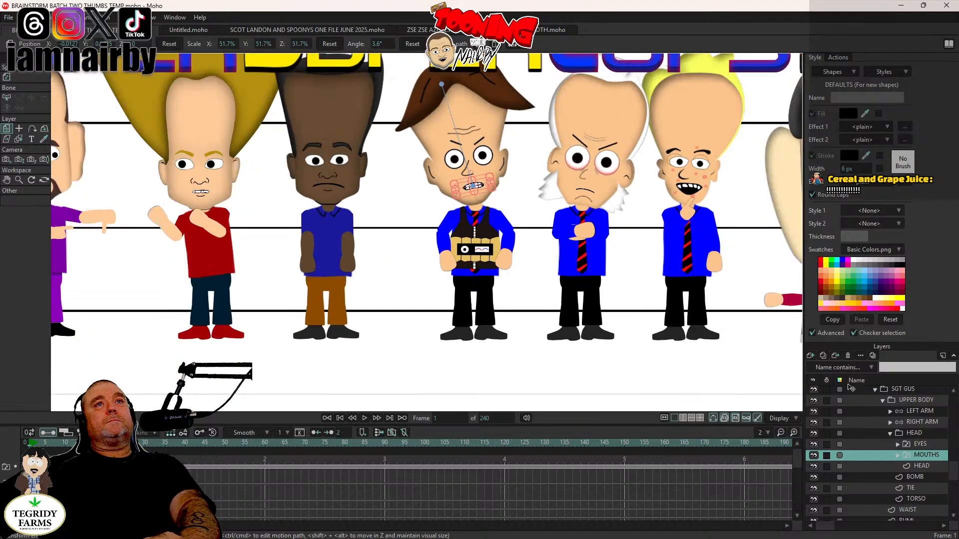
scroll(902, 442, up, 2)
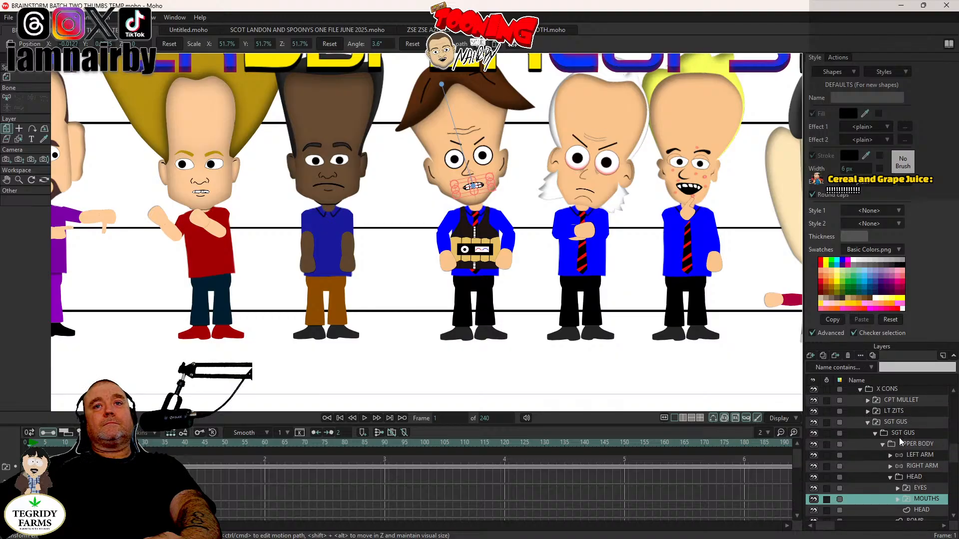
click(867, 424)
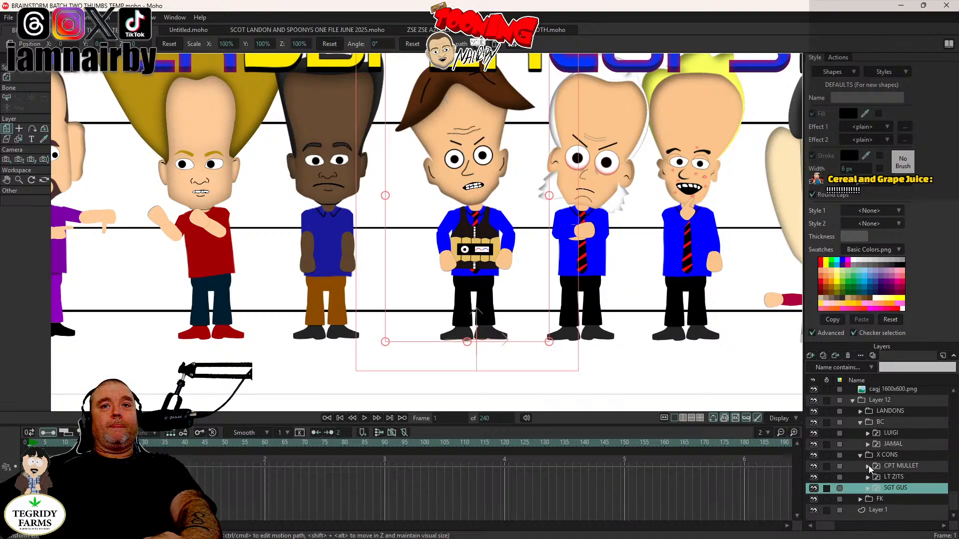
click(860, 454)
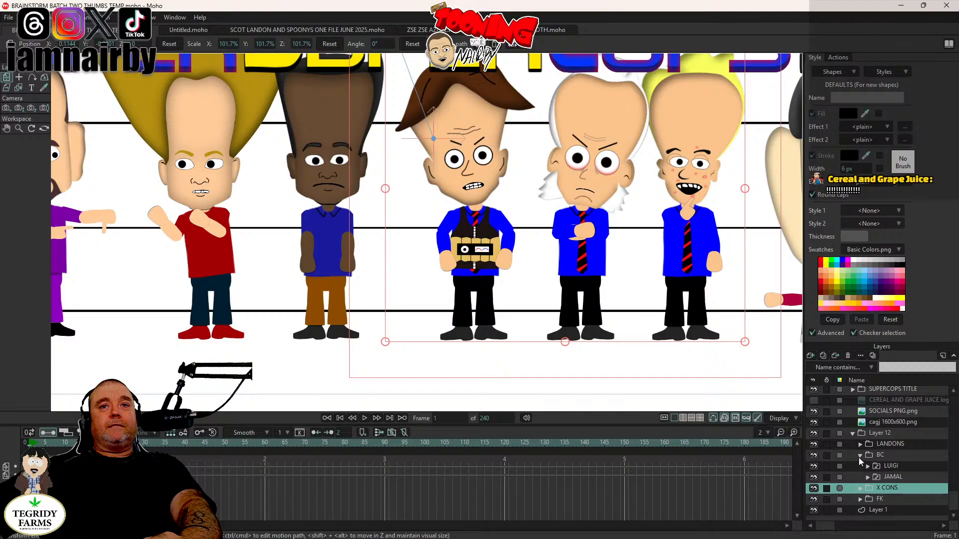
click(861, 454)
Step: Try the MR CHIN RIGHT view for MR CHIN in the FK group, and switch him to MR CHIN LEFT
drag(667, 288, 327, 276)
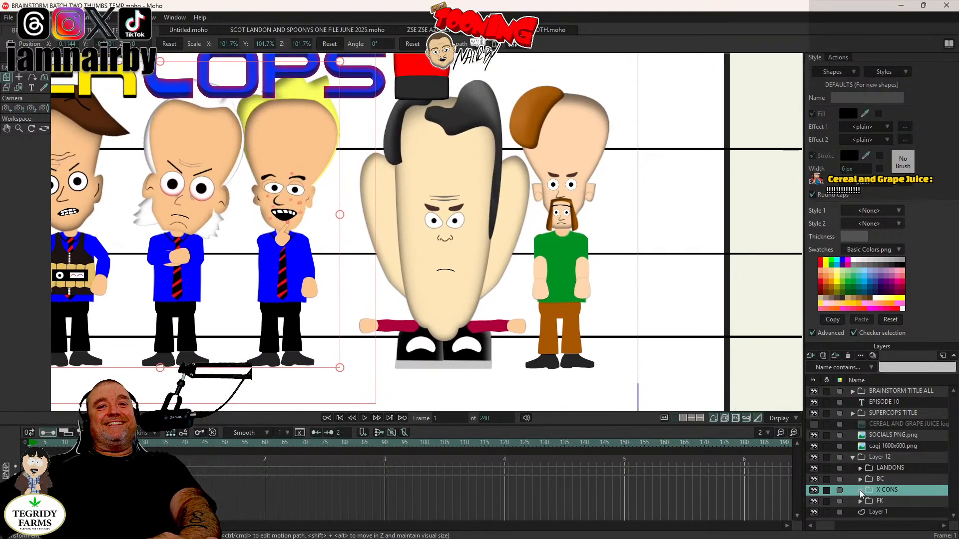
click(861, 501)
scroll(880, 459, down, 1)
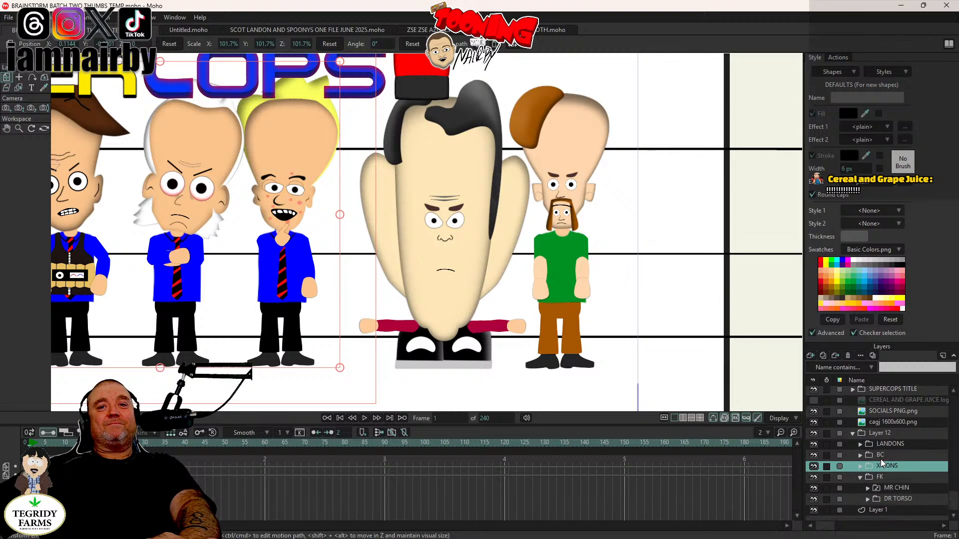
click(868, 489)
scroll(891, 466, down, 1)
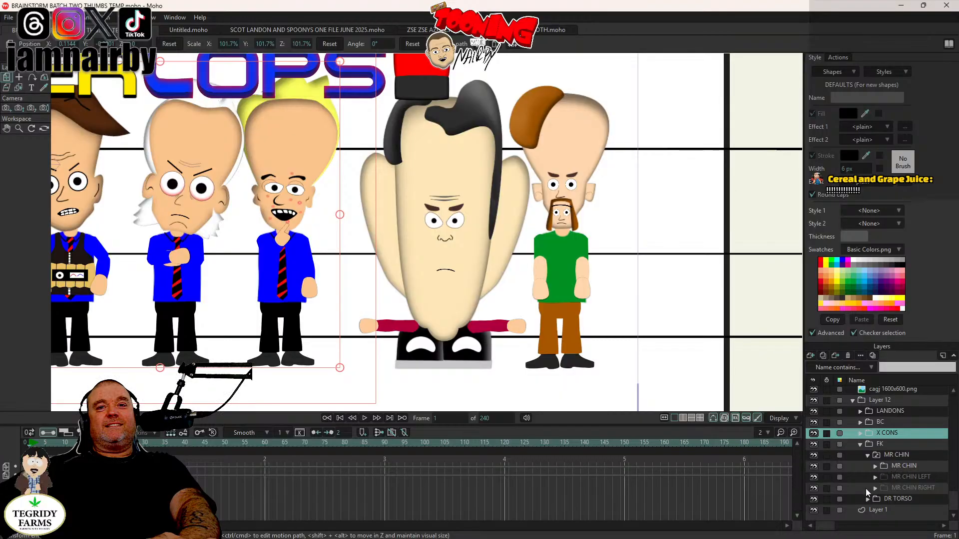
click(898, 454)
right_click(897, 454)
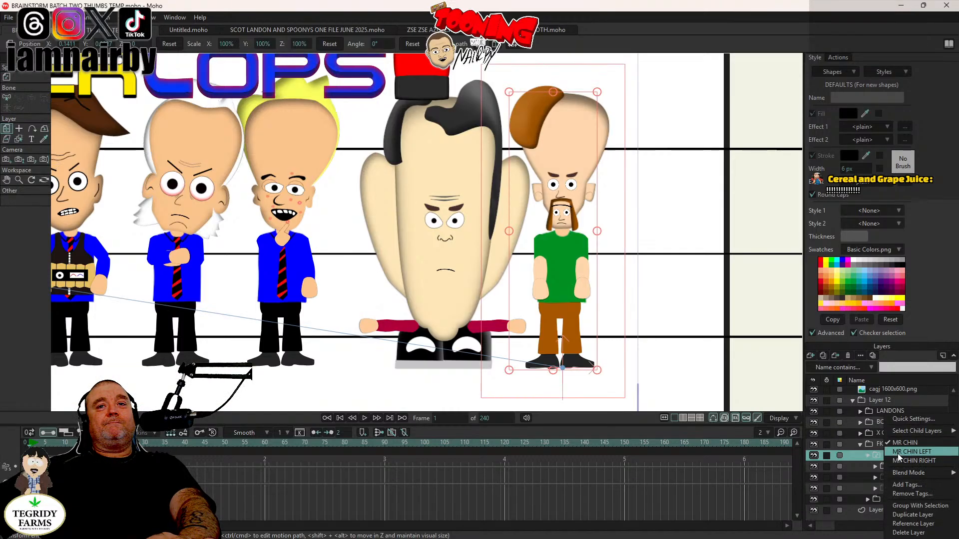
click(919, 461)
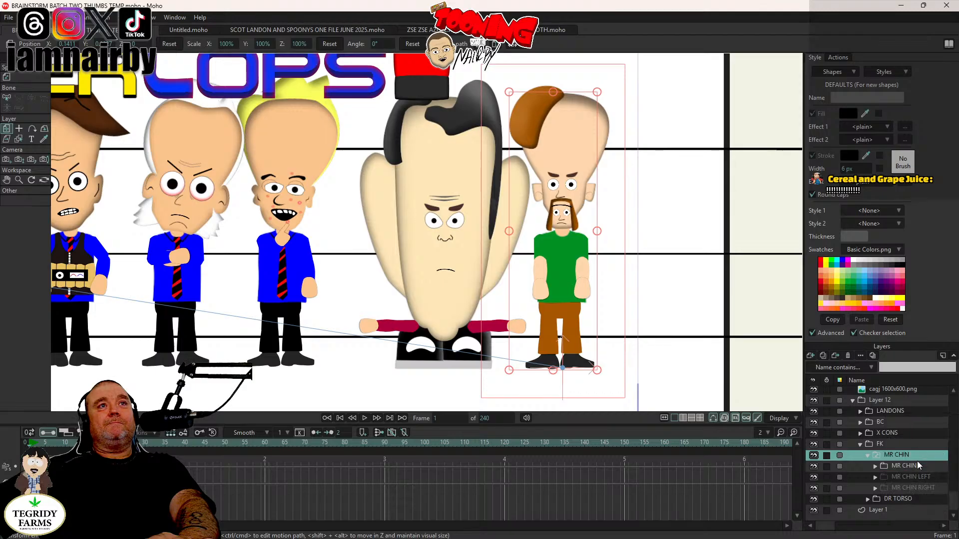
right_click(915, 460)
mouse_move(918, 472)
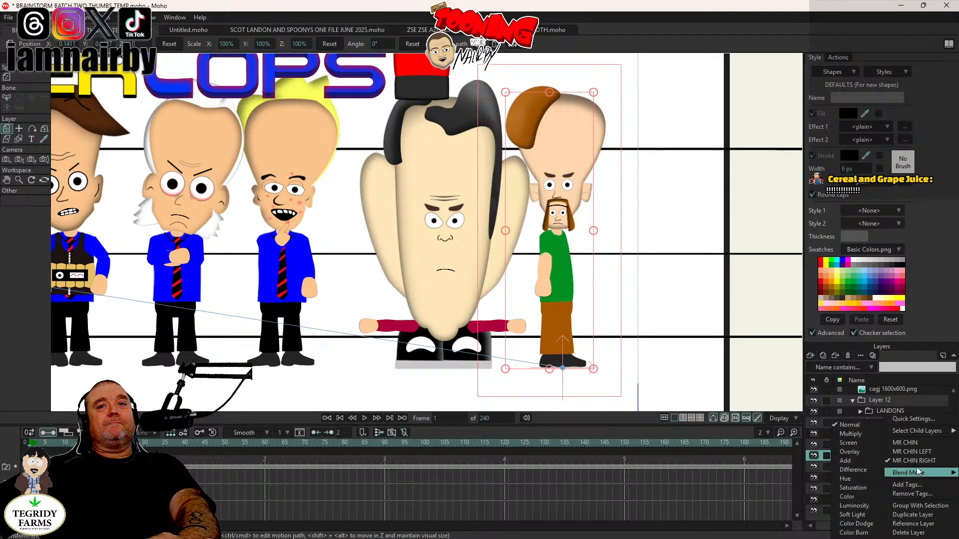
click(914, 451)
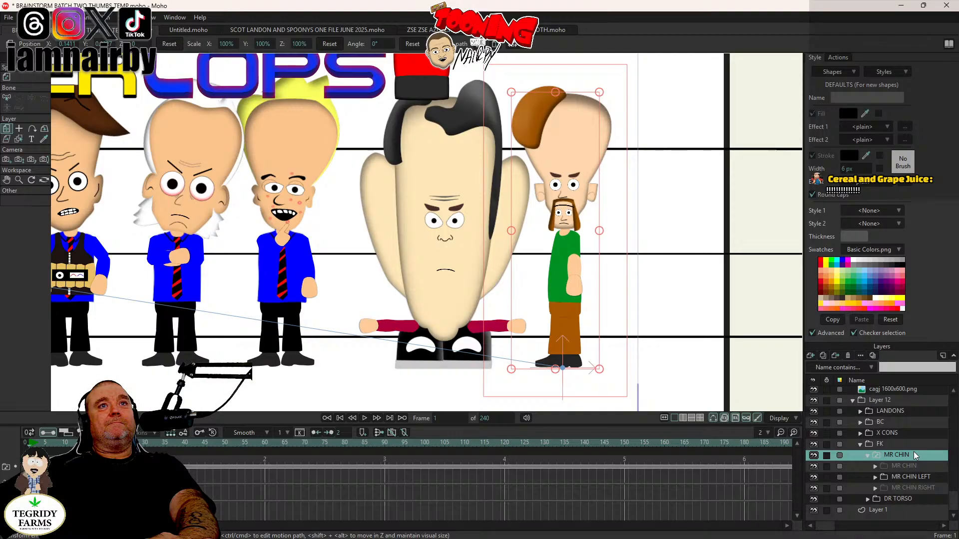
Step: Scale the MOUTHS layer in the HEAD group of MR CHIN LEFT down to 34.8%
click(875, 477)
scroll(877, 477, down, 3)
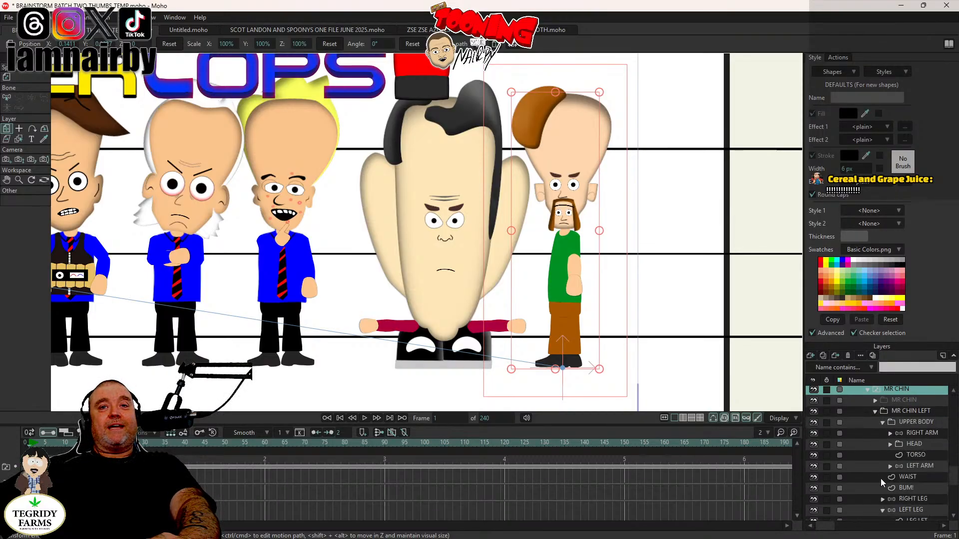
click(889, 445)
click(913, 444)
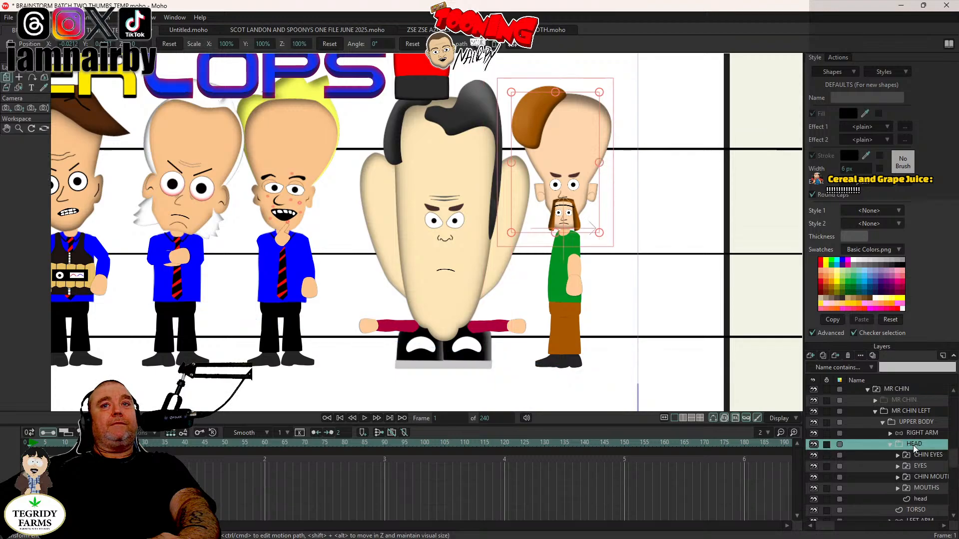
click(927, 489)
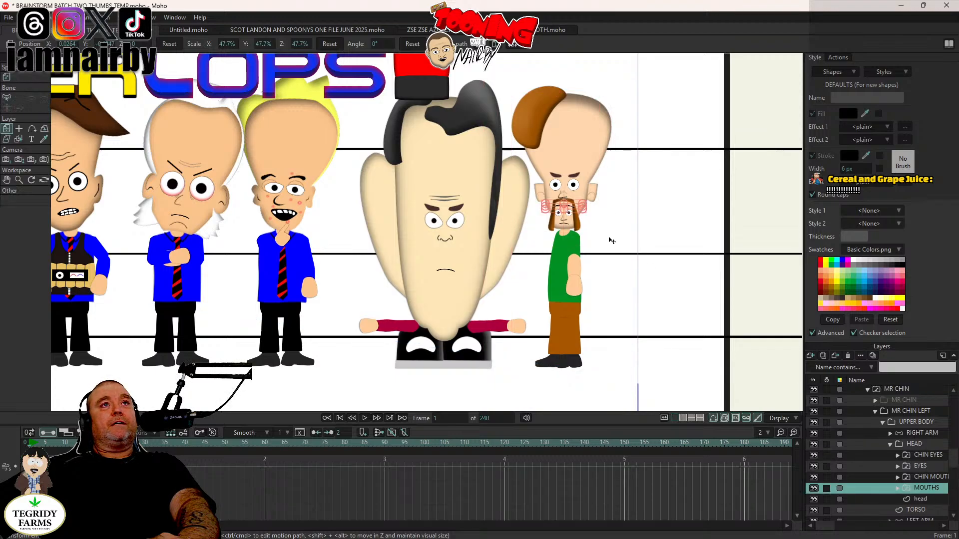
scroll(611, 240, up, 5)
scroll(642, 308, up, 3)
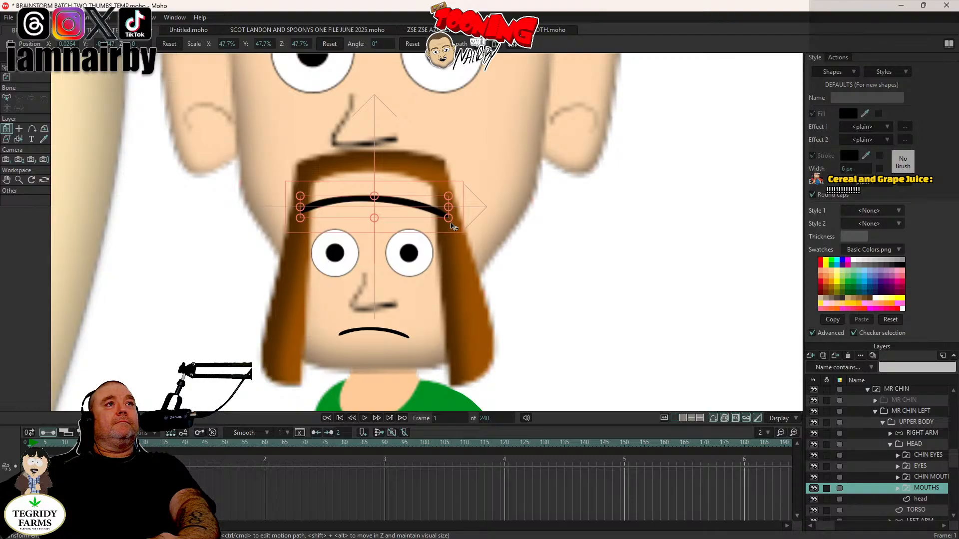
drag(451, 222, 443, 216)
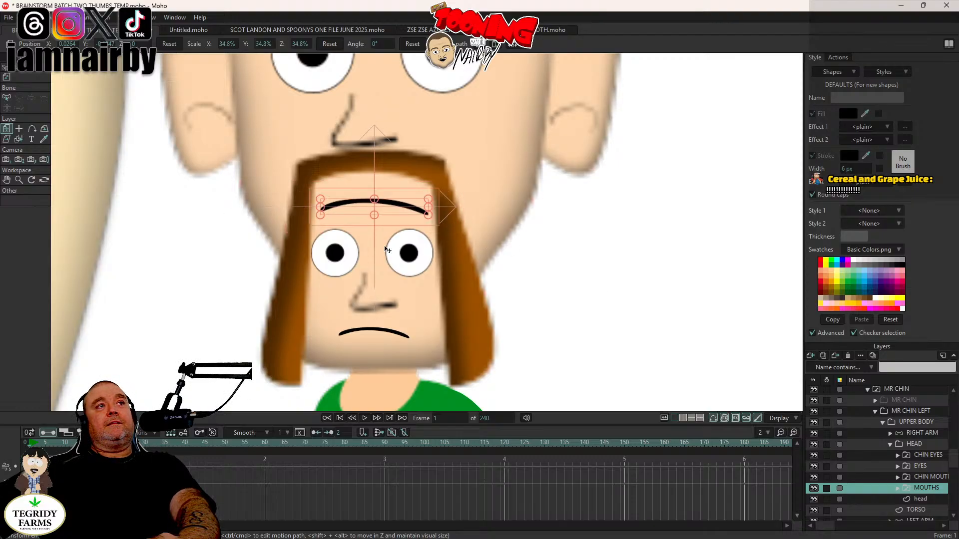
Step: Scale the MOUTHS layer in the HEAD group of LT ZITS down to 56.7% and collapse the LT ZITS and X CONS groups
scroll(369, 253, down, 3)
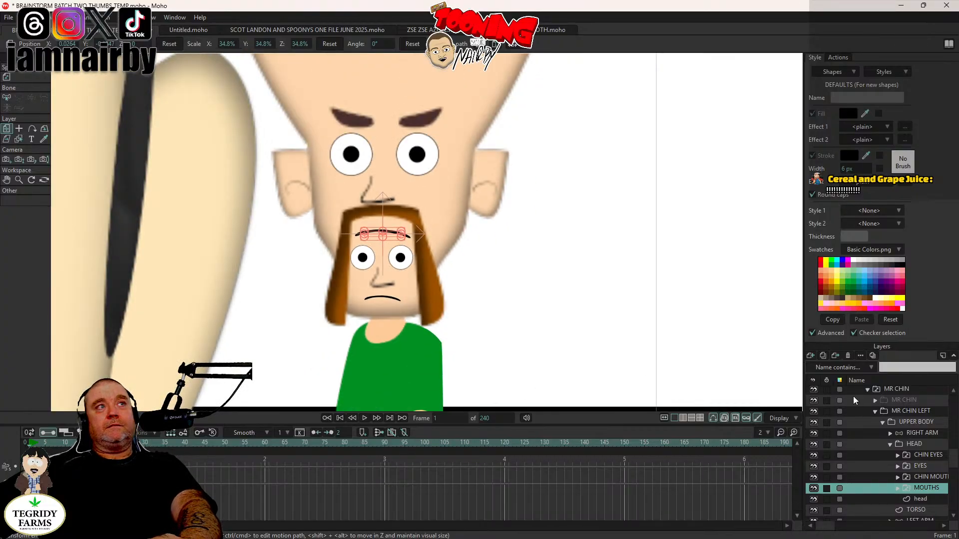
scroll(615, 321, down, 4)
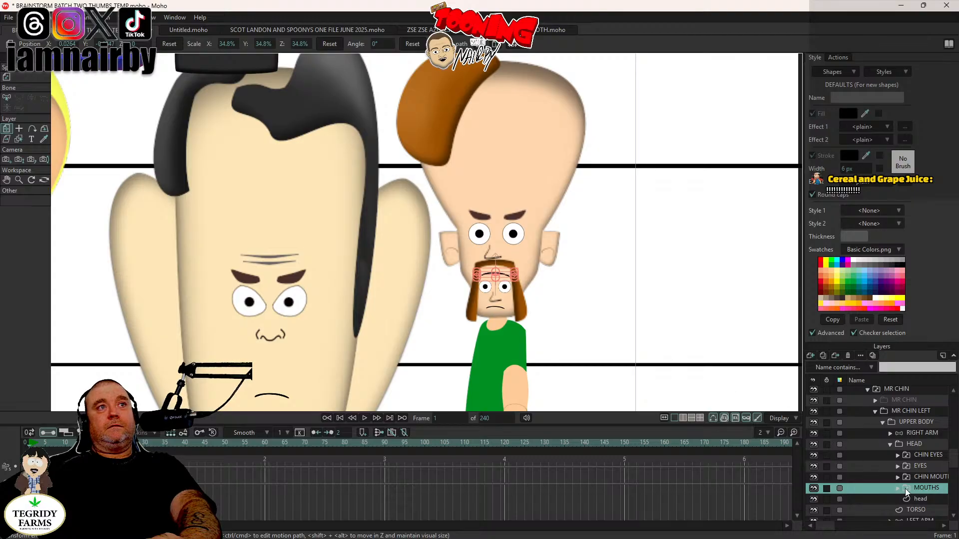
scroll(547, 350, down, 3)
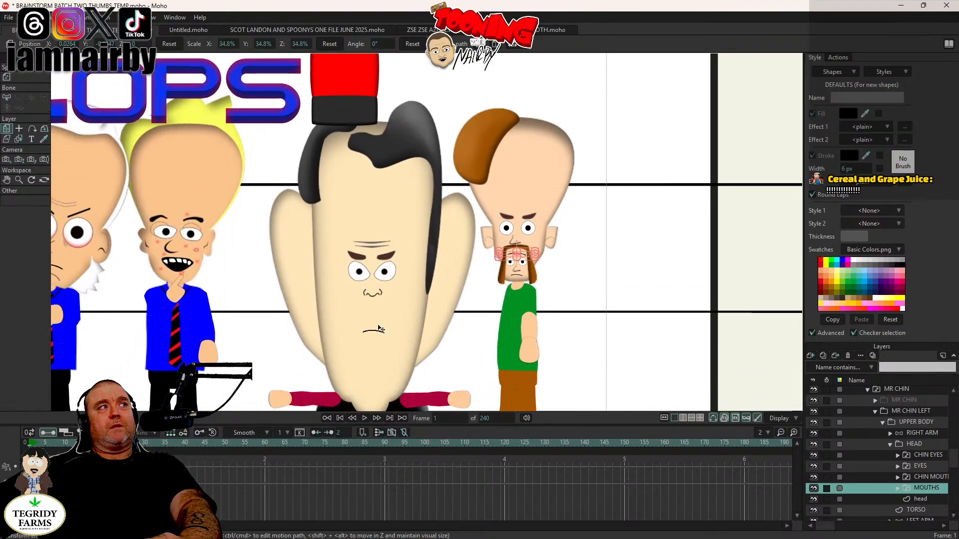
scroll(379, 329, down, 2)
scroll(370, 290, up, 3)
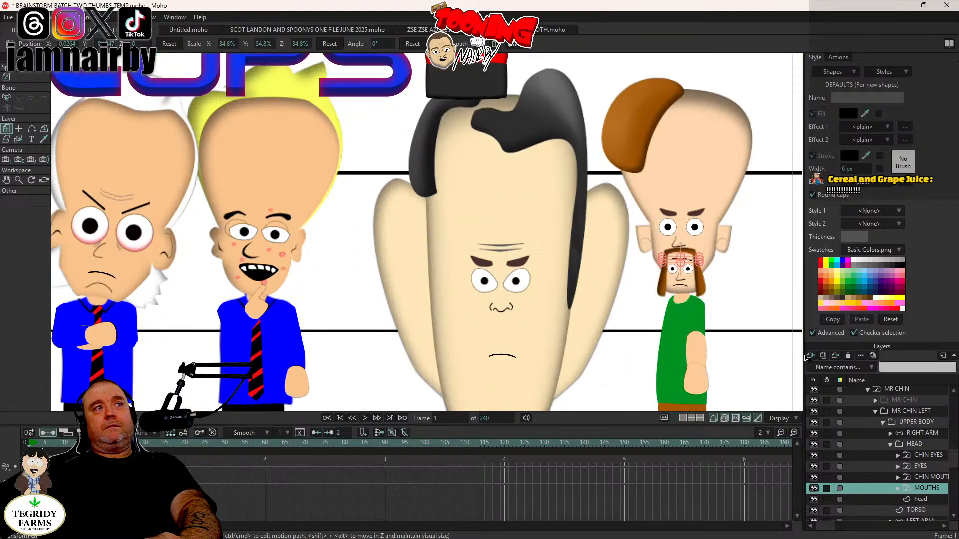
scroll(902, 436, up, 2)
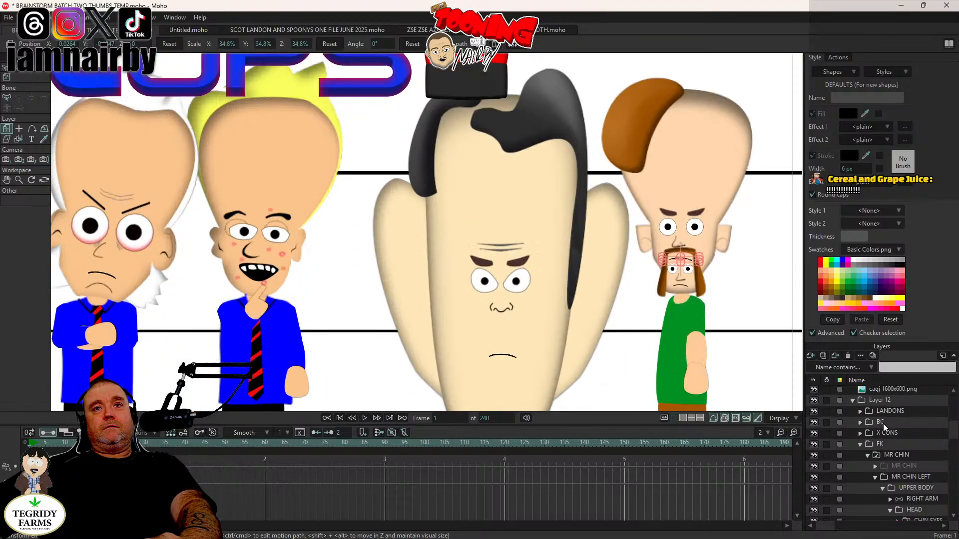
click(861, 434)
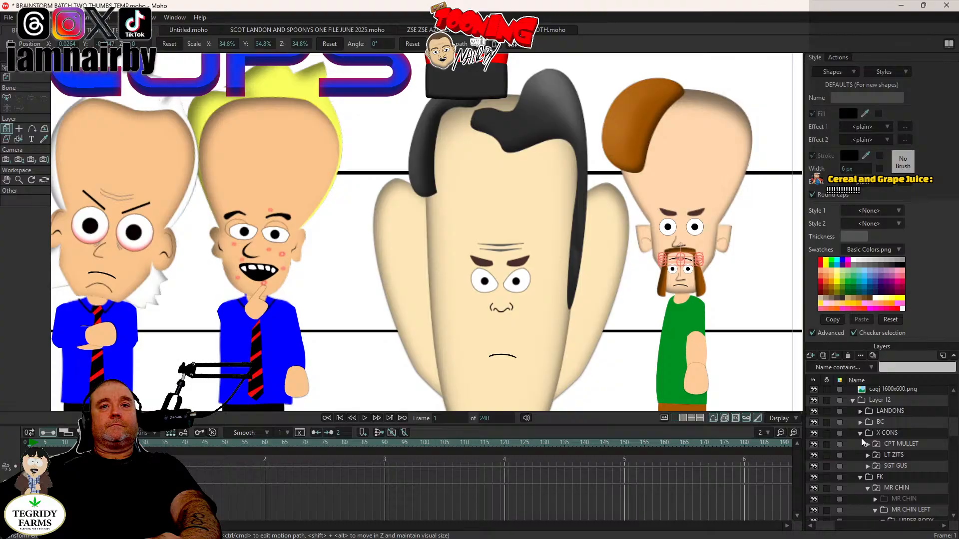
click(867, 455)
scroll(874, 449, down, 2)
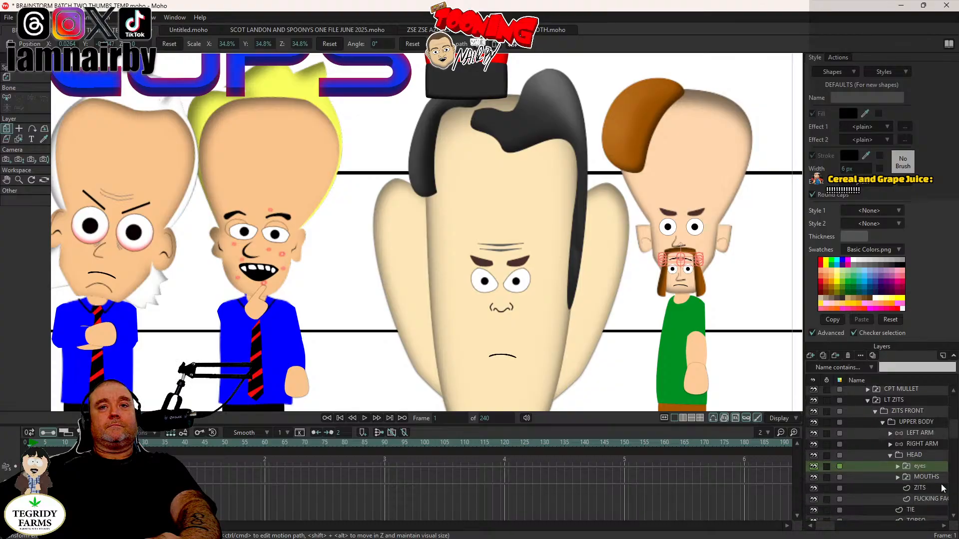
click(927, 477)
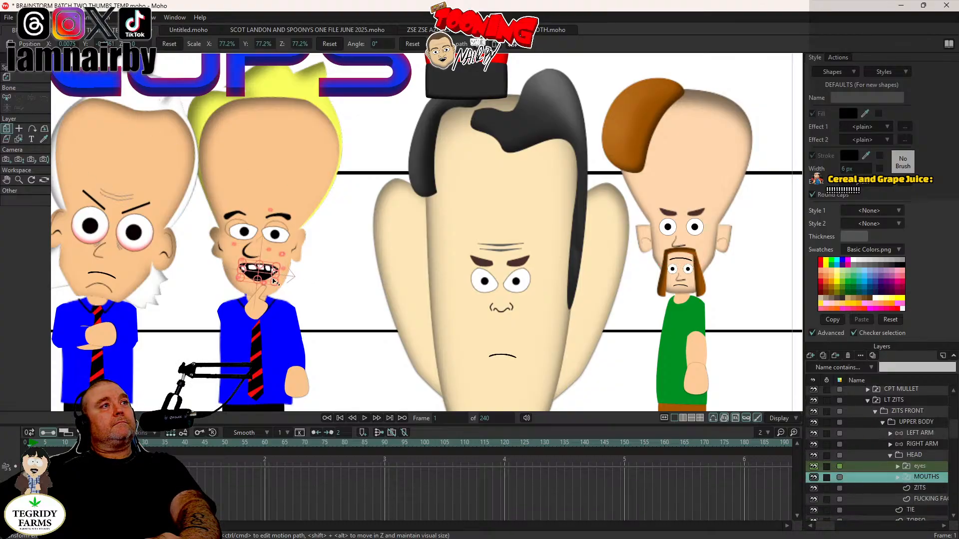
drag(274, 281, 268, 280)
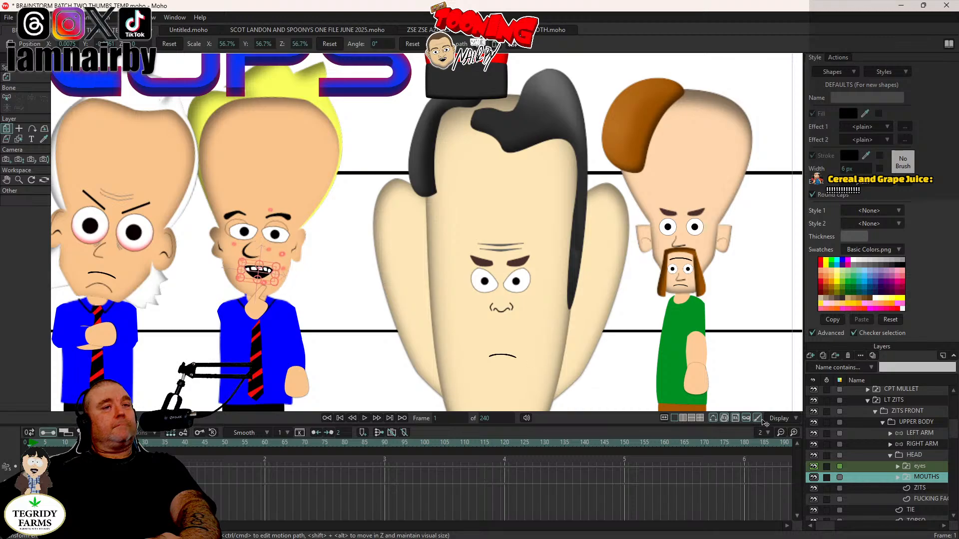
click(867, 400)
click(860, 422)
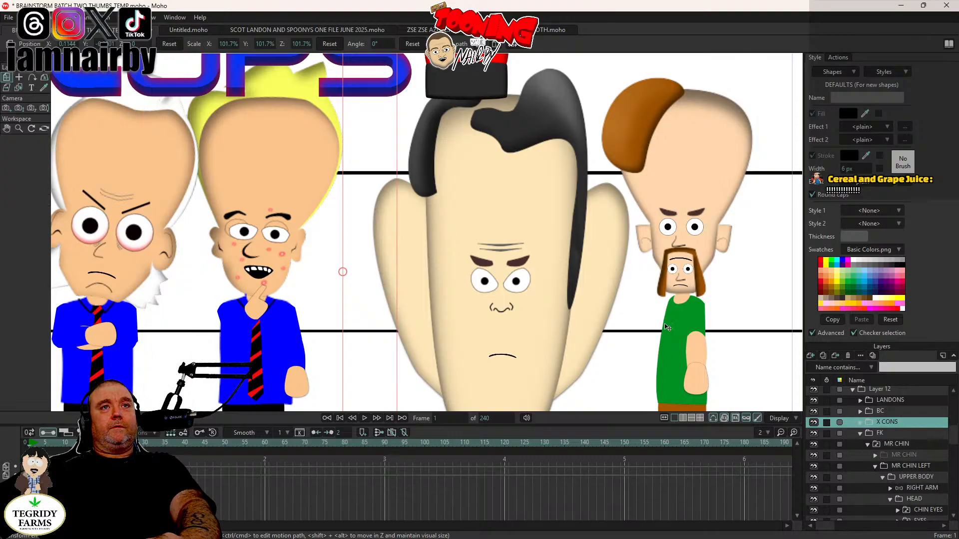
Step: Pose MR CHIN LEFT kneeling by bending the right leg bone backward and the left leg bone forward
drag(666, 325, 530, 285)
drag(657, 307, 628, 287)
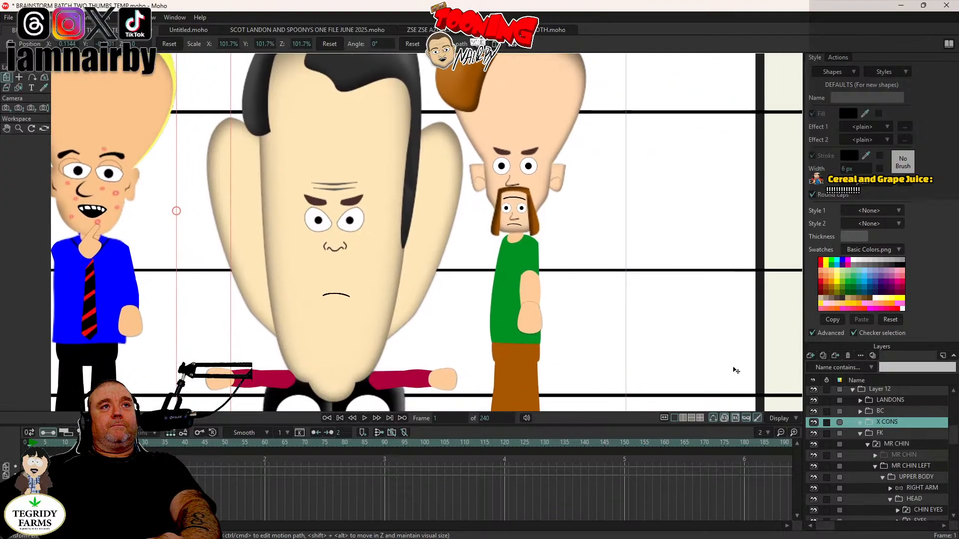
scroll(915, 481, down, 4)
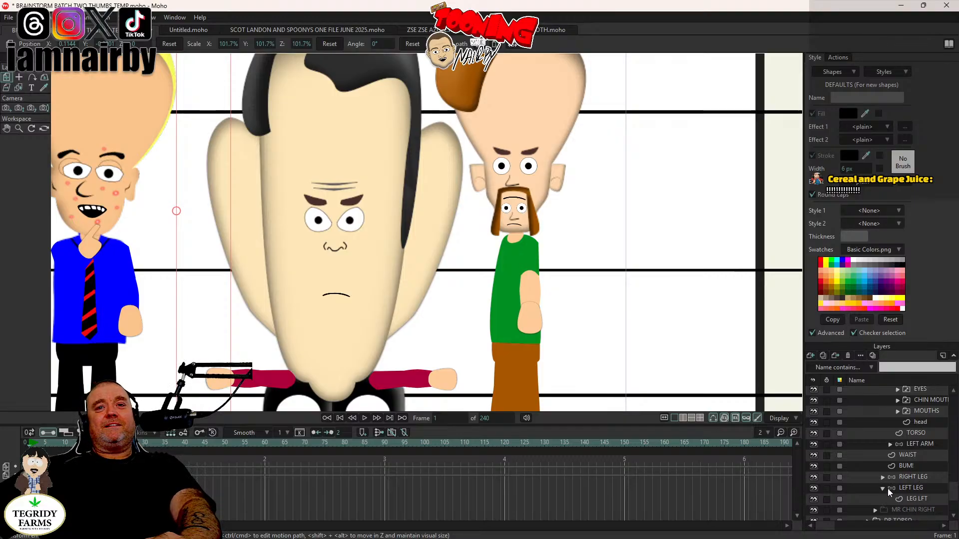
click(882, 488)
click(919, 476)
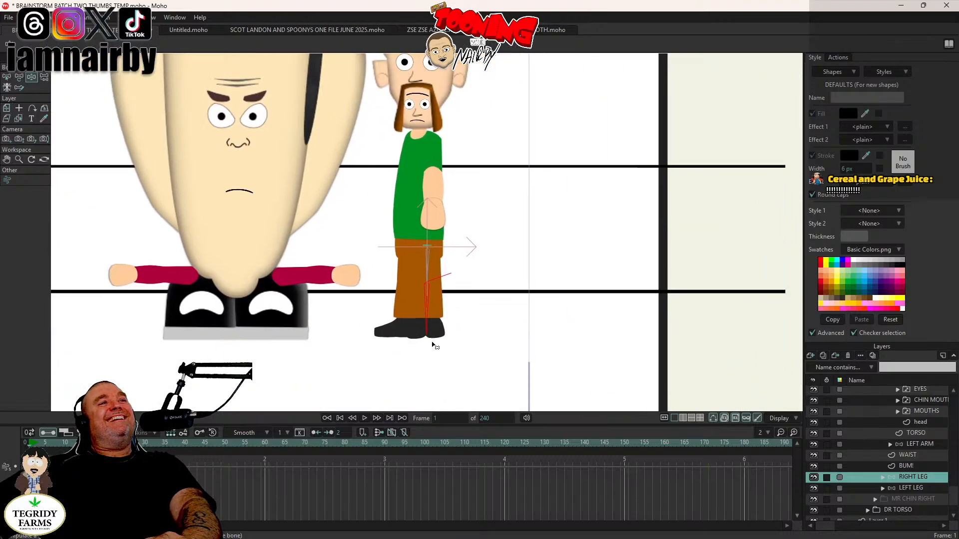
drag(442, 332, 497, 268)
click(890, 488)
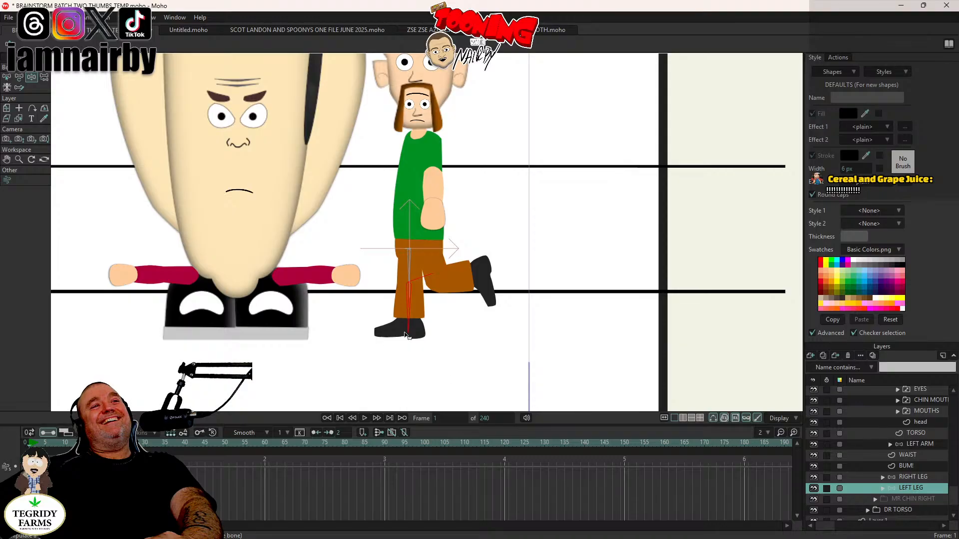
drag(408, 334, 349, 323)
Step: Move the whole MR CHIN layer down and away from the large-headed character until his front foot is level with that character's shoes
scroll(877, 451, up, 1)
scroll(878, 450, up, 1)
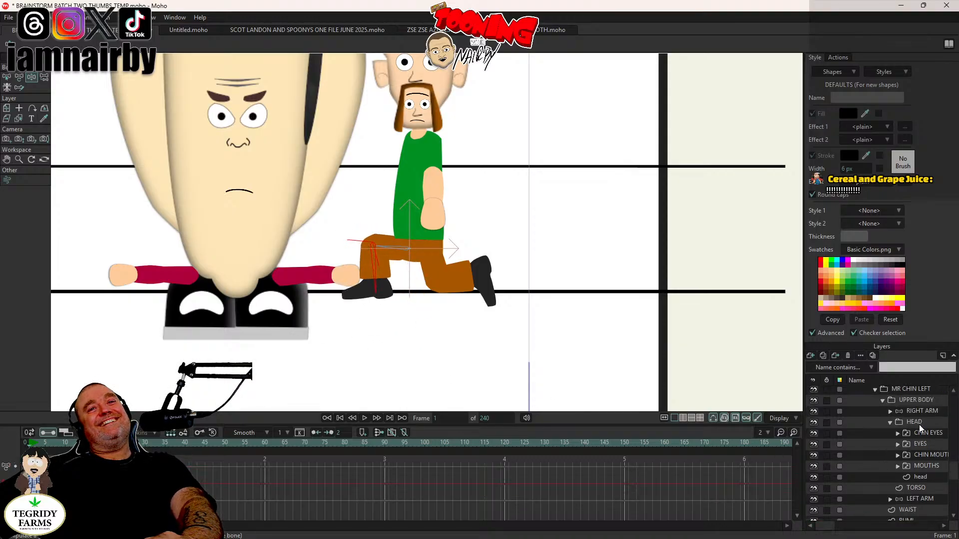
scroll(922, 412, up, 1)
scroll(917, 418, up, 1)
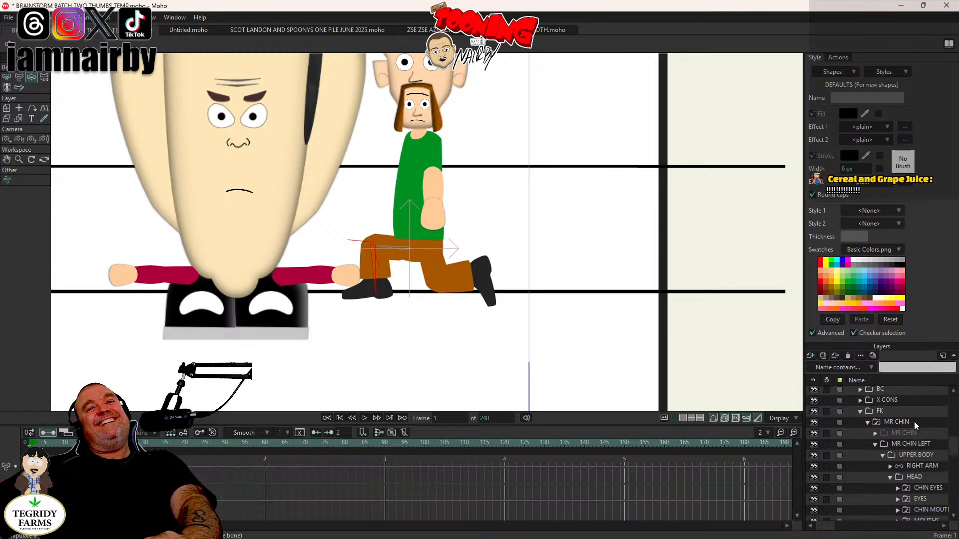
click(910, 423)
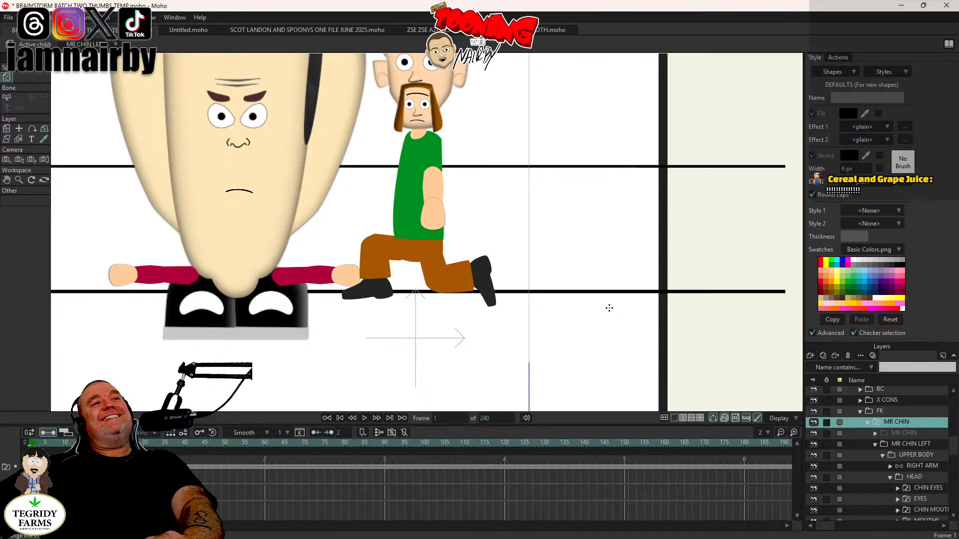
key(m)
drag(370, 199, 453, 275)
scroll(454, 235, down, 2)
drag(454, 277, 453, 275)
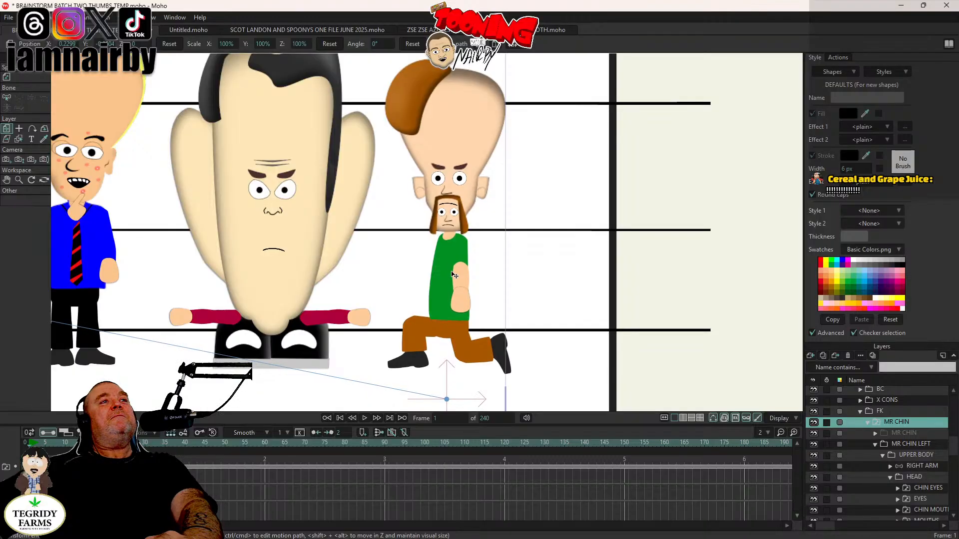
Step: Rotate the HEAD group of MR CHIN LEFT to 20.3° so it leans toward the large-headed character
scroll(880, 475, down, 1)
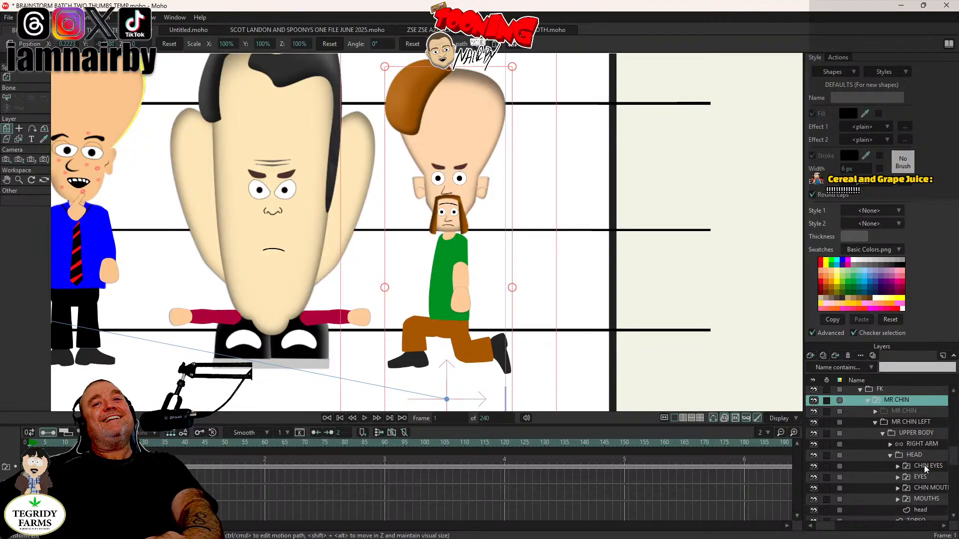
click(926, 457)
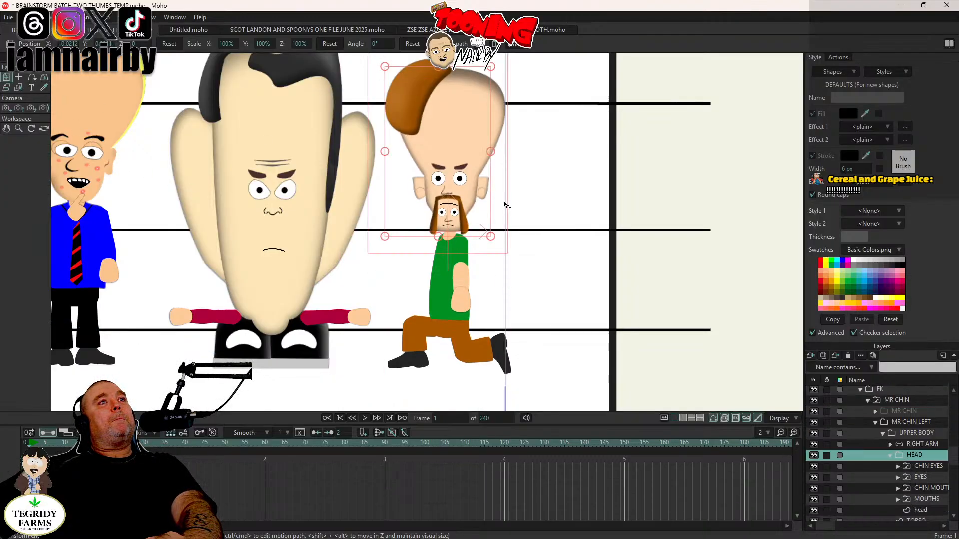
drag(505, 205, 495, 187)
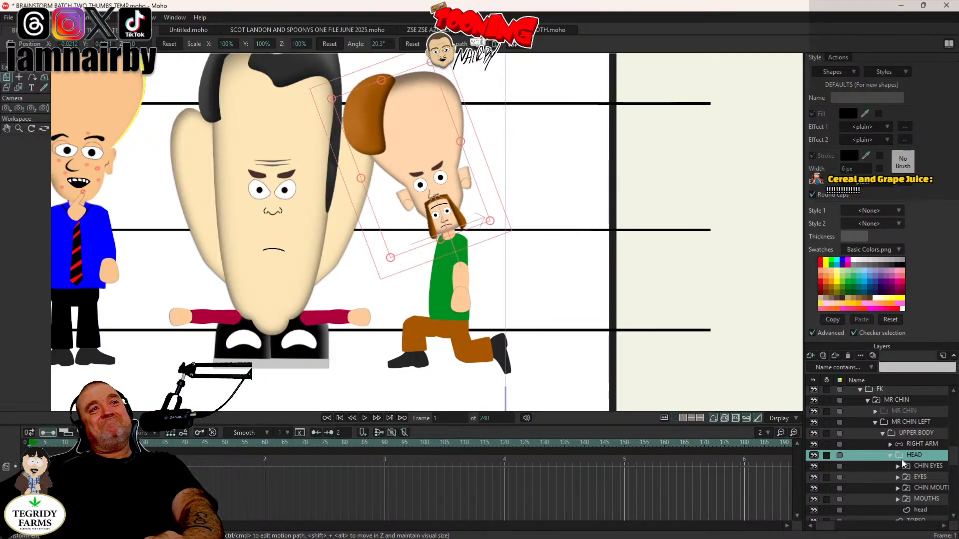
Step: Switch the MOUTHS layer of MR CHIN LEFT to the "mouth" shape and scale it down to 27.6%
click(922, 499)
right_click(922, 498)
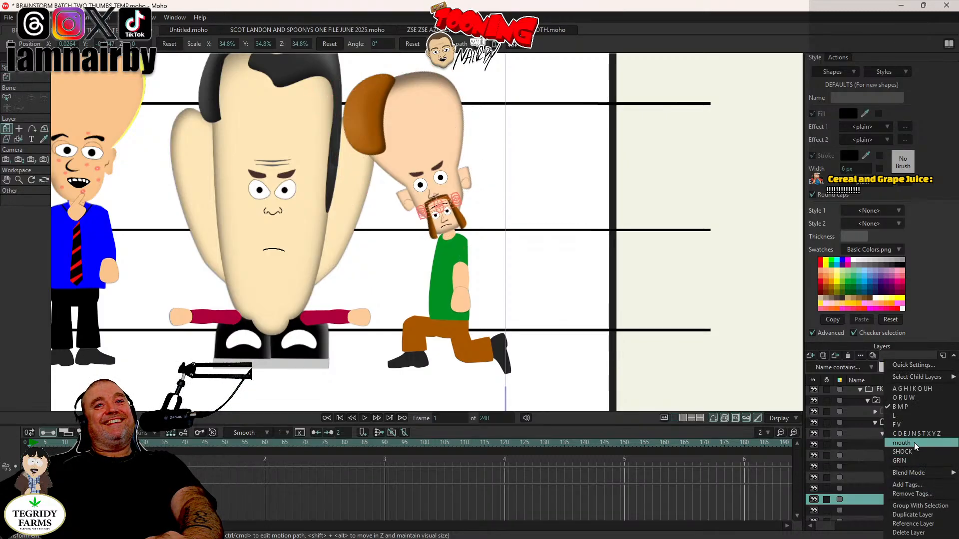
click(912, 446)
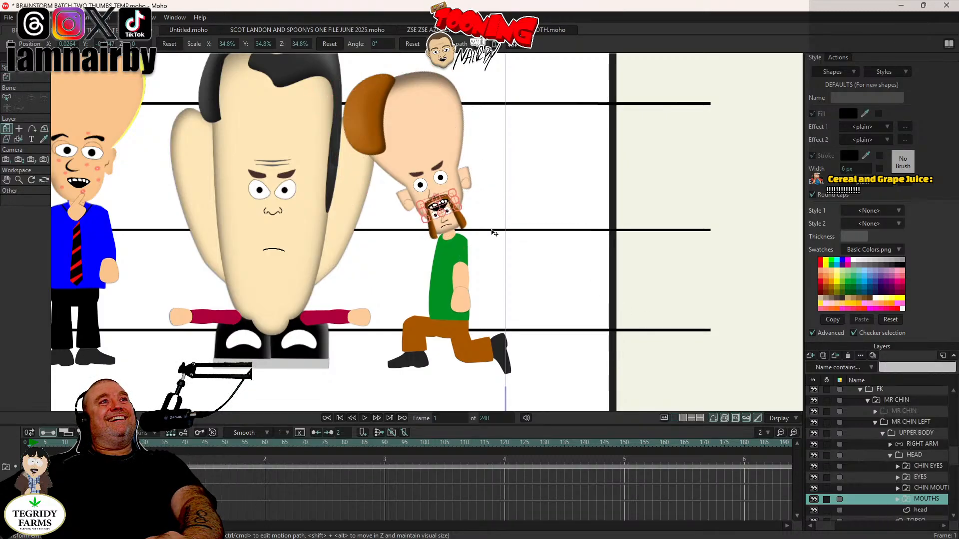
scroll(479, 227, up, 4)
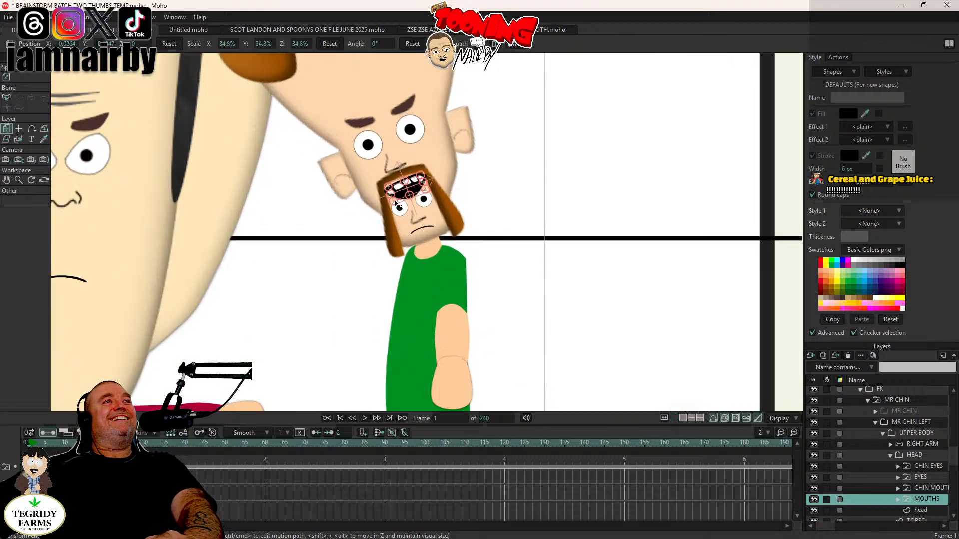
drag(395, 200, 398, 198)
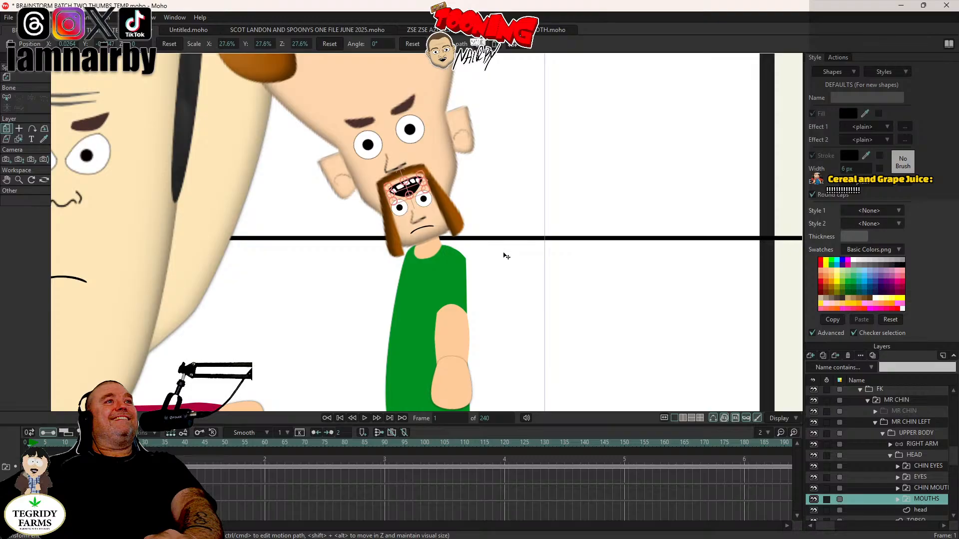
Step: Bend the right arm of MR CHIN LEFT across his torso and stretch the left arm forward toward the large-headed character
scroll(523, 269, down, 3)
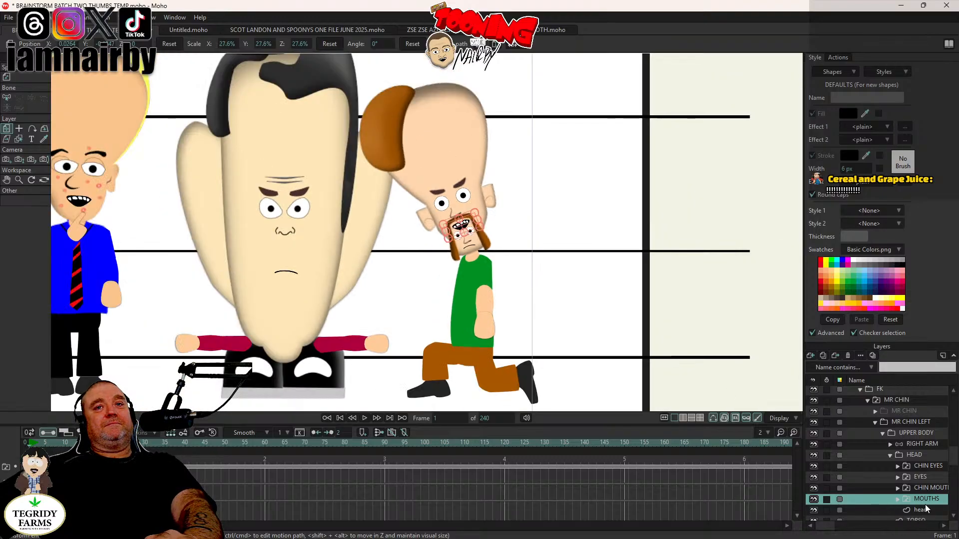
click(919, 447)
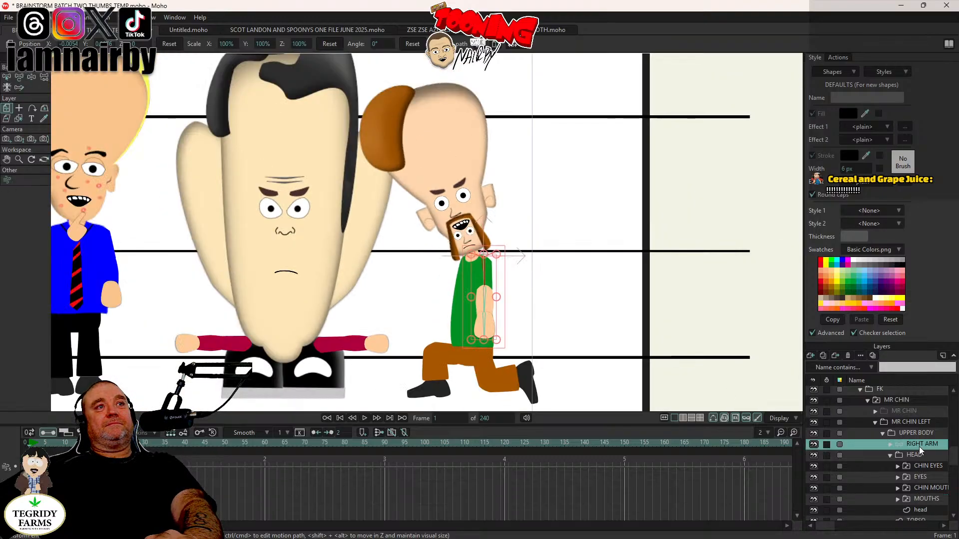
click(32, 77)
drag(487, 331, 428, 256)
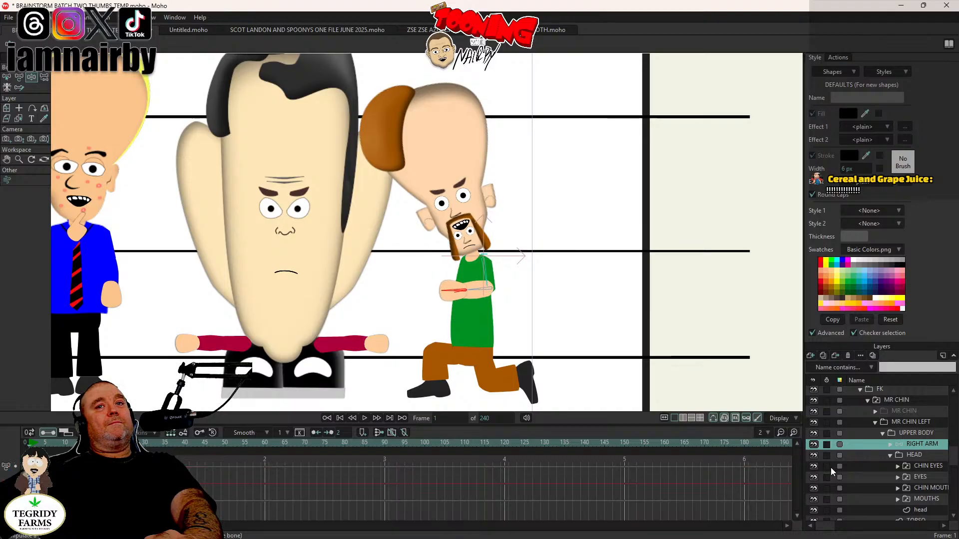
scroll(927, 457, down, 2)
click(914, 510)
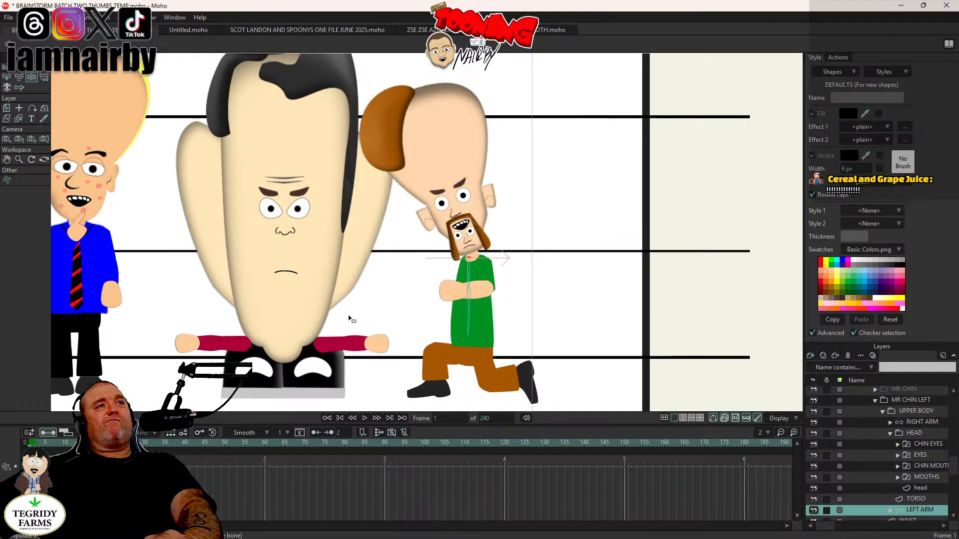
drag(449, 296, 350, 320)
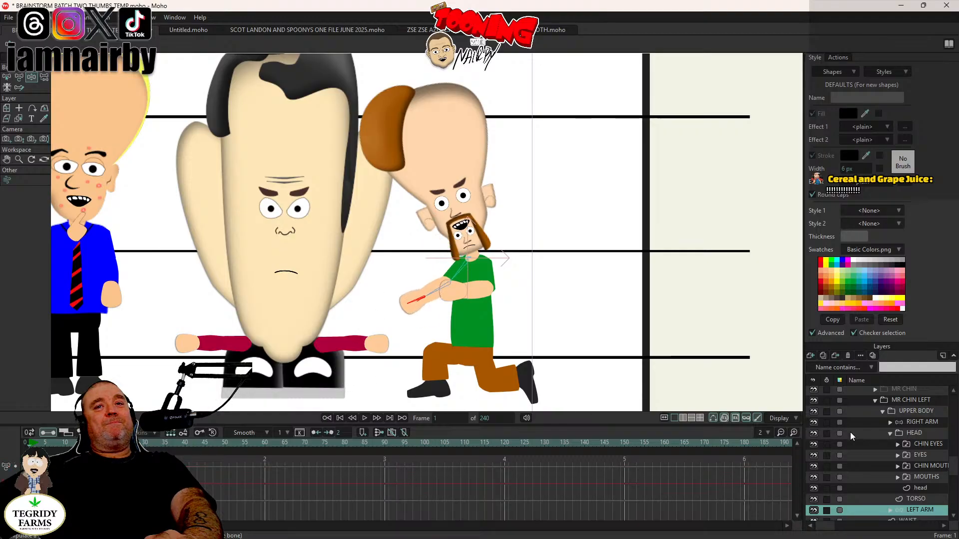
Step: Lower the UPPER BODY group of MR CHIN LEFT onto the kneeling legs and rotate it to -1.4°
click(915, 410)
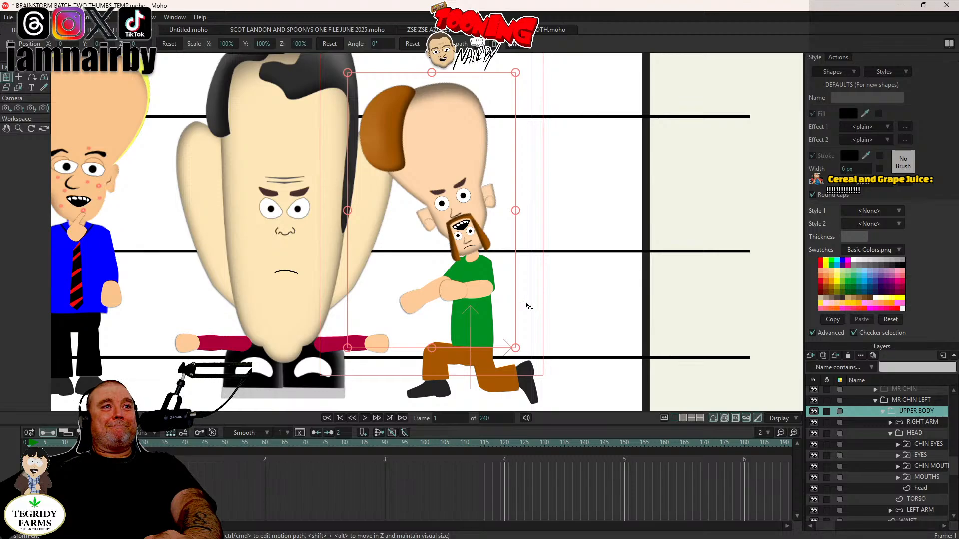
drag(527, 306, 480, 314)
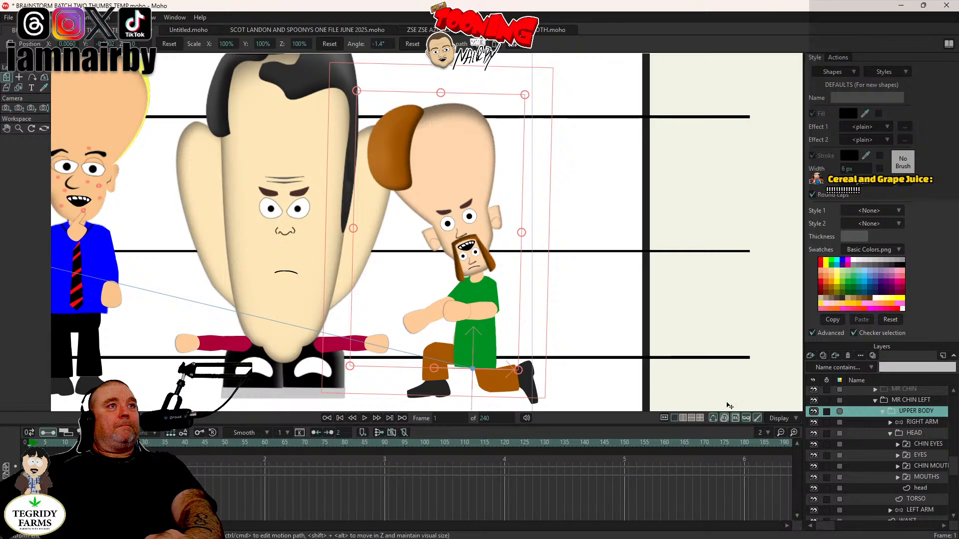
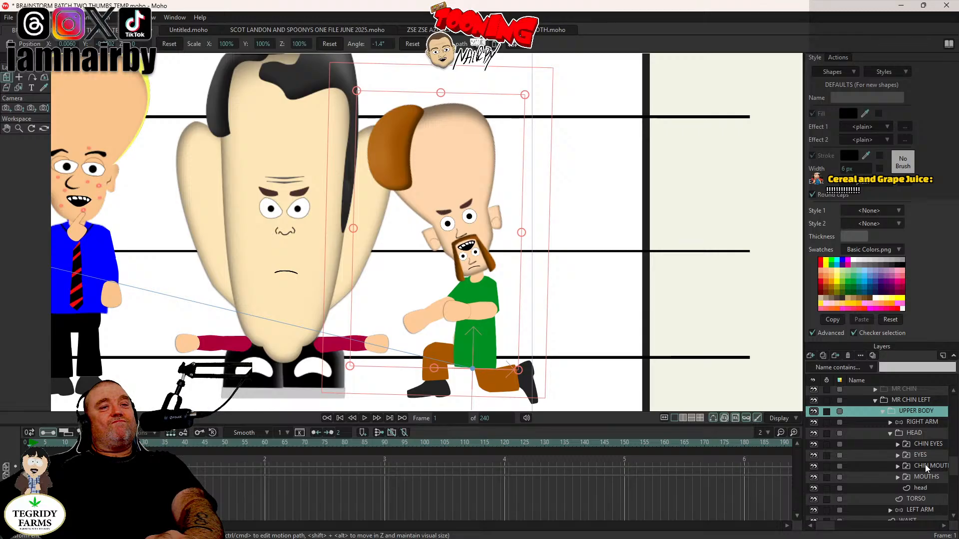
Step: Fold the right arm of MR CHIN LEFT so its fist rests under the chin face, scaling the upper arm bone to 50.3%
scroll(926, 469, down, 3)
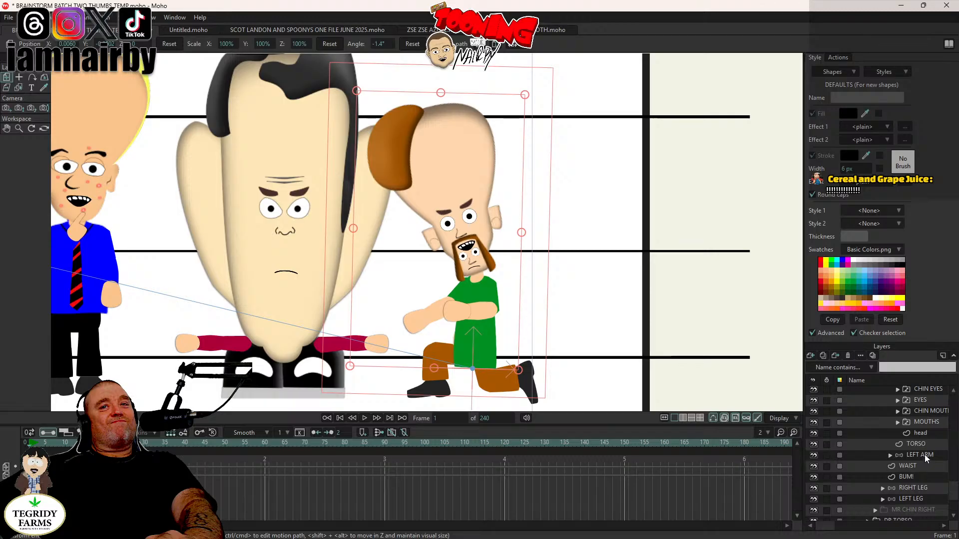
click(925, 455)
scroll(914, 480, up, 5)
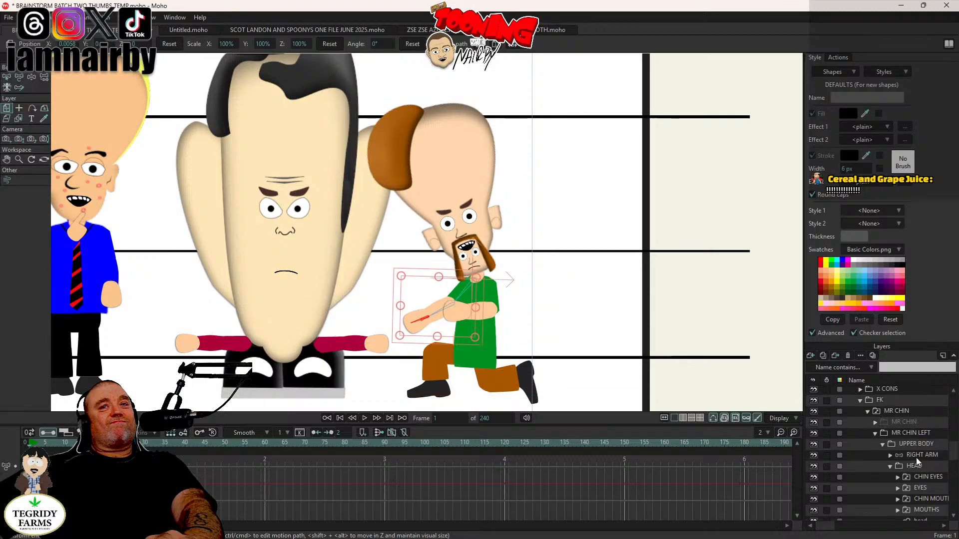
click(922, 455)
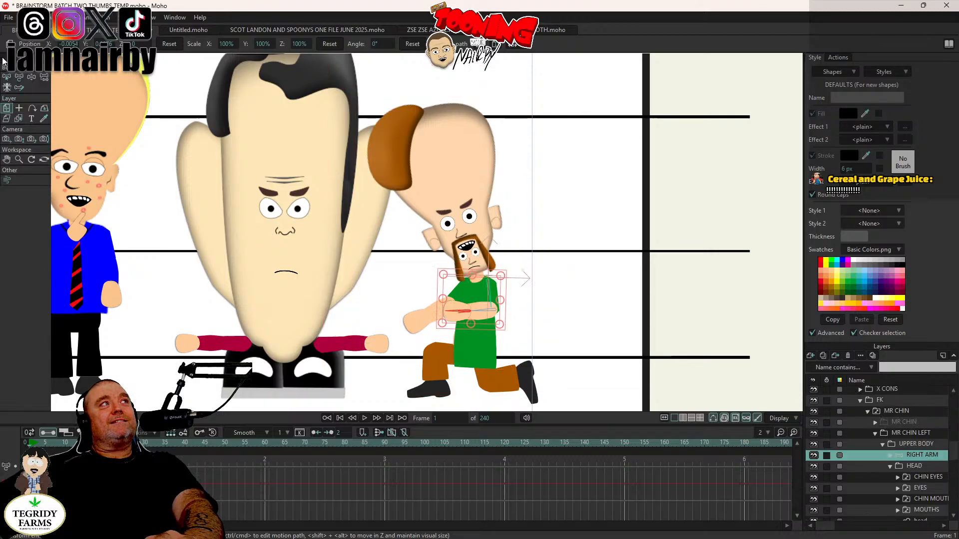
key(z)
drag(483, 311, 489, 276)
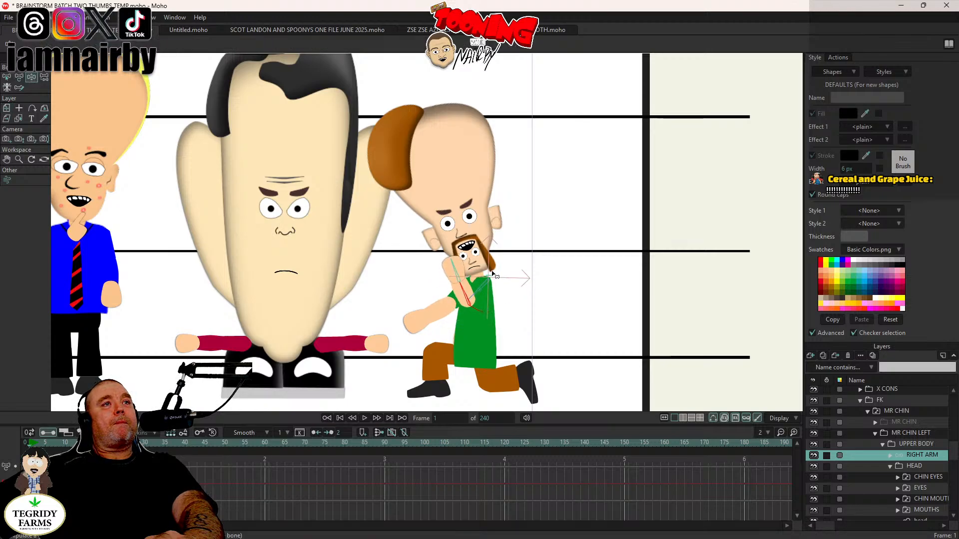
click(19, 77)
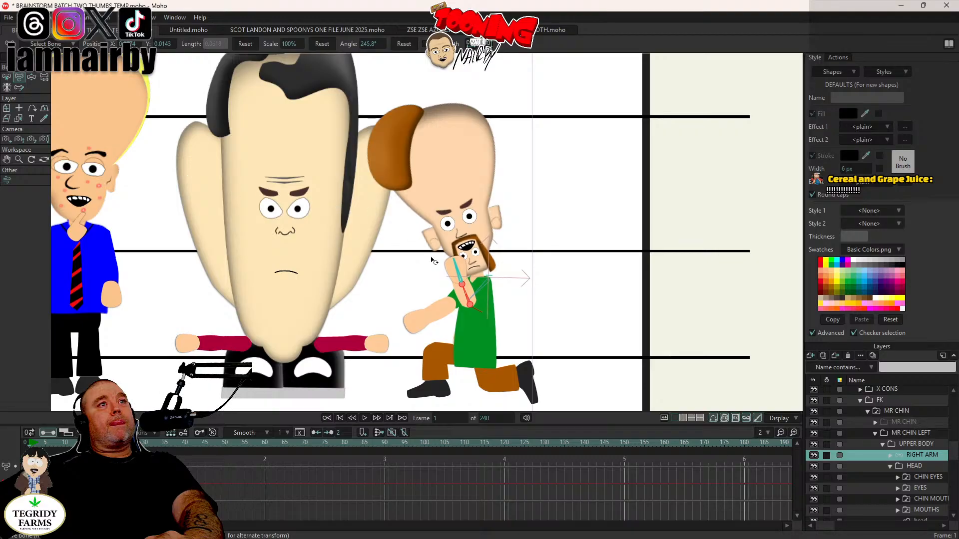
mouse_move(490, 282)
mouse_down()
mouse_move(472, 307)
mouse_move(483, 296)
mouse_up()
drag(430, 328, 422, 334)
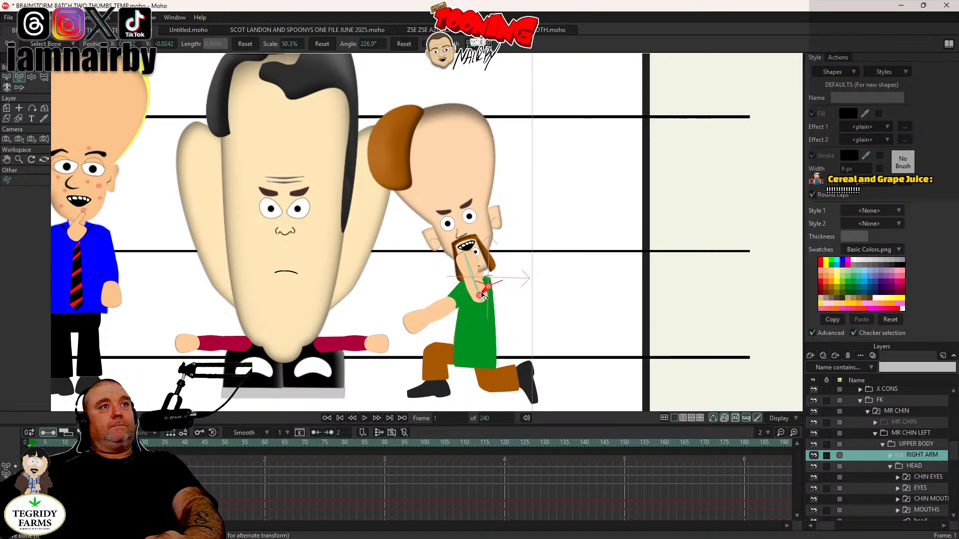
mouse_move(484, 295)
mouse_down()
mouse_move(498, 316)
mouse_move(490, 299)
mouse_move(493, 309)
mouse_up()
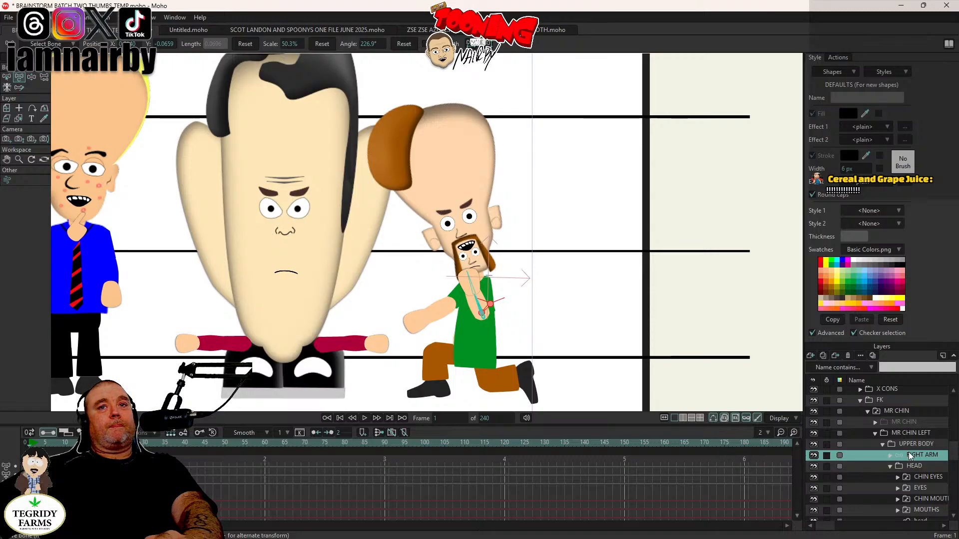
Step: Bend the left arm of MR CHIN LEFT down so the forearm hangs toward the raised front knee
scroll(910, 455, down, 1)
click(920, 508)
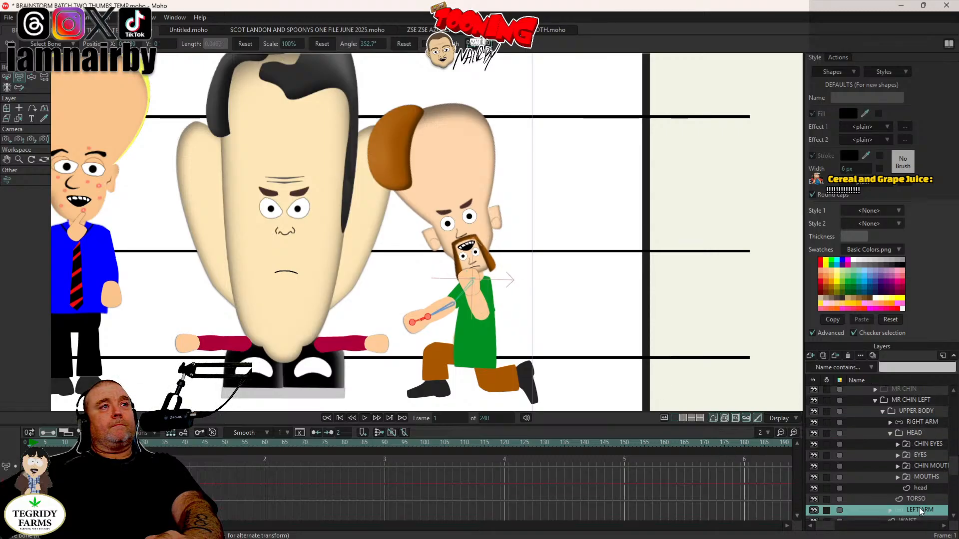
click(31, 77)
drag(421, 327, 458, 334)
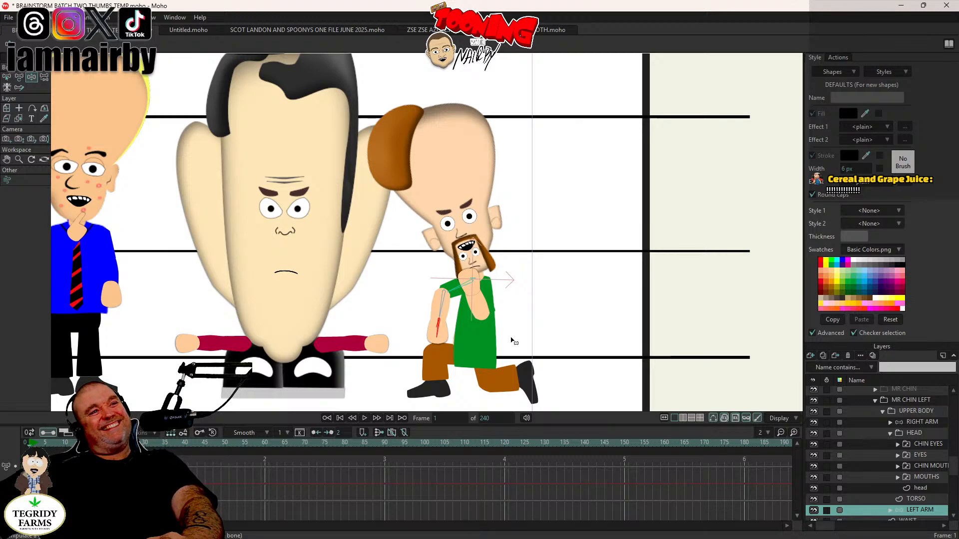
Step: Reposition the forearm and upper arm bones of the left arm so the elbow meets the sleeve and the hand rests on the knee
key(t)
scroll(498, 294, up, 3)
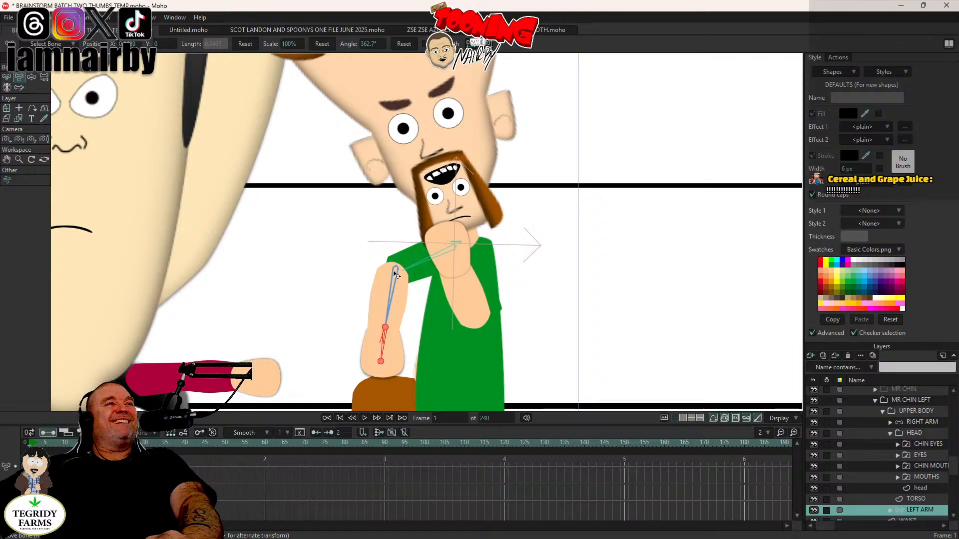
mouse_move(393, 279)
mouse_down()
mouse_move(406, 270)
mouse_move(399, 264)
mouse_up()
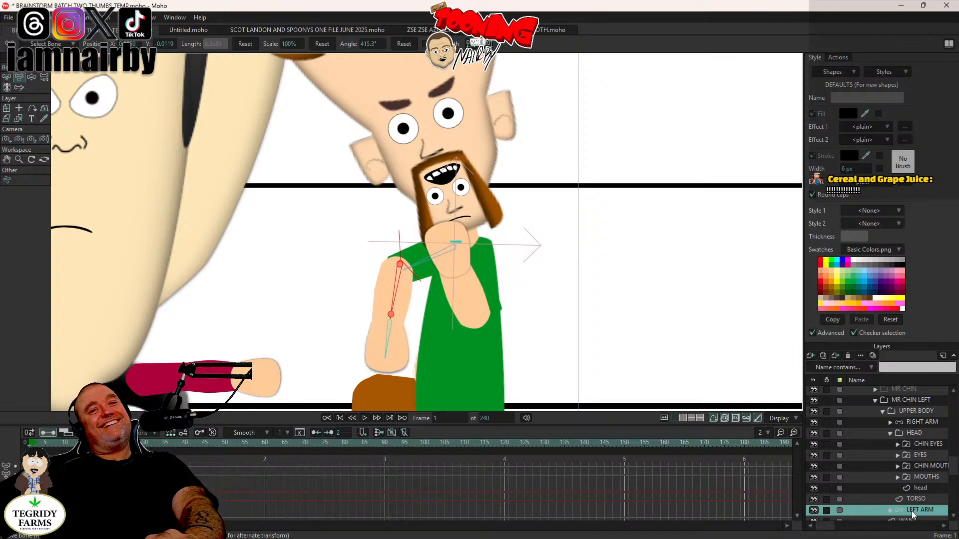
click(34, 78)
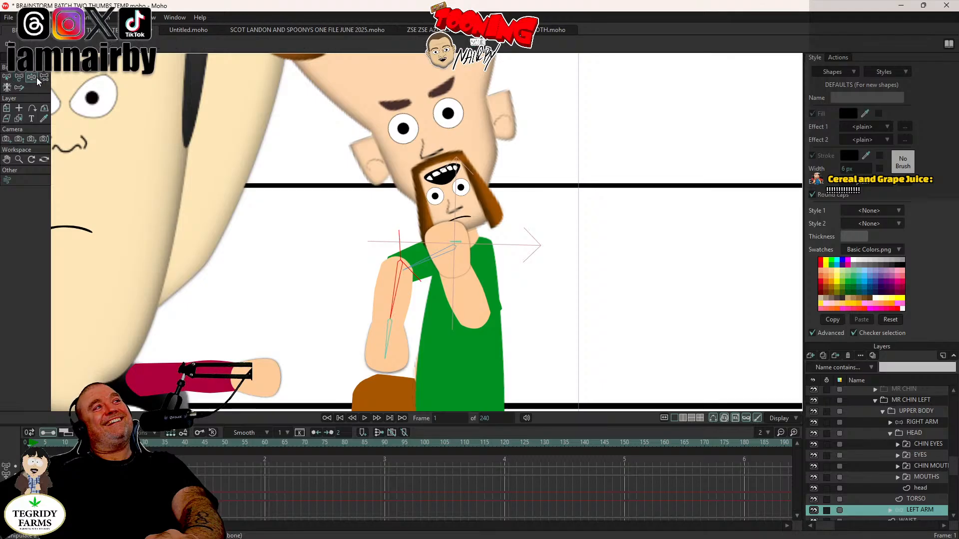
click(414, 266)
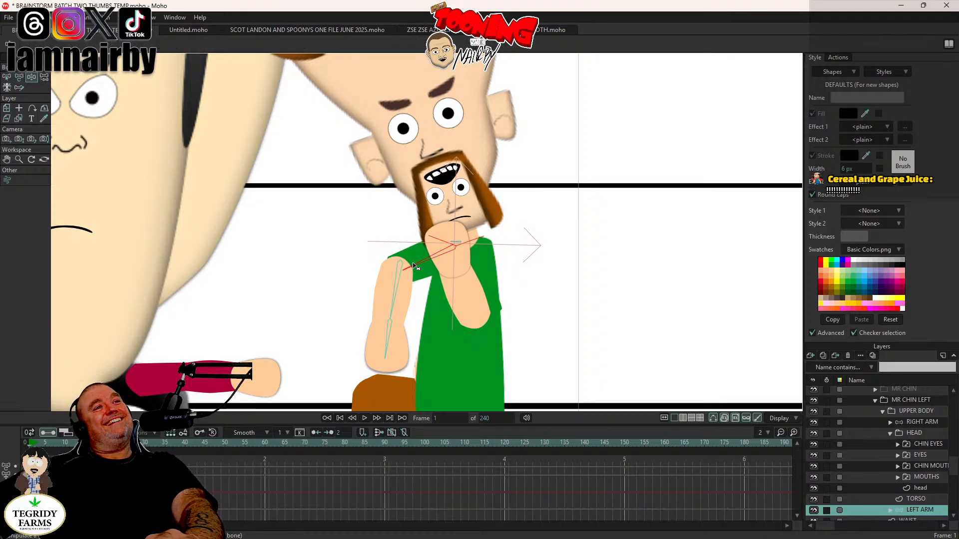
click(19, 77)
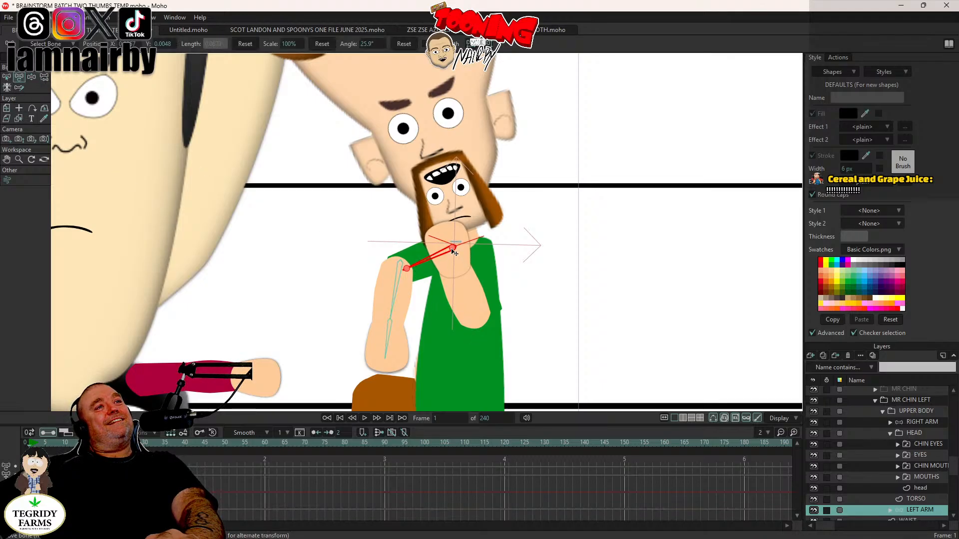
drag(453, 252, 451, 264)
Step: Rotate the UPPER BODY group of MR CHIN LEFT to 2.9° so it leans toward the large-headed character
scroll(892, 446, up, 1)
click(915, 444)
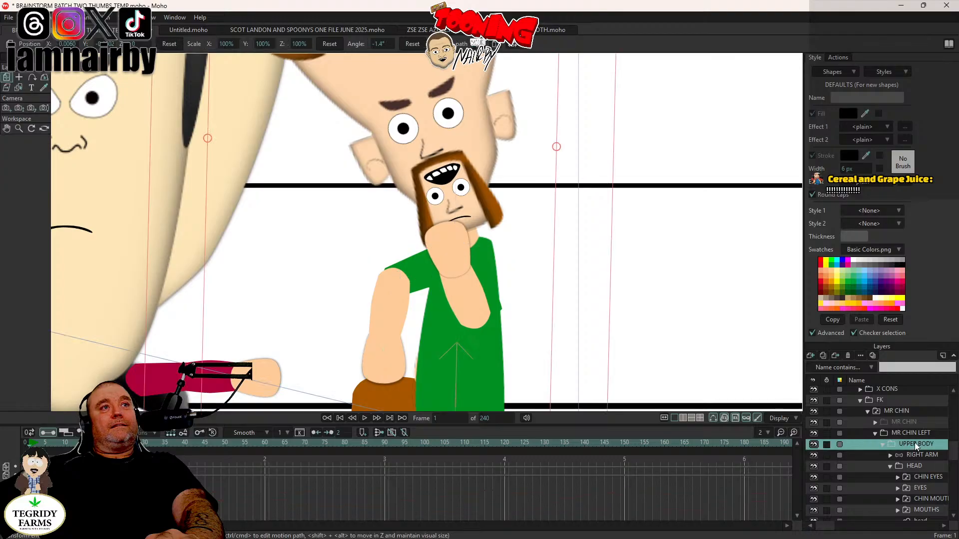
scroll(925, 473, down, 1)
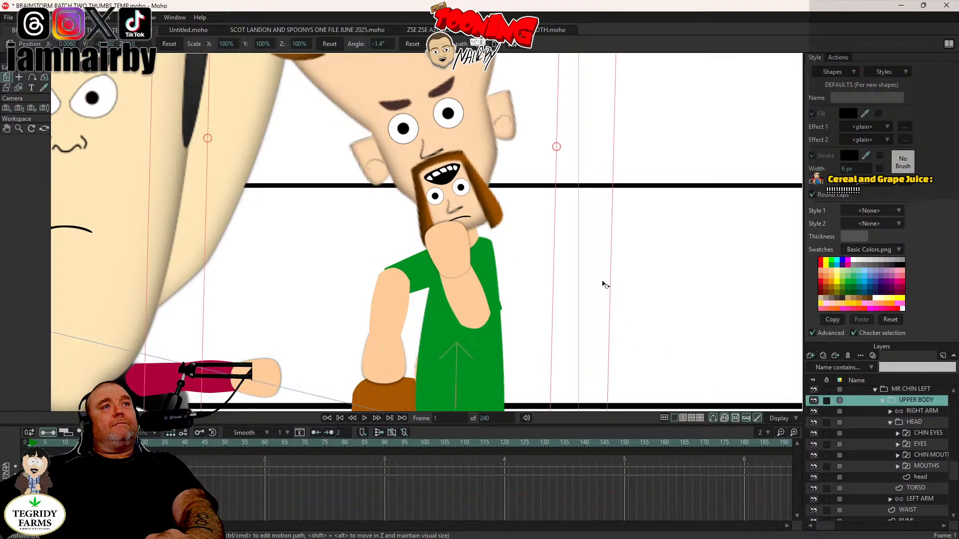
scroll(568, 242, down, 3)
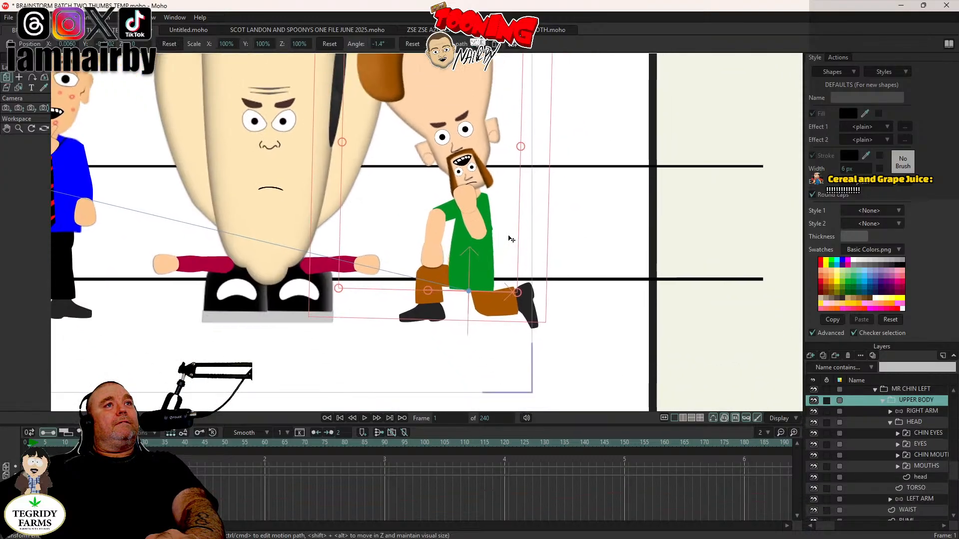
drag(531, 208, 527, 200)
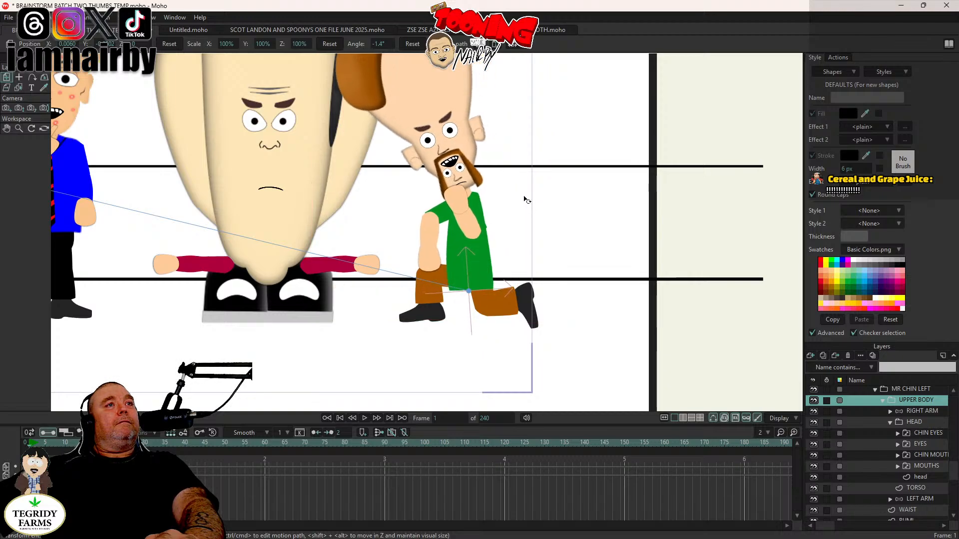
drag(526, 200, 526, 200)
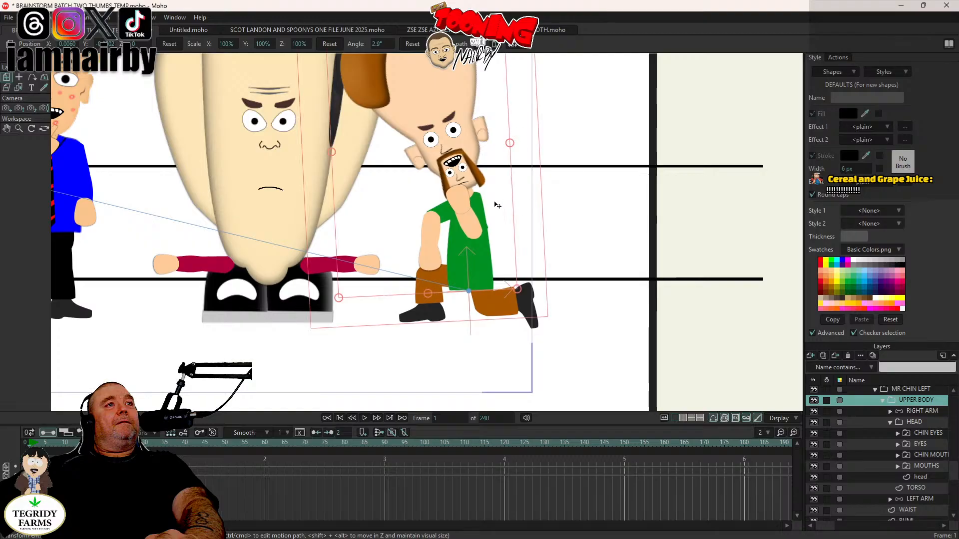
Step: Shorten the green TORSO shape of MR CHIN LEFT by raising its bottom edge to the top of the kneeling legs
scroll(450, 277, down, 3)
scroll(450, 277, up, 2)
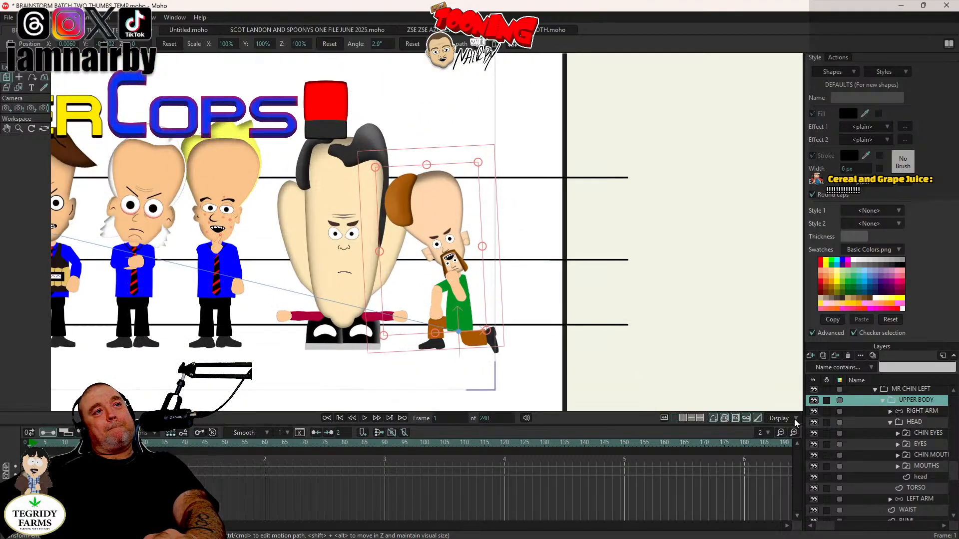
click(914, 489)
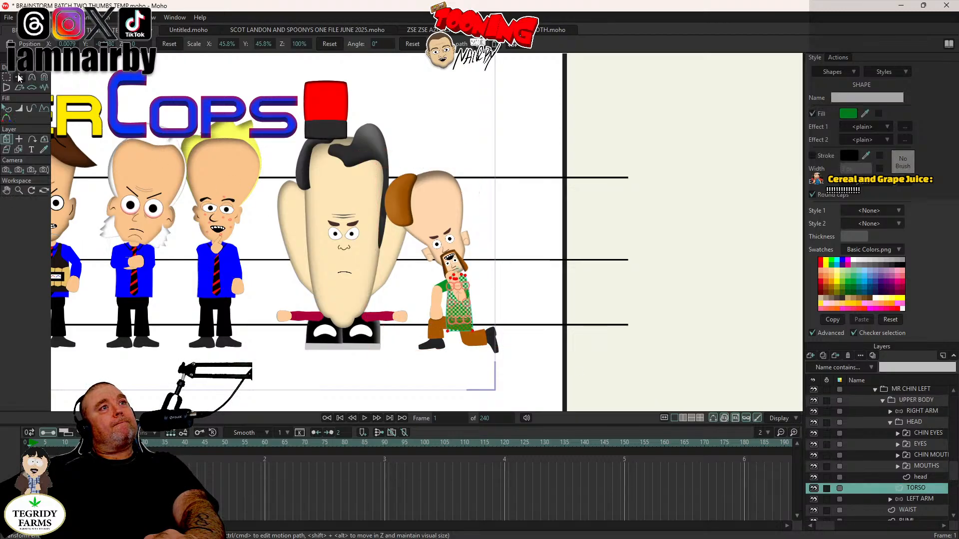
click(18, 77)
scroll(403, 293, up, 2)
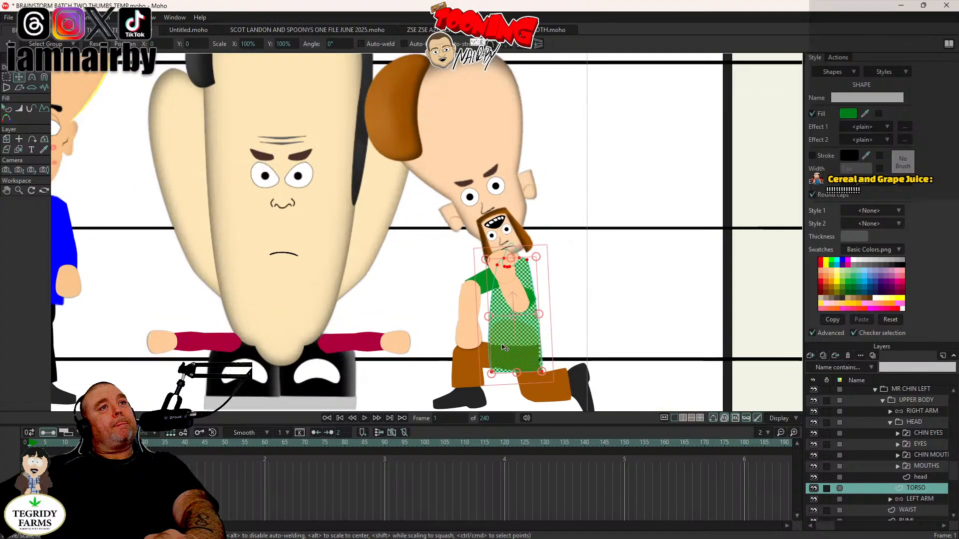
drag(517, 374, 515, 355)
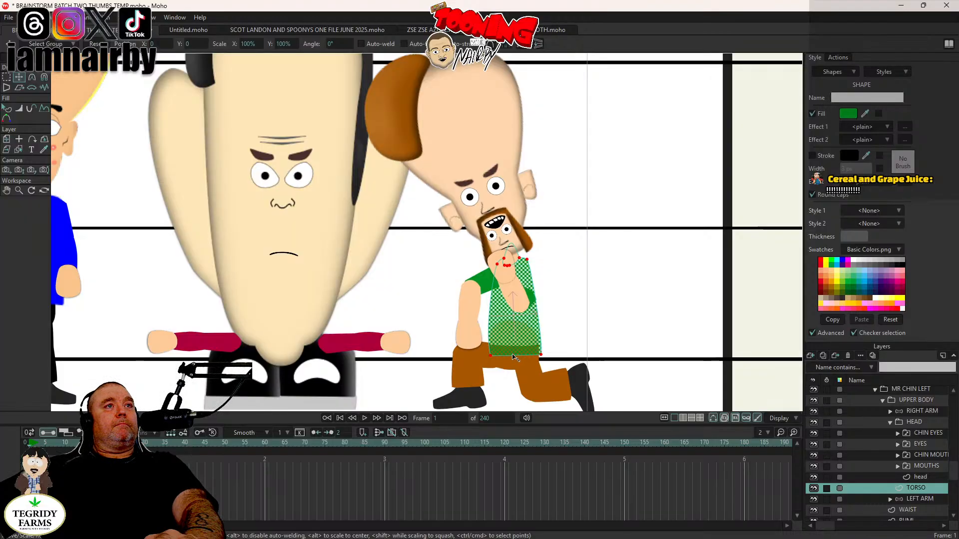
drag(515, 356, 516, 356)
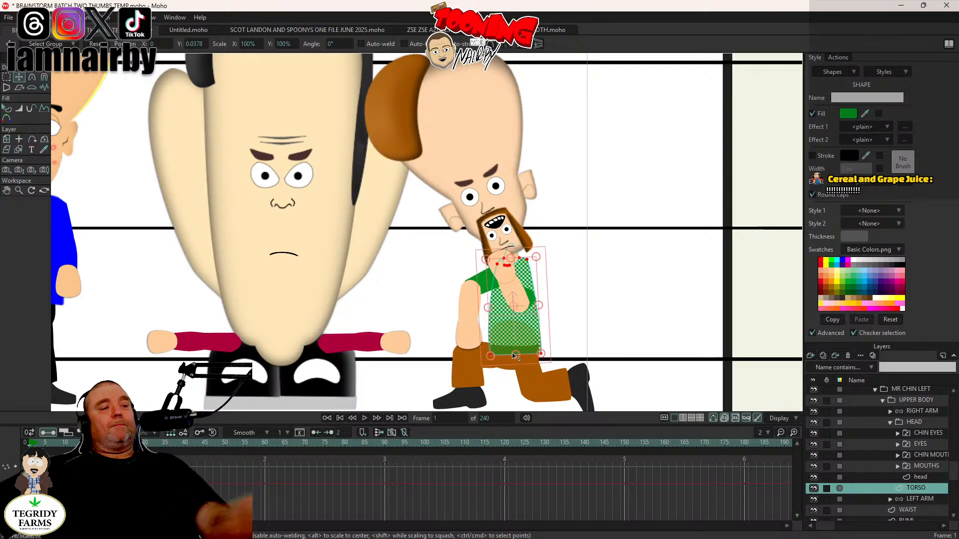
Step: Render the current frame to examine the whole thumbnail, and close the preview
key(ctrl+r)
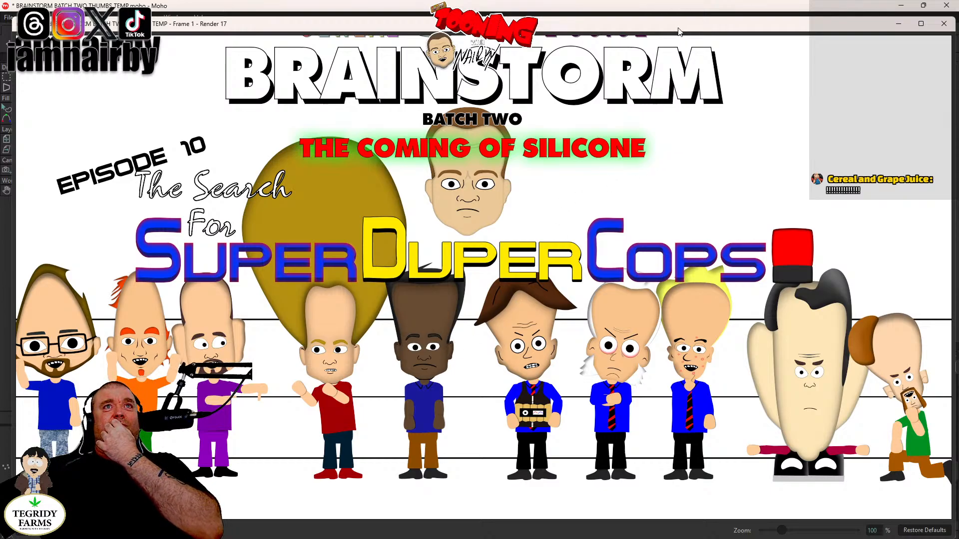
drag(679, 30, 565, 49)
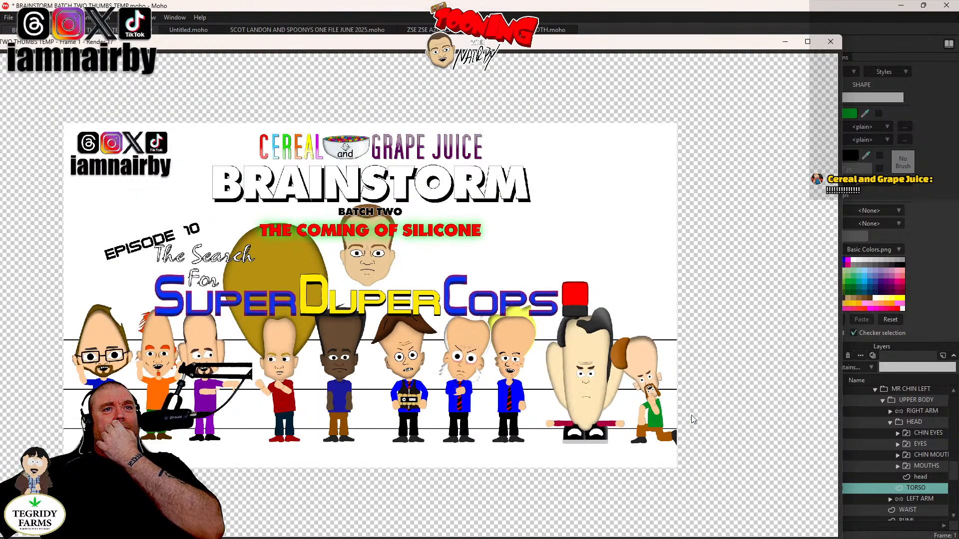
click(831, 41)
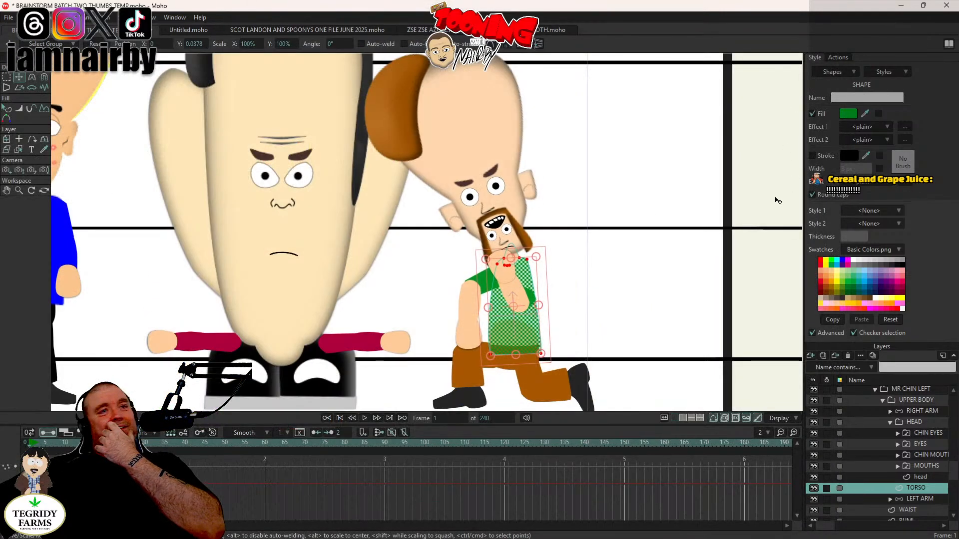
Step: Move the MR CHIN switch layer horizontally to X 0.1163, close beside the large-headed character
scroll(603, 330, down, 2)
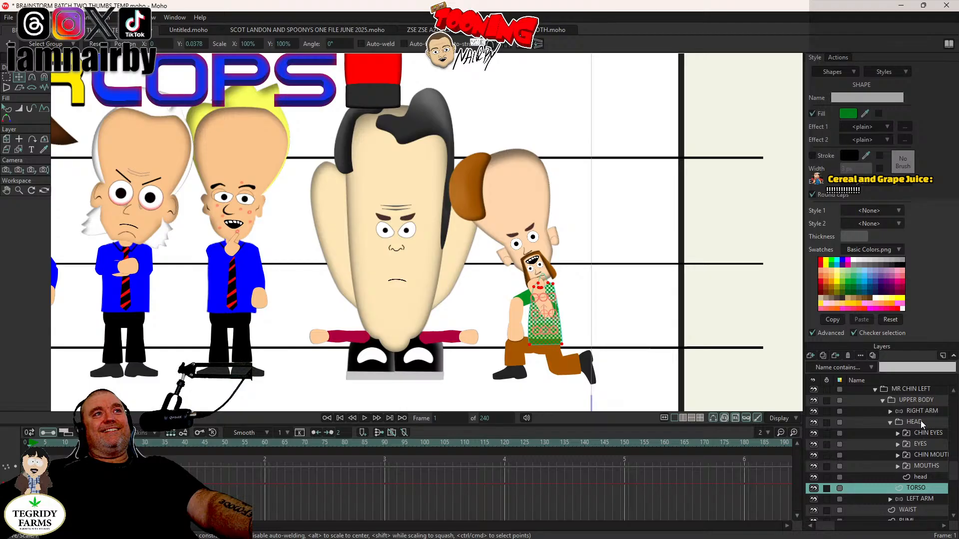
scroll(921, 420, up, 1)
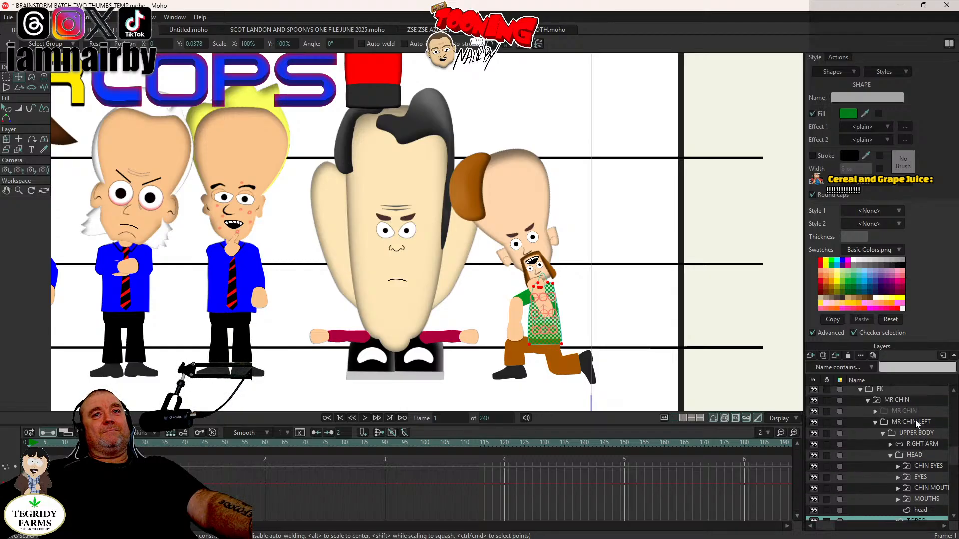
click(902, 398)
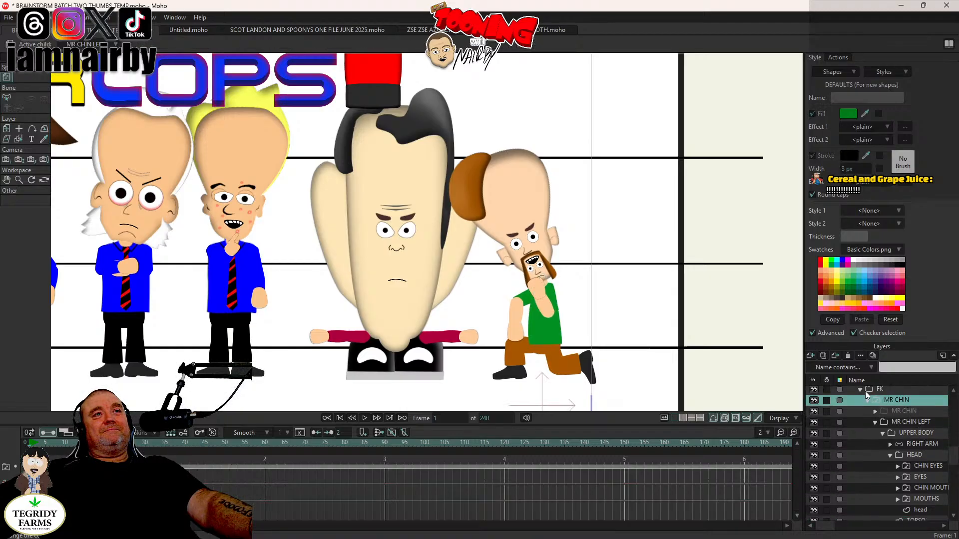
click(11, 130)
drag(559, 309, 518, 308)
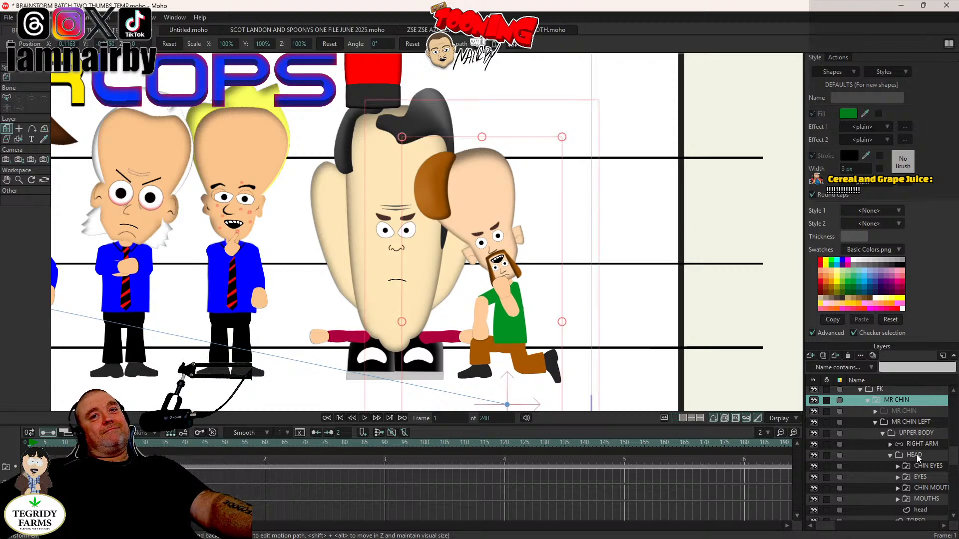
Step: Bend the kneeling RIGHT LEG of MR CHIN LEFT so its shin and foot lift slightly
scroll(909, 452, down, 2)
click(890, 412)
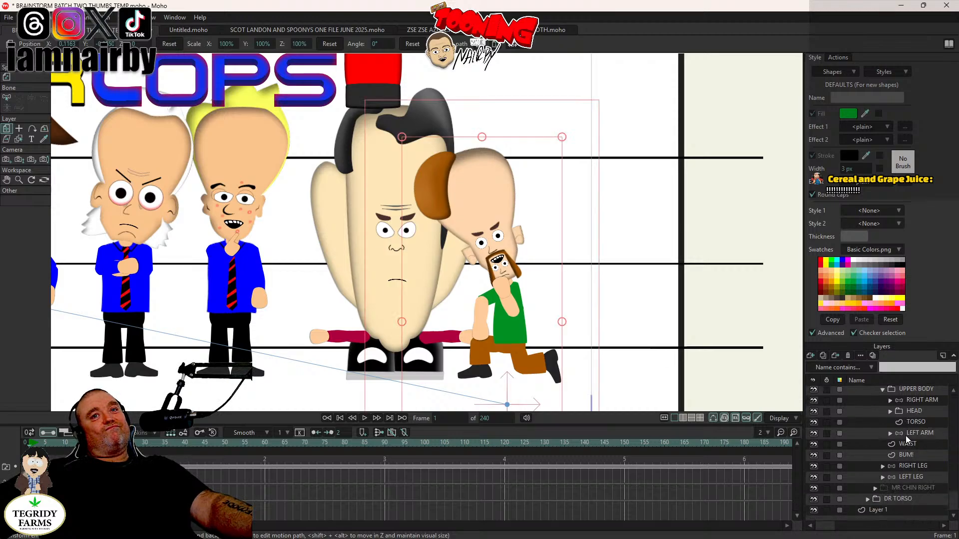
click(906, 467)
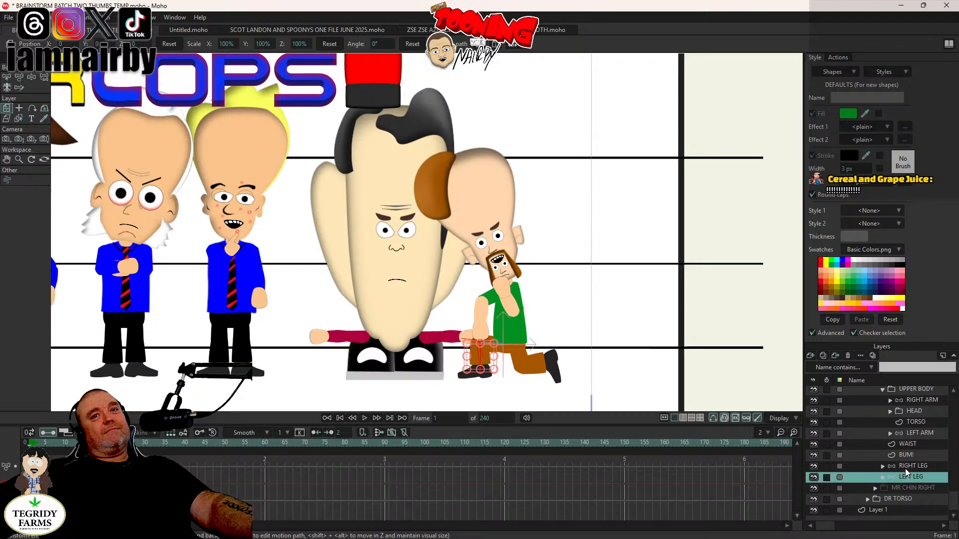
click(31, 76)
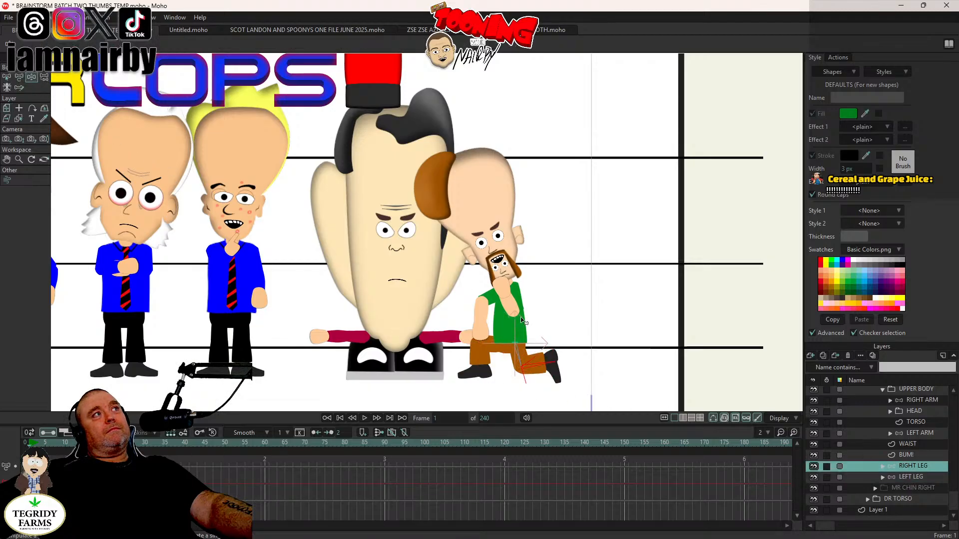
scroll(580, 367, up, 4)
drag(578, 368, 567, 354)
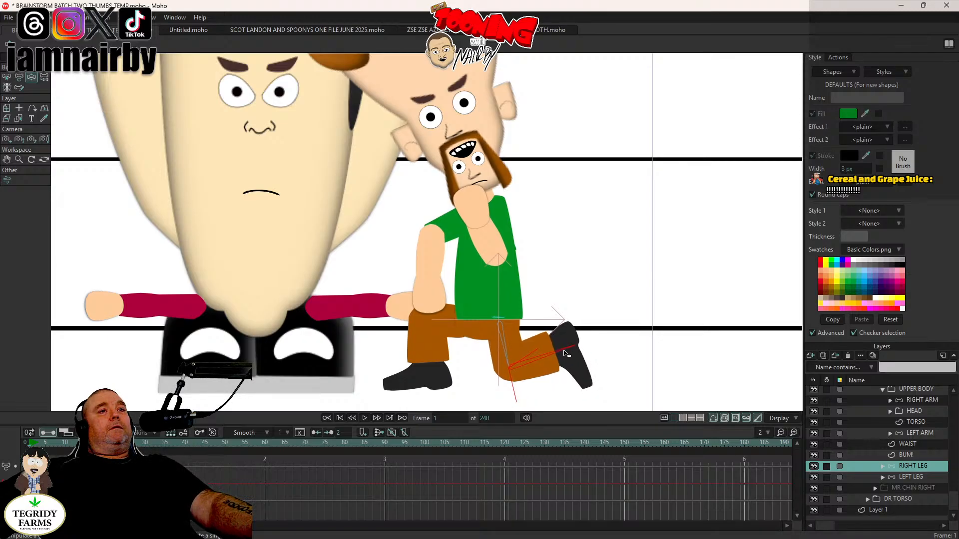
scroll(552, 287, down, 3)
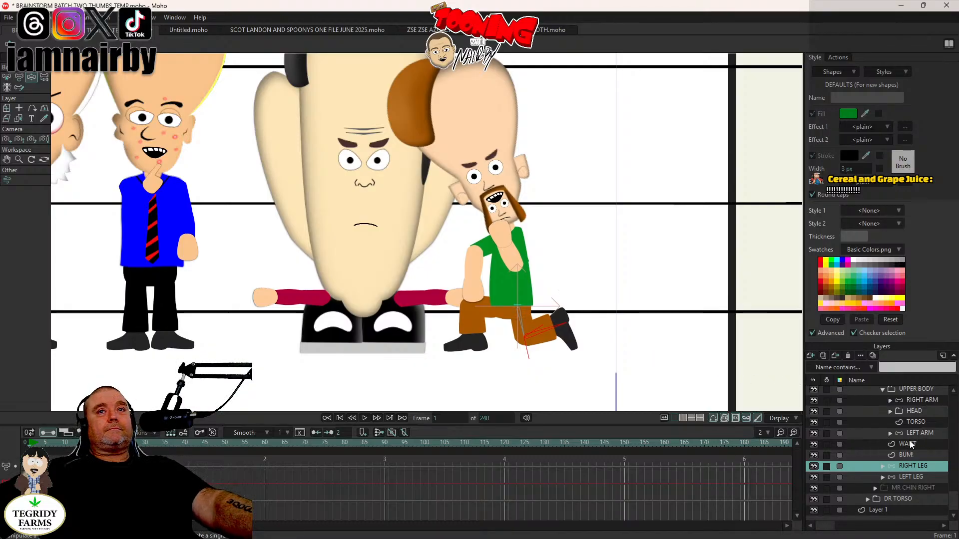
Step: Rotate the MR CHIN switch layer to -2.3° and nudge it slightly downward
scroll(916, 437, up, 2)
scroll(910, 440, up, 2)
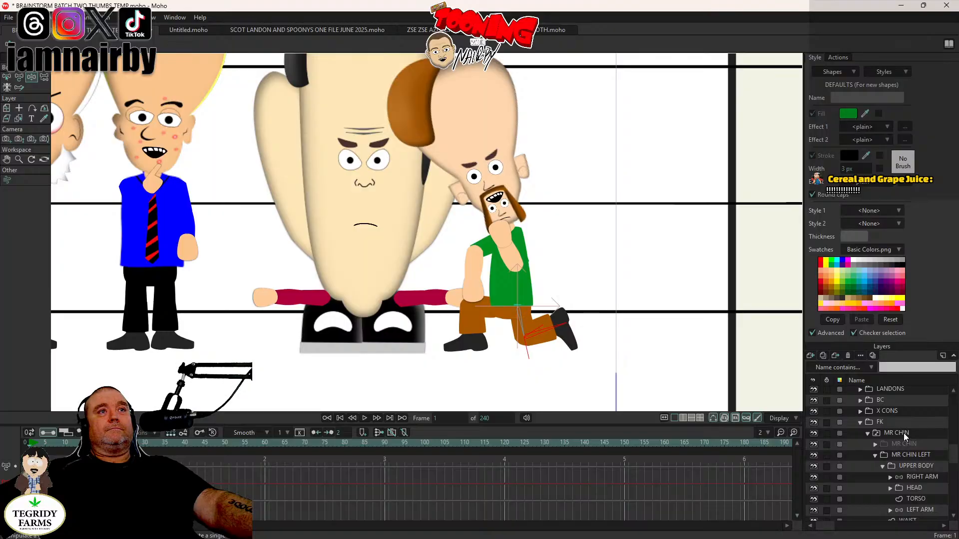
click(903, 433)
key(0)
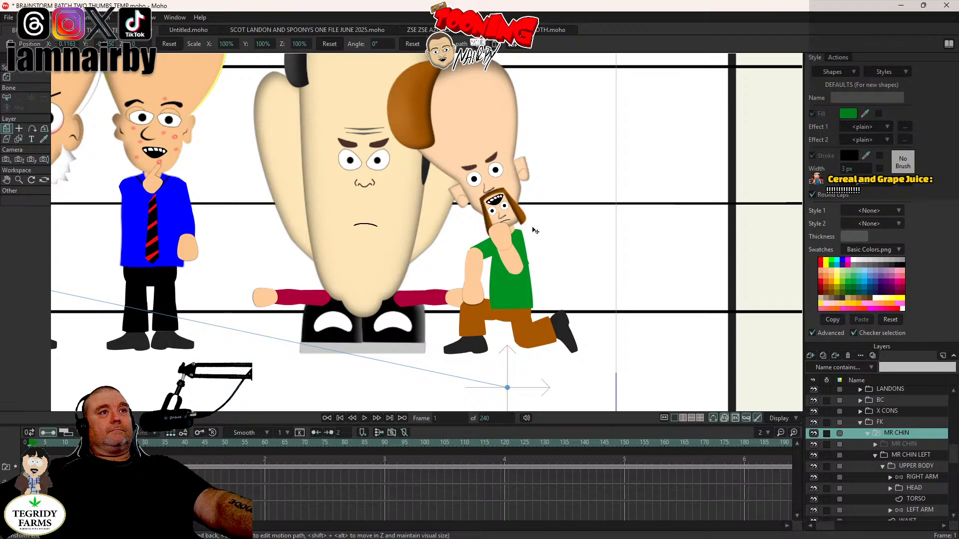
drag(608, 228, 611, 233)
drag(520, 257, 521, 261)
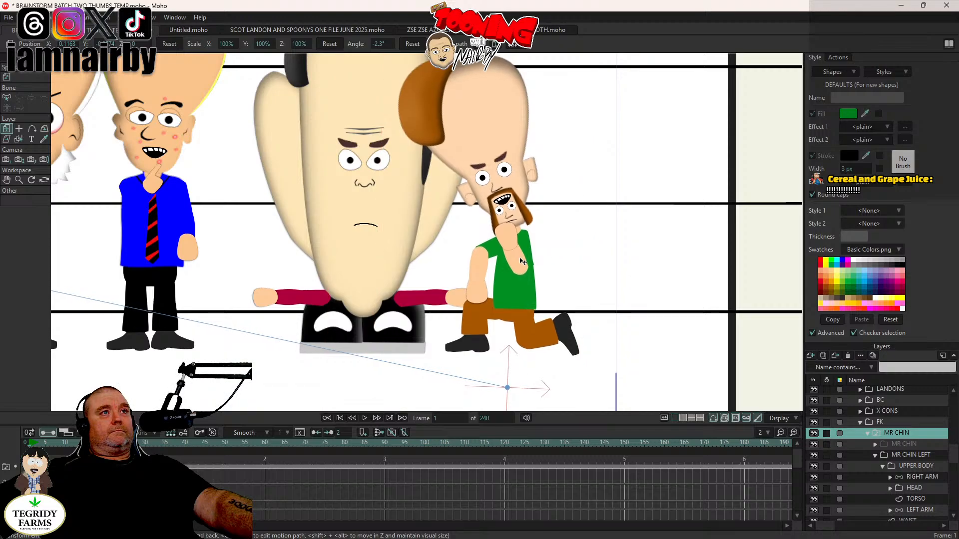
Step: Rotate the HEAD group of DR TORSO to 6.3° so it tilts away from the kneeling character
scroll(894, 449, down, 2)
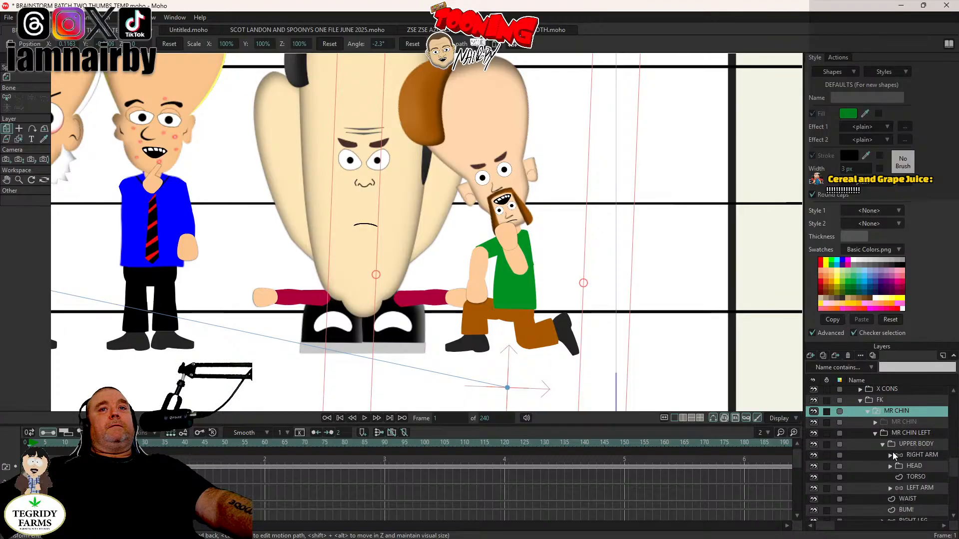
click(868, 412)
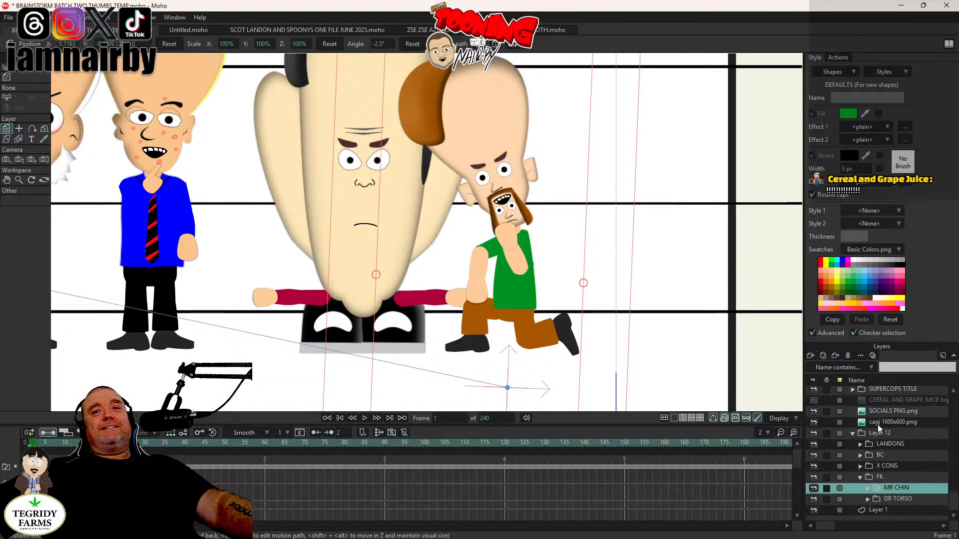
click(868, 499)
click(911, 488)
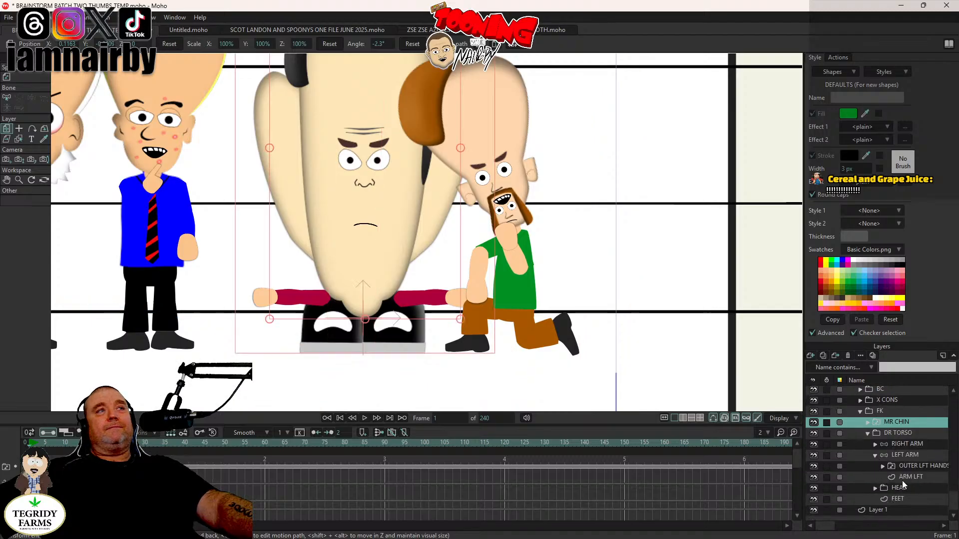
drag(487, 213, 477, 197)
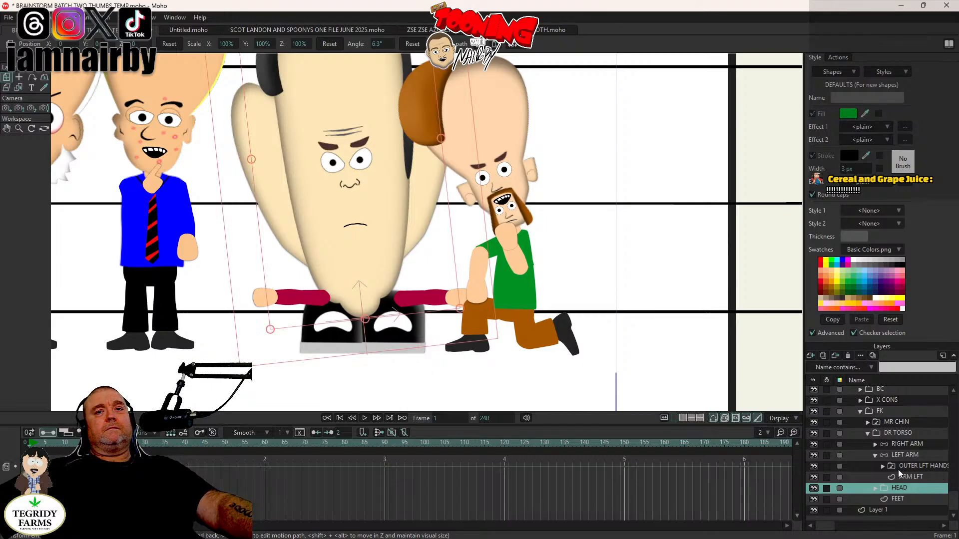
Step: Switch DR TORSO's mouth to a slightly open shape and shift both pupils toward the kneeling character
click(875, 488)
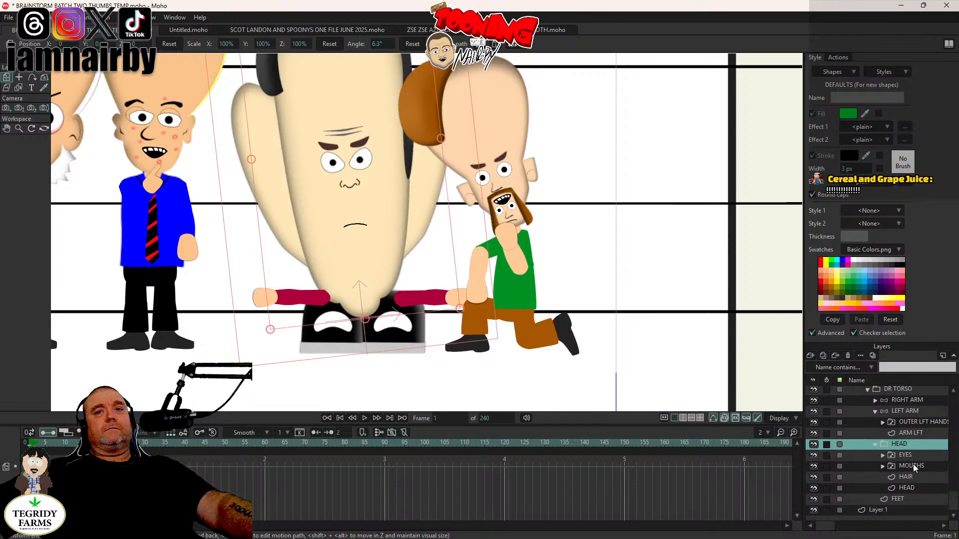
click(910, 470)
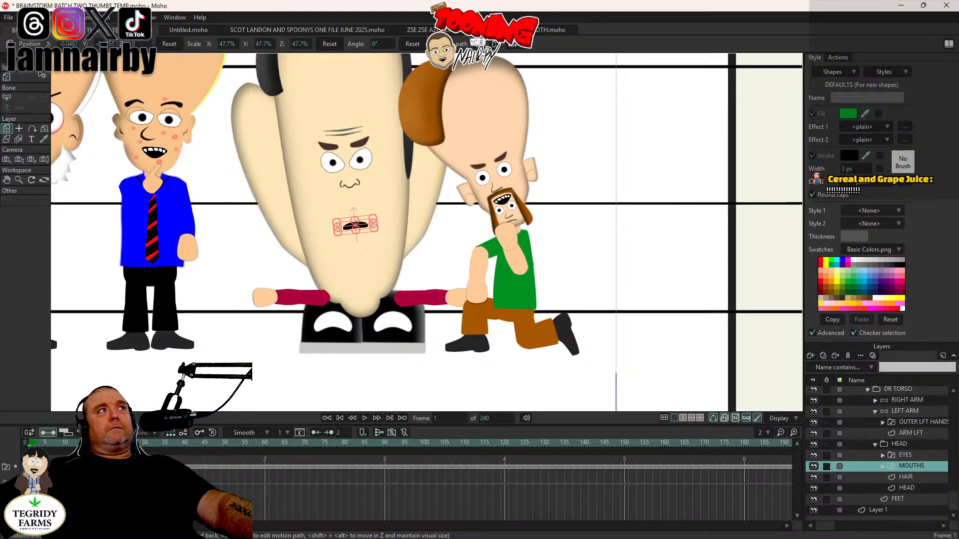
click(883, 455)
click(917, 468)
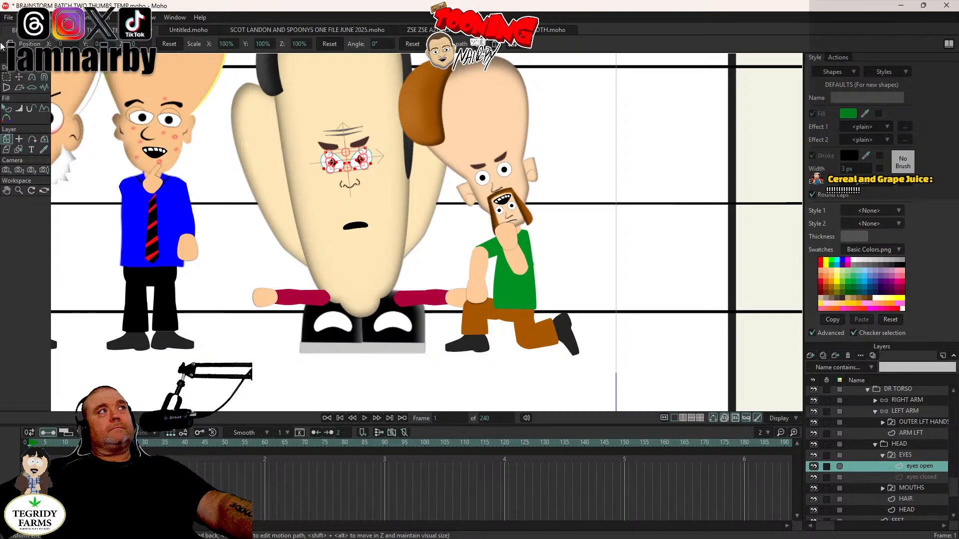
scroll(393, 176, up, 5)
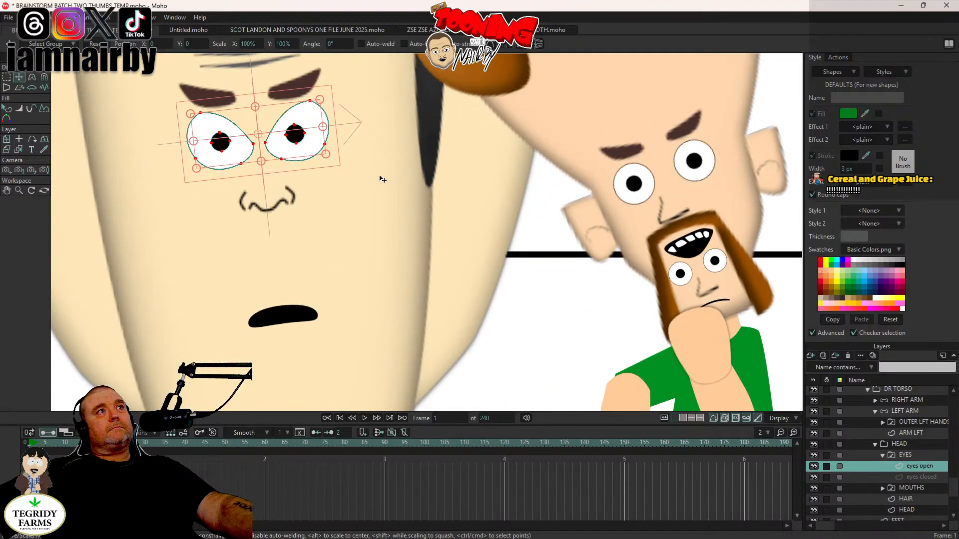
click(220, 141)
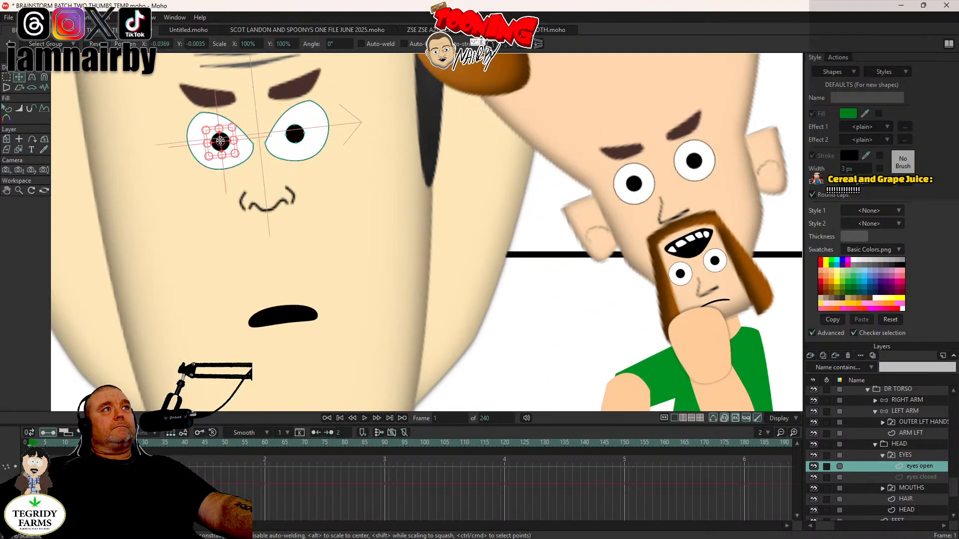
shift+click(300, 134)
drag(140, 229, 150, 232)
scroll(501, 278, down, 4)
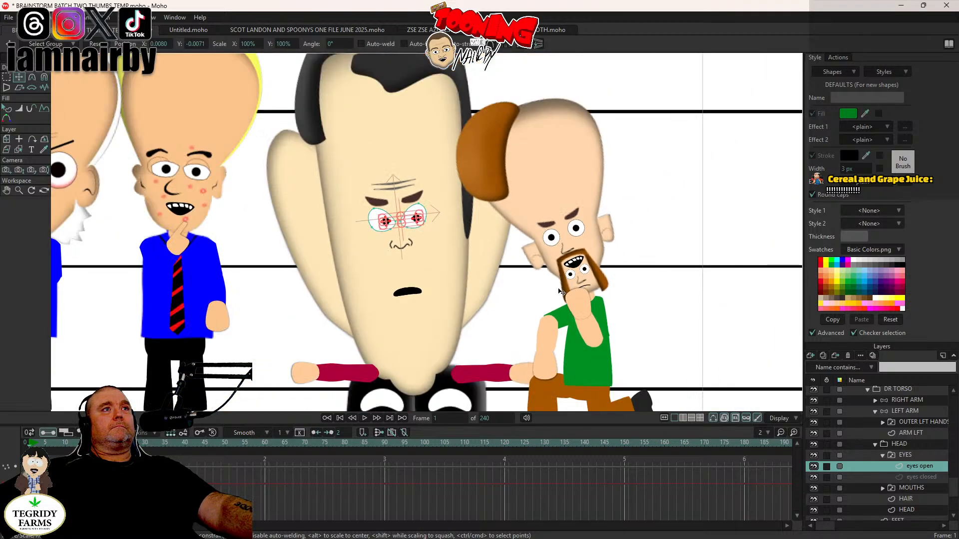
Step: Bend DR TORSO's right and left arms at the elbows so both hands hang down beside the shoes
drag(555, 289, 480, 247)
click(906, 400)
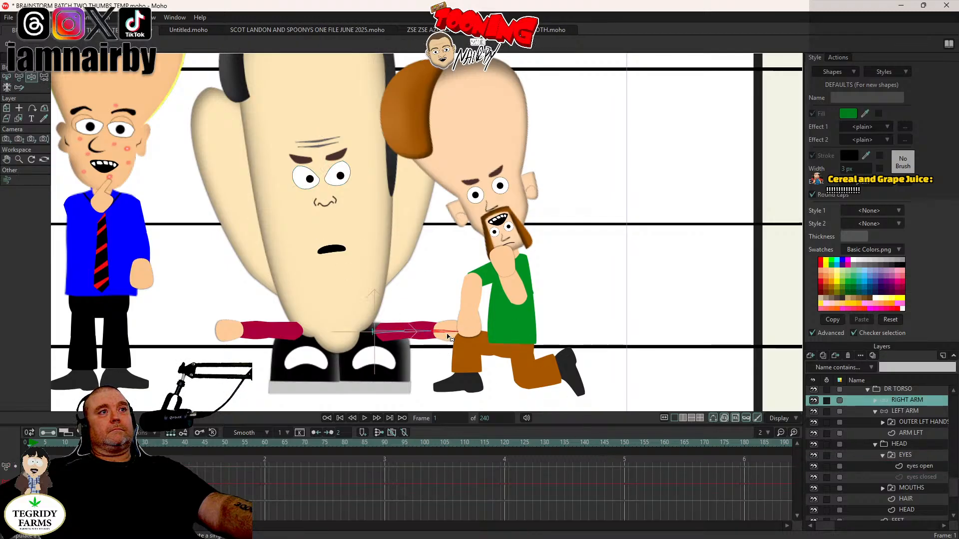
drag(448, 337, 408, 392)
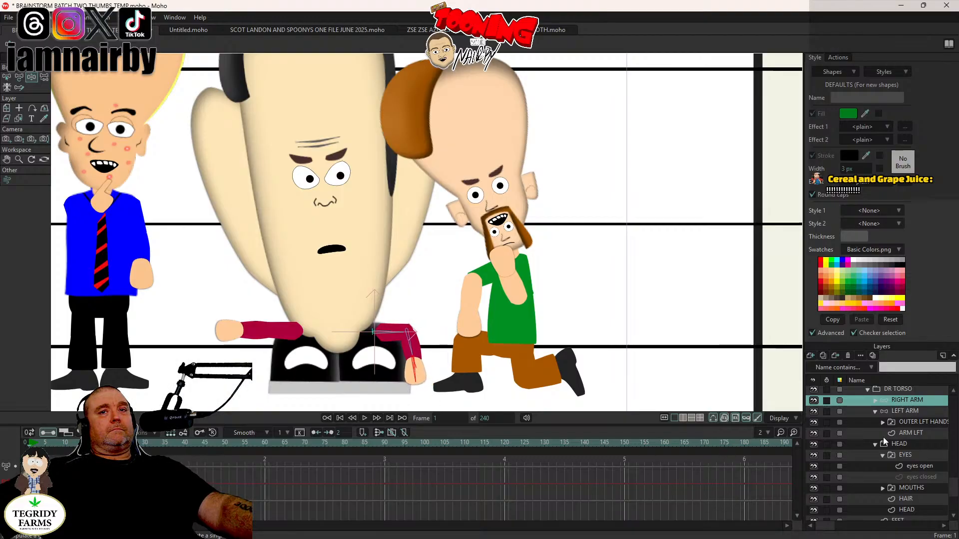
click(922, 412)
drag(227, 331, 268, 398)
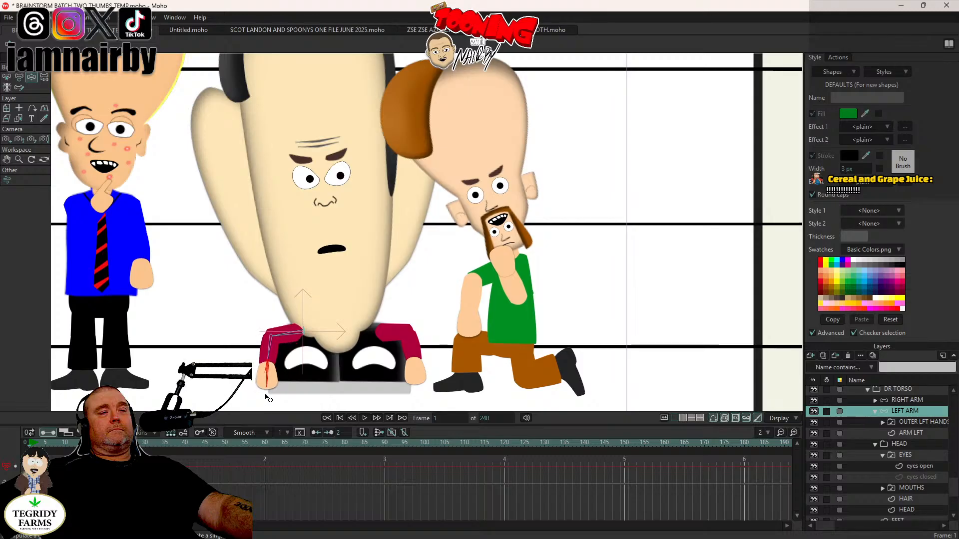
Step: Save the thumbnail project
scroll(315, 315, down, 4)
drag(337, 318, 533, 340)
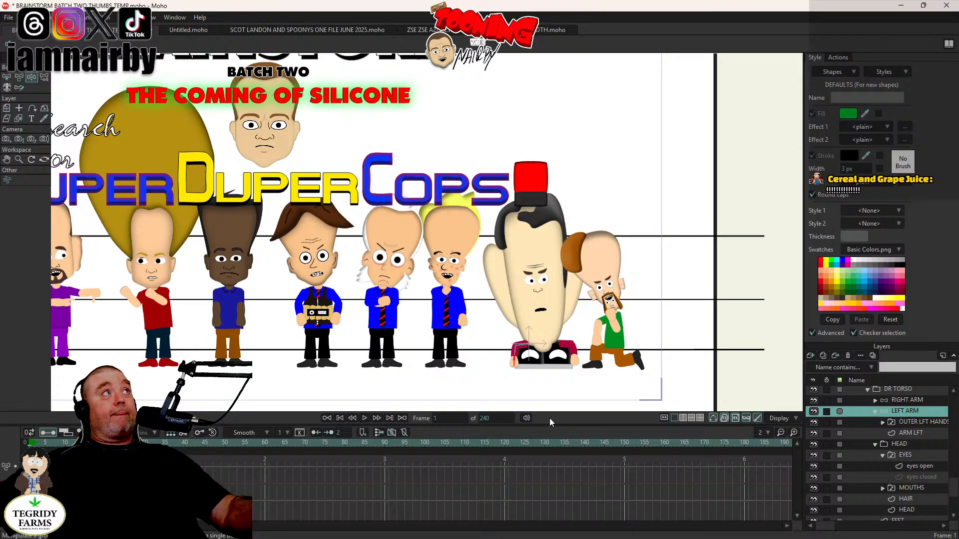
key(ctrl+s)
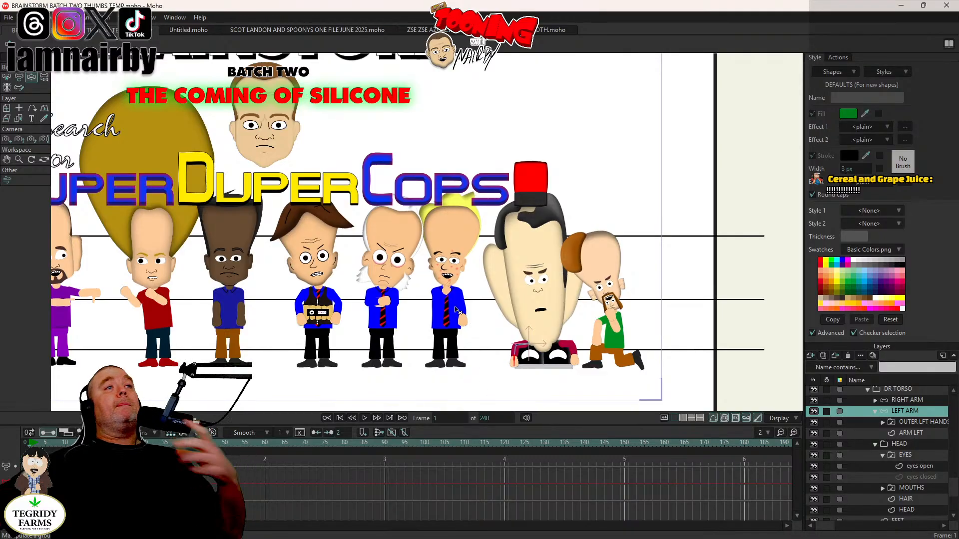
Step: Rotate the HEAD group of LUIGI in the BC group to 5.7° so it tilts toward the character in red
scroll(320, 264, down, 1)
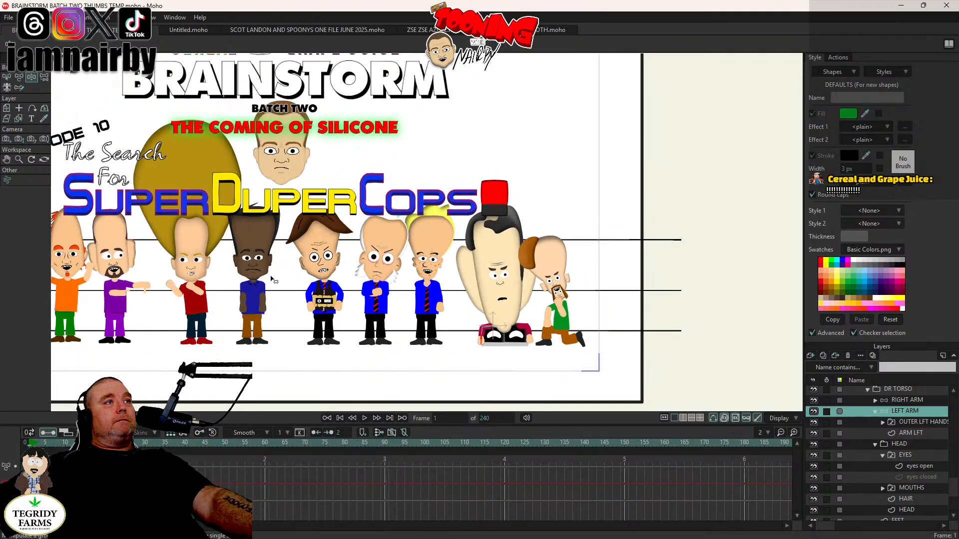
drag(245, 273, 323, 286)
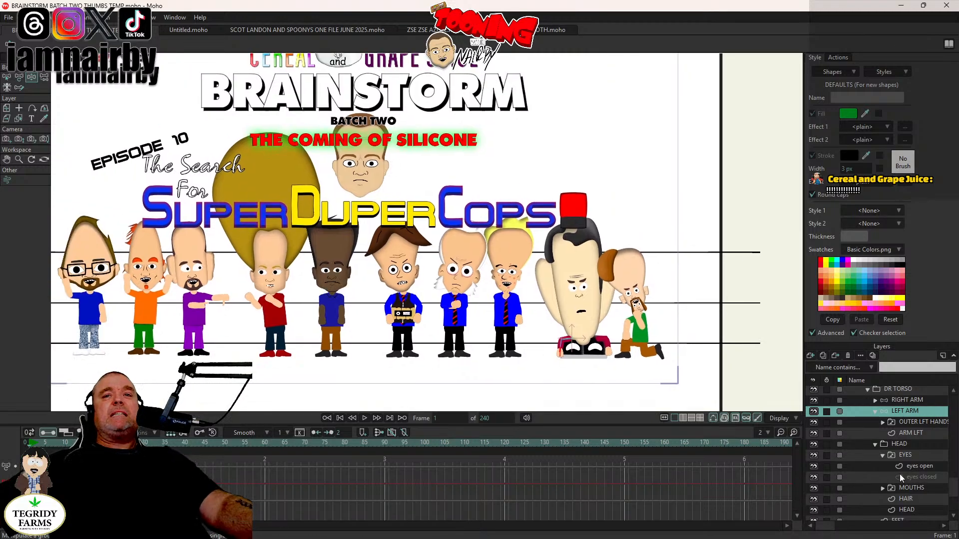
scroll(859, 434, up, 2)
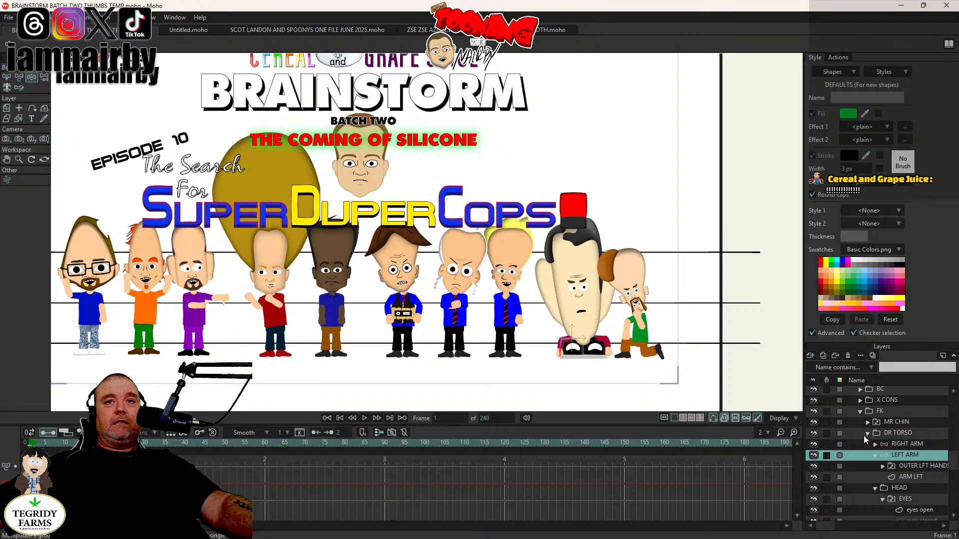
click(865, 435)
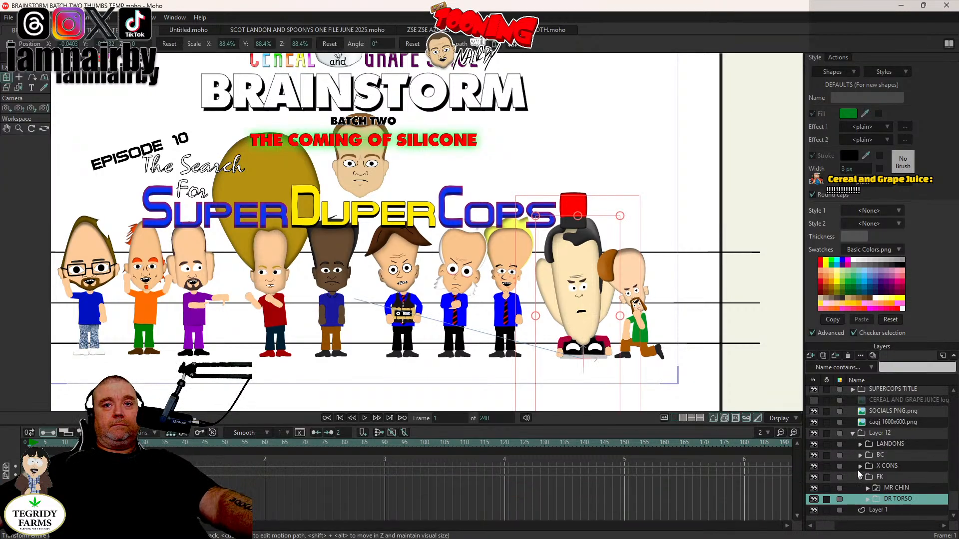
click(859, 455)
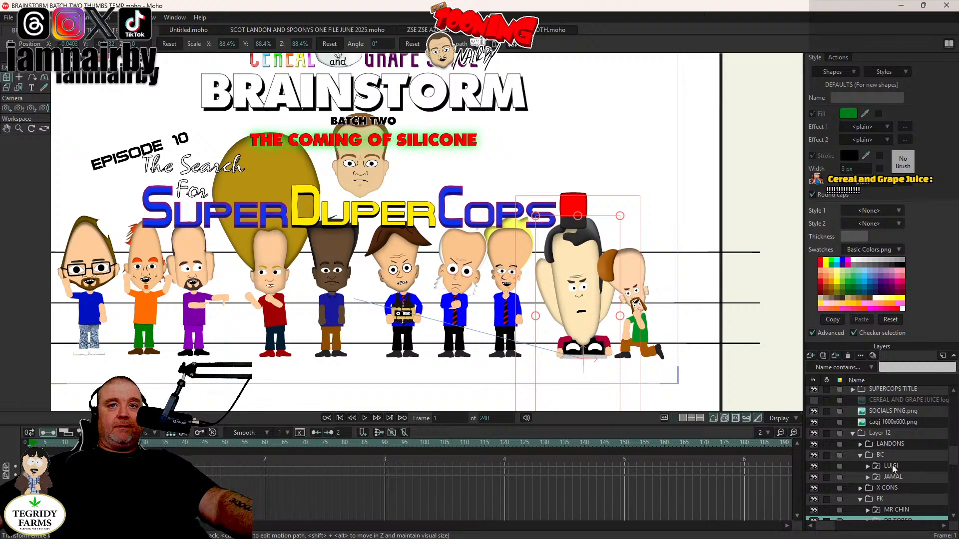
click(873, 466)
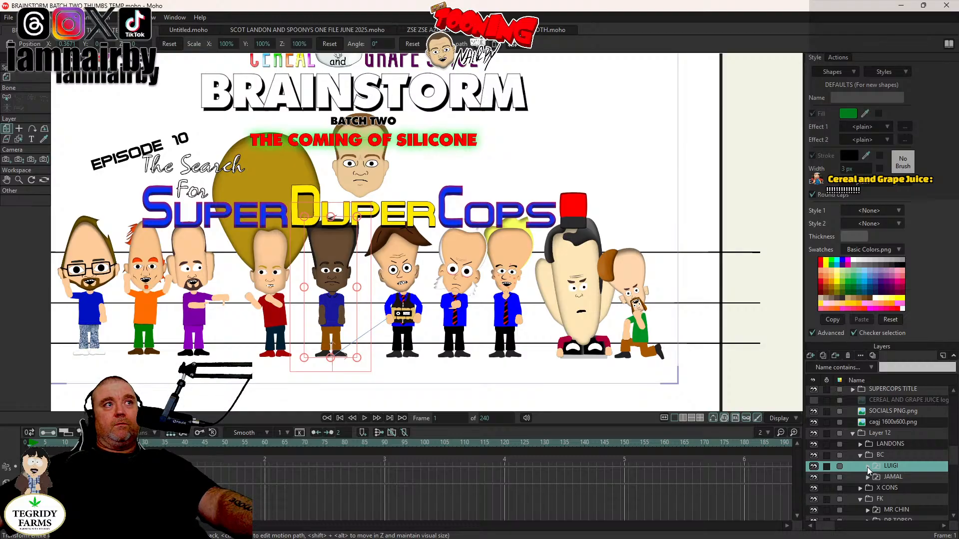
click(867, 466)
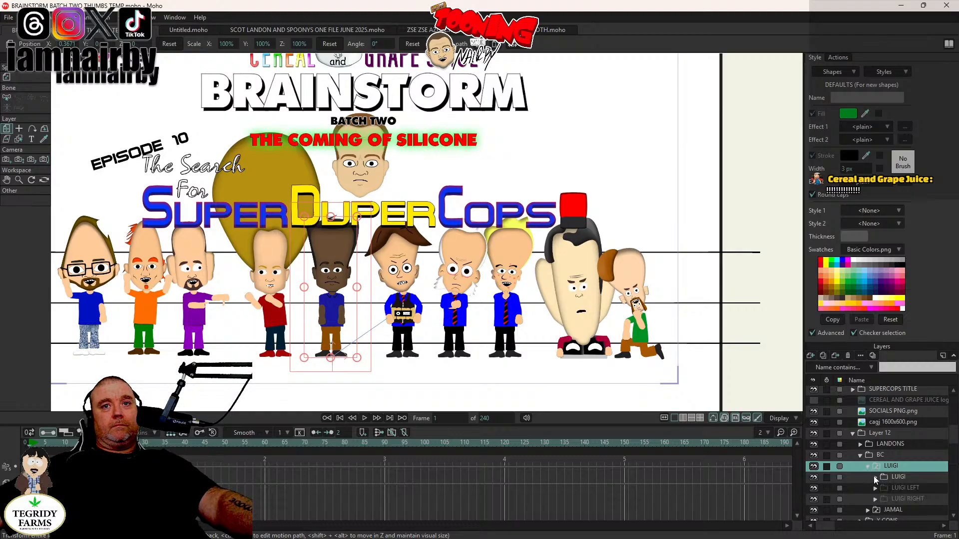
click(875, 477)
scroll(885, 486, down, 1)
click(882, 466)
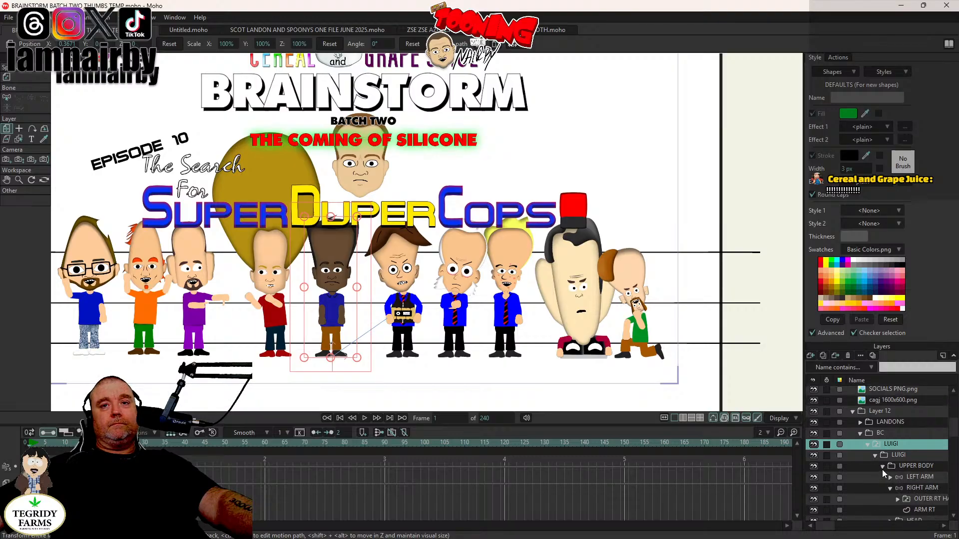
scroll(922, 495, down, 3)
click(919, 466)
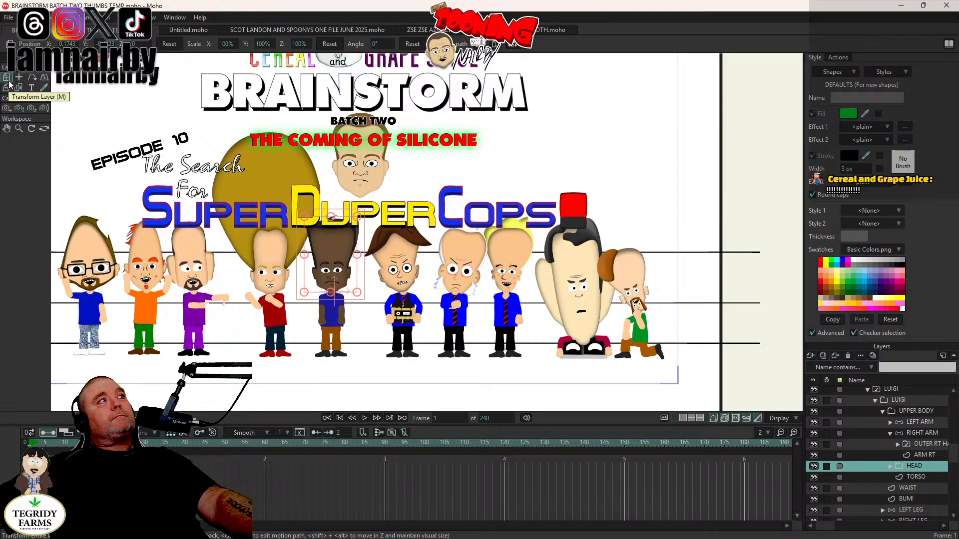
scroll(356, 274, up, 2)
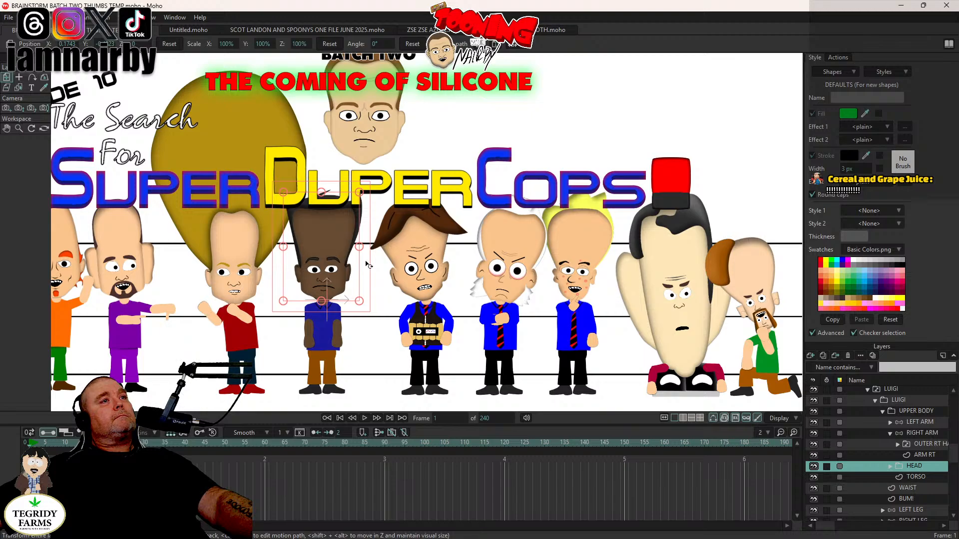
drag(366, 262, 367, 267)
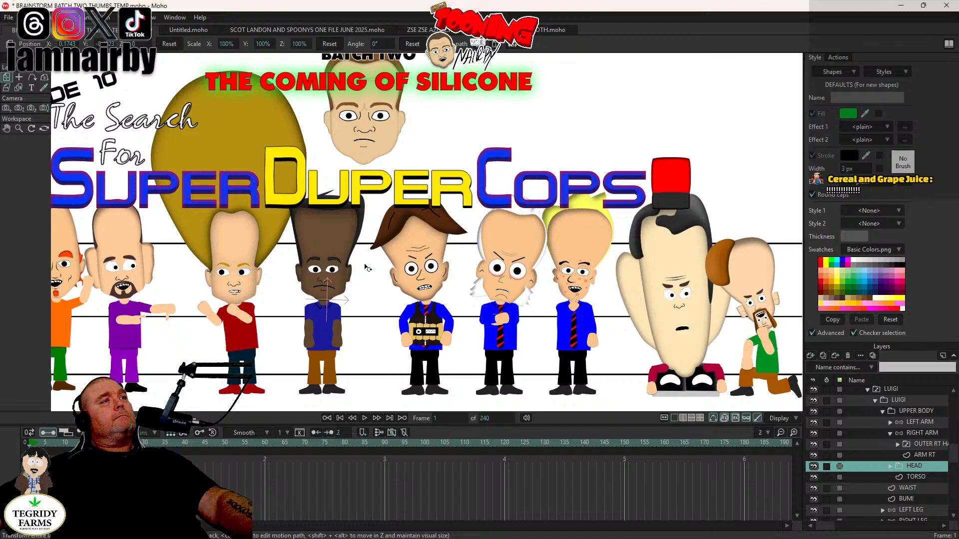
drag(366, 268, 359, 265)
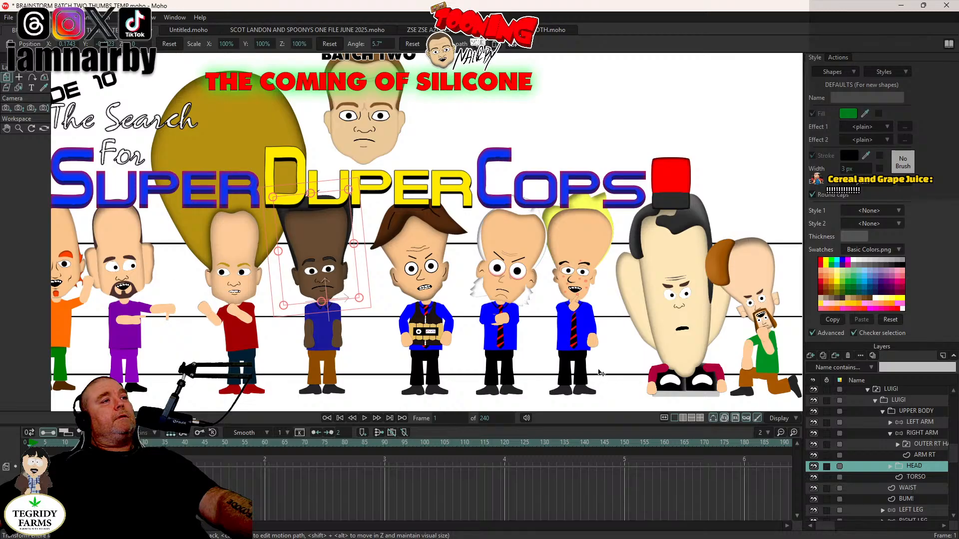
Step: Switch the MOUTHS layer in LUIGI's HEAD group to the wide-open, toothy "mouth" shape
click(890, 466)
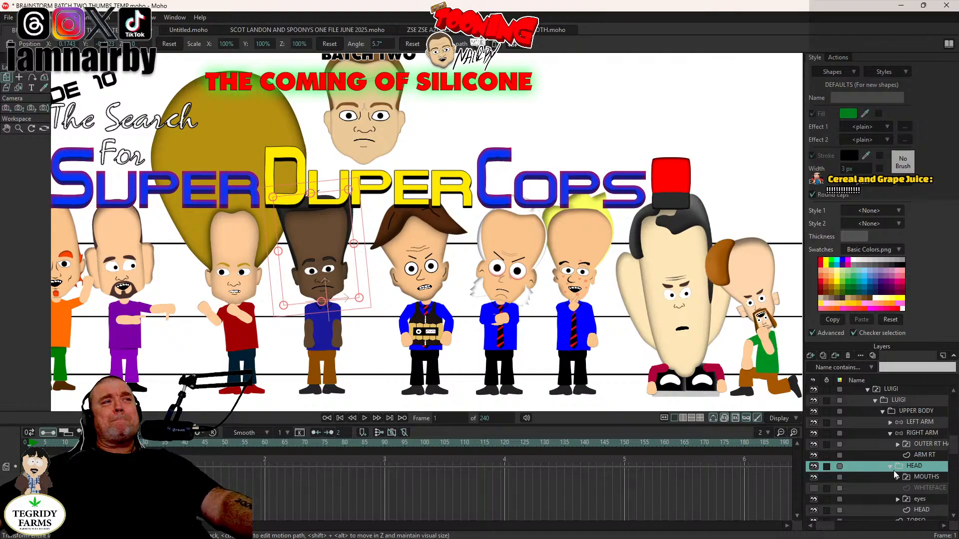
click(898, 499)
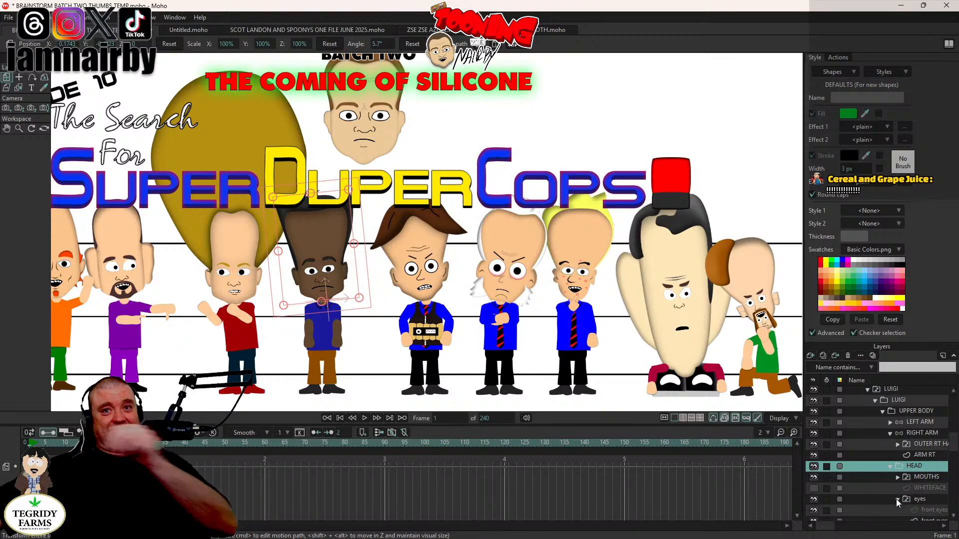
scroll(914, 497, down, 2)
click(934, 478)
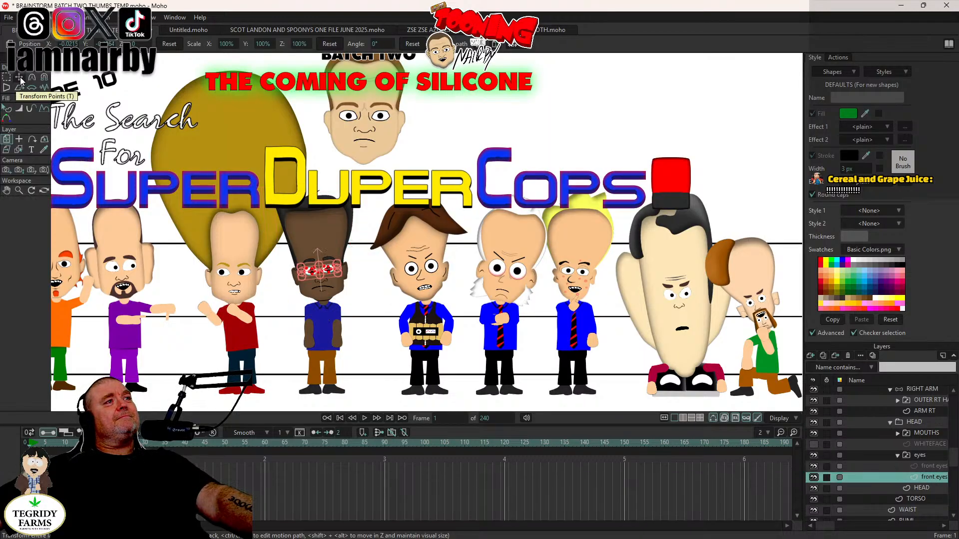
click(898, 456)
click(915, 434)
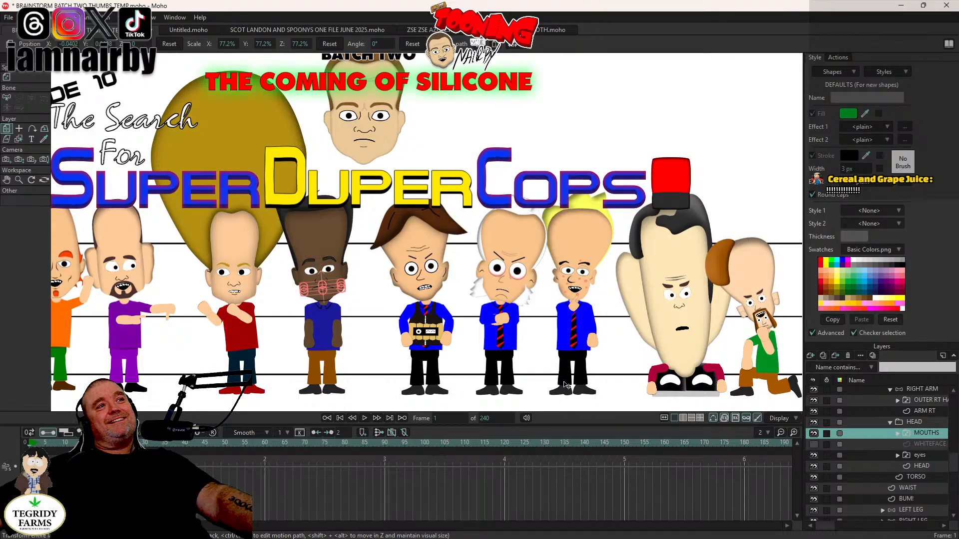
right_click(933, 435)
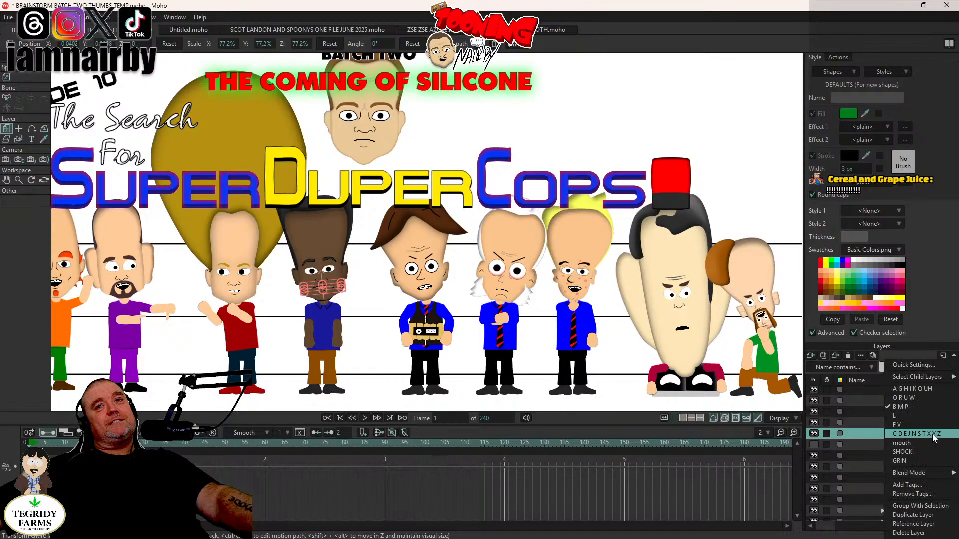
click(904, 443)
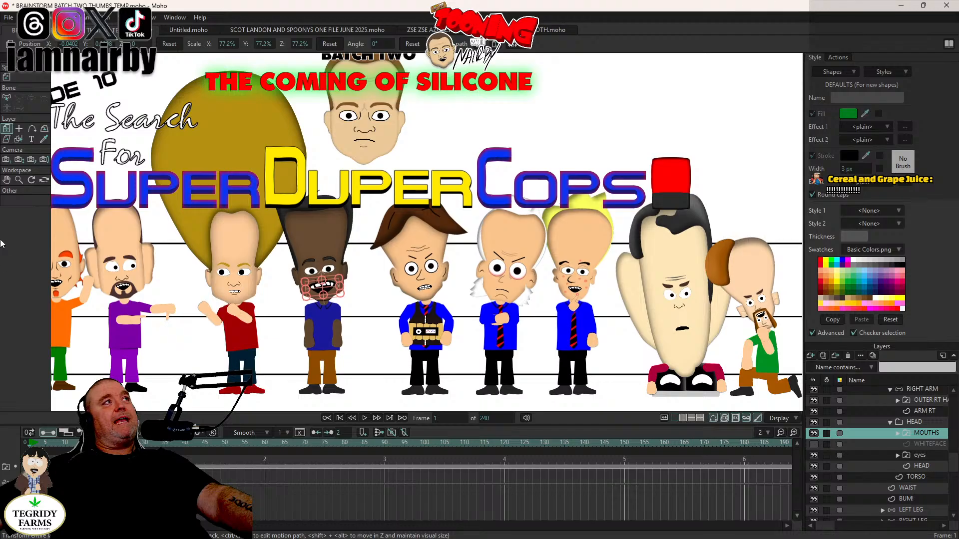
scroll(225, 257, up, 5)
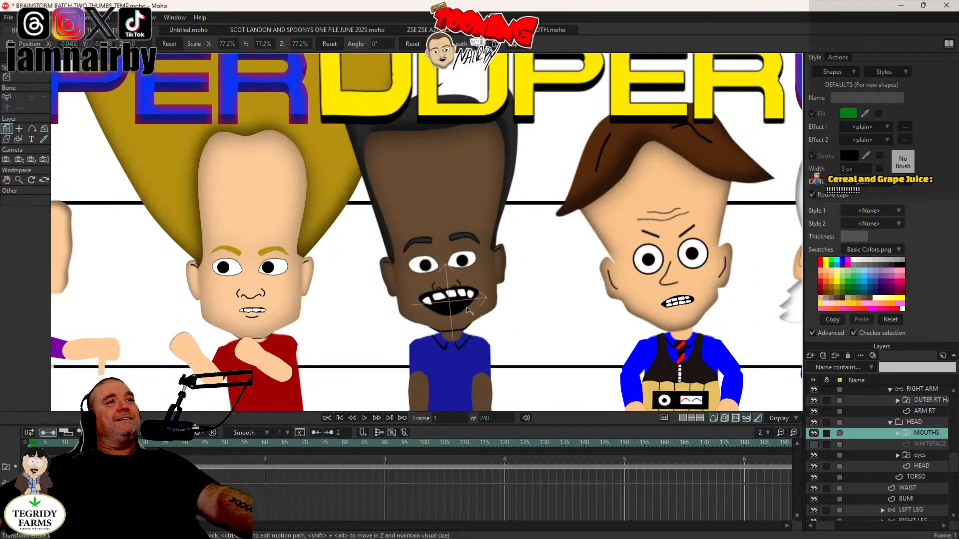
Step: Shrink the mouth of the character in the dark blue shirt to 38.3% and slightly adjust the tilt of both eyebrows on his HEAD layer
drag(466, 308, 458, 305)
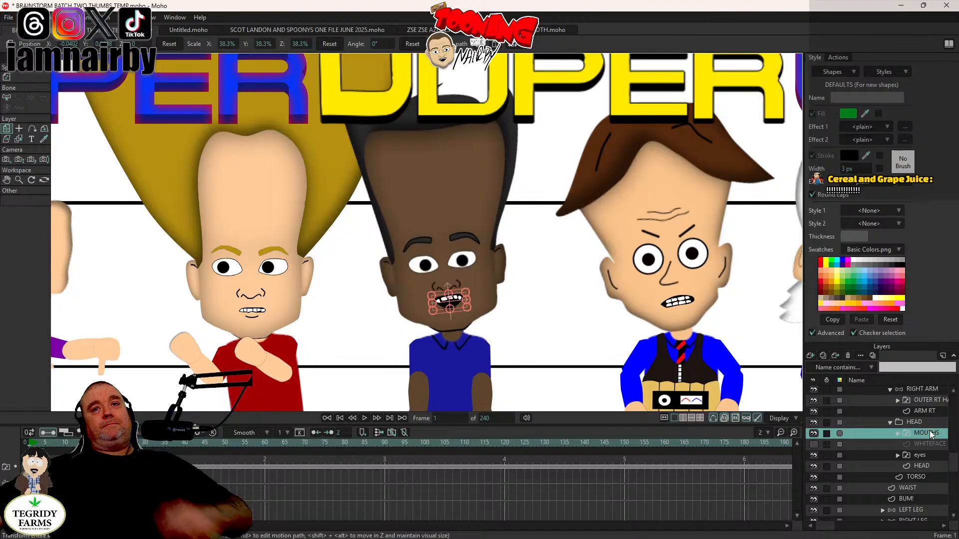
click(915, 465)
click(19, 77)
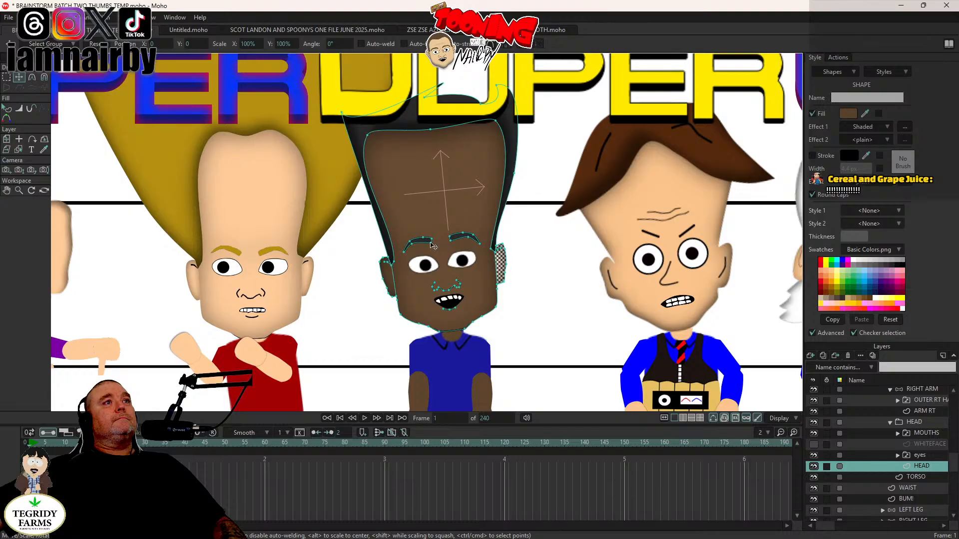
scroll(442, 248, up, 3)
double_click(415, 237)
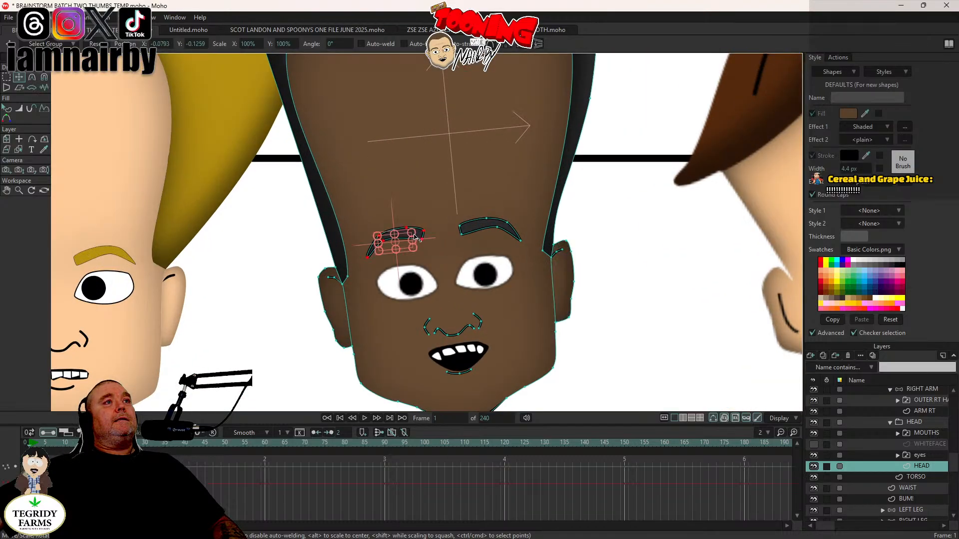
scroll(414, 253, up, 3)
drag(451, 251, 450, 262)
double_click(551, 209)
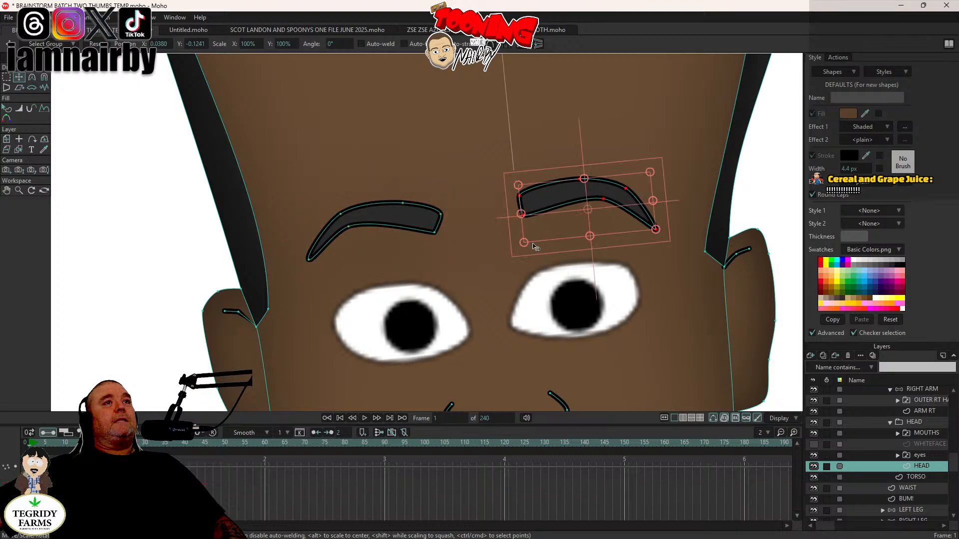
mouse_move(537, 248)
mouse_down()
mouse_move(542, 265)
mouse_move(543, 256)
mouse_up()
scroll(543, 256, down, 5)
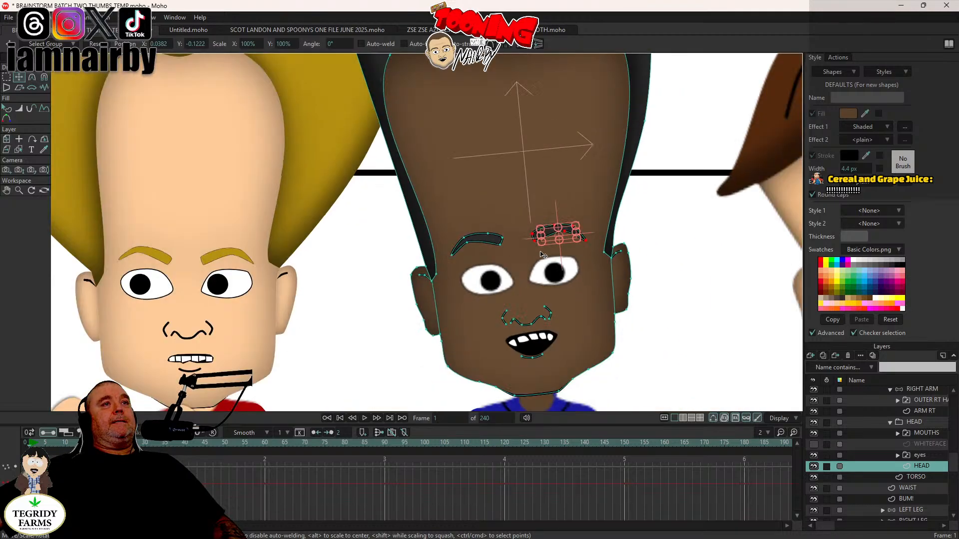
scroll(634, 304, down, 3)
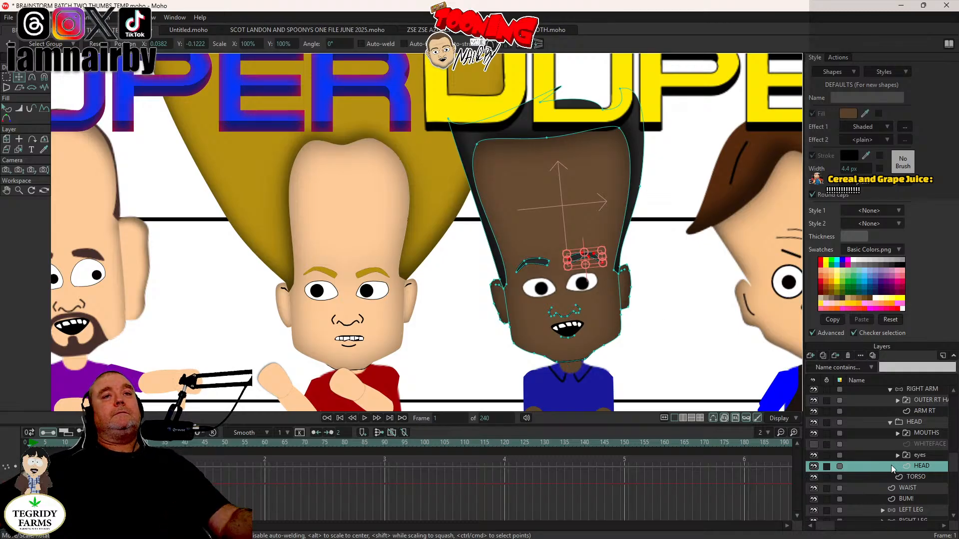
Step: Pose the LUIGI character's RIGHT ARM and LEFT ARM bones so both elbows bend outward with the hands near the waist
scroll(916, 424, up, 1)
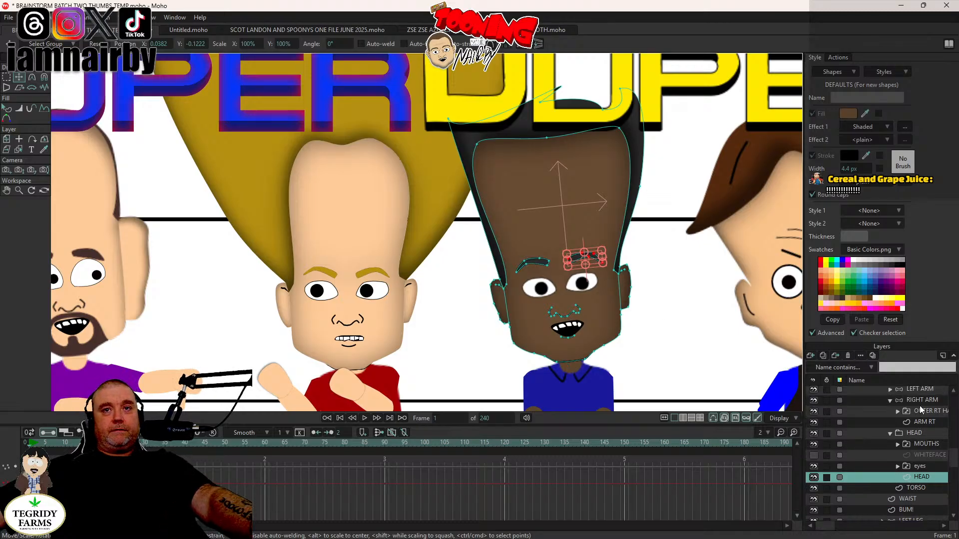
click(890, 401)
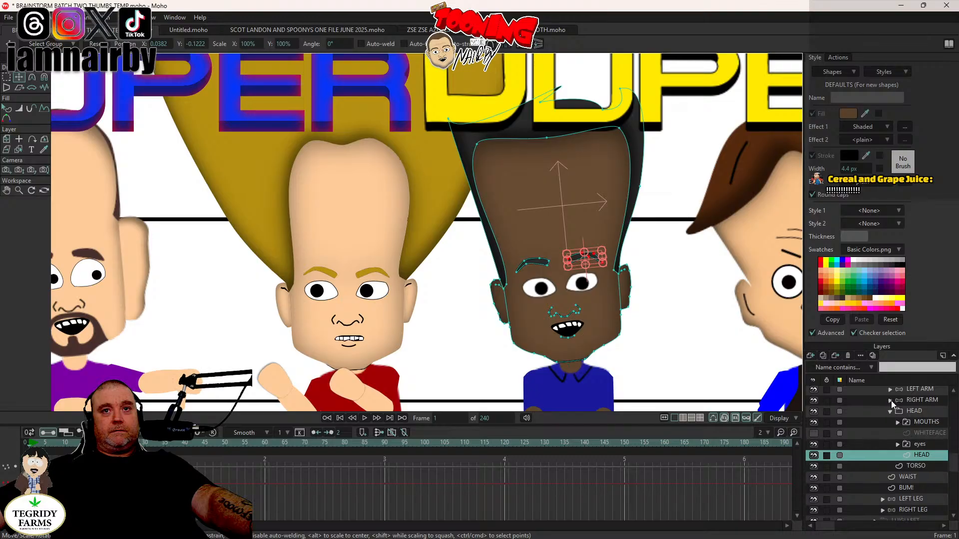
click(922, 400)
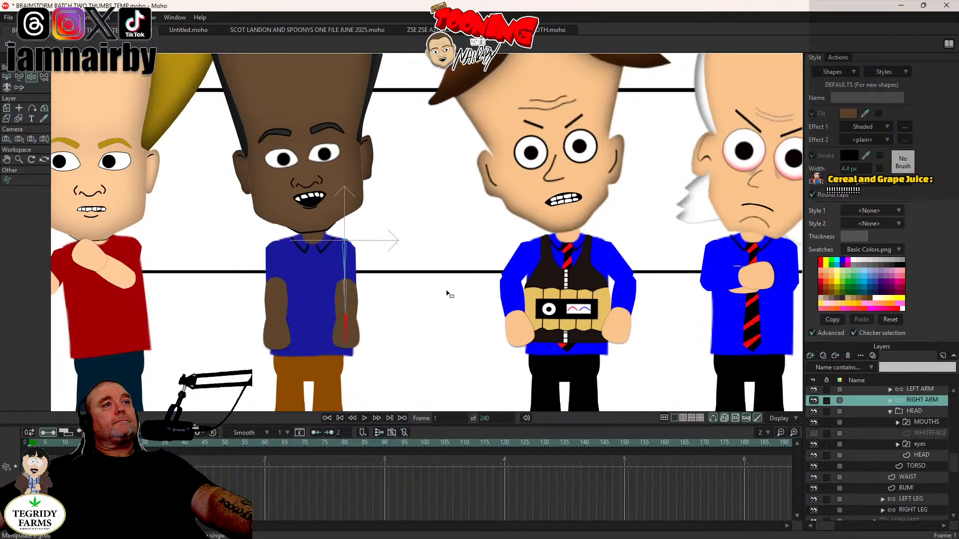
mouse_move(333, 338)
mouse_down()
mouse_move(413, 368)
mouse_move(375, 369)
mouse_move(384, 358)
mouse_up()
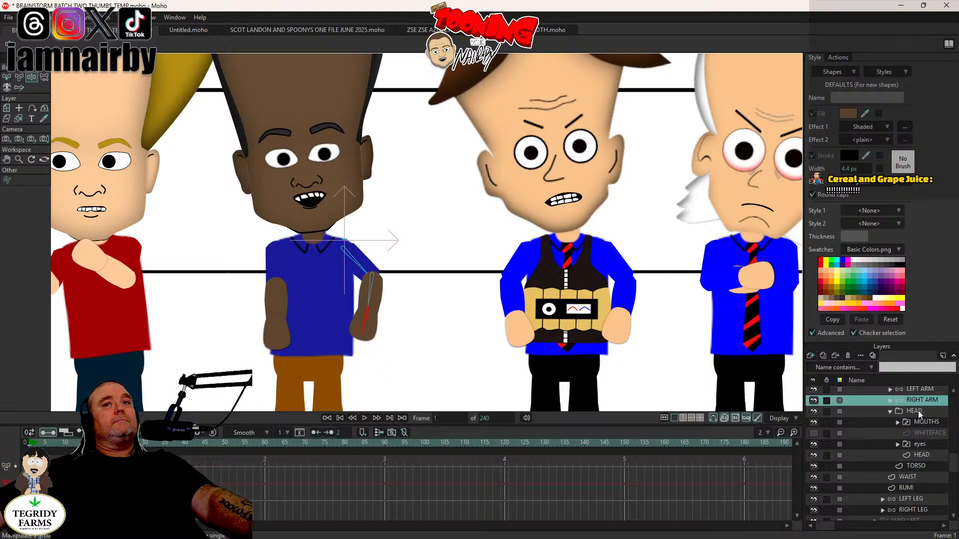
click(917, 393)
mouse_move(273, 335)
mouse_down()
mouse_move(227, 338)
mouse_move(263, 320)
mouse_up()
Step: Rotate LUIGI's UPPER BODY group to 2.5°, collapse the BC group and save the project
scroll(937, 429, up, 3)
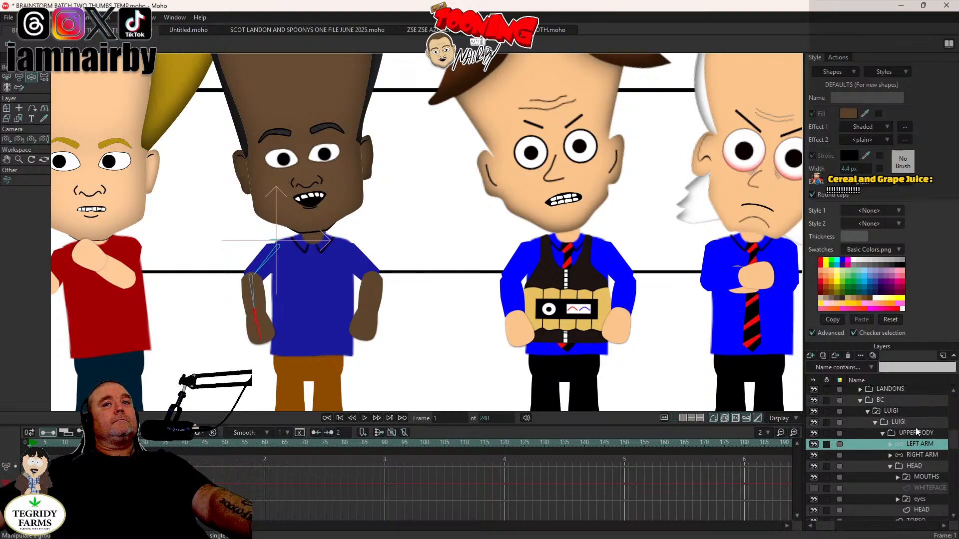
click(916, 432)
scroll(434, 257, down, 2)
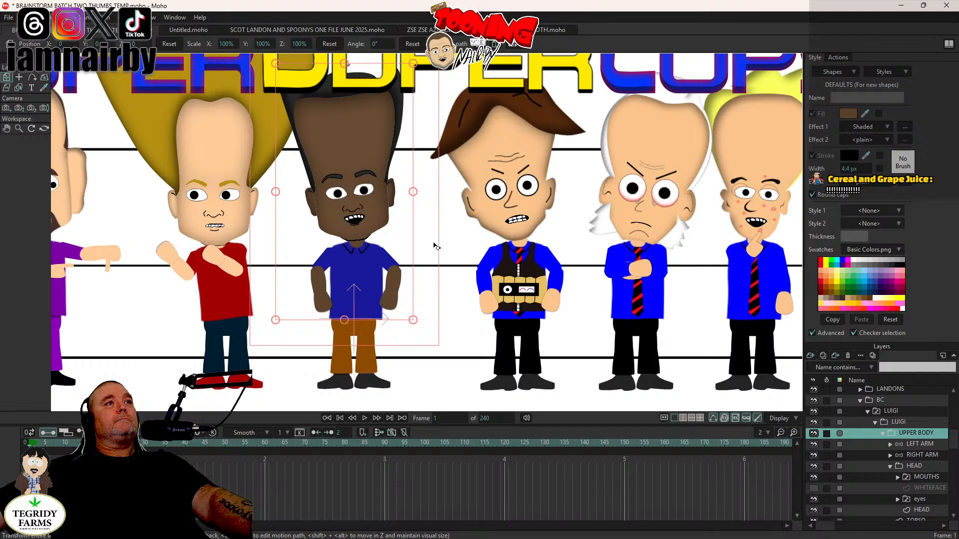
drag(436, 246, 434, 239)
scroll(440, 239, down, 3)
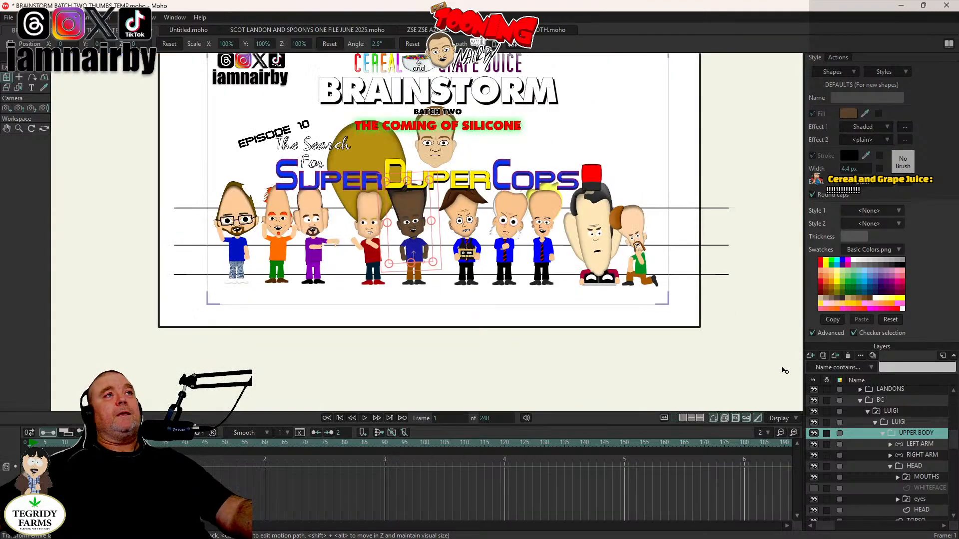
click(860, 402)
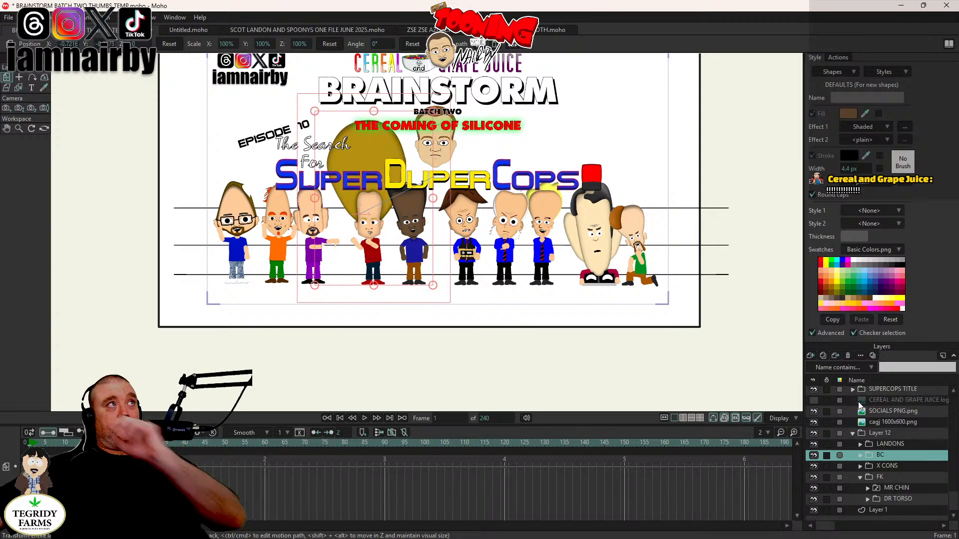
key(ctrl+s)
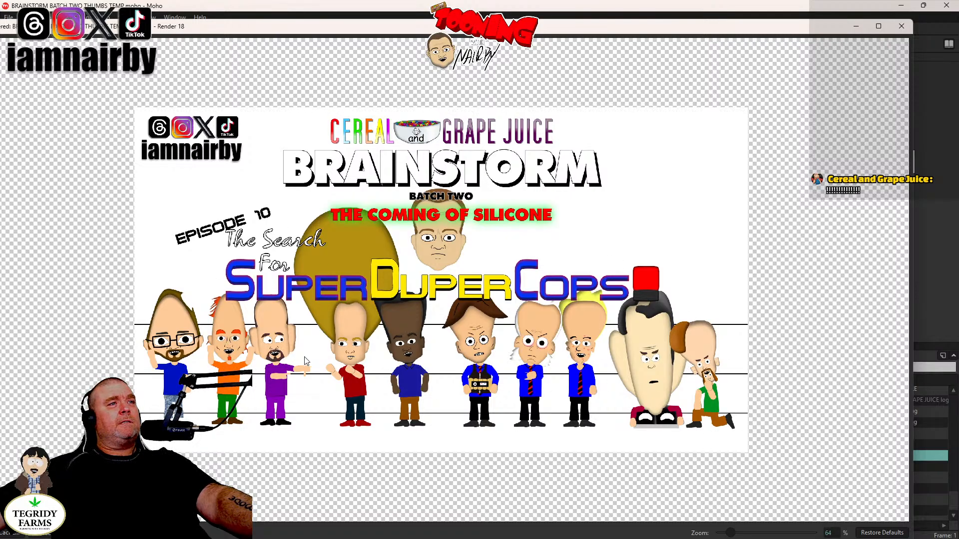
Step: Examine the rendered frame at 100% zoom, checking the character lineup and titles, and close the render
click(867, 533)
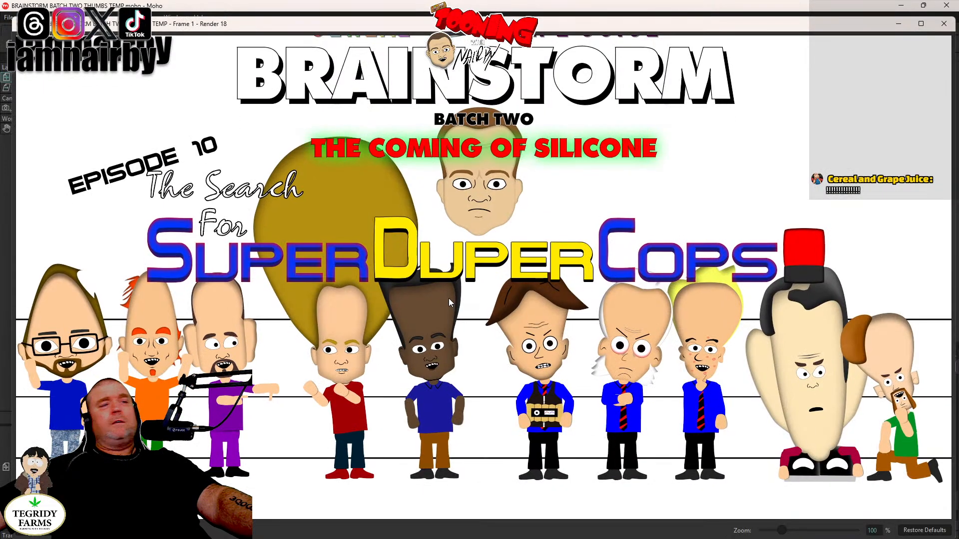
drag(478, 296, 365, 283)
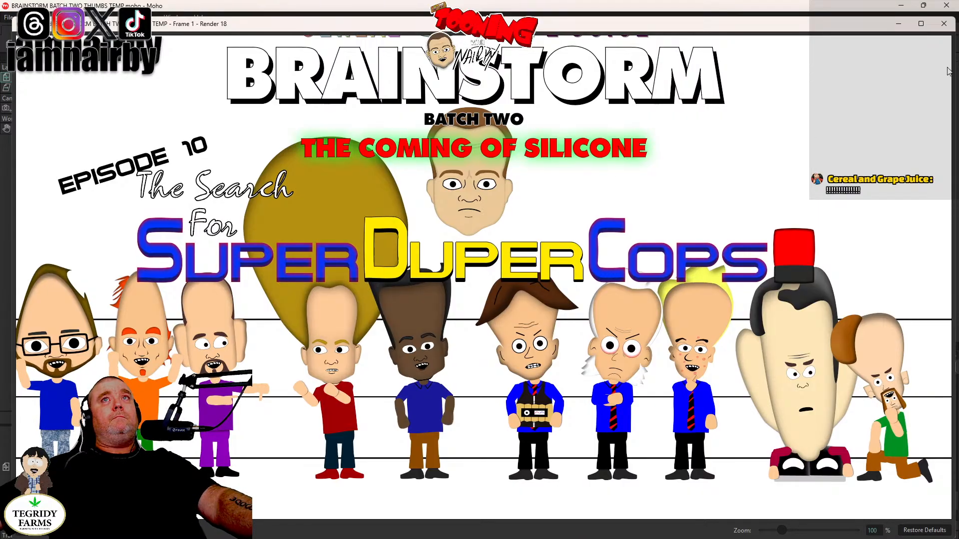
click(945, 24)
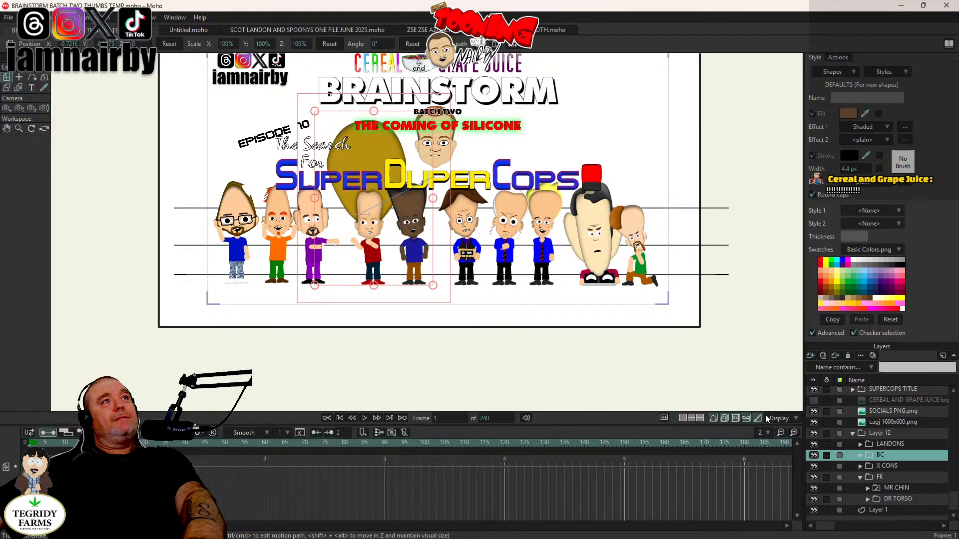
Step: At frame 8, shrink the SUPERCOPS TITLE group to 69.6%, place it over the right half of the lineup and rotate it to -12.8°
click(853, 435)
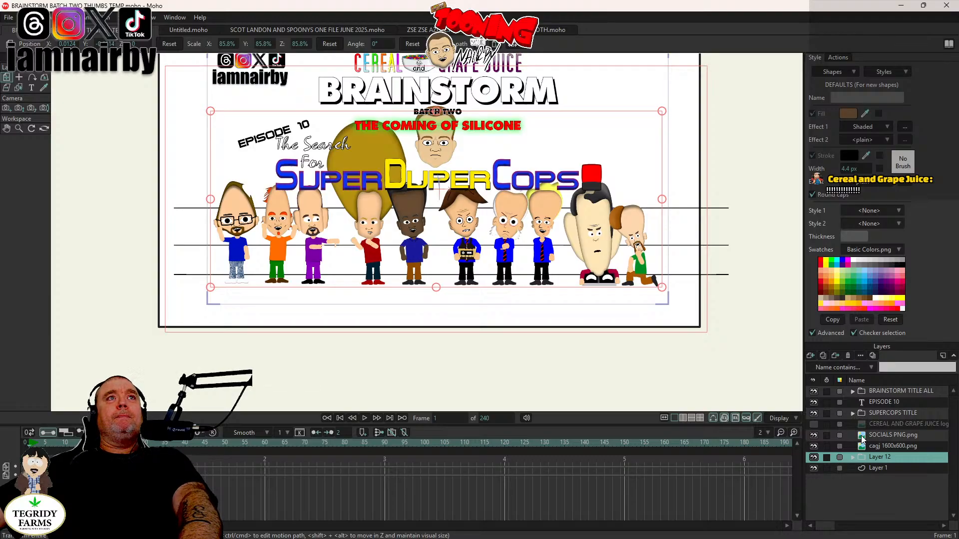
drag(511, 208, 504, 298)
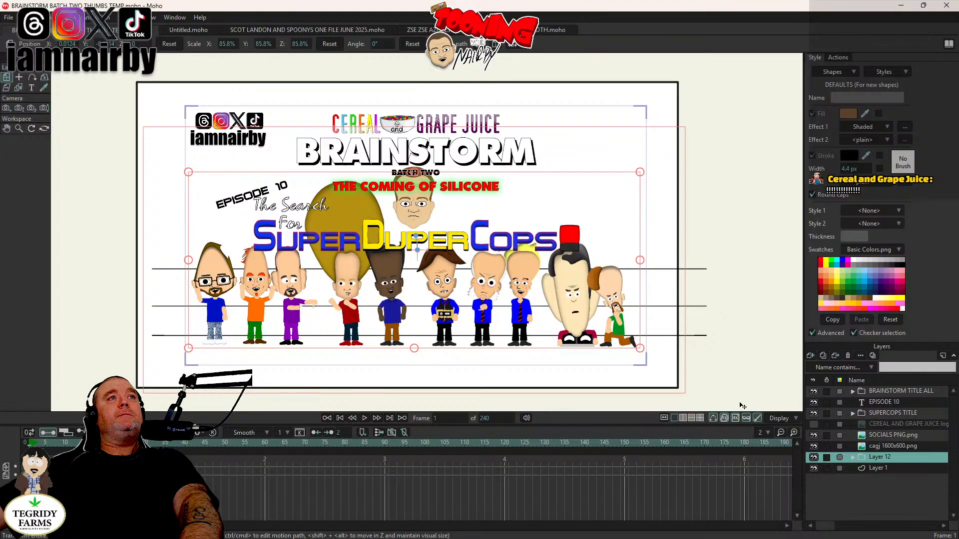
click(898, 412)
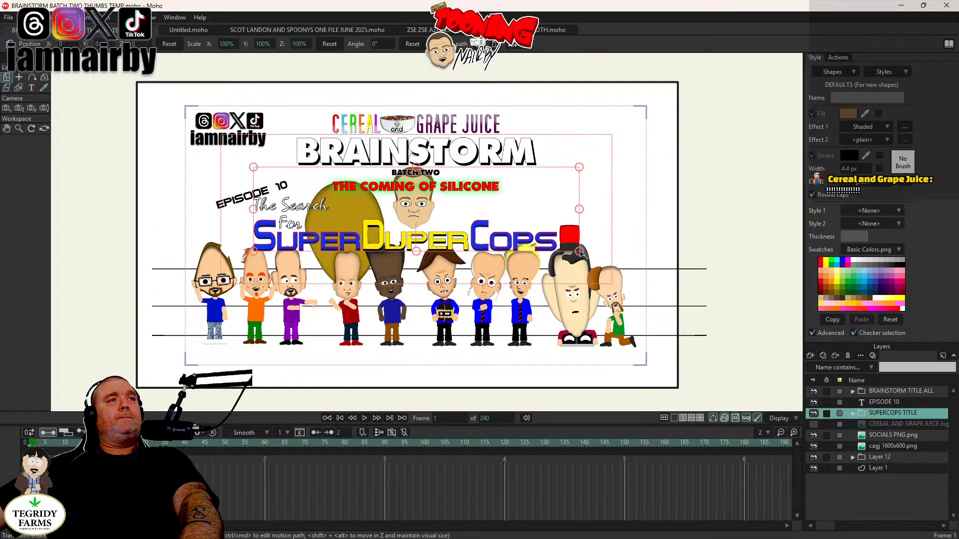
key(Right)
key(Right)
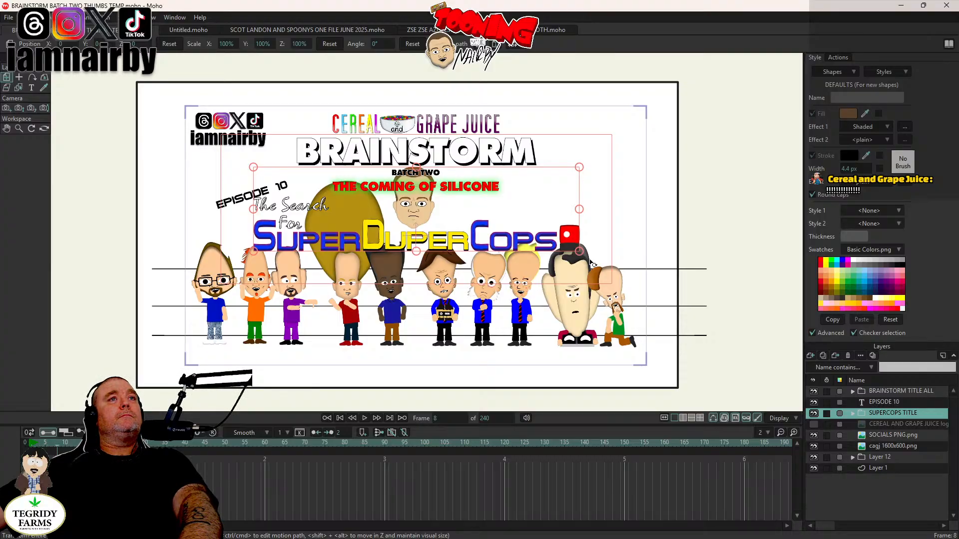
drag(579, 251, 712, 214)
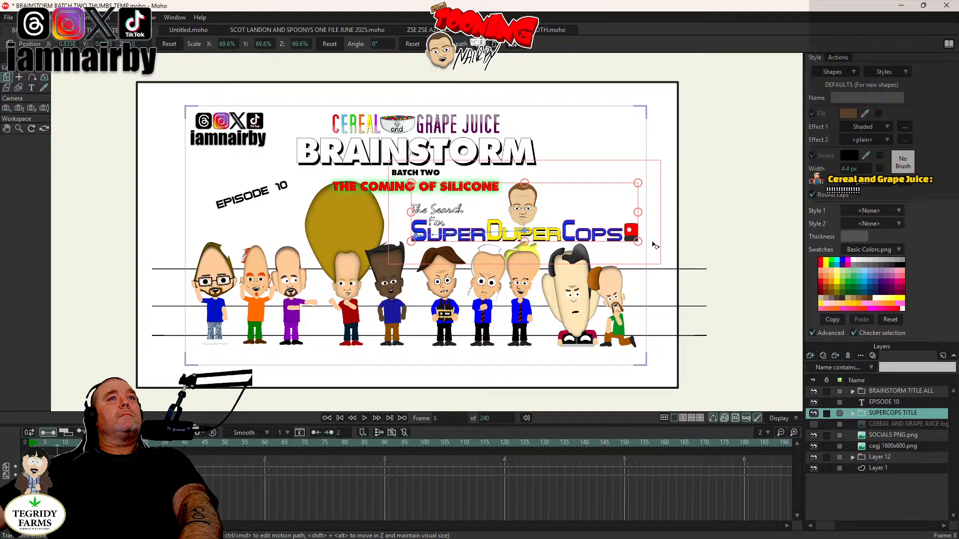
mouse_move(653, 265)
mouse_down()
mouse_move(658, 211)
mouse_move(660, 273)
mouse_move(657, 201)
mouse_move(659, 273)
mouse_up()
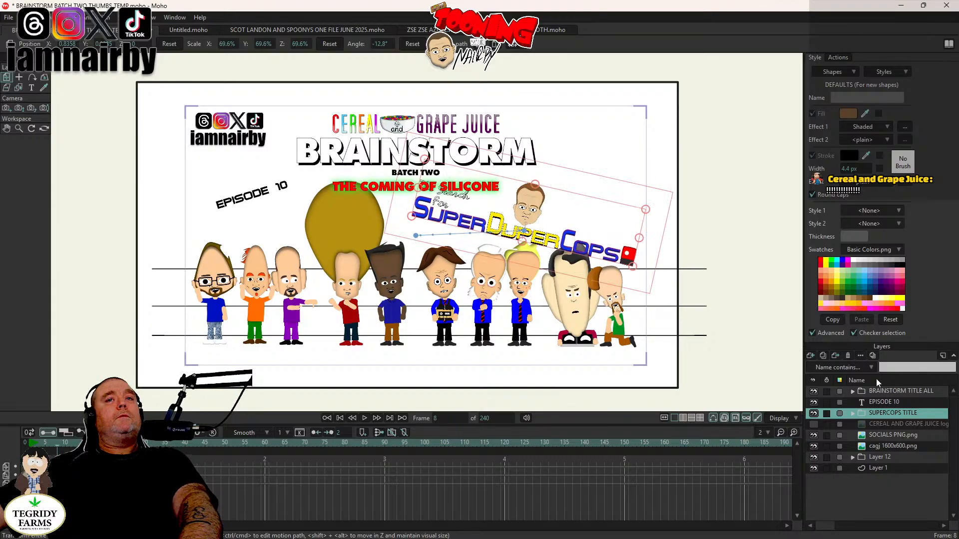
Step: Scale the BRAINSTORM TITLE ALL group down to 54.4% and the cagj 1600x600.png logo down to 40.7%
click(916, 392)
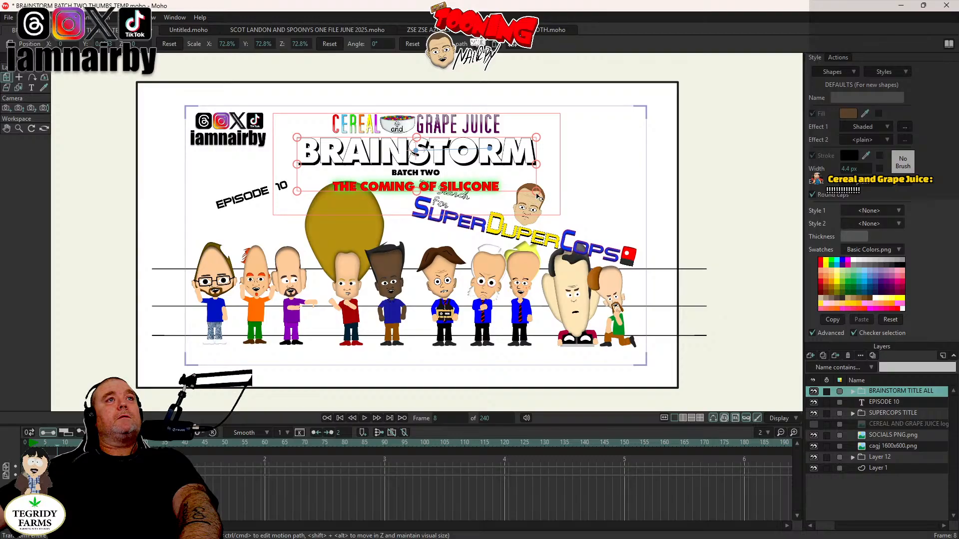
drag(536, 193, 523, 178)
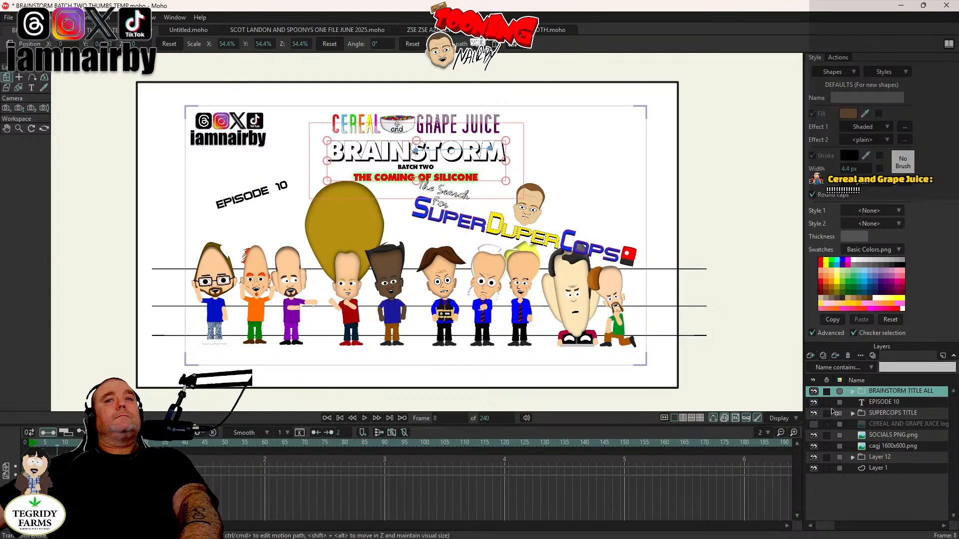
click(894, 447)
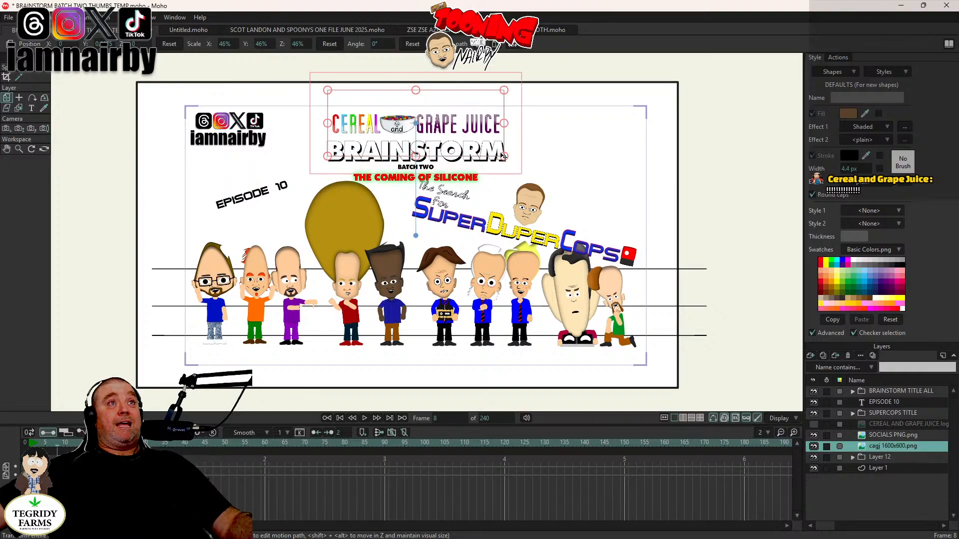
drag(504, 156, 451, 127)
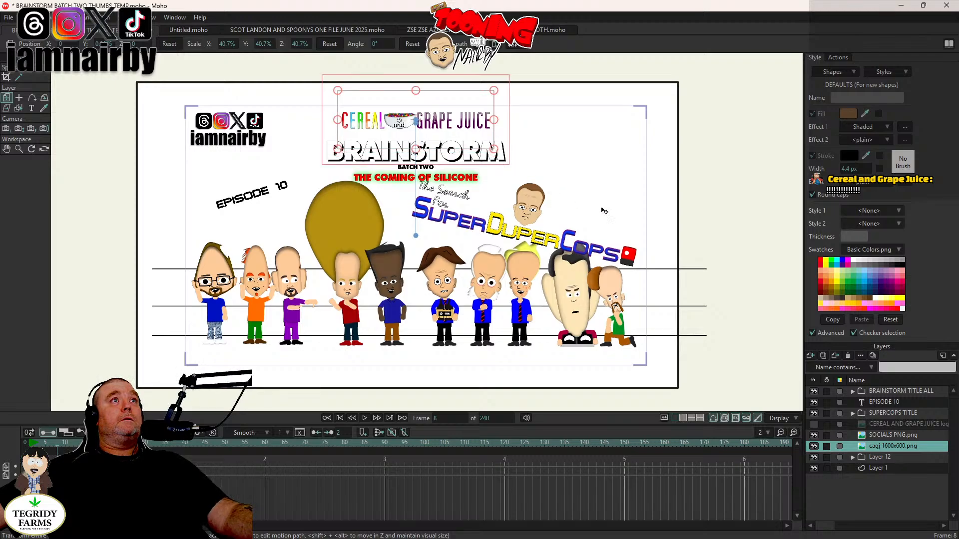
Step: Move the BRAINSTORM TITLE ALL group slightly up so it sits close beneath the Cereal and Grape Juice logo
click(897, 391)
drag(463, 171, 458, 164)
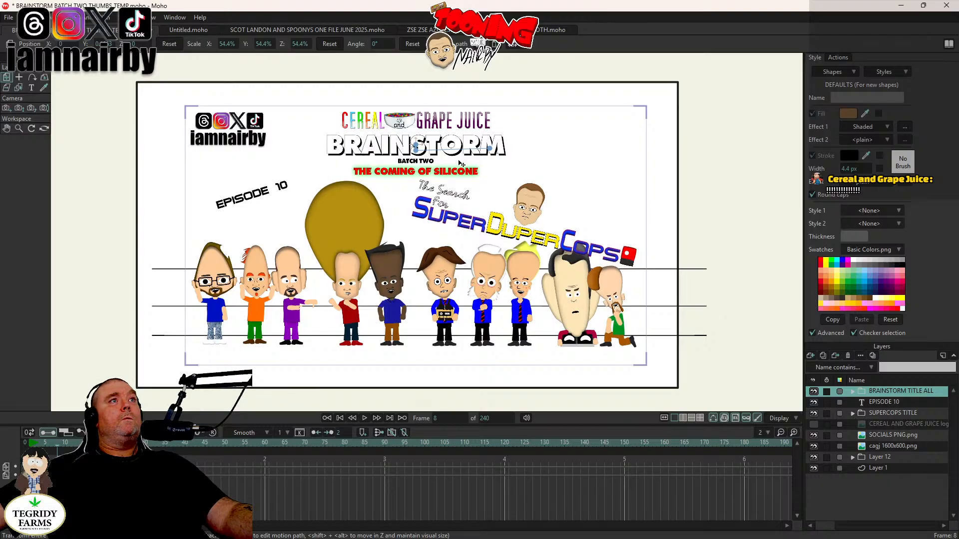
drag(461, 164, 464, 164)
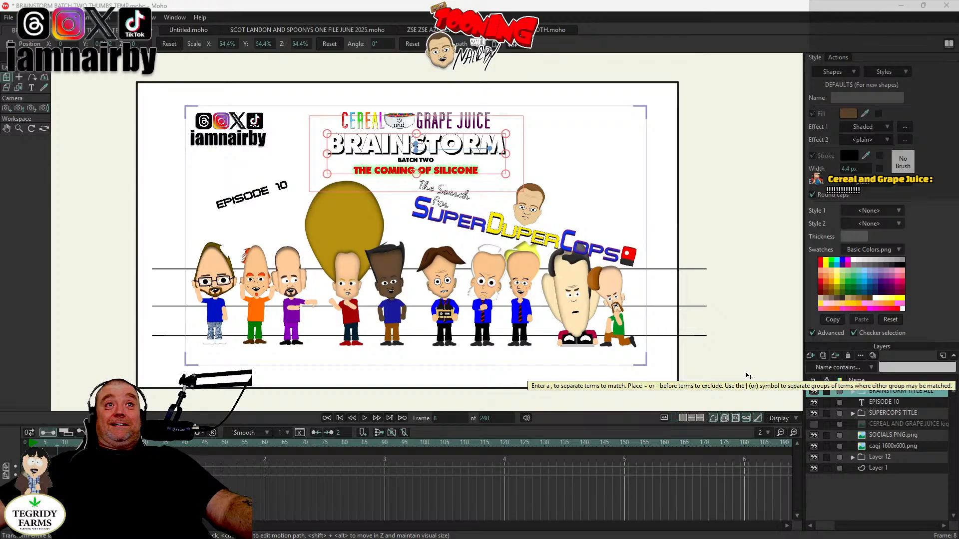
Step: Scale the SUPERCOPS TITLE group down to 55% and shift it slightly left, closer to the centre of the canvas
click(910, 412)
drag(580, 231, 560, 228)
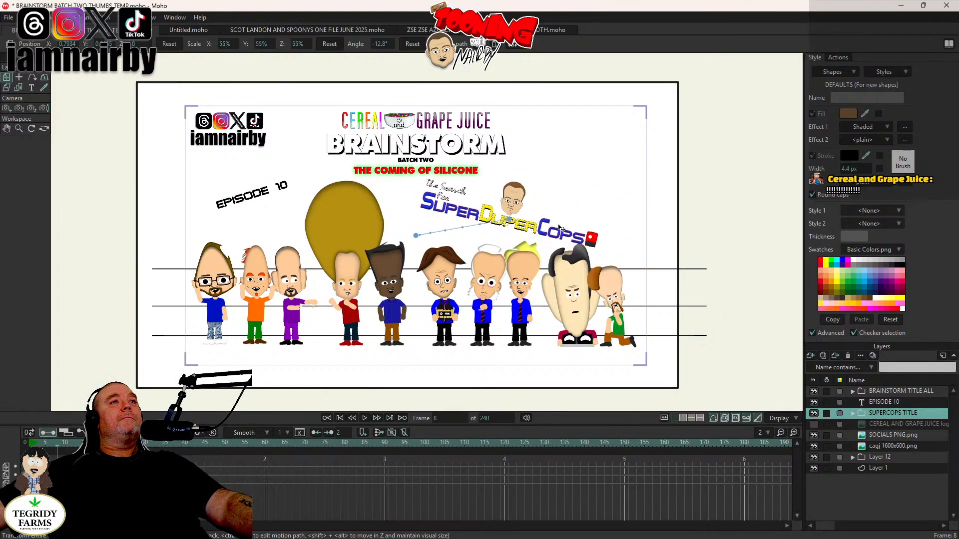
Step: Move the EPISODE 10 text above the right end of the SUPERCOPS title, rotate it to -13.3° and scale it to 79.5%
click(895, 402)
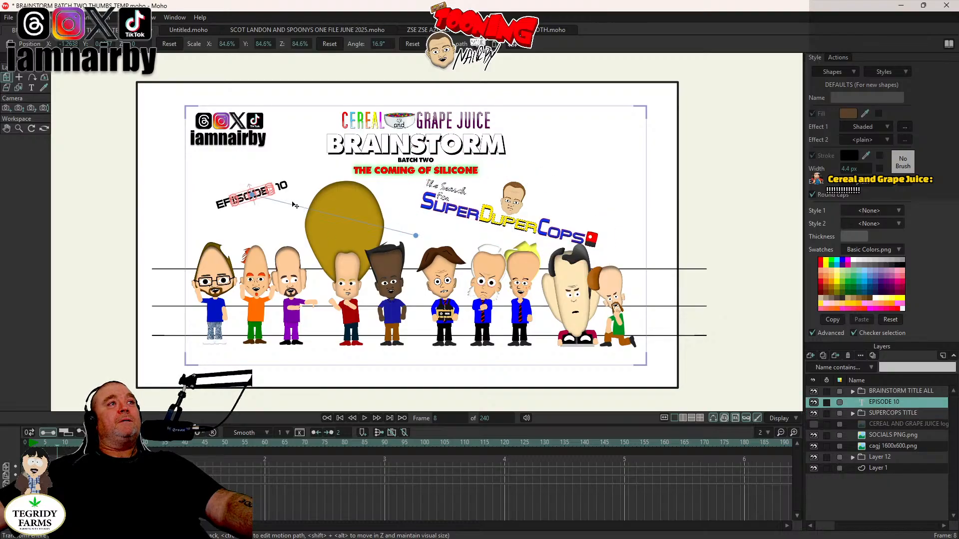
scroll(293, 203, up, 3)
drag(296, 183, 295, 229)
drag(204, 244, 650, 225)
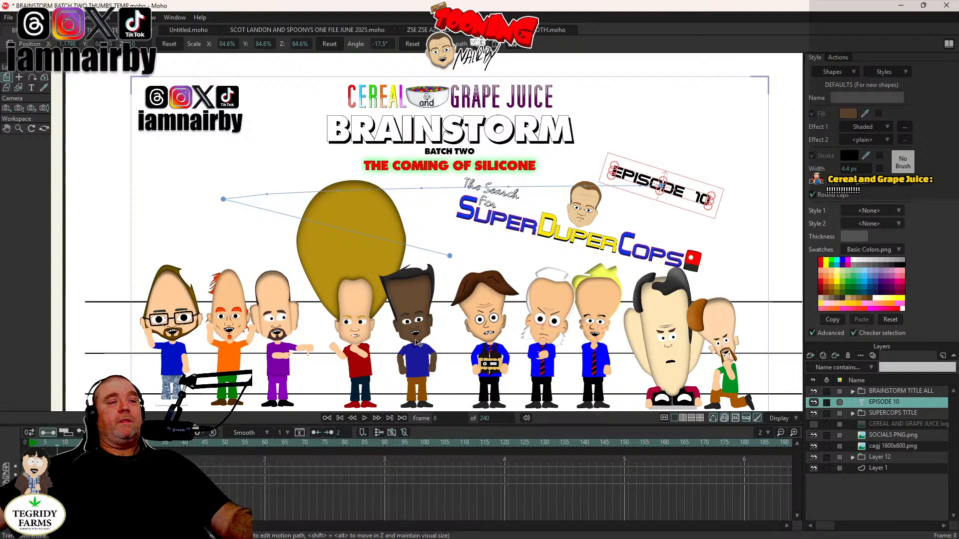
scroll(709, 205, up, 3)
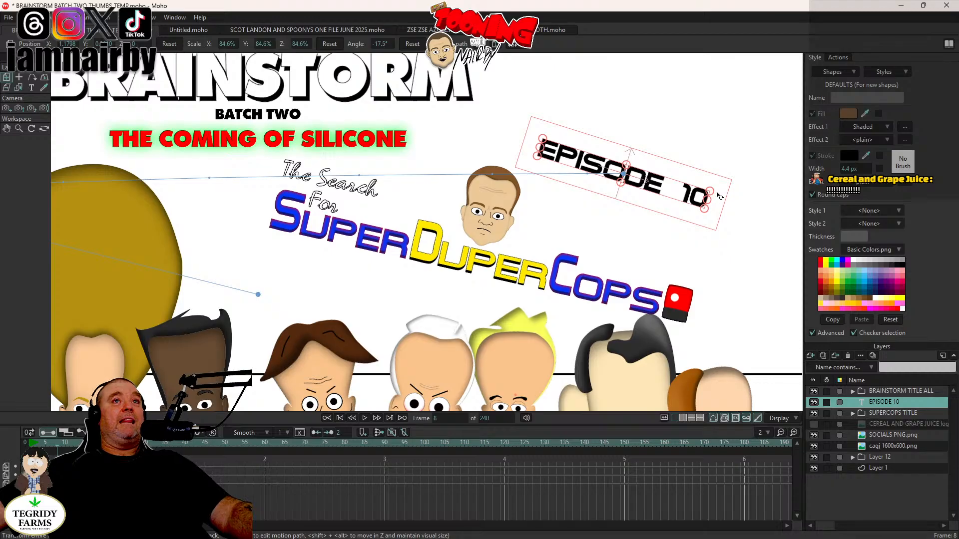
mouse_move(718, 193)
mouse_down()
mouse_move(710, 186)
mouse_move(728, 195)
mouse_move(718, 190)
mouse_up()
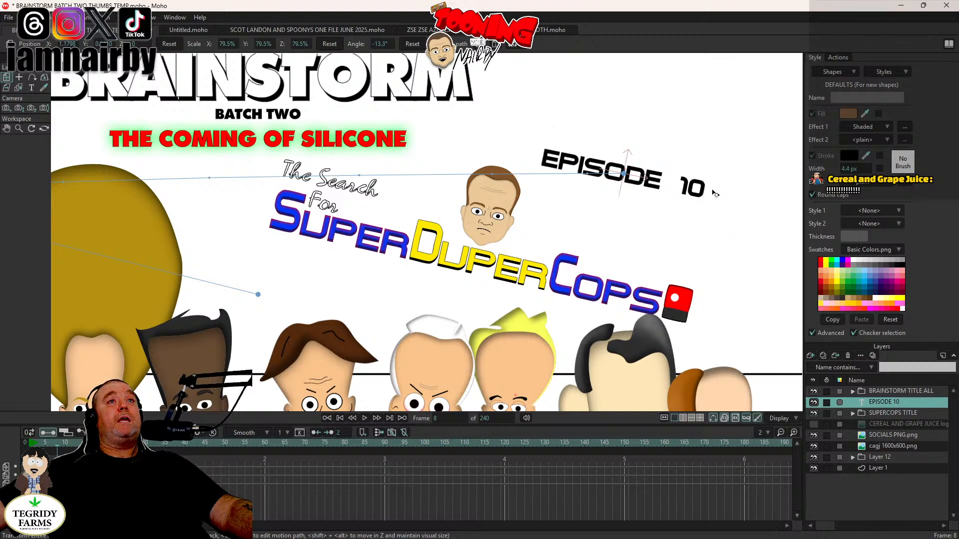
Step: Move the EPISODE 10 text to just above the right half of the SUPERCOPS title and rotate it to -45.9°
scroll(747, 261, down, 5)
scroll(747, 261, down, 2)
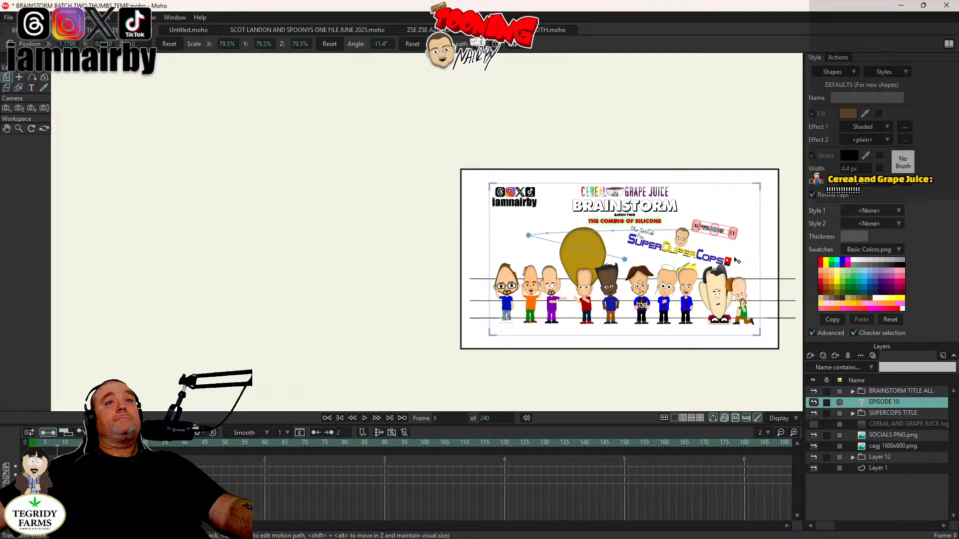
scroll(747, 261, up, 5)
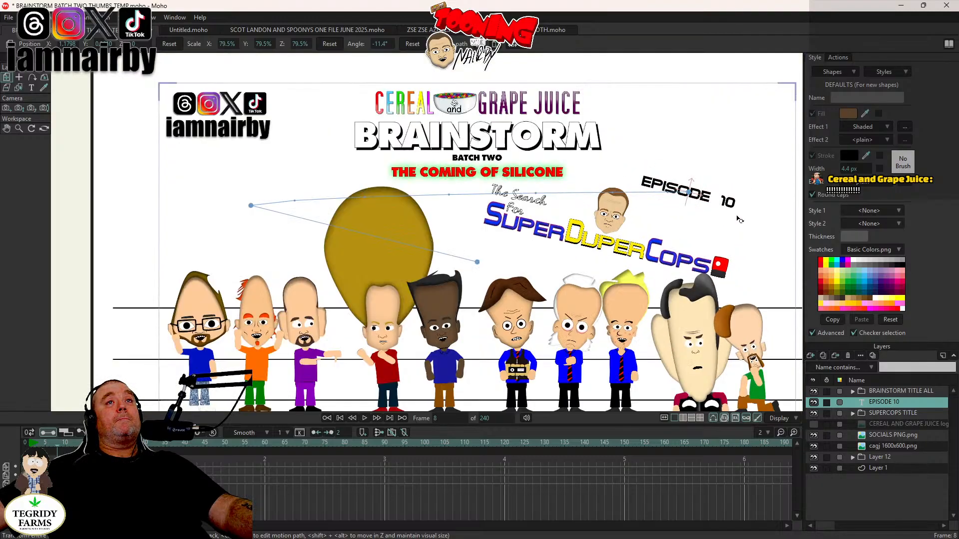
mouse_move(741, 219)
mouse_down()
mouse_move(778, 267)
mouse_move(743, 224)
mouse_up()
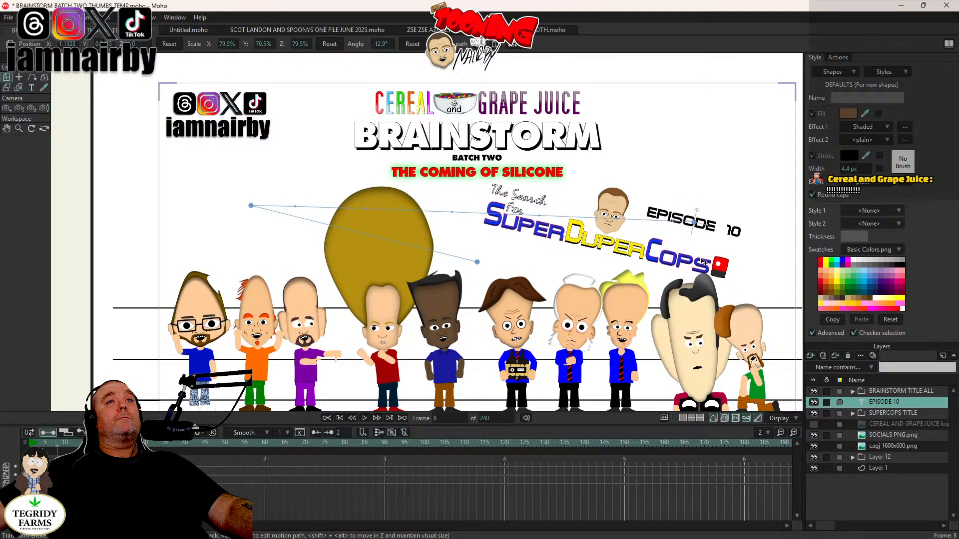
drag(688, 245, 639, 218)
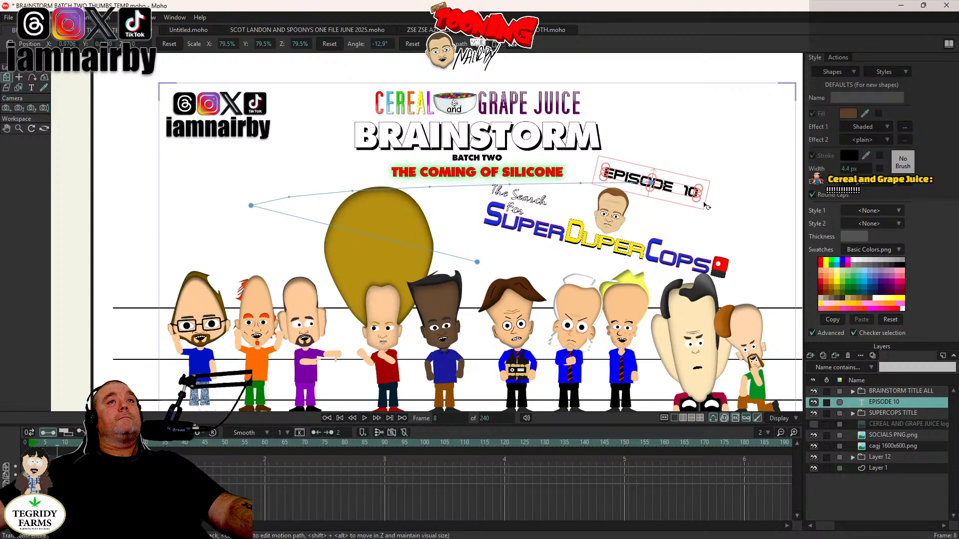
drag(701, 206, 627, 272)
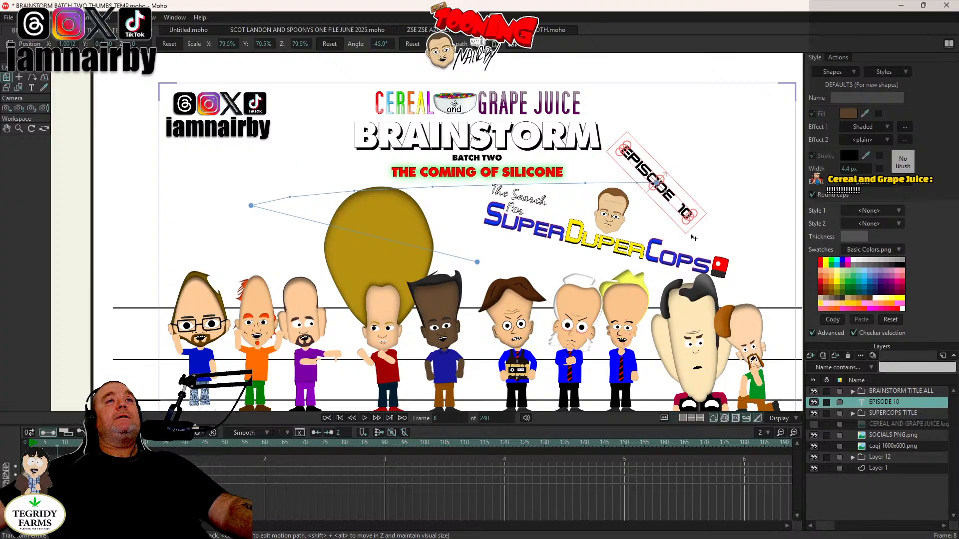
Step: Render frame 8 to check the full thumbnail layout, close the render and save the project
key(ctrl+r)
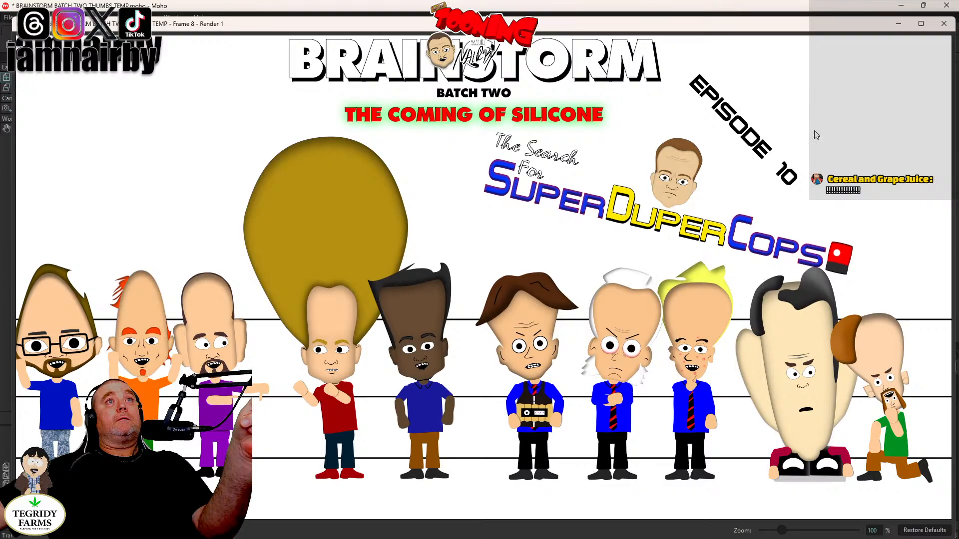
scroll(480, 175, down, 1)
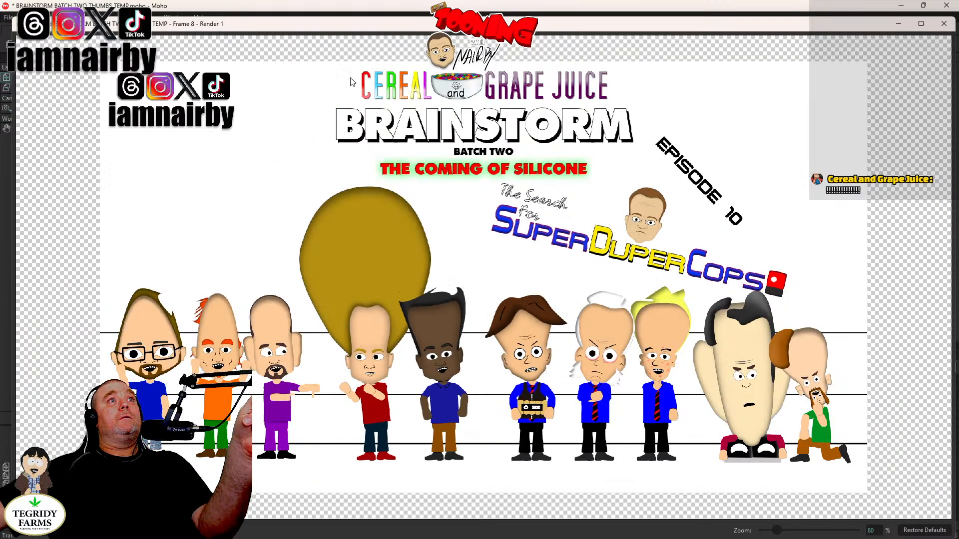
click(943, 24)
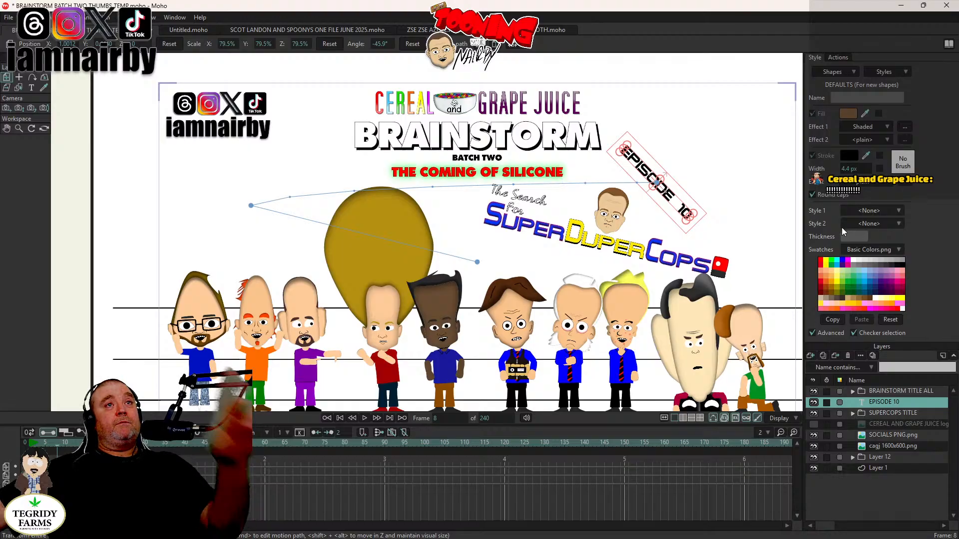
key(ctrl+s)
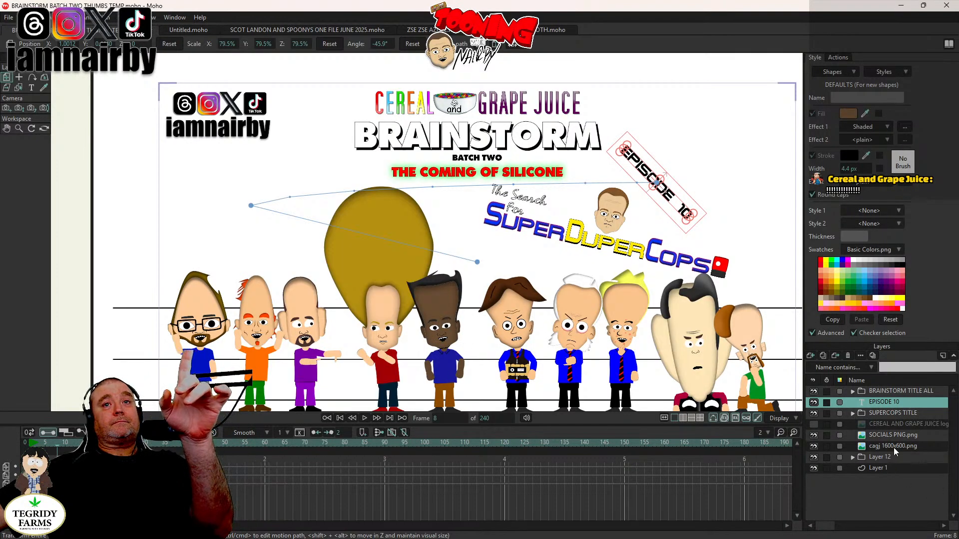
Step: Try a layer shadow with a 36 px offset and 18 px blur on Layer 12, the group holding the characters
click(814, 457)
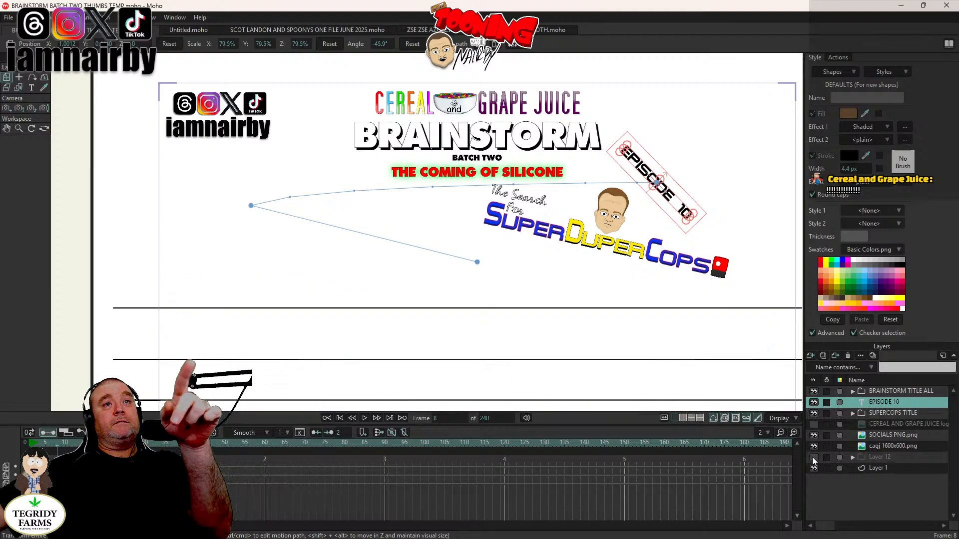
click(814, 457)
click(889, 458)
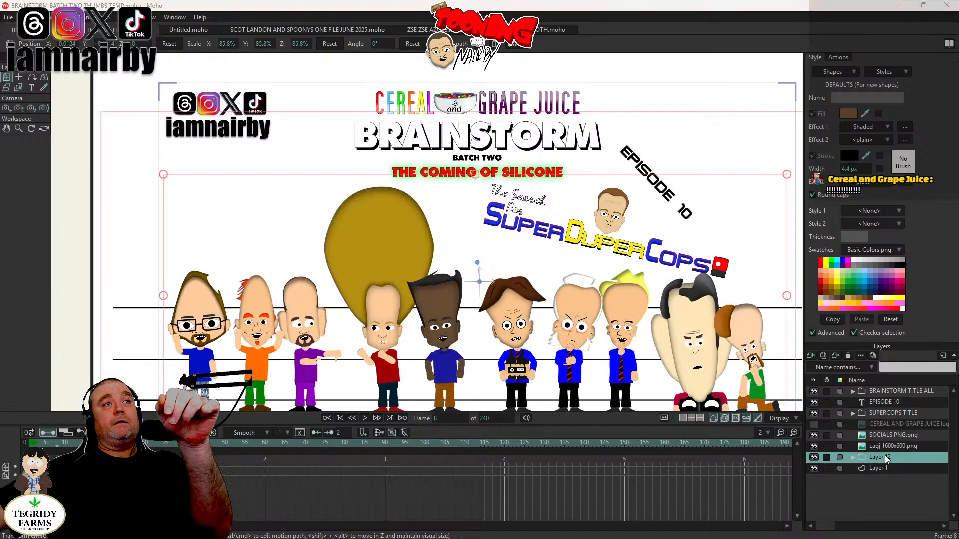
double_click(886, 458)
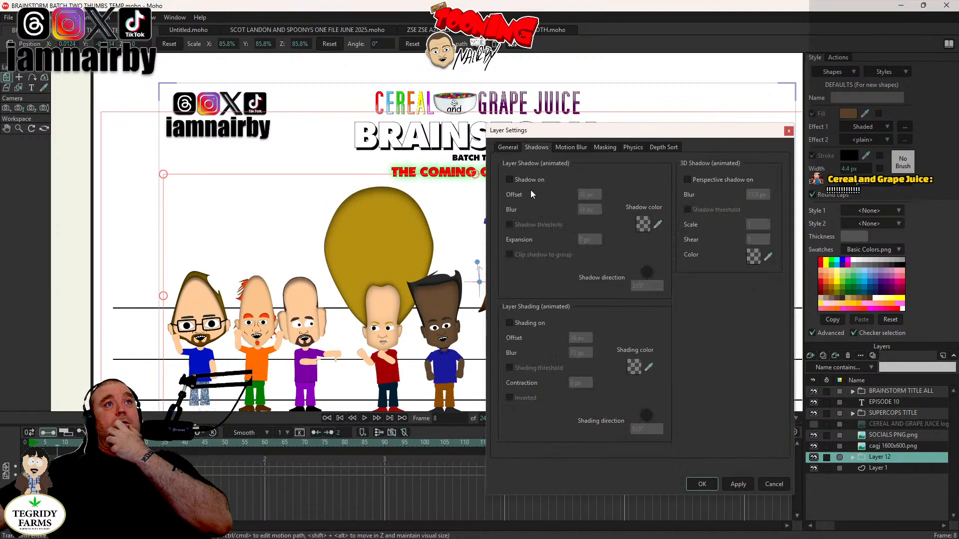
click(510, 180)
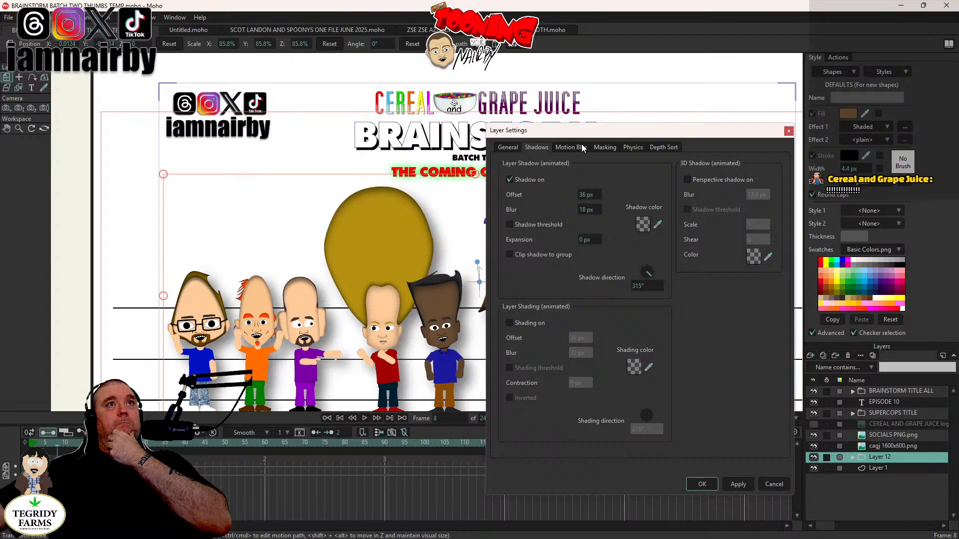
drag(587, 133, 958, 158)
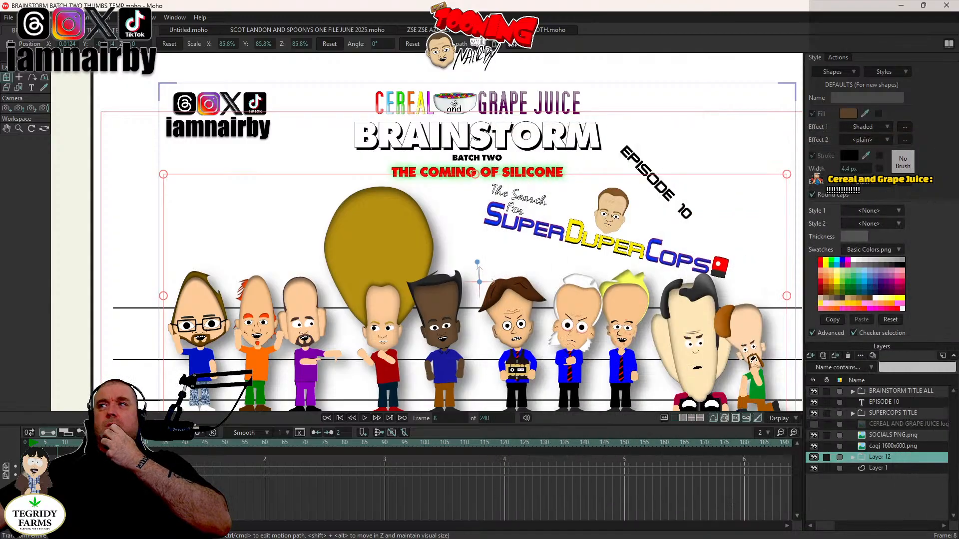
drag(958, 158, 435, 120)
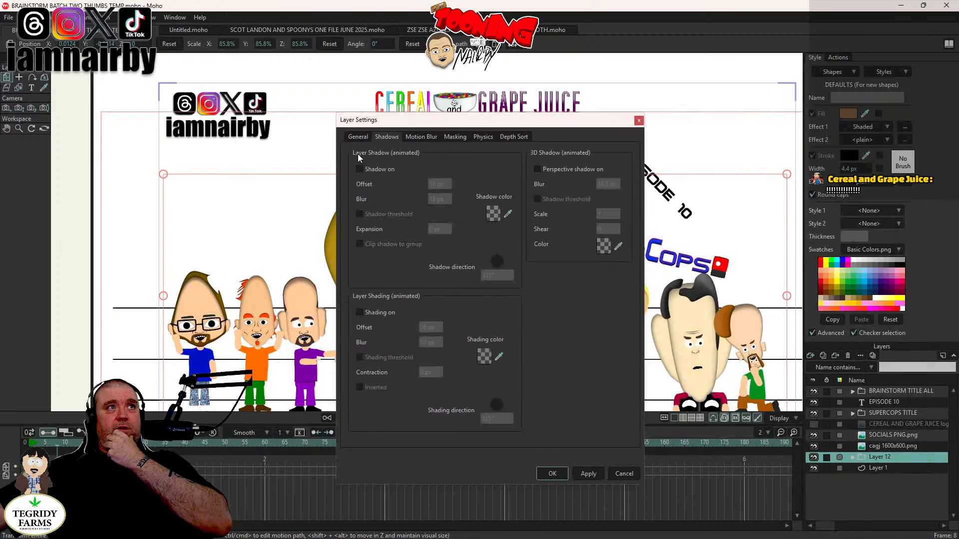
Step: Try a 4 px black layer outline around the characters in Layer 12
click(358, 138)
click(477, 200)
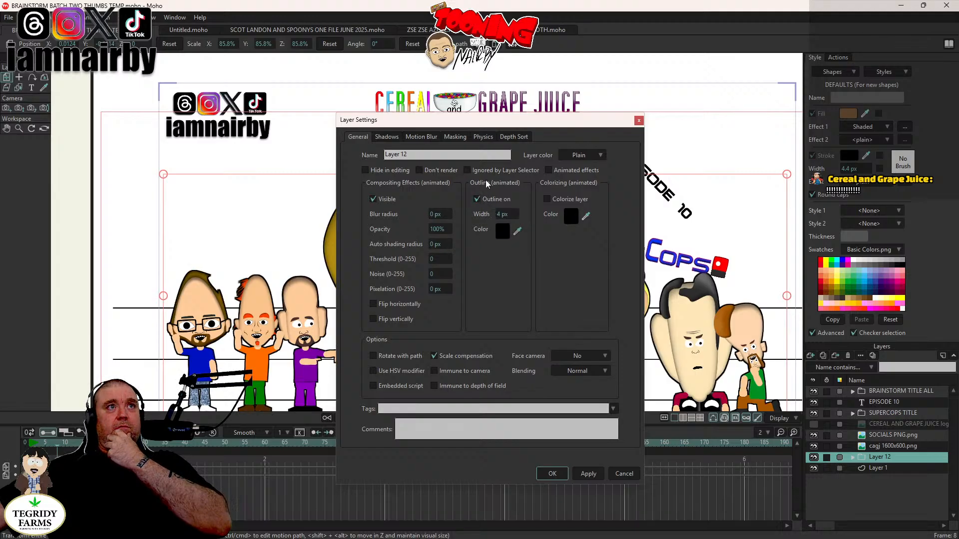
drag(482, 125, 958, 183)
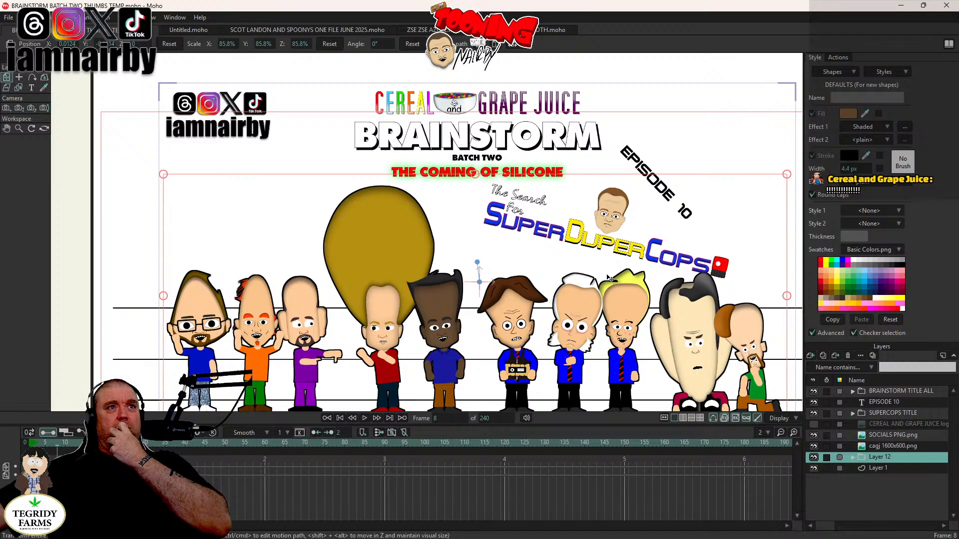
Step: Replace the outline on the Layer 12 character group with a layer shadow
drag(625, 280, 628, 250)
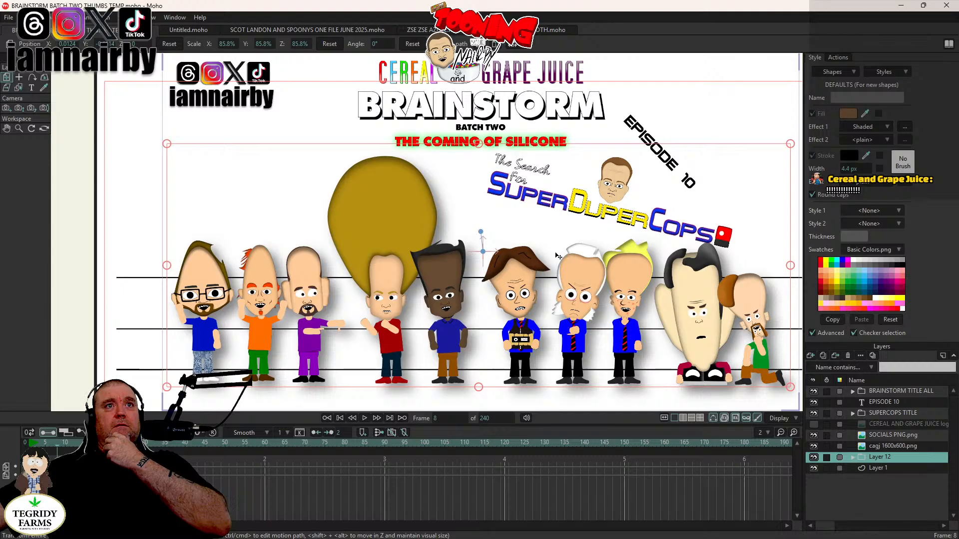
drag(550, 252, 563, 237)
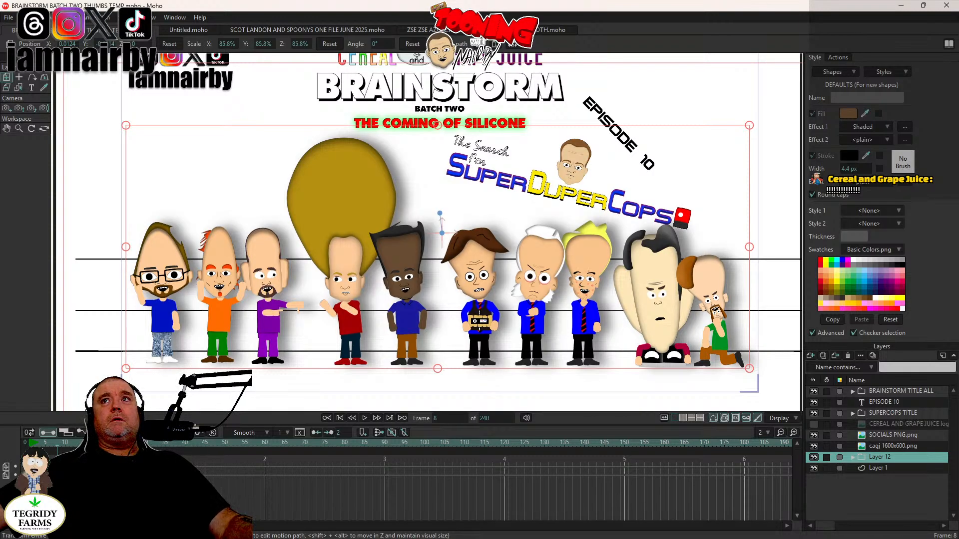
drag(958, 190, 958, 150)
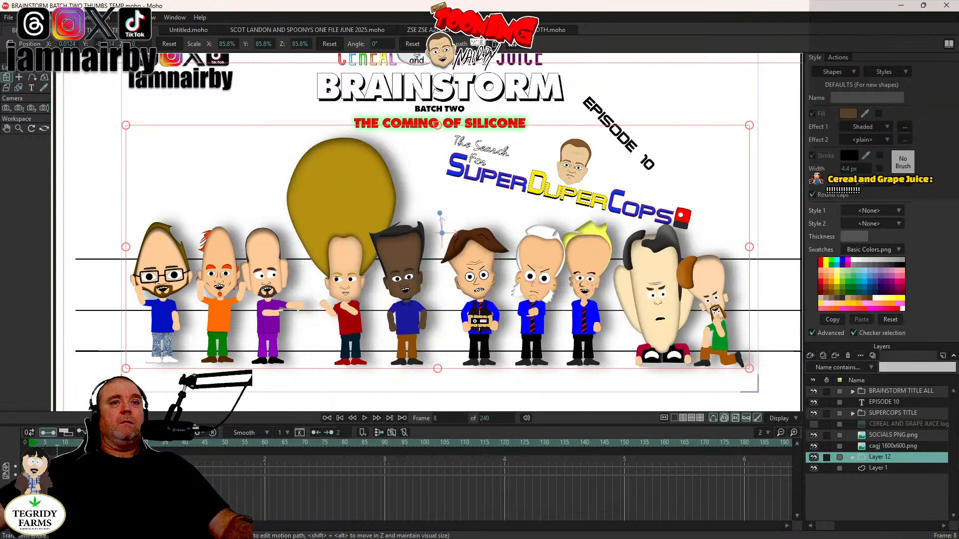
scroll(623, 179, down, 3)
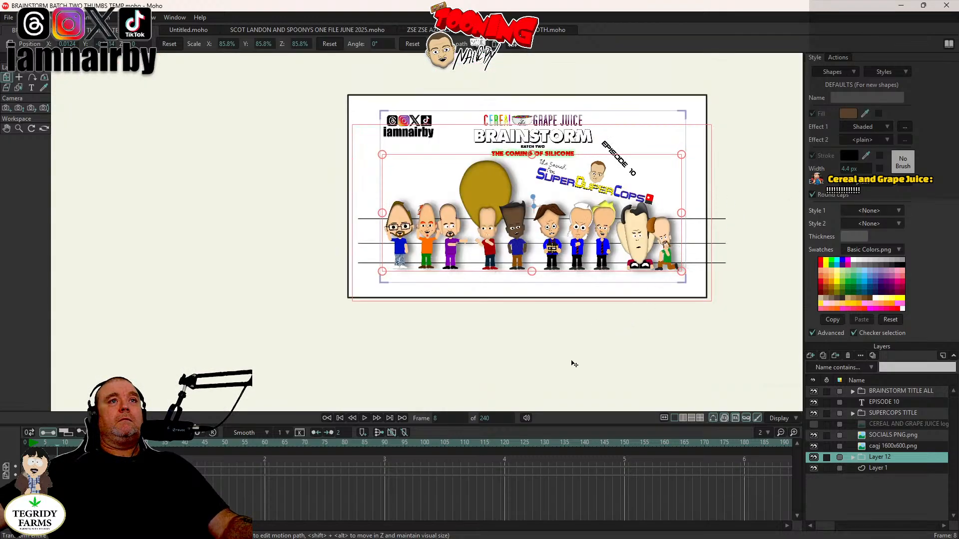
drag(239, 292, 322, 265)
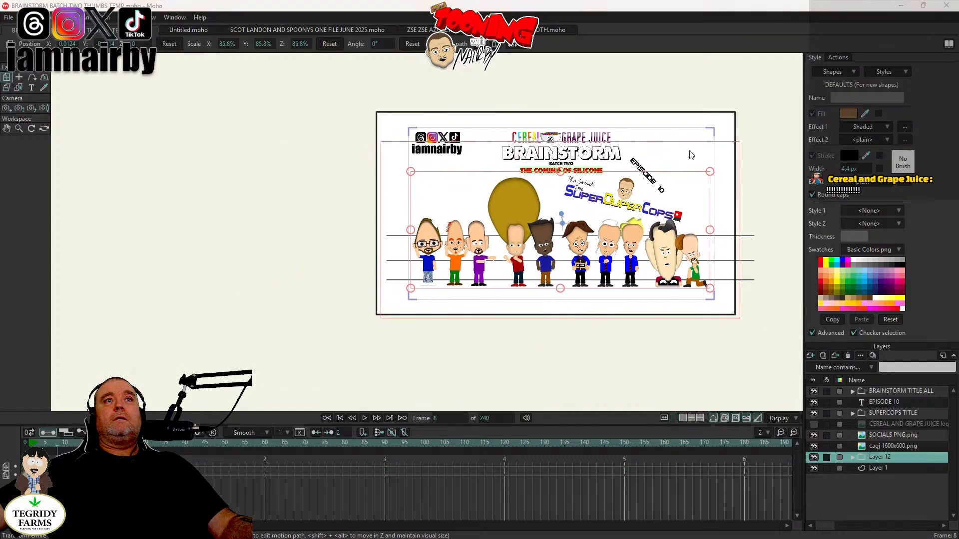
Step: Set the shadow direction of the Layer 12 character group to 0°
drag(192, 148, 224, 75)
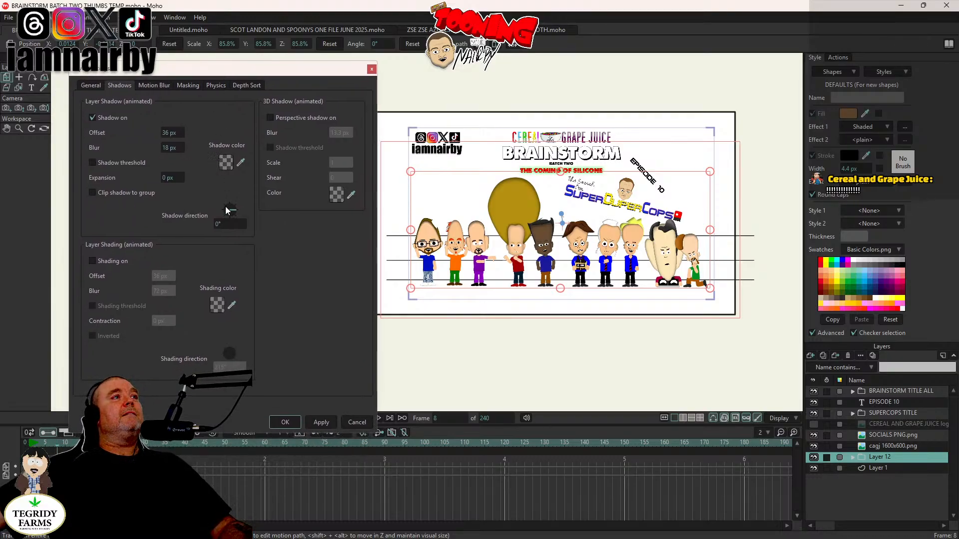
click(230, 224)
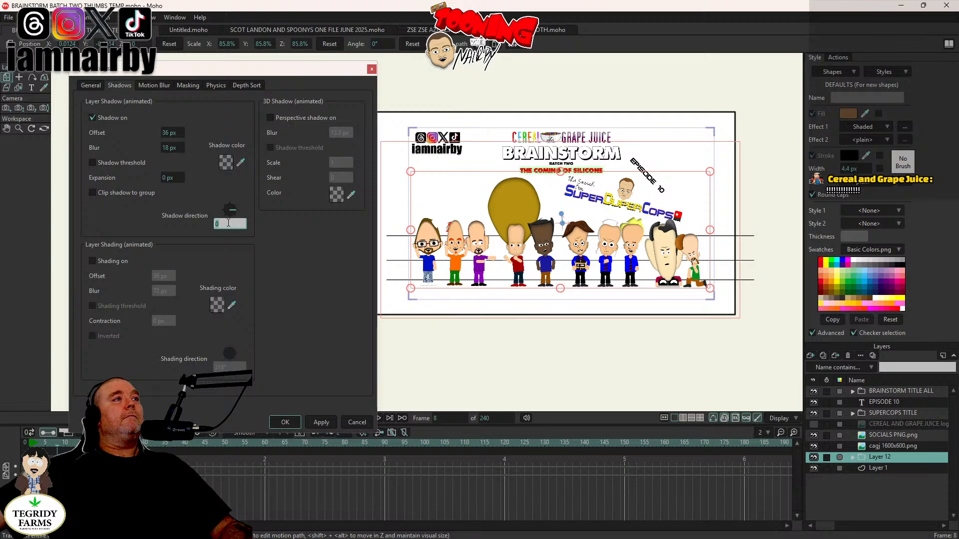
click(207, 193)
drag(216, 224, 232, 226)
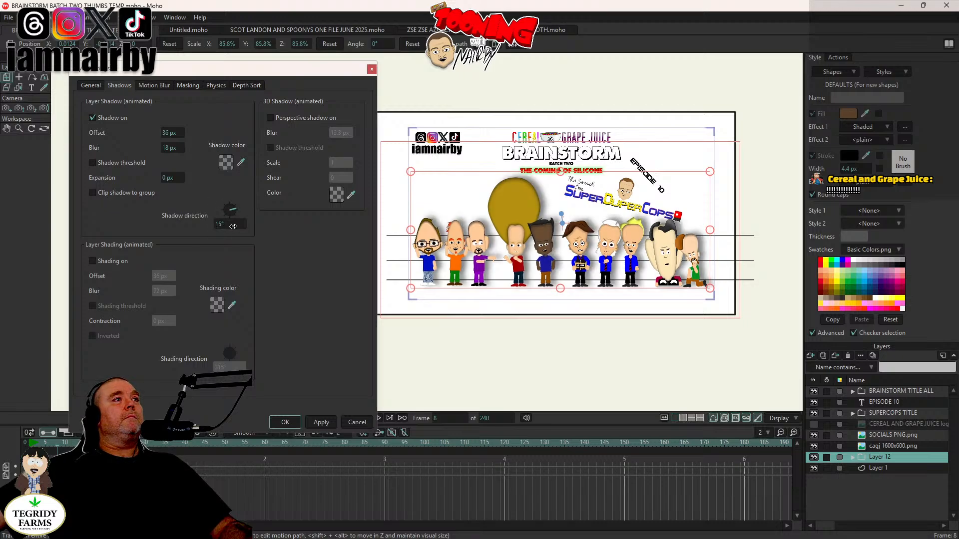
click(226, 220)
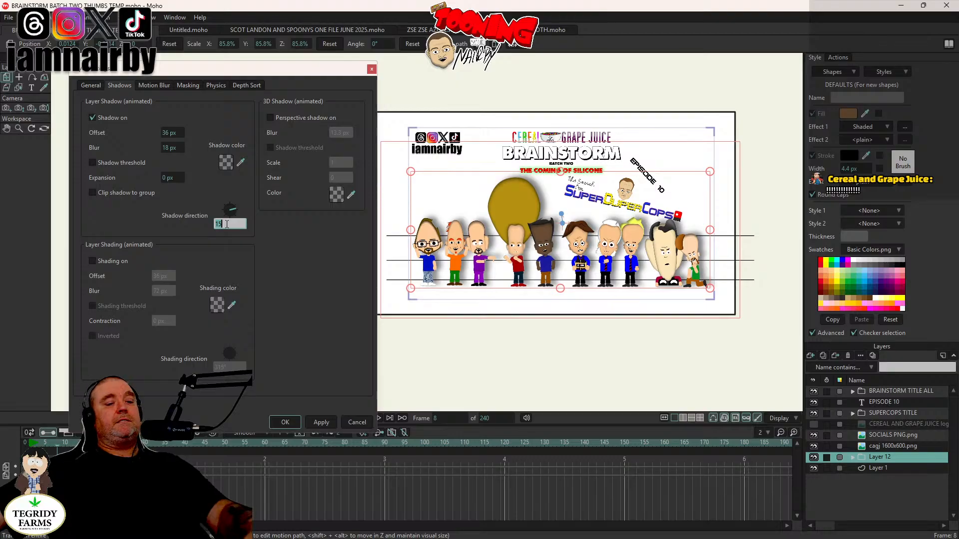
text(0)
key(Tab)
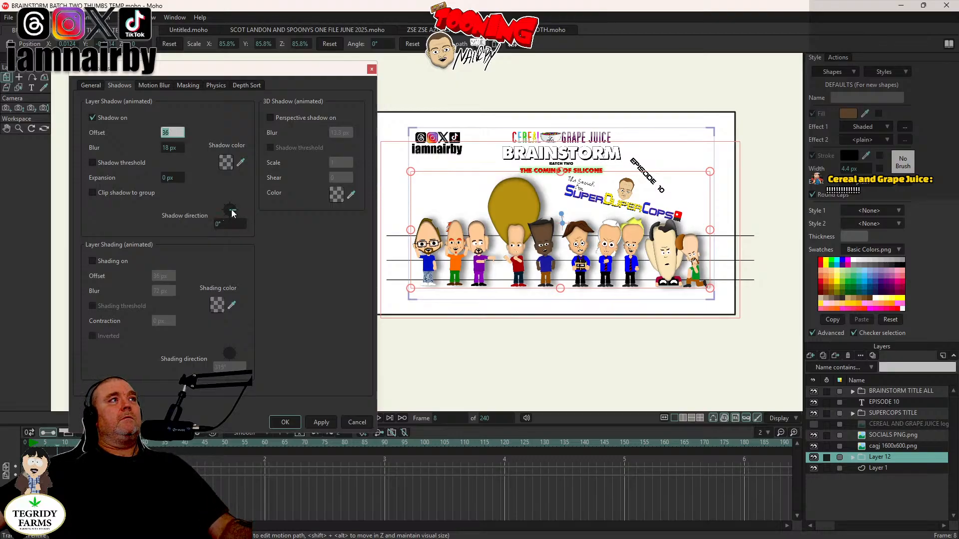
click(191, 164)
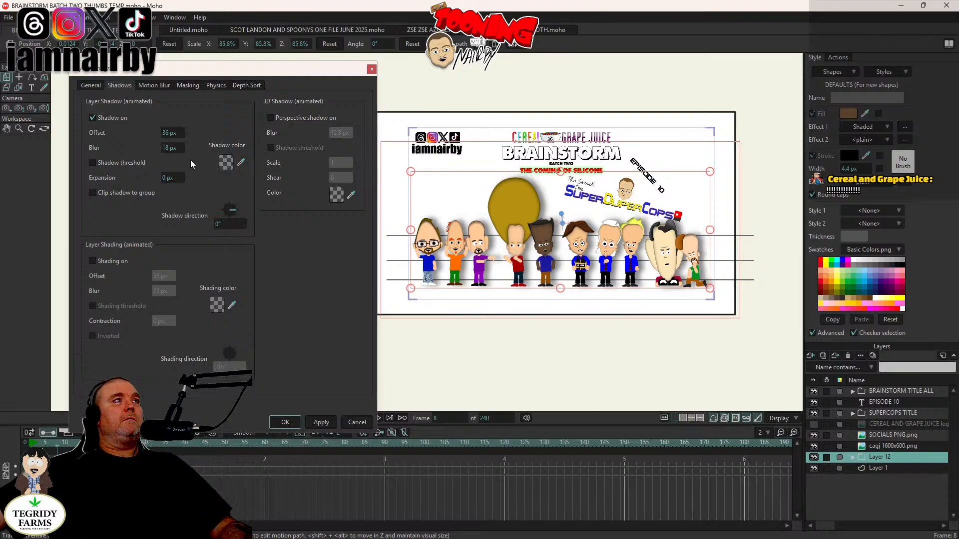
Step: Set the Layer 12 shadow's offset to 0 px and its blur to 30 px
click(170, 132)
text(0)
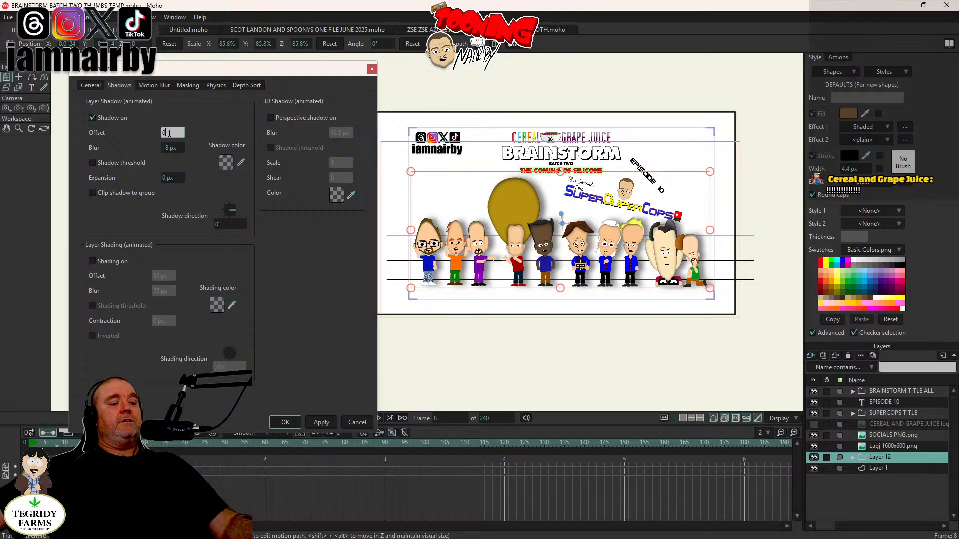
key(Return)
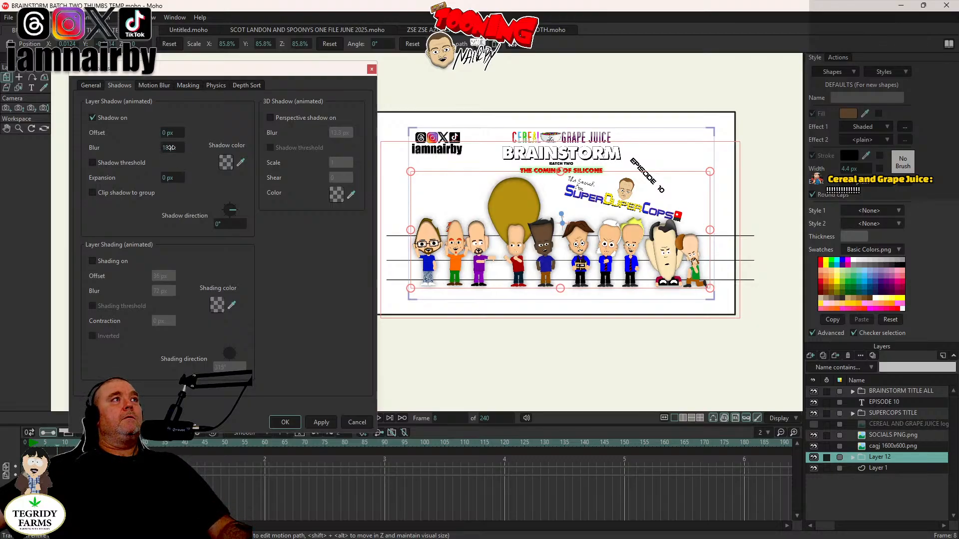
drag(170, 147, 219, 146)
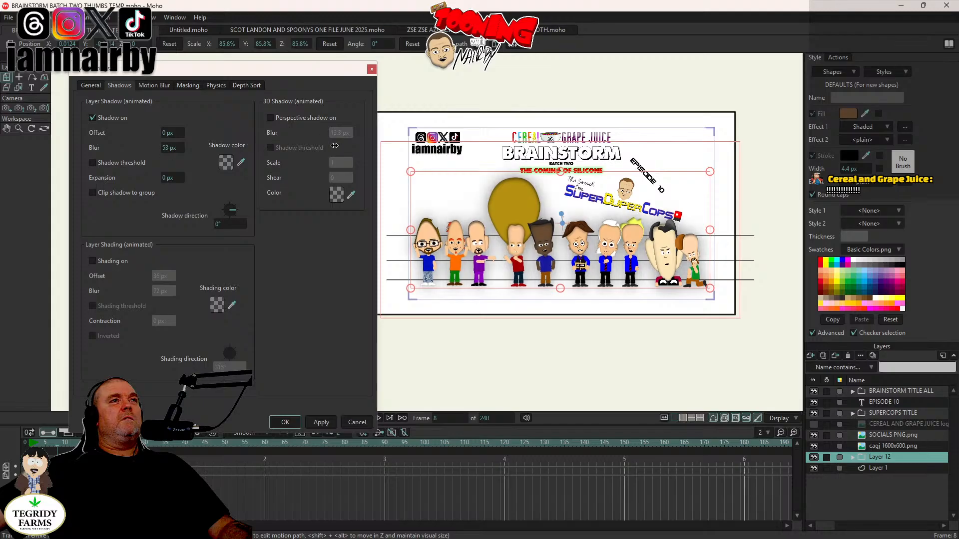
drag(318, 146, 219, 145)
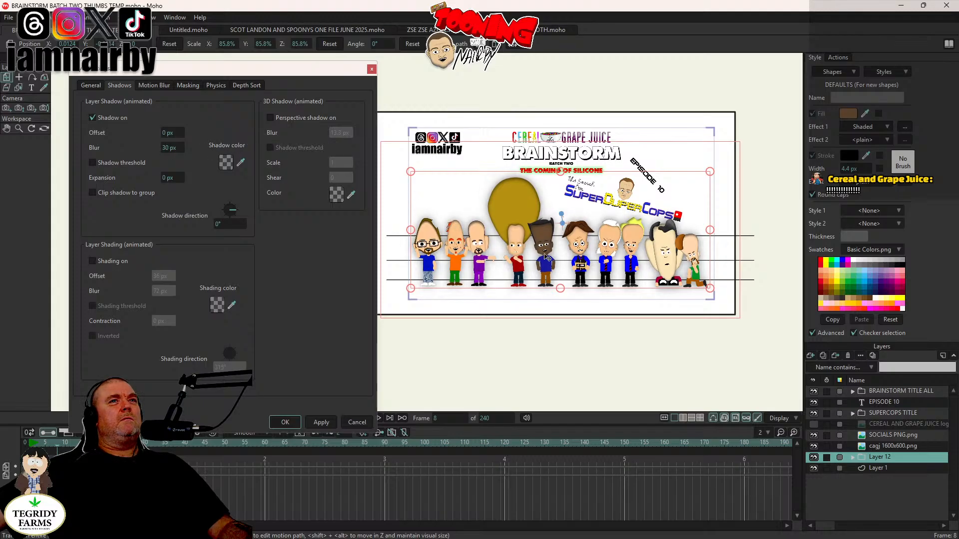
Step: Set the Layer 12 shadow color to black with 100% alpha and apply the layer settings
scroll(547, 257, up, 1)
scroll(547, 257, up, 1)
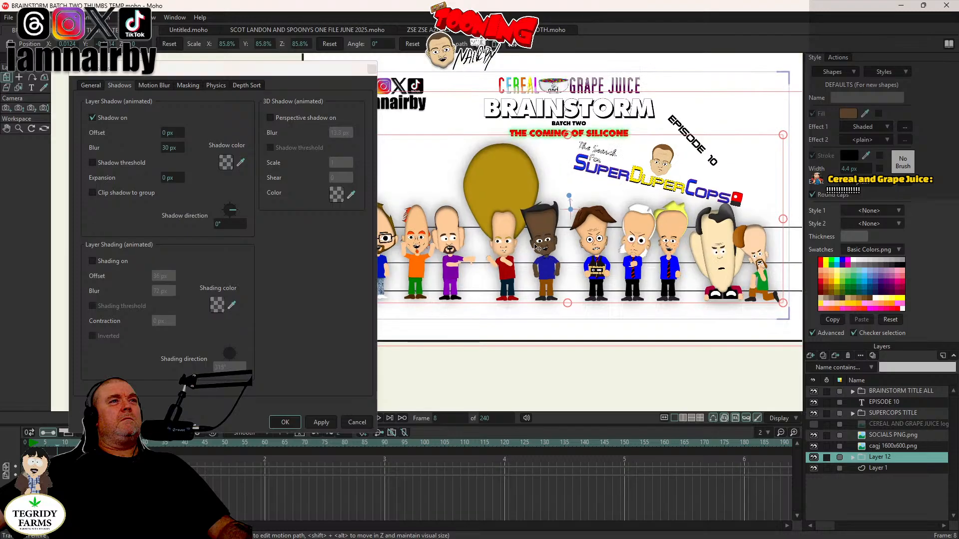
drag(543, 247, 579, 250)
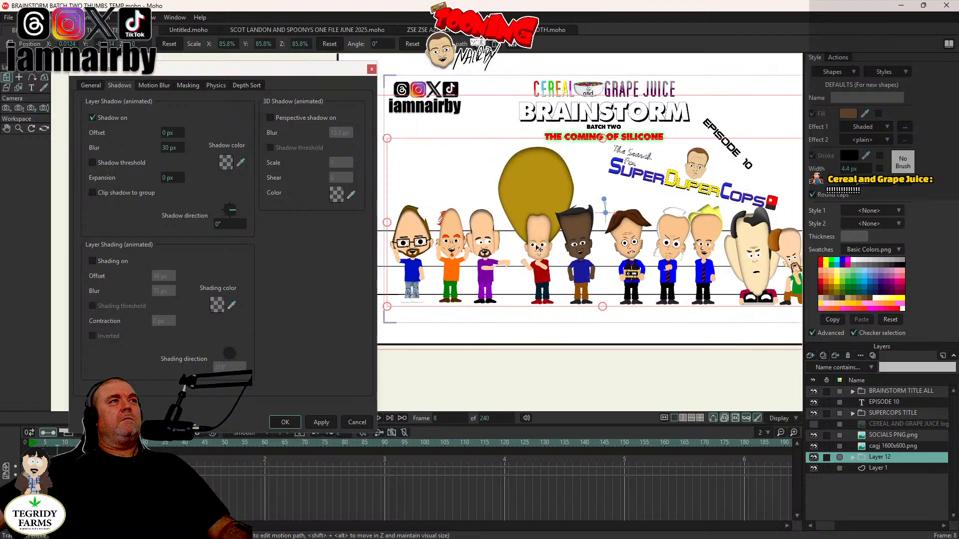
click(225, 162)
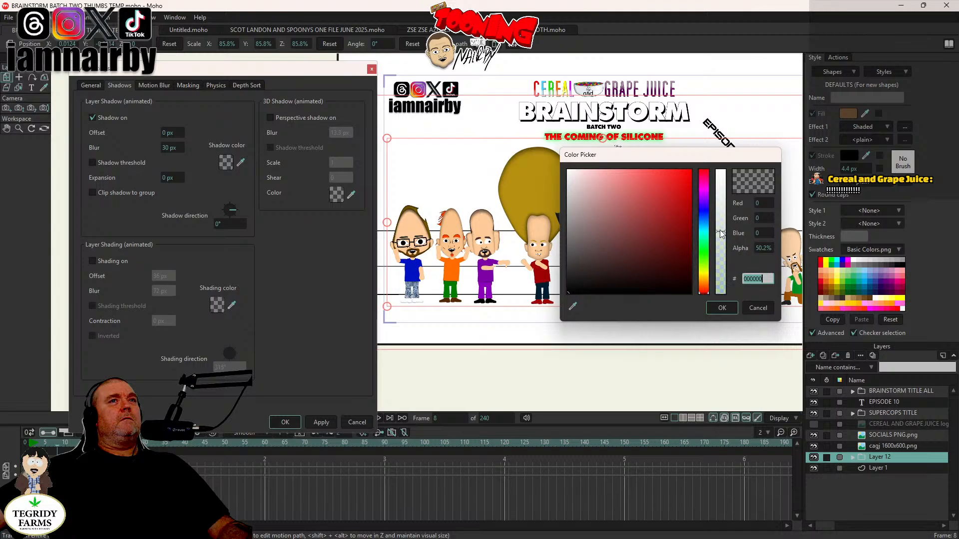
click(571, 289)
drag(723, 238, 733, 145)
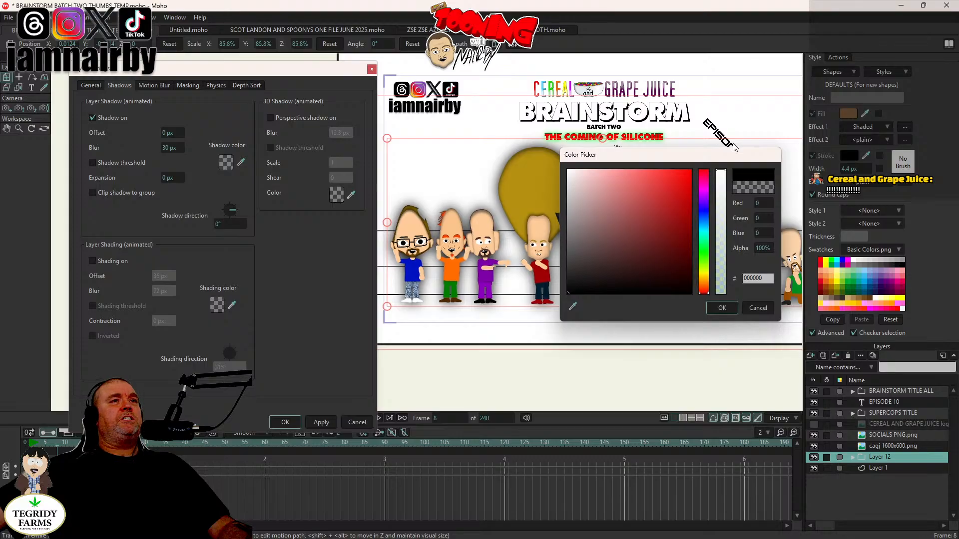
click(722, 308)
scroll(470, 315, up, 5)
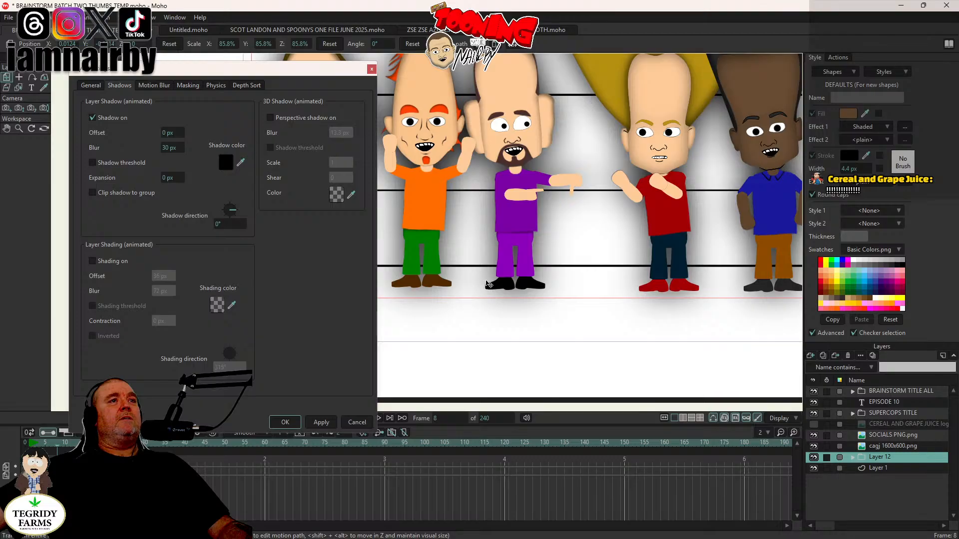
scroll(565, 191, down, 2)
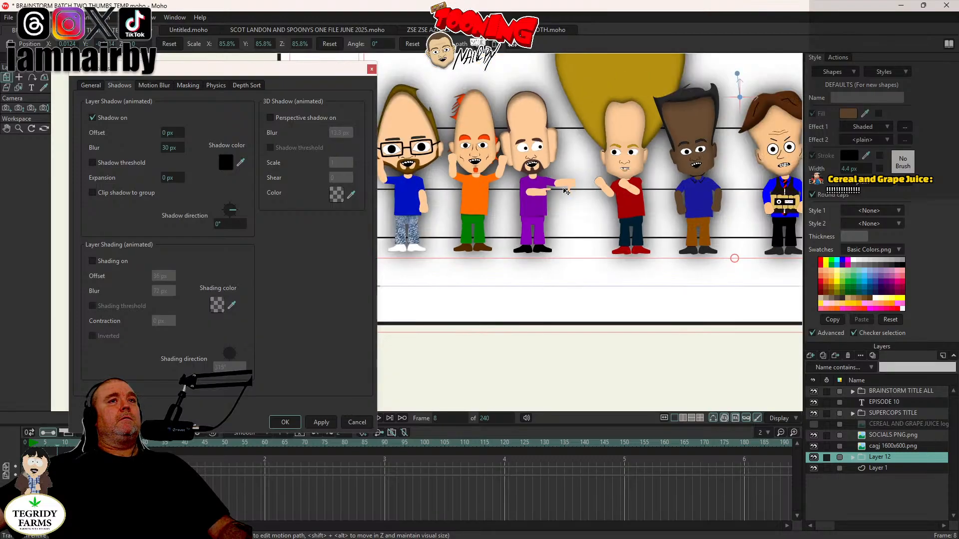
scroll(566, 191, down, 2)
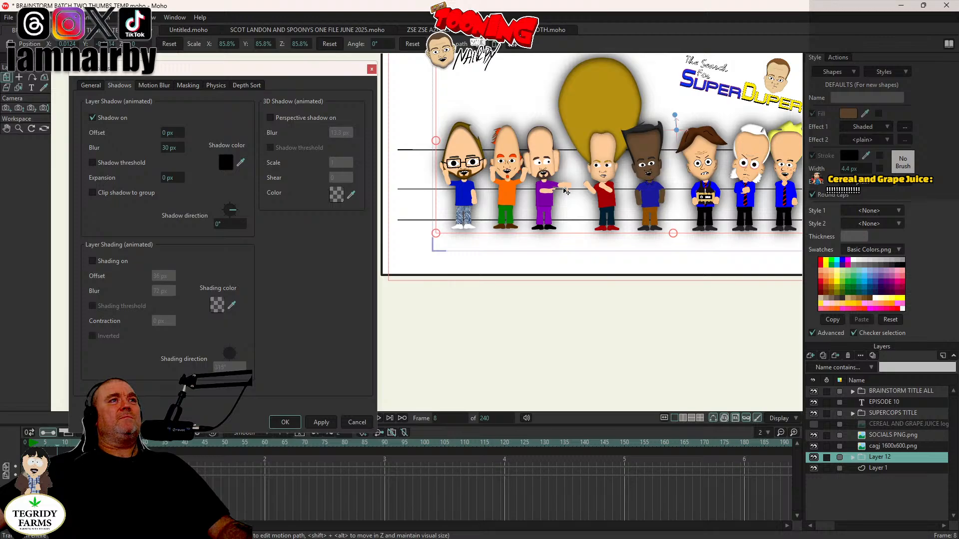
click(286, 423)
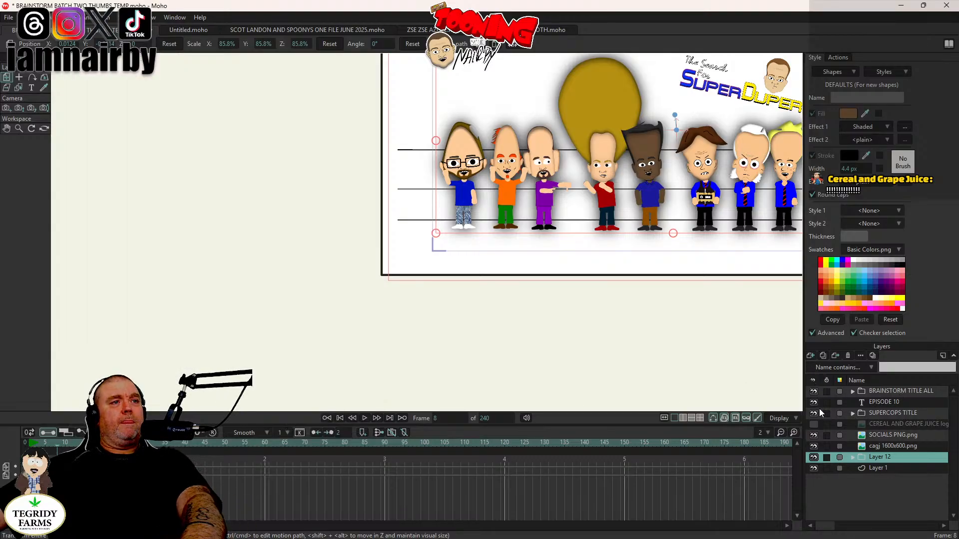
Step: At frame 0, add a new vector layer directly above Layer 12 and name it COVER
drag(674, 354, 435, 402)
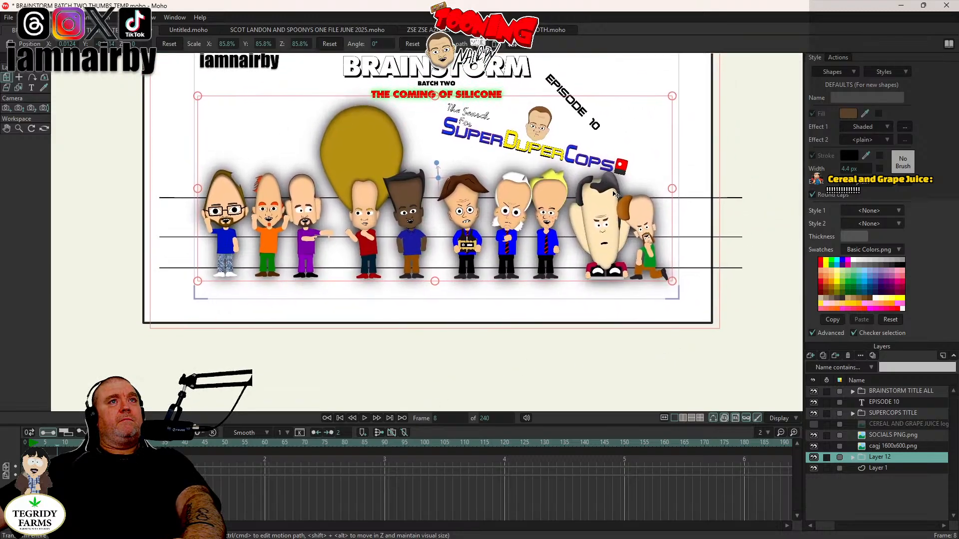
drag(499, 376, 521, 374)
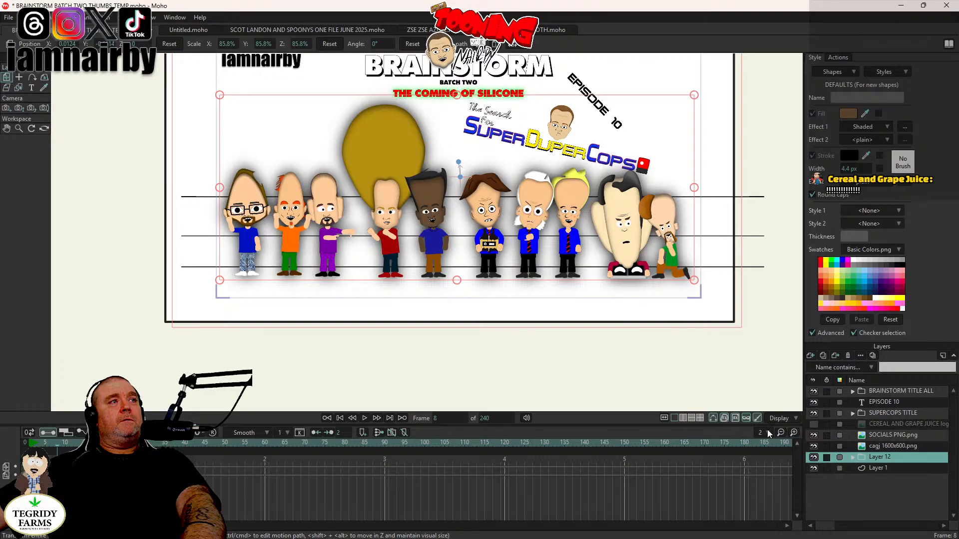
click(891, 469)
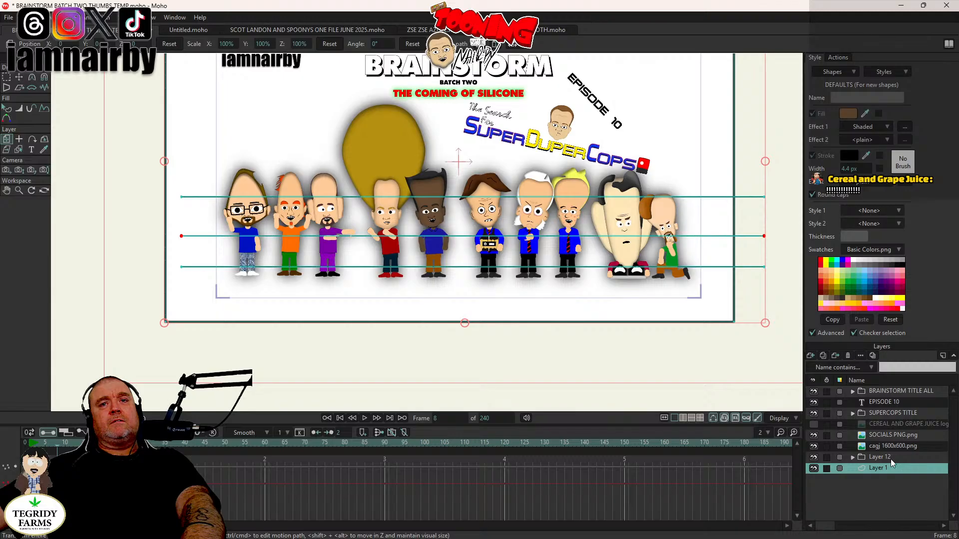
click(892, 457)
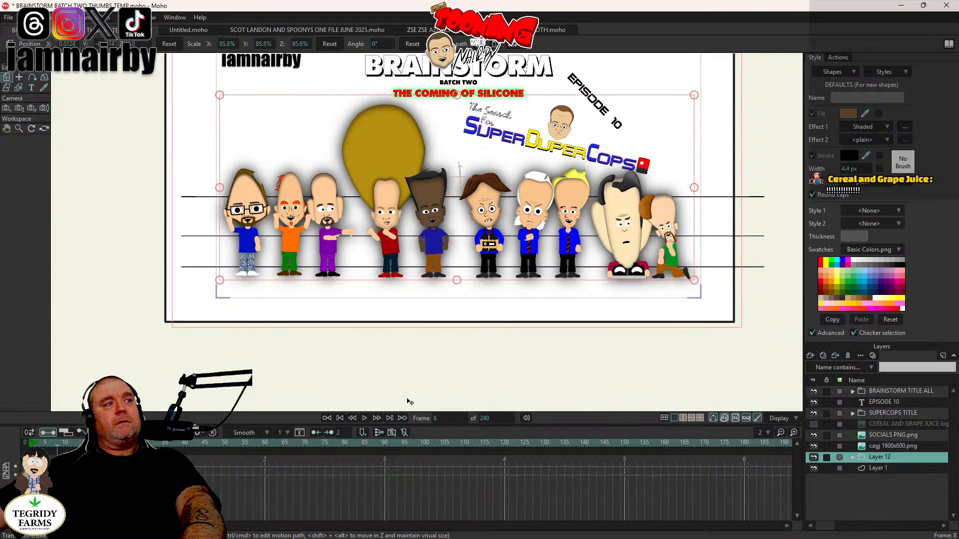
click(337, 418)
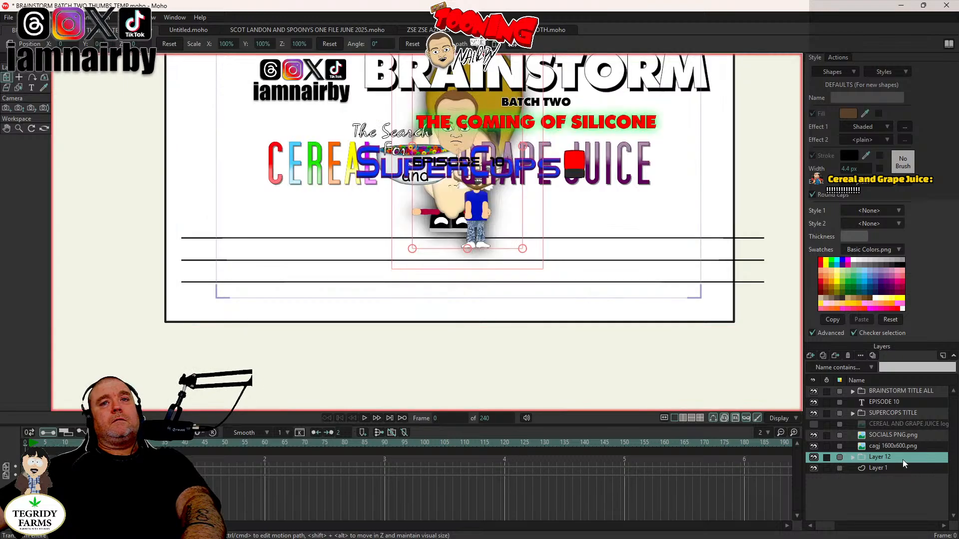
click(810, 356)
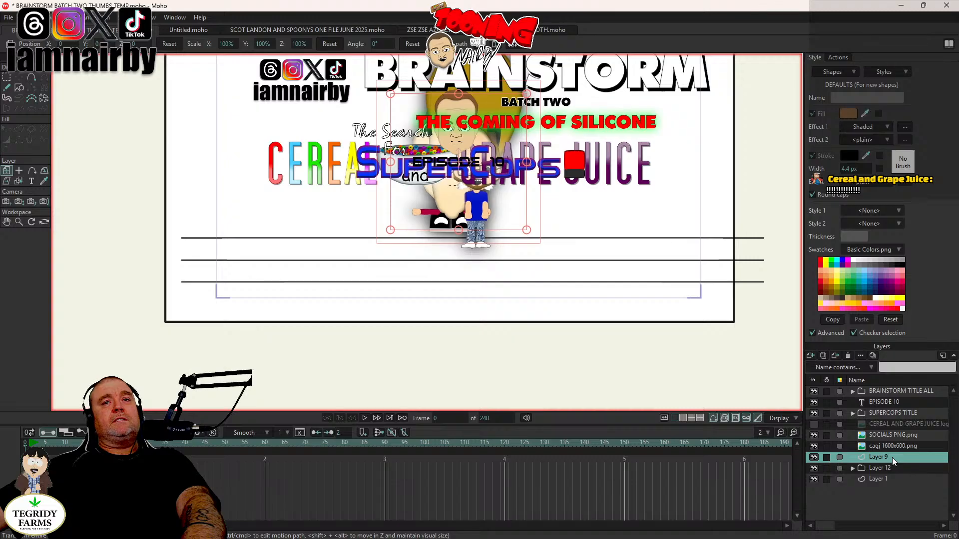
double_click(893, 457)
text(COVER)
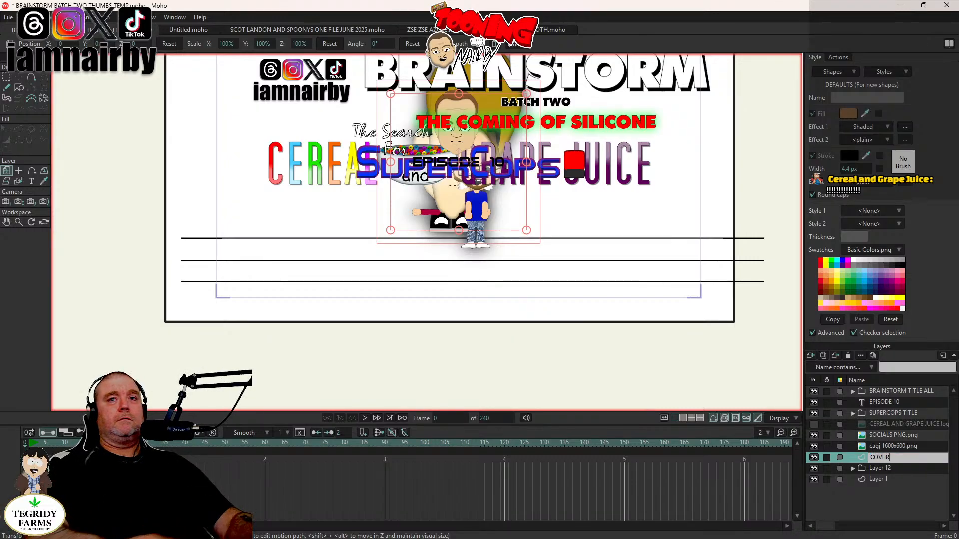
key(Return)
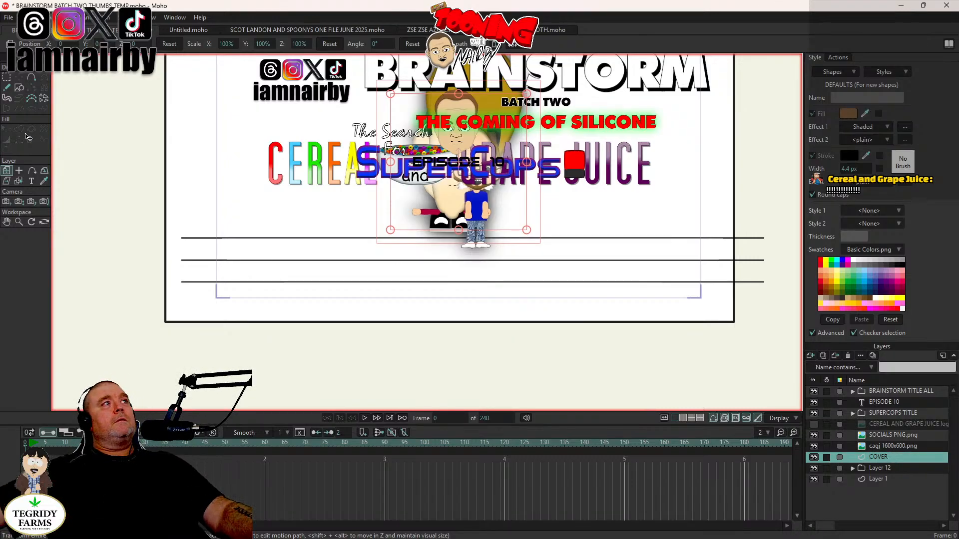
Step: Ready the Draw Shape tool with a plain fill effect and a white FFFFFF fill for new shapes
click(19, 88)
click(863, 128)
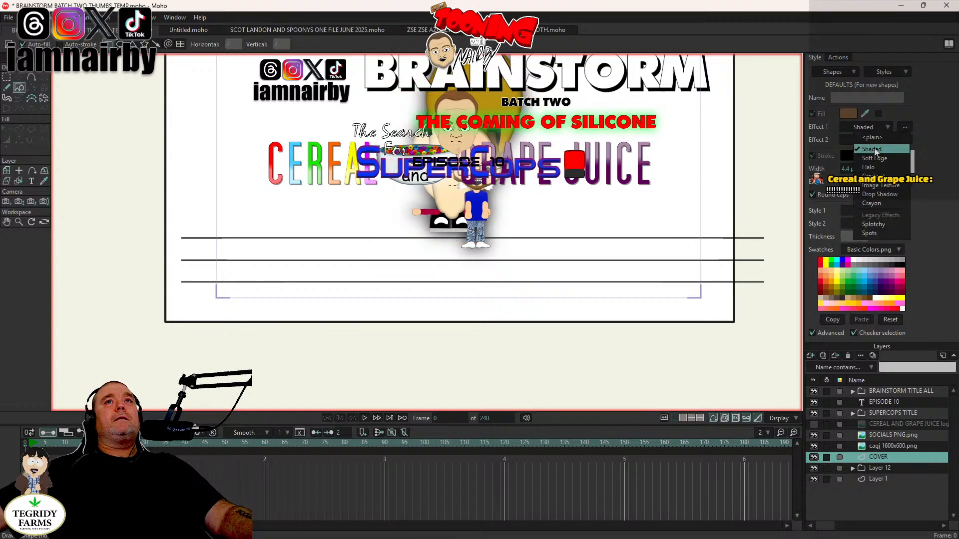
click(873, 140)
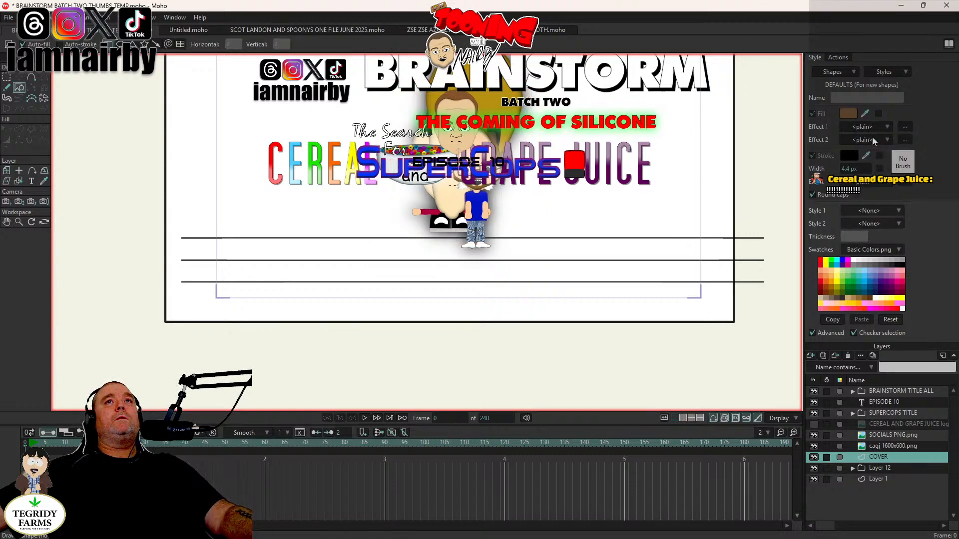
click(849, 116)
drag(587, 214, 567, 170)
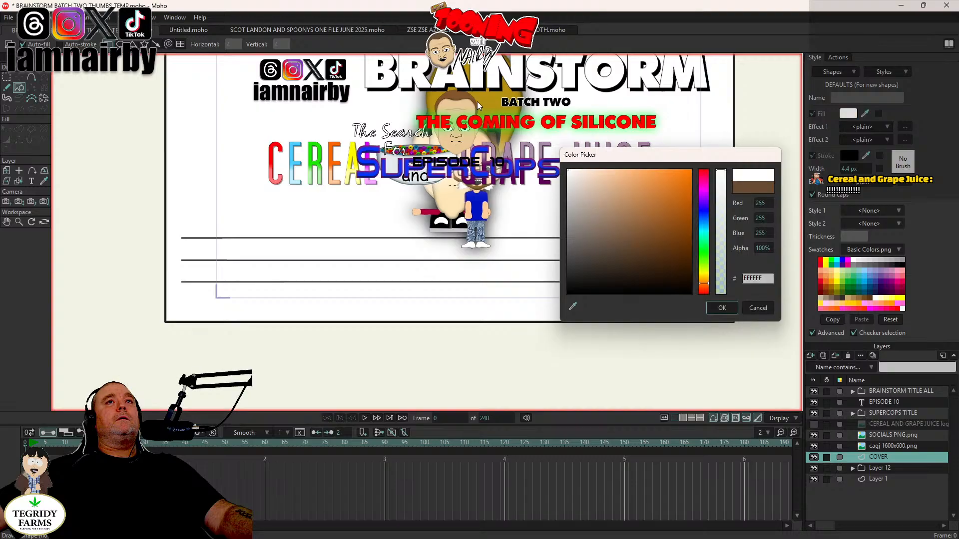
click(723, 307)
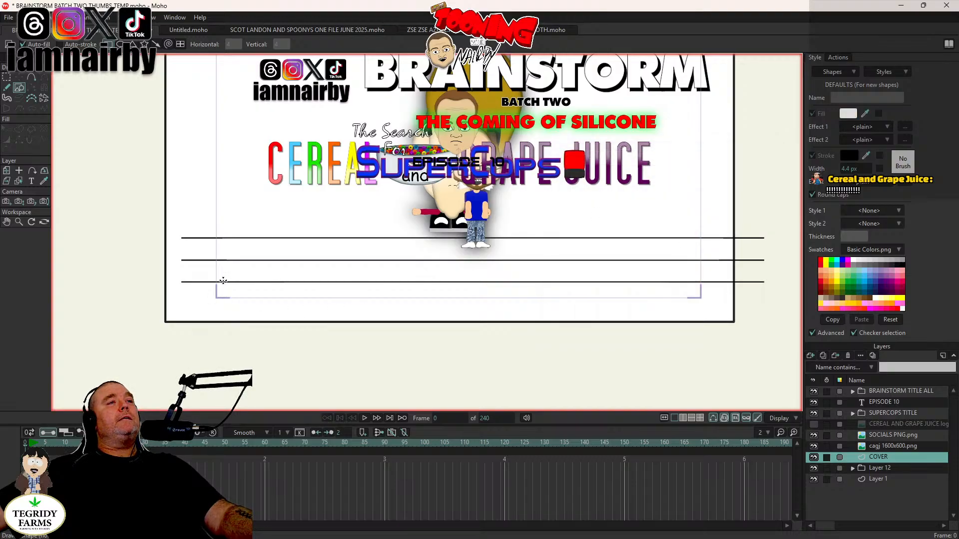
Step: Draw a rectangle across the lower part of the canvas, wider than the frame, and fill it with white FFFFFF
mouse_move(198, 329)
mouse_down()
mouse_move(446, 344)
mouse_move(795, 332)
mouse_up()
key(q)
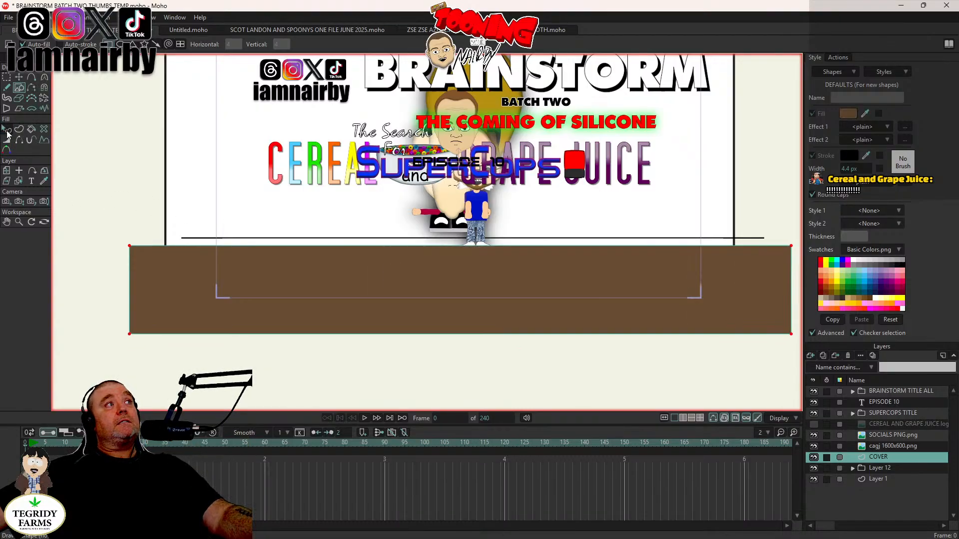
click(204, 283)
click(849, 112)
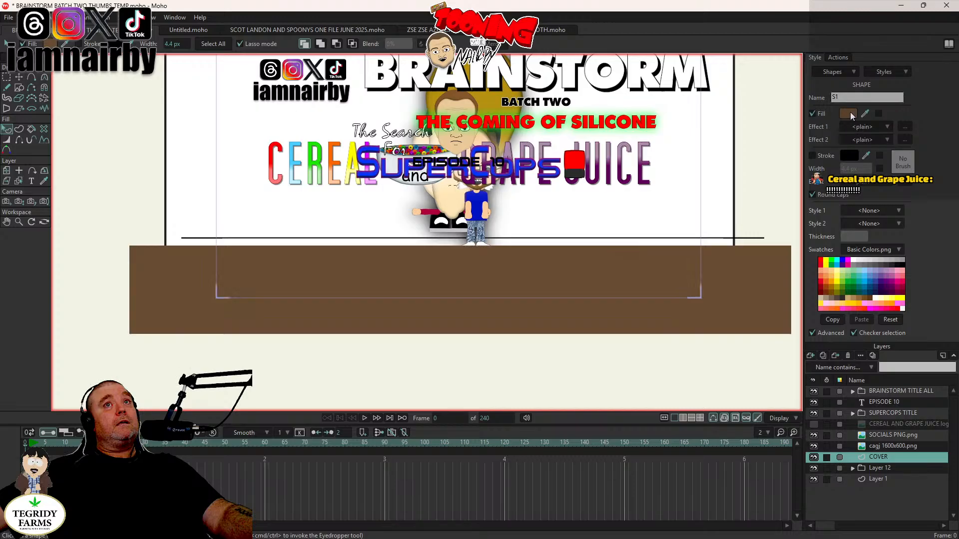
drag(601, 223, 437, 93)
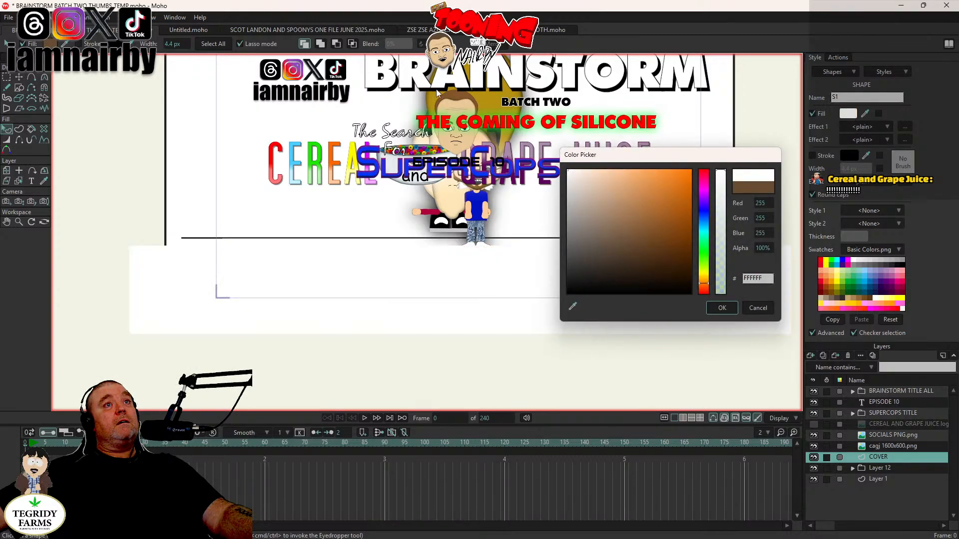
click(723, 308)
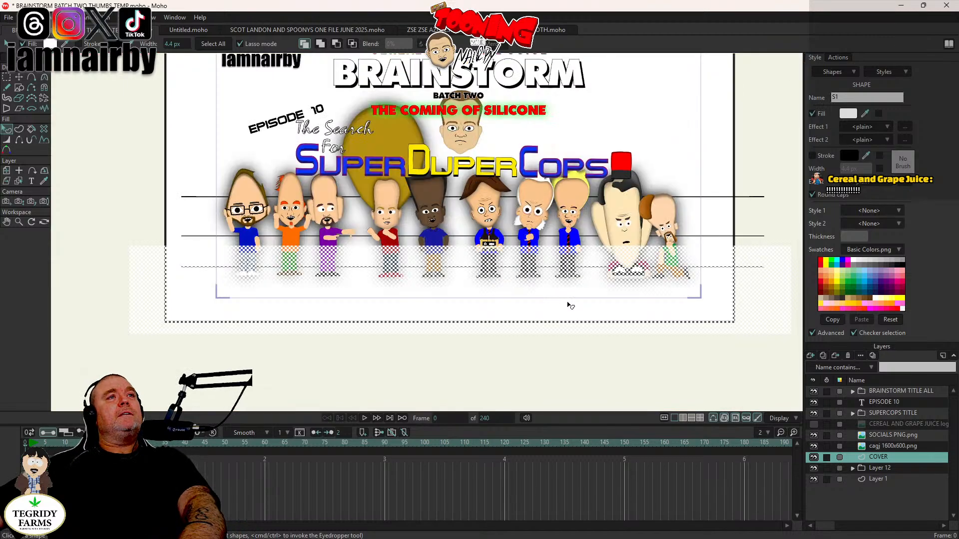
Step: At frame 1, move the COVER rectangle down so its upper edge sits just below the characters' feet
key(Right)
click(22, 76)
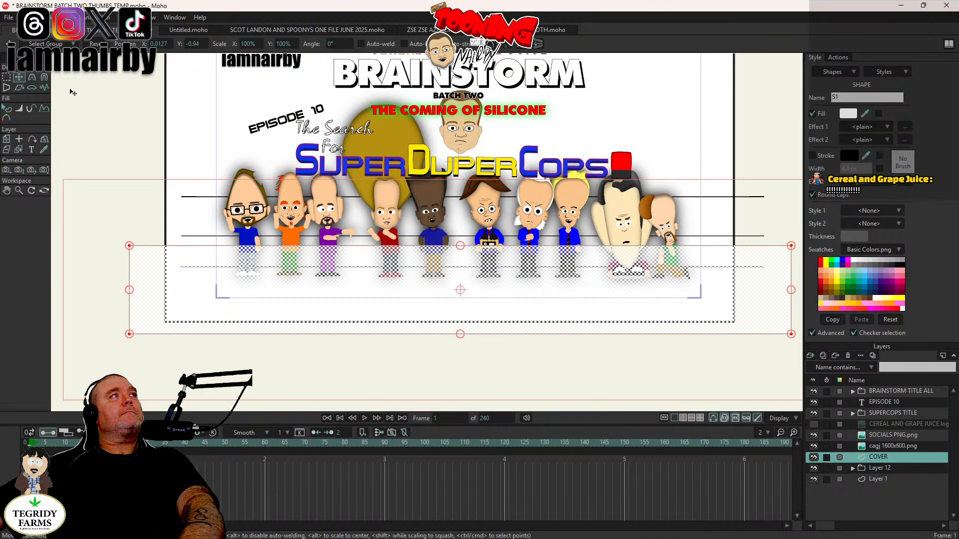
click(24, 17)
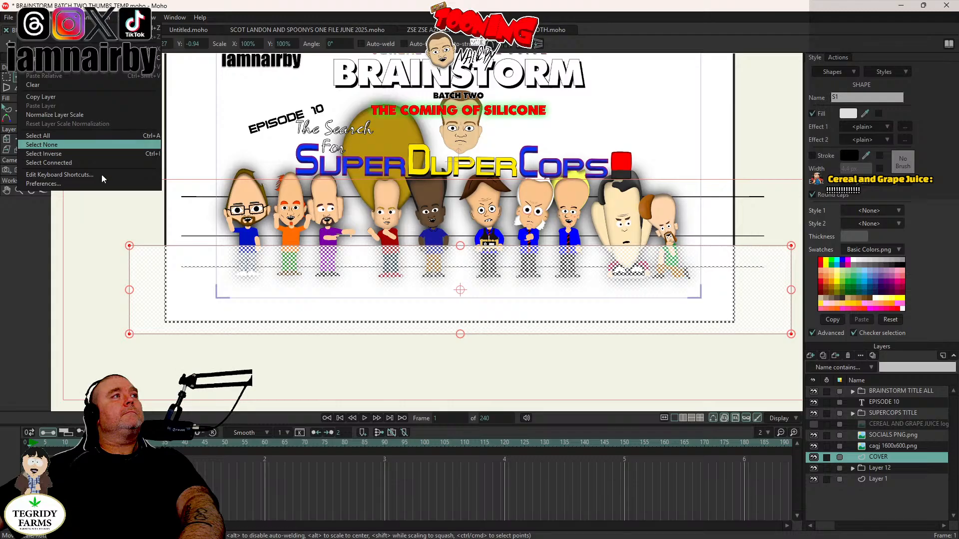
click(41, 145)
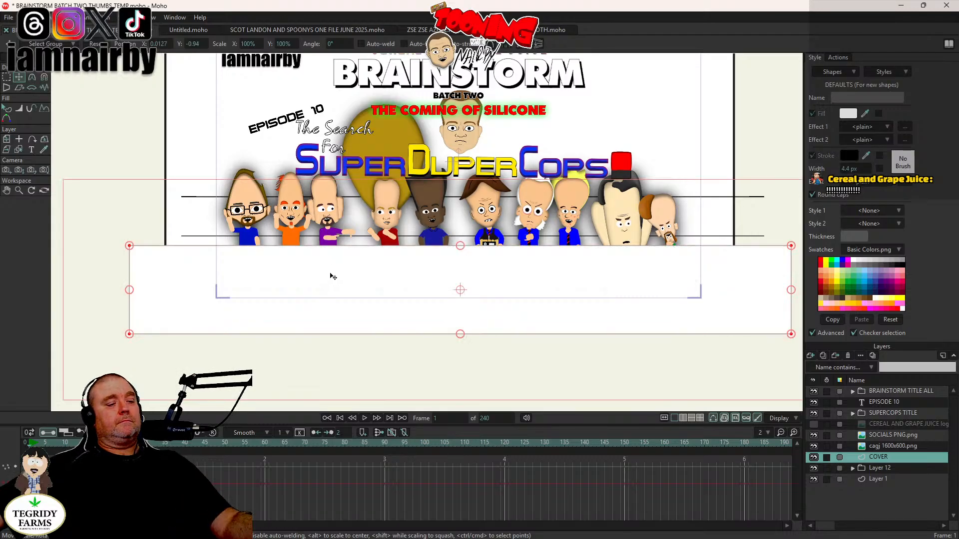
drag(333, 276, 332, 309)
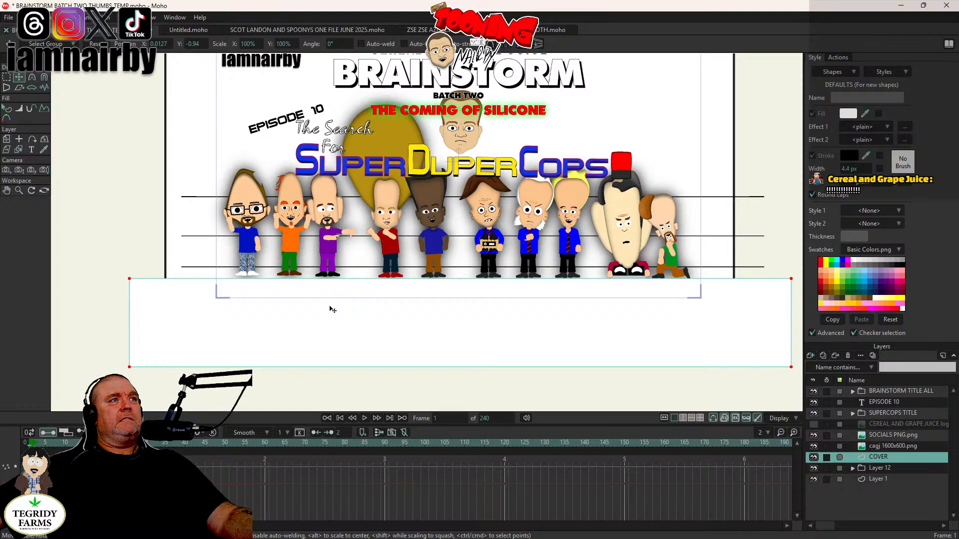
drag(333, 309, 331, 307)
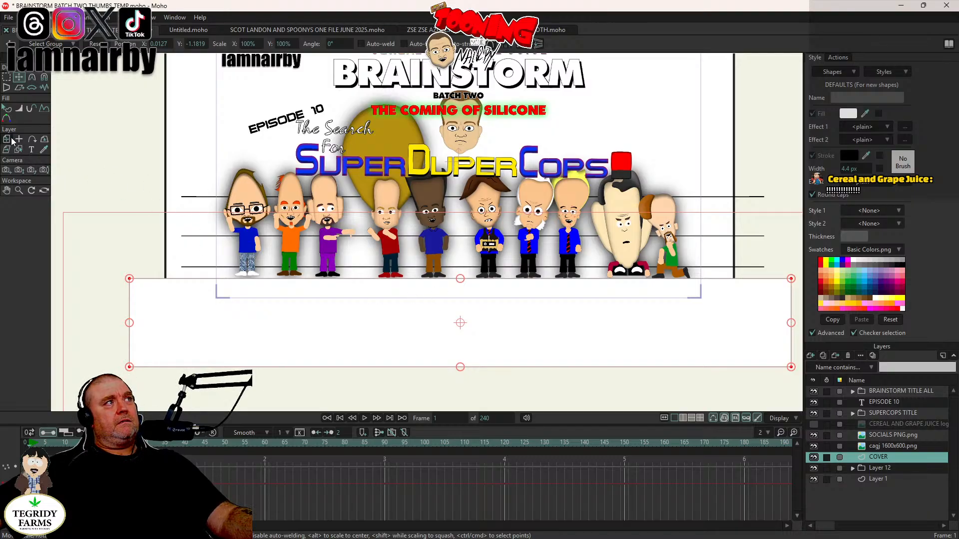
Step: Change the COVER rectangle's fill to light grey CDCDCD
click(6, 109)
click(250, 324)
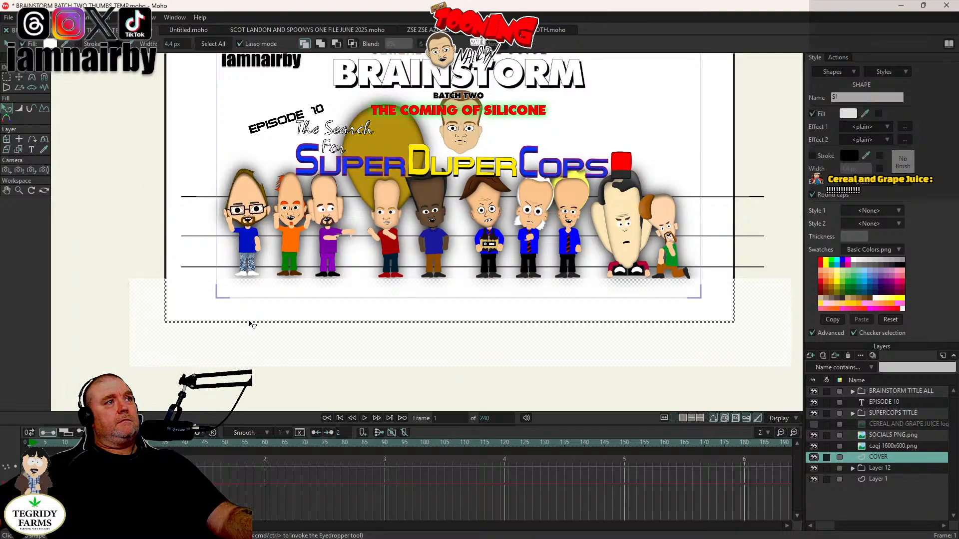
click(849, 115)
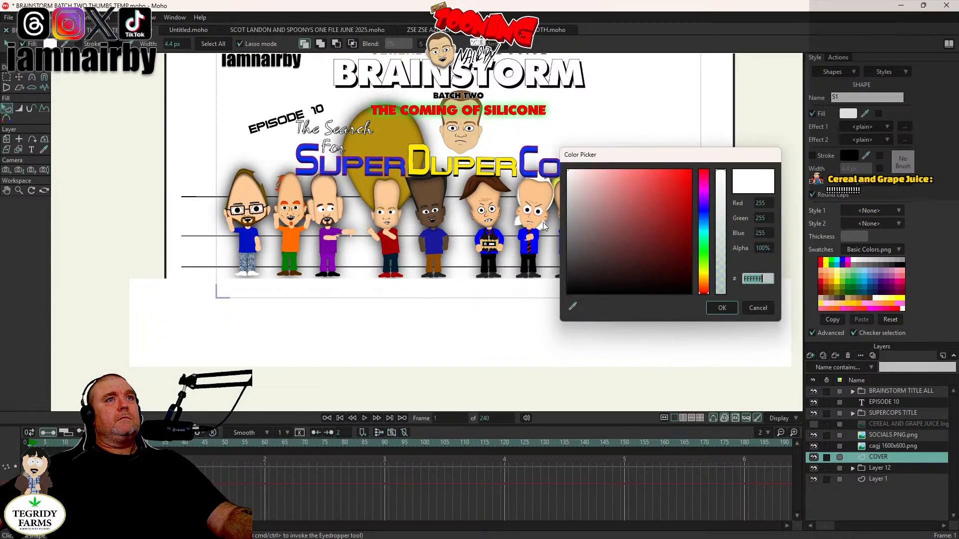
click(574, 209)
drag(570, 208, 555, 192)
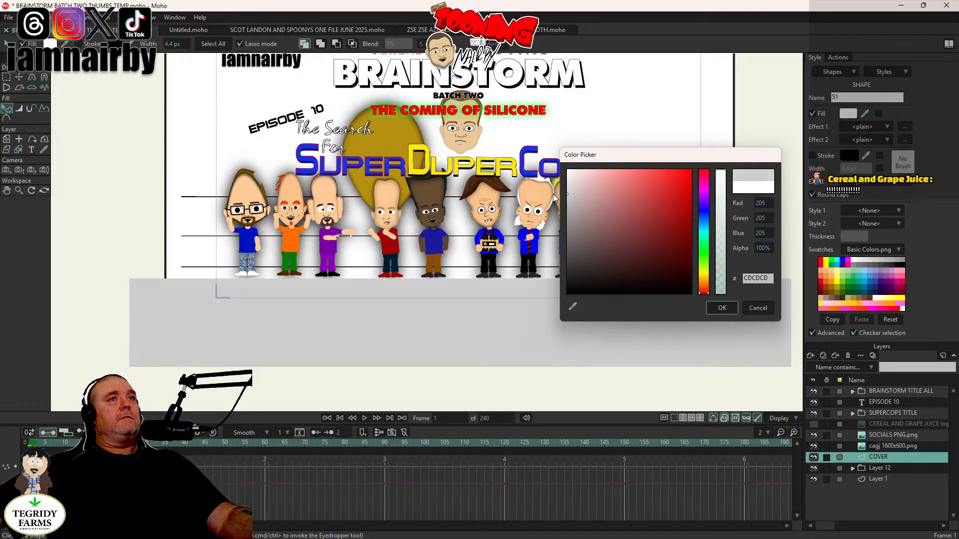
click(727, 309)
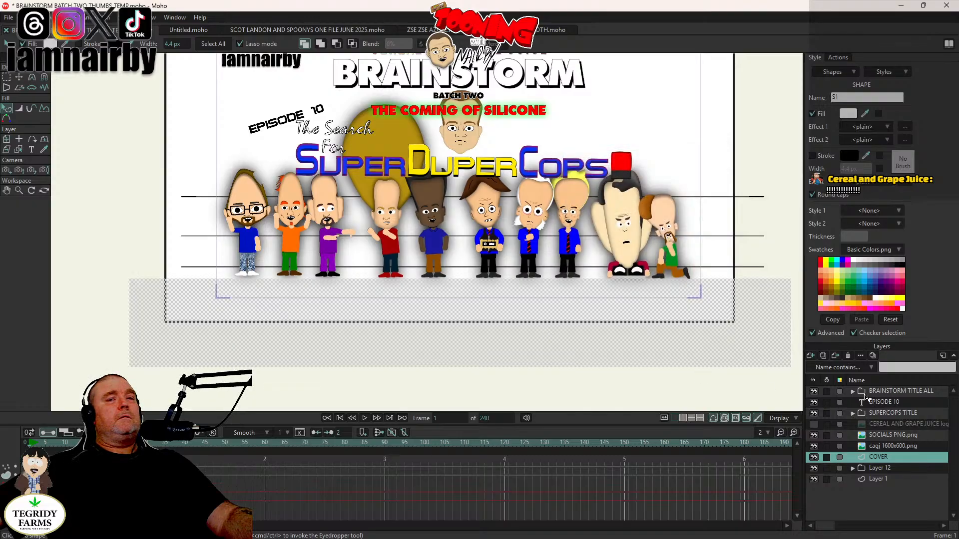
Step: Deselect the COVER shape and lower the LANDONS group in Layer 12 slightly so its feet meet the floor cover's upper edge
click(853, 468)
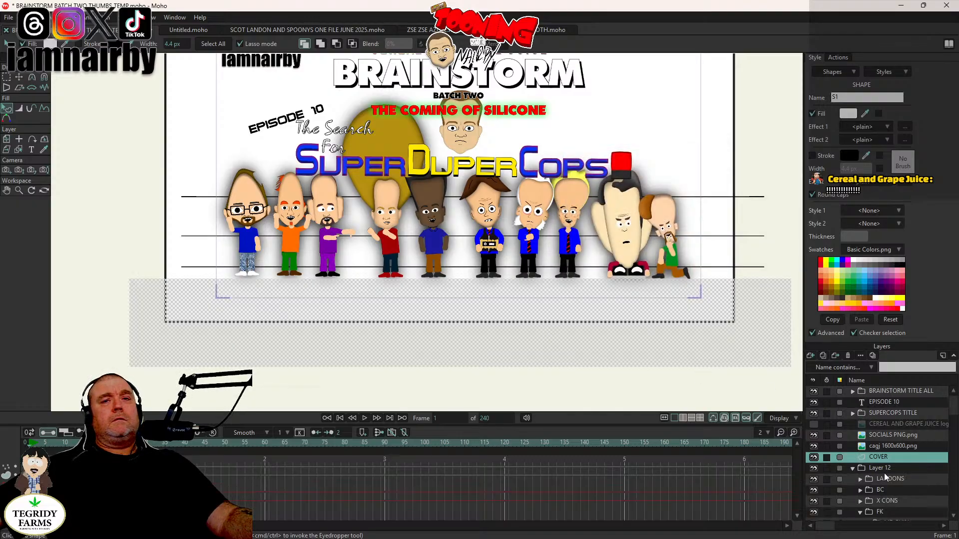
click(24, 18)
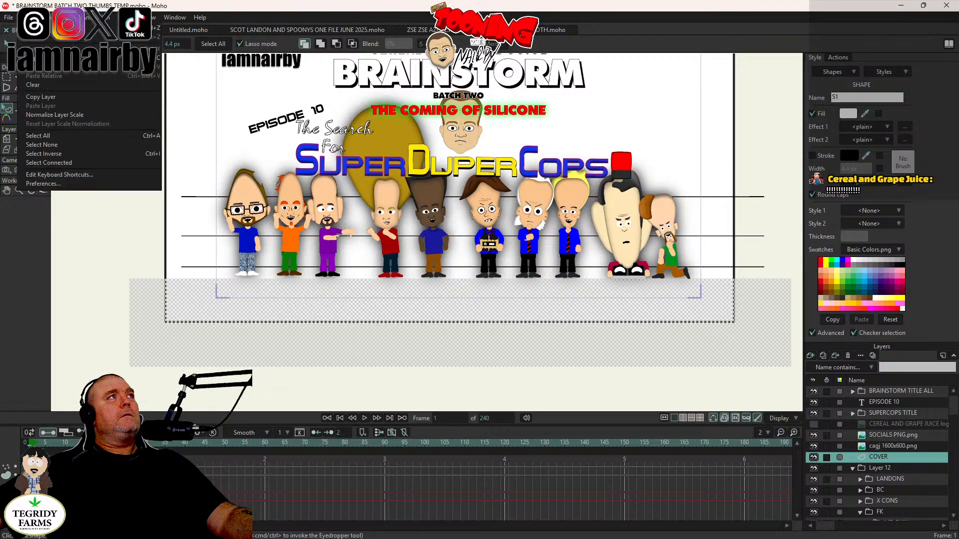
click(55, 147)
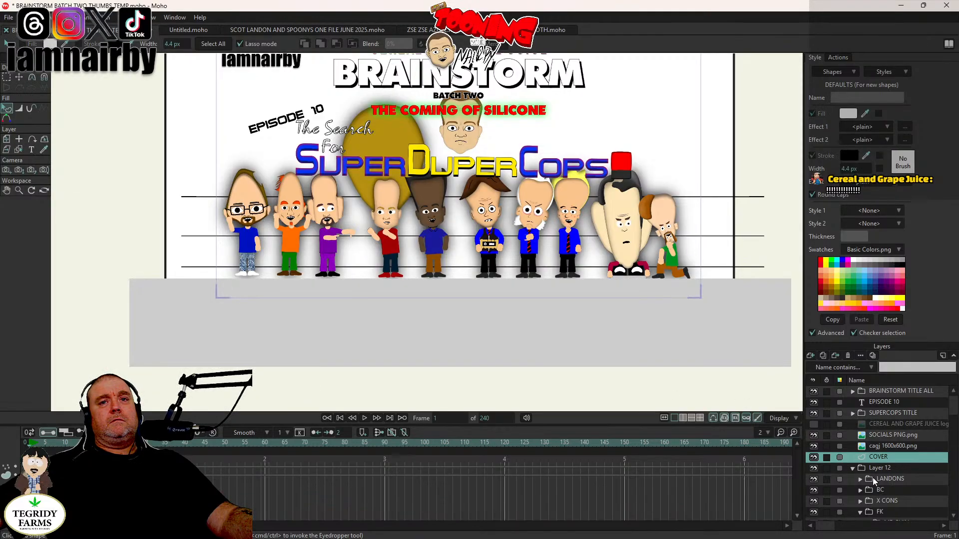
click(859, 478)
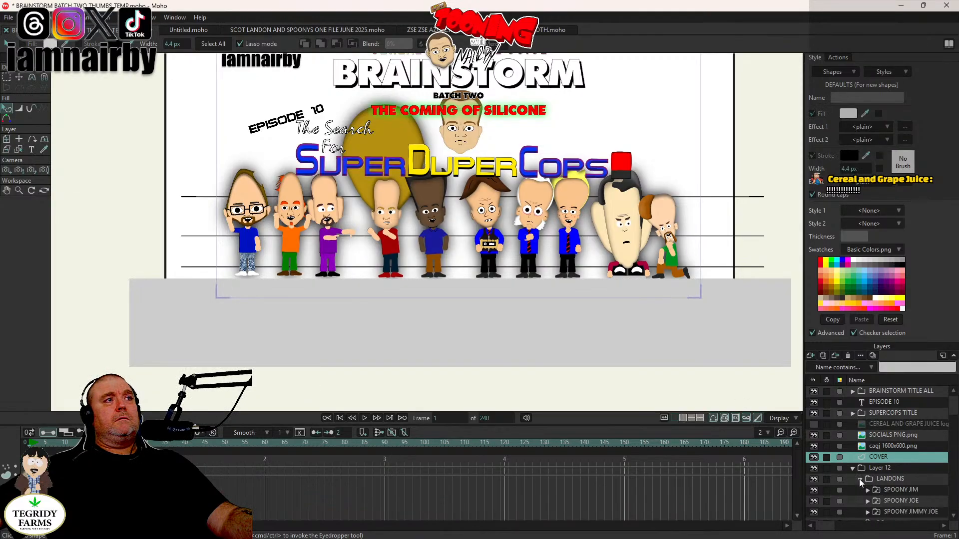
click(903, 481)
scroll(445, 317, up, 5)
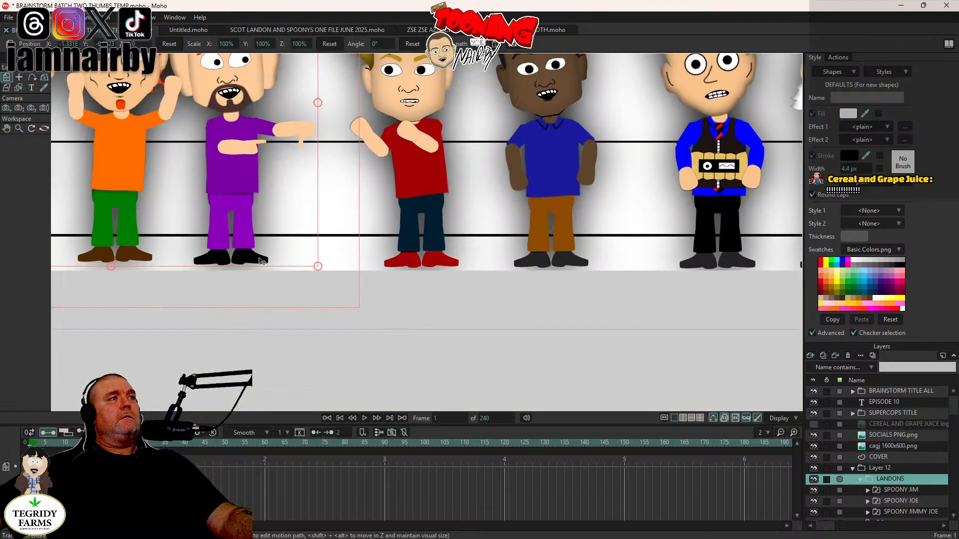
drag(420, 232, 419, 242)
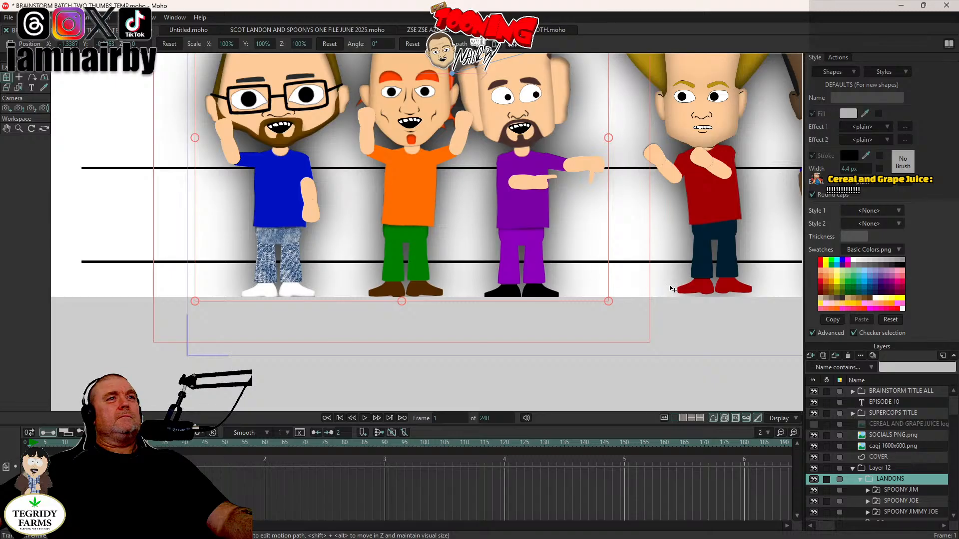
drag(670, 286, 485, 280)
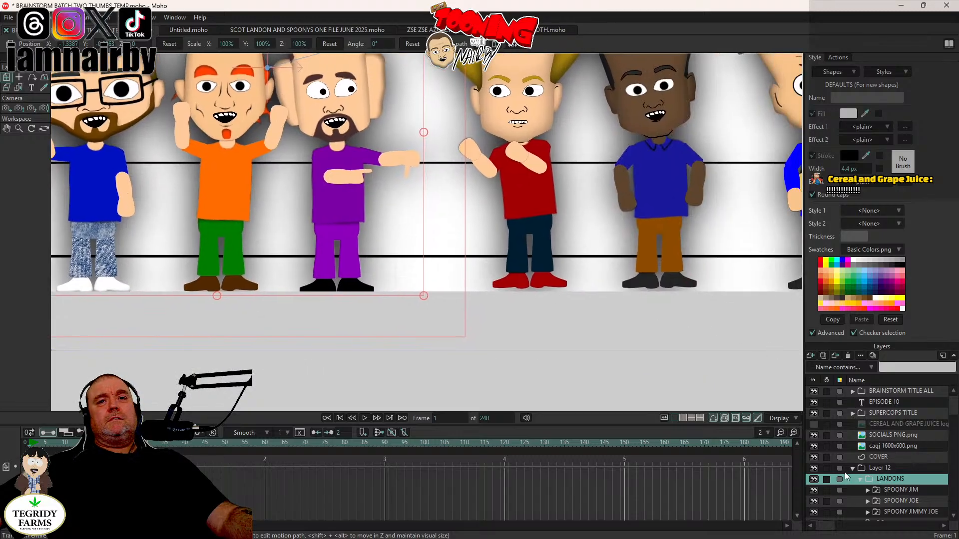
click(860, 479)
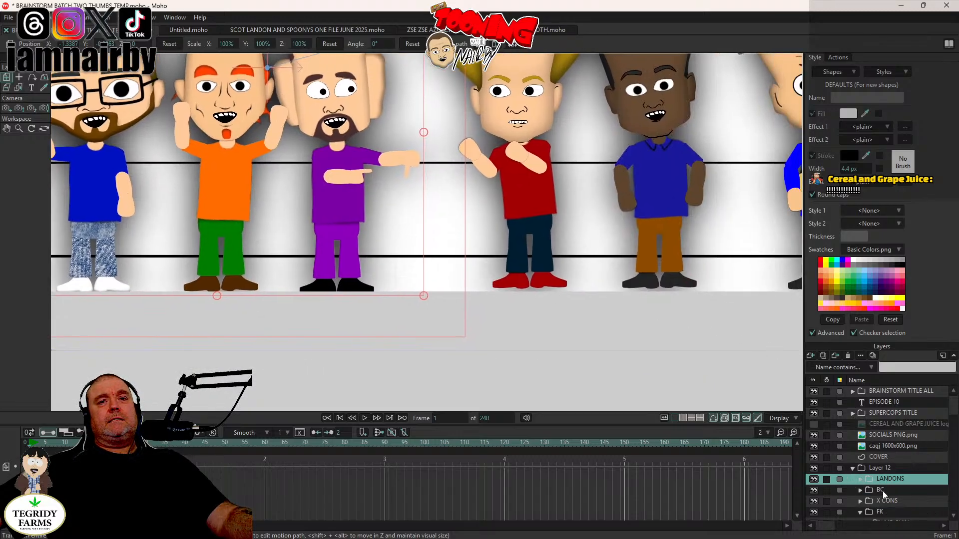
Step: Nudge the BC and X CONS groups so their characters' feet line up with the floor cover's upper edge
click(883, 490)
drag(577, 231, 441, 230)
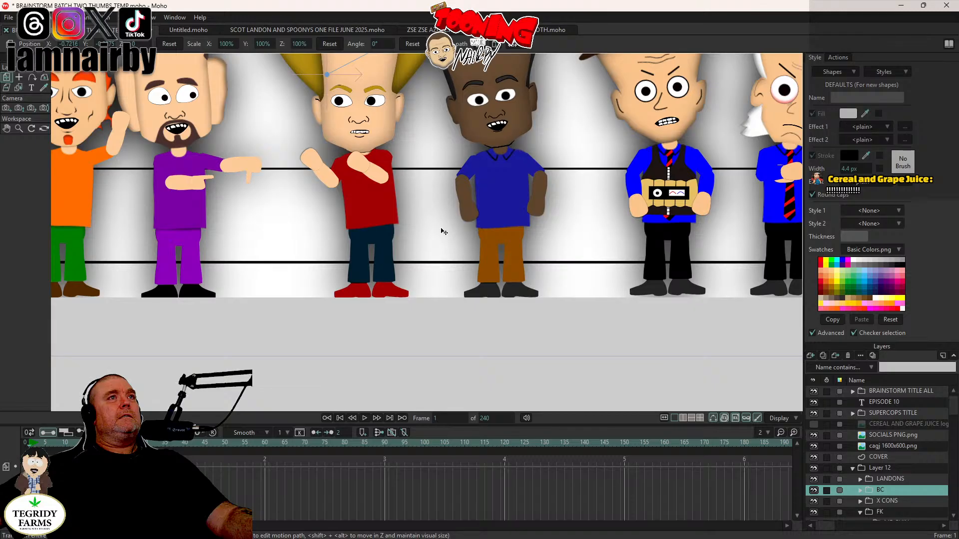
drag(441, 229, 441, 229)
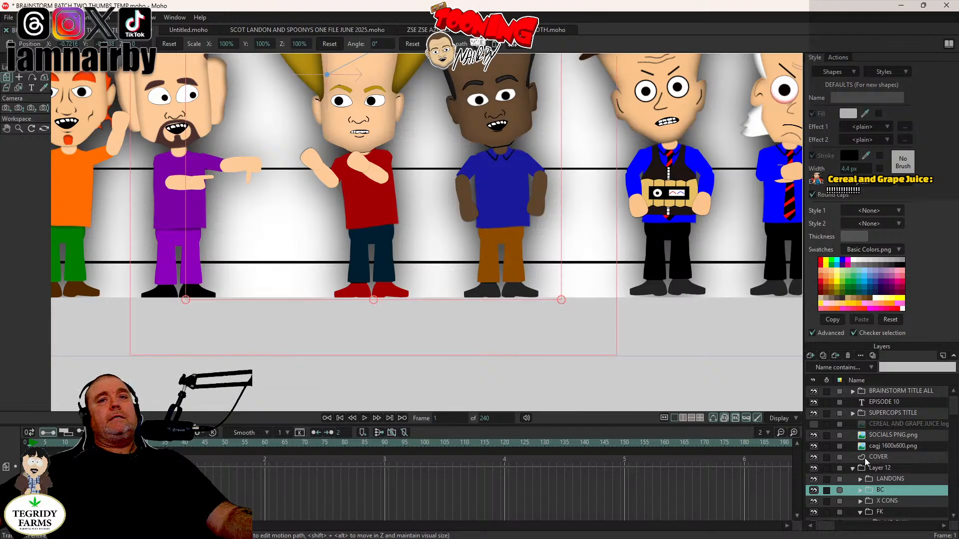
click(892, 501)
drag(693, 263, 364, 260)
drag(497, 250, 499, 256)
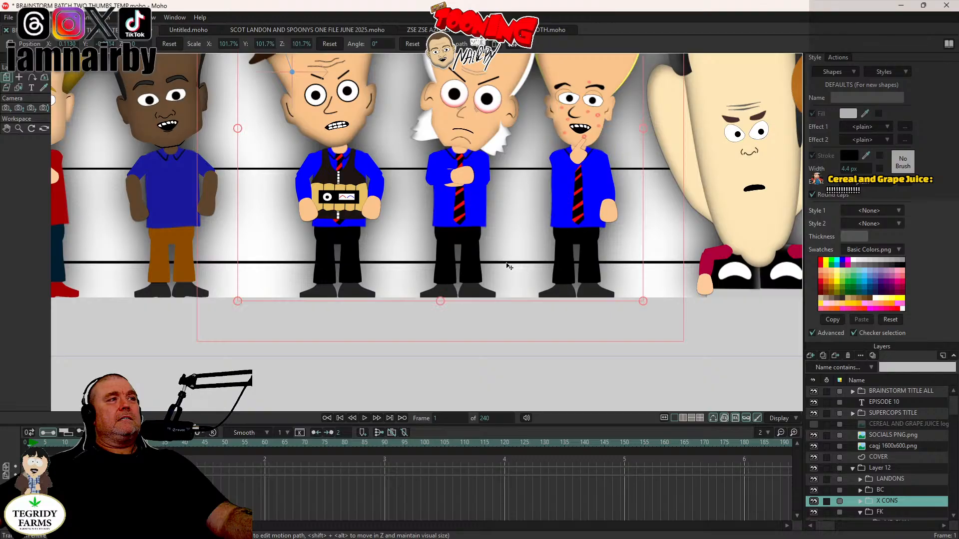
Step: Nudge the FK group so its two characters rest on the floor cover's upper edge
click(892, 515)
drag(672, 308, 198, 355)
drag(357, 272, 367, 268)
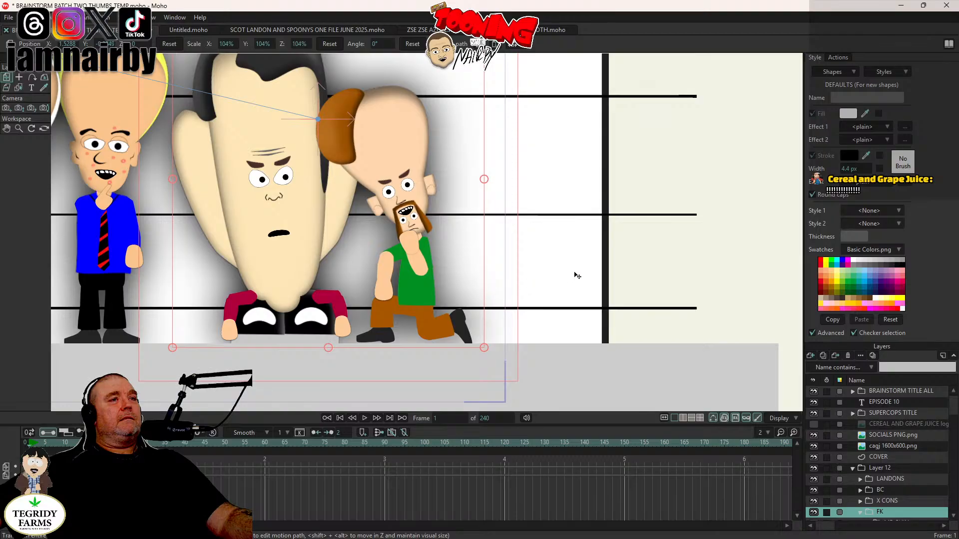
scroll(574, 274, down, 5)
scroll(574, 280, up, 8)
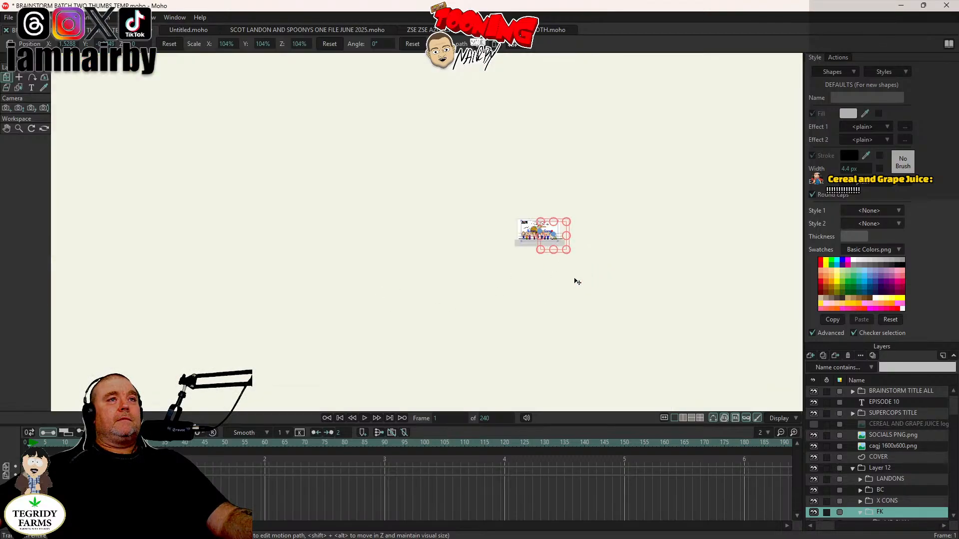
scroll(530, 235, up, 3)
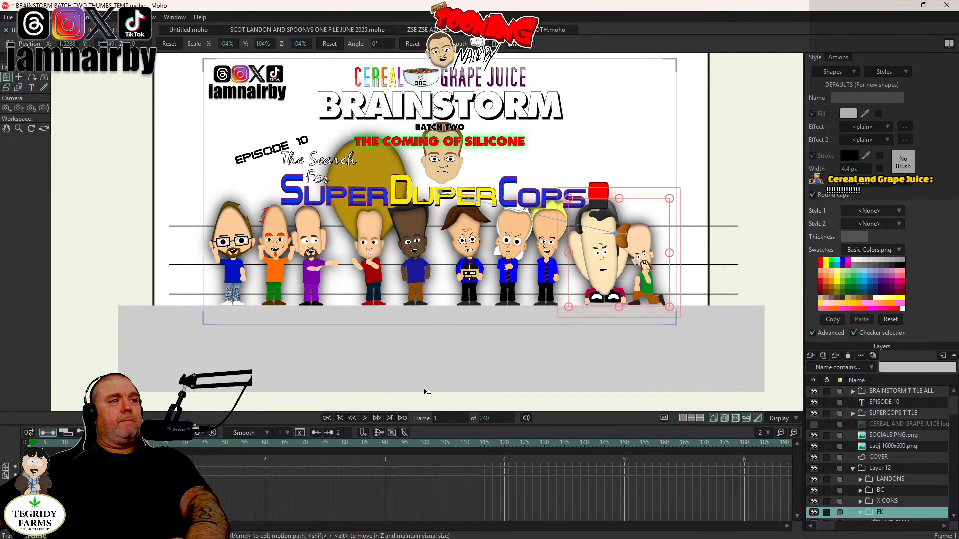
Step: Render a preview of frame 8 at 100% and check how the characters stand on the floor cover
click(62, 446)
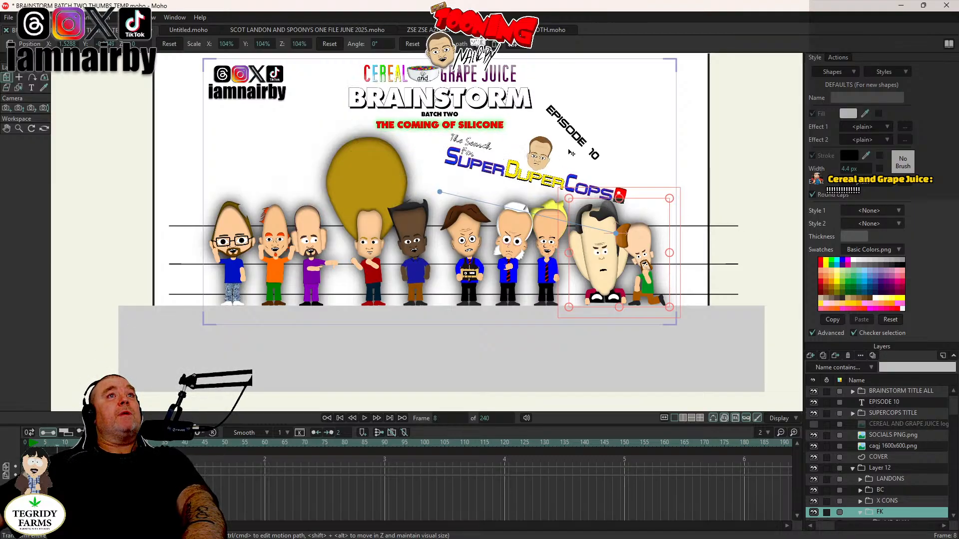
key(ctrl+r)
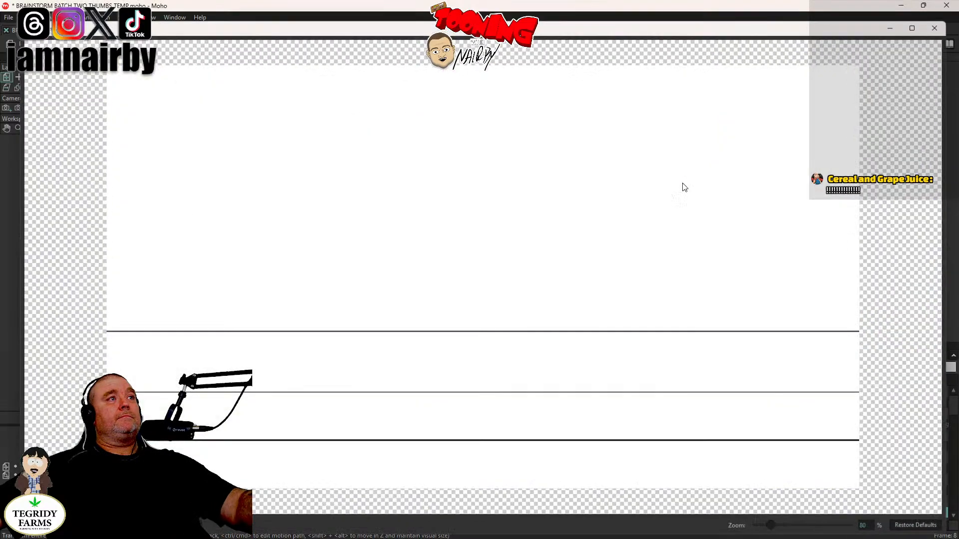
click(921, 530)
drag(670, 433, 728, 465)
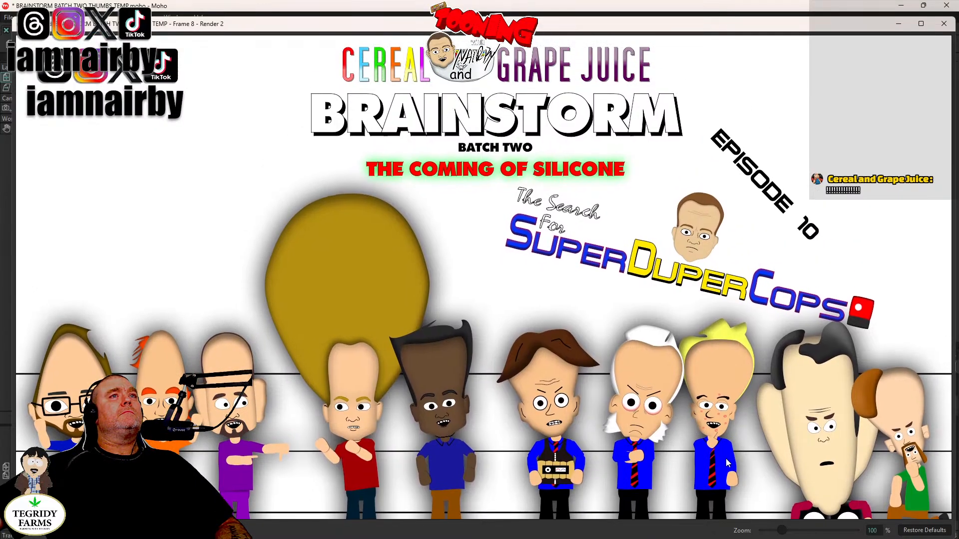
drag(726, 459, 722, 351)
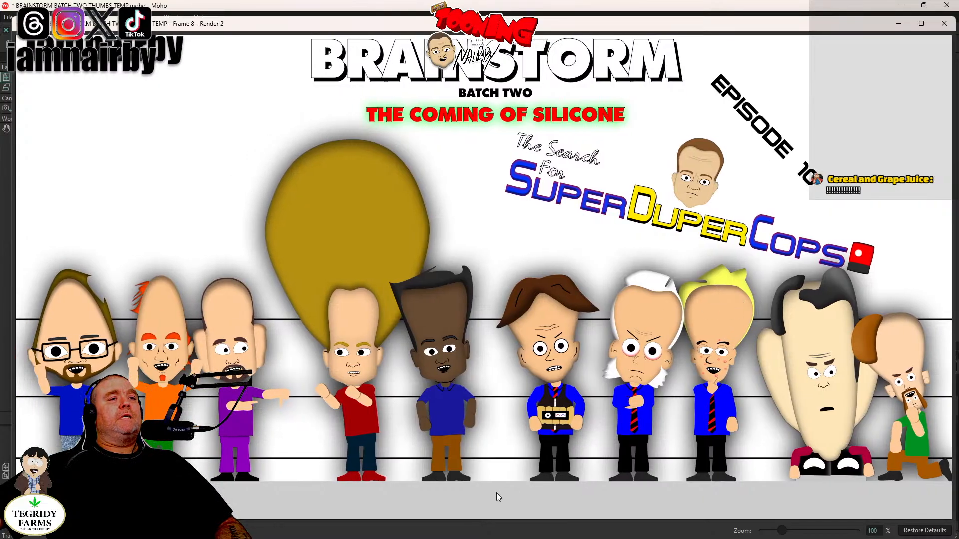
click(943, 24)
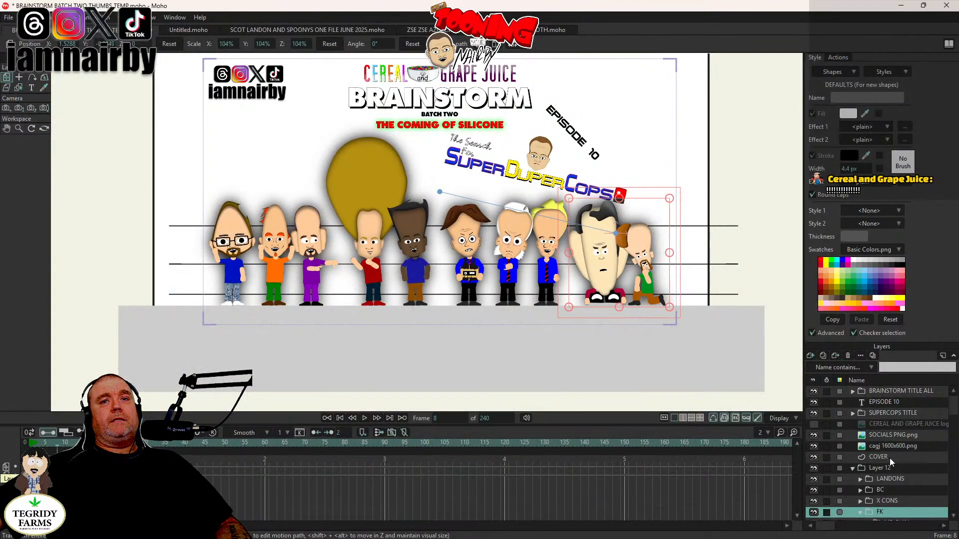
Step: Apply the Shaded fill effect to the COVER rectangle as its first effect
scroll(889, 458, down, 3)
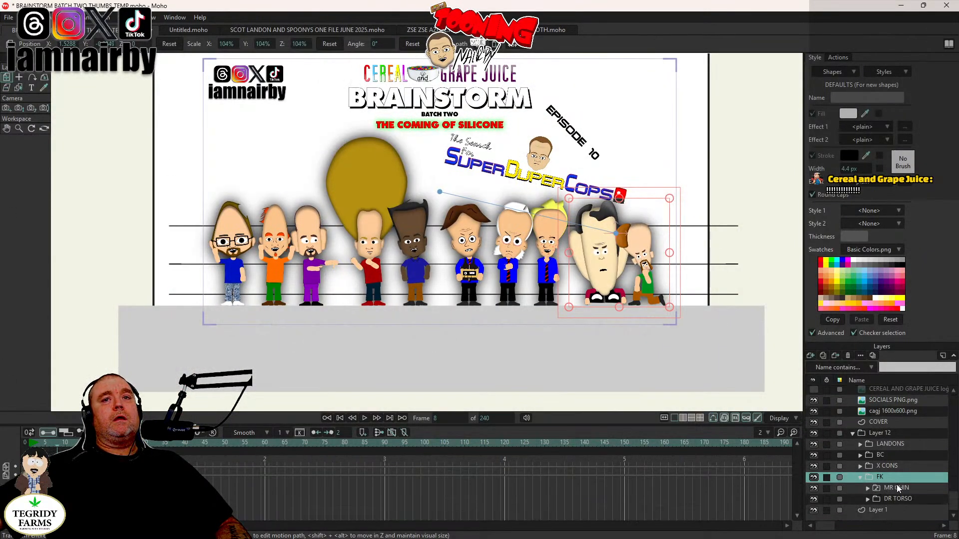
click(889, 423)
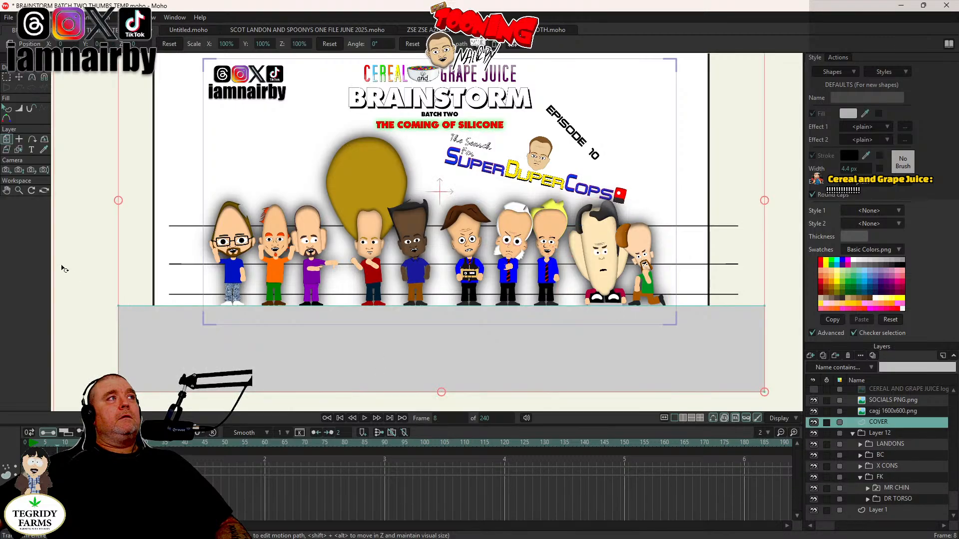
click(291, 316)
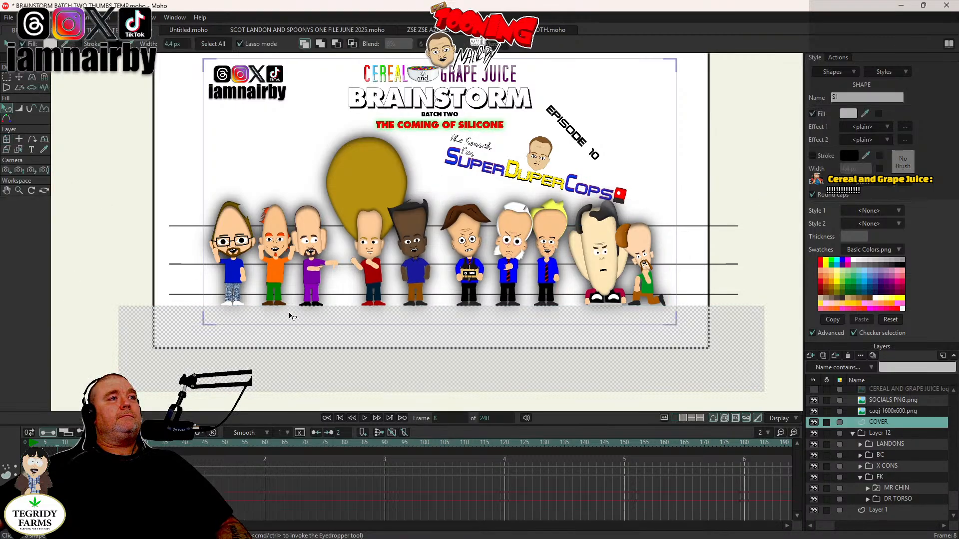
click(880, 128)
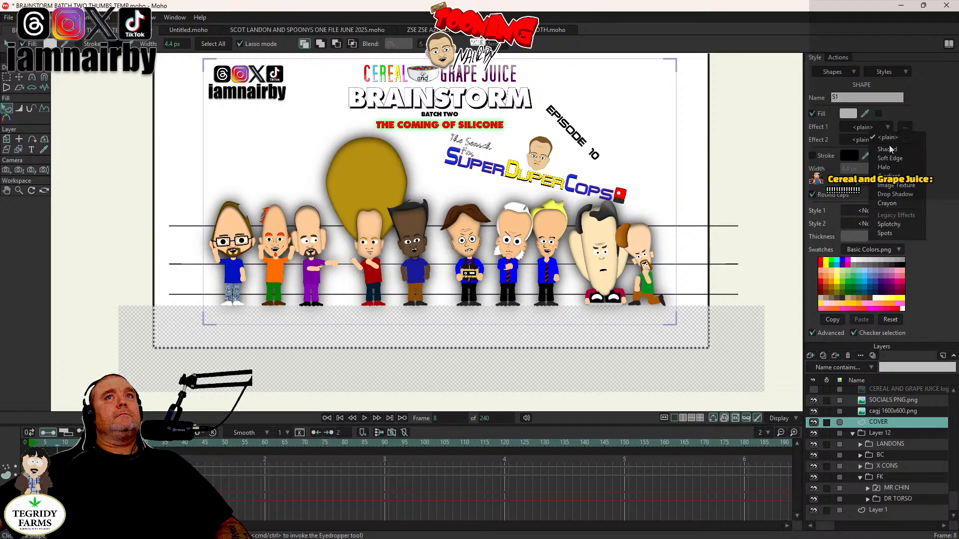
click(892, 147)
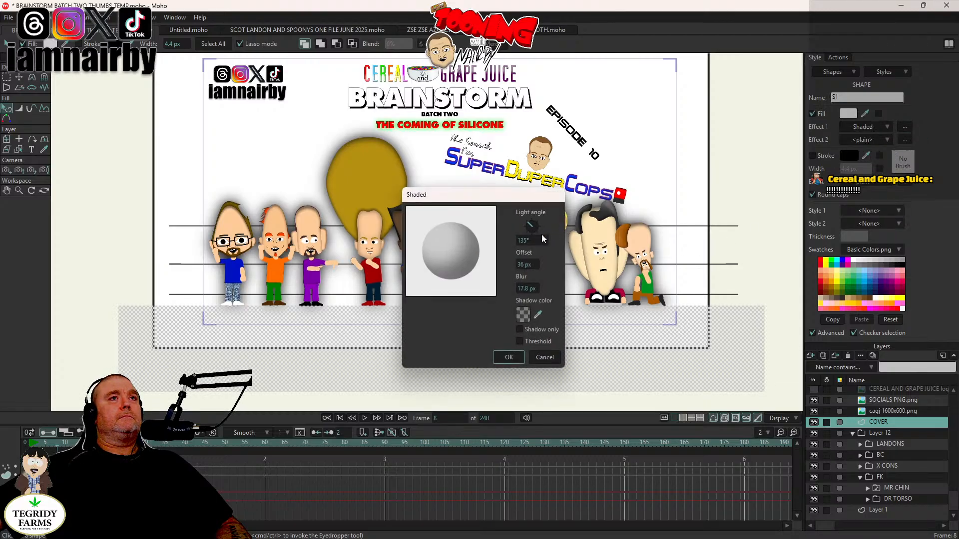
Step: Set the light angle of the COVER's Shaded effect to 270°
drag(533, 228, 539, 260)
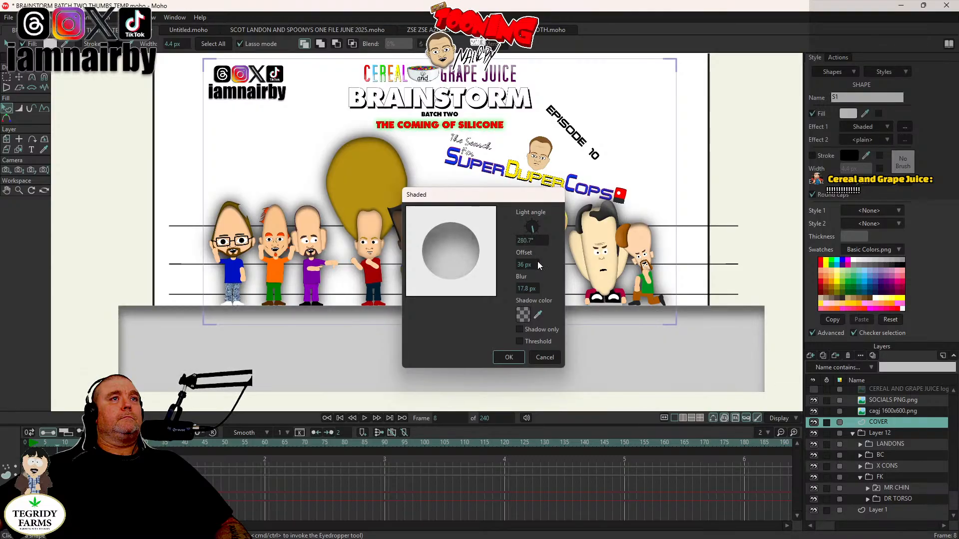
click(529, 240)
text(2)
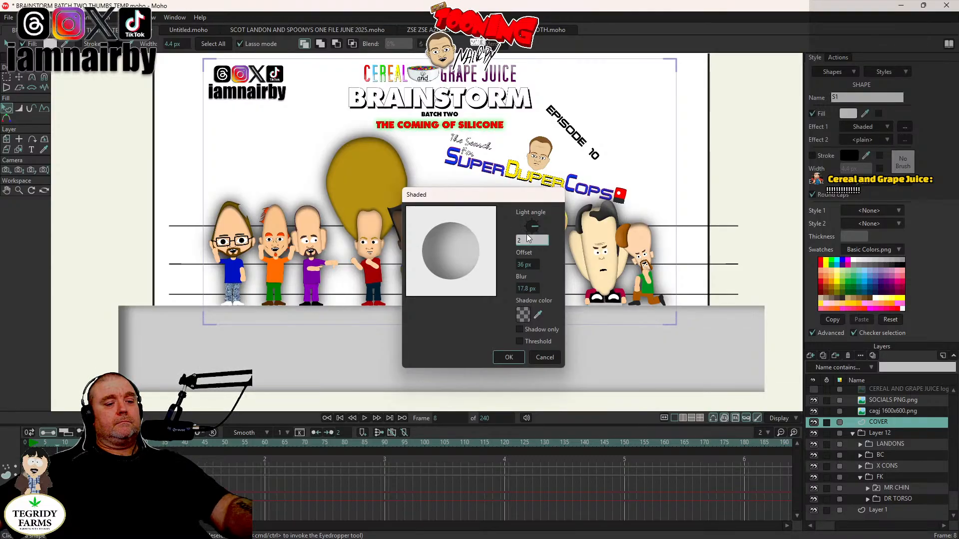
text(70)
key(Tab)
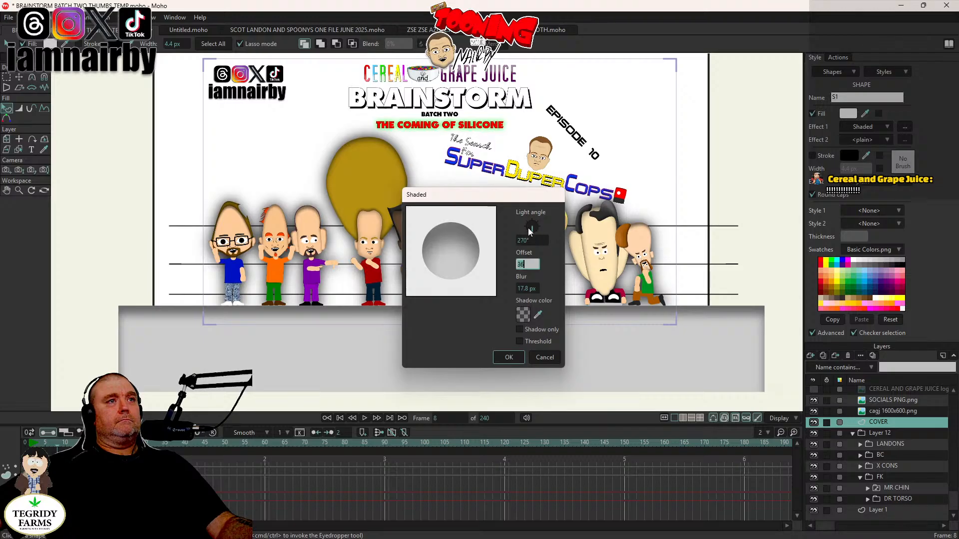
Step: Set the Shaded effect's offset to 4 px and blur to 30 px, and apply it to the COVER rectangle
drag(539, 195, 780, 197)
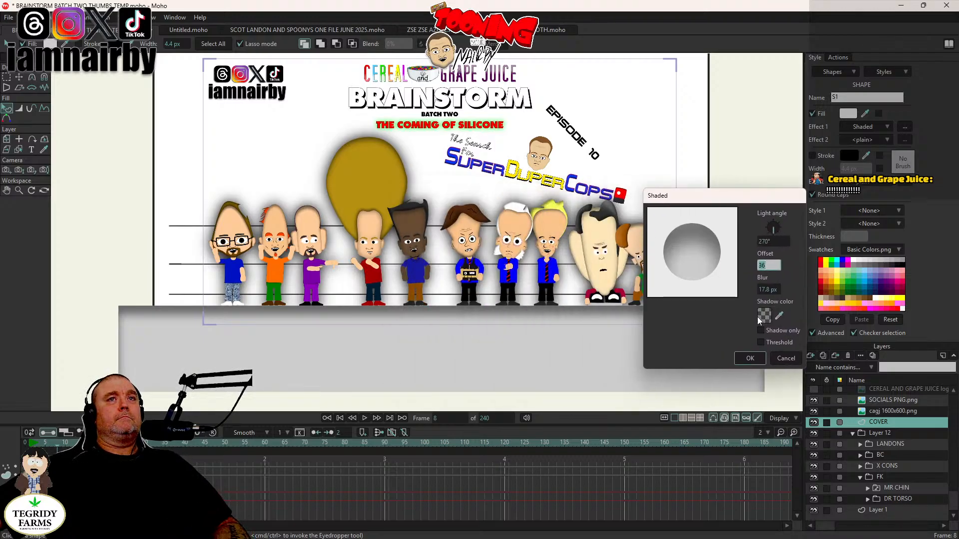
click(727, 335)
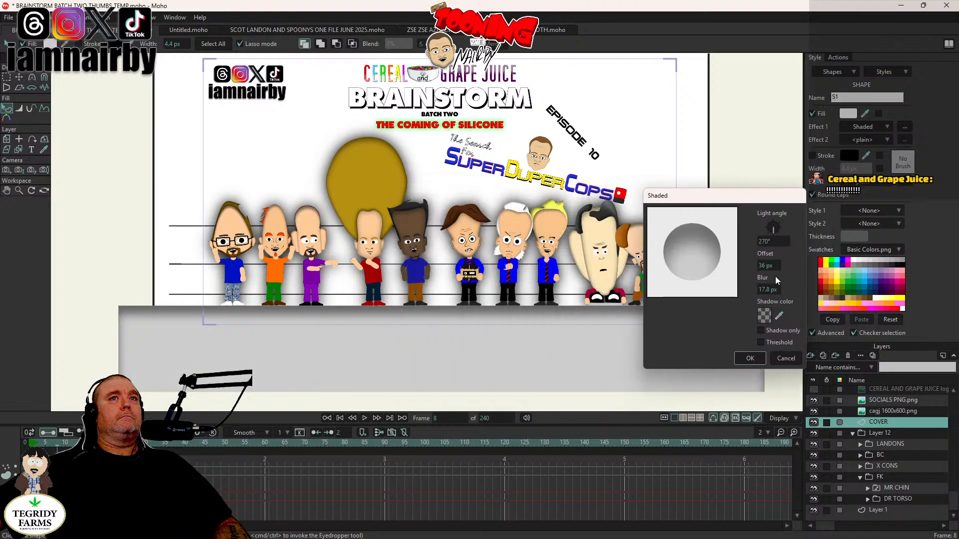
drag(769, 264, 605, 289)
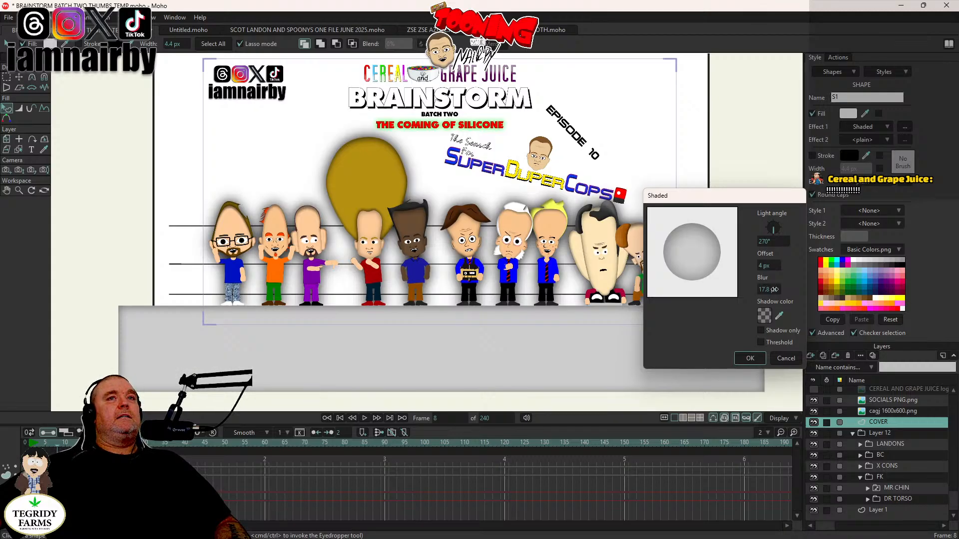
drag(769, 292, 829, 297)
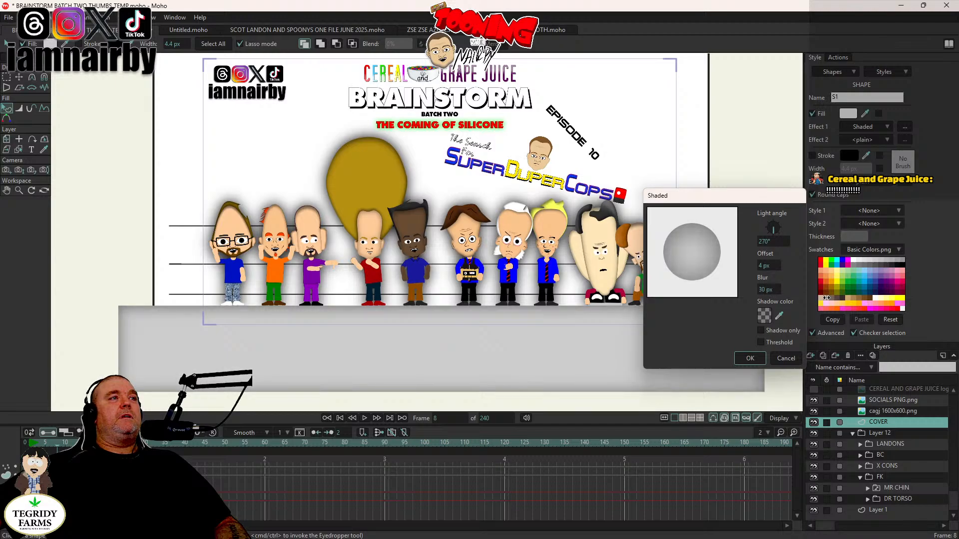
click(750, 360)
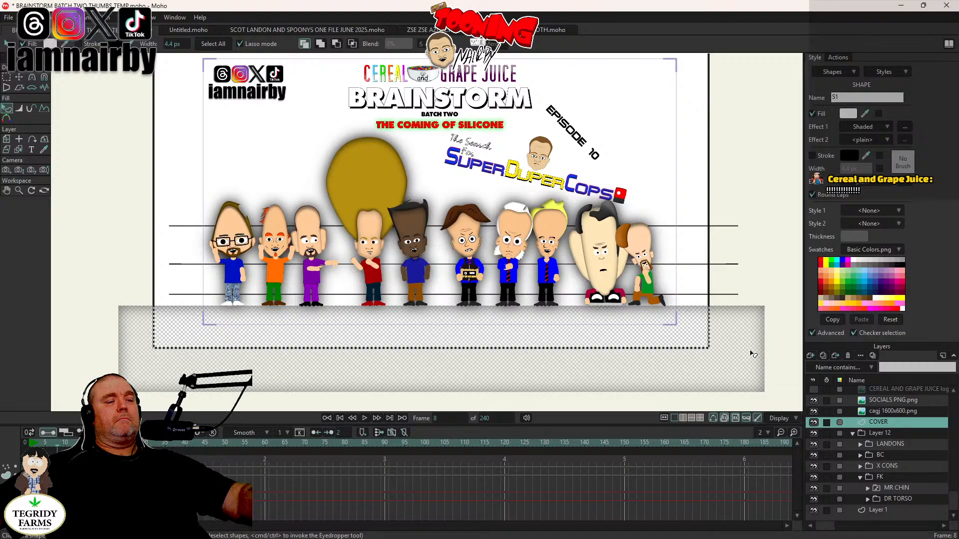
Step: Render frame 8 again and inspect the shaded floor cover beneath the characters' feet
key(ctrl+r)
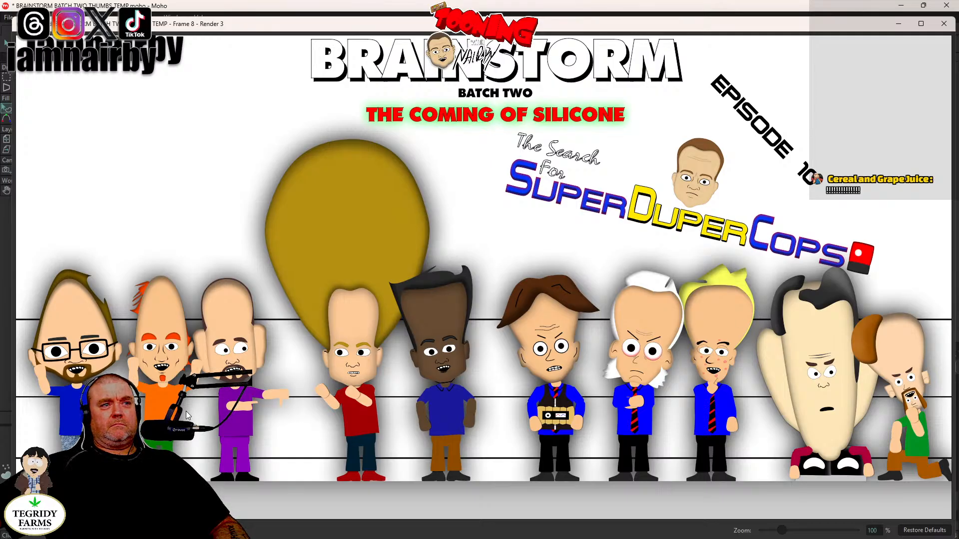
click(944, 24)
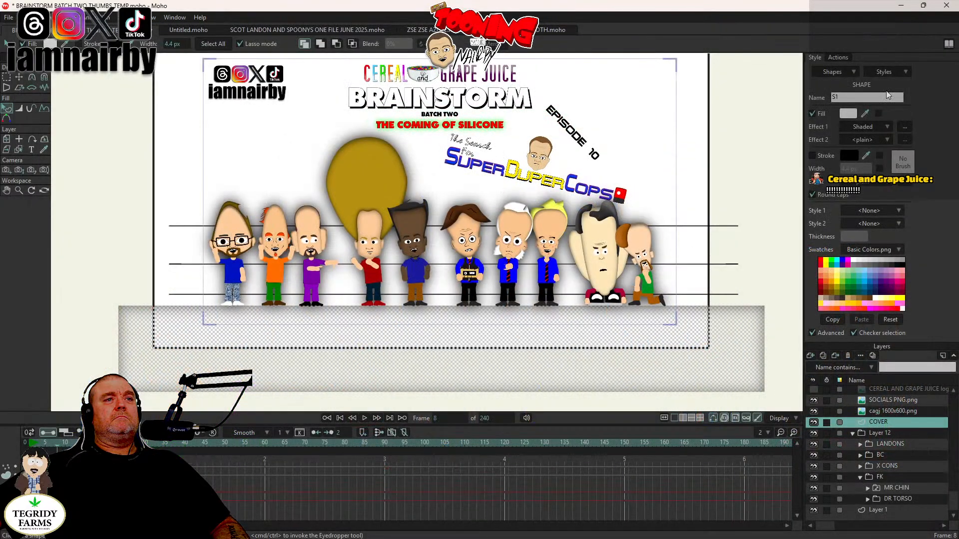
scroll(356, 293, up, 3)
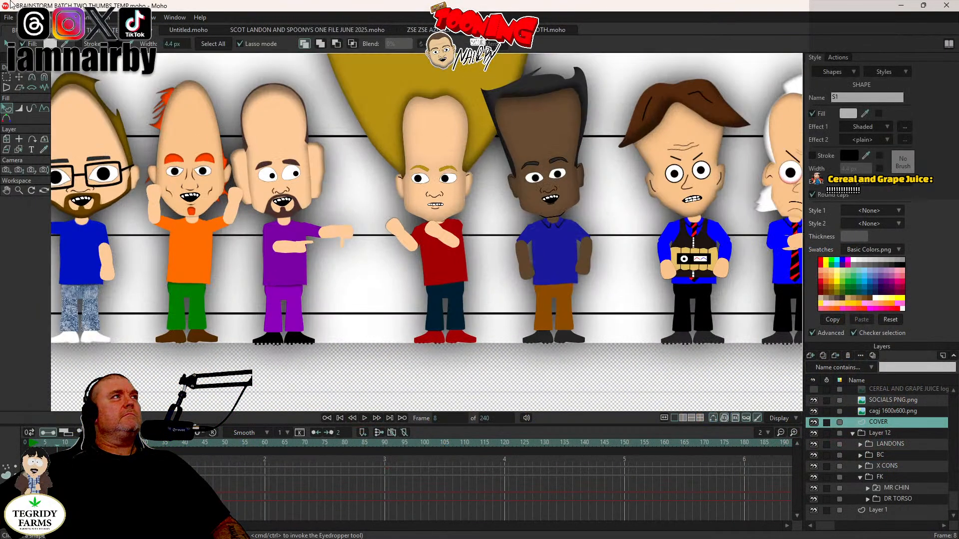
Step: Deselect the COVER shape and adjust the SPOONY JOE layer's transform so his shoes sit flat on the floor edge
click(25, 17)
click(48, 145)
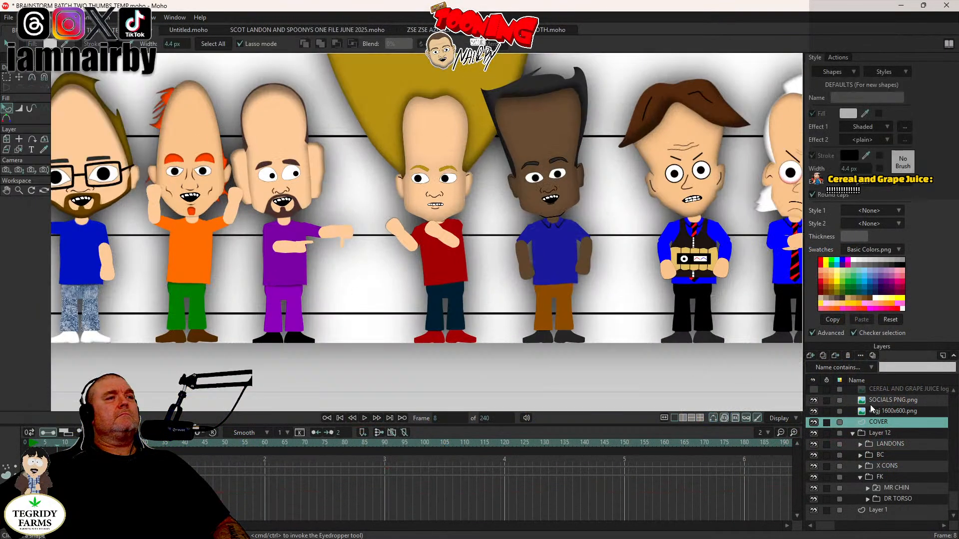
click(861, 444)
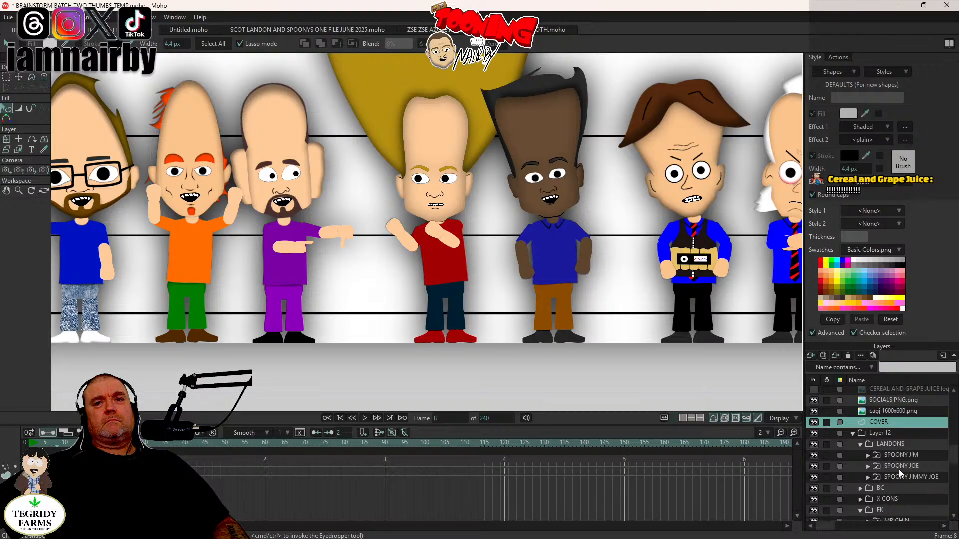
click(901, 466)
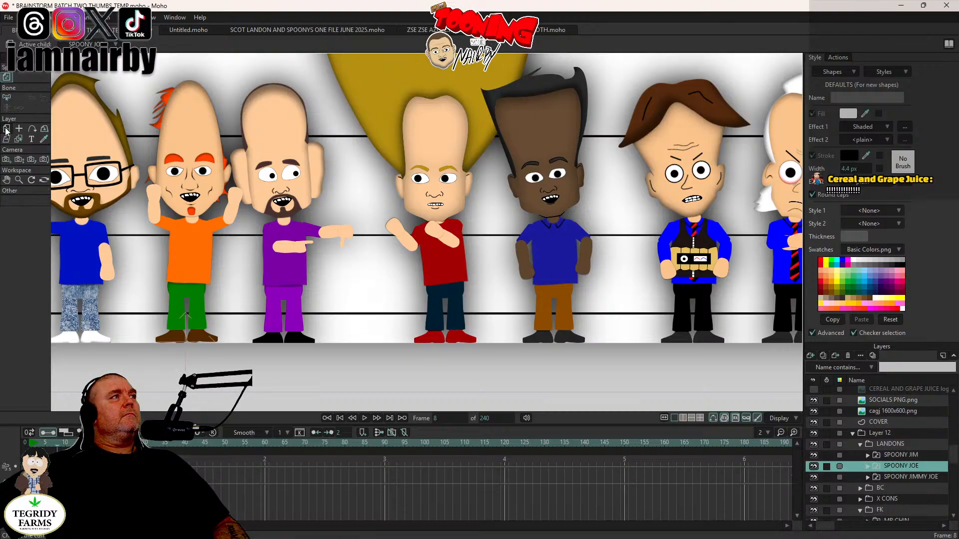
click(7, 128)
scroll(226, 225, up, 2)
drag(239, 297, 300, 229)
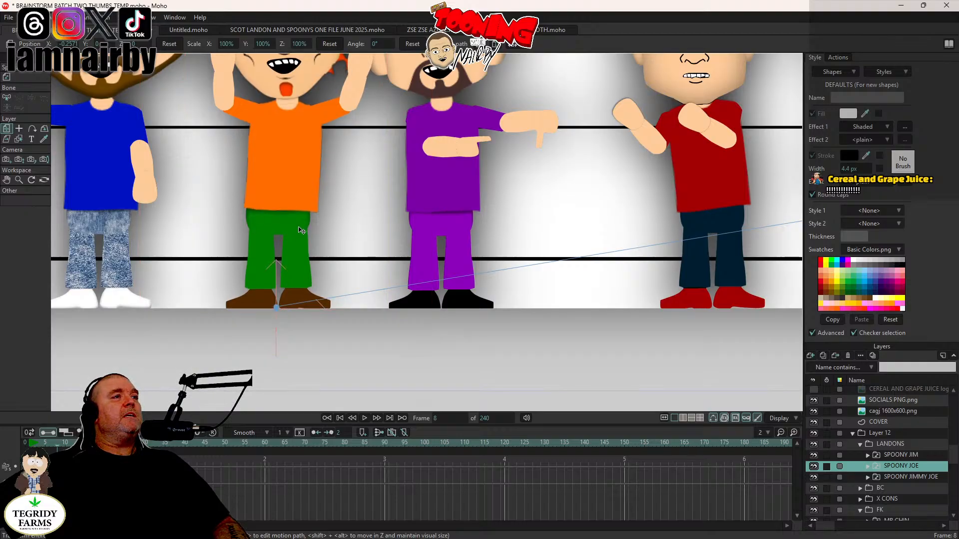
drag(699, 246, 303, 242)
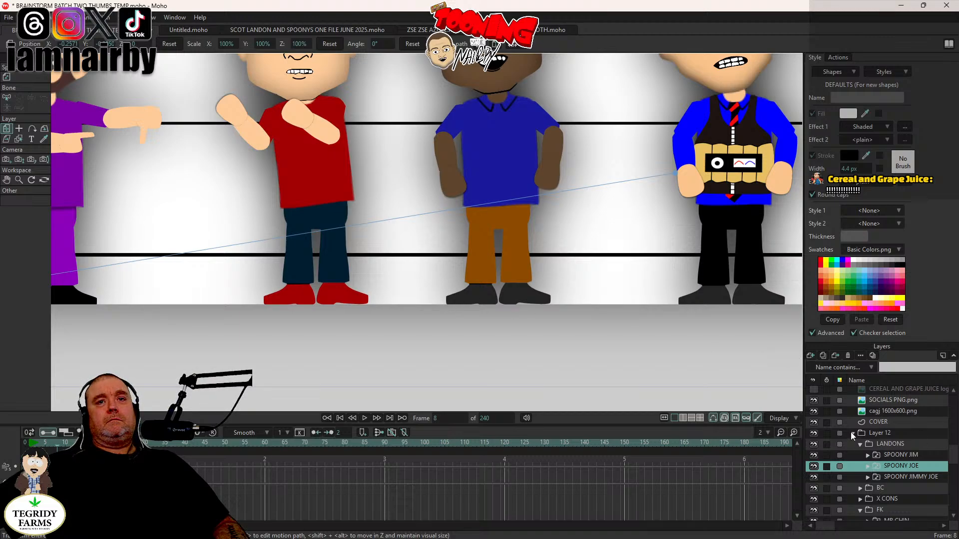
Step: Rotate the LUIGI and JAMAL layers in the BC group slightly so their shoes sit level on the floor
click(860, 444)
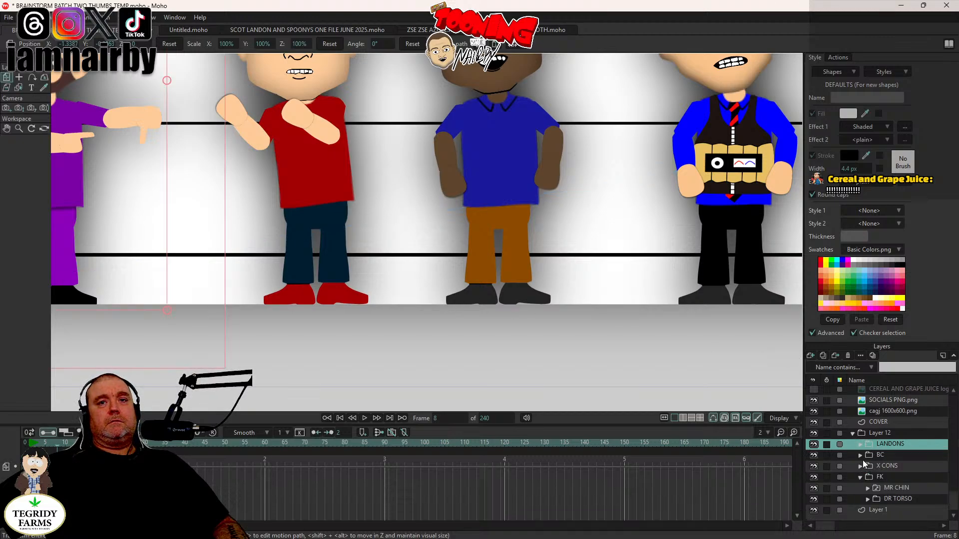
click(861, 456)
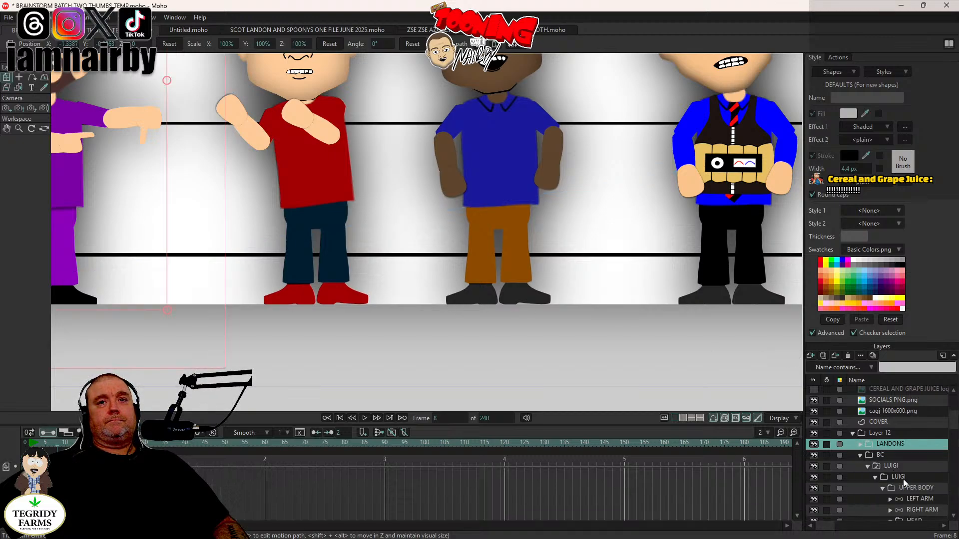
click(868, 466)
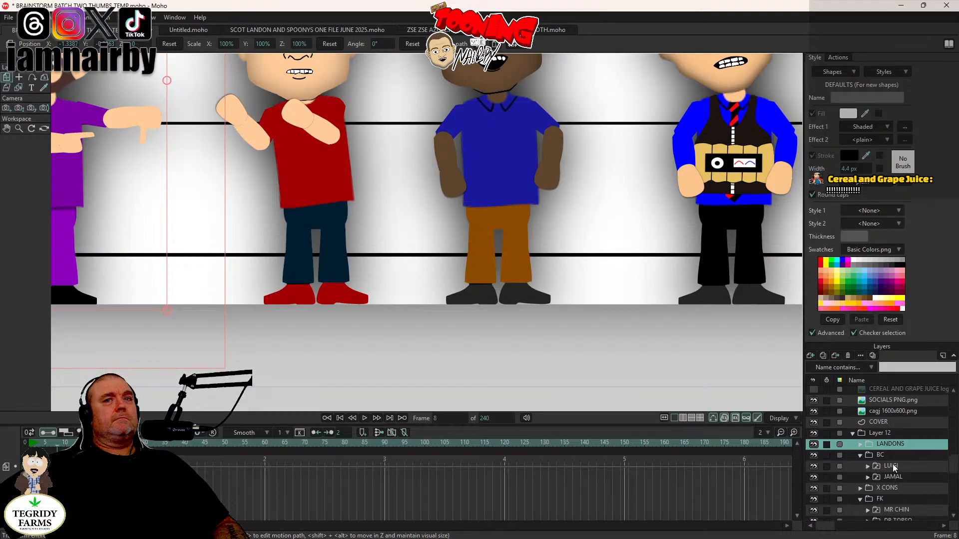
click(891, 467)
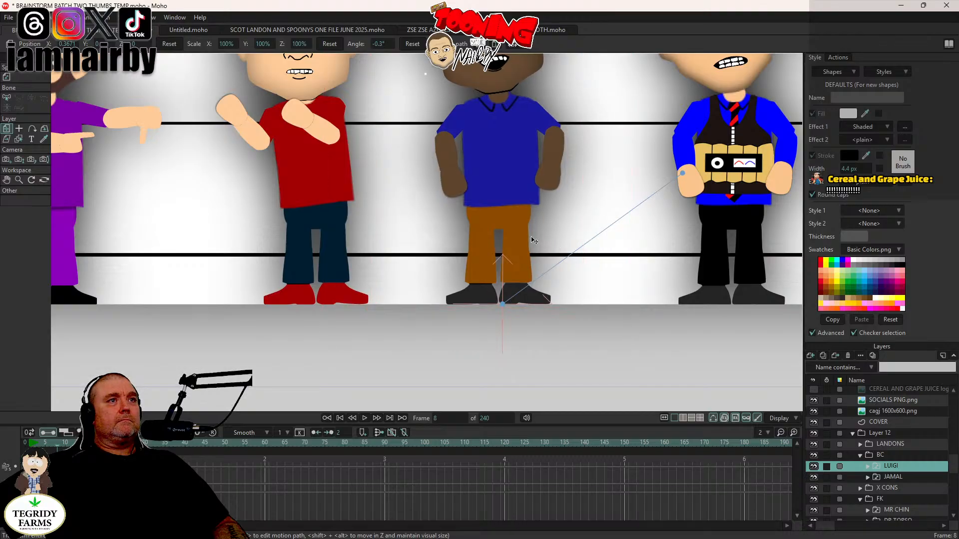
drag(592, 246, 533, 241)
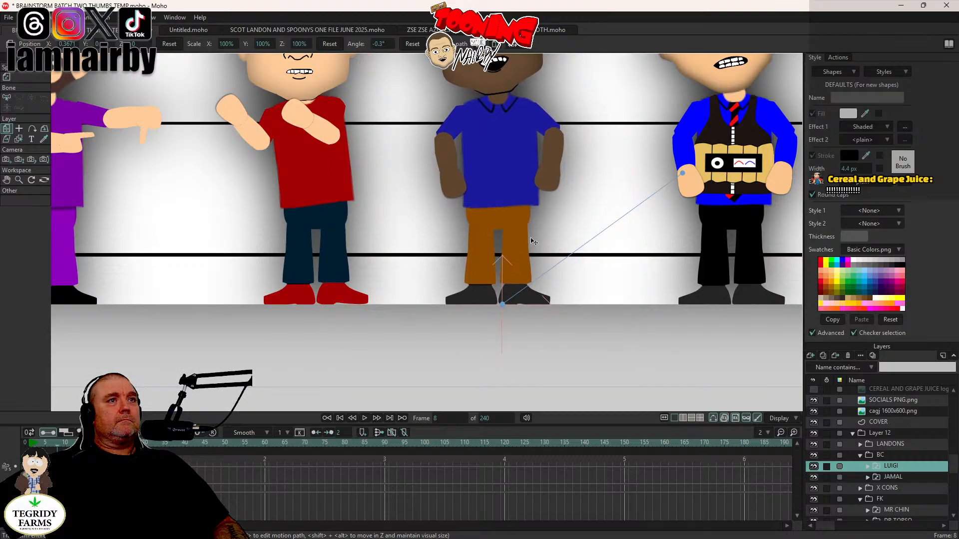
click(893, 476)
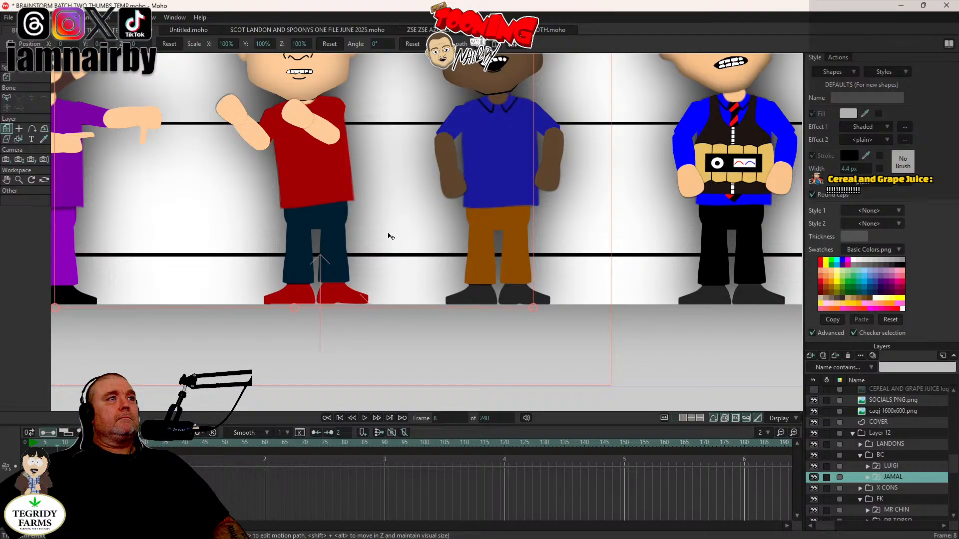
drag(572, 232, 574, 235)
Step: Rotate the MR CHIN layer in the FK group to about -0.6° so the kneeling character rests on the floor
drag(687, 302, 392, 302)
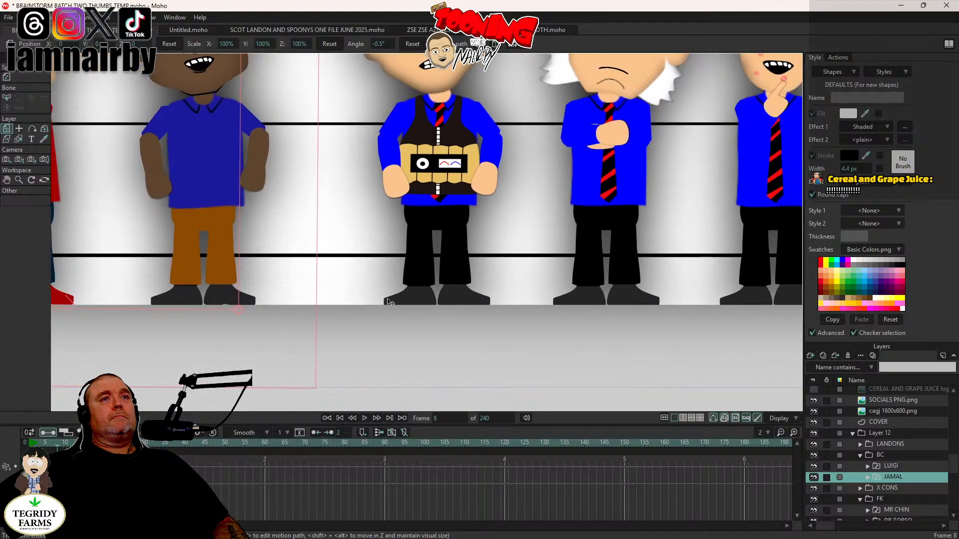
drag(460, 294, 242, 294)
mouse_move(608, 302)
mouse_down()
mouse_move(416, 297)
mouse_move(339, 313)
mouse_up()
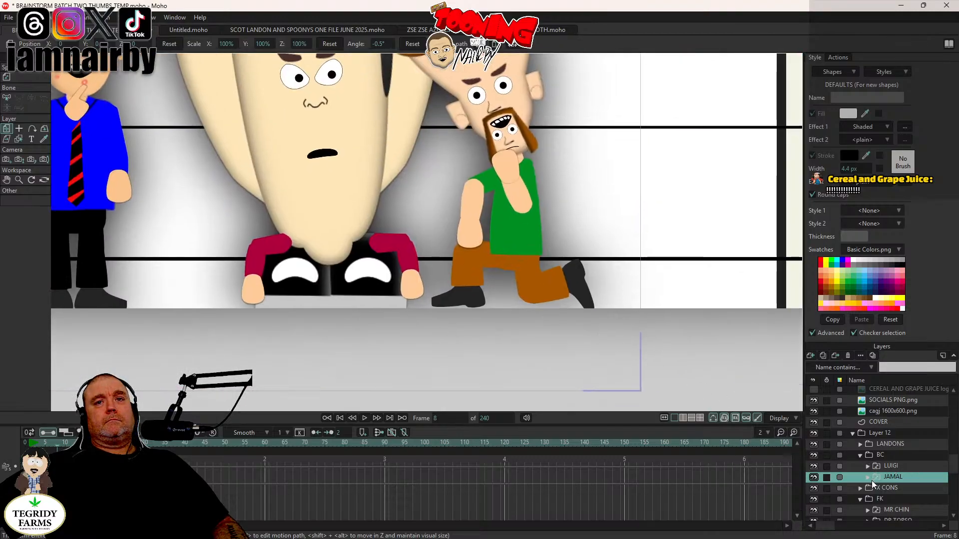
click(860, 456)
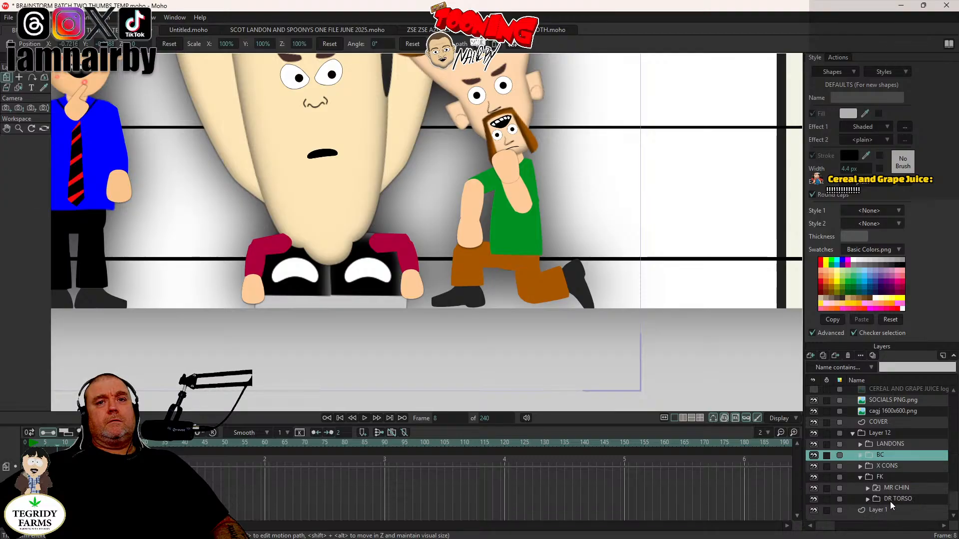
click(896, 488)
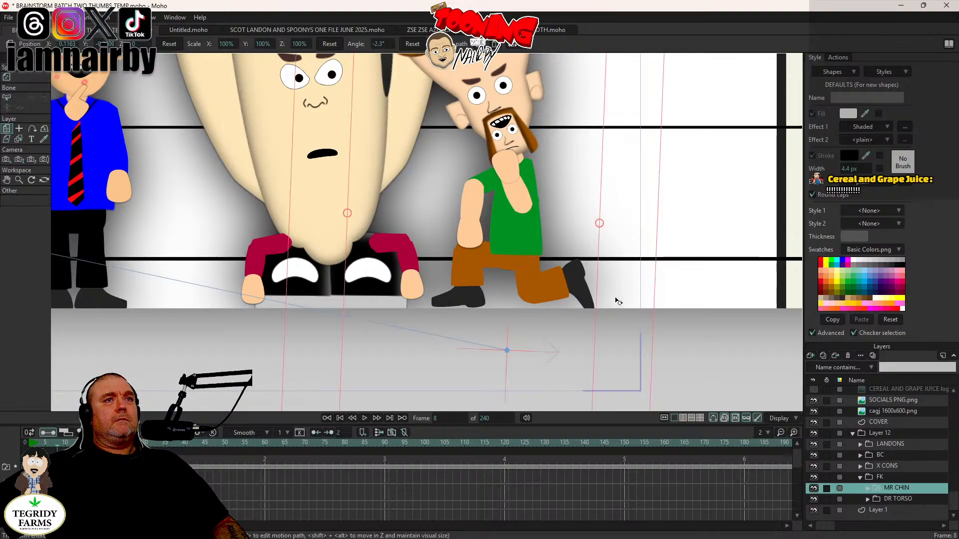
drag(619, 300, 615, 299)
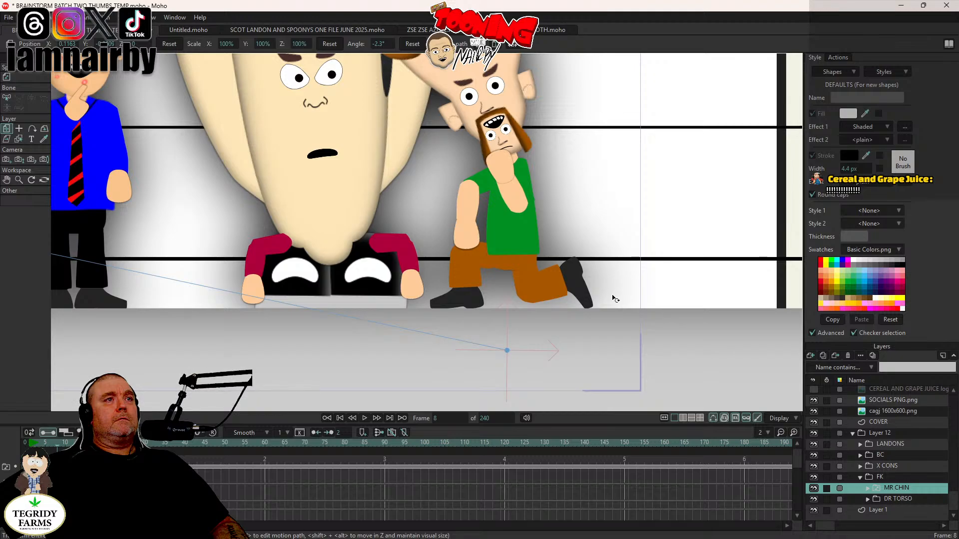
Step: Render frame 8 to inspect the levelled characters on the floor
scroll(467, 237, down, 5)
drag(414, 226, 601, 307)
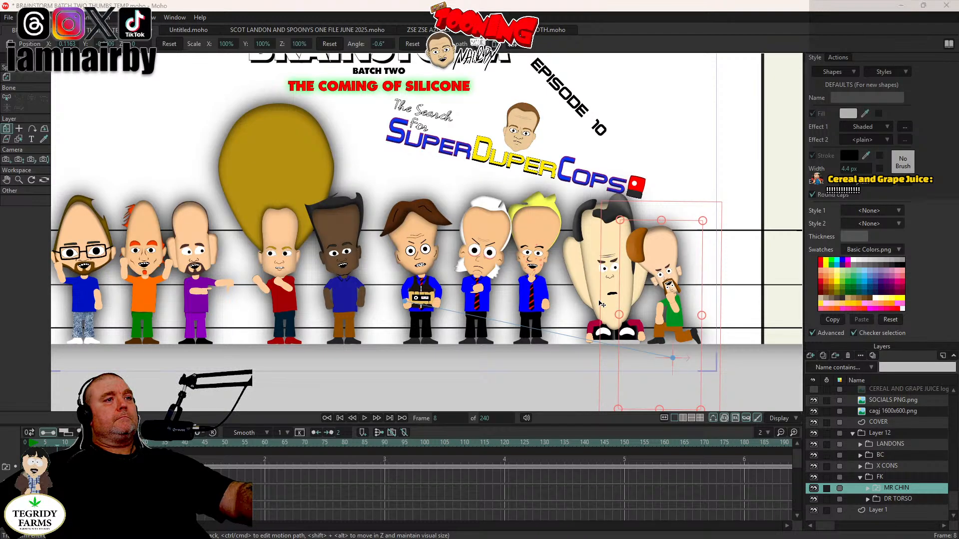
key(ctrl+r)
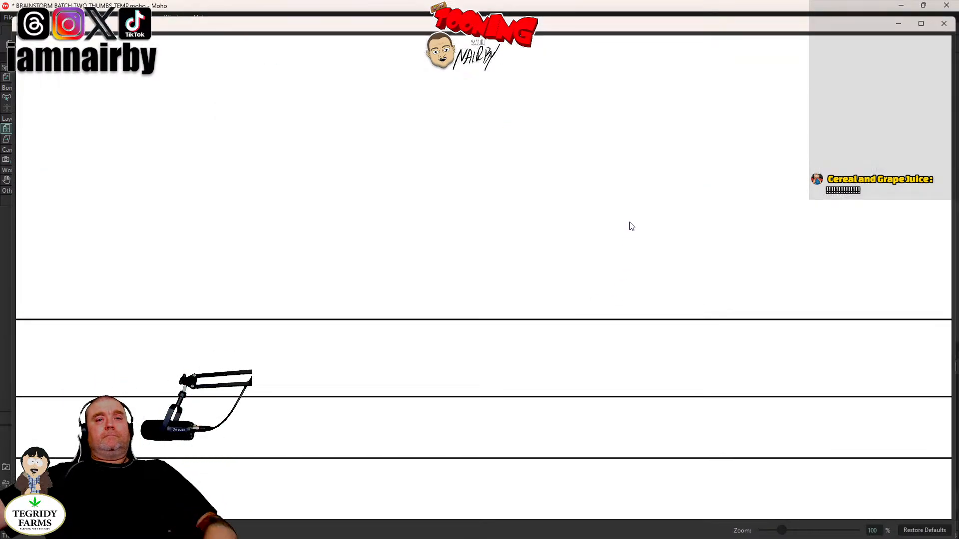
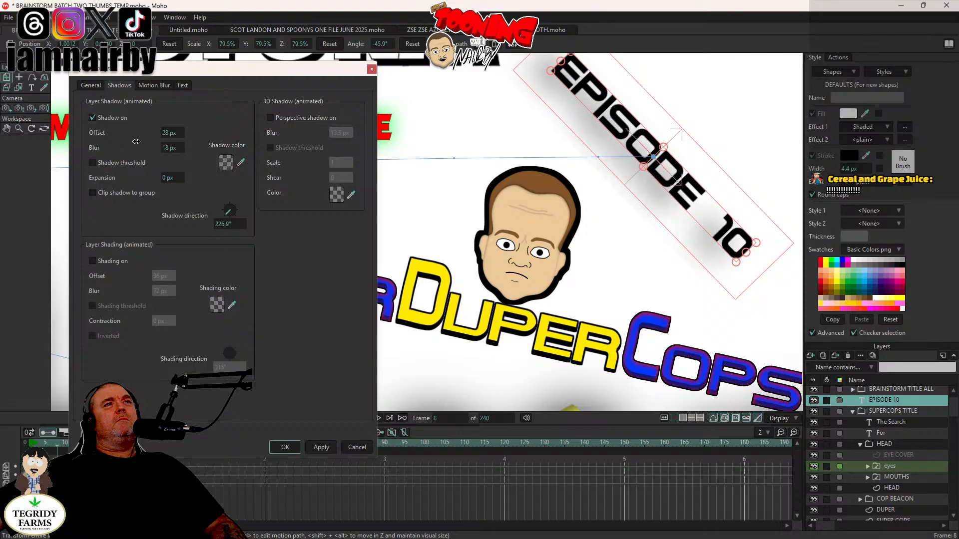
Step: Set the EPISODE 10 text layer's shadow to 5 px offset, 2 px blur and 304.7° direction
drag(177, 148, 101, 154)
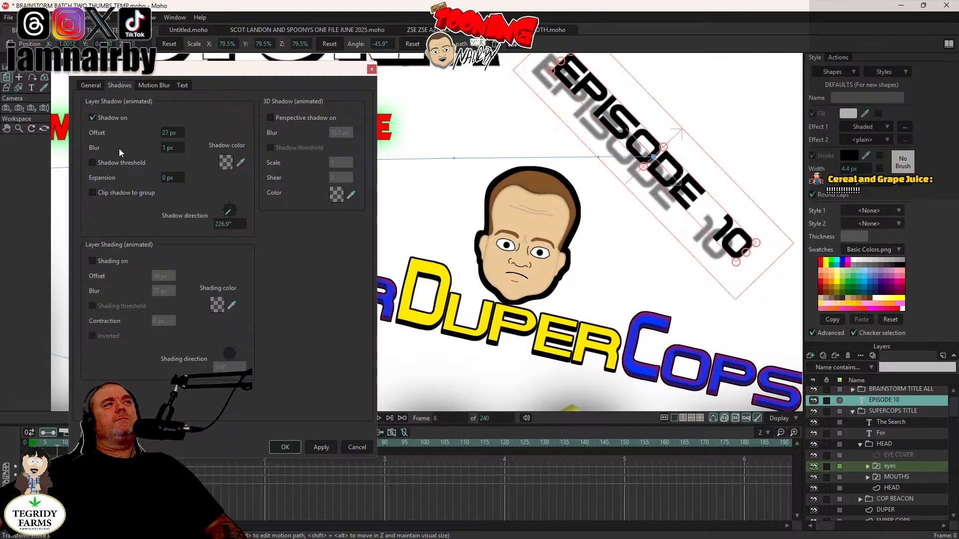
drag(174, 147, 74, 147)
drag(230, 216, 242, 227)
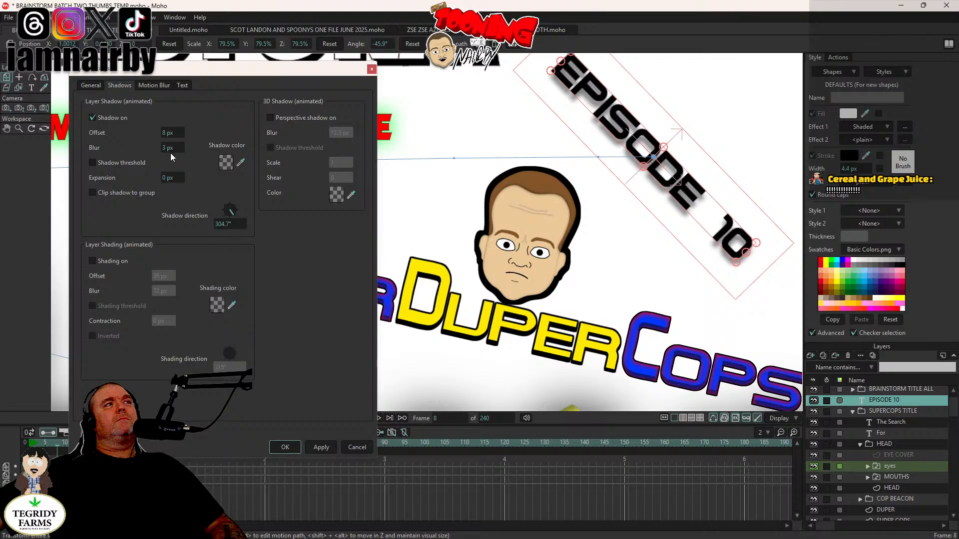
drag(160, 150, 157, 159)
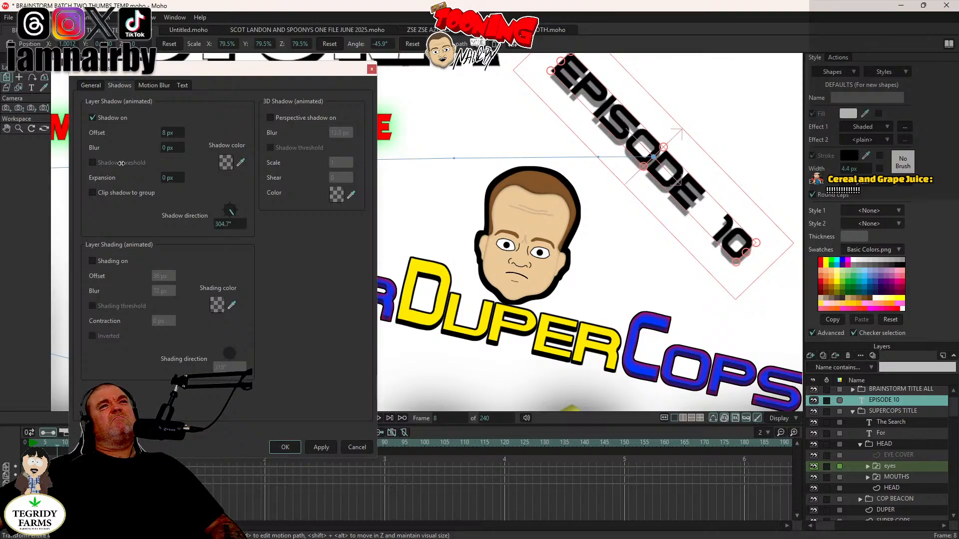
drag(136, 163, 129, 165)
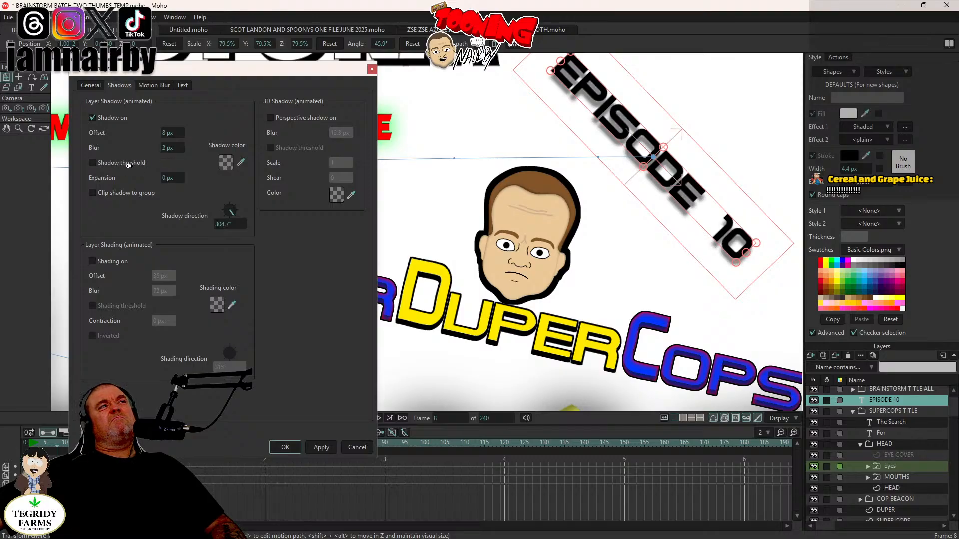
drag(129, 164, 121, 169)
drag(170, 133, 159, 136)
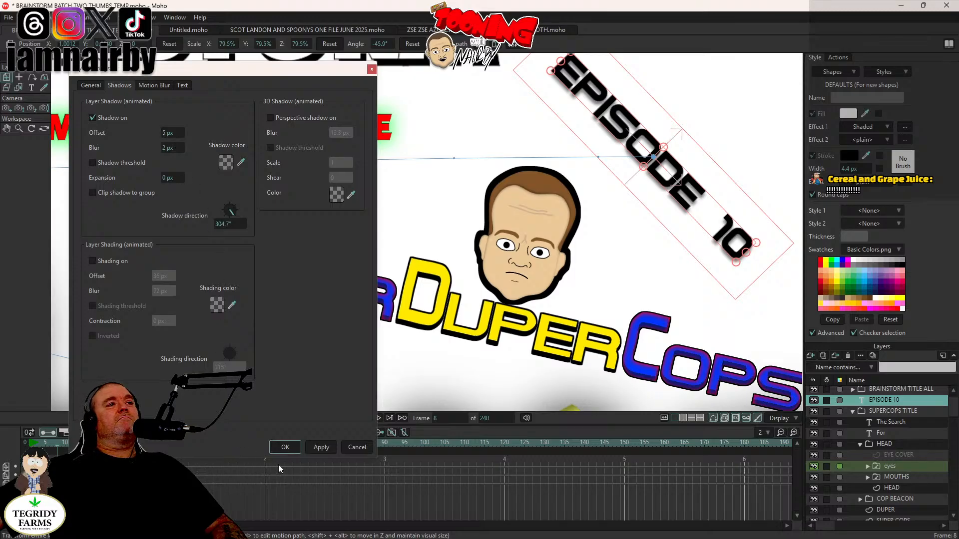
click(284, 447)
Step: Render frame 8, save the rendered thumbnail image within the EPISODES AND EVERYTHING NEEDED folder, and close the render
scroll(442, 246, down, 4)
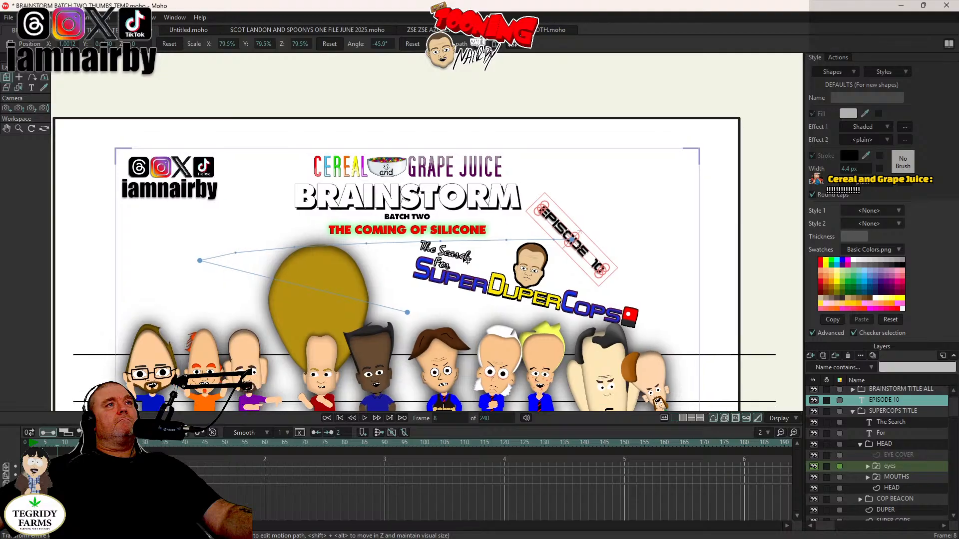
key(ctrl+r)
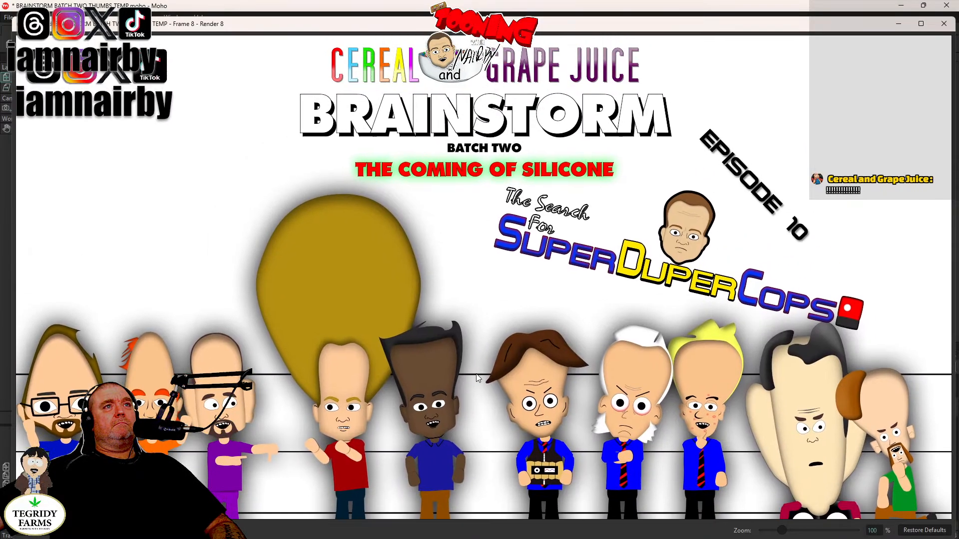
drag(476, 374, 517, 280)
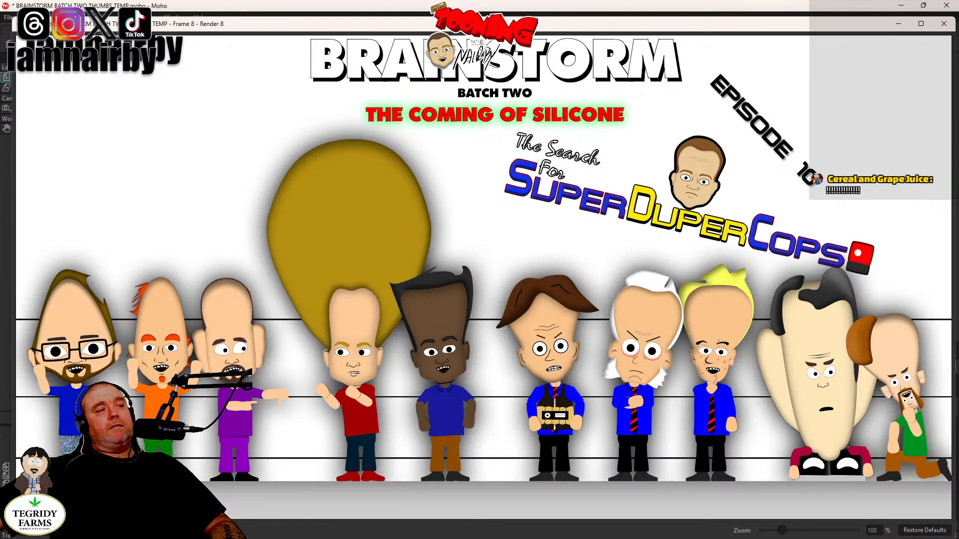
click(36, 530)
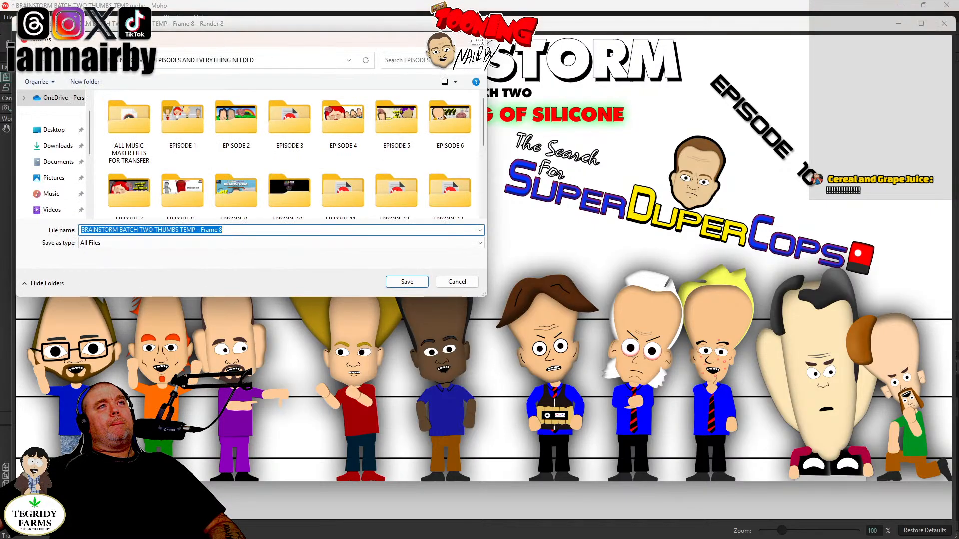
drag(224, 45, 225, 0)
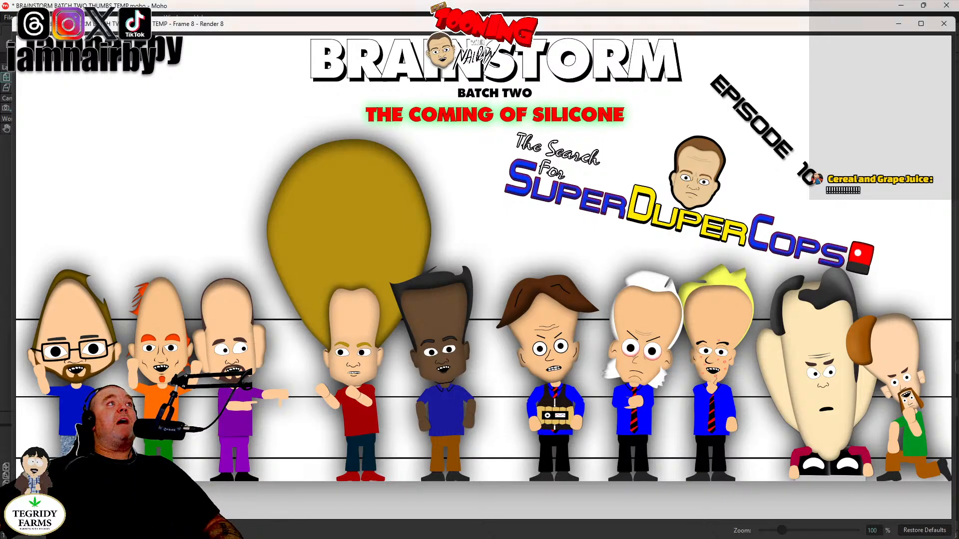
click(944, 23)
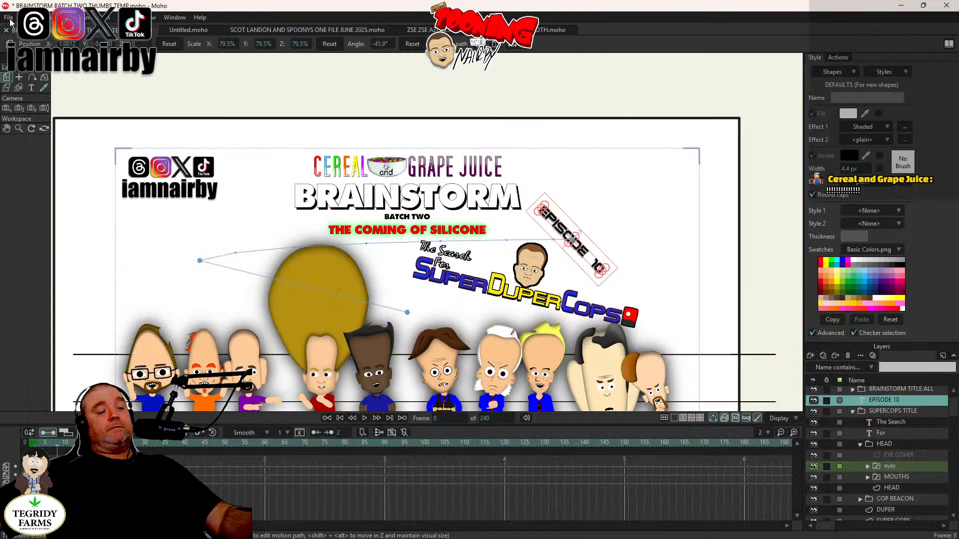
Step: Save the project, and save a copy named BRAINSTORM BATCH TWO SUPERCOPS 2 THUMBS SET AND READY
key(ctrl+s)
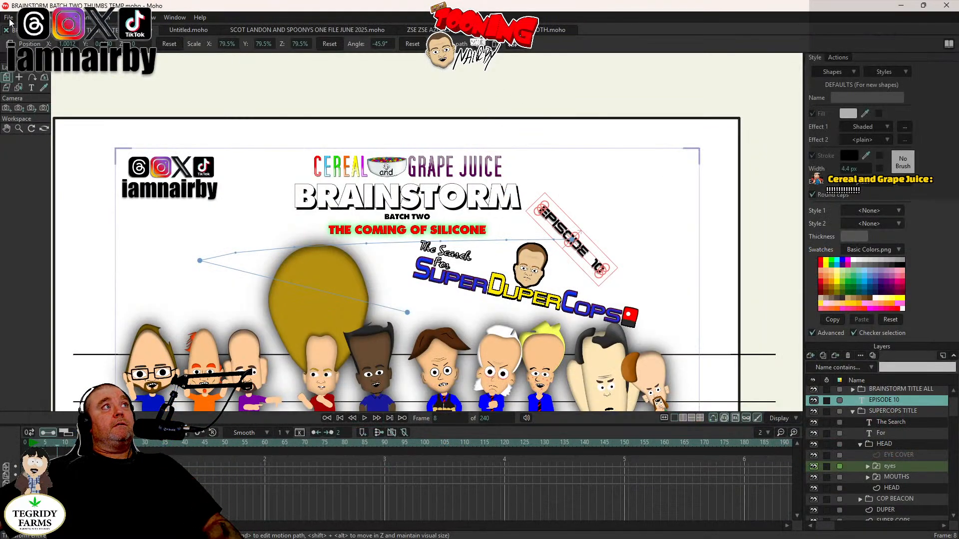
click(9, 19)
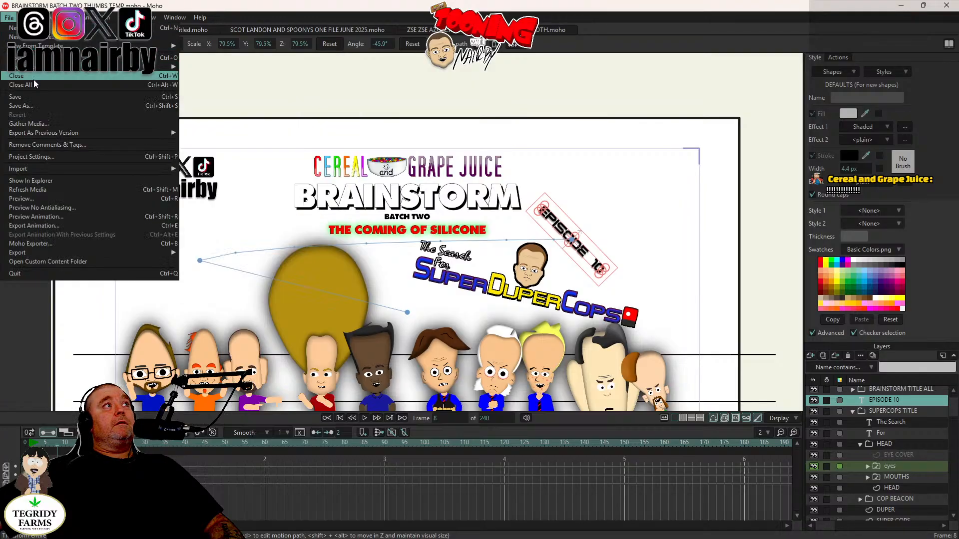
click(20, 106)
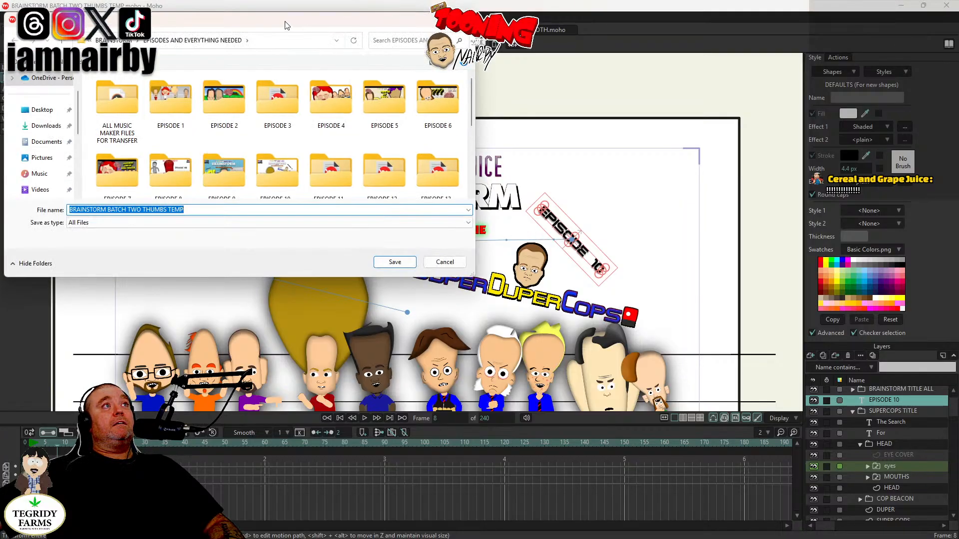
key(Escape)
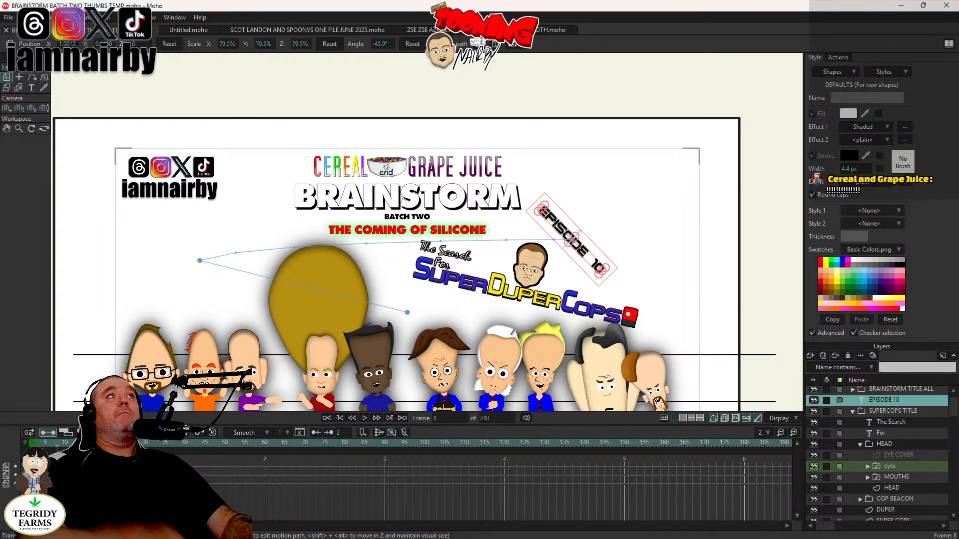
key(Return)
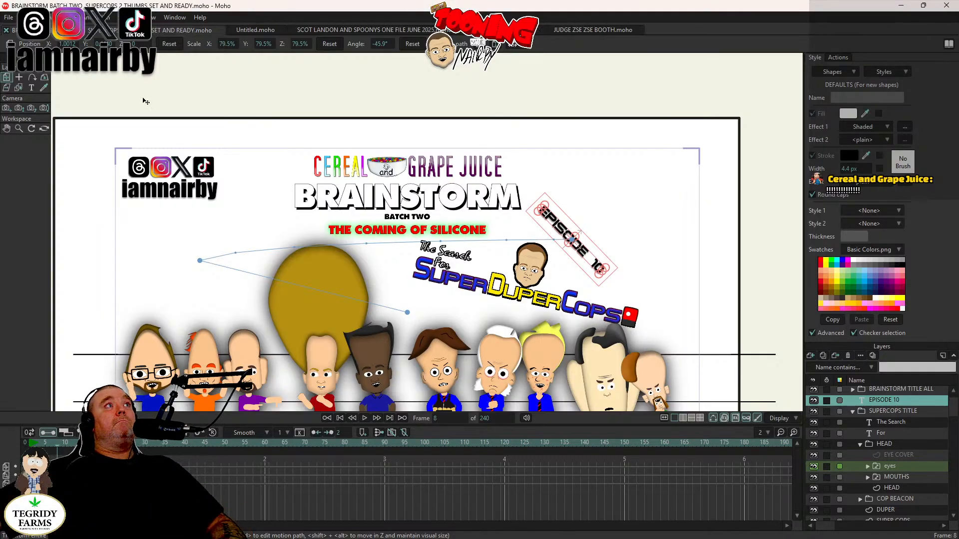
Step: Open the recent project BRAINSTORM BATCH TWO THUMBS TEMP and close the SUPERCOPS 2 THUMBS SET AND READY project
click(9, 17)
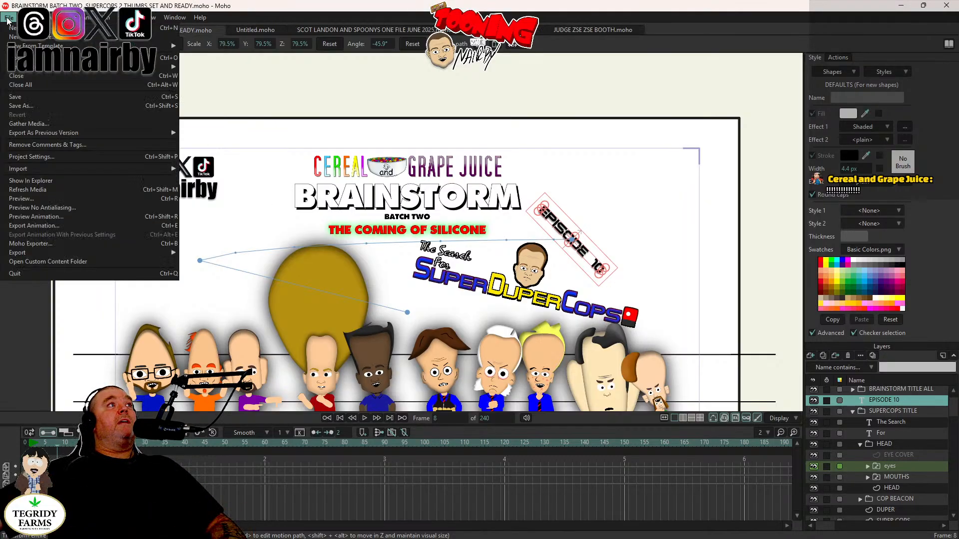
mouse_move(159, 66)
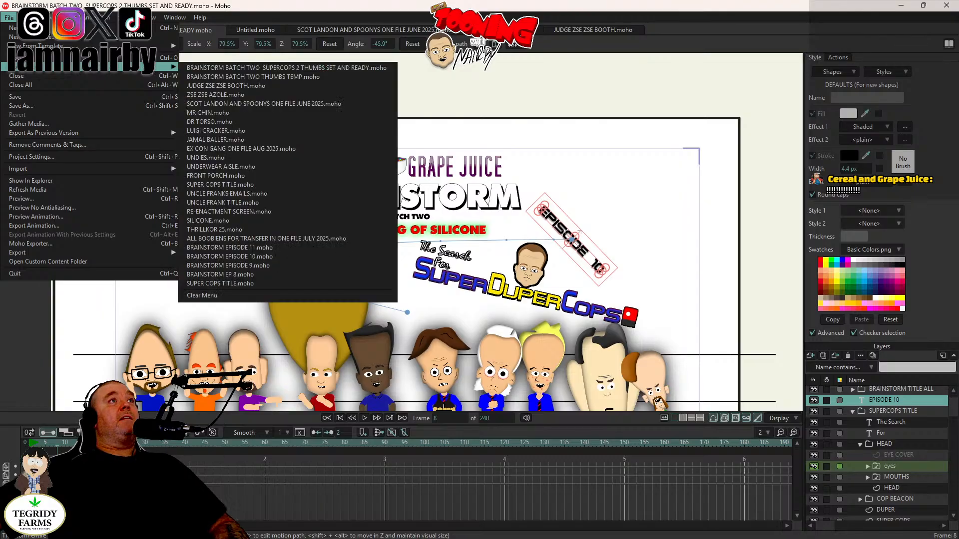
click(249, 77)
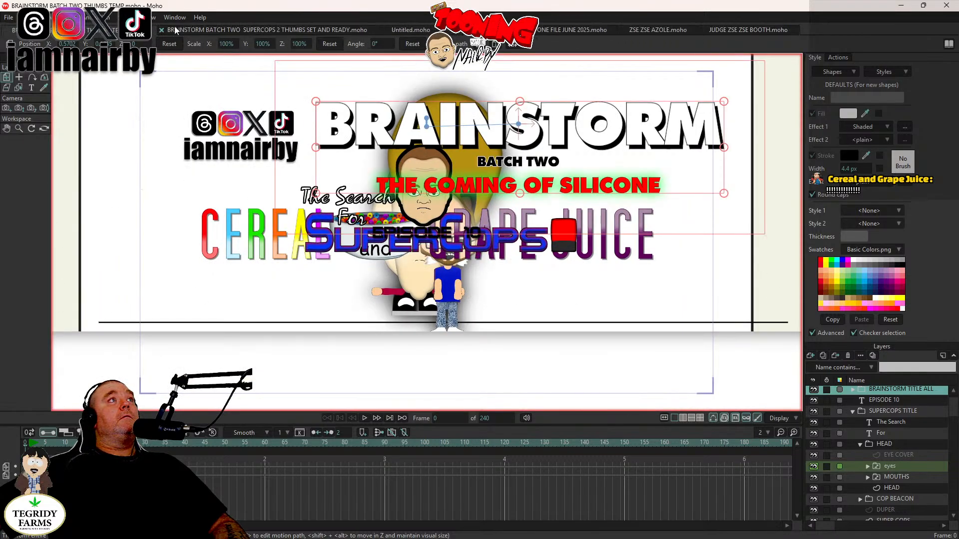
click(164, 31)
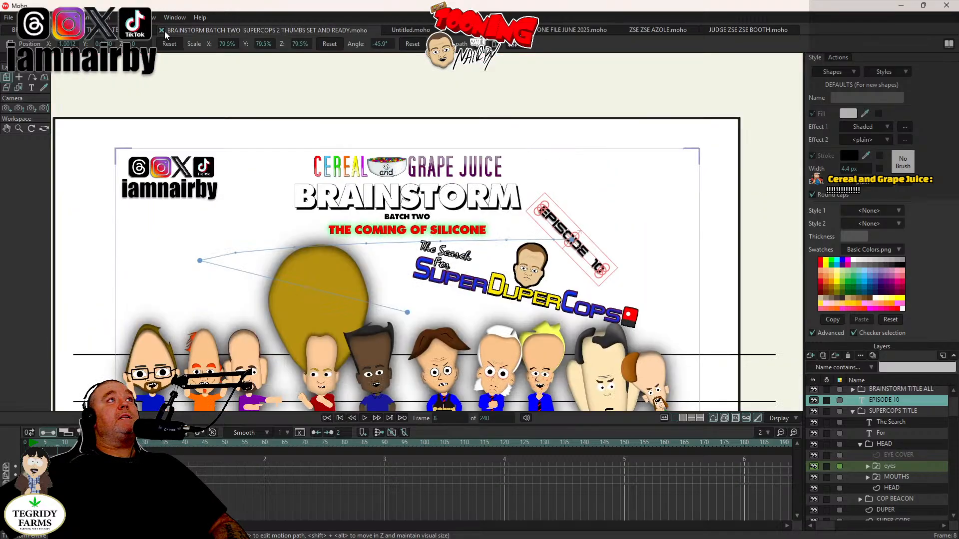
click(162, 31)
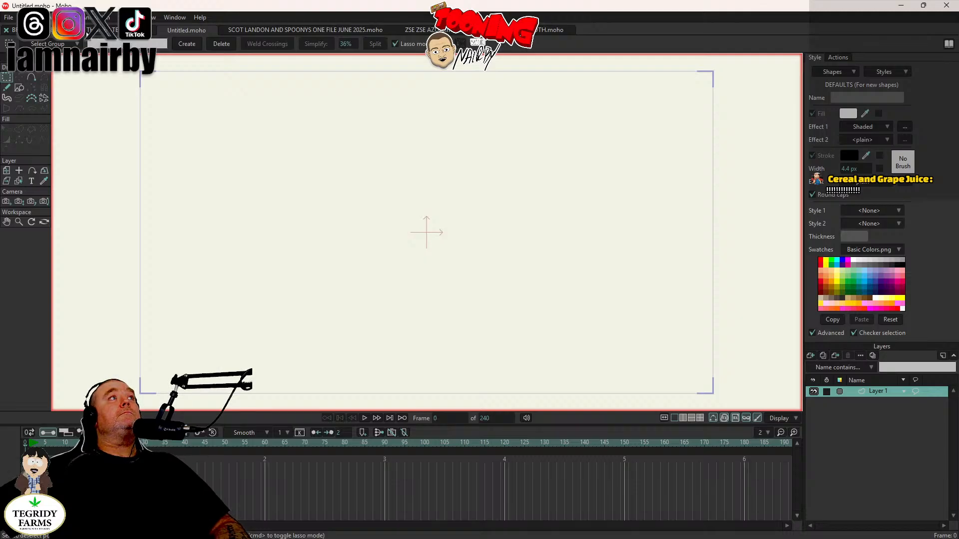
click(88, 33)
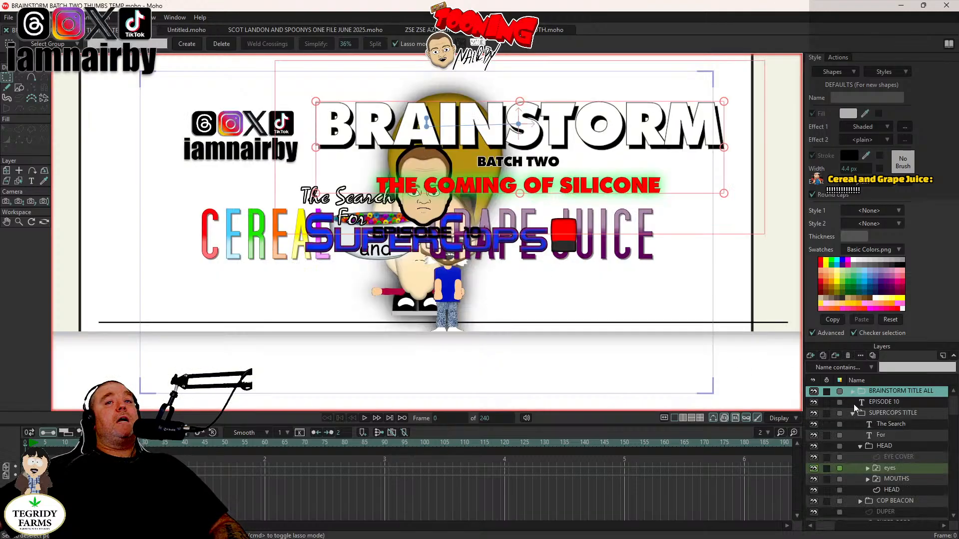
Step: Delete the SUPERCOPS TITLE group and the Layer 12 character group from the thumbnail template
click(882, 414)
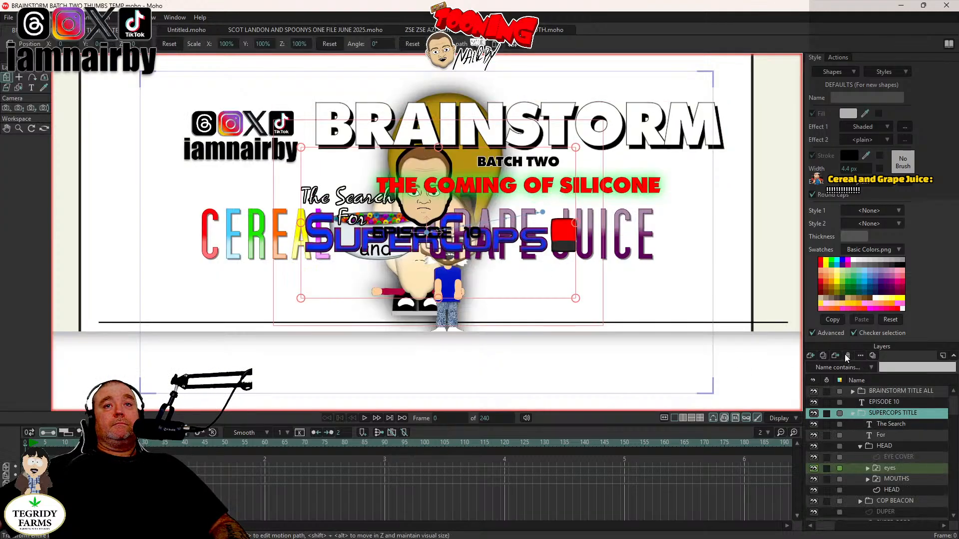
click(848, 355)
click(877, 414)
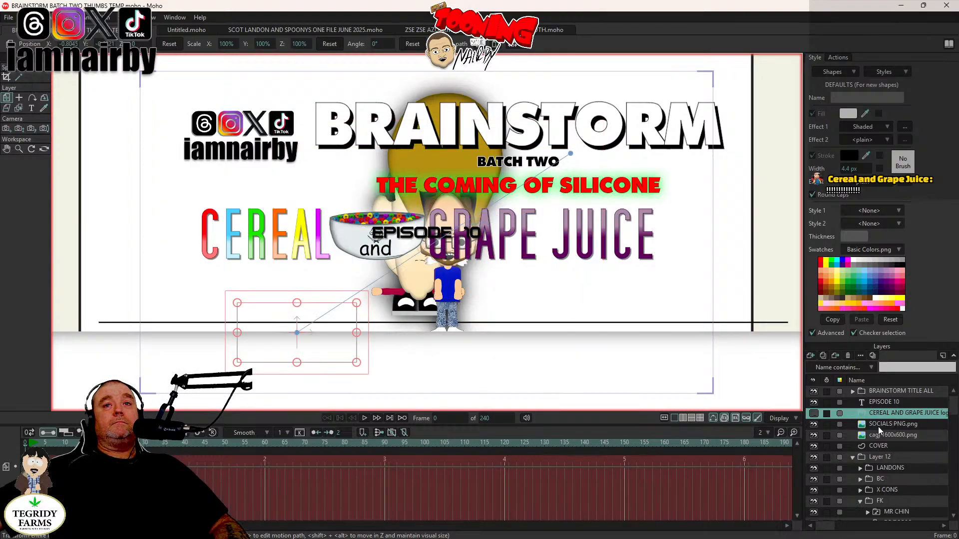
click(874, 458)
click(847, 356)
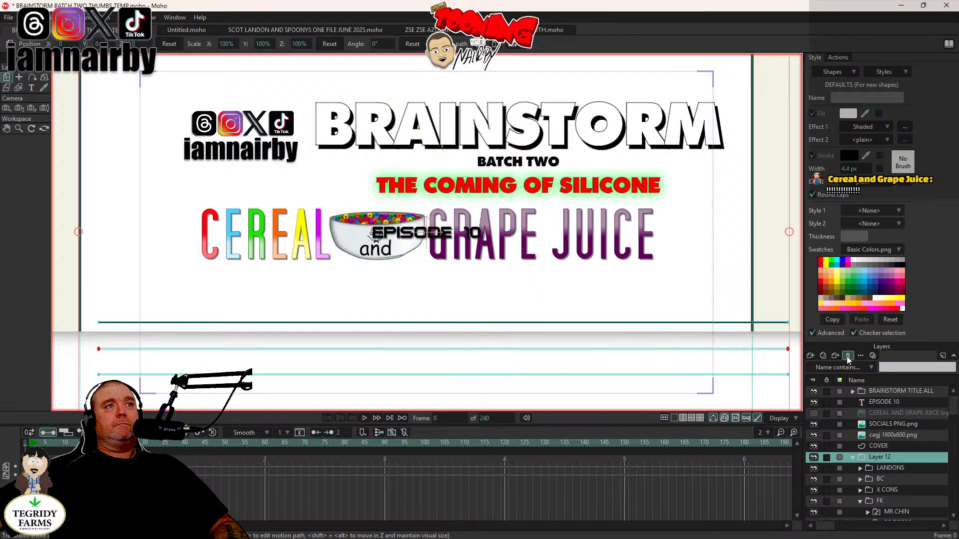
Step: Change the EPISODE 10 text layer to read EPISODE 11
double_click(892, 403)
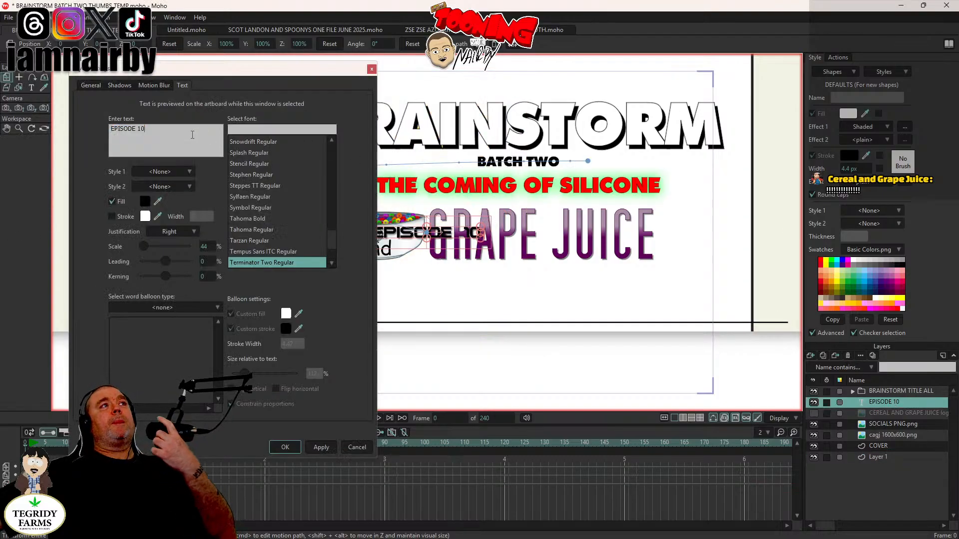
key(BackSpace)
text(1)
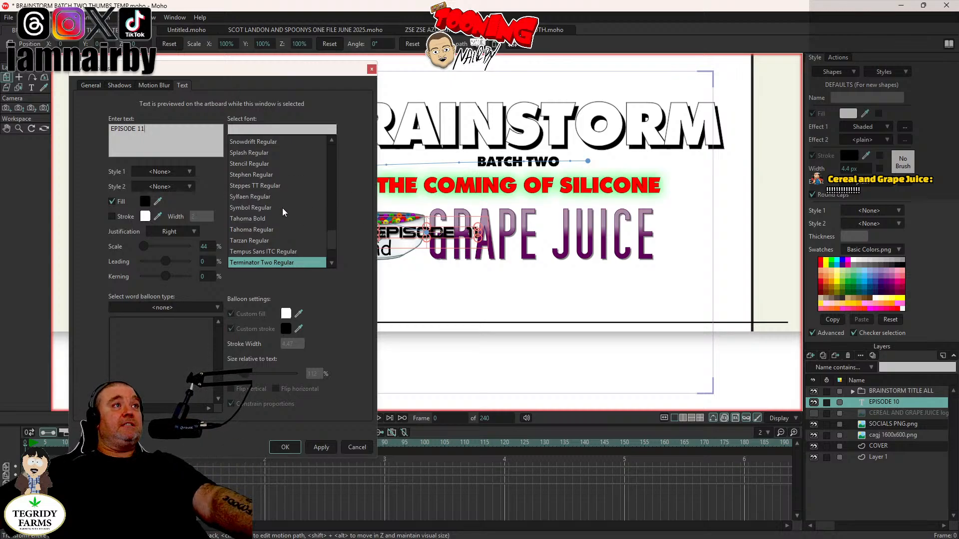
drag(199, 68, 592, 112)
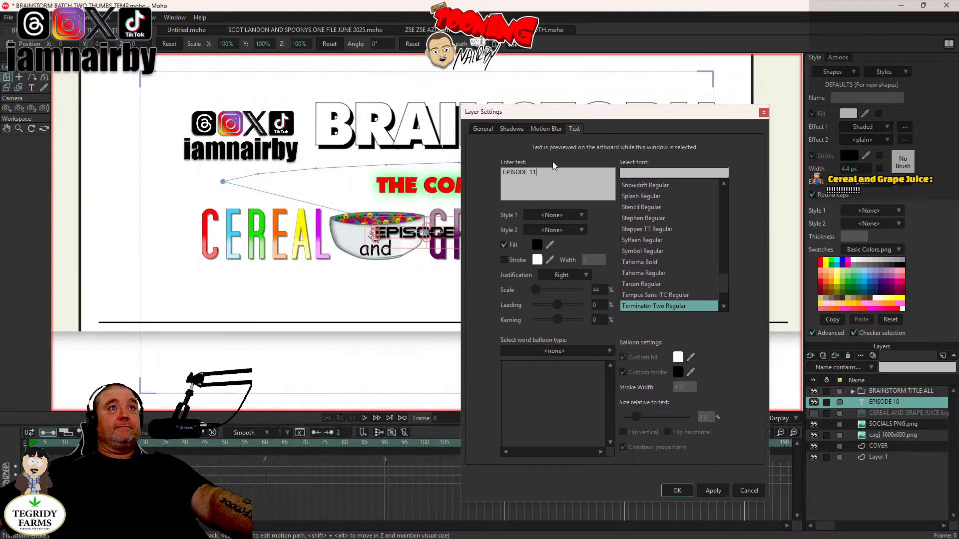
drag(546, 174, 372, 173)
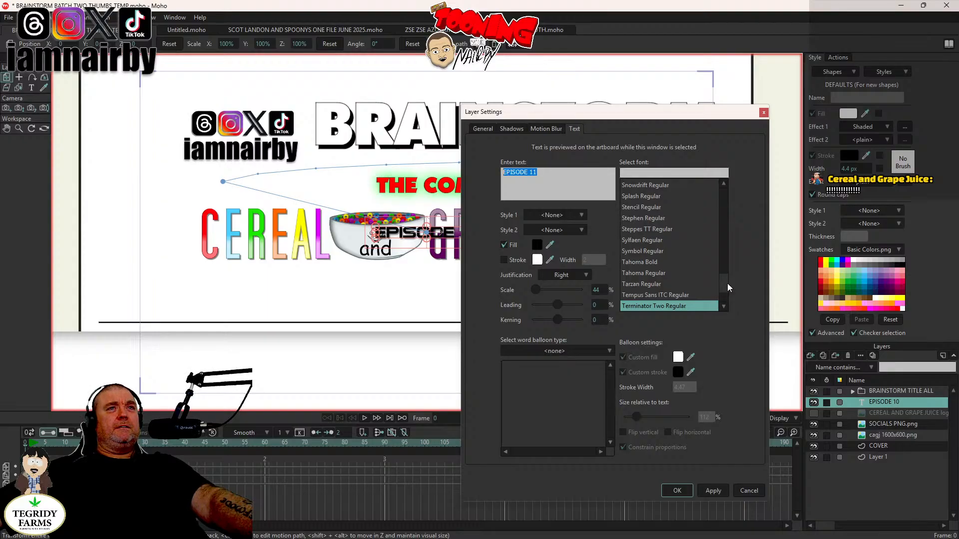
drag(624, 119, 714, 178)
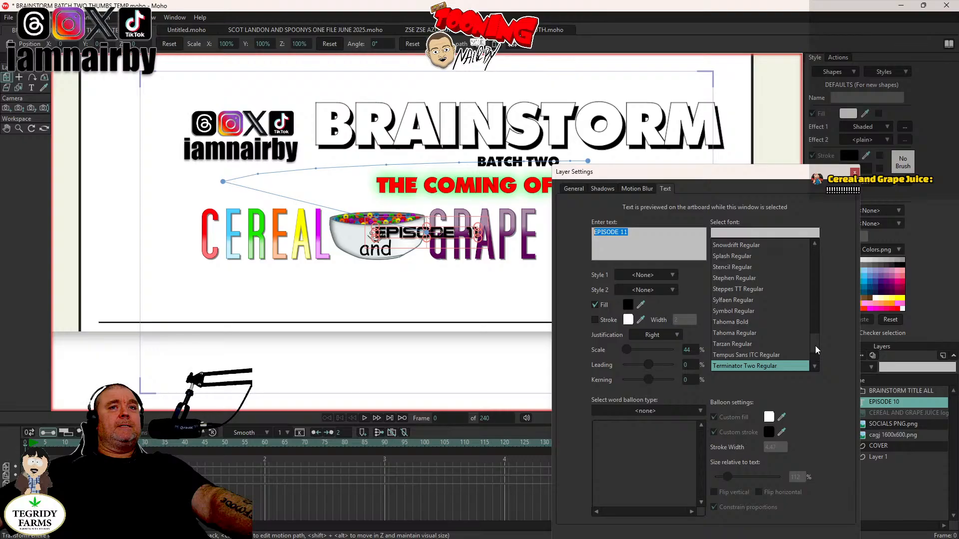
Step: Try searching the fonts for "CLAS" for the EPISODE 11 text, and clear the search
scroll(818, 350, up, 10)
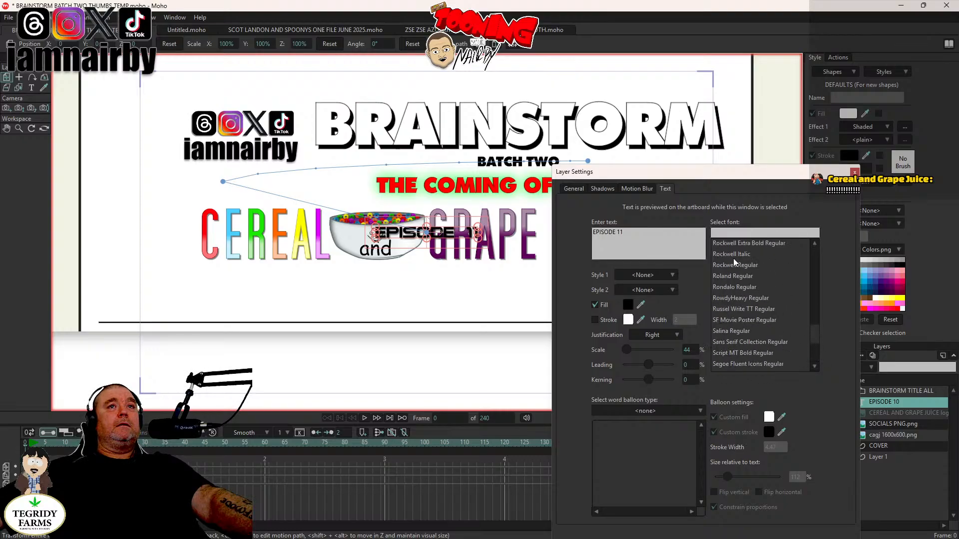
click(727, 233)
text(CLAS)
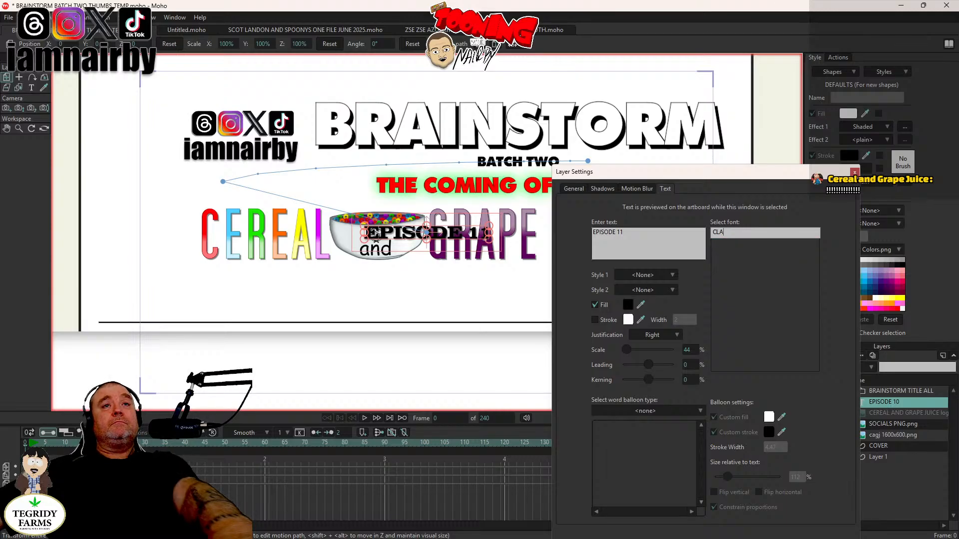
key(BackSpace)
key(BackSpace)
key(BackSpace)
key(BackSpace)
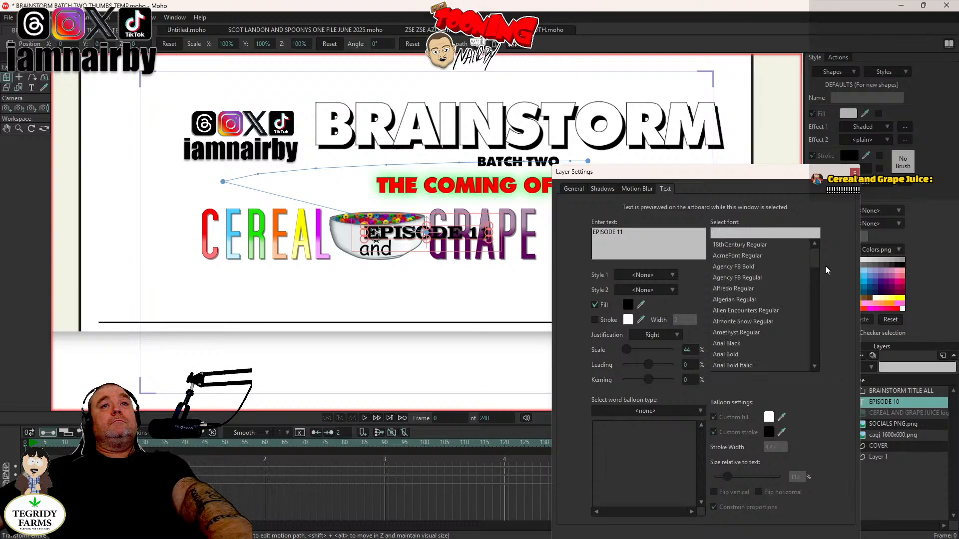
Step: Apply the Broadway Regular font at 59% scale to the EPISODE 11 text, and hide the cagj 1600x600.png layer
drag(812, 260, 812, 275)
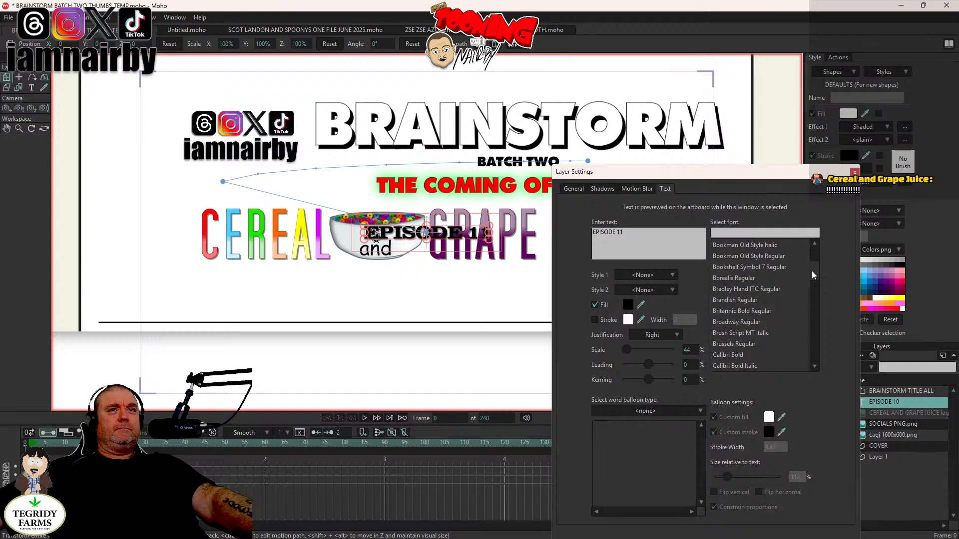
click(733, 323)
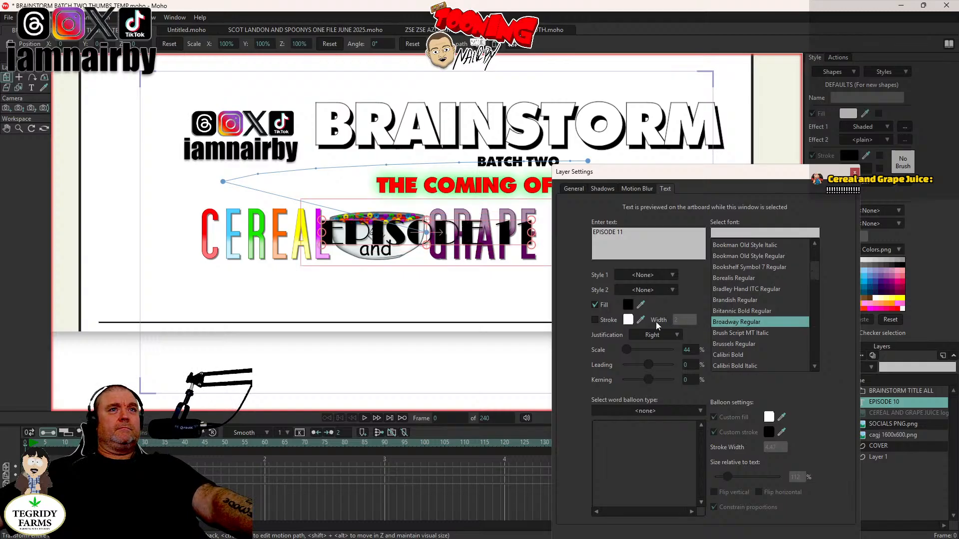
drag(627, 351, 629, 355)
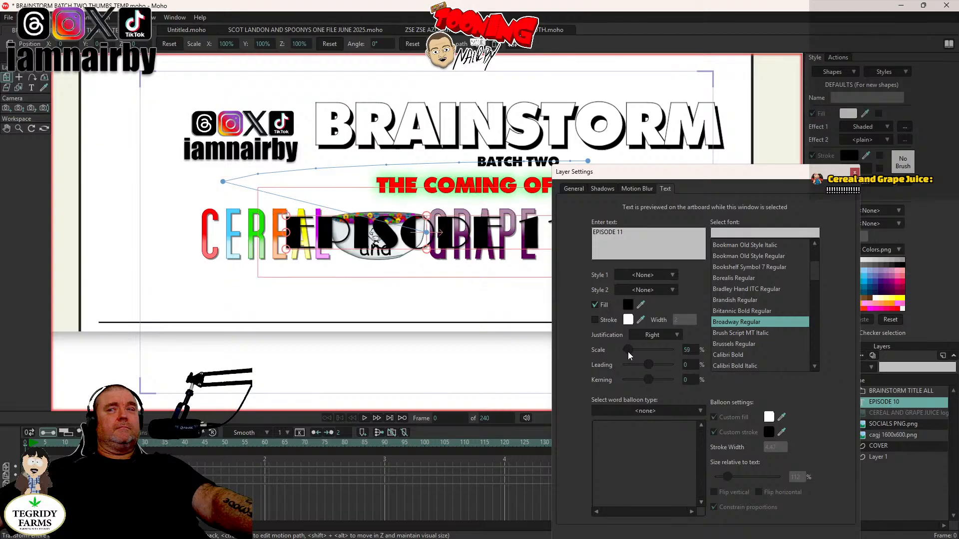
drag(710, 188, 755, 158)
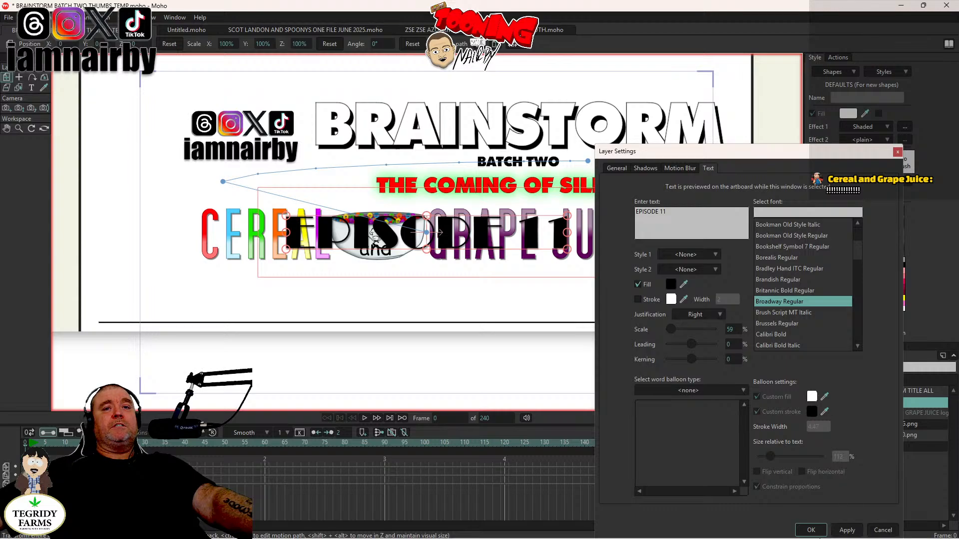
mouse_move(812, 534)
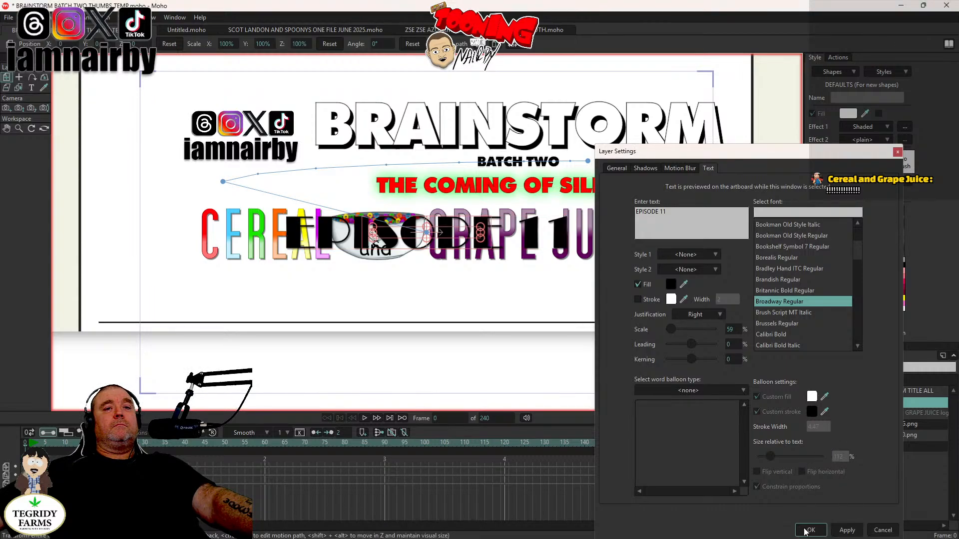
click(801, 519)
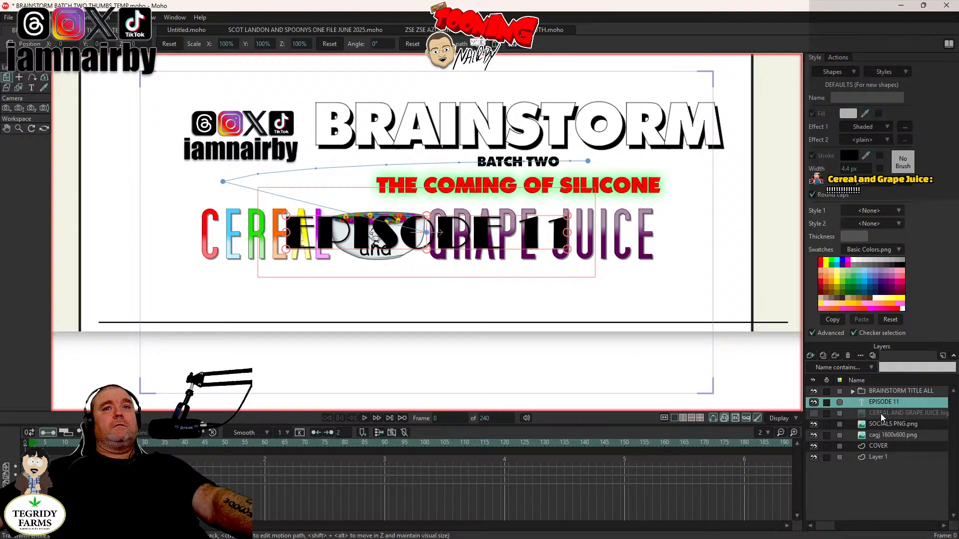
click(815, 435)
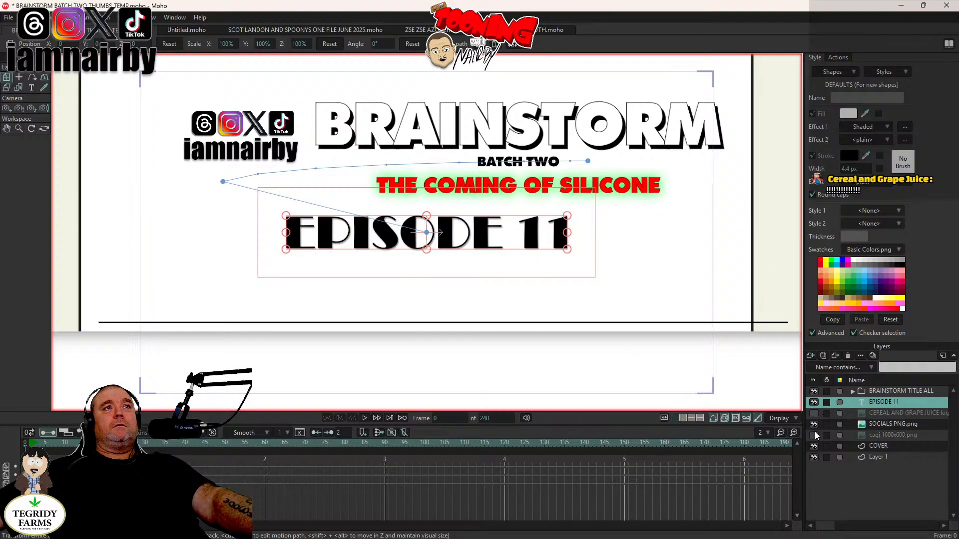
Step: Try the Brandish Regular, Borealis Regular and Calligraphic Regular fonts on the EPISODE 11 text, with the scale at 92%
double_click(889, 402)
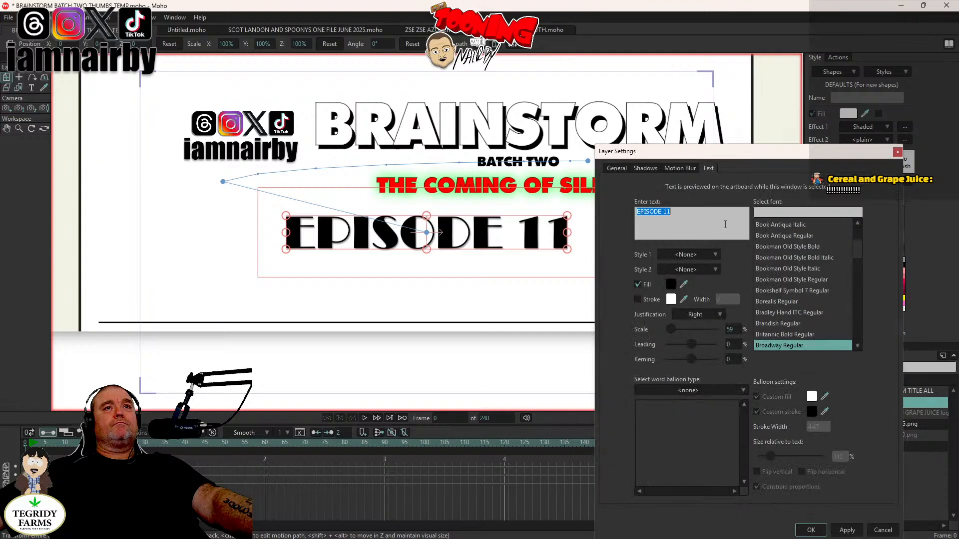
click(788, 325)
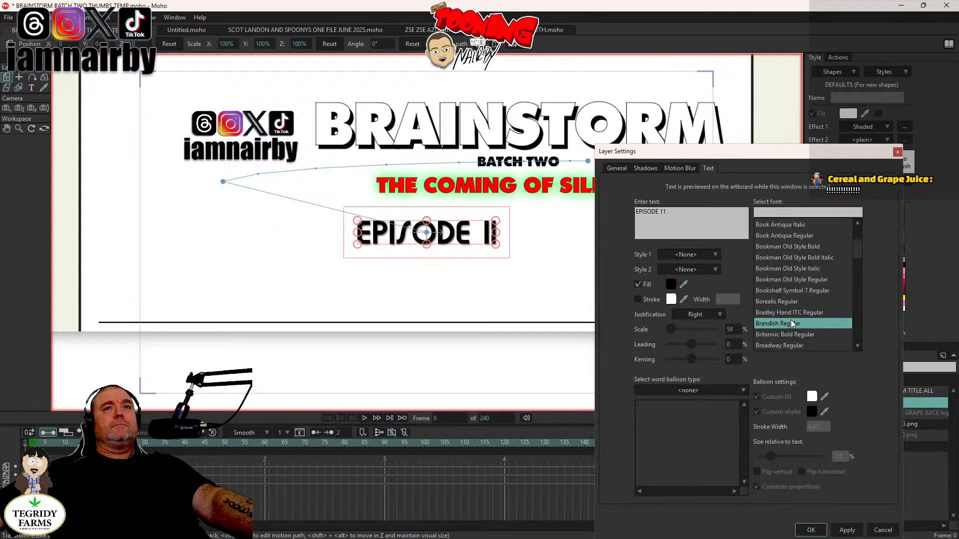
click(793, 302)
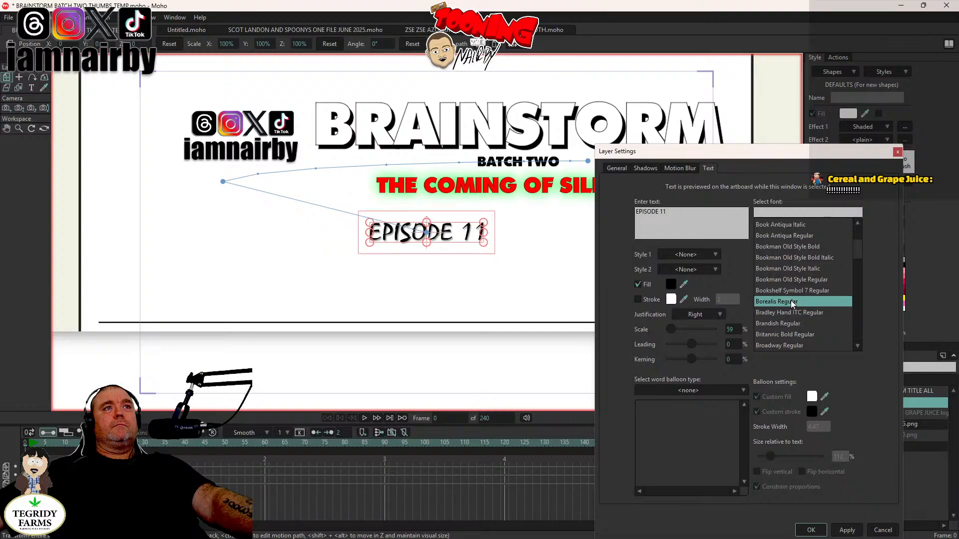
drag(672, 334, 675, 335)
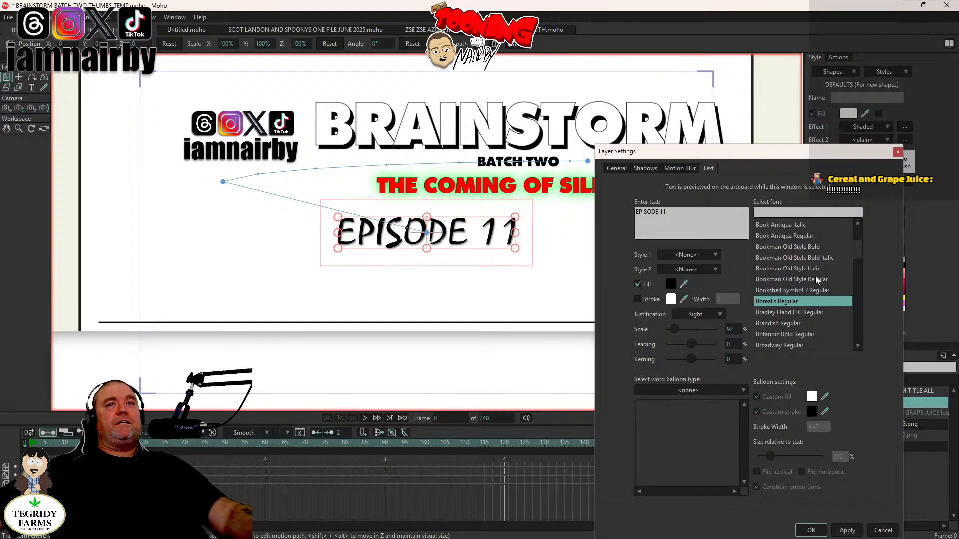
scroll(817, 280, down, 5)
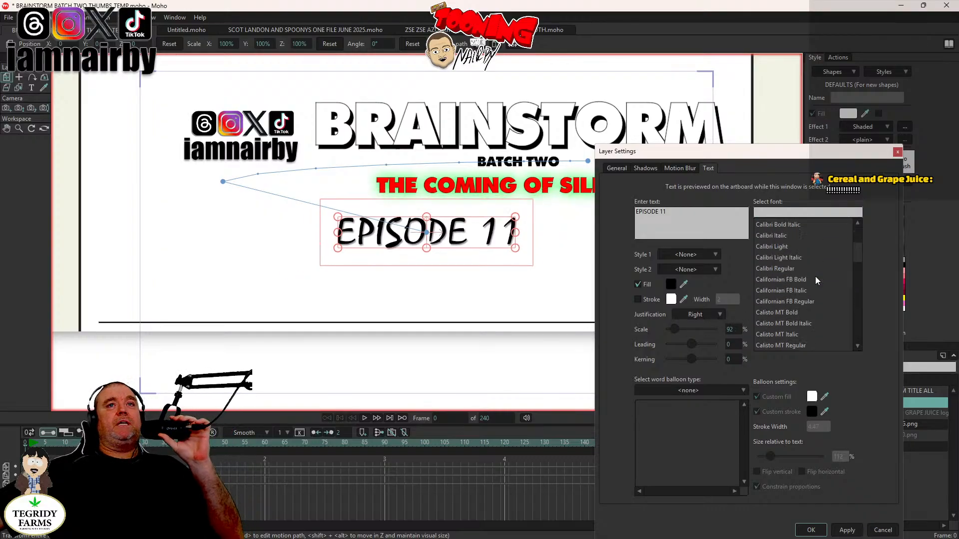
scroll(814, 282, down, 2)
click(787, 313)
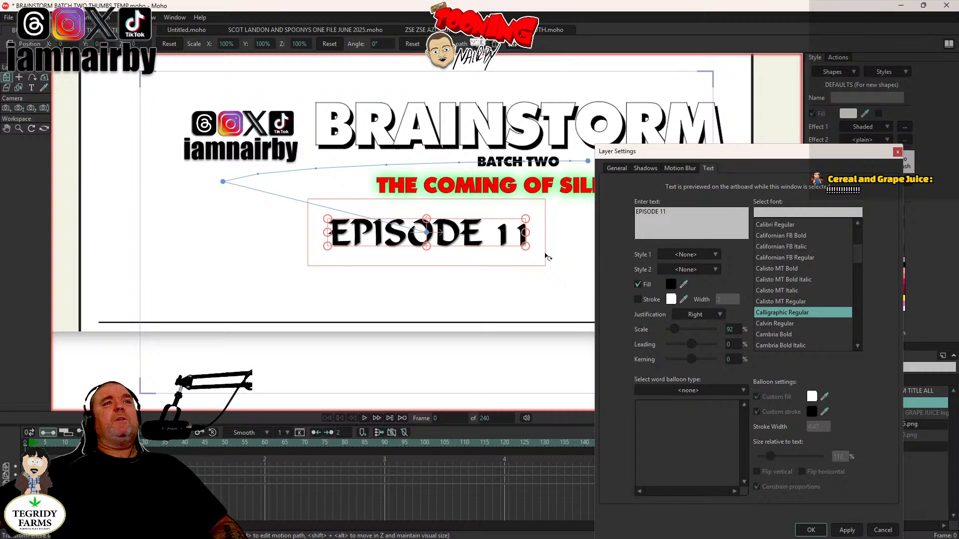
Step: Nudge the EPISODE 11 text slightly, set its scale to 34%, and try the Calibri Bold Italic, Calibri Light Italic and Calibri Regular fonts
drag(527, 249, 524, 246)
drag(671, 329, 668, 328)
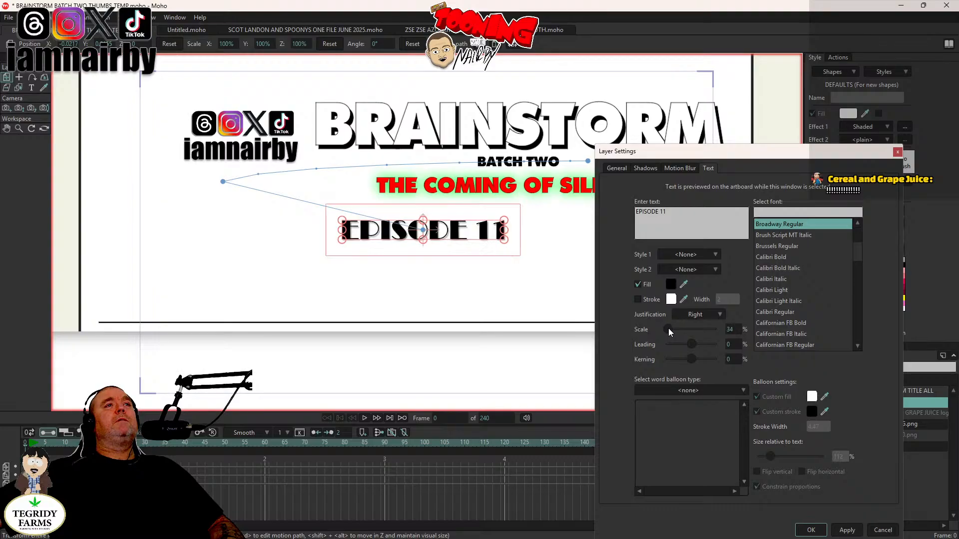
click(792, 268)
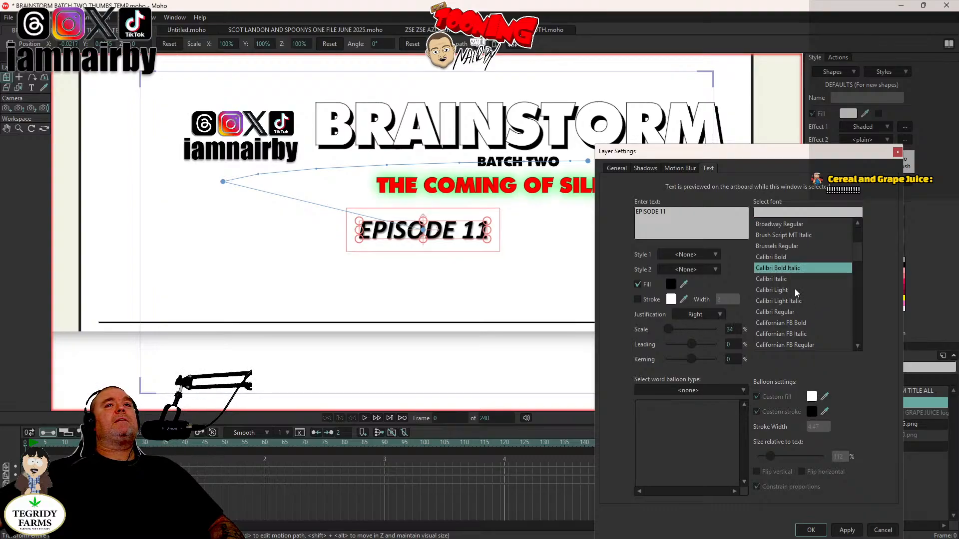
click(790, 301)
click(789, 313)
Step: Try the Corporate Regular and Ebrima Regular fonts on the EPISODE 11 text, and set its scale to 59%
scroll(789, 313, down, 6)
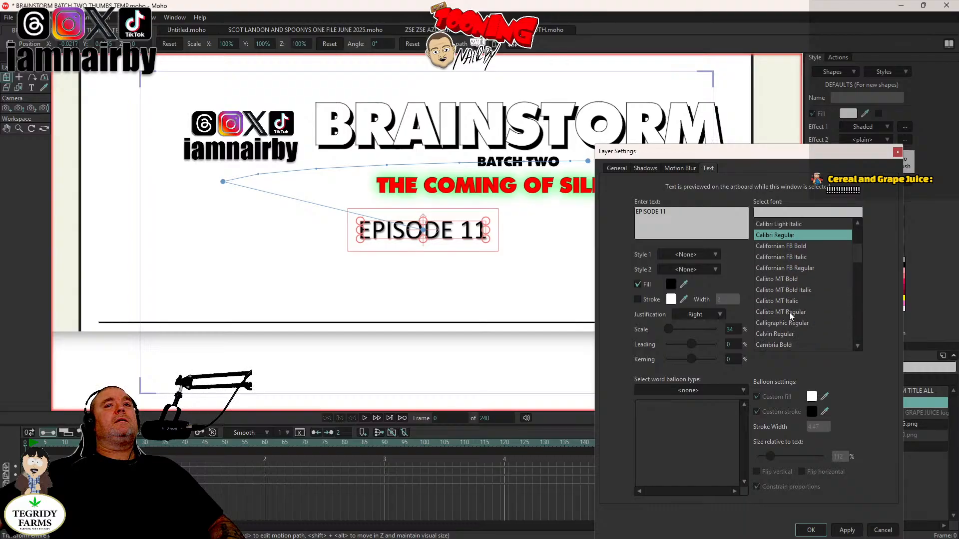
scroll(791, 306, down, 6)
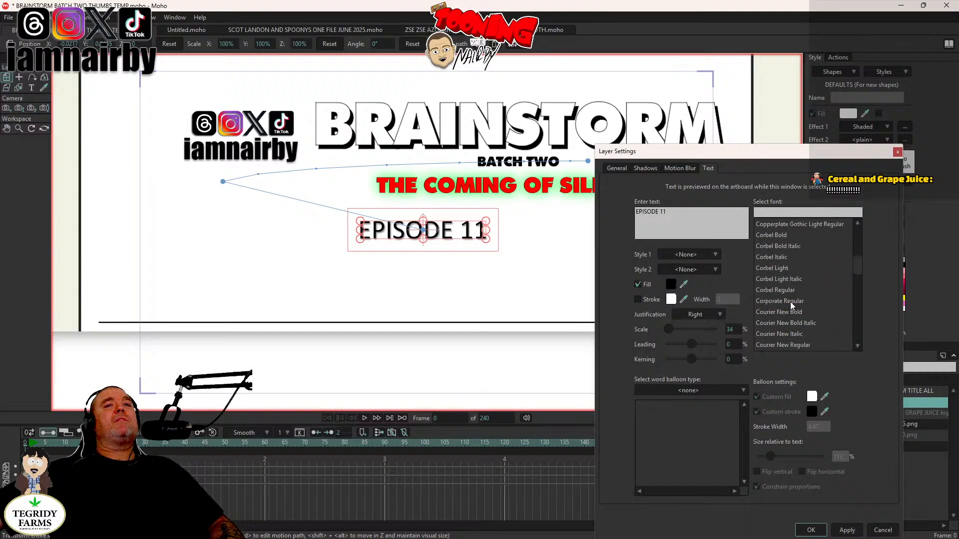
click(791, 302)
scroll(790, 301, down, 3)
click(790, 294)
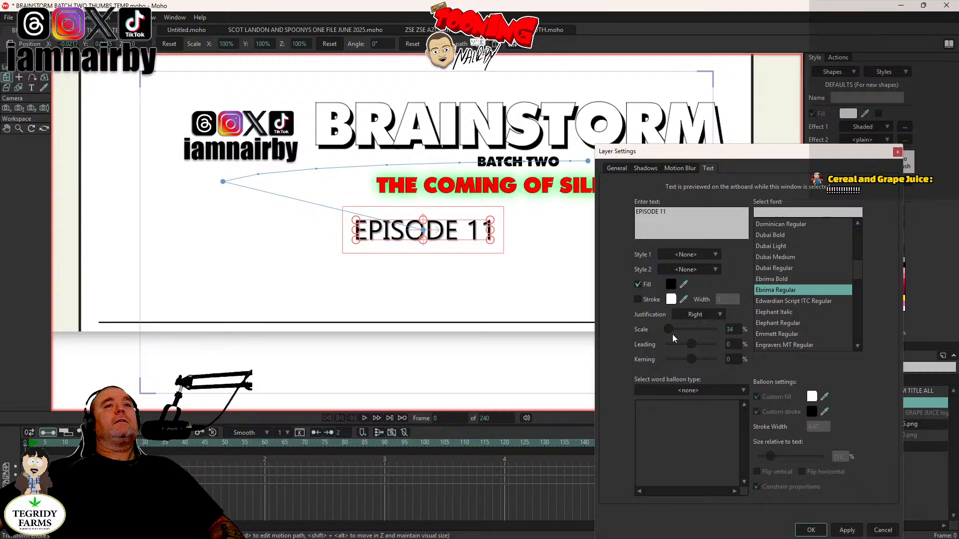
drag(668, 329, 671, 329)
Step: Try the Ethnocentric Regular, Eras Bold ITC Regular and Frankfurter Venetian TT Regular fonts on the EPISODE 11 text
scroll(795, 320, down, 3)
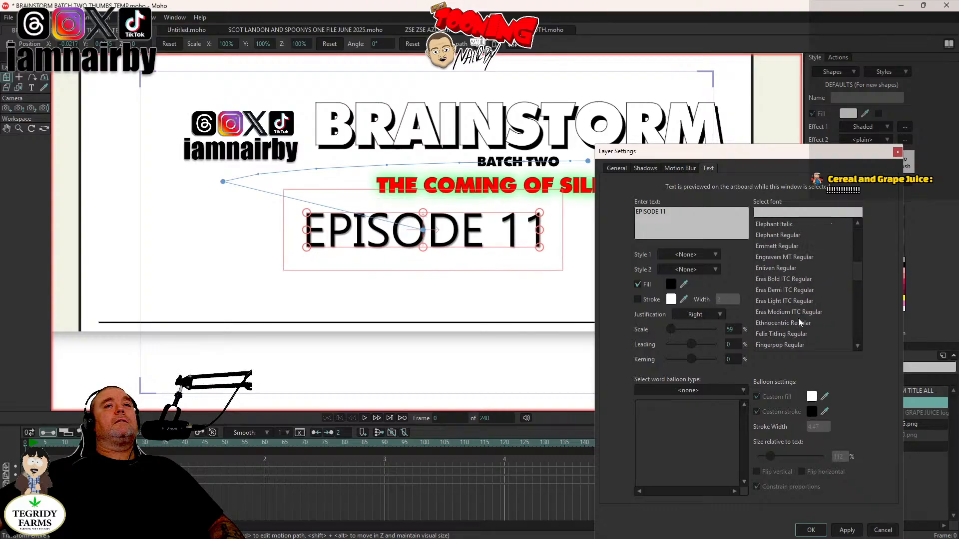
click(783, 323)
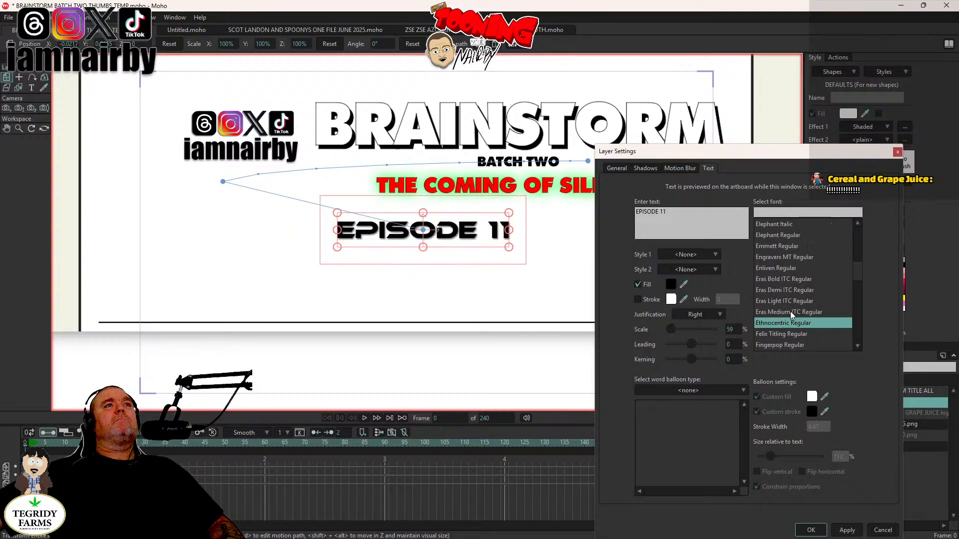
click(790, 310)
click(789, 301)
scroll(788, 282, down, 2)
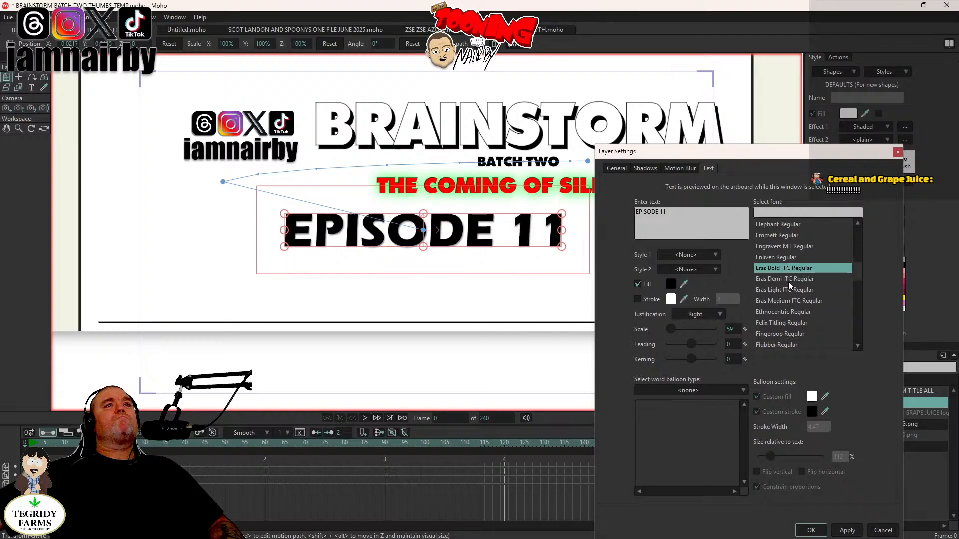
click(786, 301)
click(784, 313)
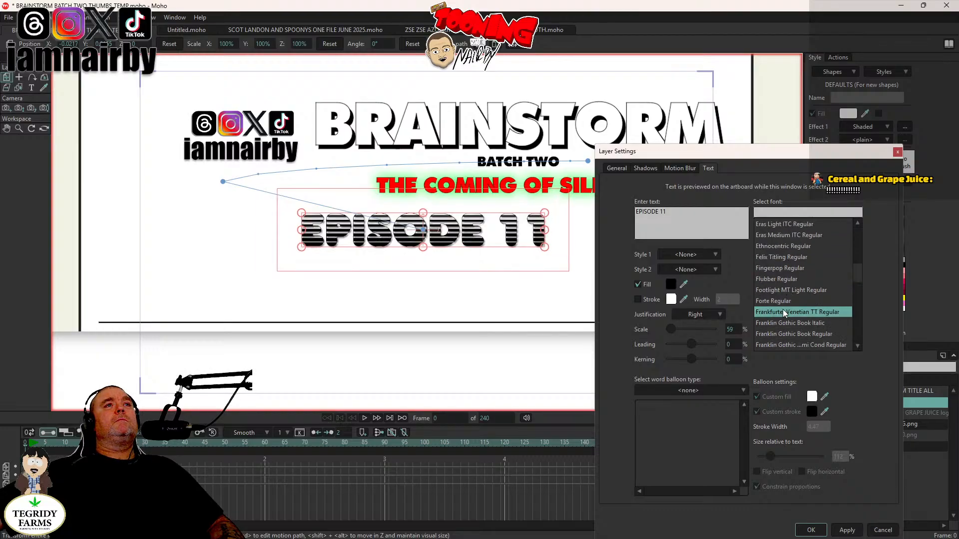
Step: Try the Franklin Gothic Demi Regular and Franklin Gothic Medium Cond Regular fonts on the EPISODE 11 text
scroll(784, 312, down, 2)
click(783, 312)
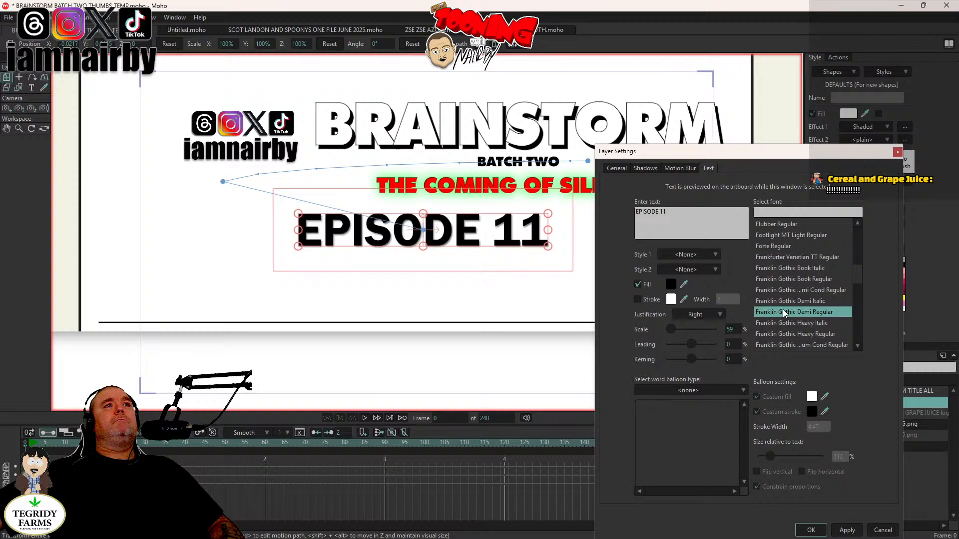
scroll(783, 312, down, 1)
click(783, 311)
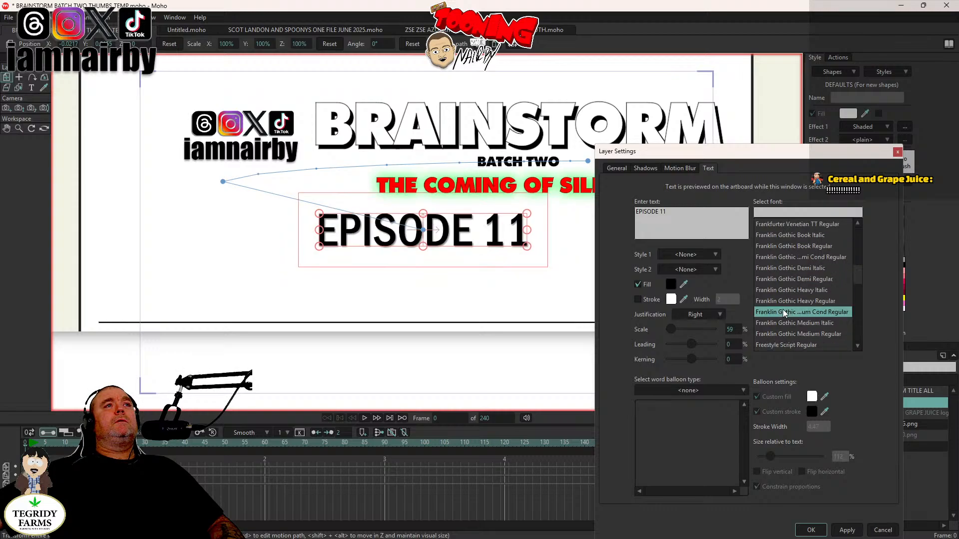
scroll(783, 311, down, 2)
click(783, 311)
Step: Try Georgia Italic and another bold slanted font further down the font list on the EPISODE 11 text
scroll(783, 311, down, 2)
click(783, 312)
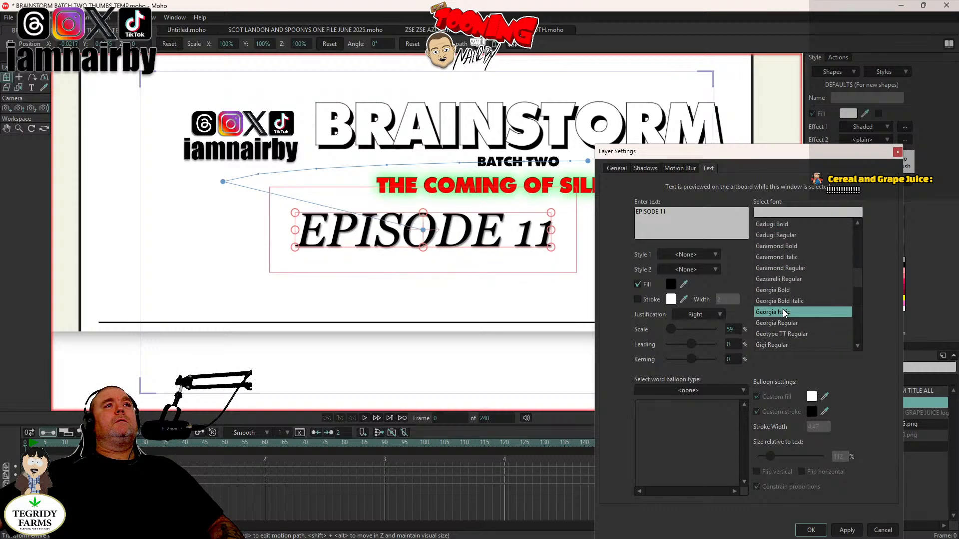
scroll(783, 312, down, 2)
click(783, 311)
Step: Go back to the fonts beginning with B and try Baskerville Old Face Regular, Bastion Regular and Bauhaus 93 Regular on the EPISODE 11 text
scroll(786, 311, up, 8)
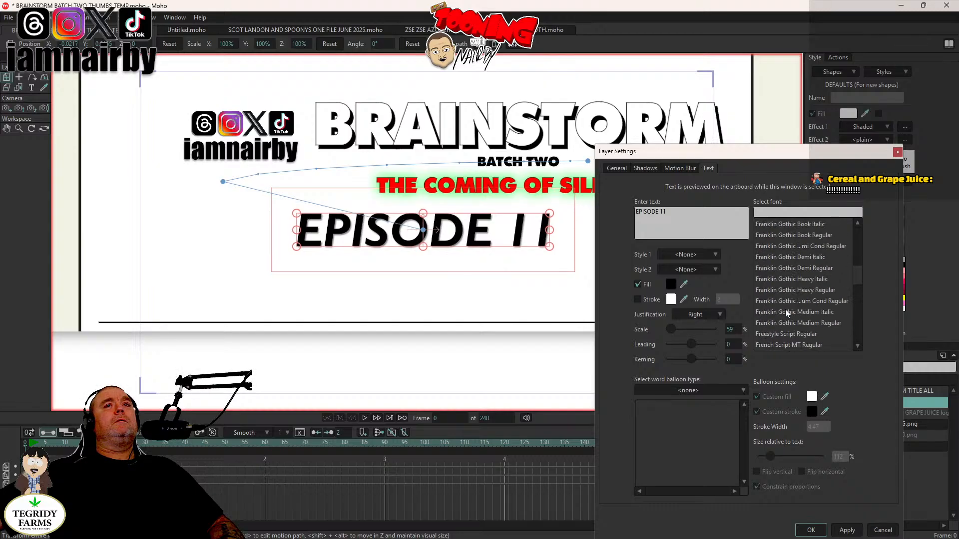
scroll(785, 308, up, 10)
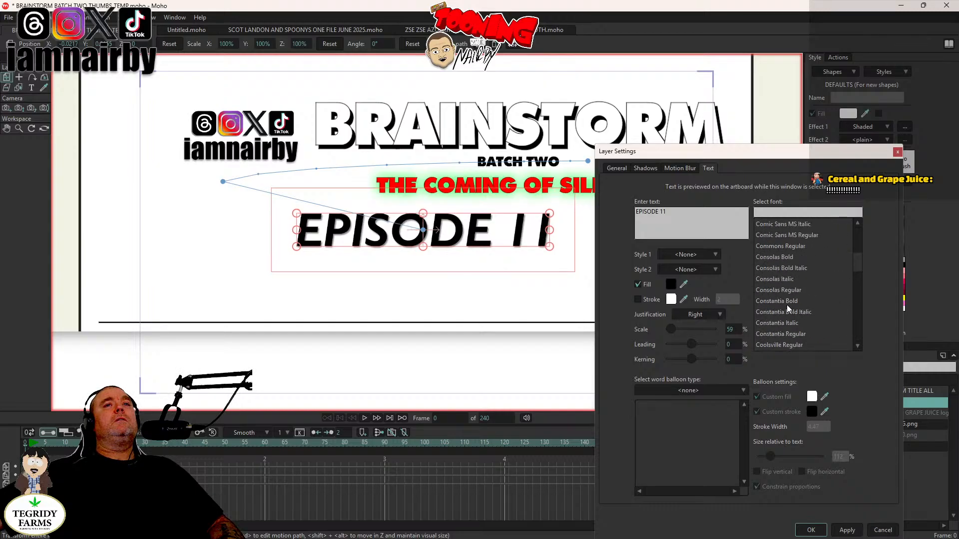
scroll(787, 305, up, 10)
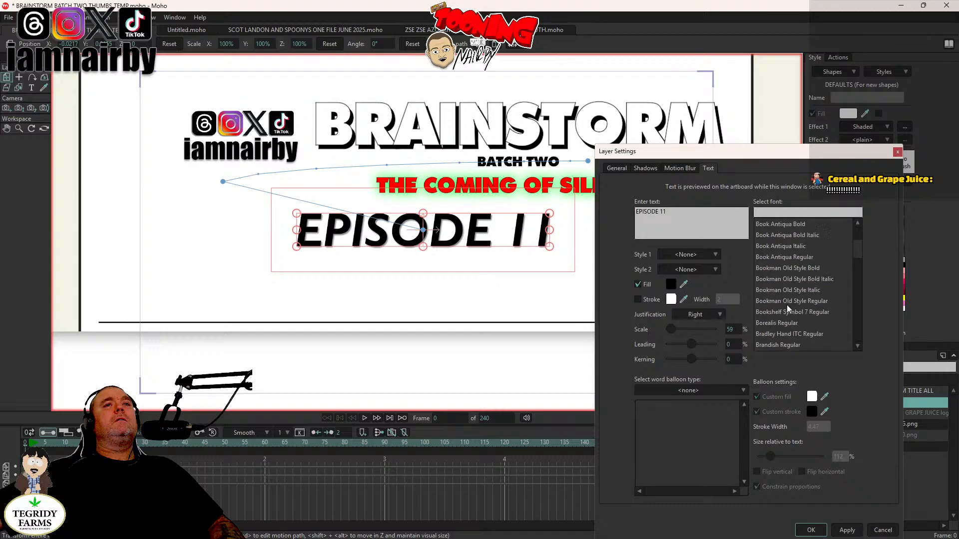
scroll(787, 305, up, 10)
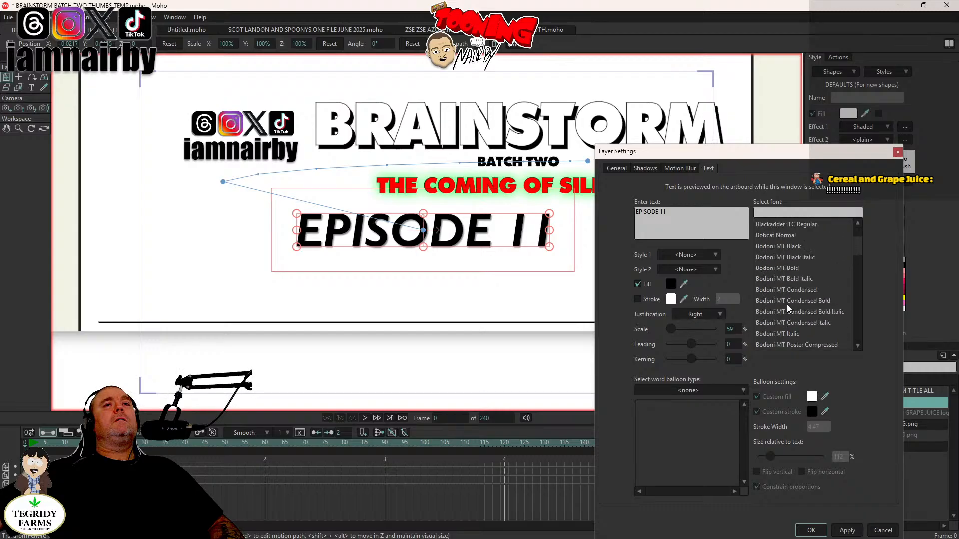
scroll(787, 305, down, 2)
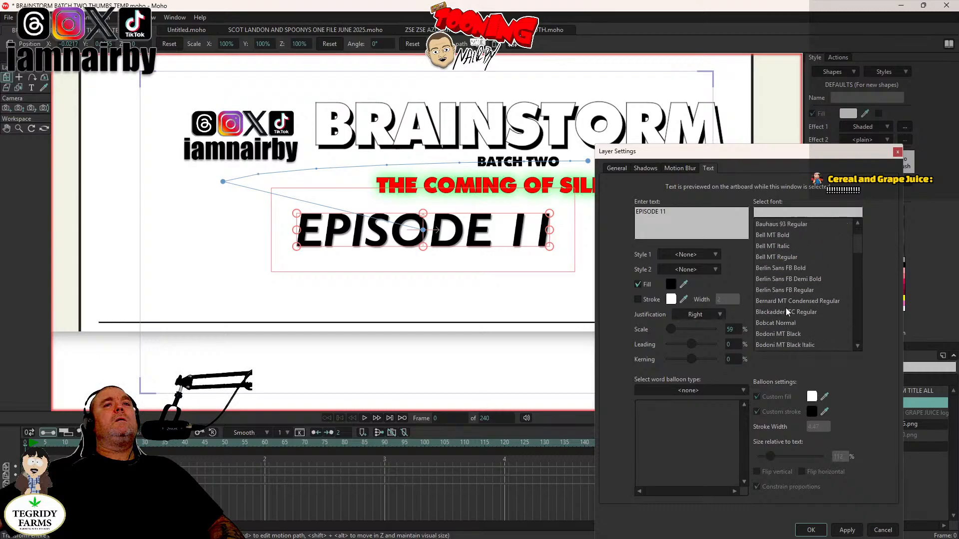
click(790, 257)
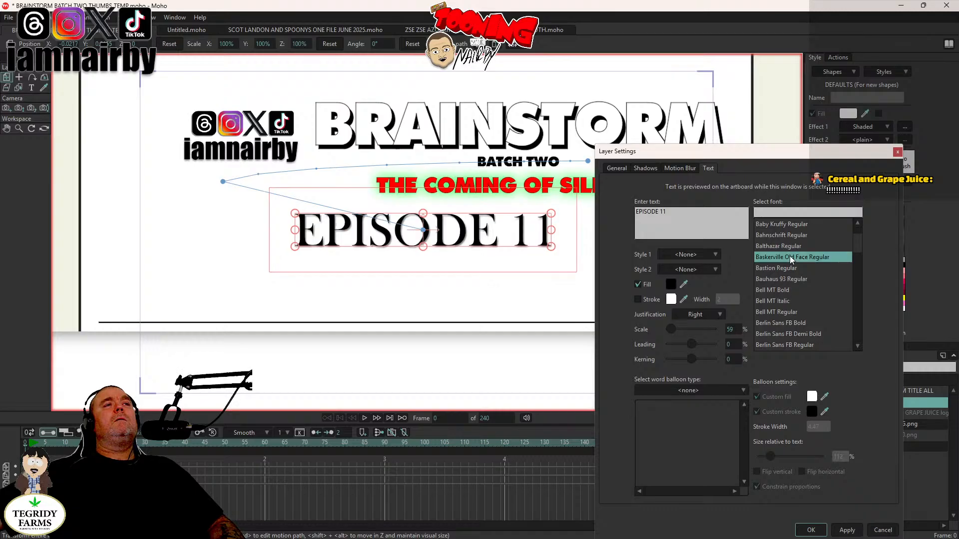
click(789, 268)
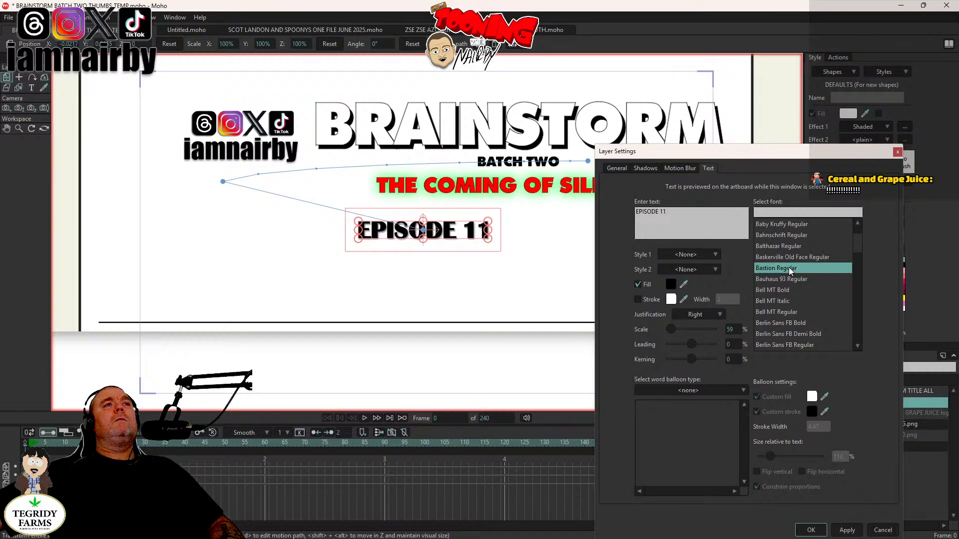
click(788, 278)
Step: Try the Bell MT Bold, Bell MT Italic and Bell MT Regular fonts on the EPISODE 11 text
click(787, 291)
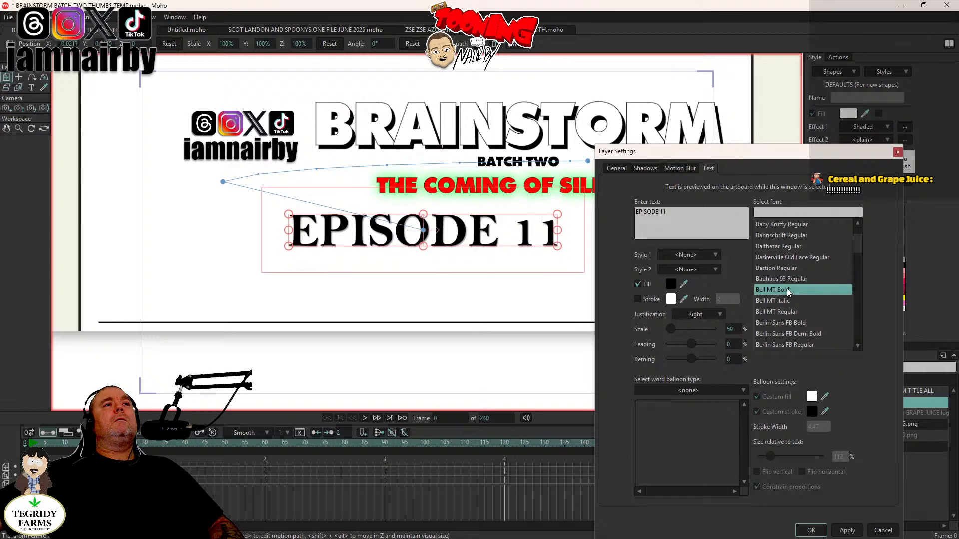
click(783, 301)
click(783, 313)
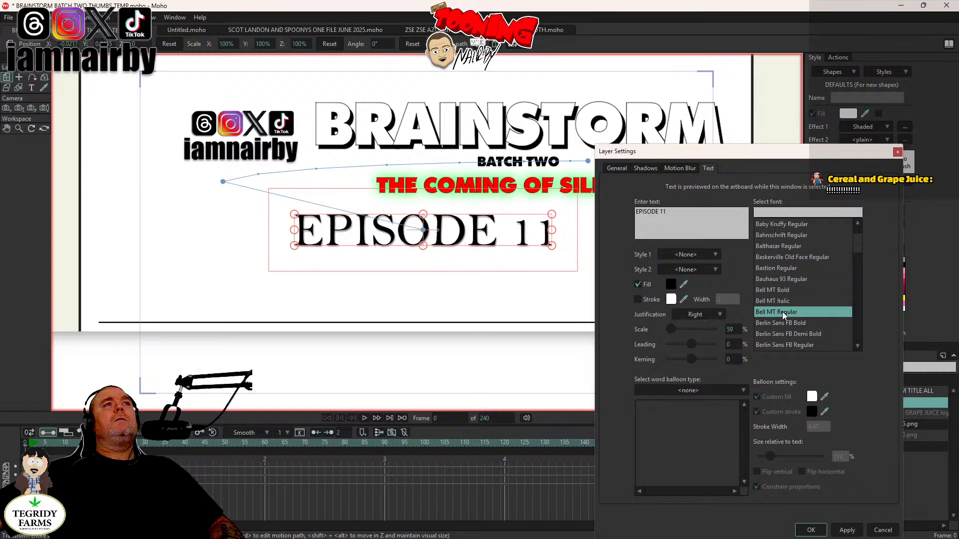
Step: Try the Berlin Sans FB Demi Bold, Berlin Sans FB Regular, Bernard MT Condensed Regular and Blackadder ITC Regular fonts on the EPISODE 11 text
scroll(784, 310, down, 2)
click(787, 278)
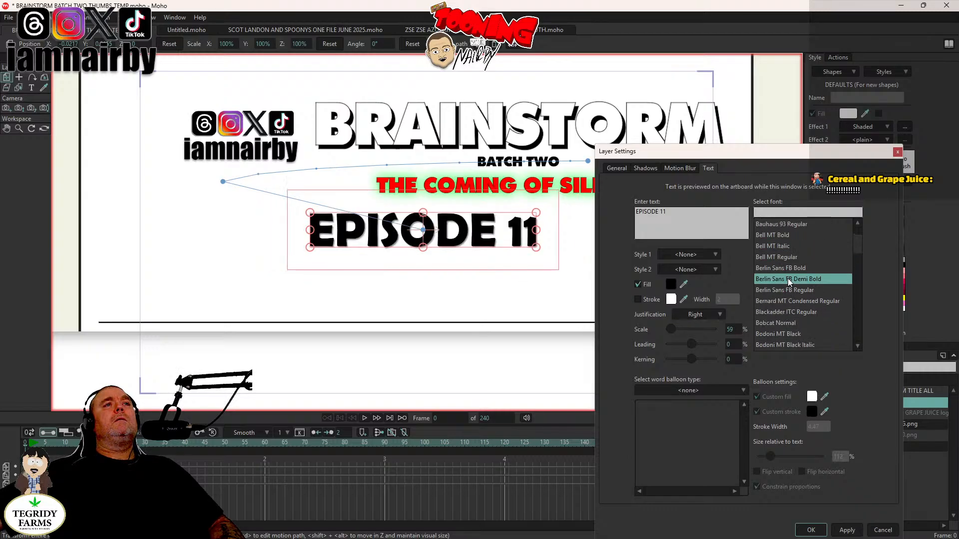
click(785, 289)
click(784, 300)
scroll(784, 298, down, 2)
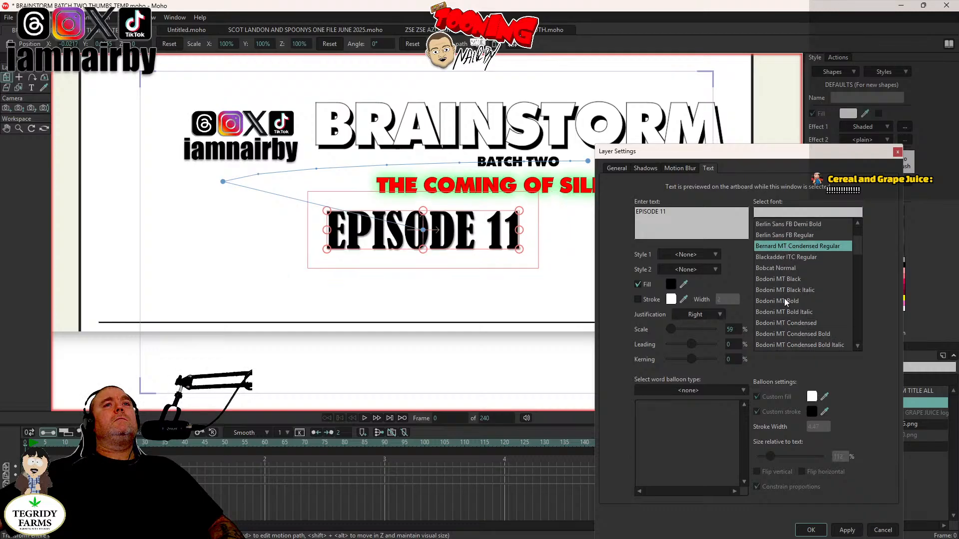
click(789, 257)
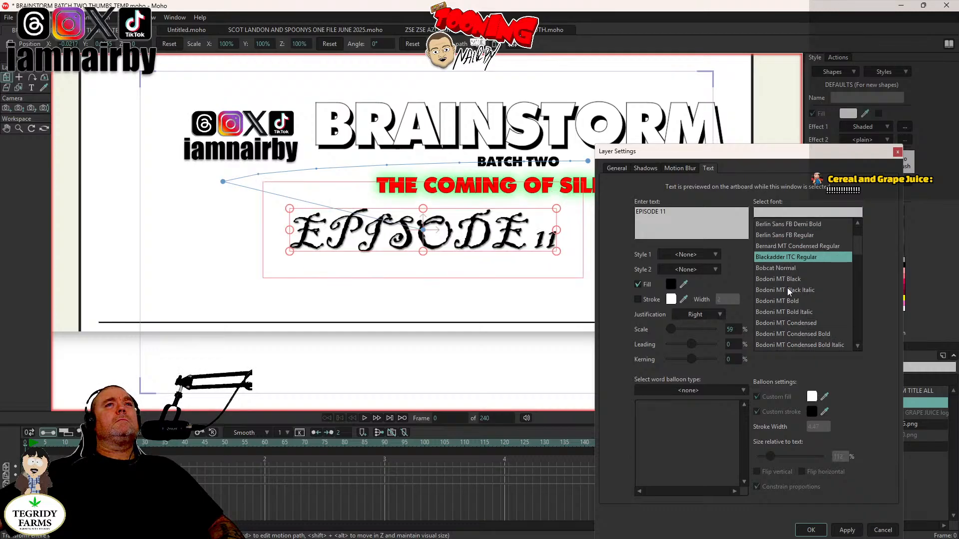
Step: Try the Hollywood Hills Regular and Hombre Regular fonts on the EPISODE 11 text, enlarging its scale to 146%
scroll(787, 287, down, 2)
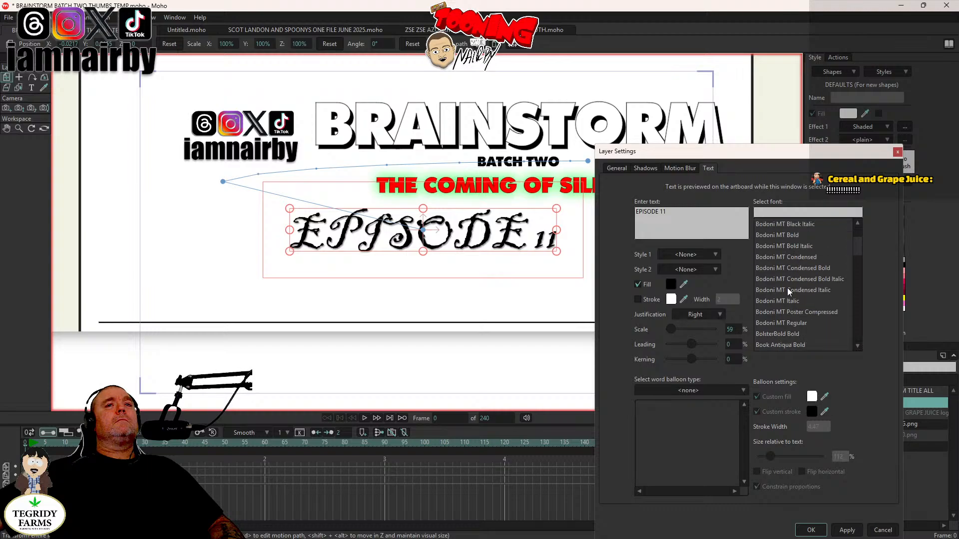
scroll(787, 288, down, 7)
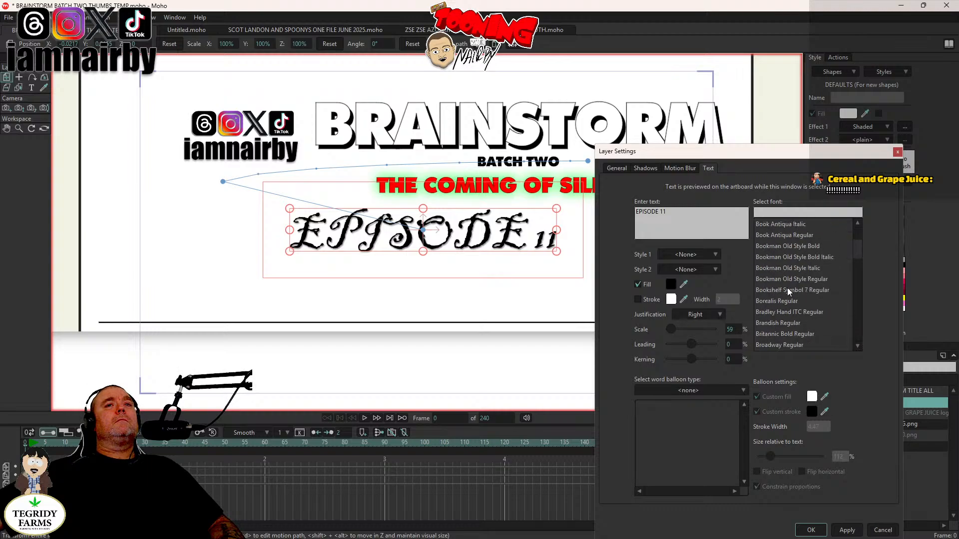
scroll(787, 288, down, 18)
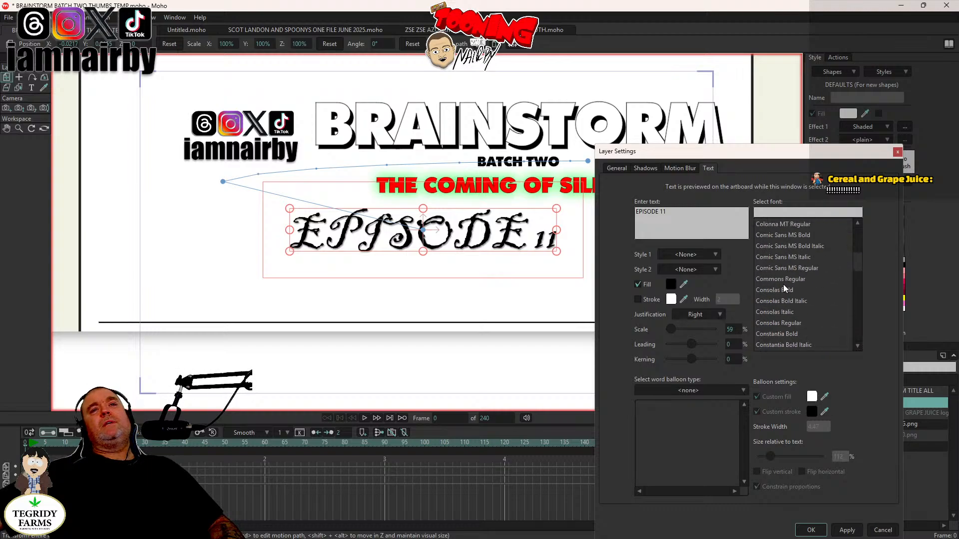
scroll(783, 284, down, 18)
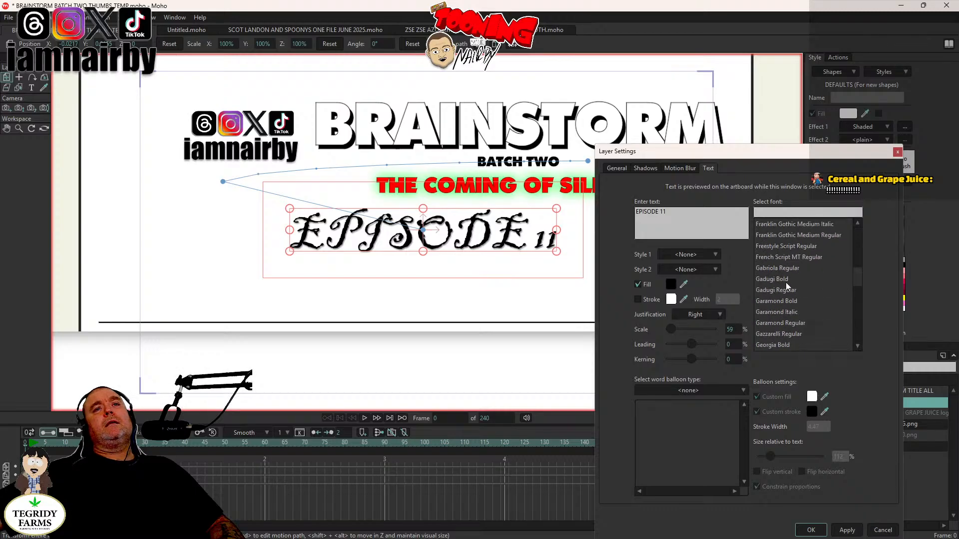
scroll(784, 281, down, 10)
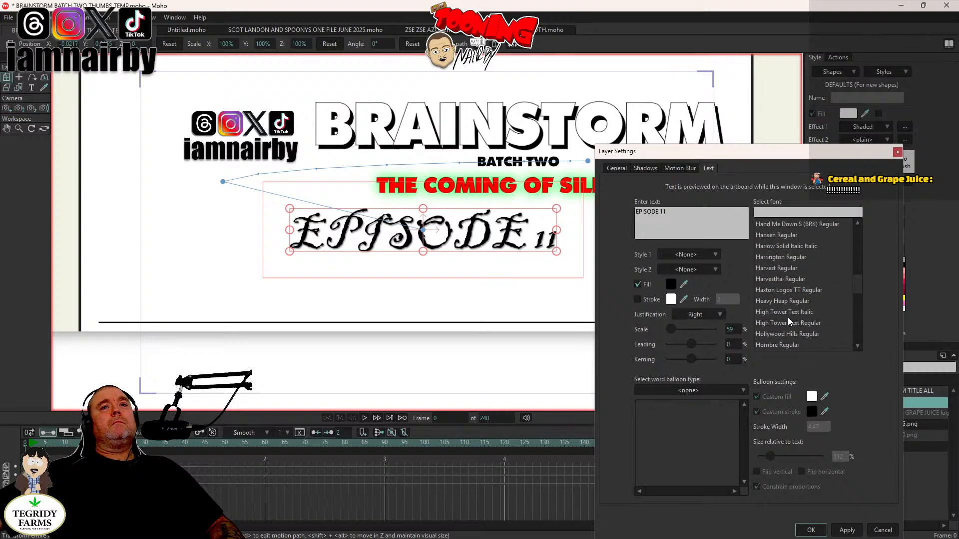
click(784, 334)
scroll(774, 280, down, 2)
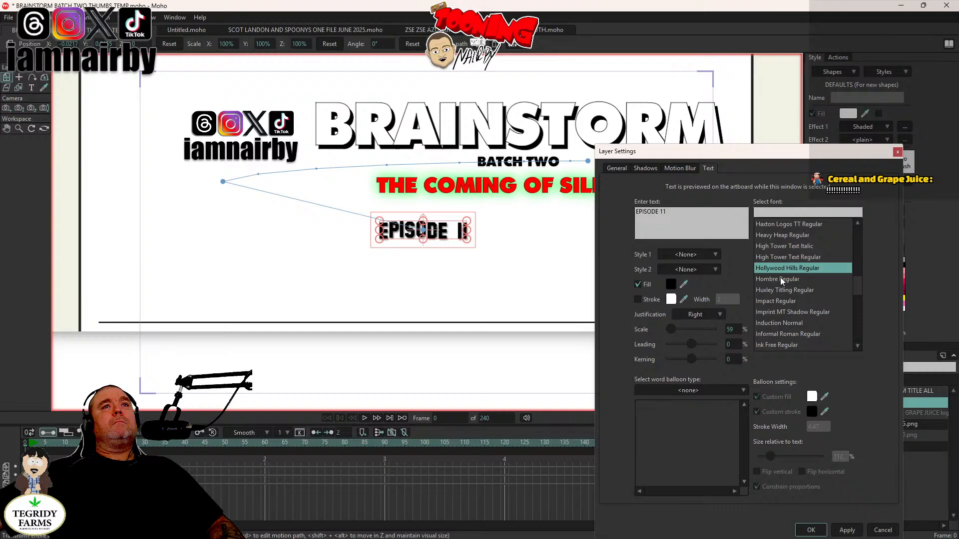
click(782, 280)
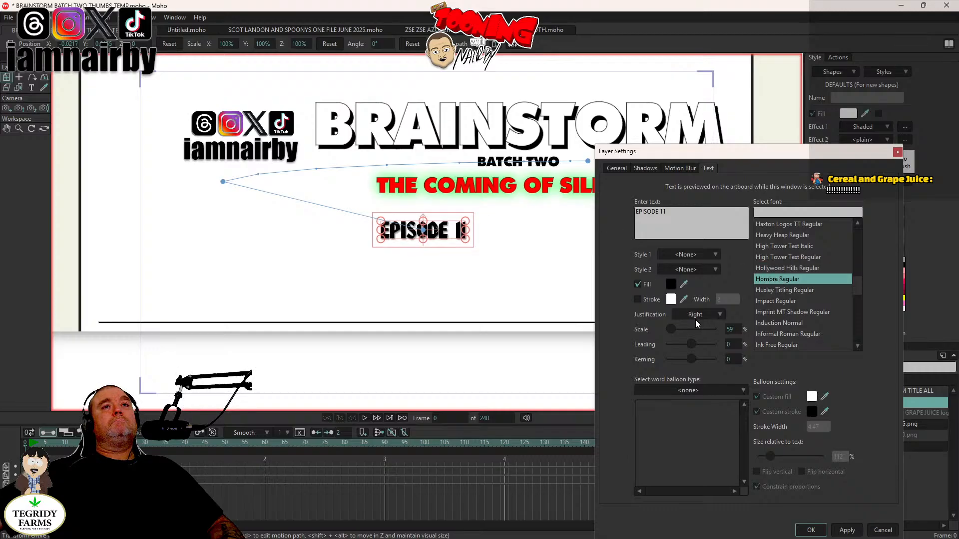
drag(671, 327, 680, 325)
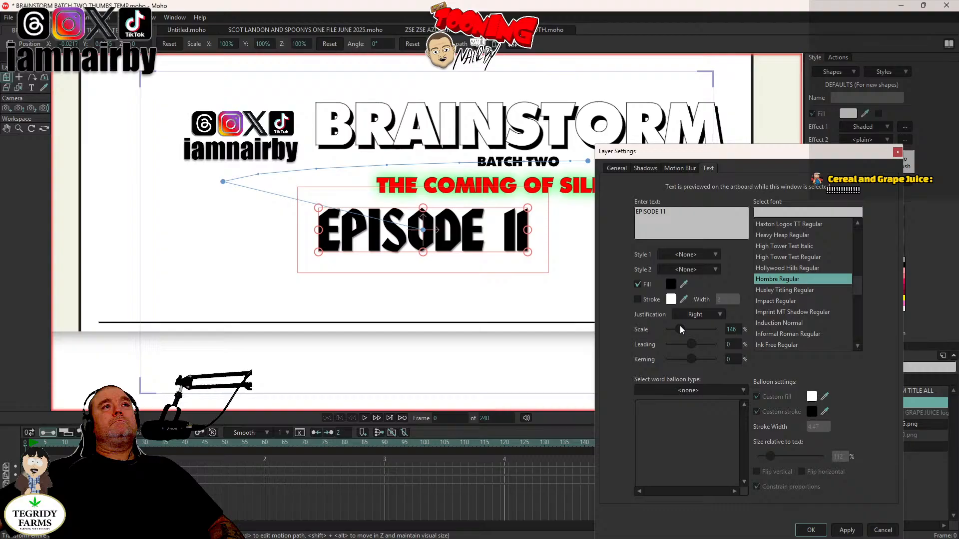
Step: Try the Impact Regular, Informal Roman Regular, Ink Free Regular and Javanese Text Regular fonts on the EPISODE 11 text at 131% scale
click(792, 300)
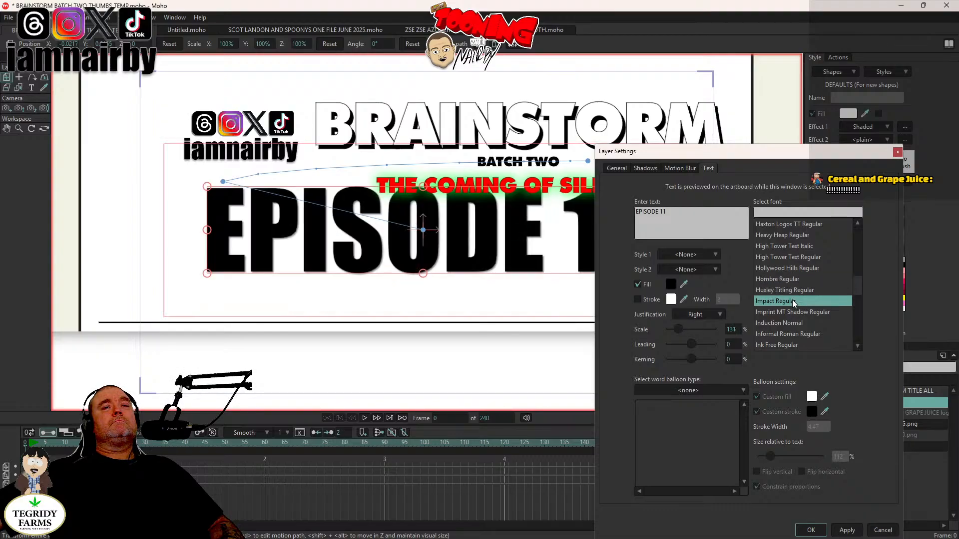
click(789, 333)
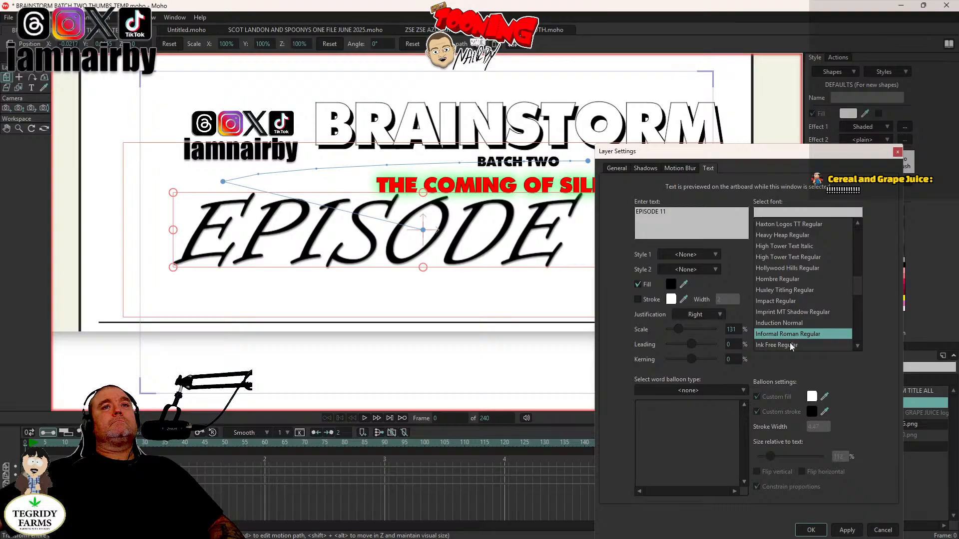
click(789, 344)
scroll(794, 325, down, 2)
click(793, 291)
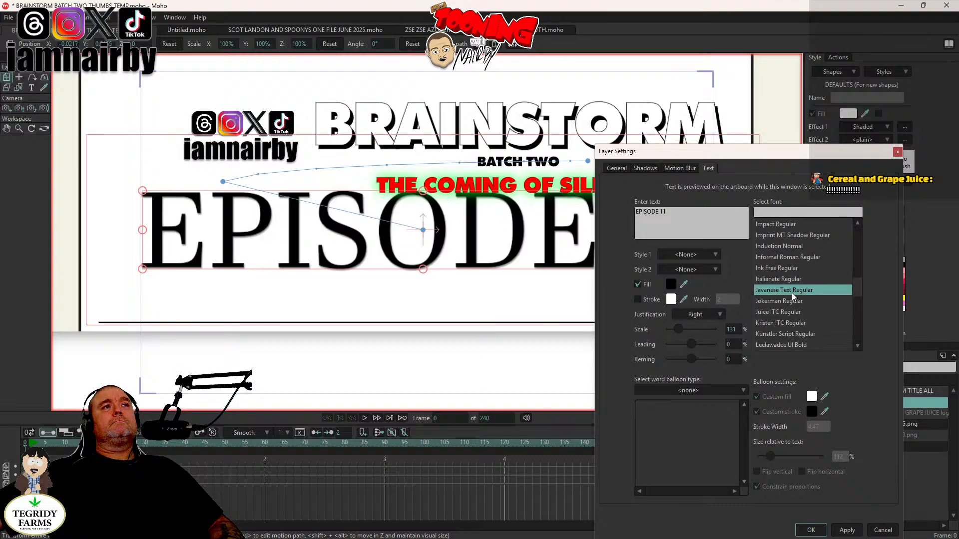
Step: Try the Juice ITC Regular, Kristen ITC Regular and Kunstler Script Regular fonts on the EPISODE 11 text, reducing its scale to 54%
click(791, 311)
click(792, 323)
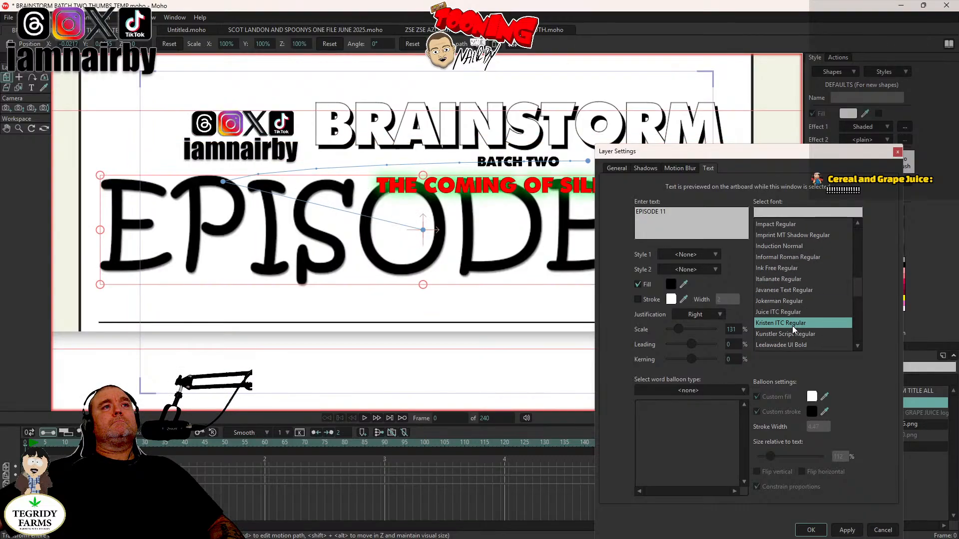
drag(676, 326, 674, 328)
click(792, 335)
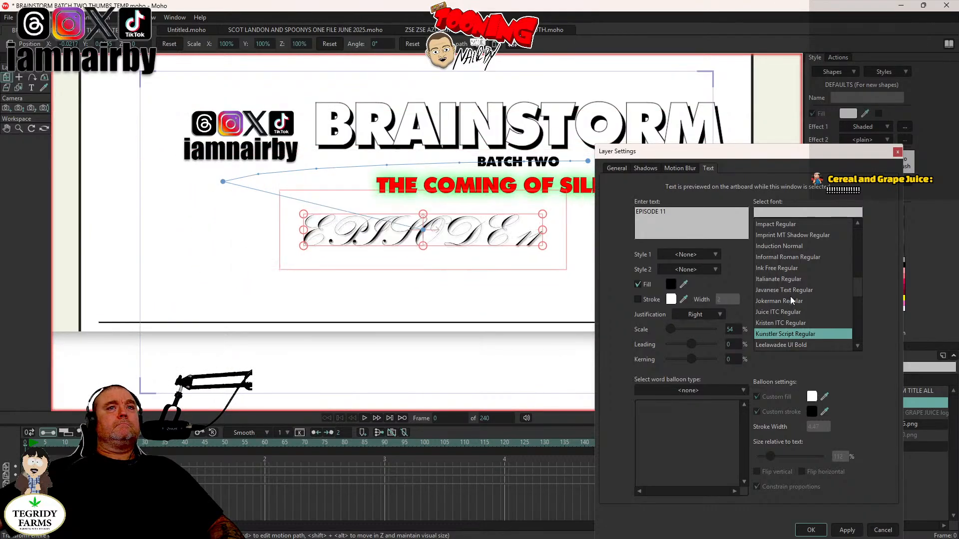
Step: Try the Leelawadee UI Semilight, LetterOMatic! Regular and Limousine Regular fonts on the EPISODE 11 text, enlarging its scale to 126%
scroll(790, 296, down, 2)
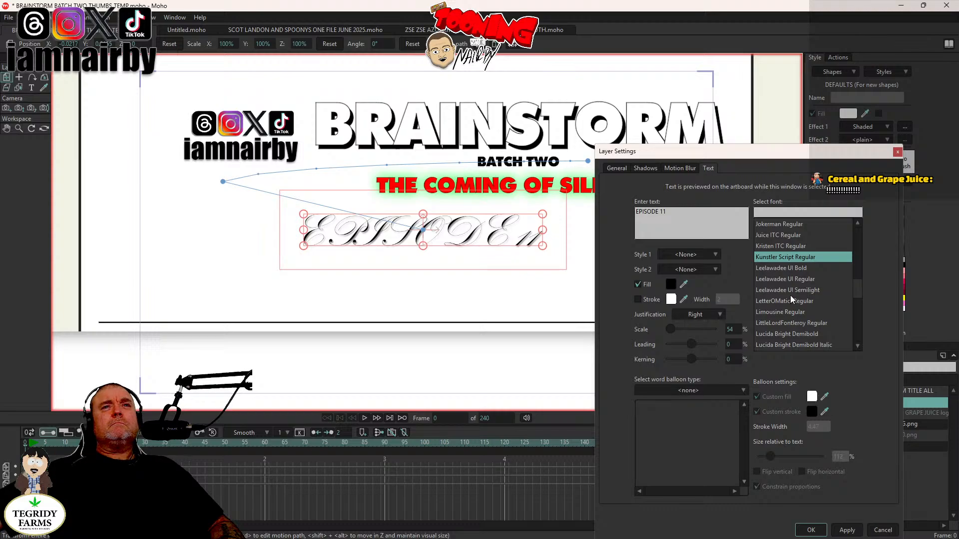
click(789, 295)
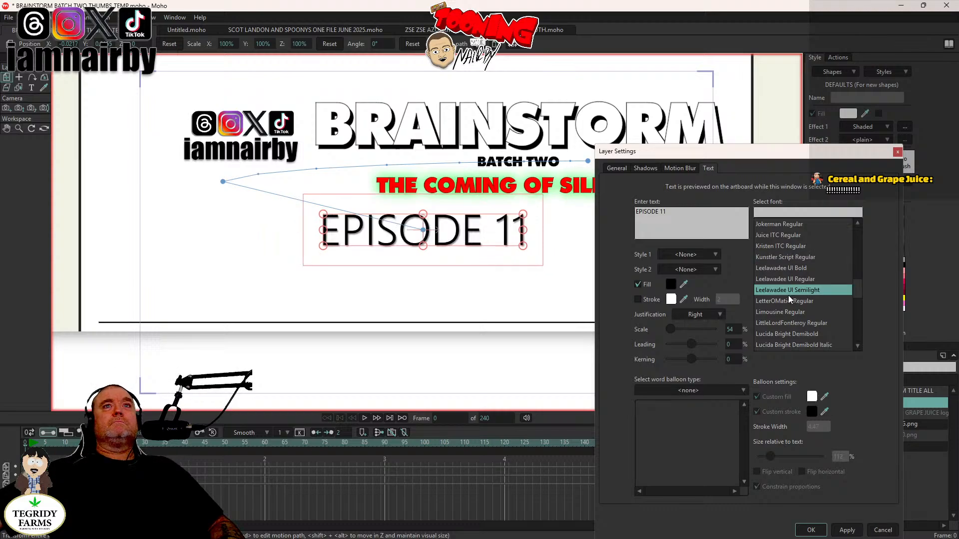
click(791, 305)
click(789, 314)
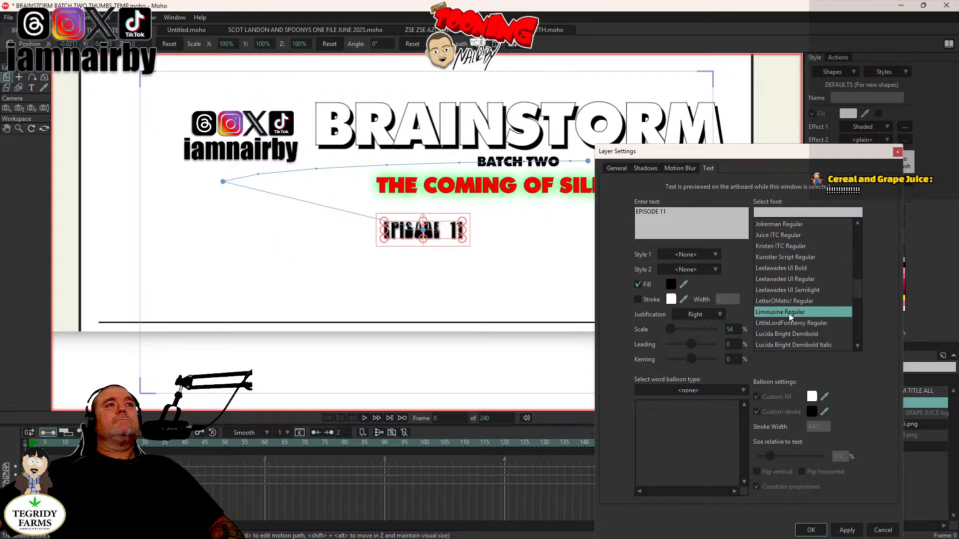
drag(671, 329, 678, 331)
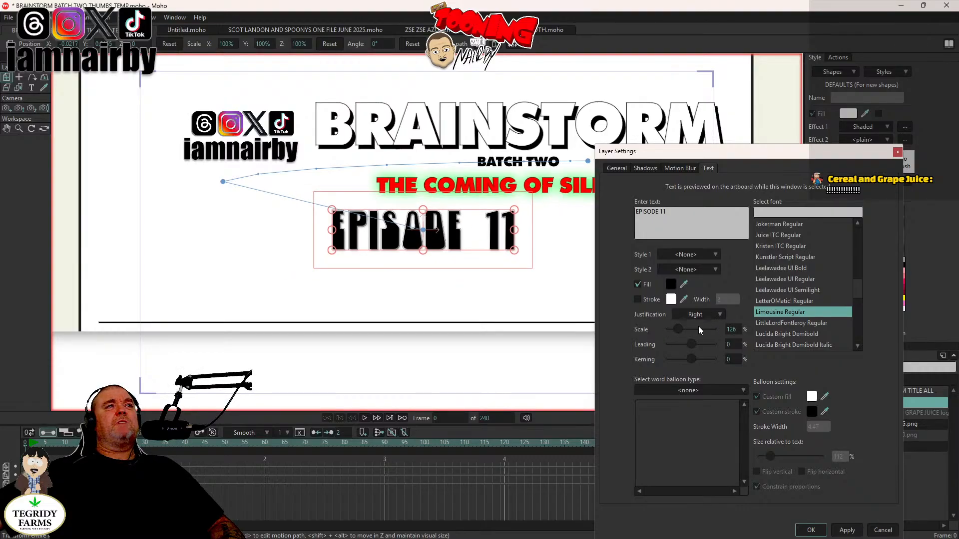
Step: Try the LittleLordFontleroy Regular and Lucida Bright Demibold, Demibold Italic and Regular fonts on the EPISODE 11 text
click(790, 323)
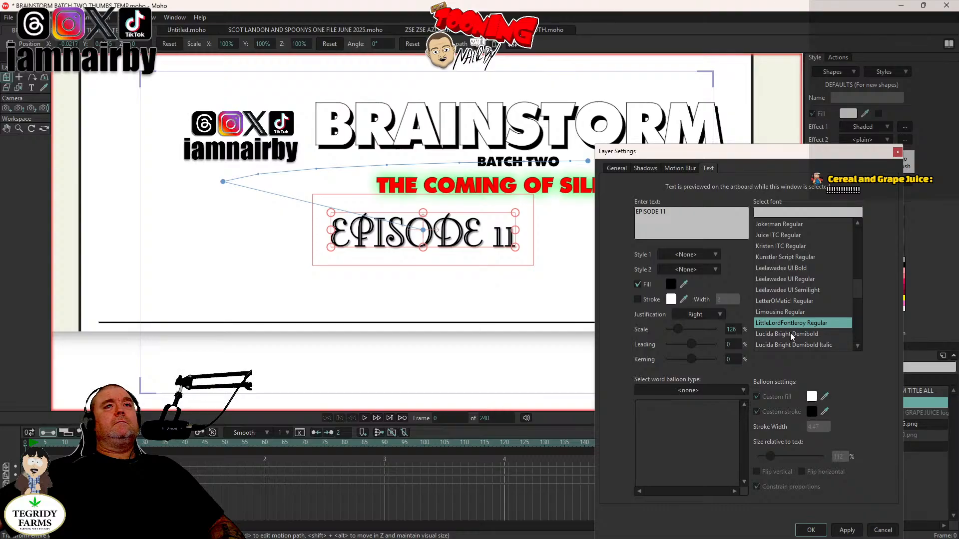
click(790, 334)
click(790, 345)
scroll(786, 310, down, 3)
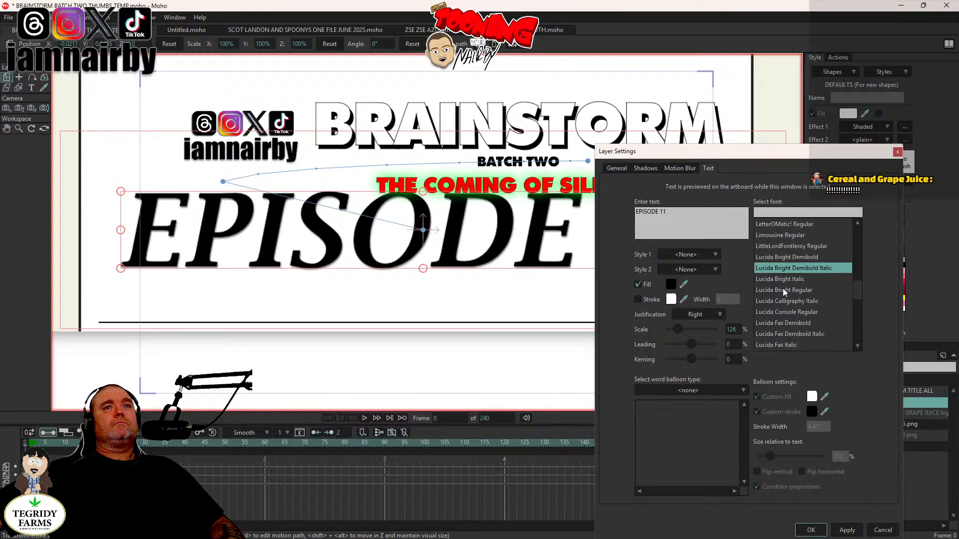
click(783, 289)
Step: Try the MS Gothic Regular, Malgun Gothic Bold, Matura MT Script Capitals Regular and Microsoft New Tai Lue Regular fonts on the EPISODE 11 text
scroll(783, 289, down, 7)
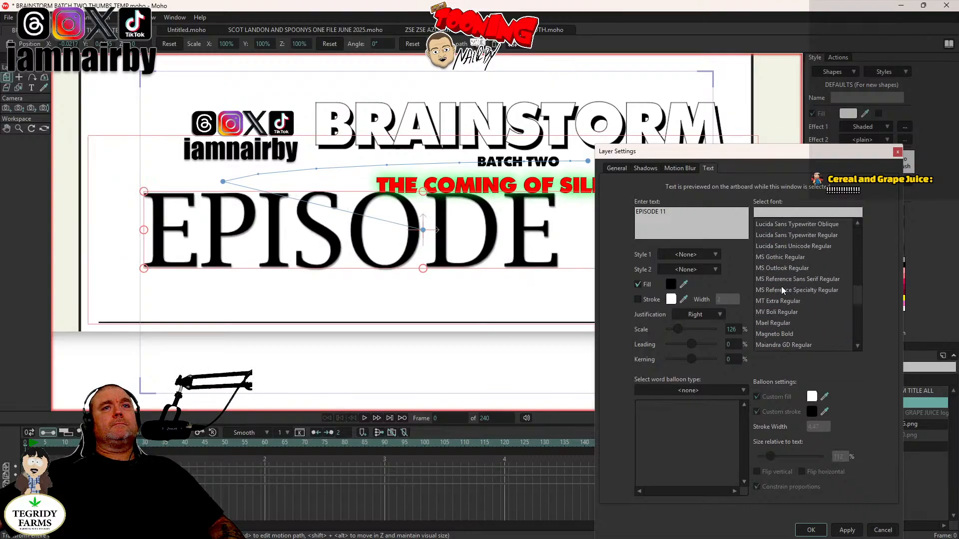
click(781, 258)
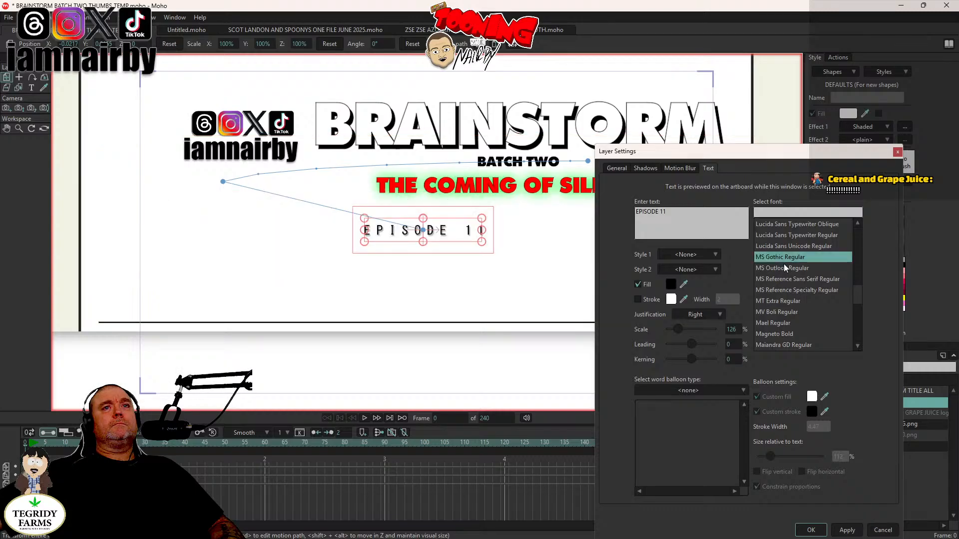
scroll(785, 272, down, 2)
click(780, 311)
scroll(780, 307, down, 2)
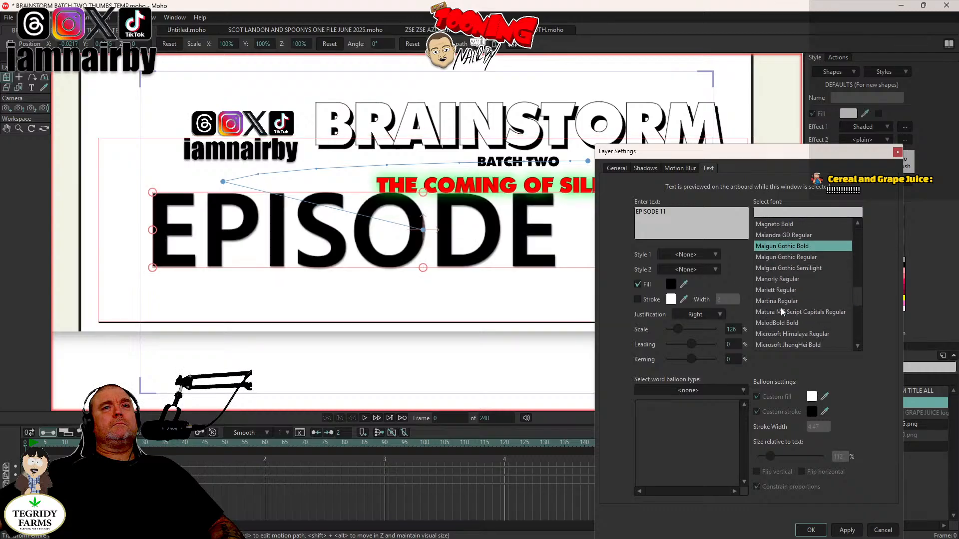
click(780, 309)
scroll(781, 307, down, 2)
click(781, 311)
Step: Try Mistral, Modern No. 20, Mongolian Baiti and Monotype Corsiva Regular on the EPISODE 11 text, reducing its scale to 63%
scroll(782, 307, down, 6)
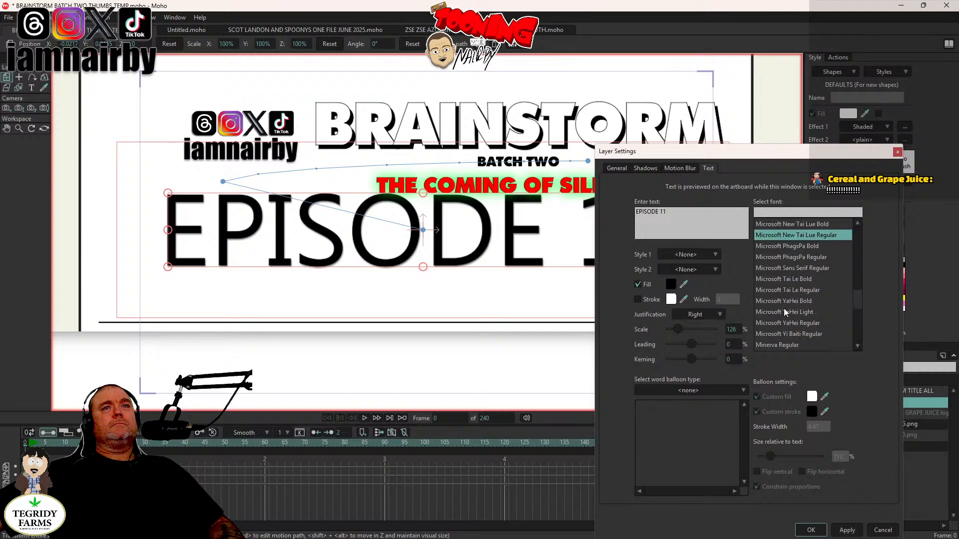
click(785, 259)
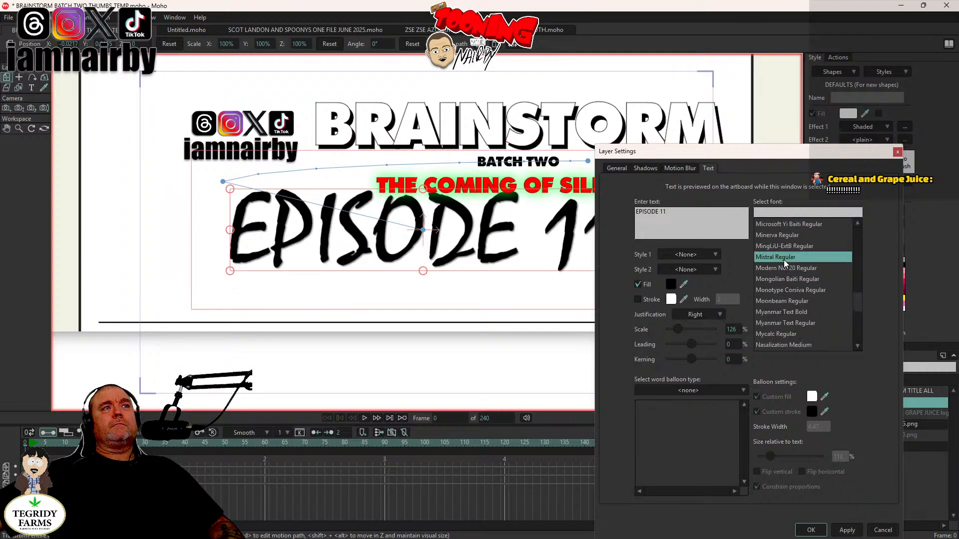
drag(679, 330, 671, 332)
click(802, 268)
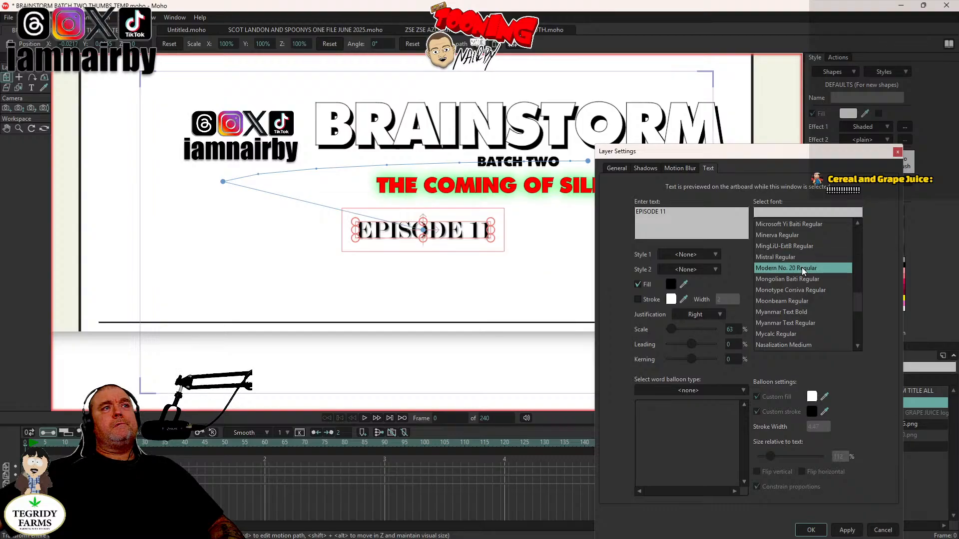
click(804, 280)
click(804, 290)
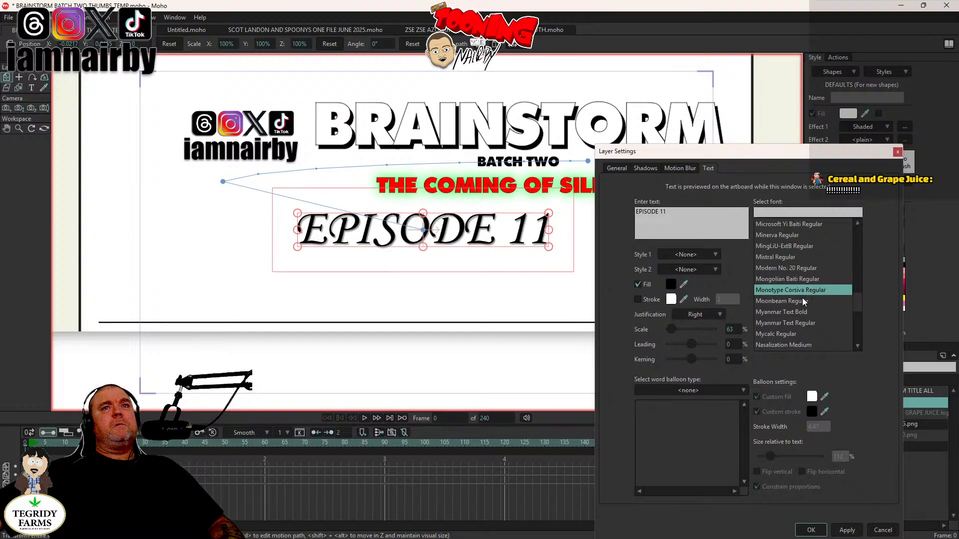
Step: Try the Moonbeam Regular, Myanmar Text Bold, Myanmar Text Regular and Mycalc Regular fonts on the EPISODE 11 text
click(801, 302)
click(796, 310)
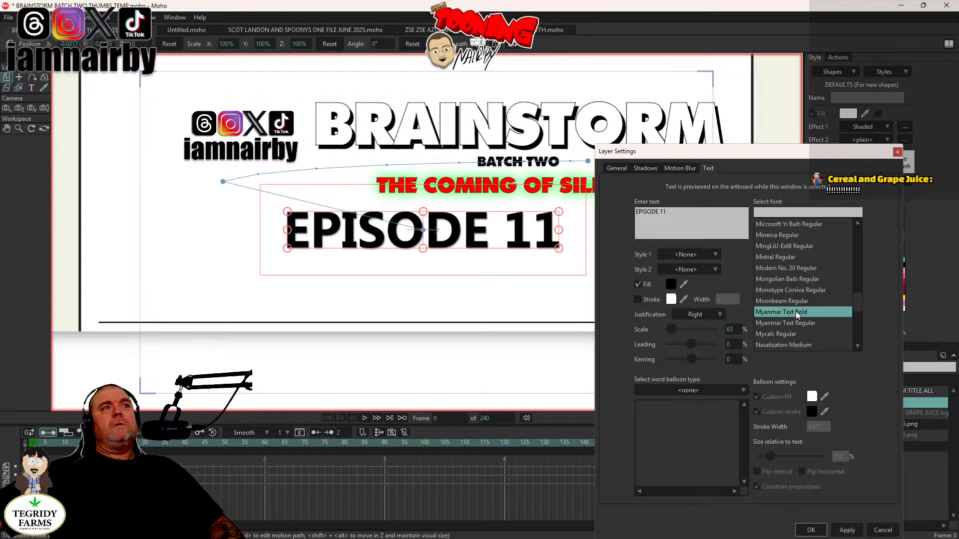
click(796, 323)
scroll(796, 323, down, 1)
click(795, 301)
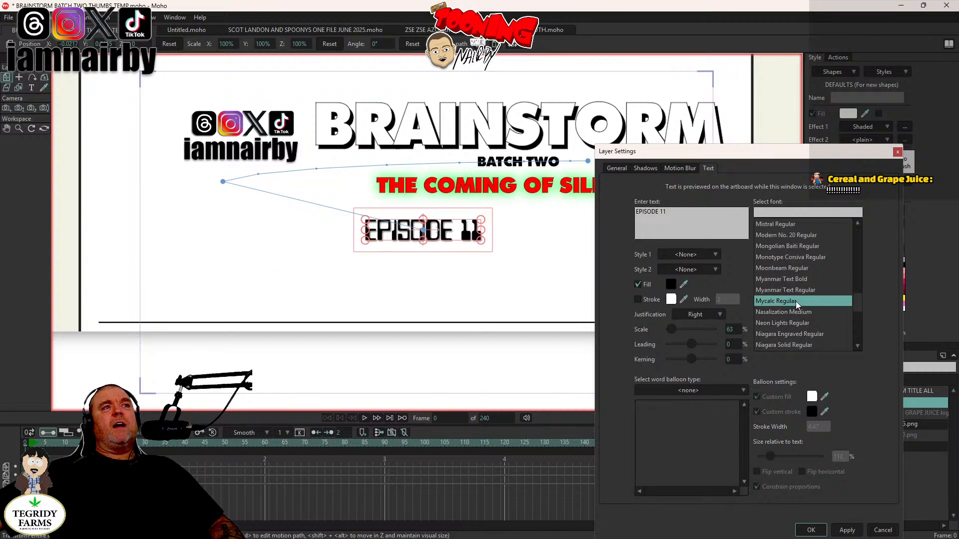
Step: Try the Nasalization Medium, Neon Lights Regular, Niagara Engraved Regular and Niagara Solid Regular fonts on the EPISODE 11 text
click(796, 312)
click(793, 324)
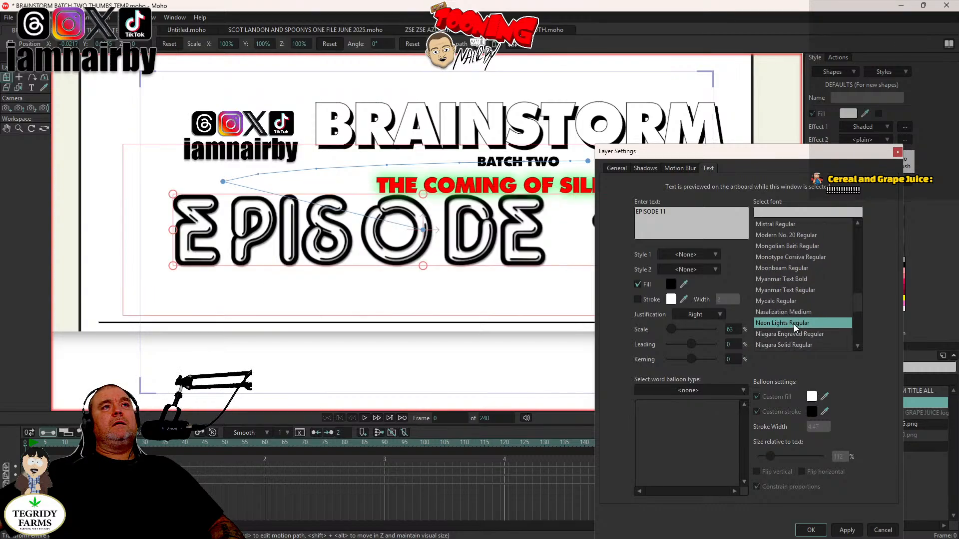
click(793, 336)
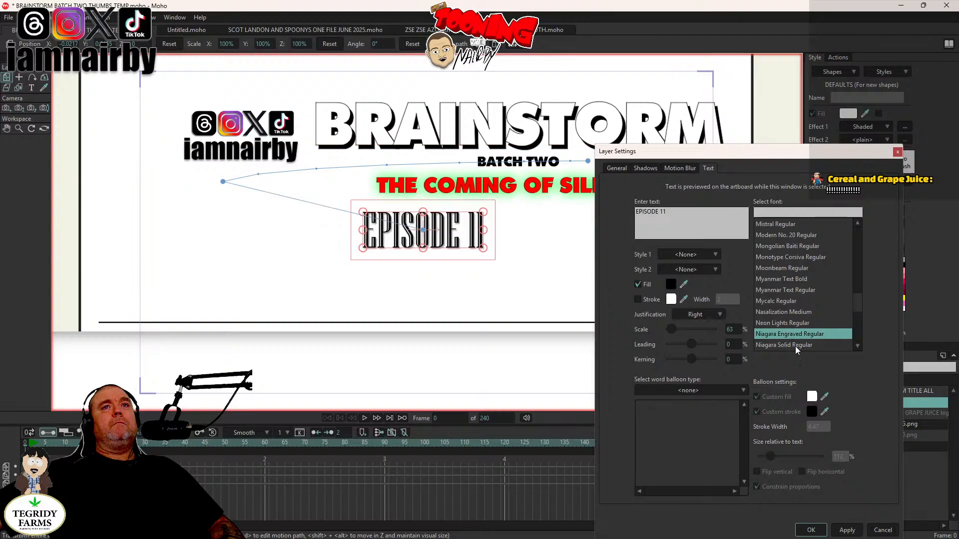
click(795, 345)
Step: Try the Nirmala UI Regular, Notram Regular, November Regular and OCR A Extended Regular fonts on the EPISODE 11 text
scroll(796, 302, down, 2)
click(797, 279)
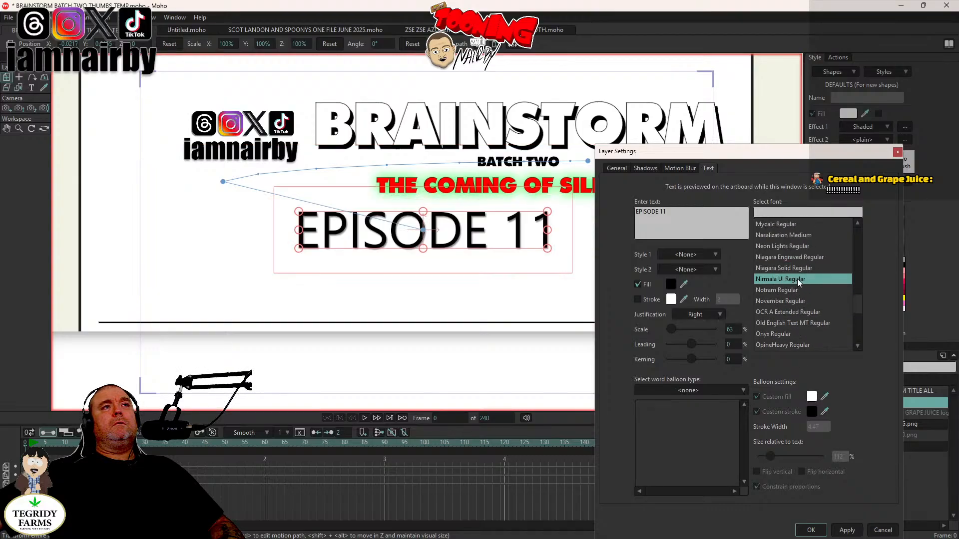
click(793, 292)
click(785, 303)
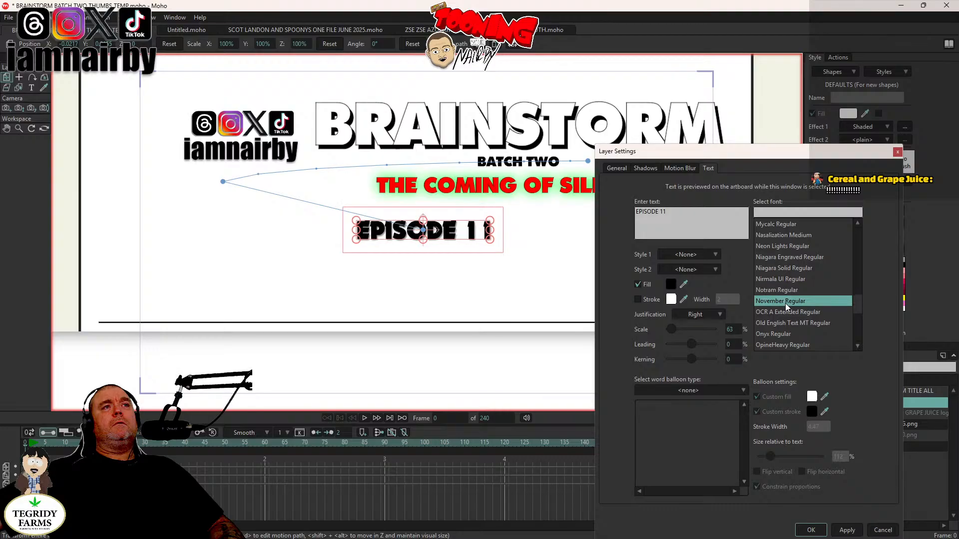
scroll(785, 303, down, 1)
click(791, 268)
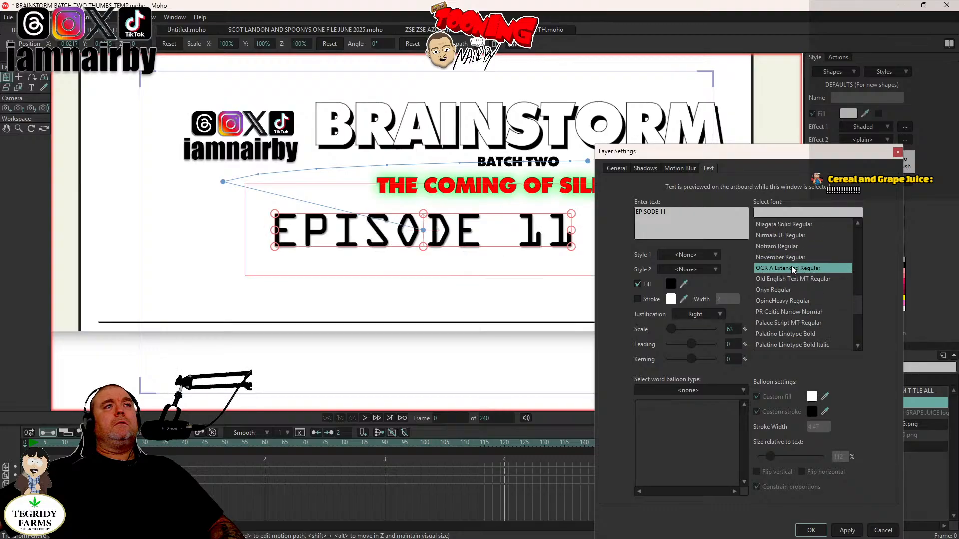
Step: Try the Old English Text MT Regular, Onyx Regular and OpineHeavy Regular fonts on the EPISODE 11 text
click(790, 281)
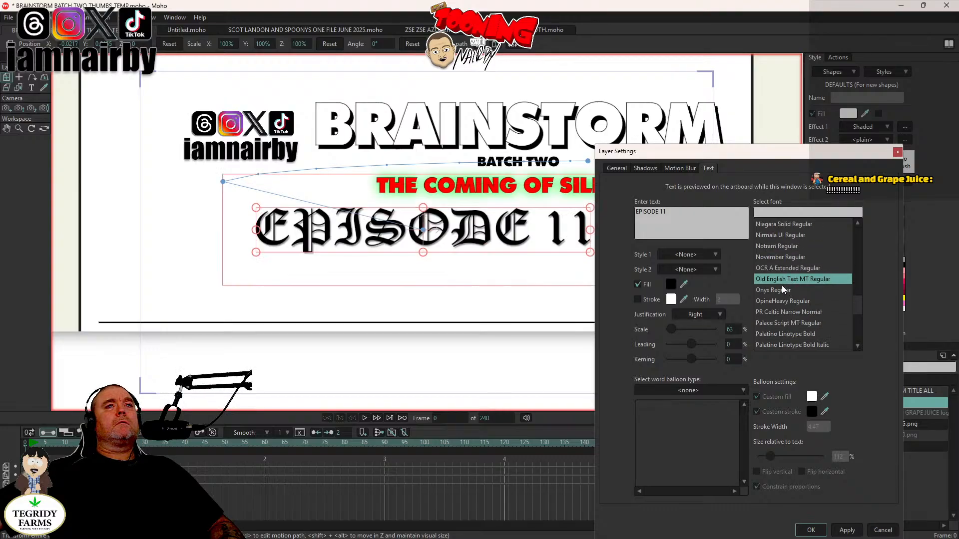
click(783, 290)
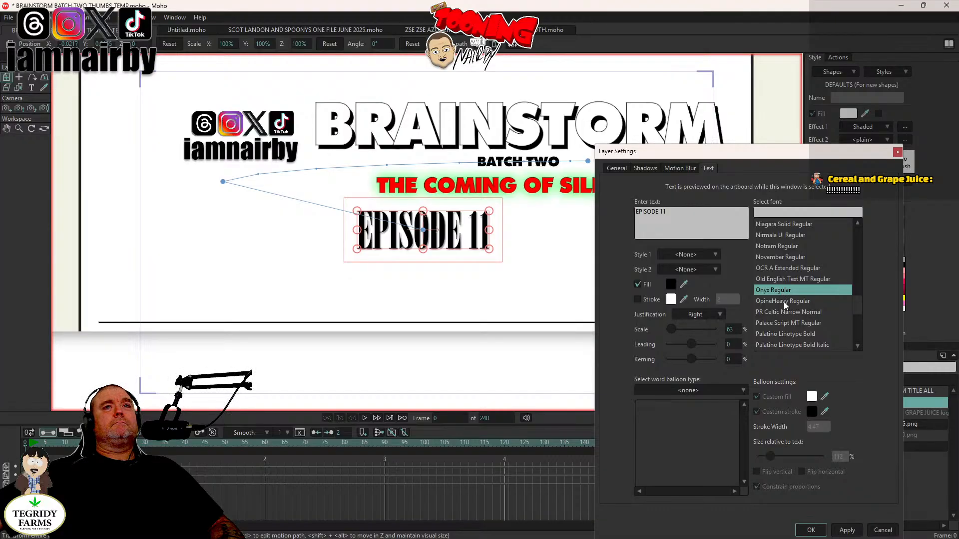
click(784, 301)
Step: Set the EPISODE 11 text to the PR Celtic Narrow Normal font at 65% scale and accept the layer settings
click(786, 311)
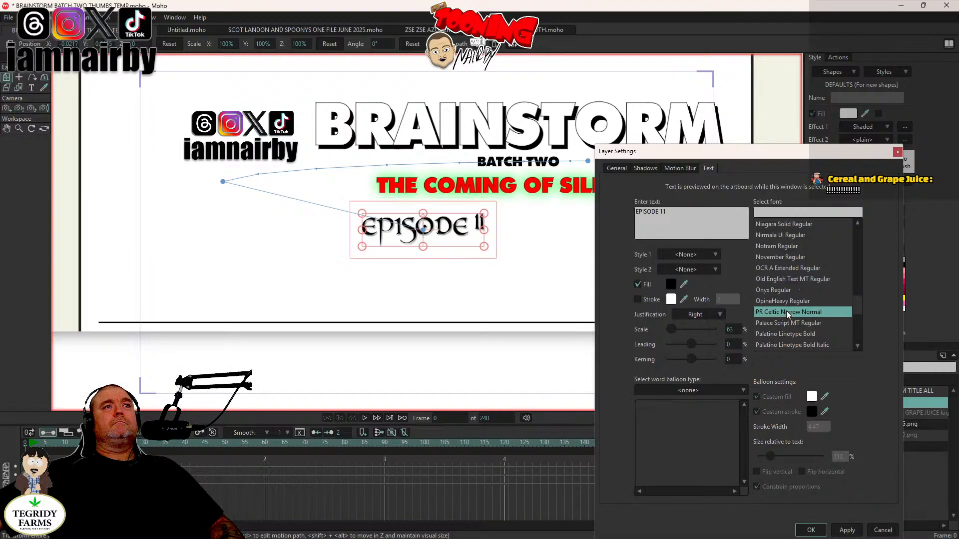
scroll(787, 311, down, 1)
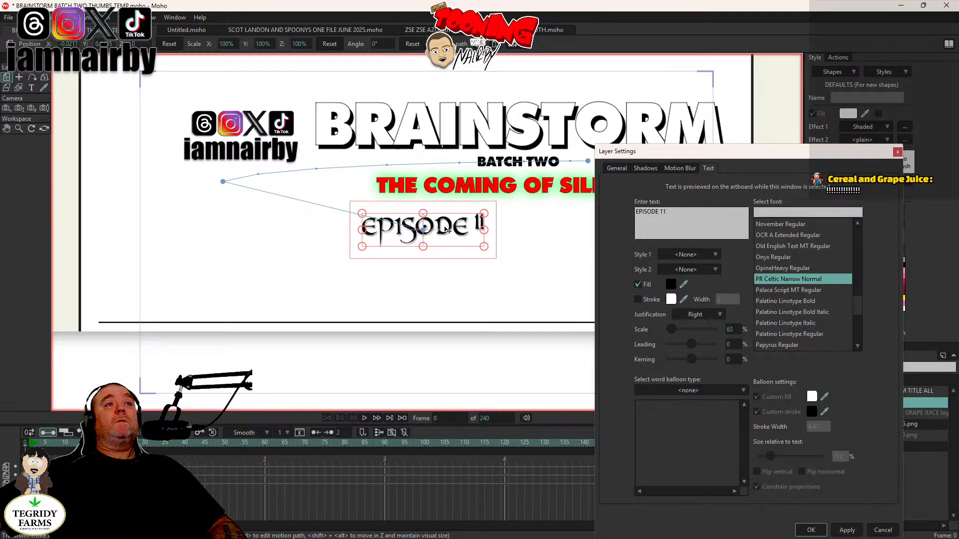
scroll(461, 223, up, 3)
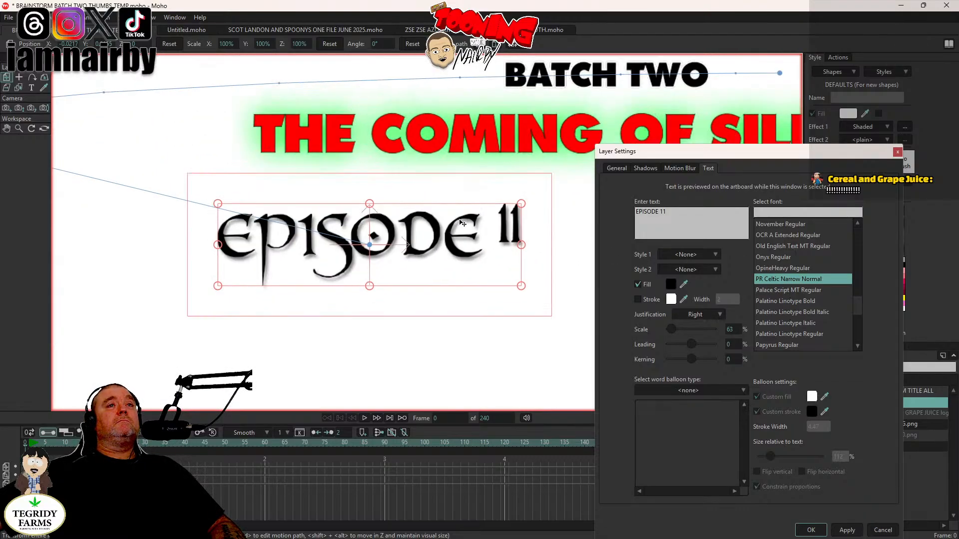
scroll(463, 223, down, 2)
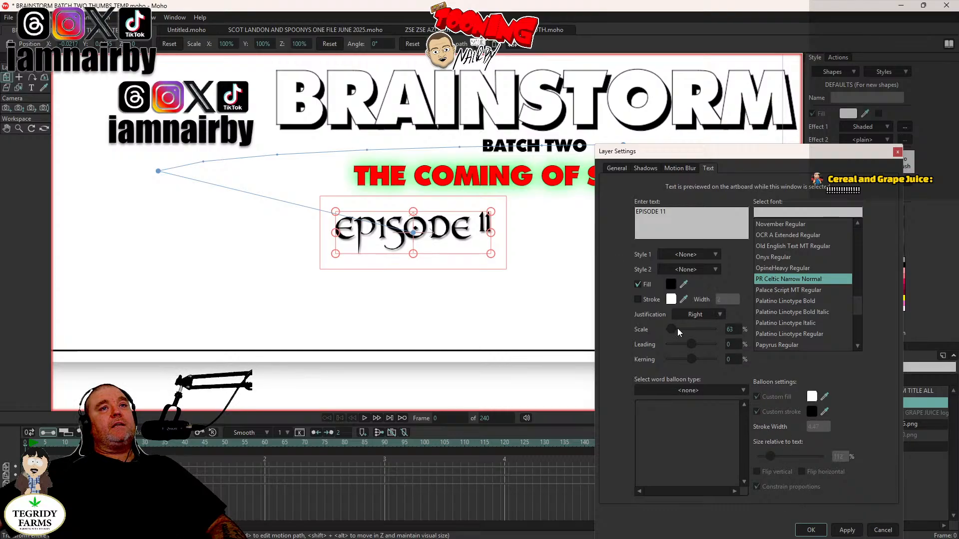
click(732, 329)
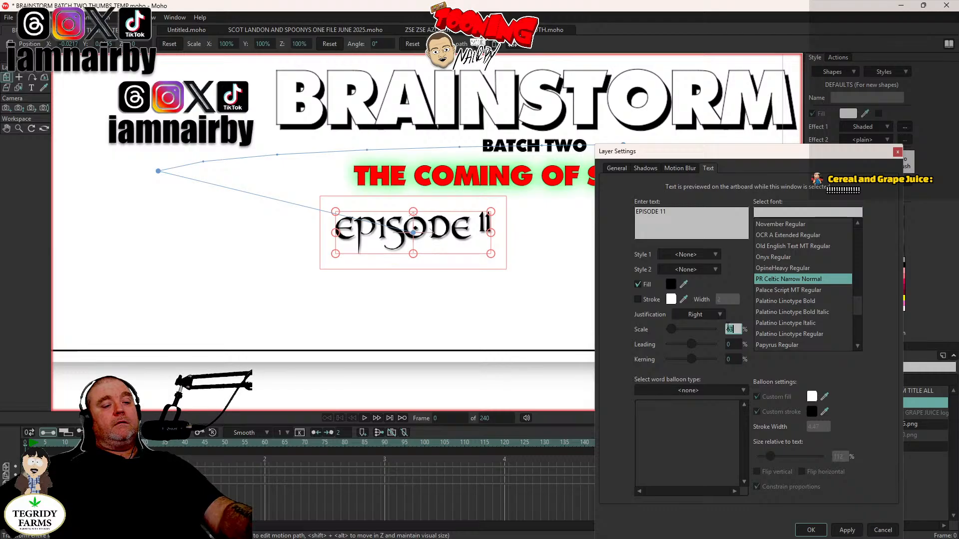
text(65)
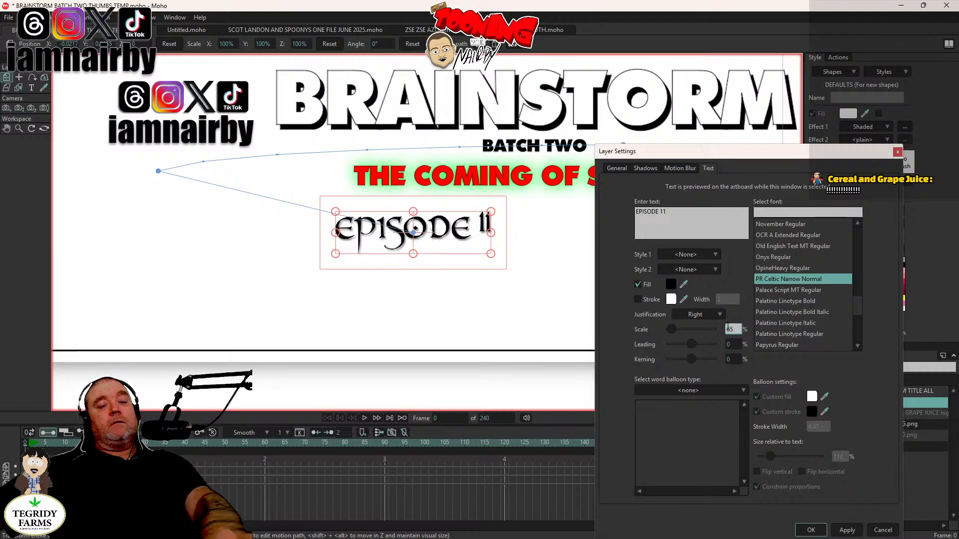
click(811, 530)
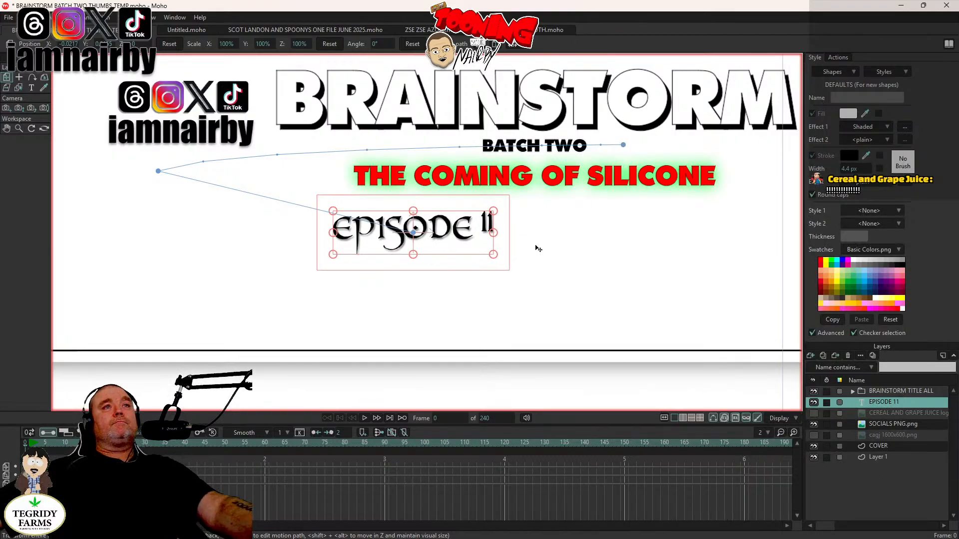
Step: Delete the COVER layer, and undo the additional deletion of Layer 1
scroll(535, 248, down, 3)
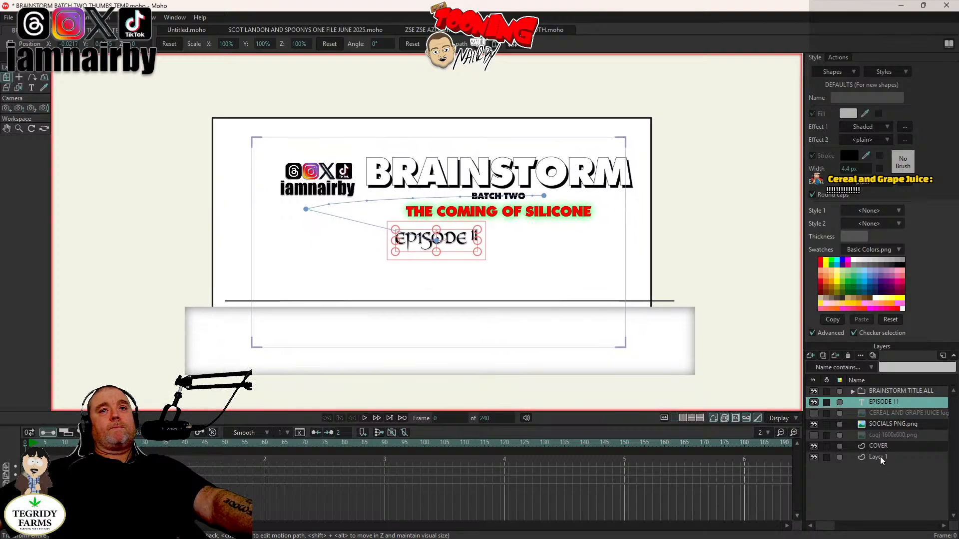
click(882, 446)
click(848, 356)
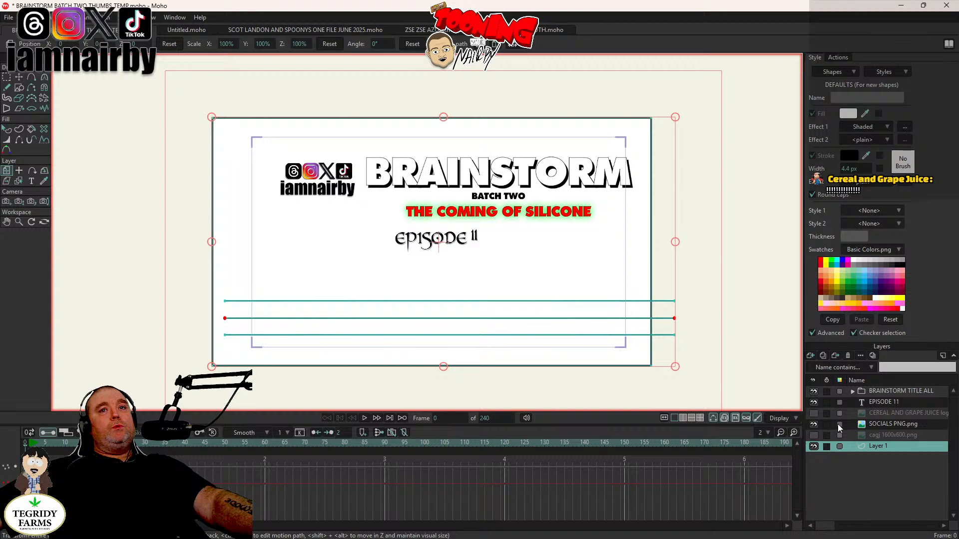
click(847, 356)
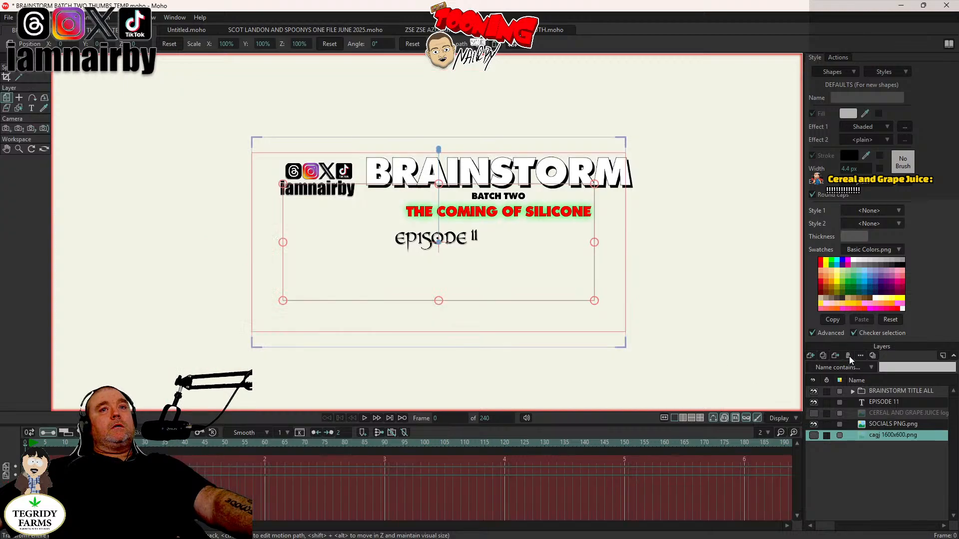
key(ctrl+z)
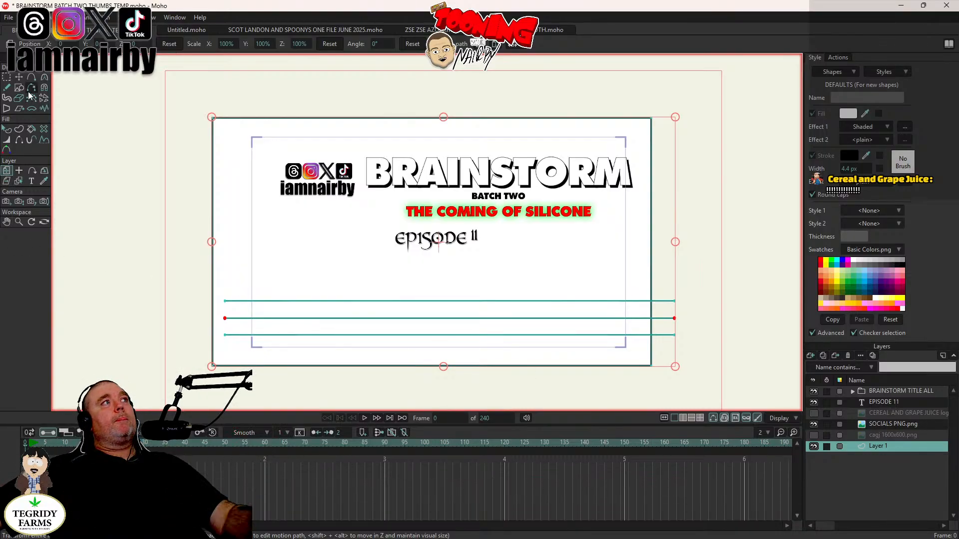
Step: Delete the horizontal line shapes from Layer 1 in the lower half of the thumbnail
key(t)
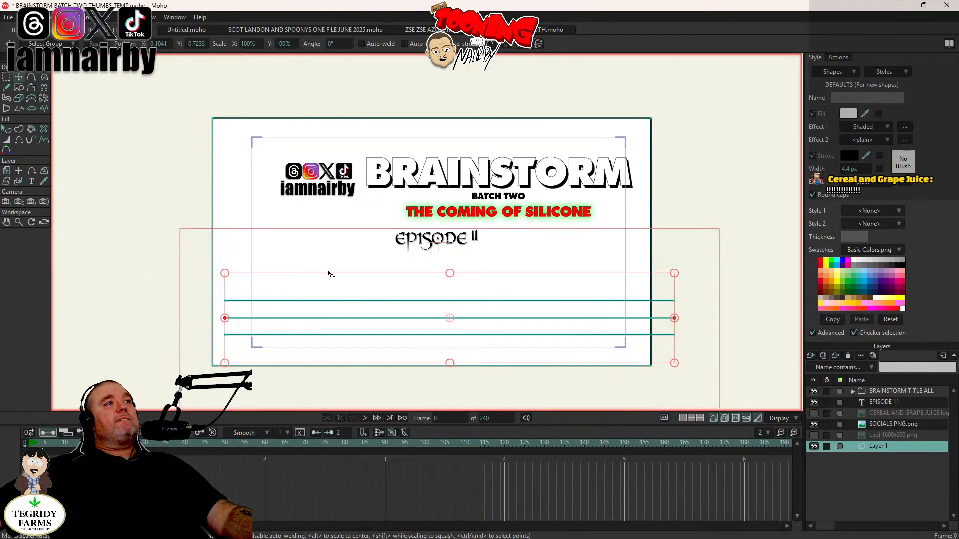
click(6, 78)
mouse_move(247, 266)
mouse_down()
mouse_move(608, 245)
mouse_move(686, 303)
mouse_move(710, 356)
mouse_move(413, 358)
mouse_move(197, 342)
mouse_move(204, 259)
mouse_move(351, 271)
mouse_move(375, 281)
mouse_up()
key(Delete)
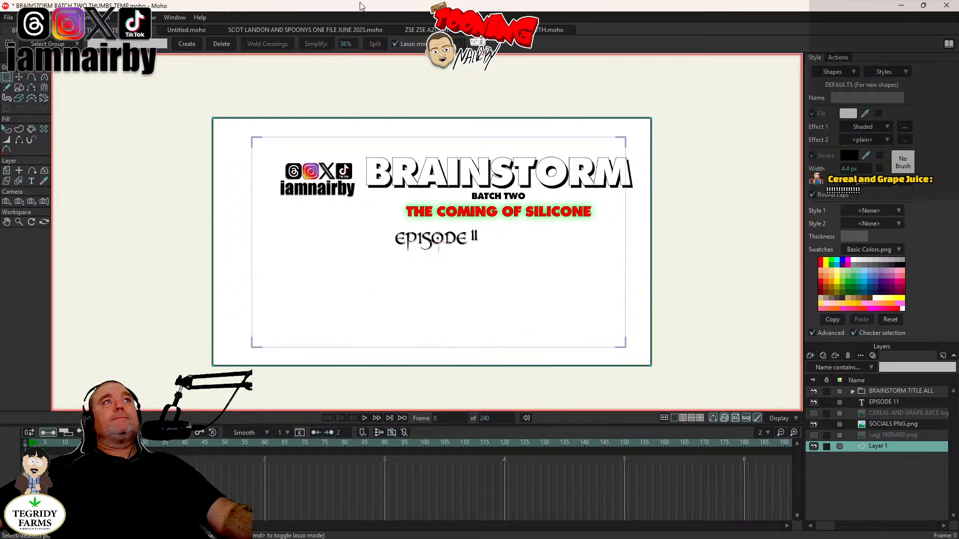
Step: Copy the LANDONS layer from SCOT LANDON AND SPOONYS ONE FILE JUNE 2025.moho into BRAINSTORM BATCH TWO THUMBS TEMP.moho, and close the source file
click(288, 29)
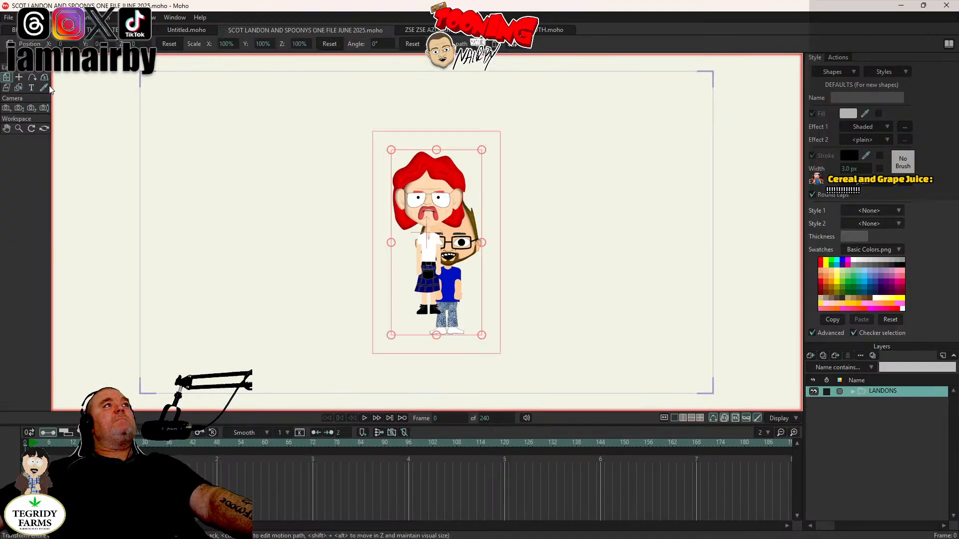
click(24, 17)
click(36, 97)
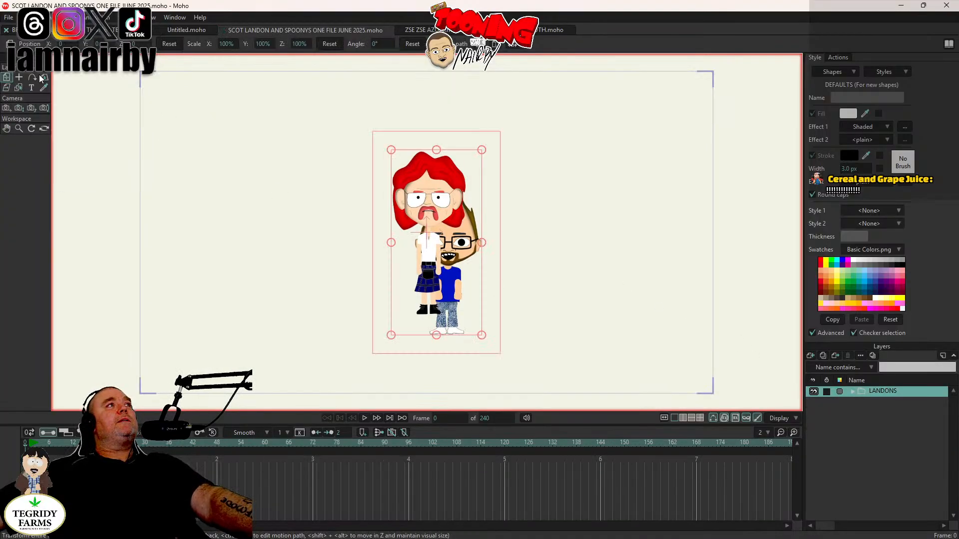
click(48, 31)
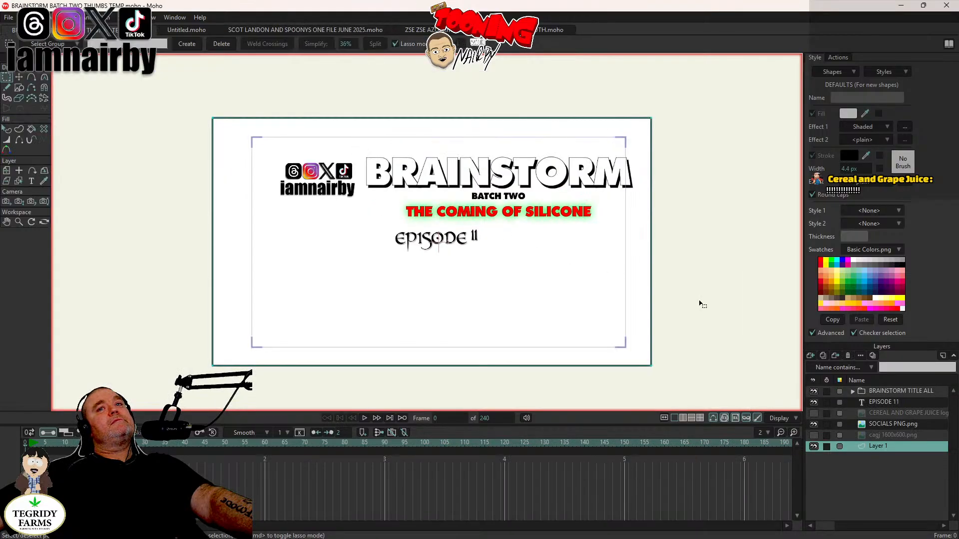
click(24, 17)
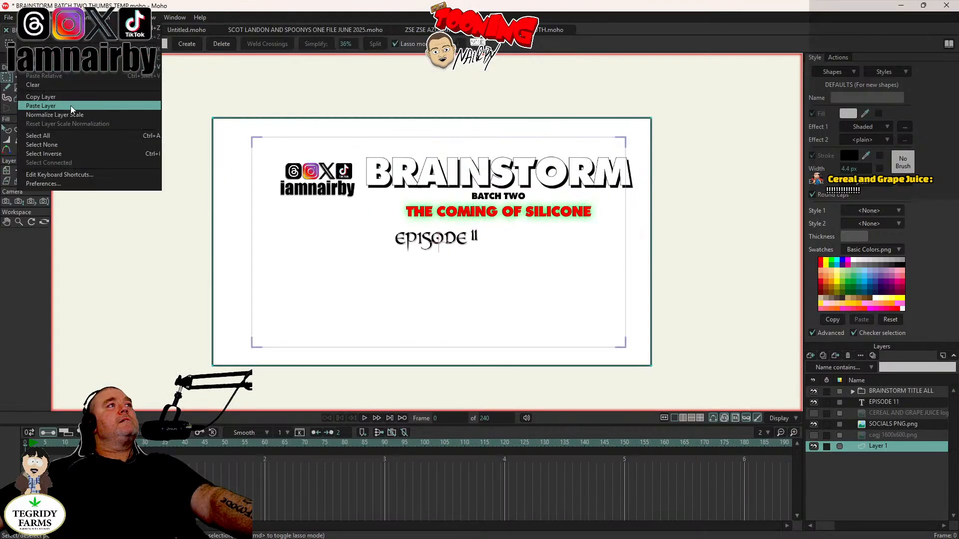
click(70, 105)
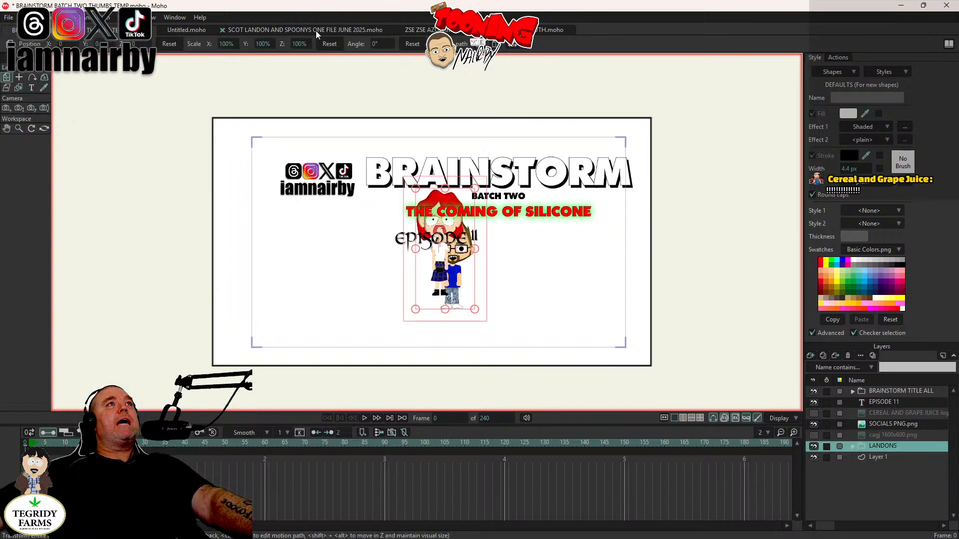
click(245, 31)
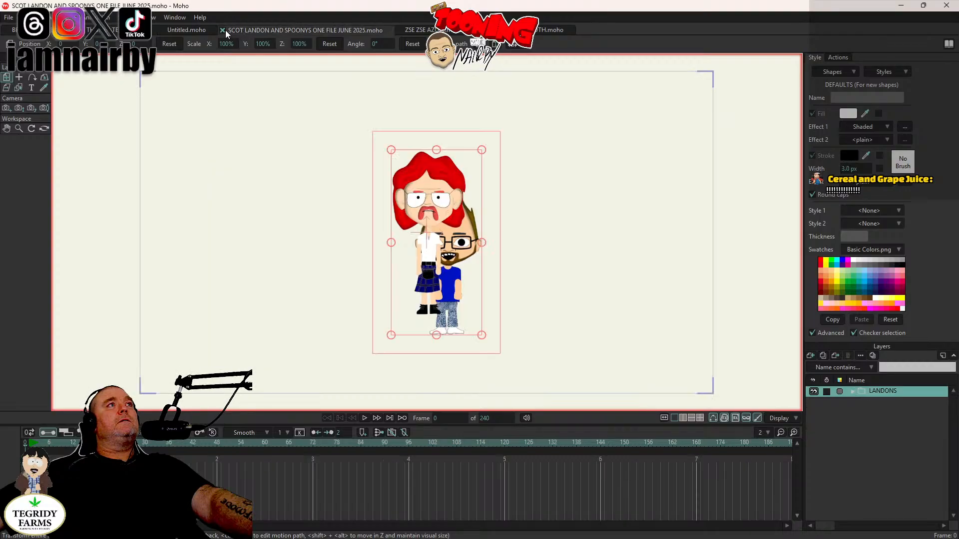
click(223, 30)
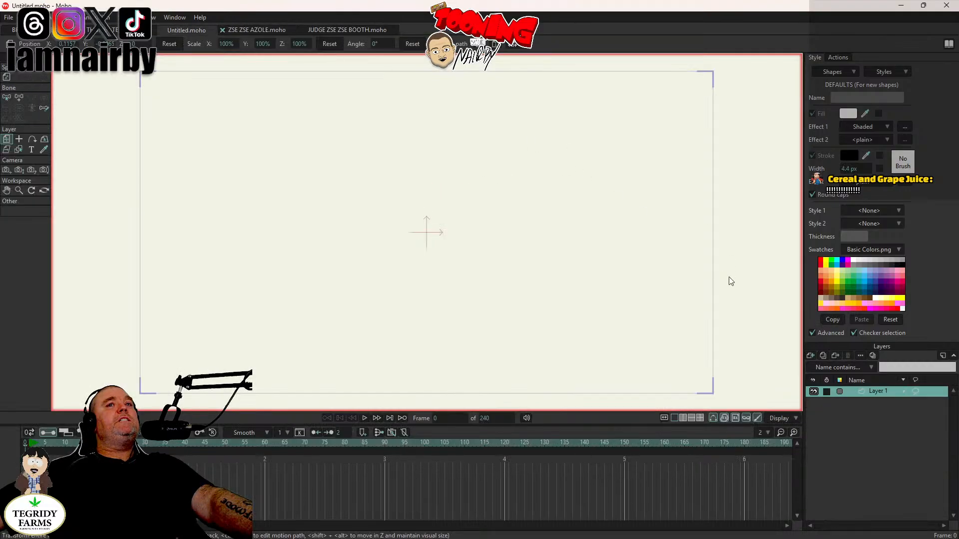
Step: Copy the collapsed ZSE ZSE layer from ZSE ZSE AZOLE.moho into BRAINSTORM BATCH TWO THUMBS TEMP.moho
click(258, 29)
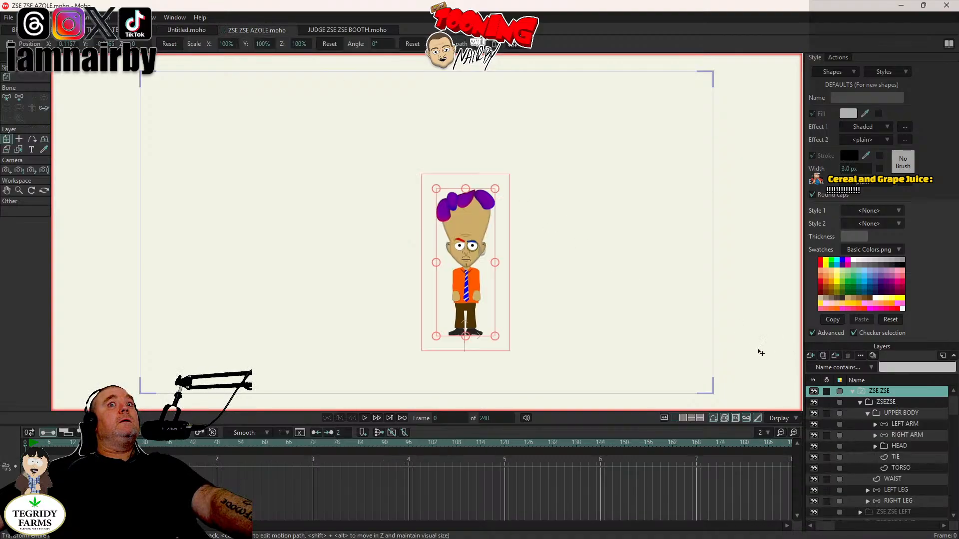
click(854, 392)
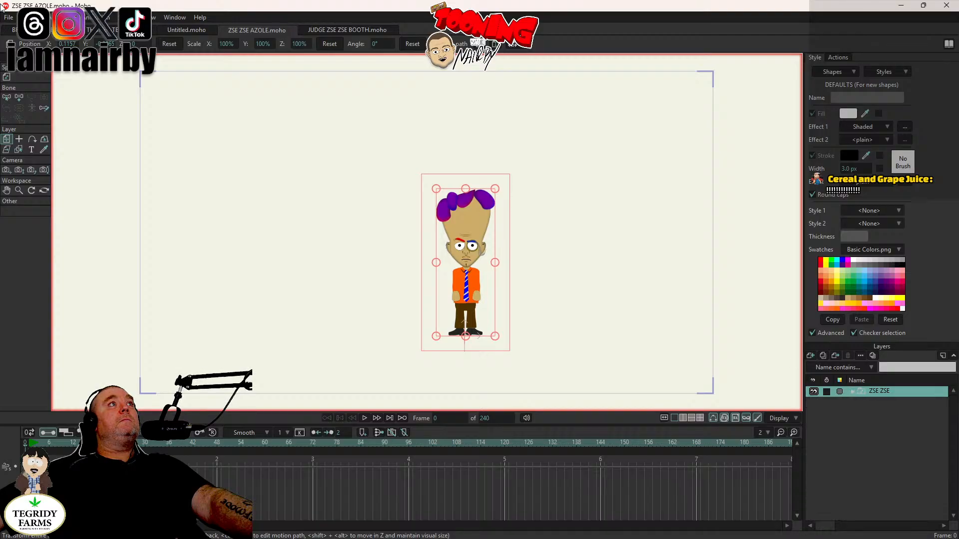
click(23, 17)
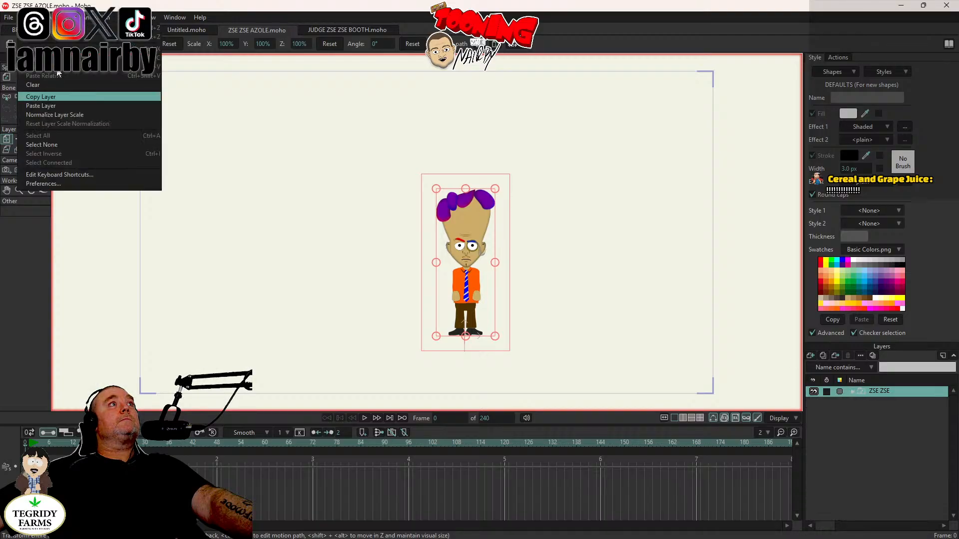
click(47, 97)
click(55, 30)
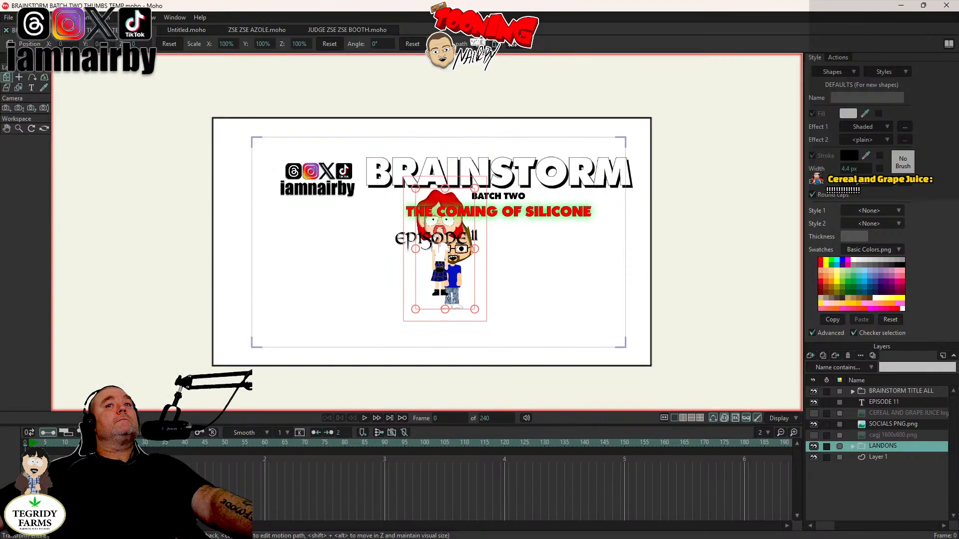
click(23, 18)
click(41, 105)
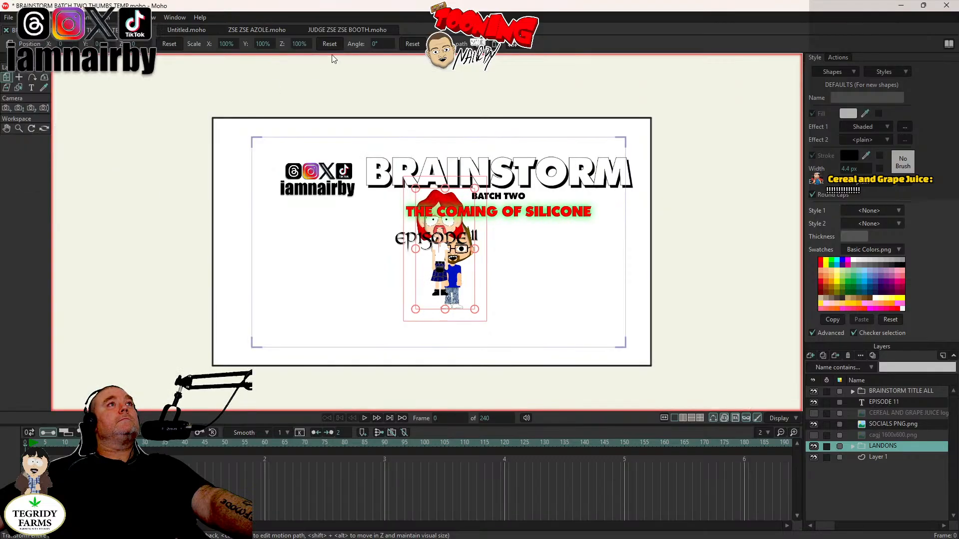
Step: Expand the group in JUDGE ZSE ZSE BOOTH.moho and toggle the BOOTH and JUDGE ZSEZSE.png layers to examine which parts make up the booth
click(337, 30)
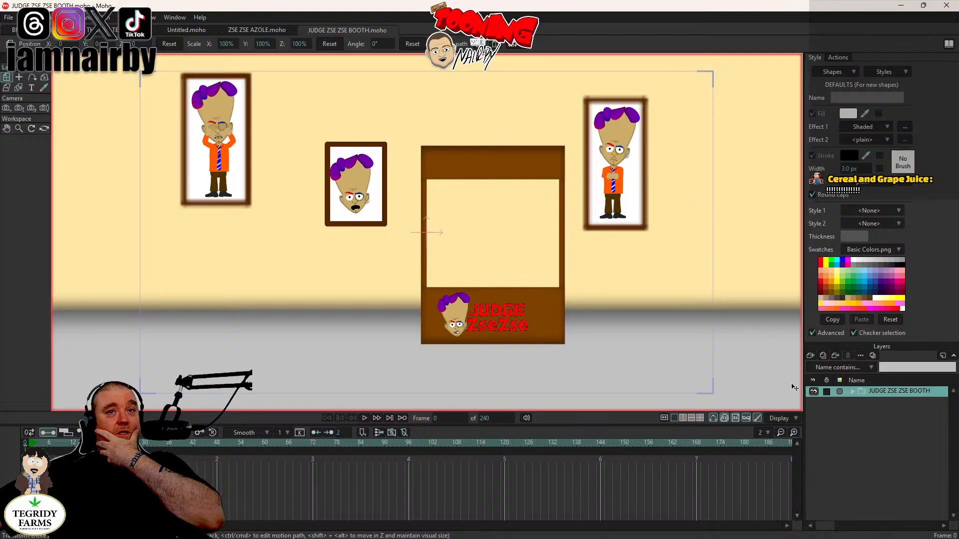
click(849, 391)
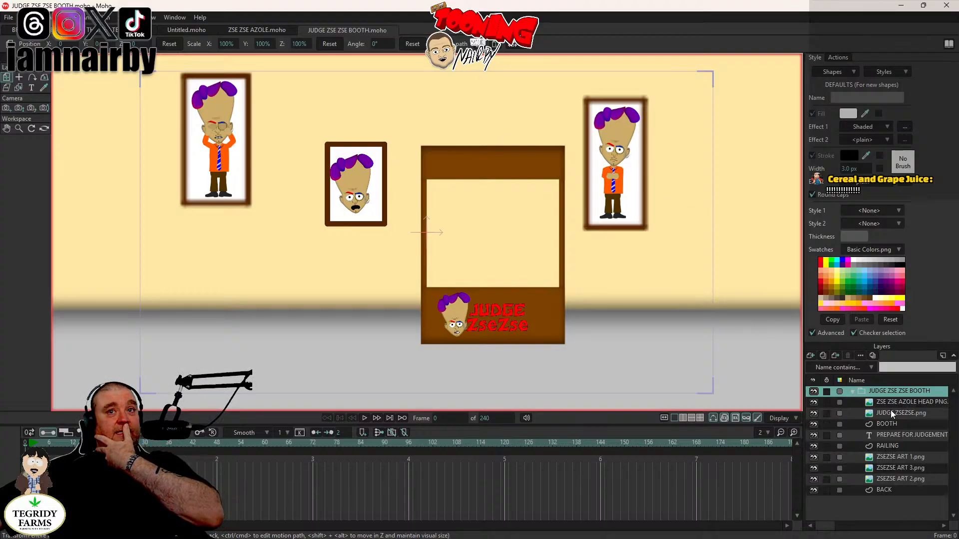
click(887, 424)
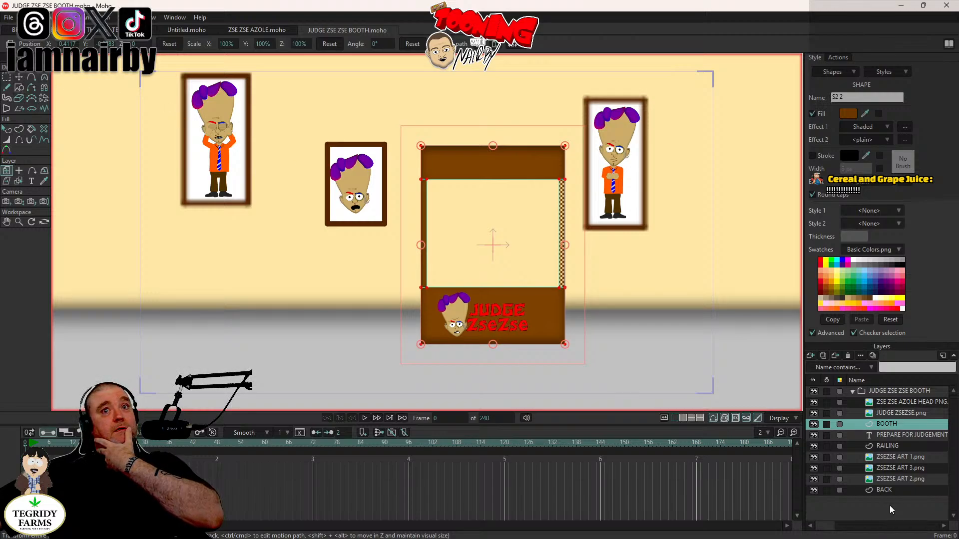
click(813, 425)
click(813, 424)
click(813, 425)
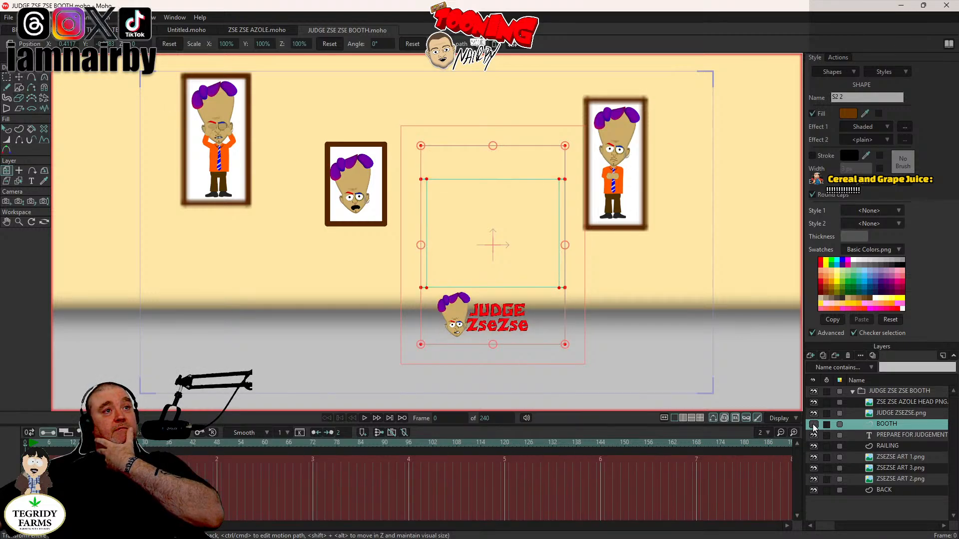
click(813, 424)
click(813, 425)
click(813, 425)
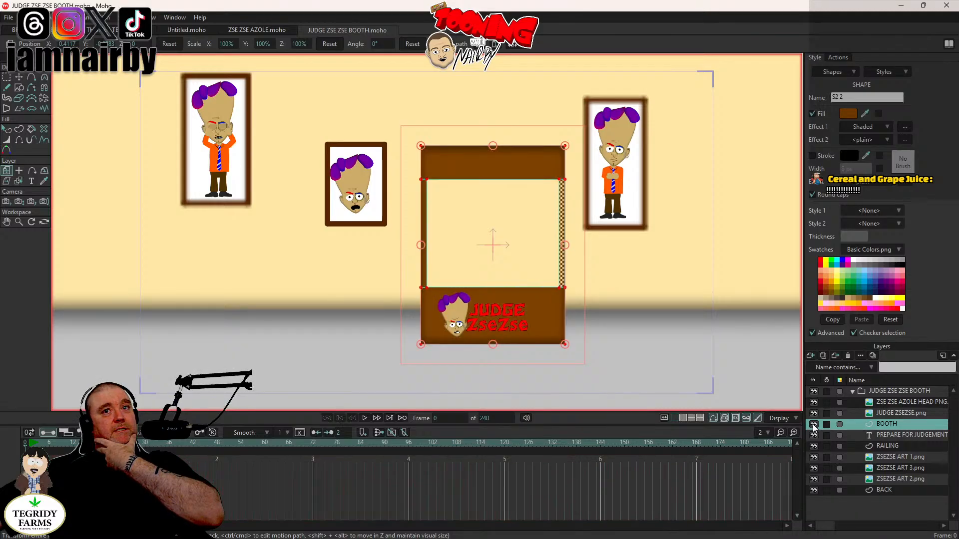
click(813, 425)
click(814, 414)
click(814, 414)
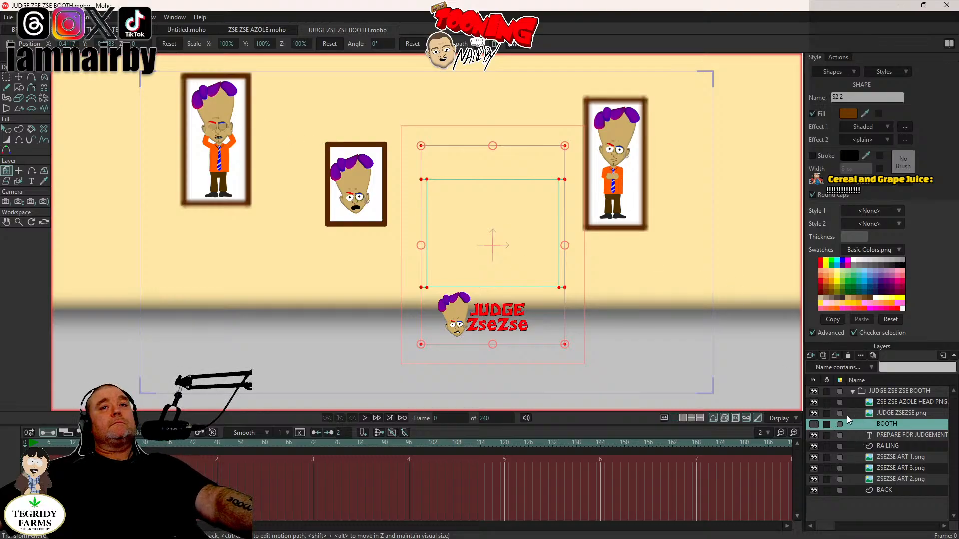
click(814, 424)
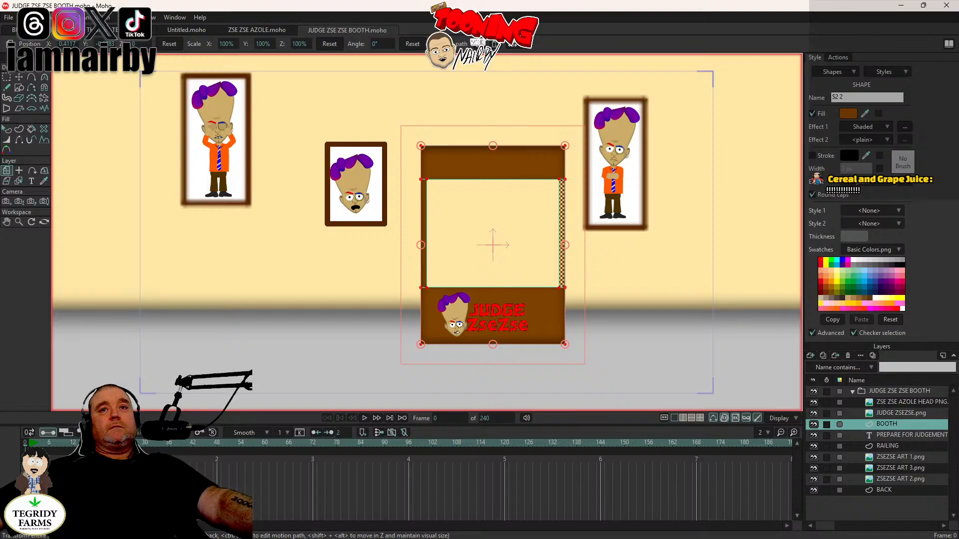
Step: Group the JUDGE ZSEZSE.png and BOOTH layers together and name the new group BOOTH
ctrl+click(900, 413)
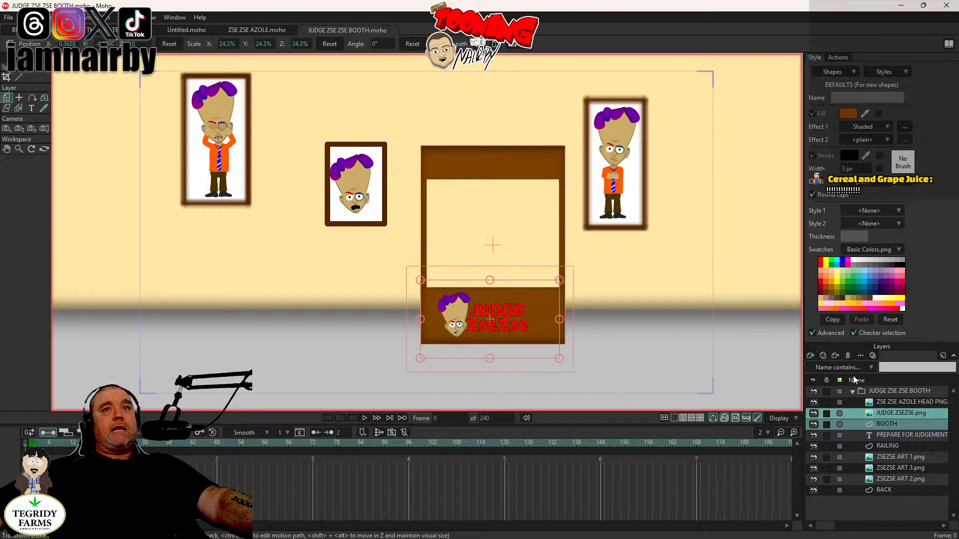
click(811, 356)
click(834, 402)
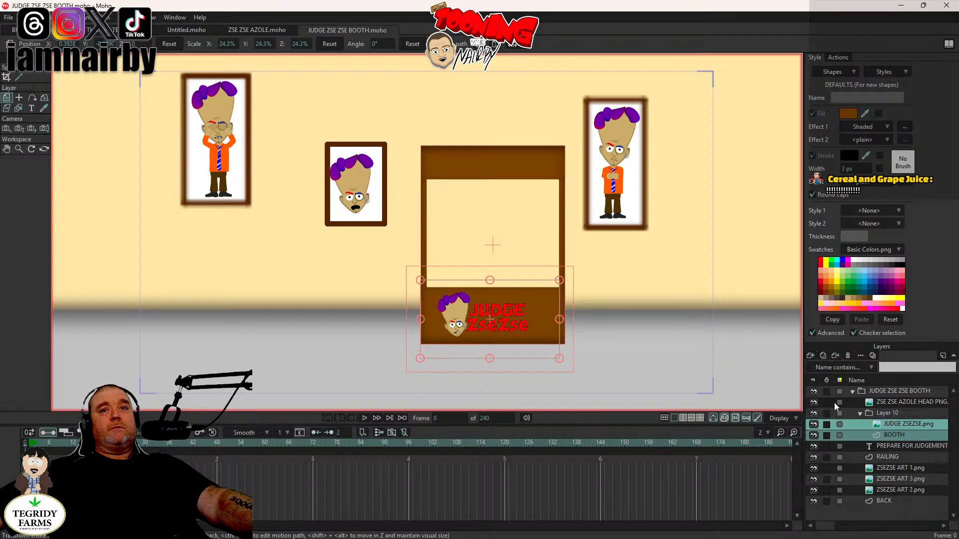
double_click(894, 415)
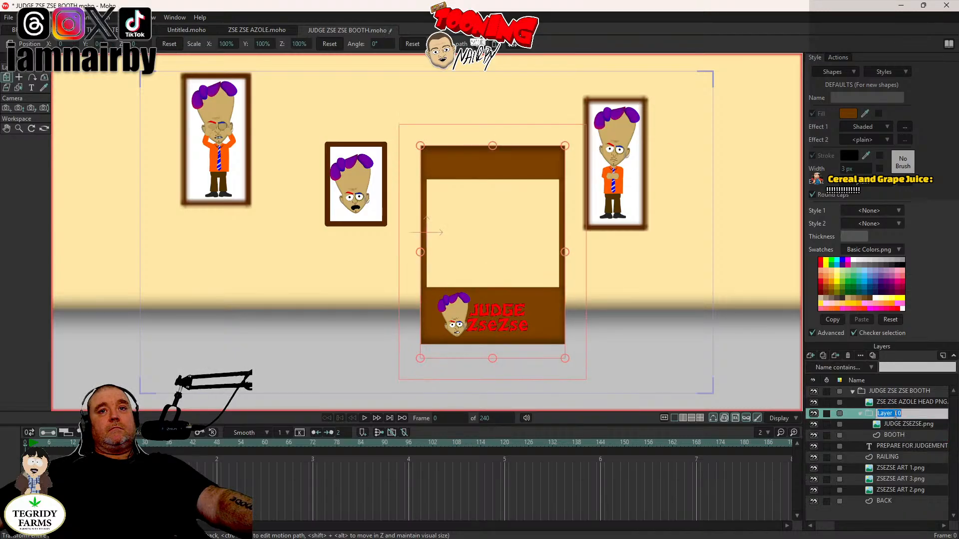
text(BN)
key(BackSpace)
text(OOT)
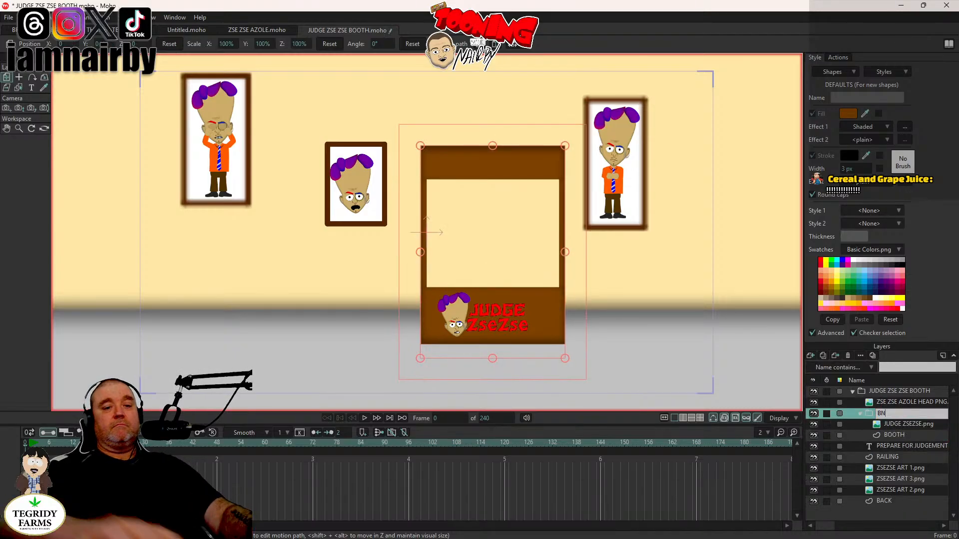
text(H)
key(Return)
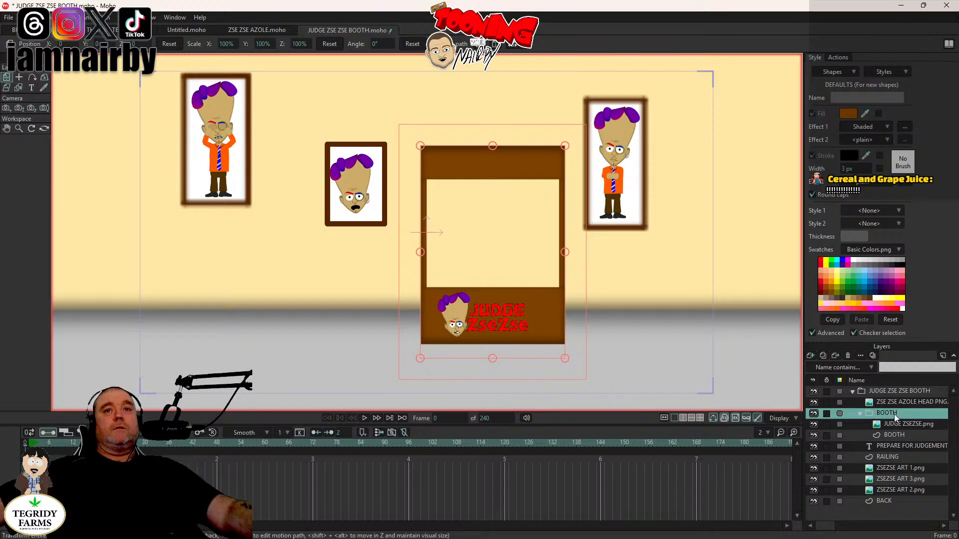
click(25, 17)
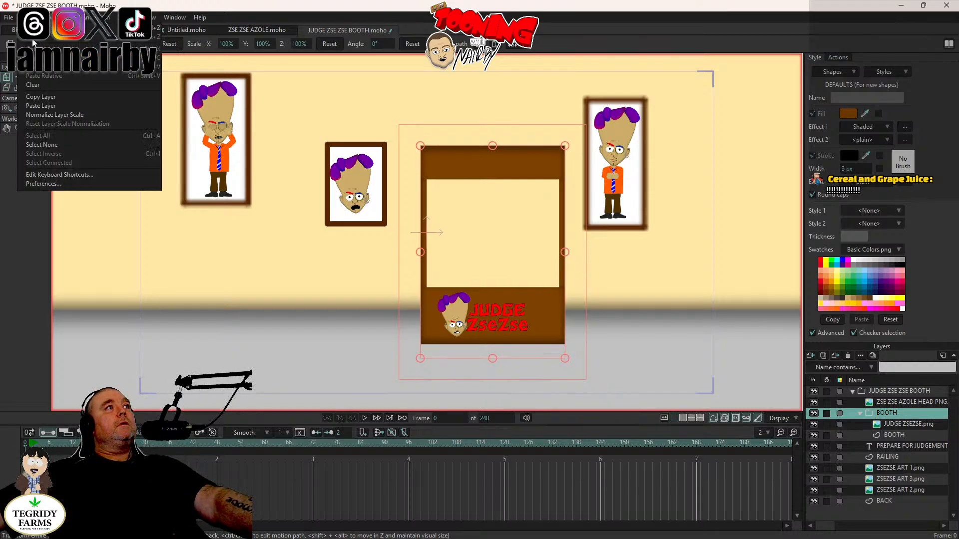
click(44, 105)
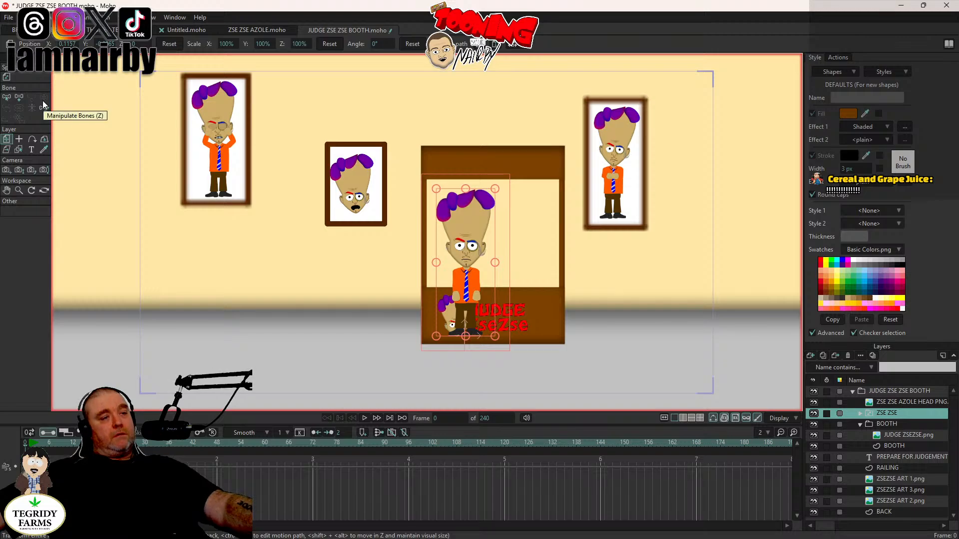
key(ctrl+z)
Step: Copy the BOOTH group into BRAINSTORM BATCH TWO THUMBS TEMP.moho and move it outside the canvas, beyond the right edge, at frame 1
click(25, 17)
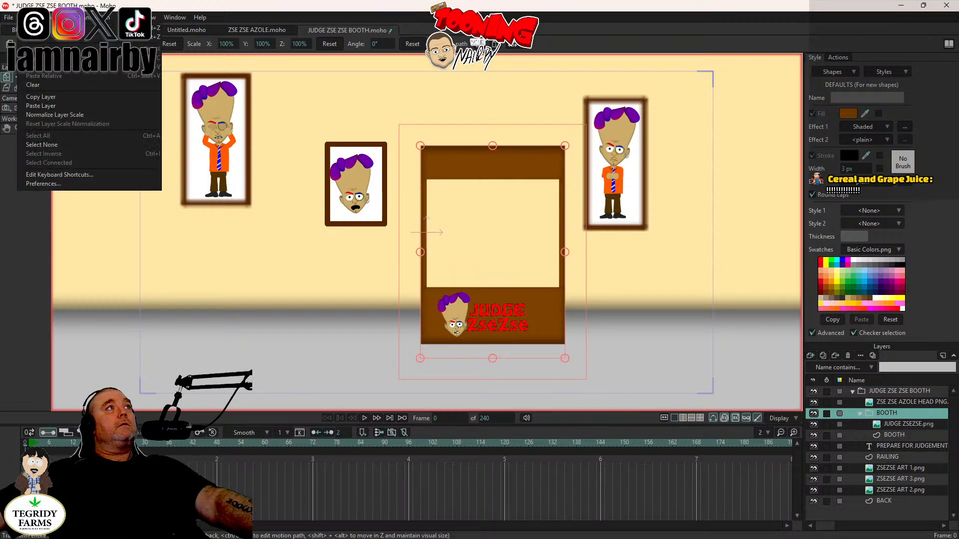
click(43, 97)
click(14, 30)
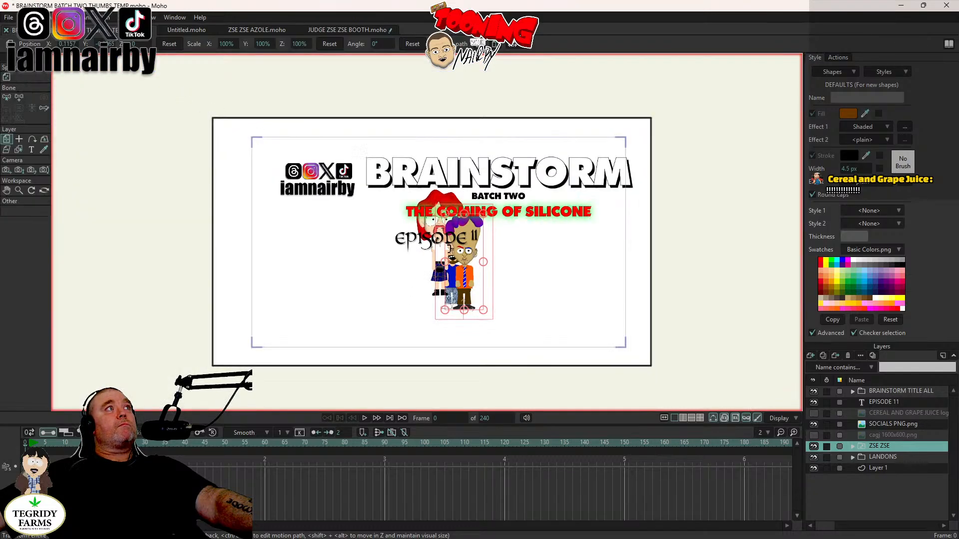
click(25, 17)
click(52, 106)
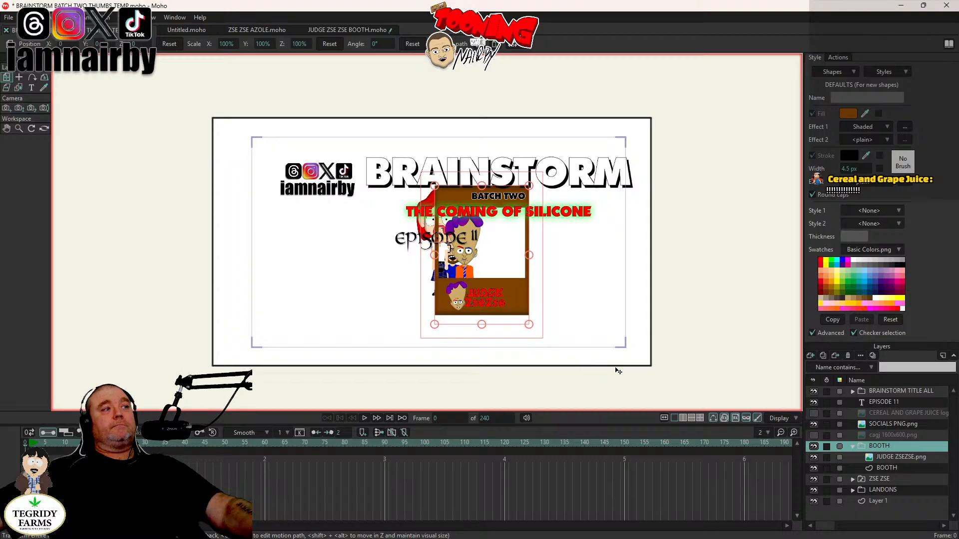
key(ctrl+Right)
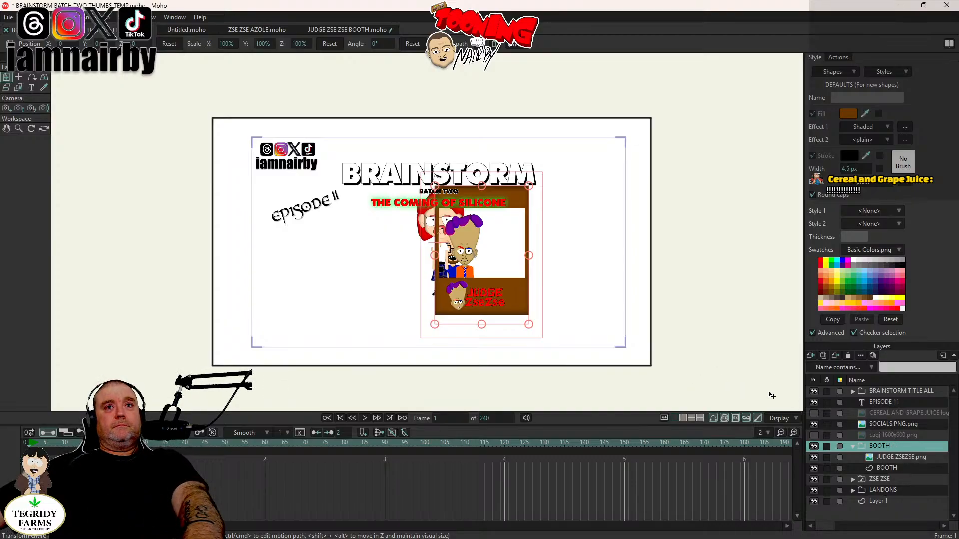
drag(503, 374, 720, 422)
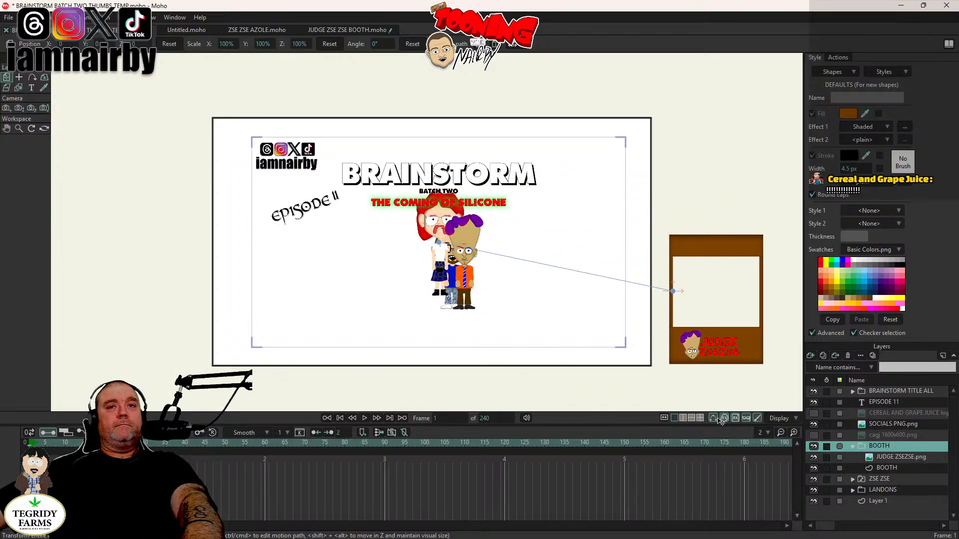
click(880, 479)
click(880, 478)
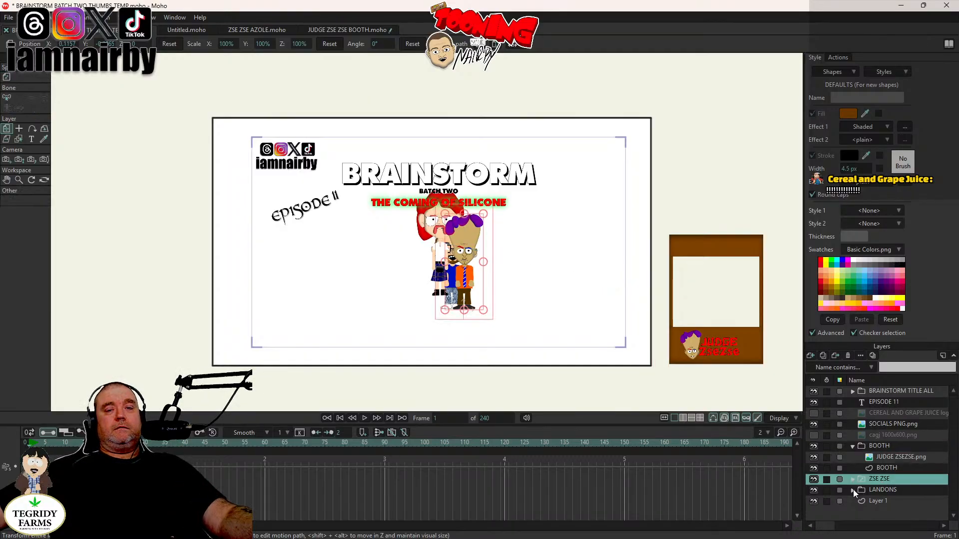
click(852, 490)
drag(895, 501, 908, 442)
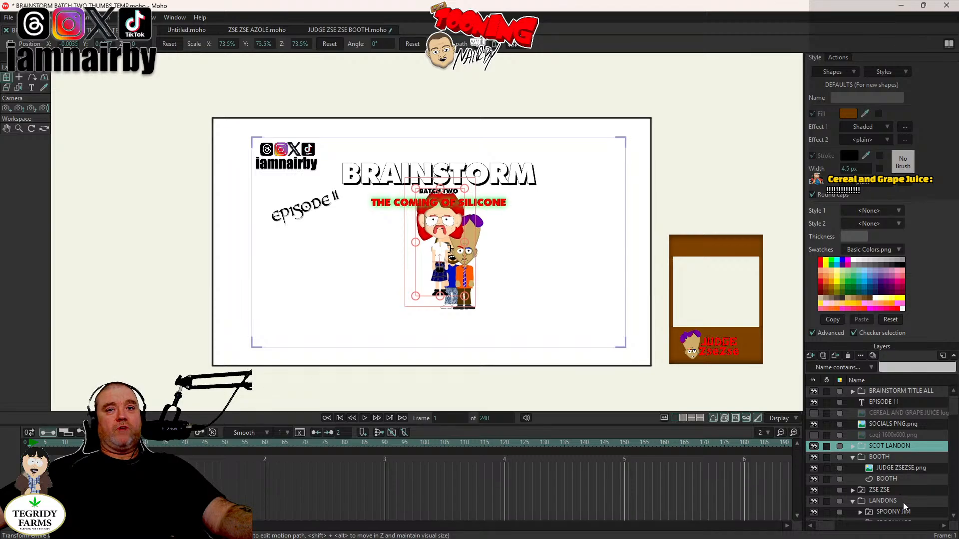
Step: Move the ZSE ZSE layer directly below SCOT LANDON and shift the Zse Zse character lower on the canvas
scroll(905, 503, down, 1)
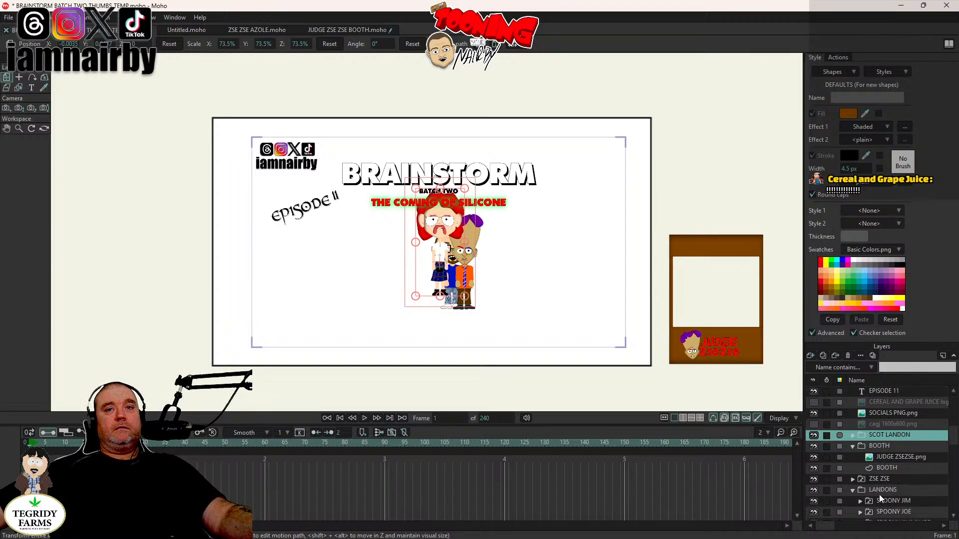
drag(879, 480, 902, 442)
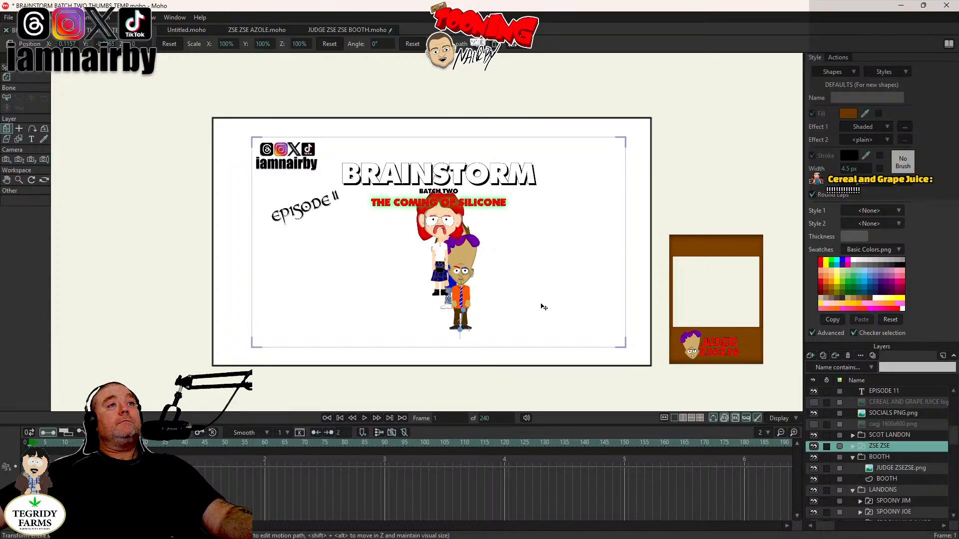
drag(544, 307, 550, 303)
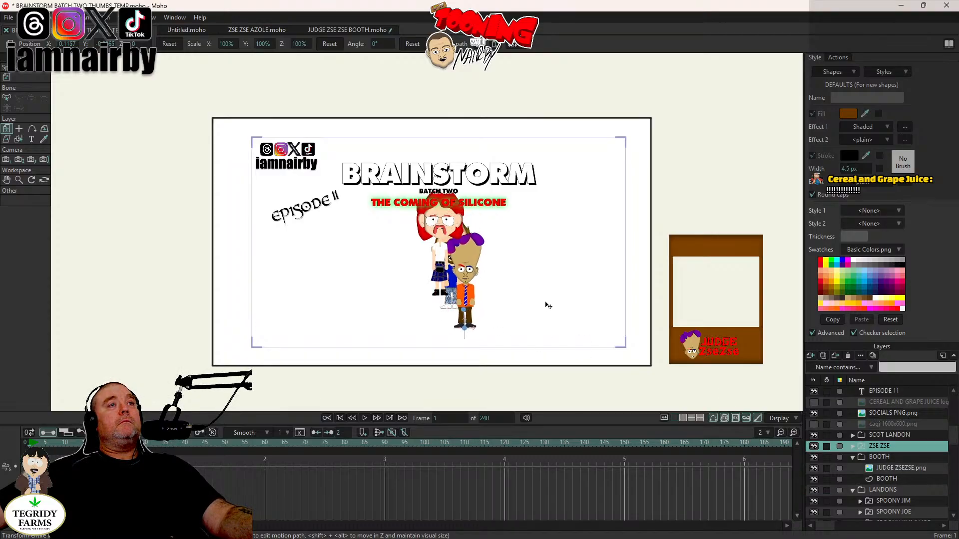
Step: Place the Scot Landon character to the left of Zse Zse with their feet roughly level, and scale him to 75.5%
click(889, 433)
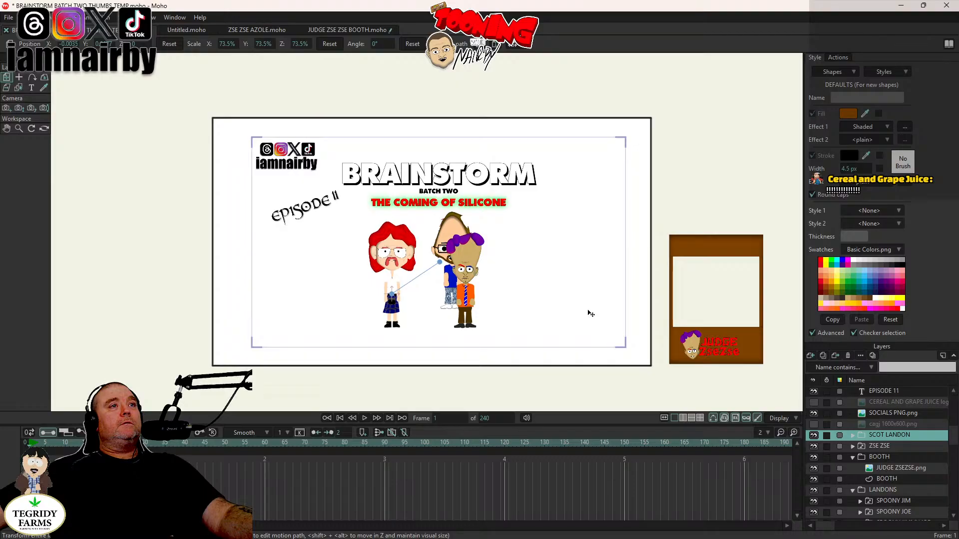
drag(588, 311, 594, 311)
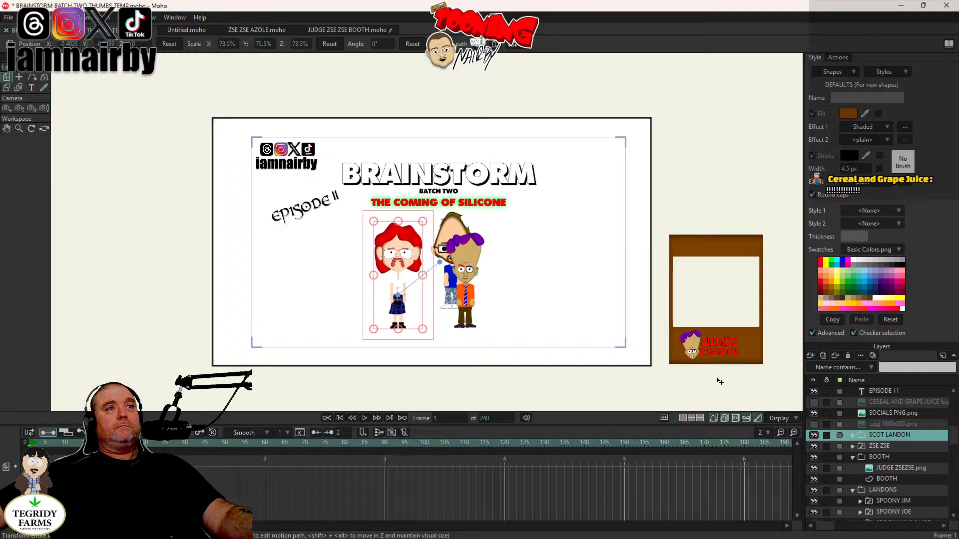
drag(520, 295, 546, 298)
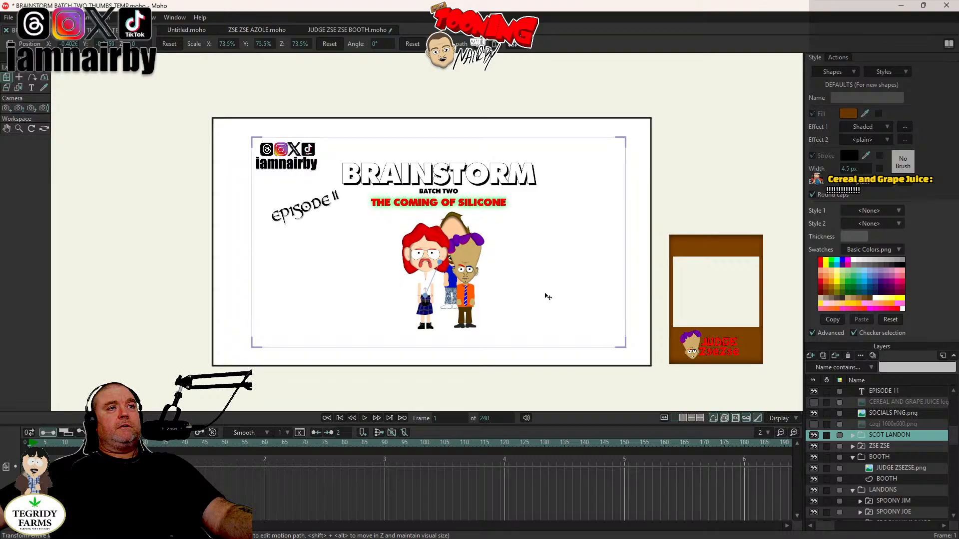
scroll(459, 230, up, 2)
drag(461, 220, 462, 217)
drag(583, 261, 414, 197)
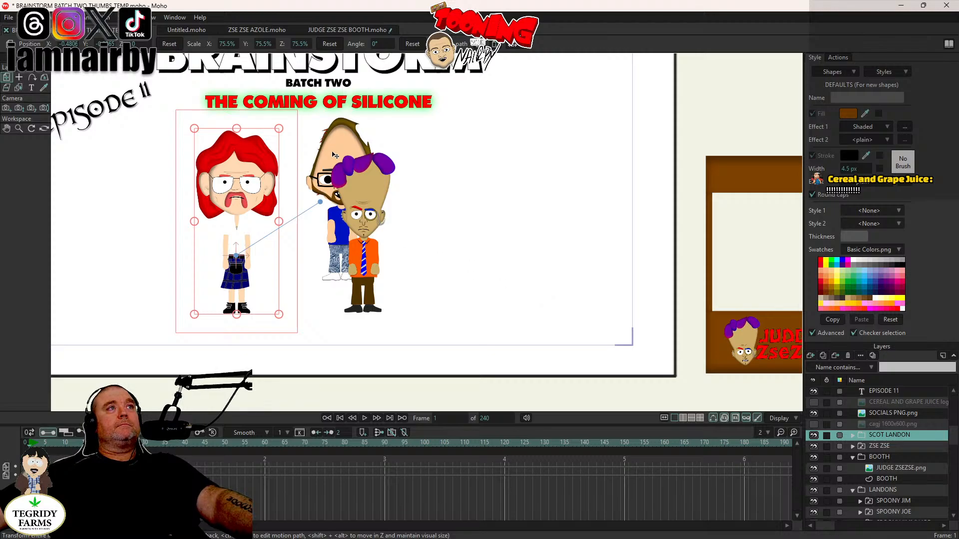
Step: Enlarge SCOT LANDON to 178.5% and ZSE ZSE to 236.4% together, and place Zse Zse to the right of Scot
click(903, 448)
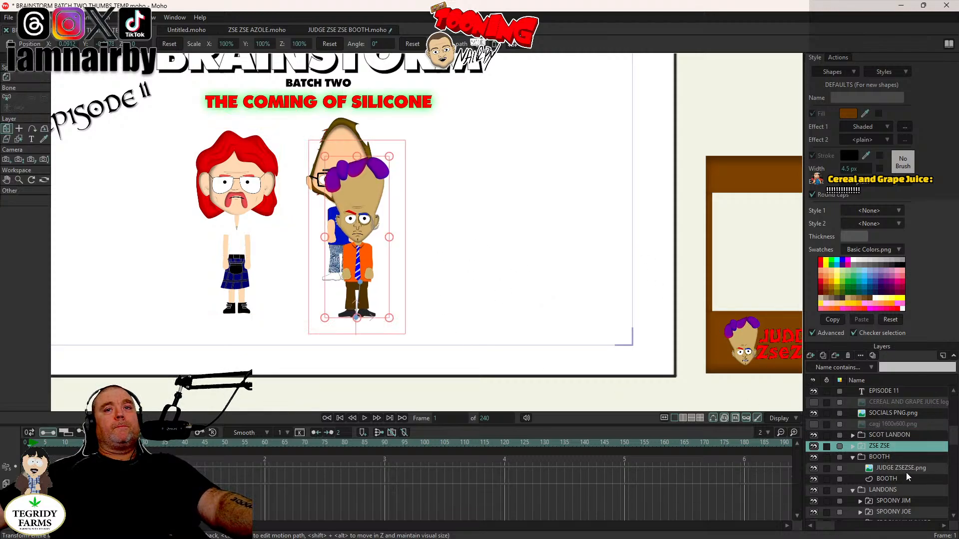
ctrl+click(901, 434)
scroll(502, 257, down, 3)
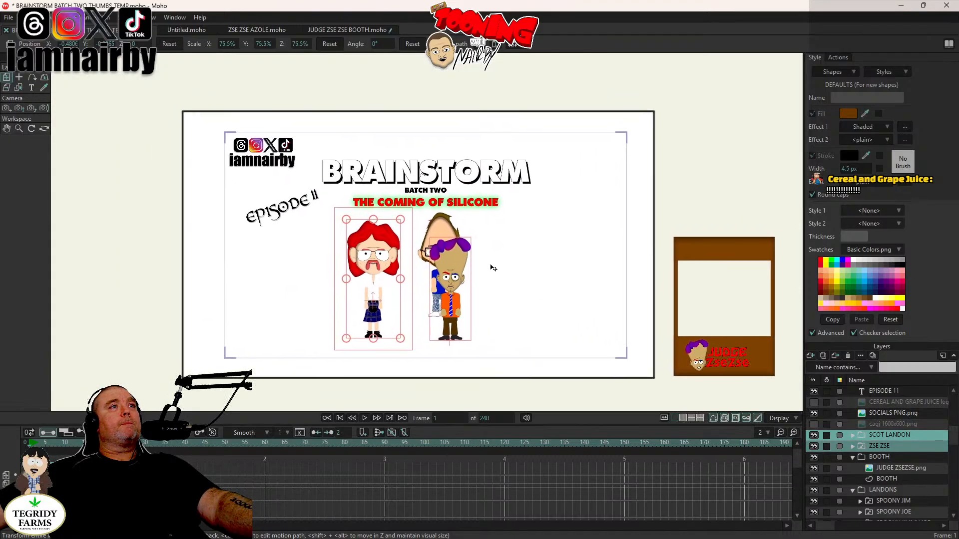
drag(401, 220, 426, 193)
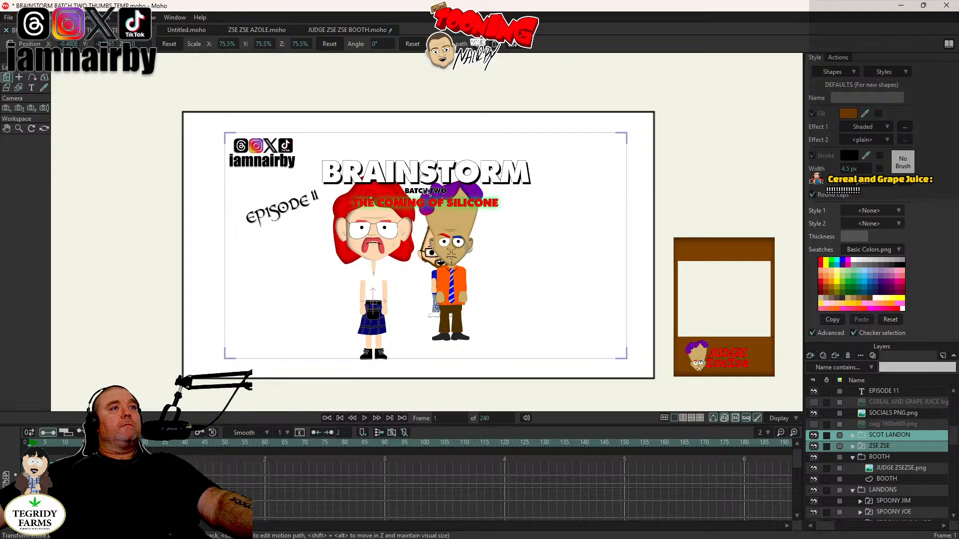
drag(426, 191, 573, 226)
drag(433, 174, 532, 160)
drag(439, 140, 520, 181)
click(458, 291)
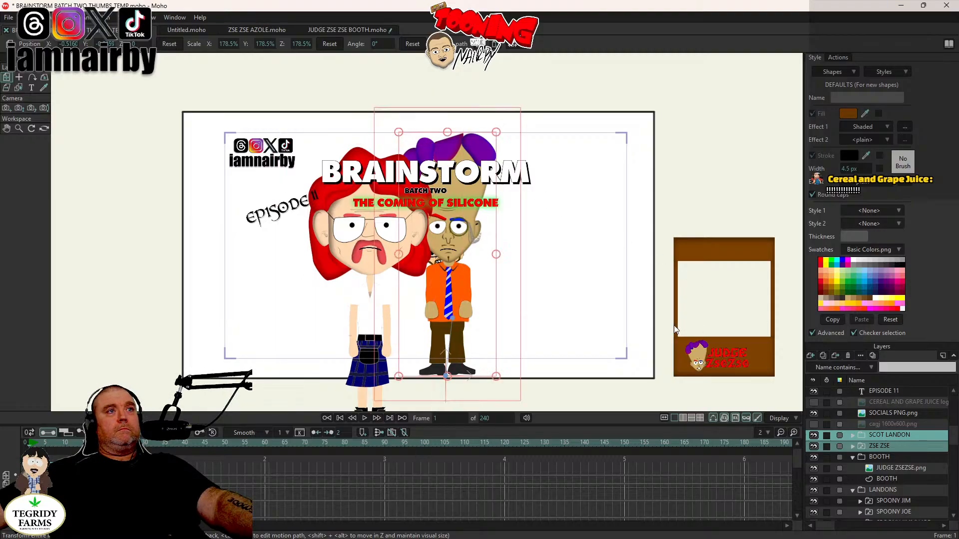
drag(541, 317, 565, 221)
drag(498, 220, 530, 270)
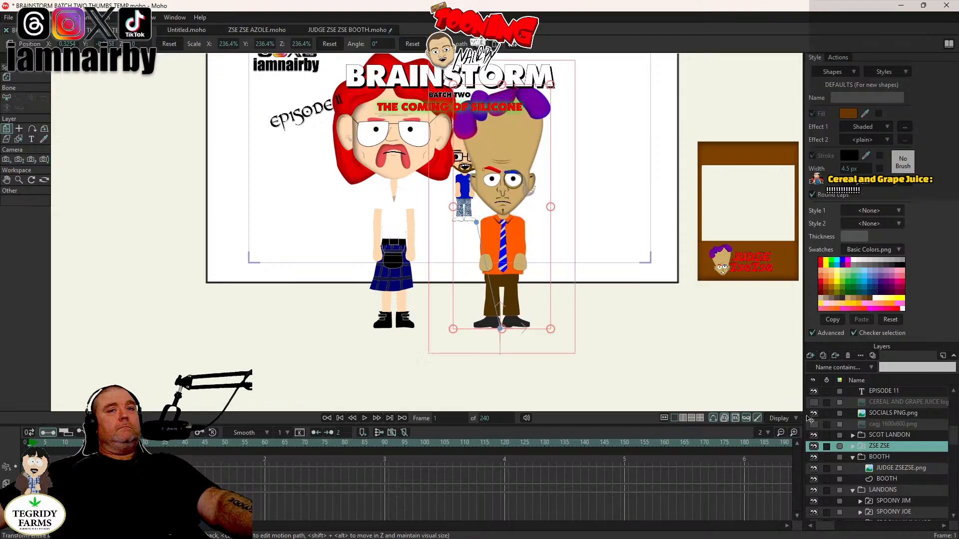
Step: Expand the ZSE ZSE layer and rotate its HEAD group to -5.3°
click(853, 447)
scroll(897, 465, down, 2)
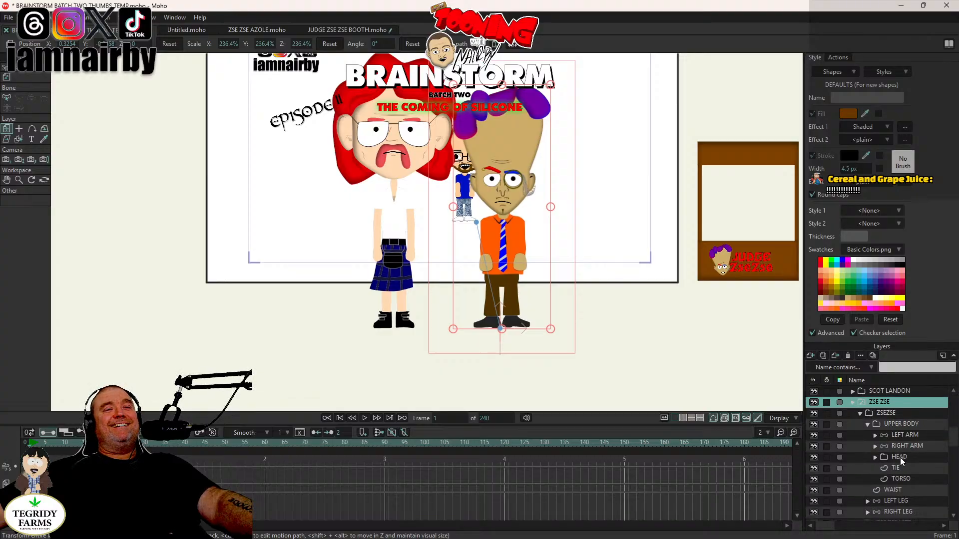
click(899, 457)
drag(564, 172, 585, 200)
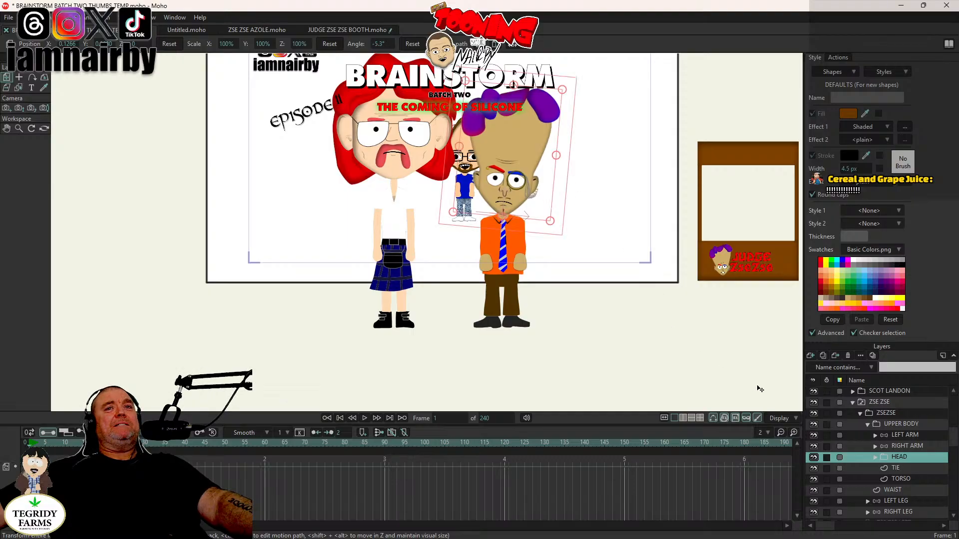
Step: Move both pupils in Zse Zse's eyes open layer up and left so he looks toward Scot Landon
click(874, 458)
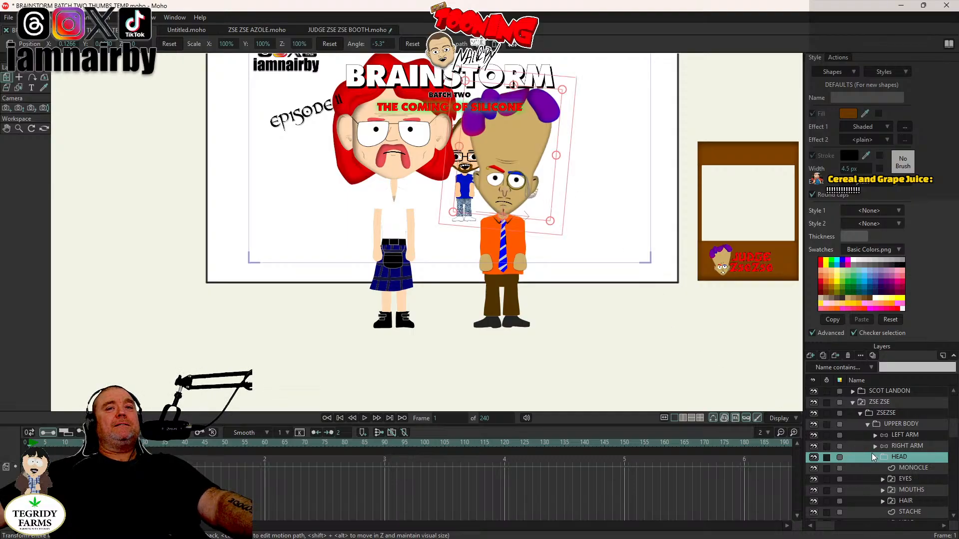
click(883, 480)
click(922, 492)
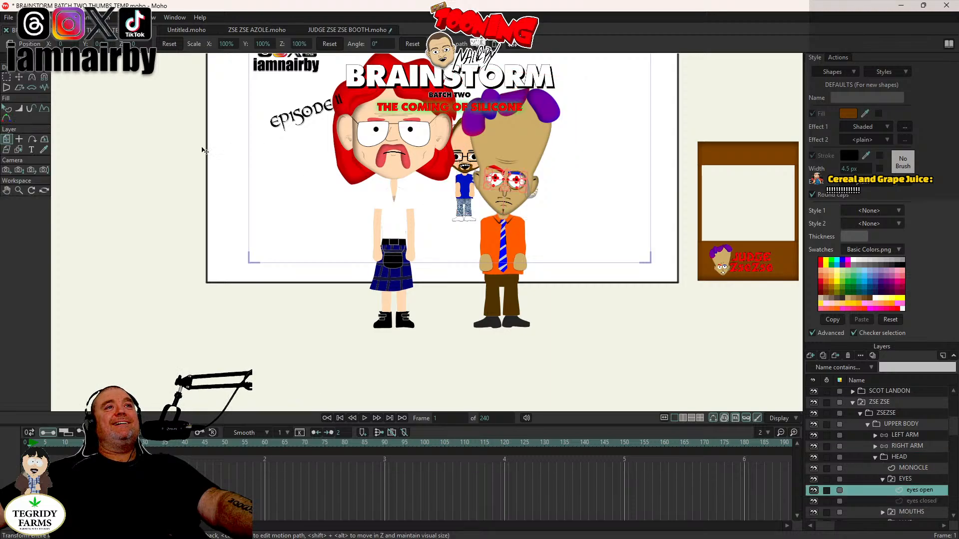
click(20, 78)
scroll(557, 216, up, 5)
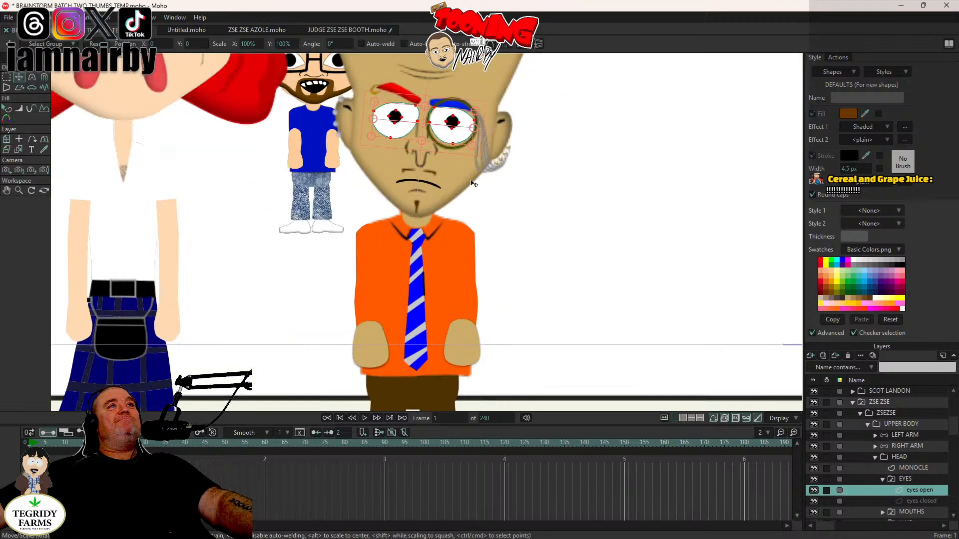
drag(474, 185, 558, 314)
click(475, 238)
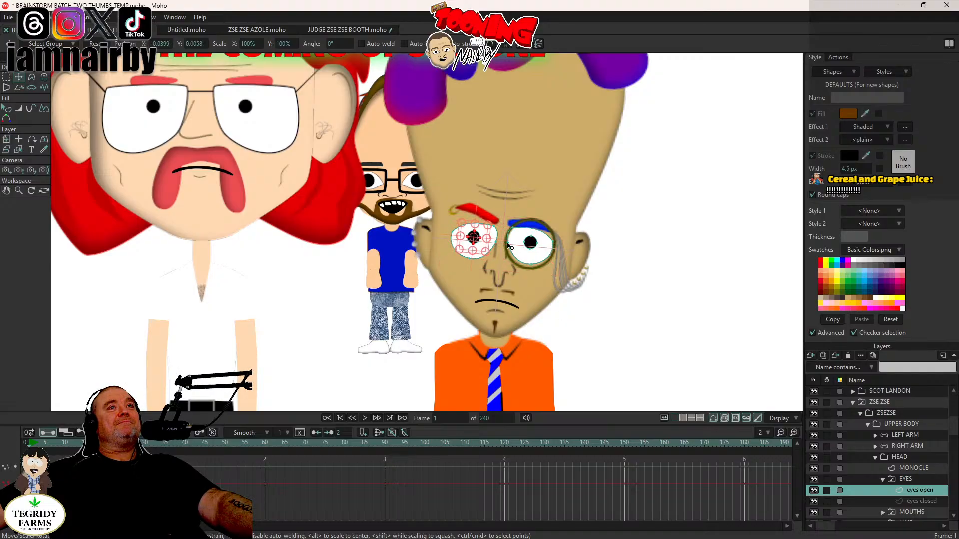
shift+click(530, 244)
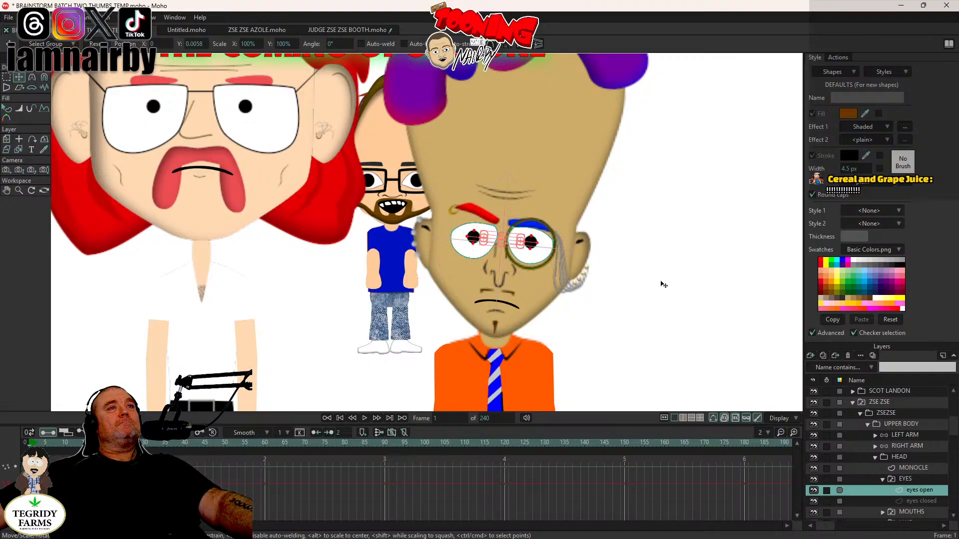
key(Left)
key(Left)
key(Left)
key(Left)
drag(652, 278, 704, 339)
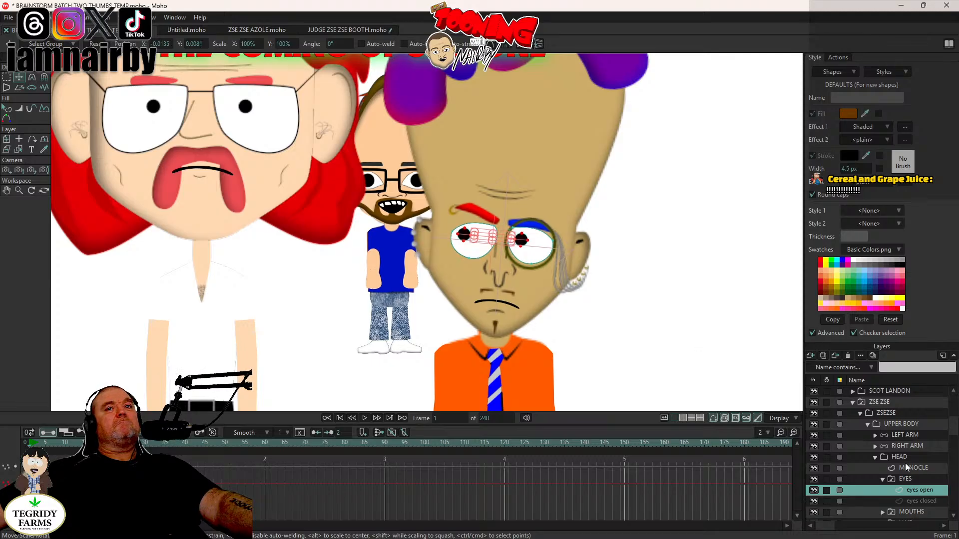
Step: Tilt Zse Zse's HEAD group further to -7.9° and reposition it over the collar
click(919, 458)
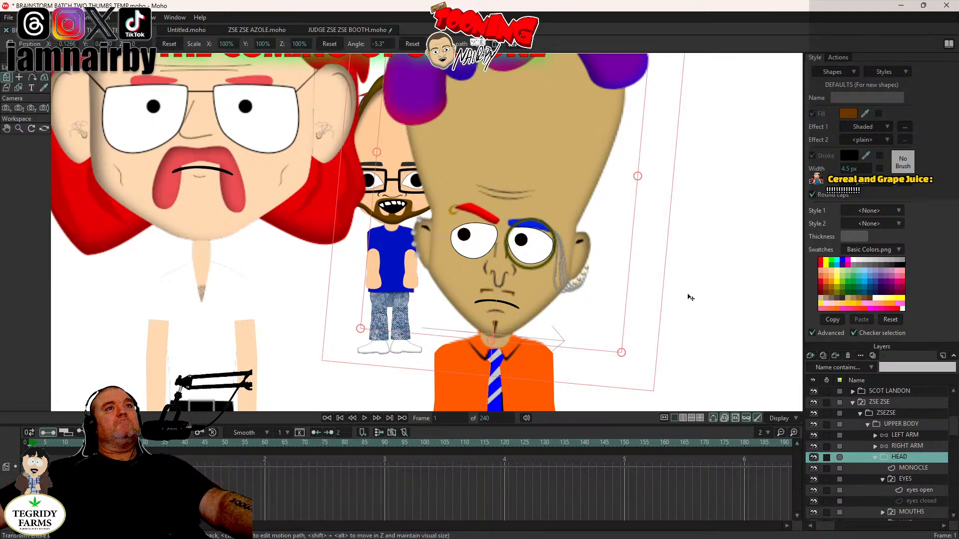
drag(649, 280, 652, 286)
drag(543, 263, 541, 271)
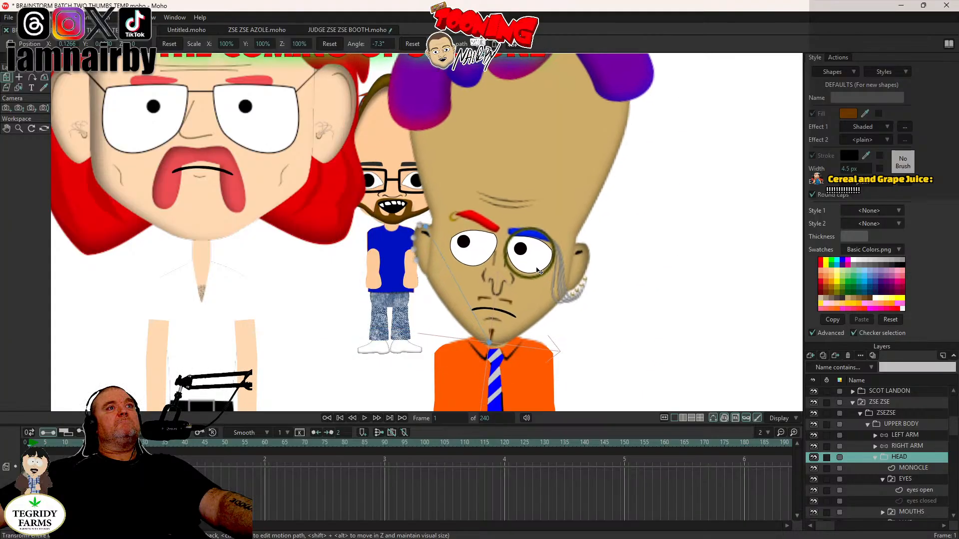
drag(643, 277, 583, 218)
scroll(622, 280, down, 2)
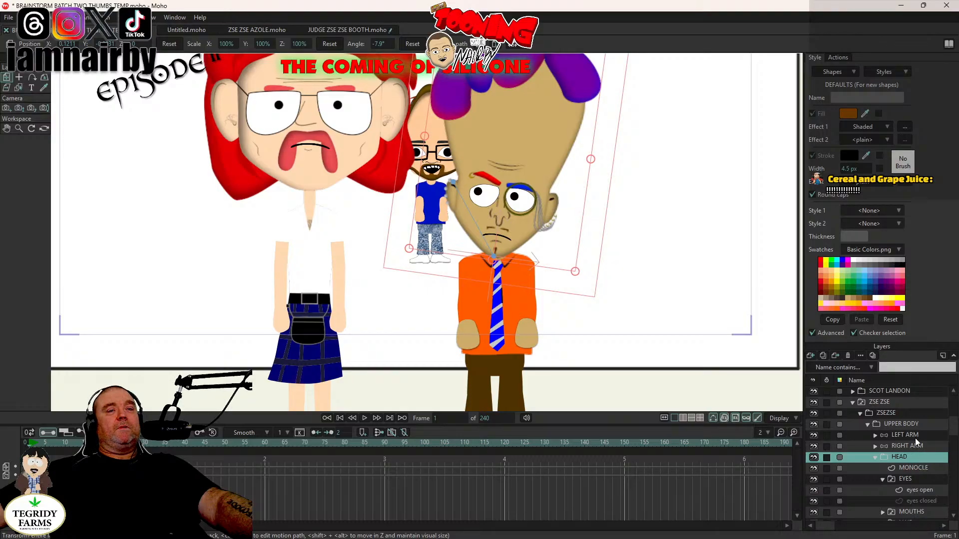
Step: Bend the bones of Zse Zse's LEFT ARM and RIGHT ARM so both arms stand out from the torso
click(915, 437)
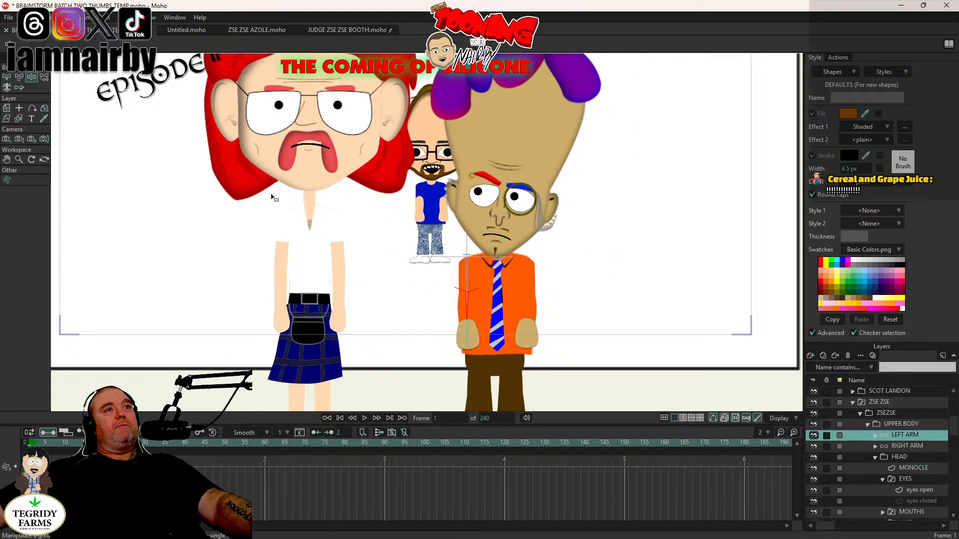
mouse_move(469, 322)
mouse_down()
mouse_move(451, 325)
mouse_move(459, 314)
mouse_up()
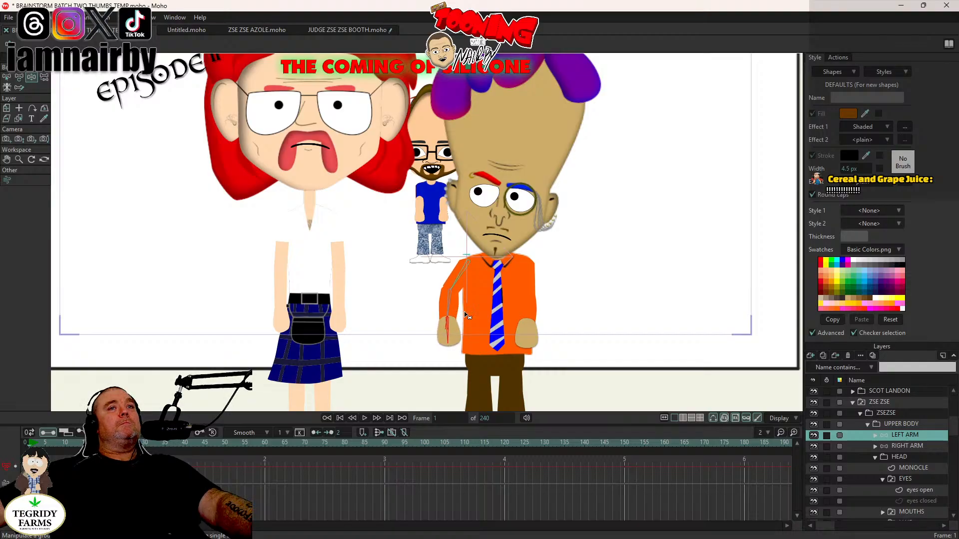
click(922, 446)
drag(531, 323, 569, 378)
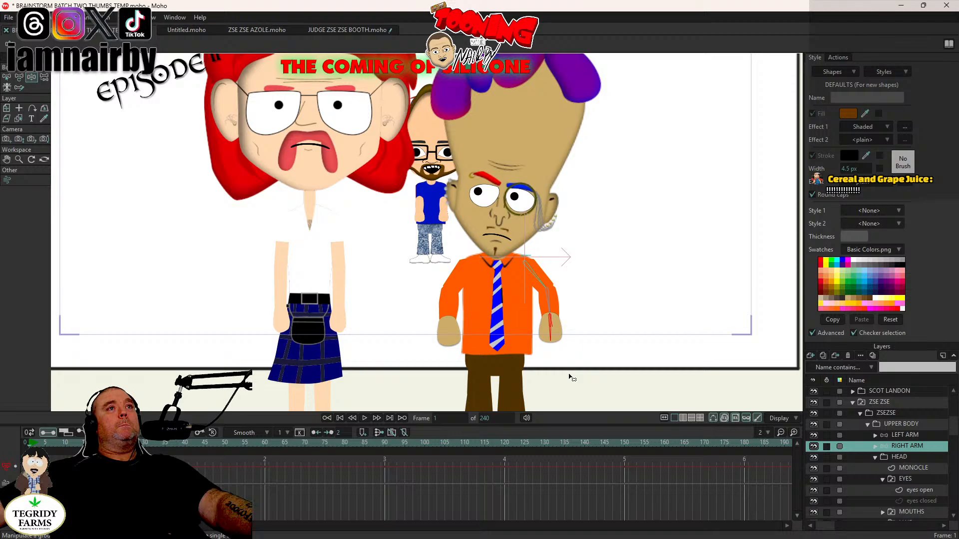
Step: Rotate Zse Zse's UPPER BODY group to 3.5° and his HEAD group to -12.3°, keeping the head seated on the collar
click(918, 423)
drag(624, 249, 614, 238)
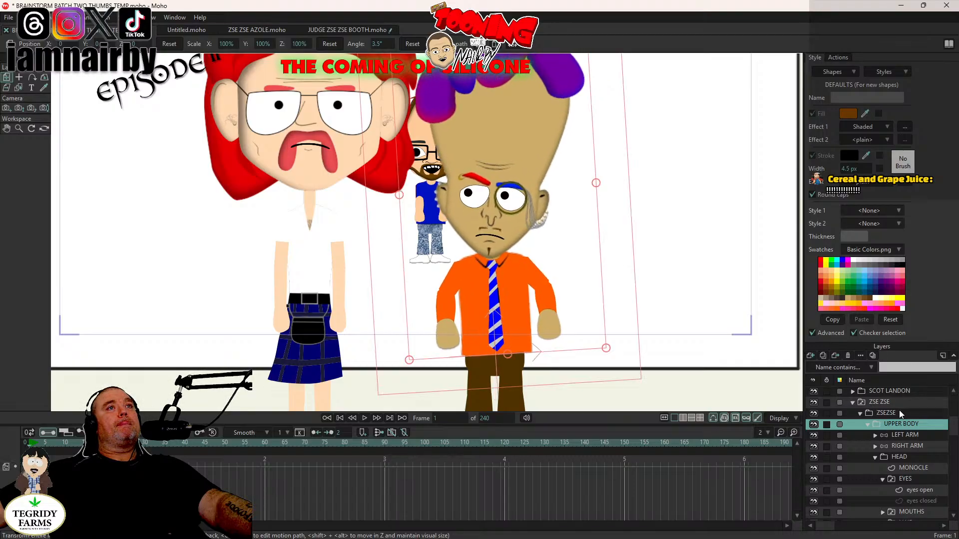
click(915, 455)
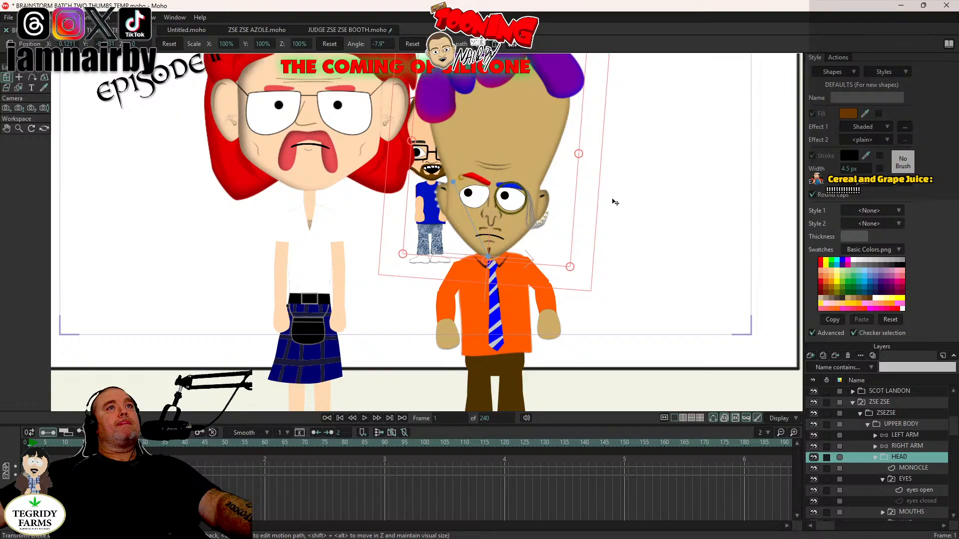
drag(615, 202, 518, 203)
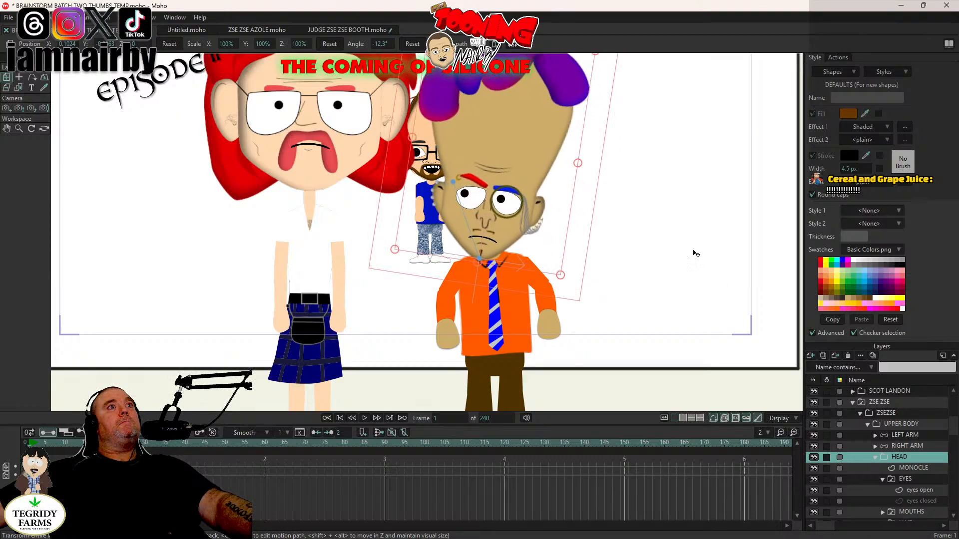
Step: Open the list of mouth shapes for Zse Zse's MOUTHS switch layer
right_click(907, 512)
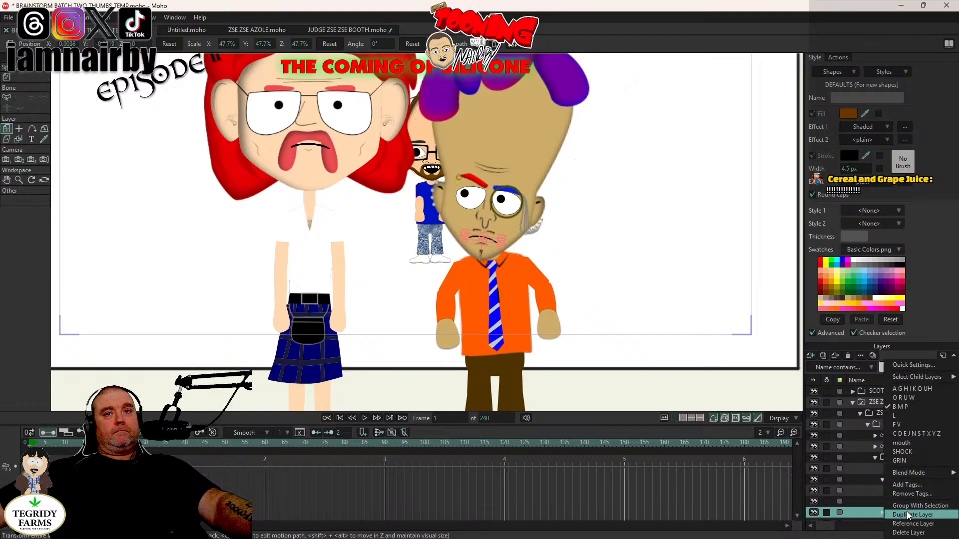
Step: Switch ZSE ZSE's MOUTHS layer to the C D E I N S T X Y Z mouth and scale it to 31.7%
click(920, 433)
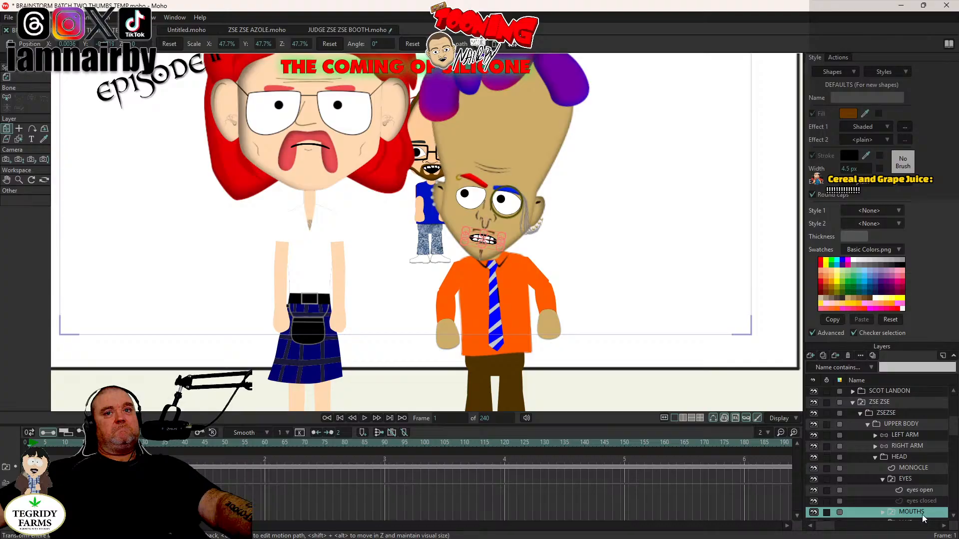
scroll(482, 239, up, 5)
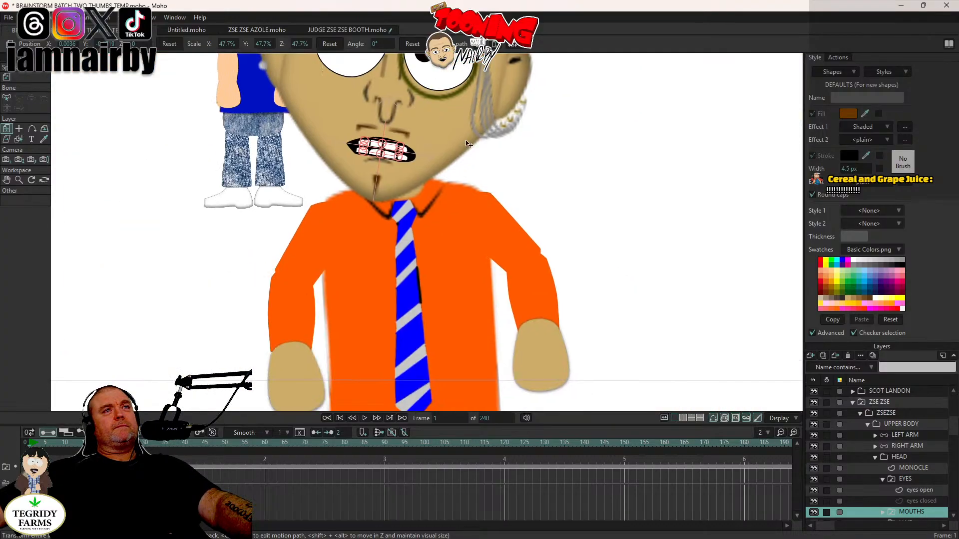
scroll(400, 159, up, 2)
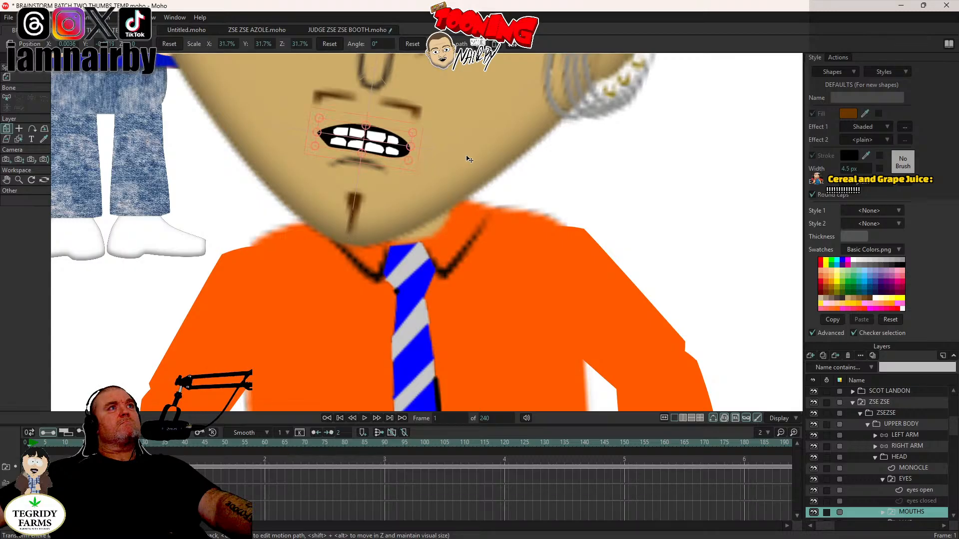
scroll(466, 158, down, 4)
scroll(504, 161, down, 4)
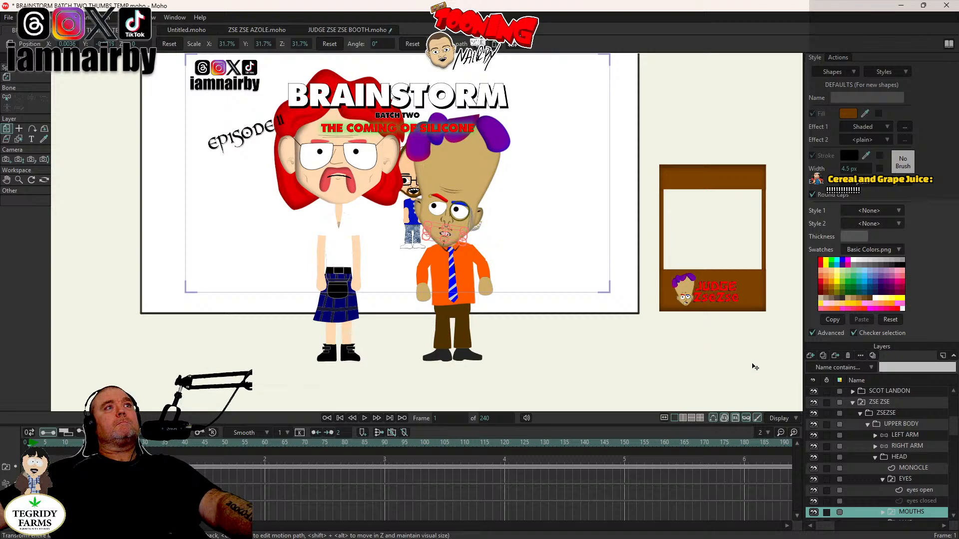
click(852, 403)
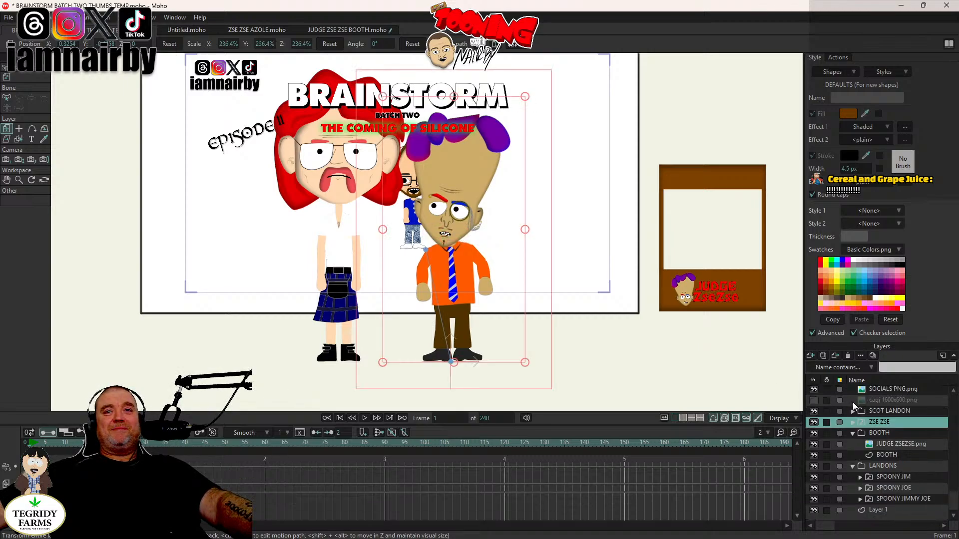
Step: Tilt SCOT LANDON's whole head by rotating the HEAD ALL group inside UPPER BODY to 3.3°
click(853, 410)
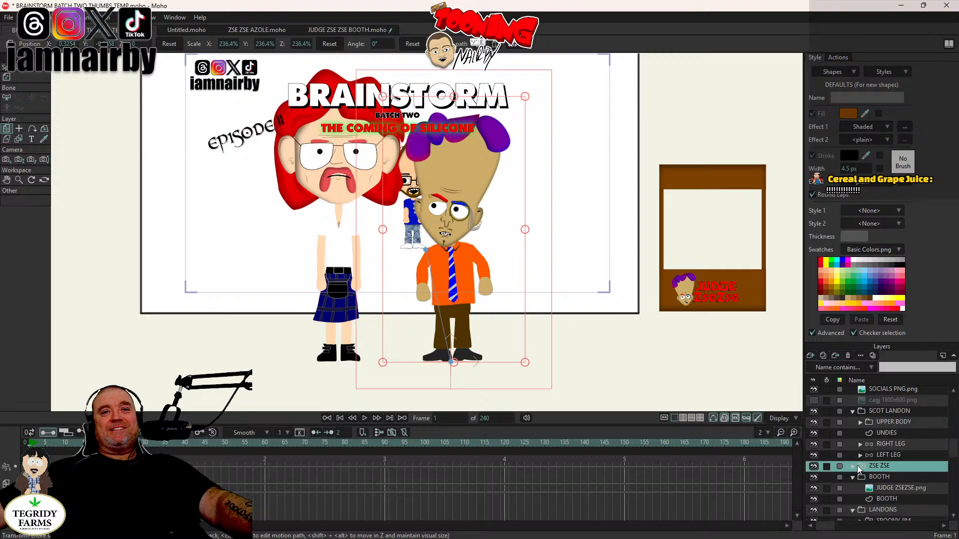
click(858, 422)
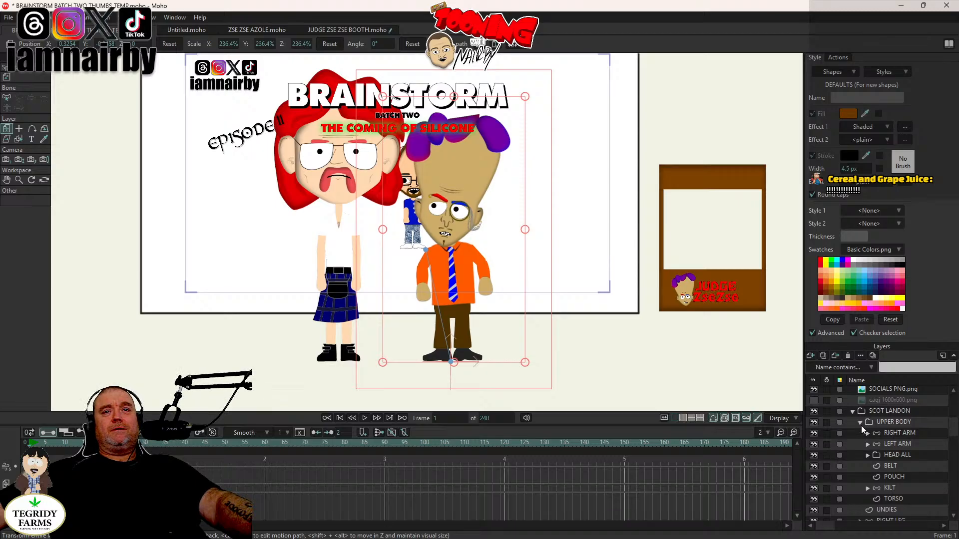
click(860, 423)
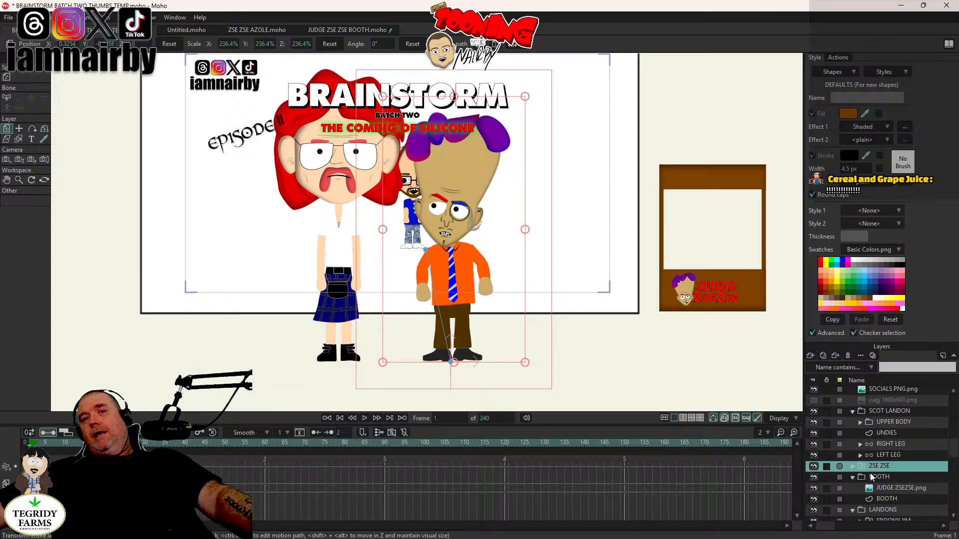
click(859, 422)
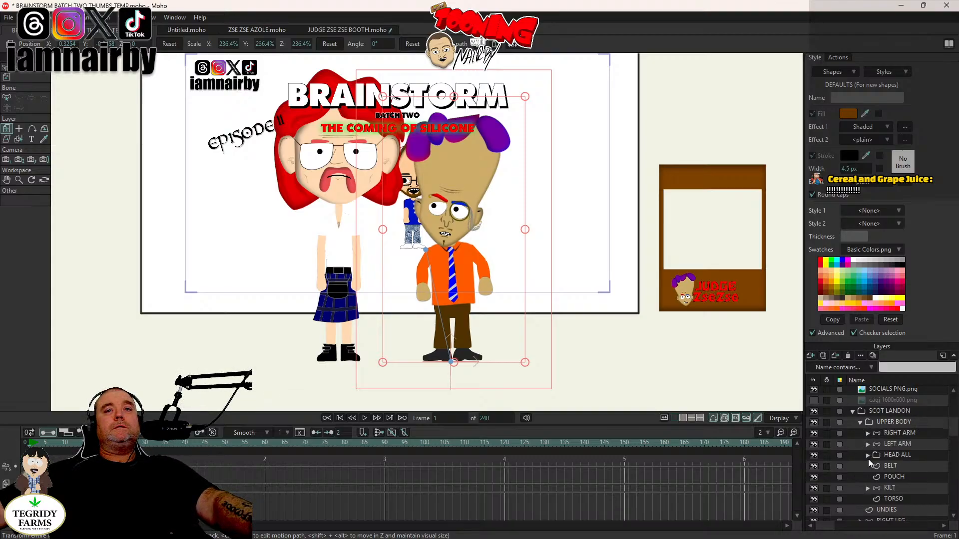
scroll(877, 458, down, 1)
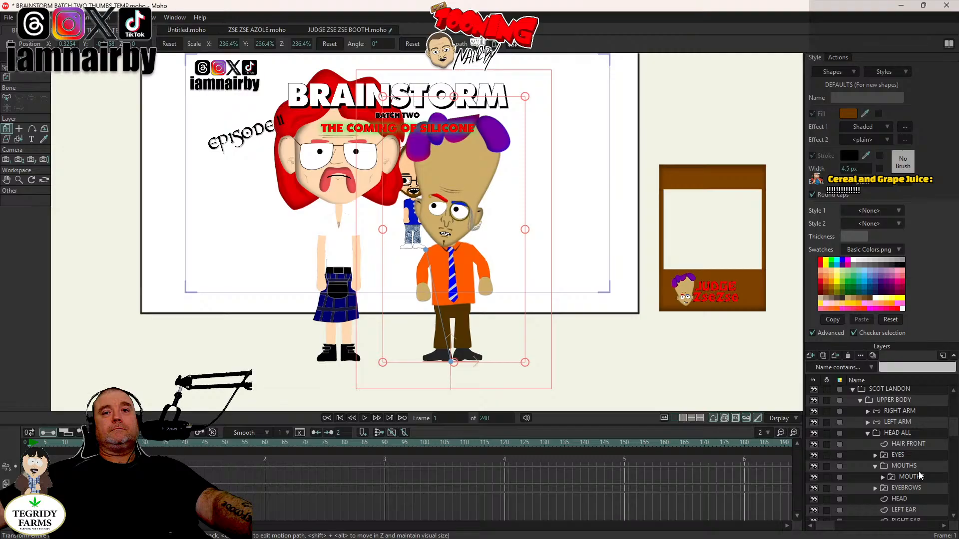
click(900, 433)
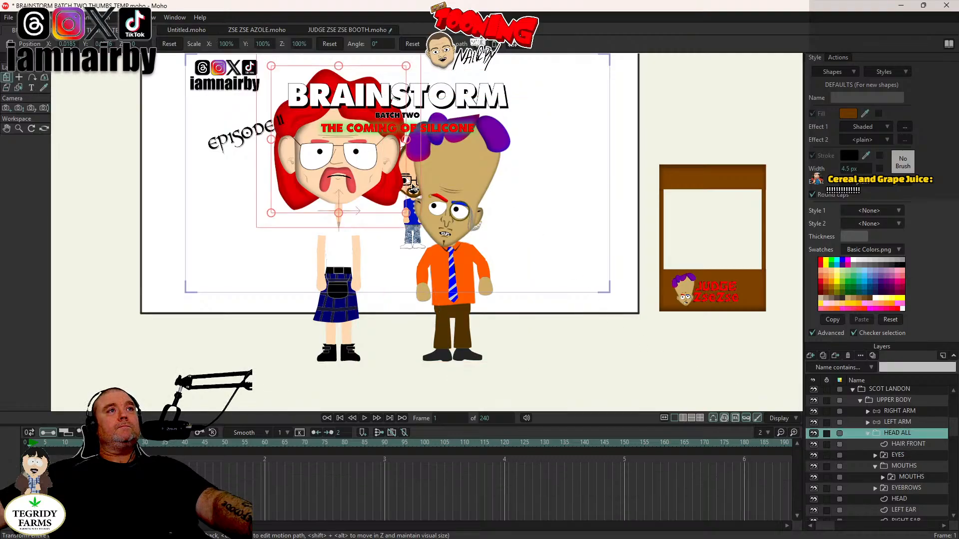
drag(414, 188, 415, 183)
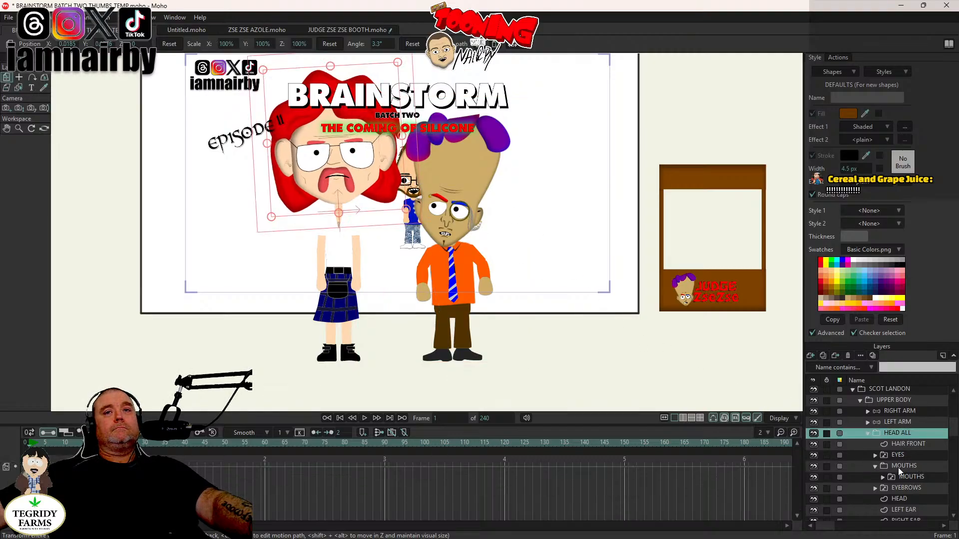
Step: Shift the pupils in SCOT LANDON's EYES OPEN layer toward ZSE ZSE, to X 0.0227 and Y -0.0084
click(875, 456)
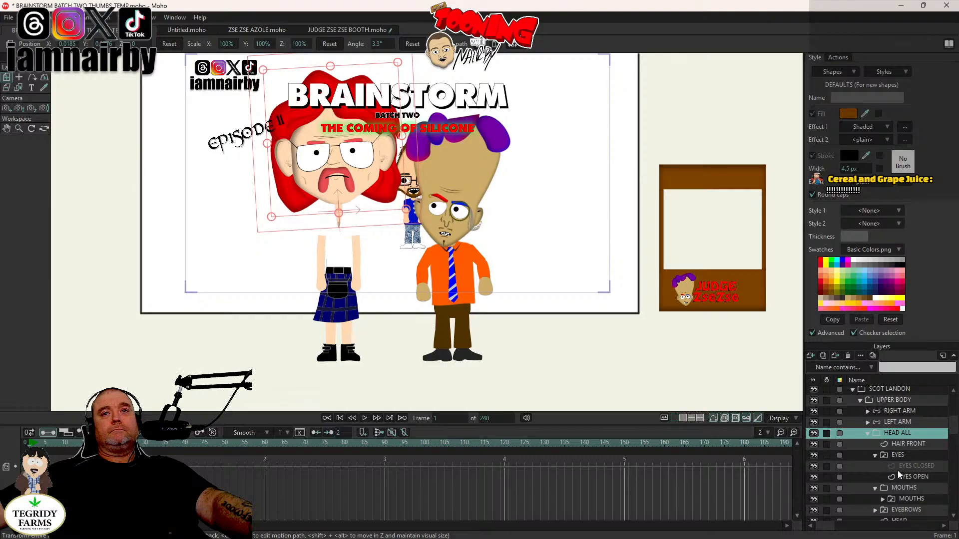
click(911, 476)
click(19, 75)
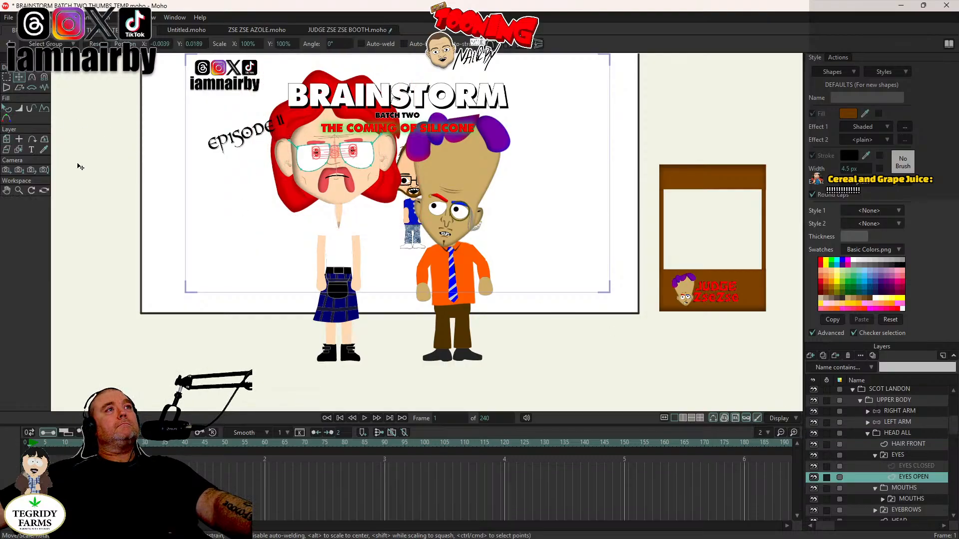
drag(85, 169, 83, 169)
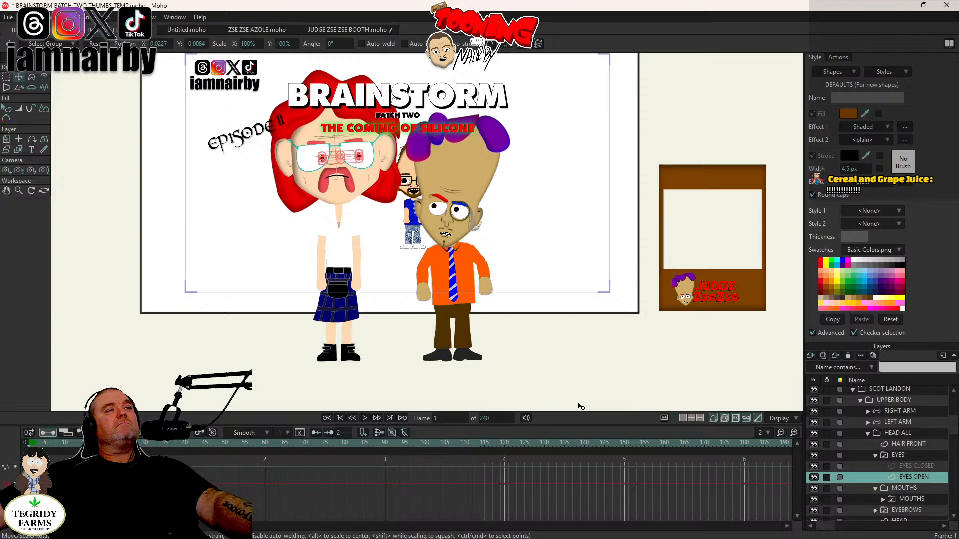
Step: Scale SCOT LANDON's outer MOUTHS group down to 57.3% so it fits within the moustache
click(908, 489)
scroll(516, 284, up, 5)
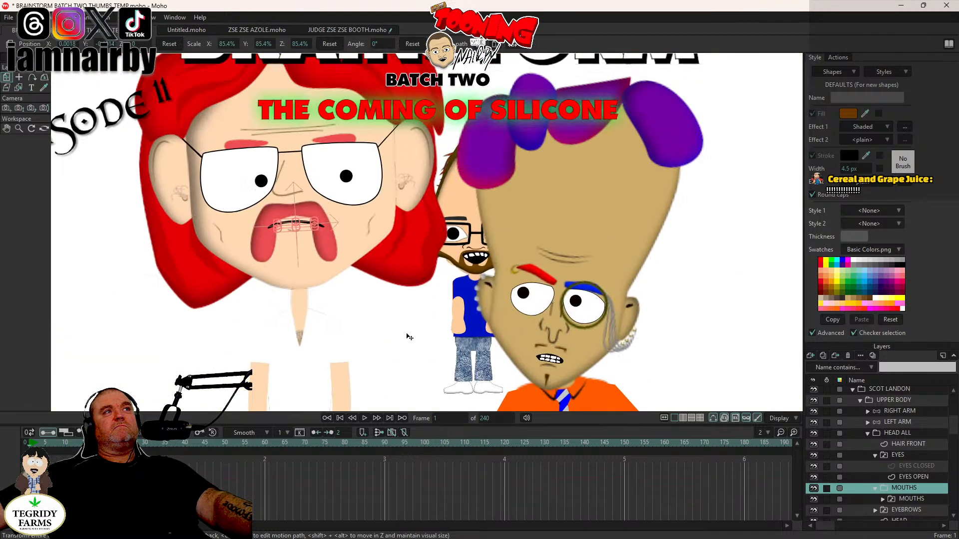
scroll(376, 286, up, 3)
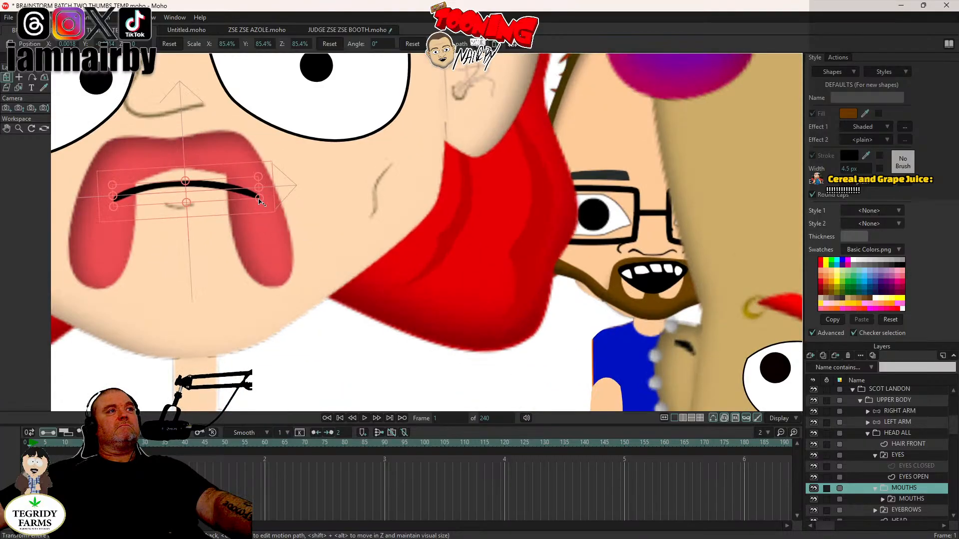
drag(259, 201, 235, 193)
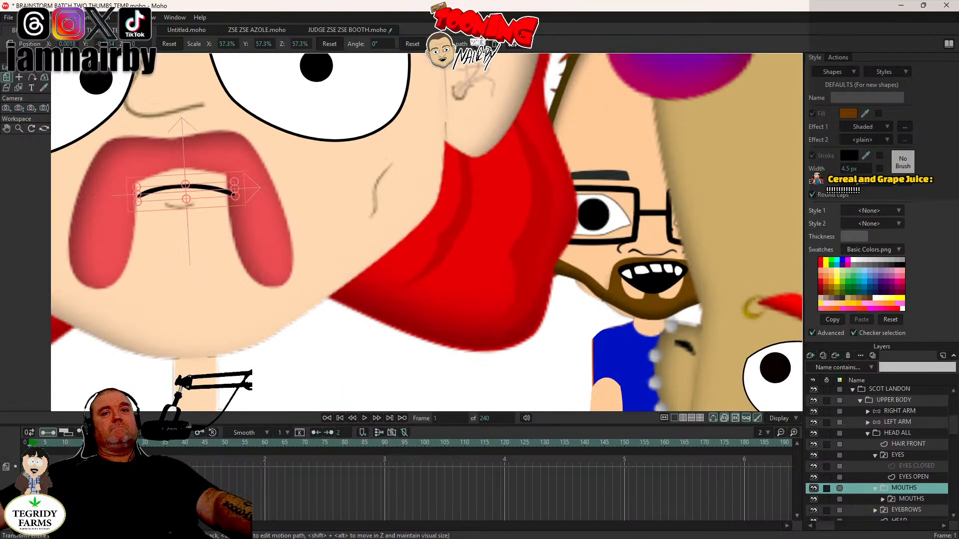
Step: Switch SCOT LANDON's EYEBROWS layer to EYEBROWS MAD
right_click(906, 512)
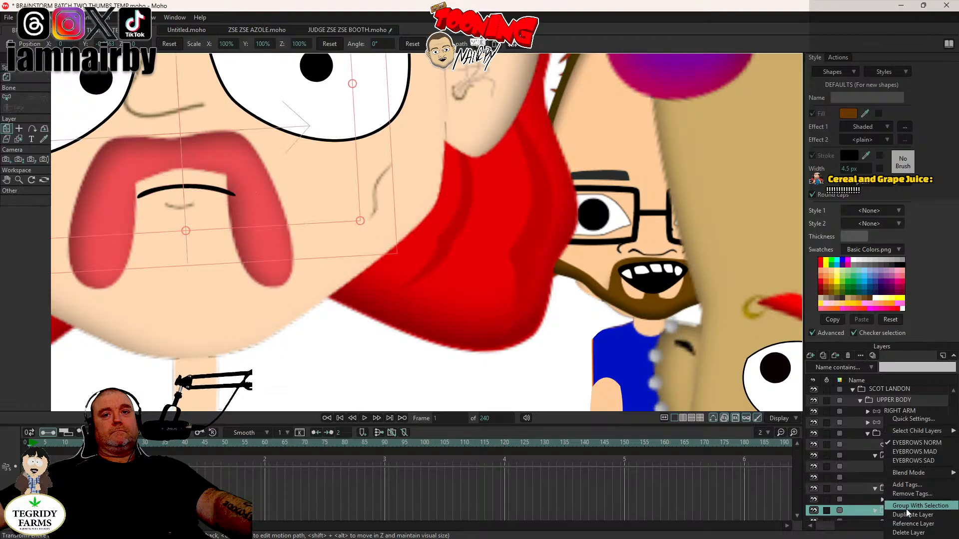
click(919, 452)
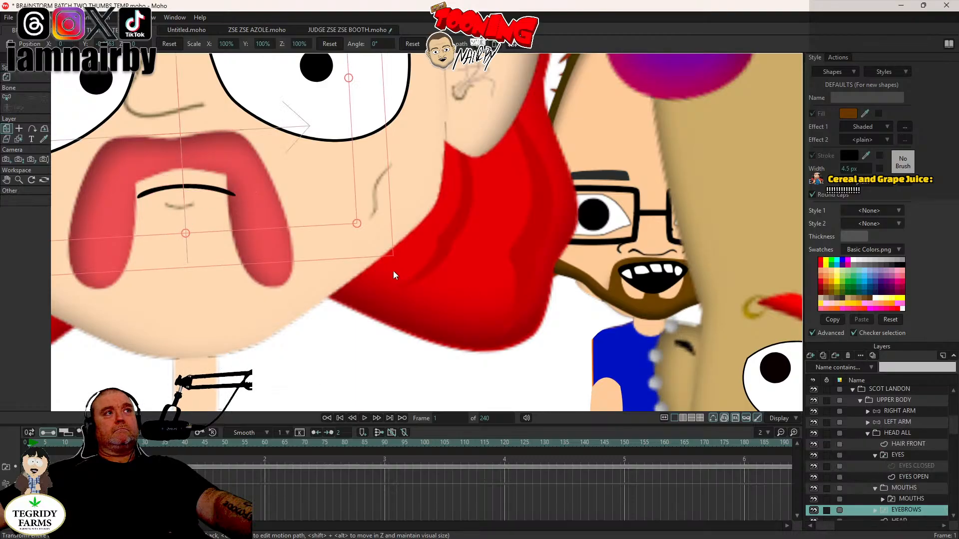
scroll(395, 272, down, 5)
drag(409, 283, 373, 235)
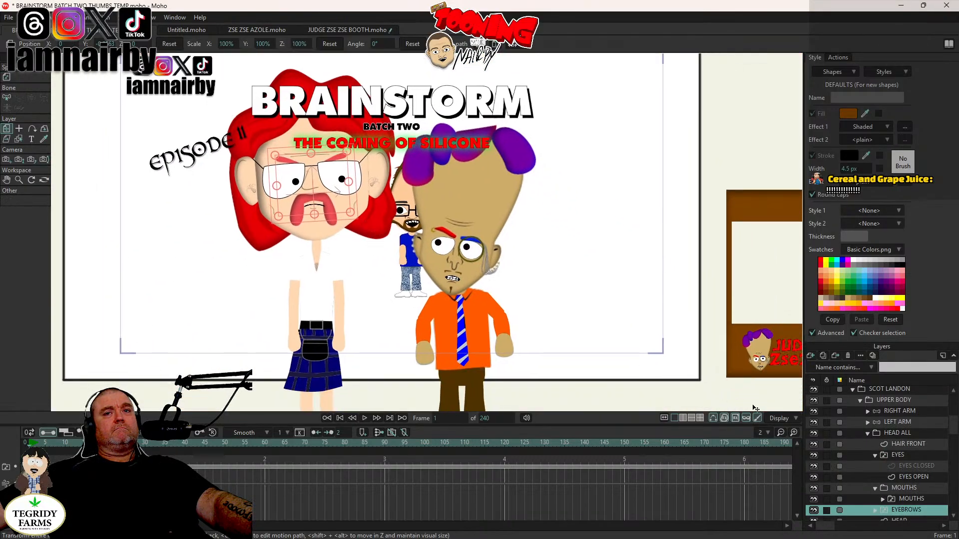
Step: Fold SCOT LANDON's left and right arms across his chest by bending their bones, and collapse his layer group
click(901, 421)
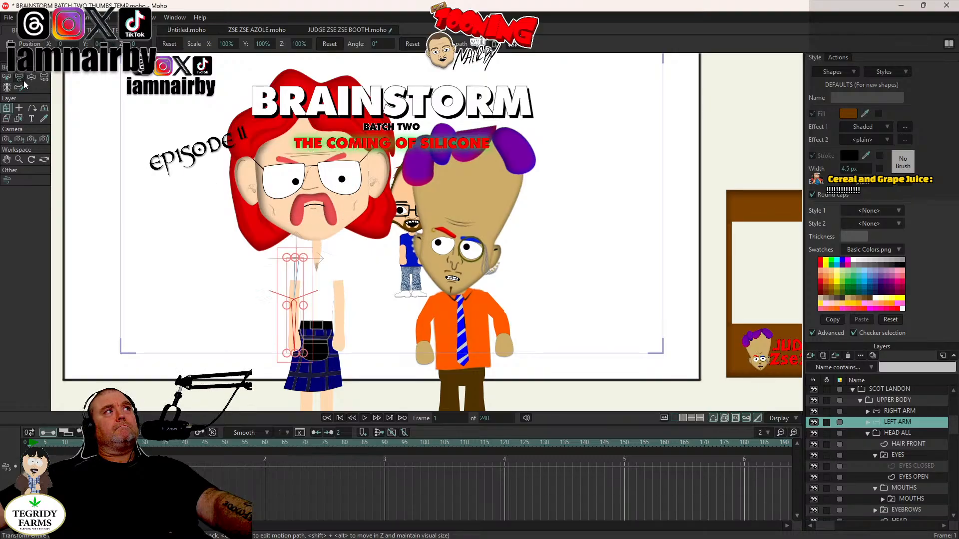
drag(295, 330, 342, 273)
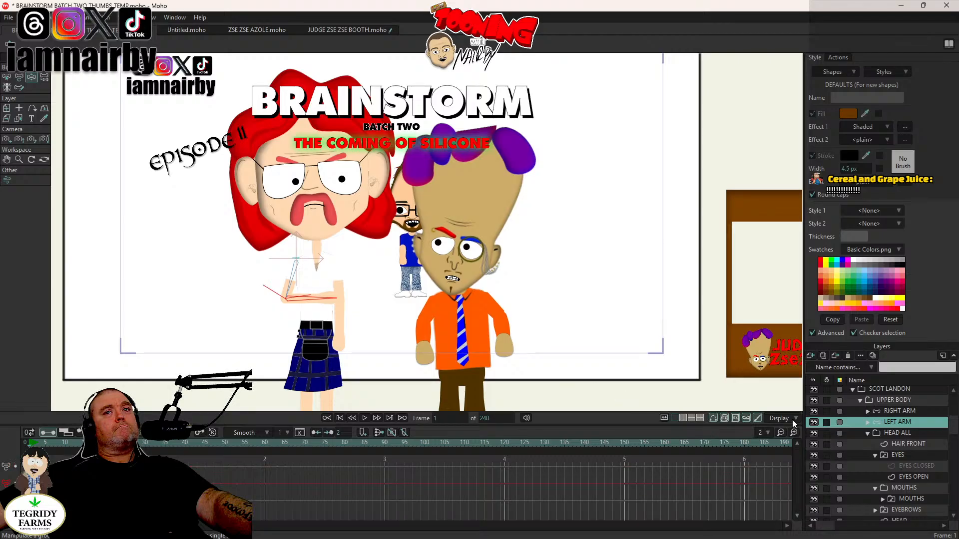
click(892, 412)
drag(344, 340, 292, 280)
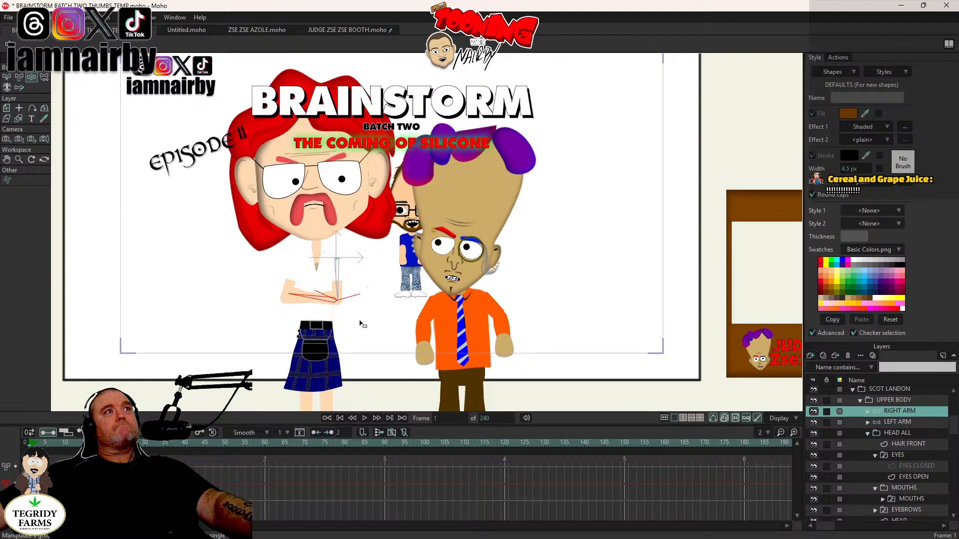
scroll(365, 324, down, 3)
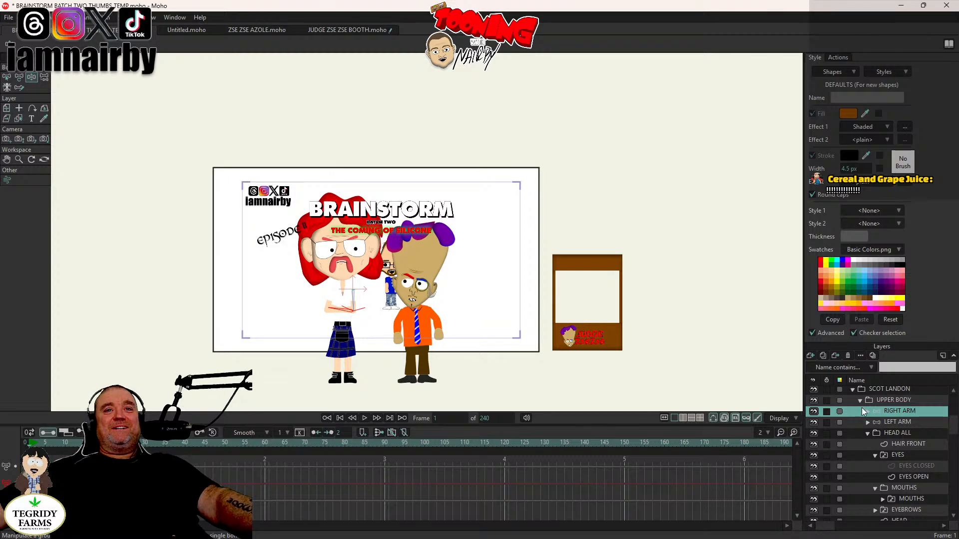
scroll(855, 407, up, 2)
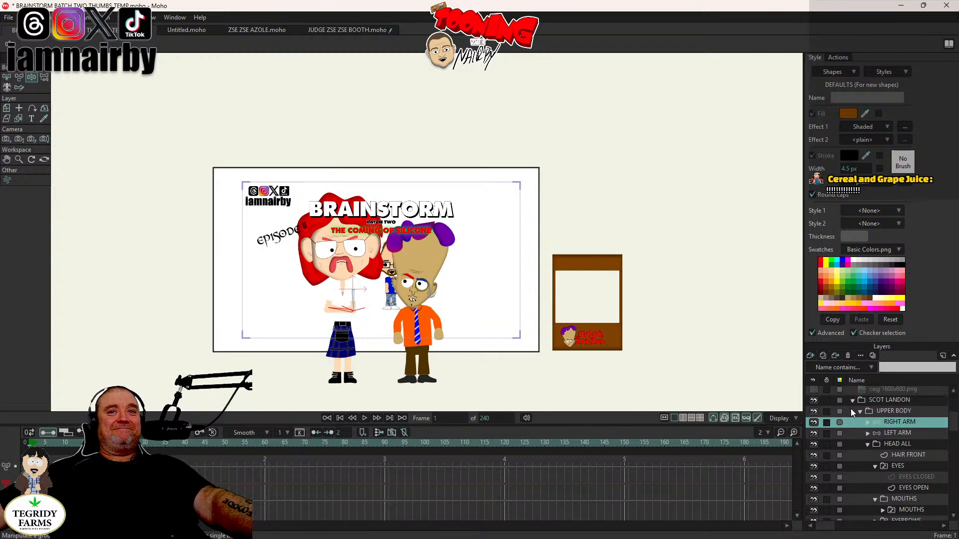
click(852, 422)
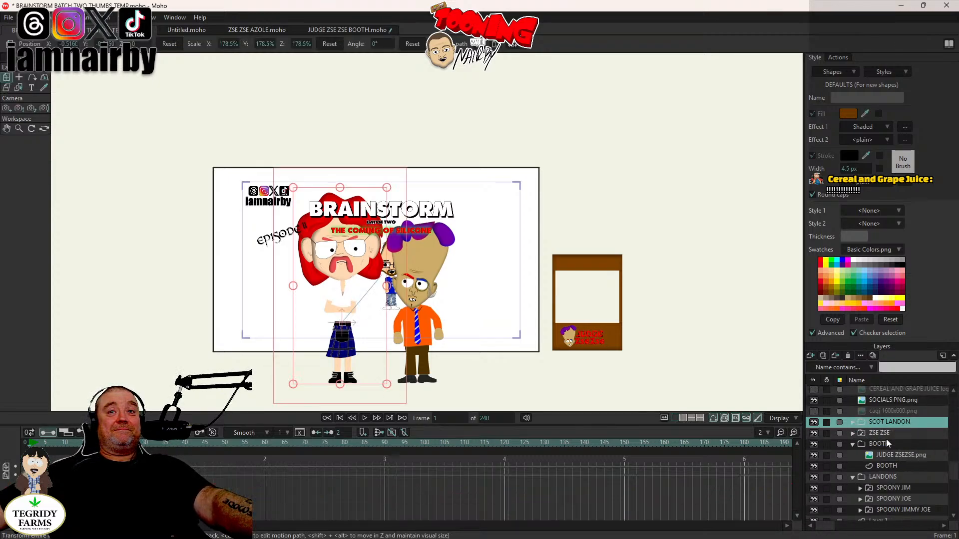
Step: Move the LANDONS group to the right of ZSE ZSE and place BOOTH and JUDGE ZSEZSE.png inside it above SPOONY JIMMY JOE
click(885, 478)
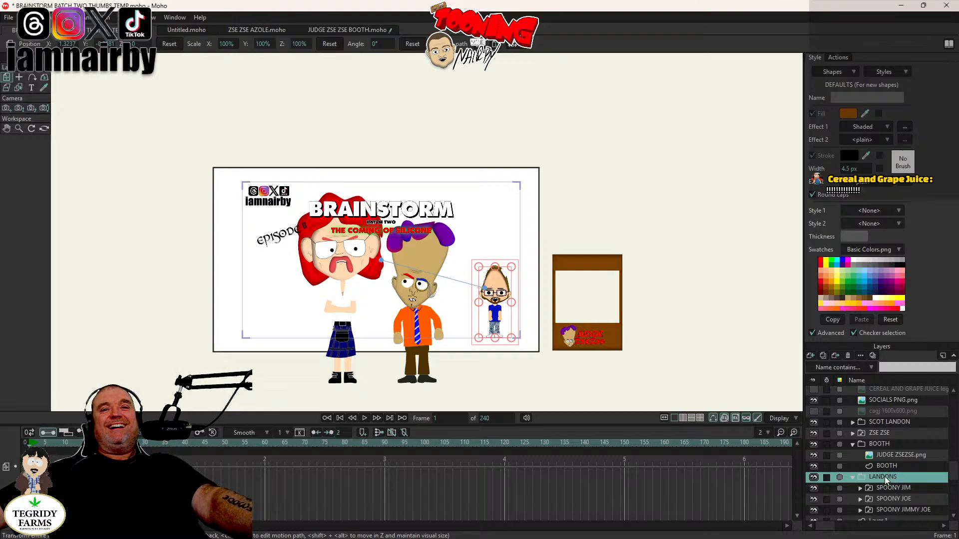
drag(882, 467, 900, 493)
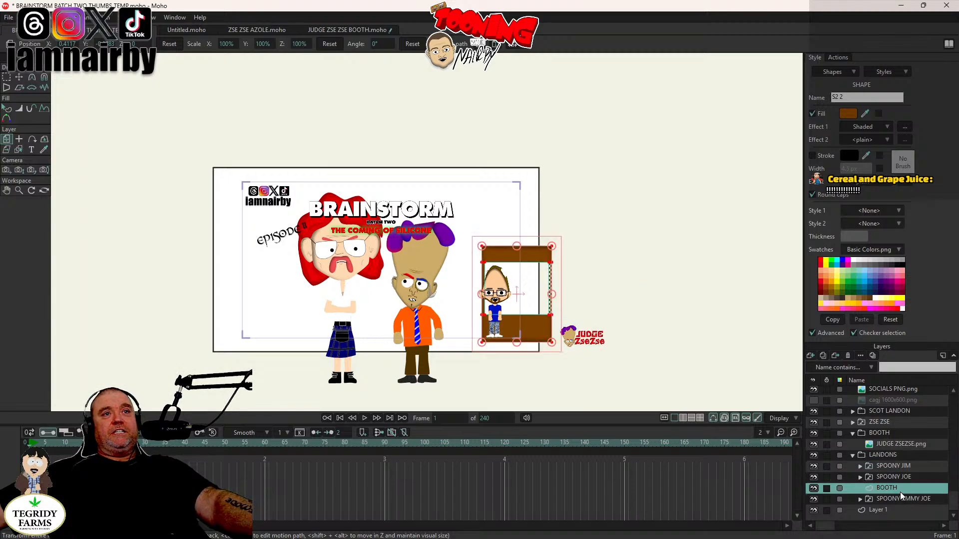
drag(902, 443, 900, 482)
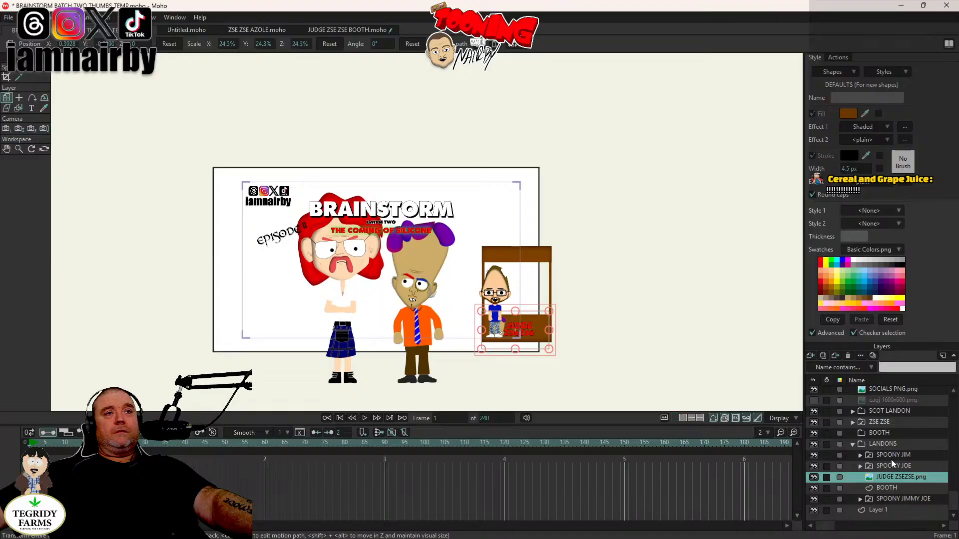
Step: Spread out SPOONY JIM and SPOONY JOE between ZSE ZSE and the booth, leaving SPOONY JIMMY JOE behind the booth
click(908, 457)
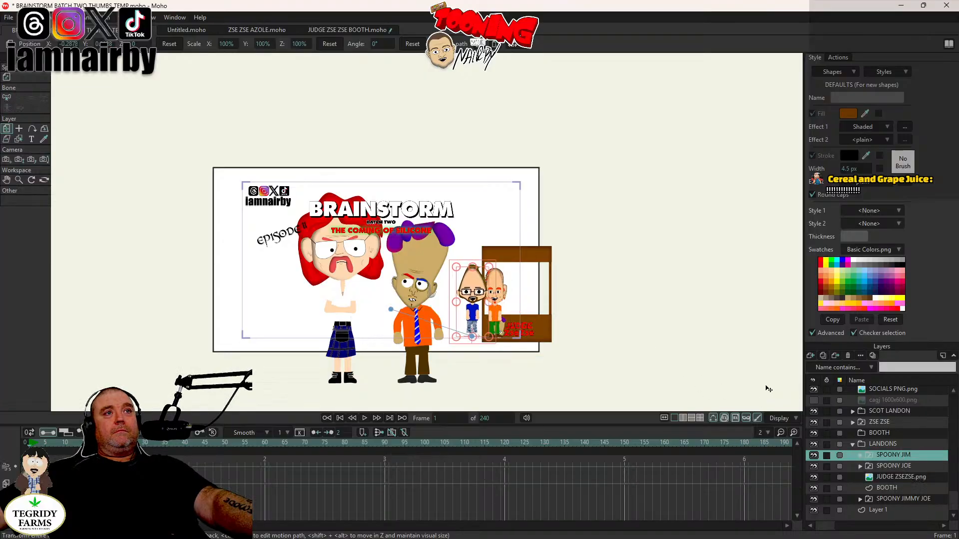
click(902, 470)
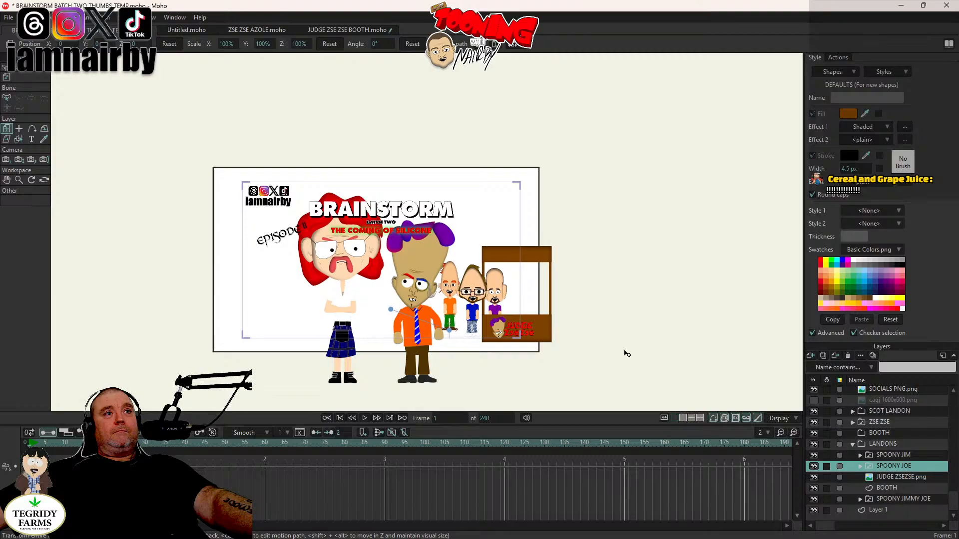
drag(628, 354, 636, 351)
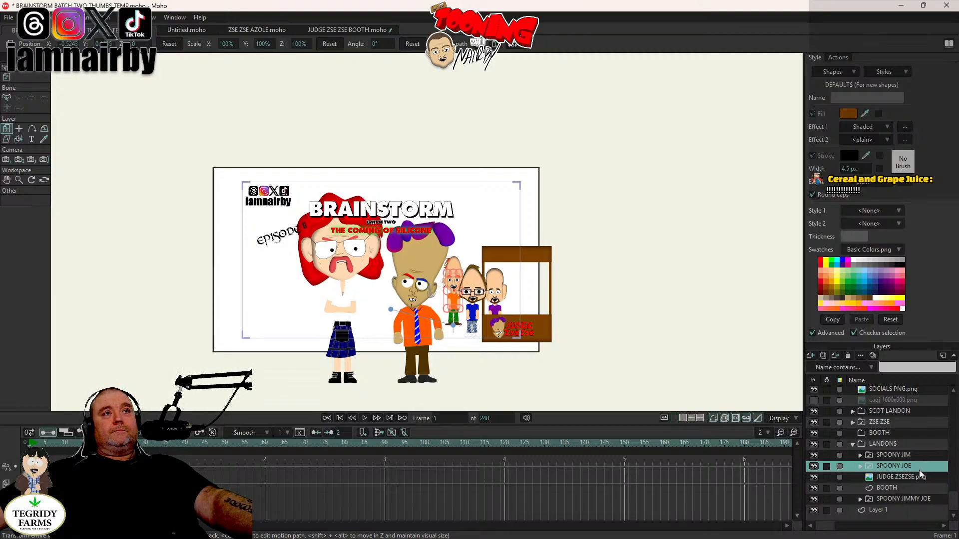
scroll(507, 219, up, 5)
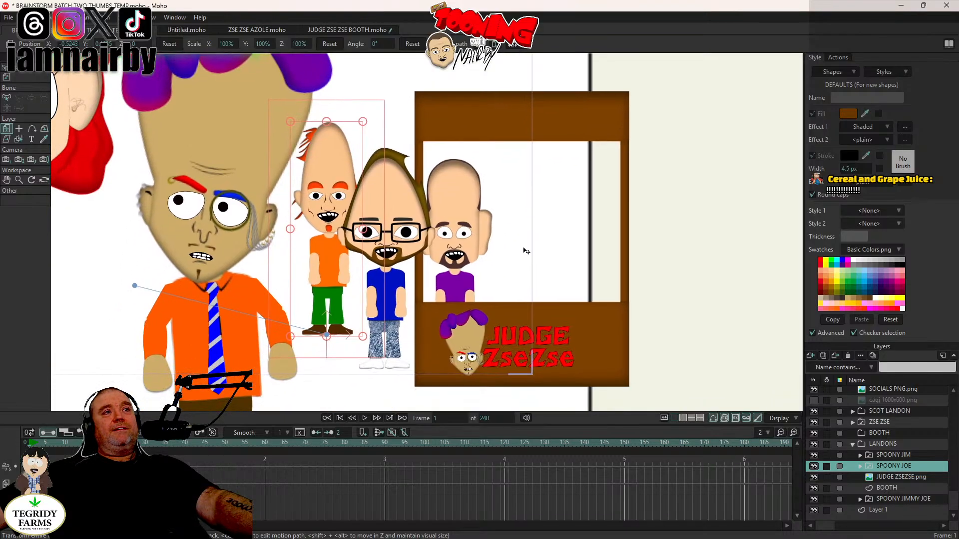
scroll(526, 250, down, 3)
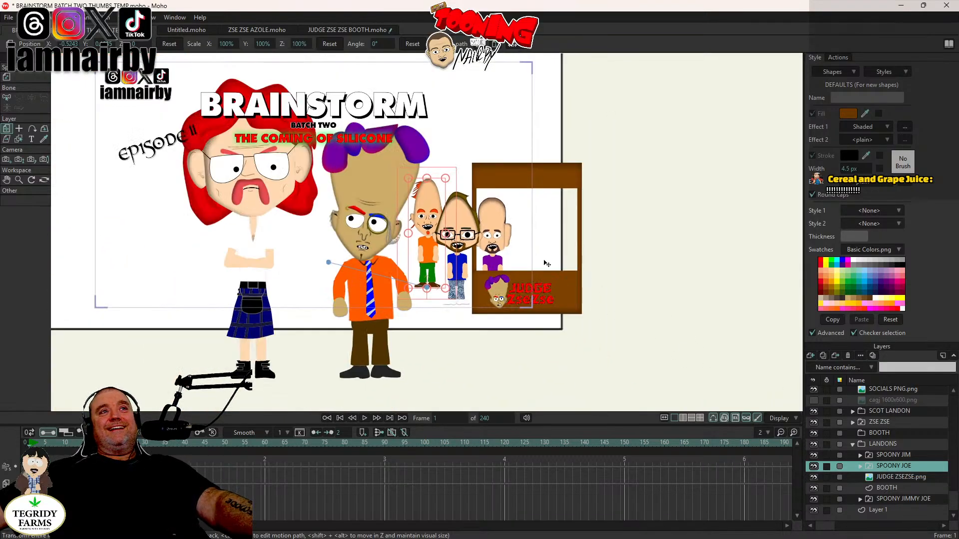
click(905, 489)
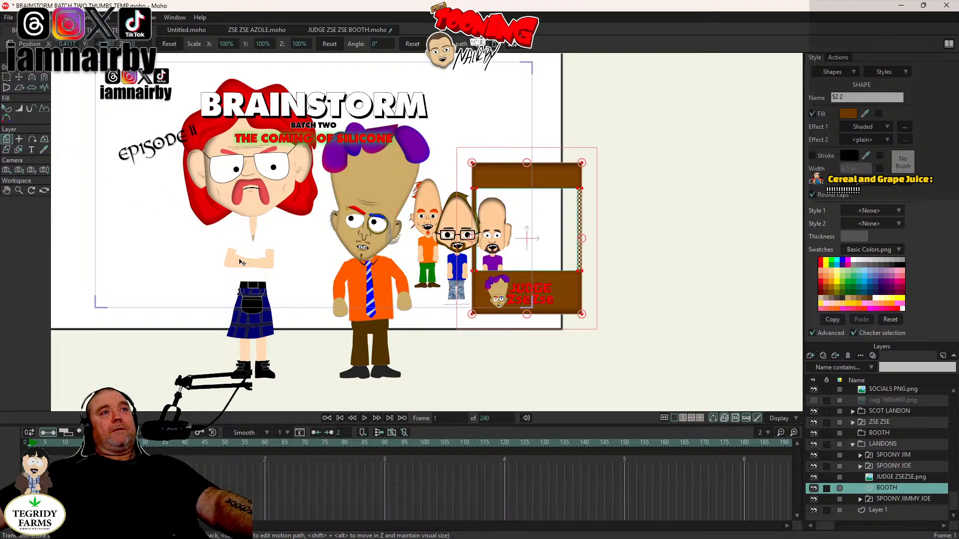
drag(243, 263, 185, 225)
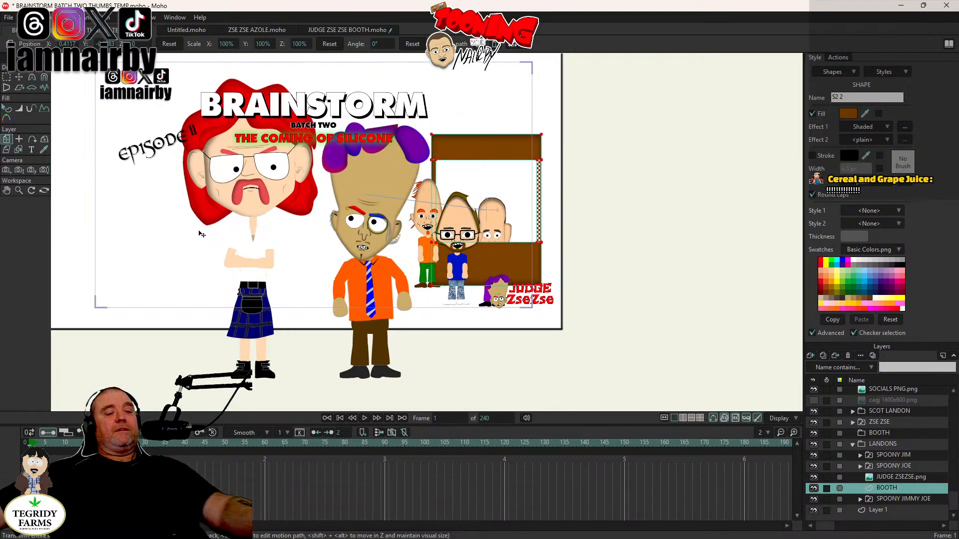
key(ctrl+z)
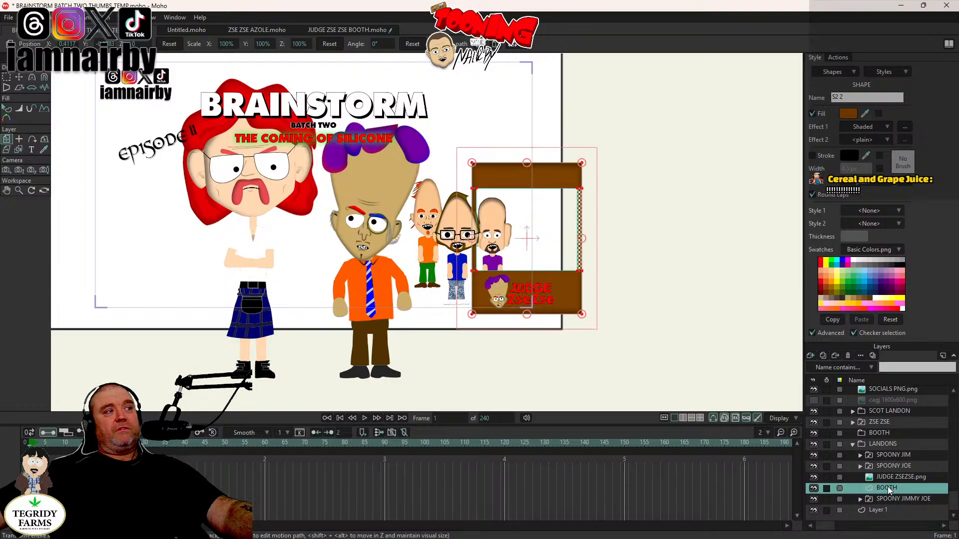
Step: At frame 0, put JUDGE ZSEZSE.png and BOOTH into the BOOTH group, and place that group inside LANDONS above SPOONY JIMMY JOE
key(ctrl+Left)
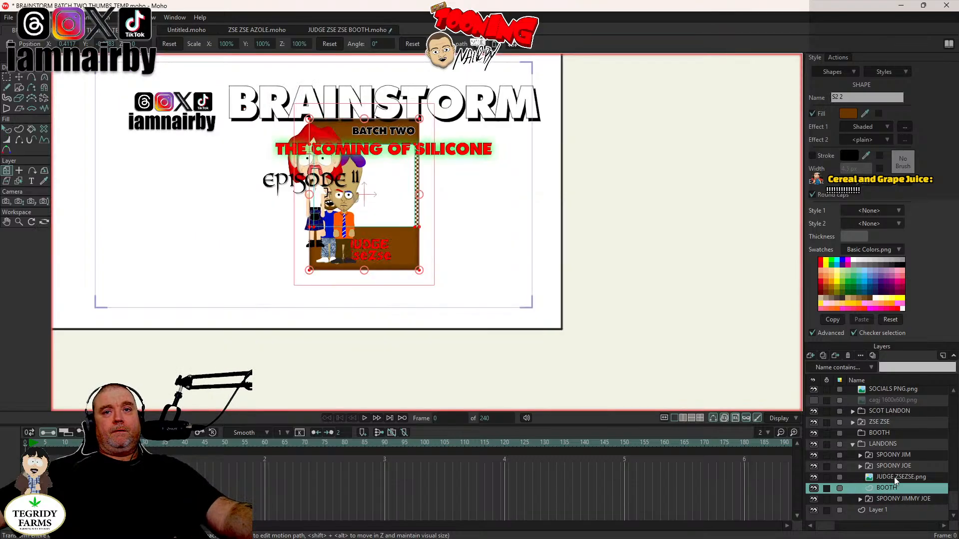
shift+click(894, 478)
drag(889, 487, 889, 435)
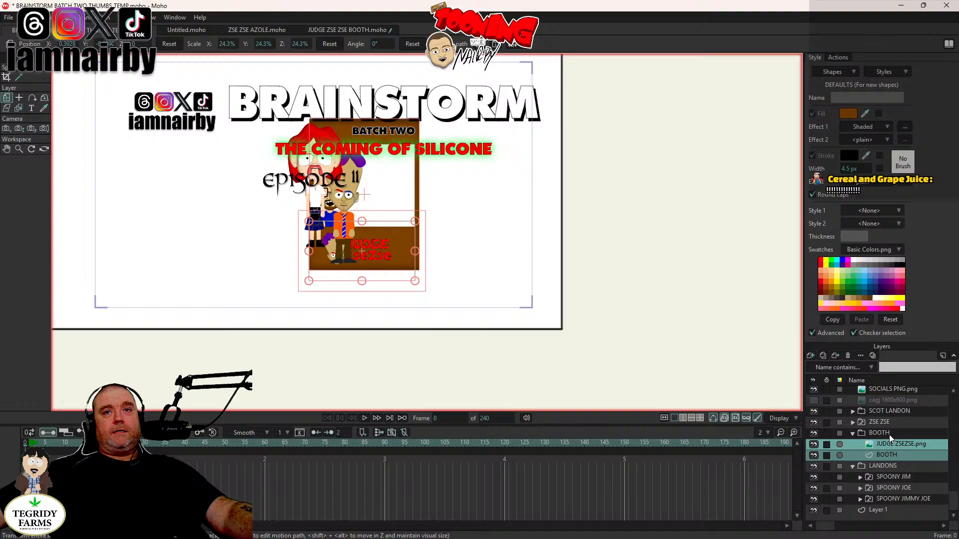
click(857, 434)
drag(876, 455, 889, 493)
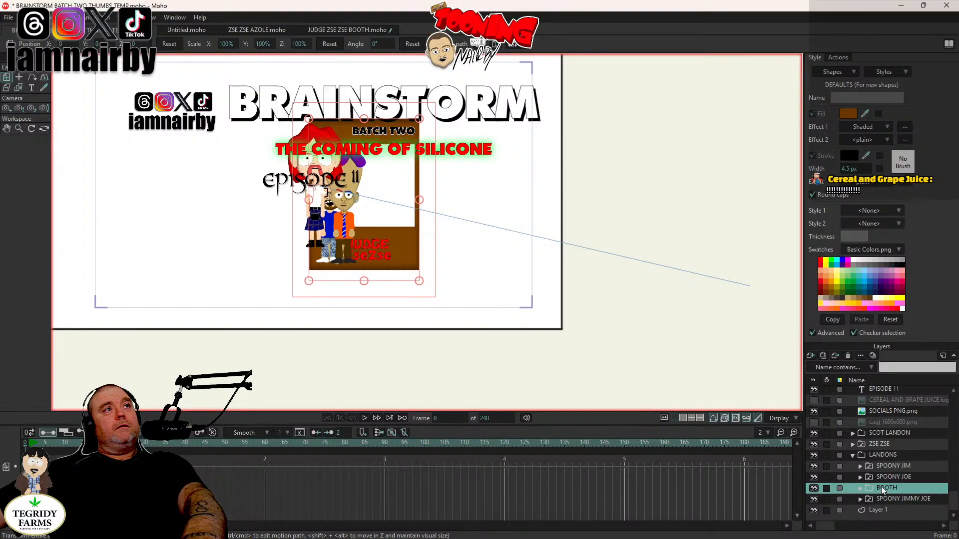
Step: Scale the BOOTH group down to about 62.7% and position it to the right of ZSE ZSE, behind SPOONY JIM and SPOONY JOE
drag(698, 337, 360, 266)
drag(518, 153, 504, 181)
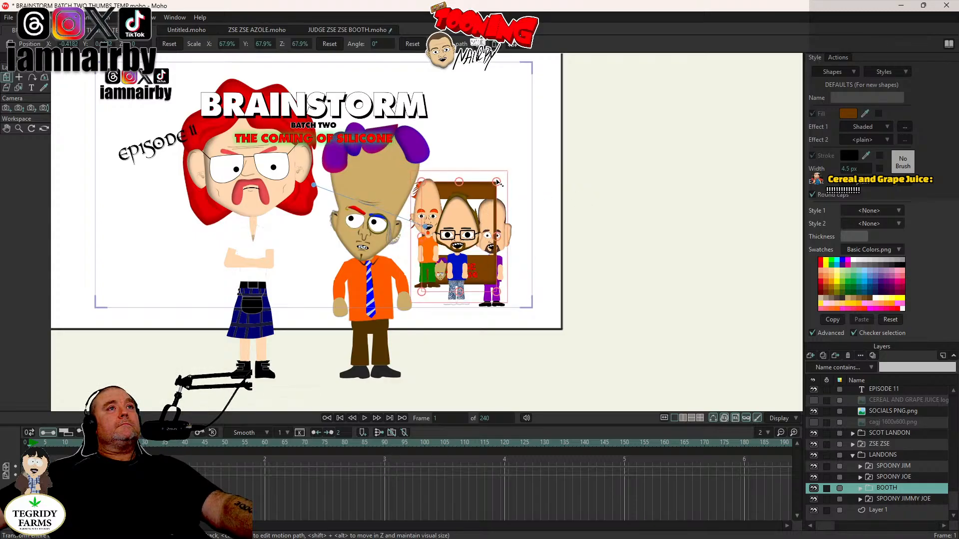
drag(497, 183, 492, 186)
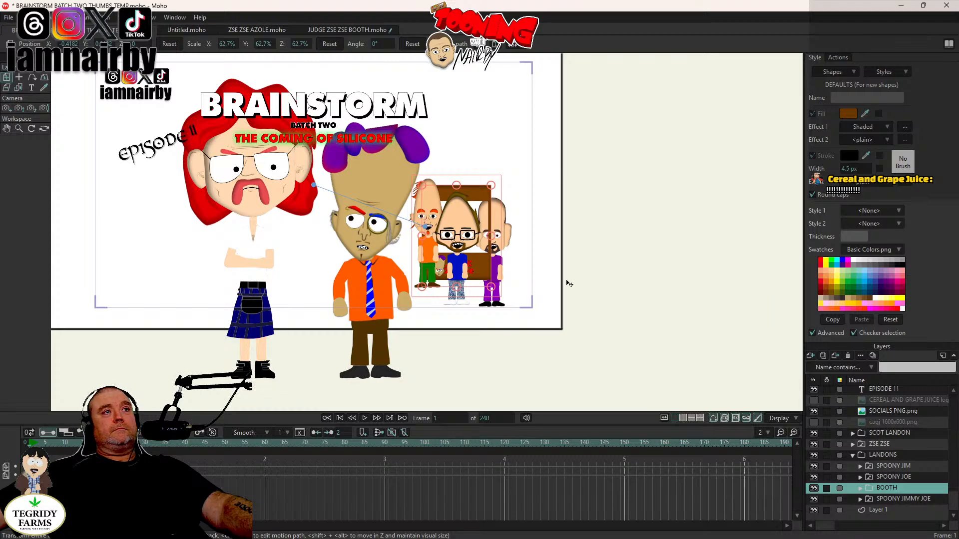
Step: Scale SPOONY JIM, SPOONY JOE and SPOONY JIMMY JOE together to about 63% and shift them so SPOONY JIMMY JOE sits in the booth opening
scroll(580, 254, down, 5)
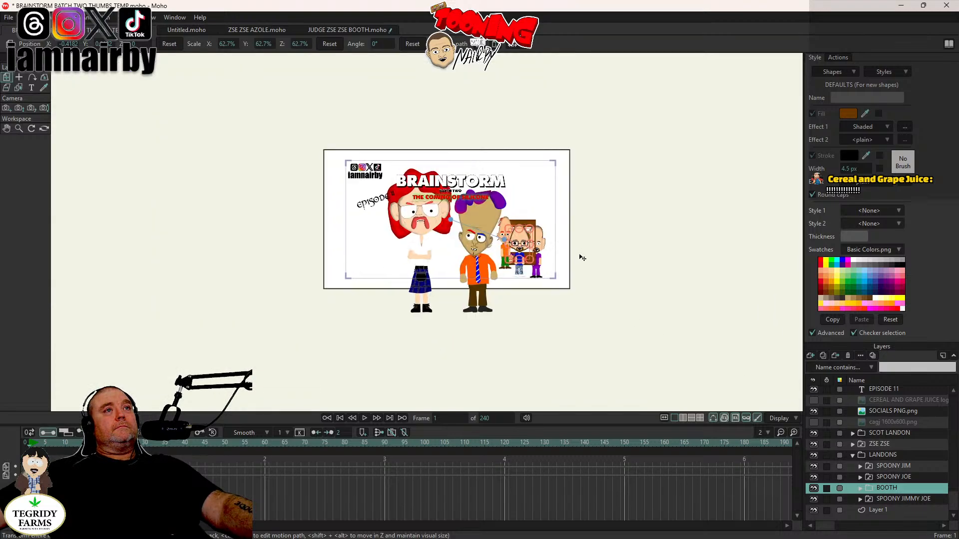
scroll(578, 257, up, 6)
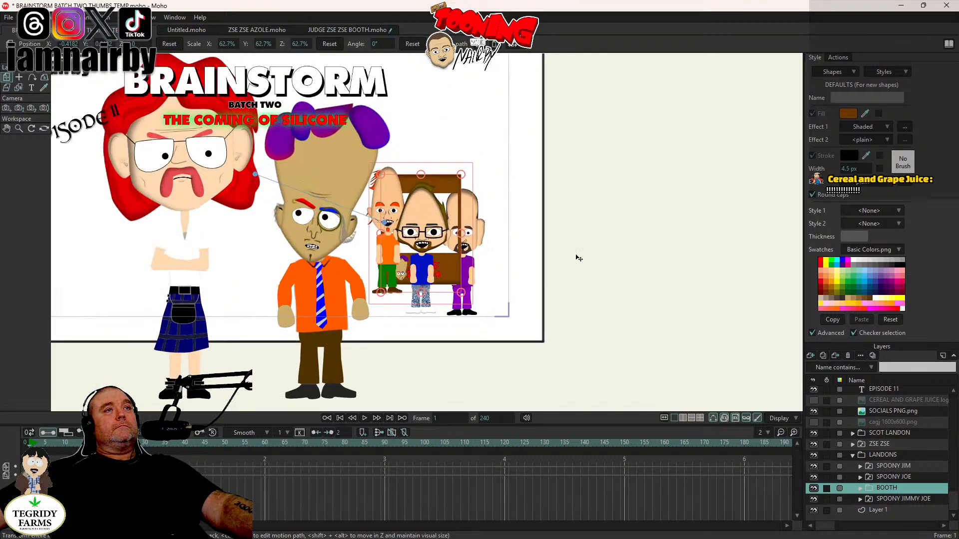
click(900, 466)
ctrl+click(900, 475)
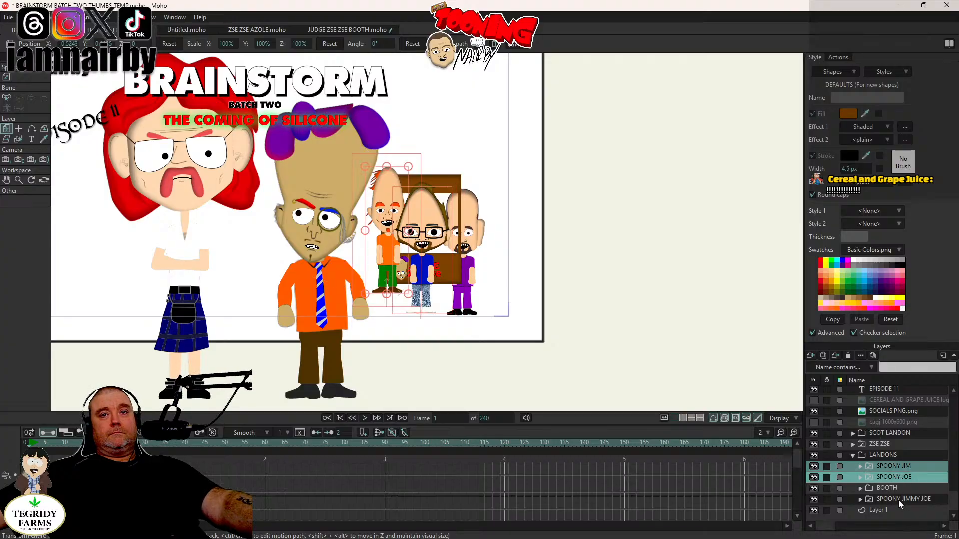
ctrl+click(898, 500)
scroll(474, 202, up, 3)
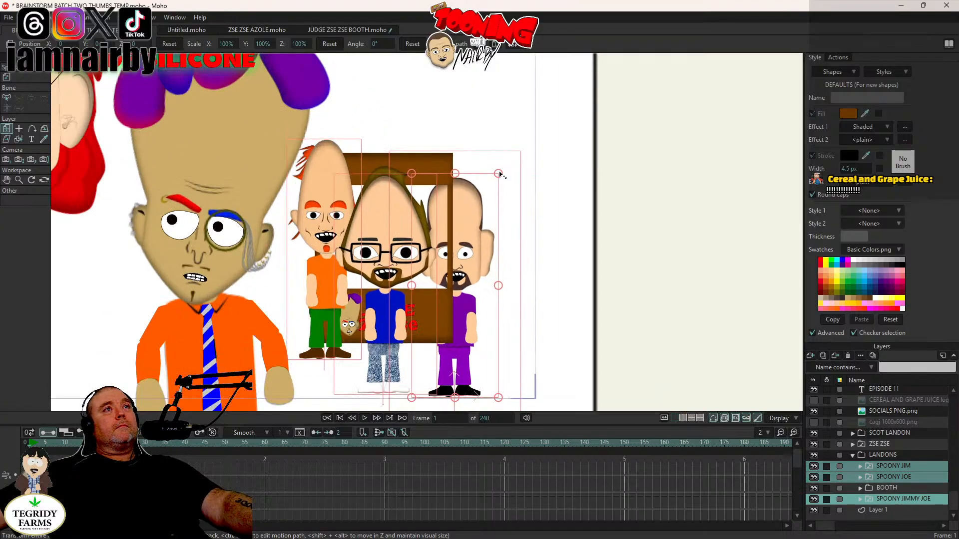
drag(500, 174, 478, 235)
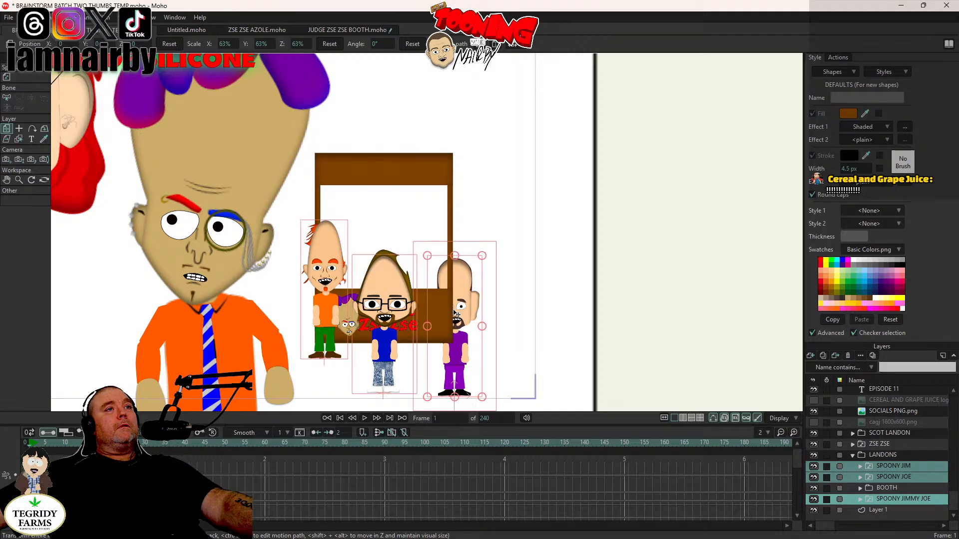
drag(455, 313, 384, 265)
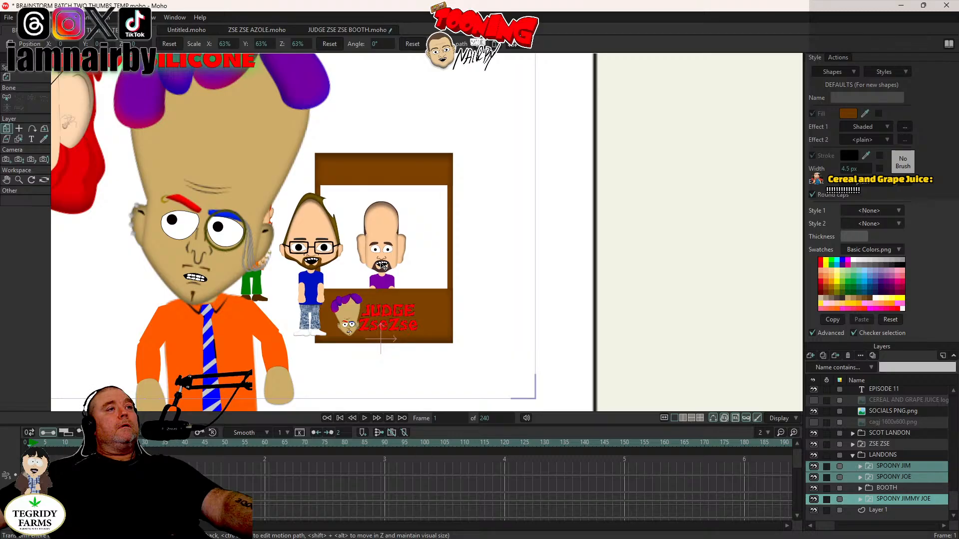
drag(382, 265, 382, 266)
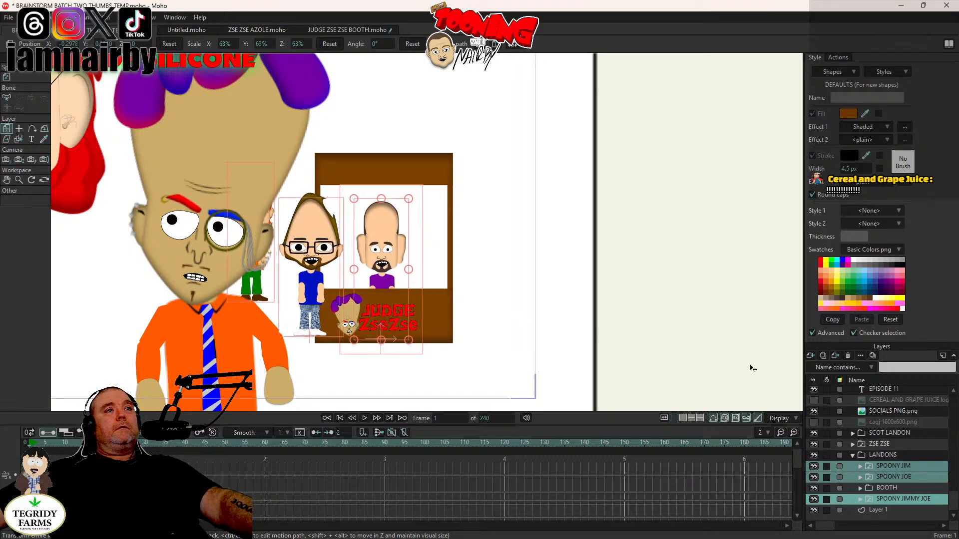
Step: Move SPOONY JIM clear of the booth on its left side and hide the ZSE ZSE layer
click(913, 467)
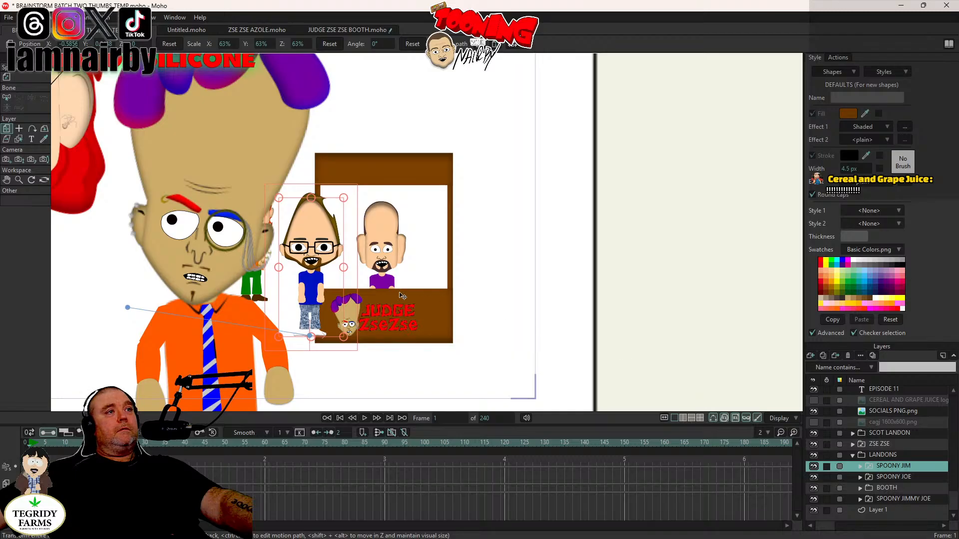
mouse_move(443, 299)
mouse_down()
mouse_move(422, 304)
mouse_move(458, 295)
mouse_up()
click(812, 443)
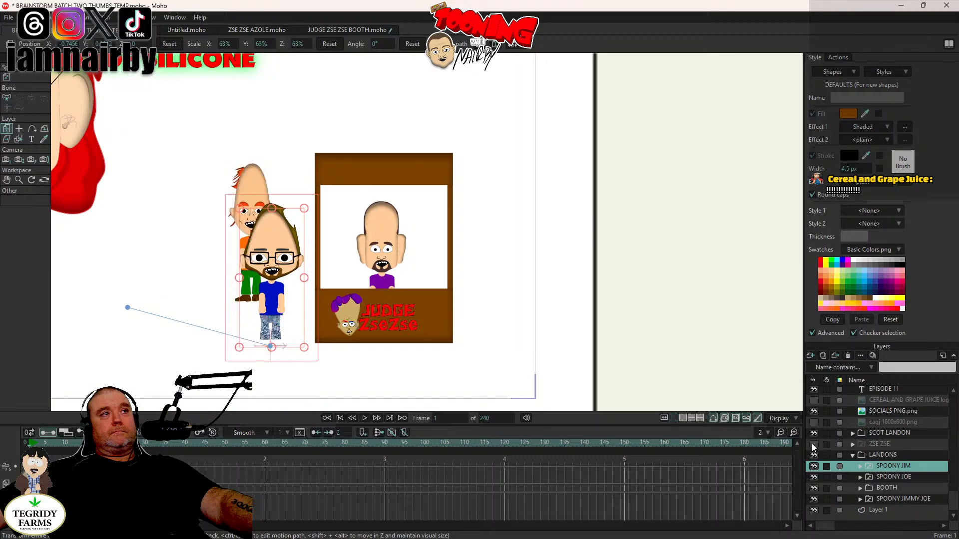
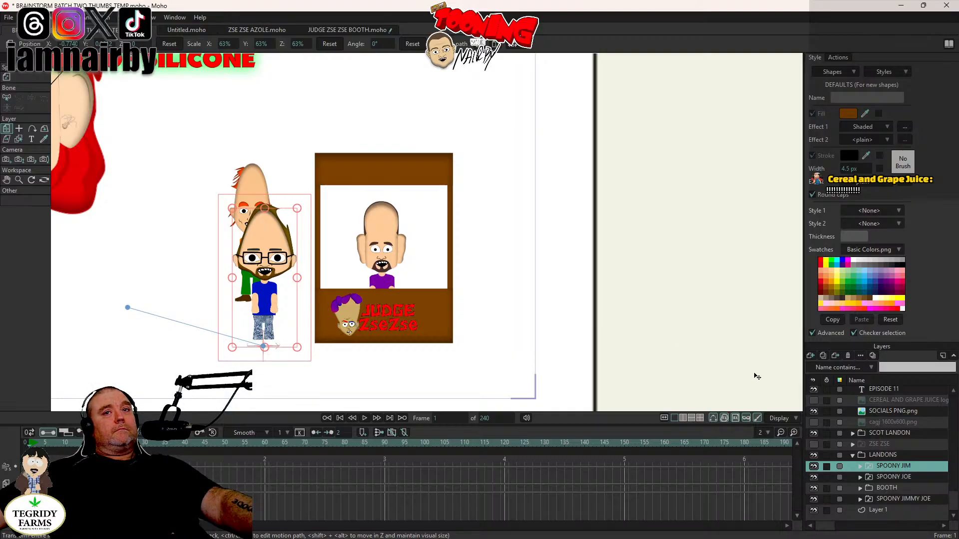
Step: Switch SPOONY JIM to SPOONY JIM RIGHT and SPOONY JOE to SPOONY JOE RIGHT
right_click(862, 467)
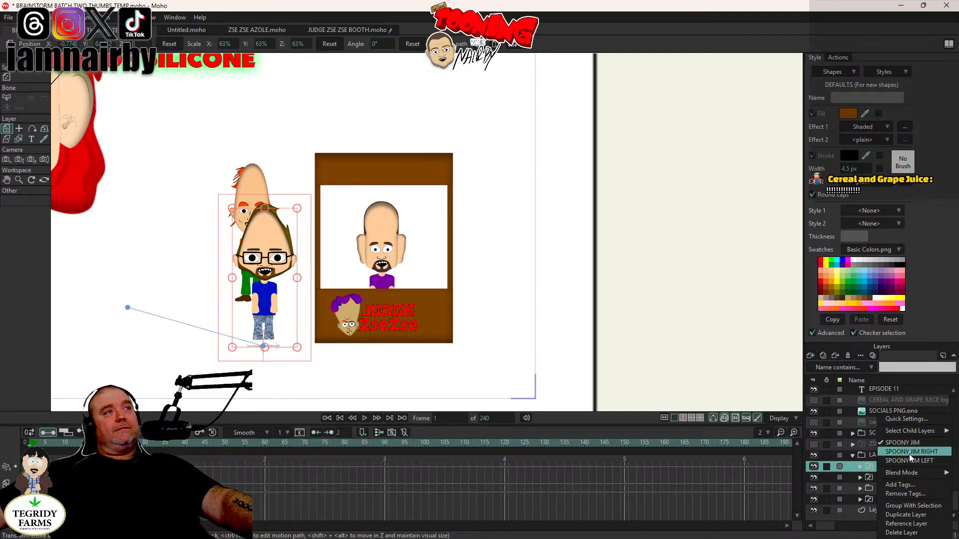
click(909, 454)
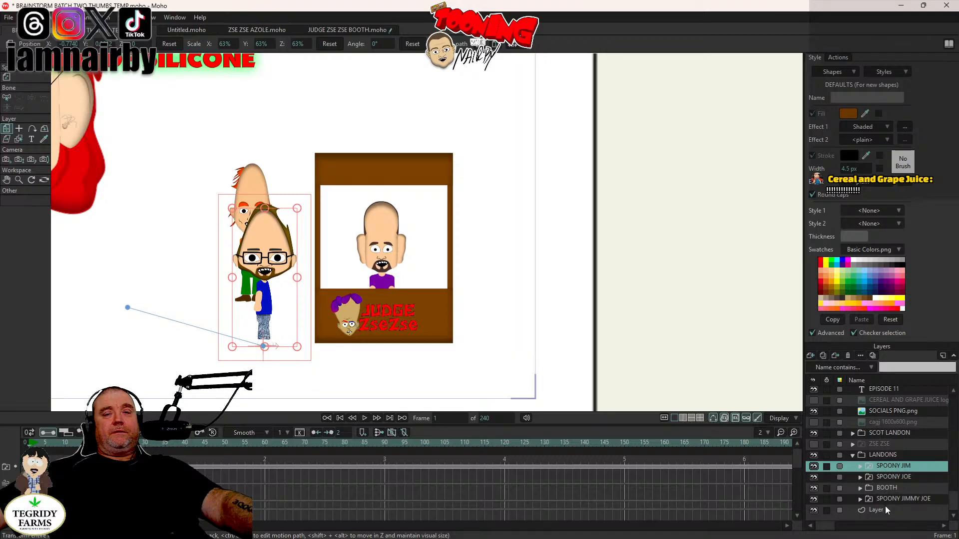
right_click(898, 477)
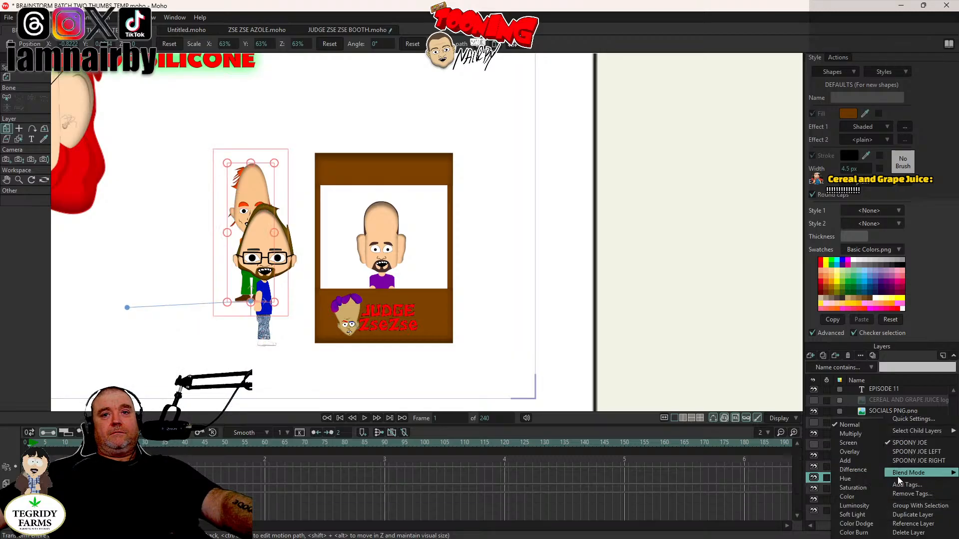
click(926, 459)
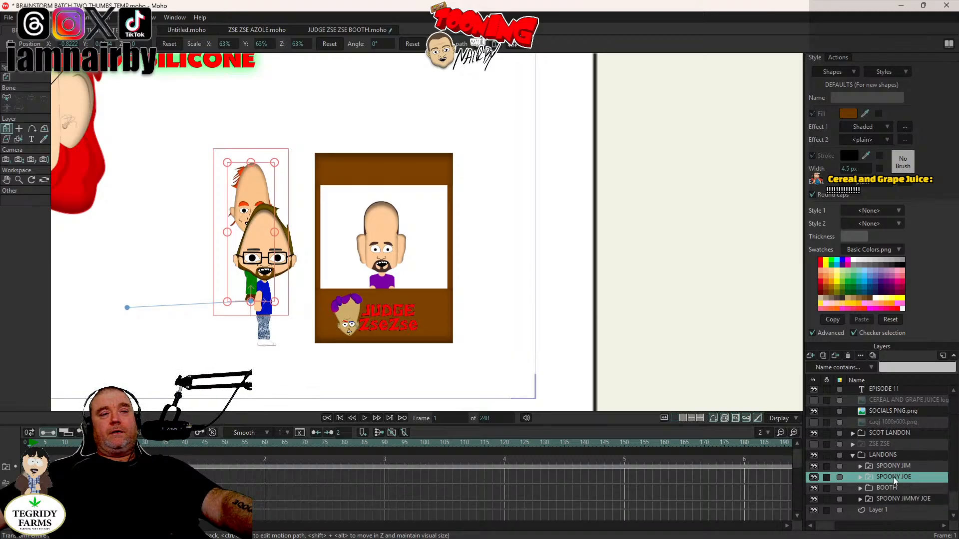
Step: Lay SPOONY JOE flat in front of the booth at about -90.1° and swing both his arms out so they hang downward
drag(284, 189, 543, 323)
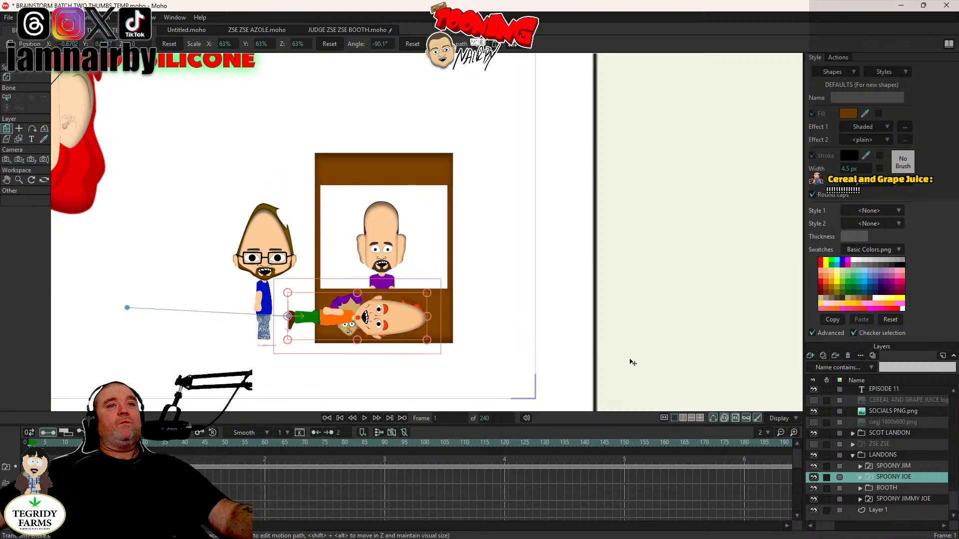
click(859, 477)
scroll(892, 490, down, 2)
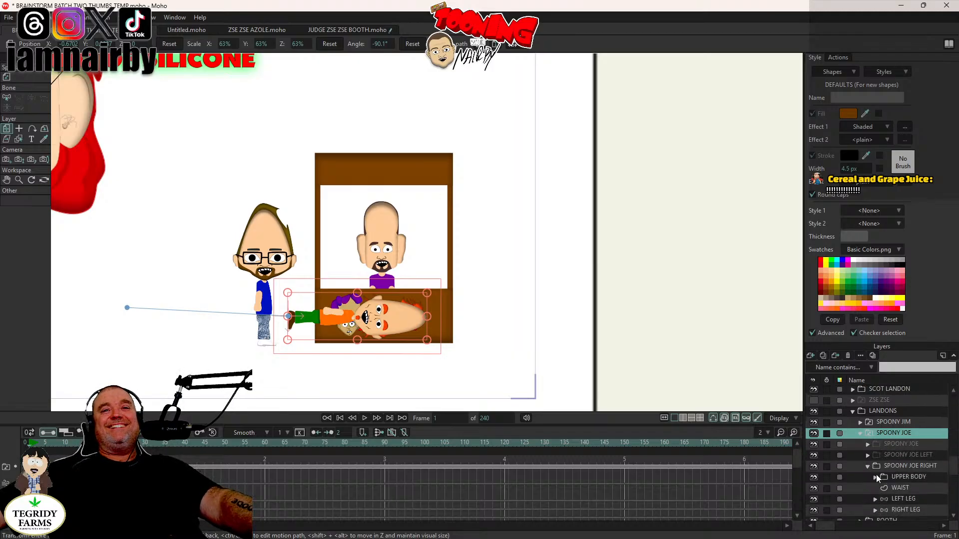
click(875, 477)
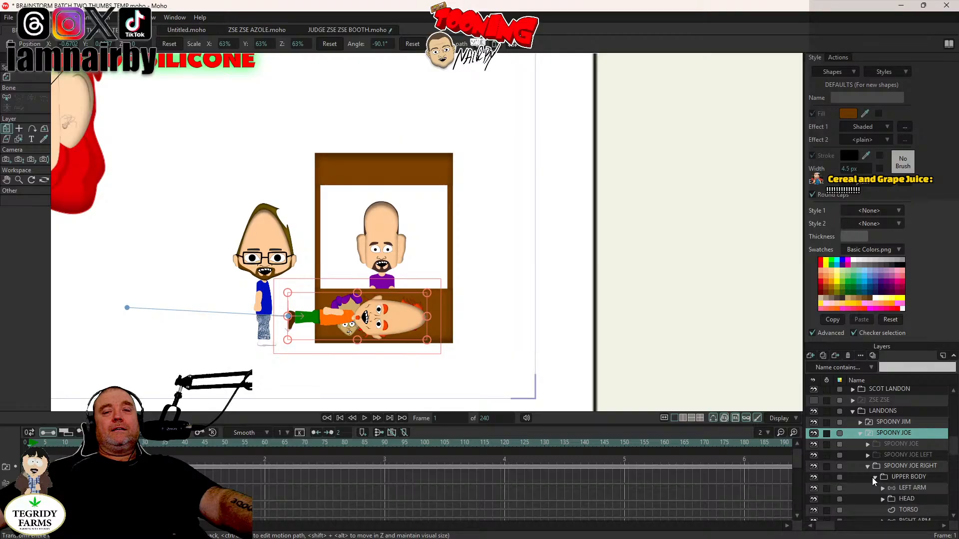
scroll(872, 472, down, 2)
click(910, 444)
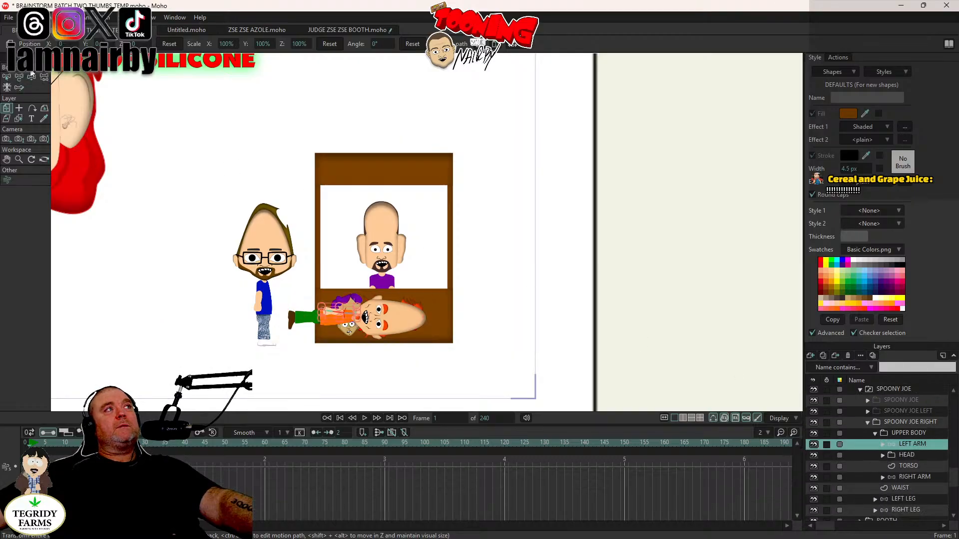
drag(357, 316, 353, 368)
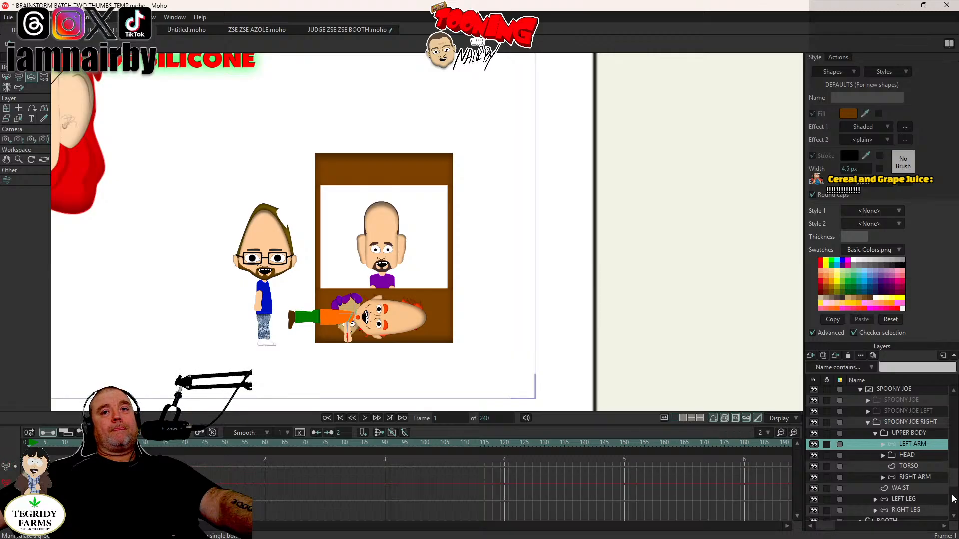
click(914, 477)
drag(333, 326, 334, 368)
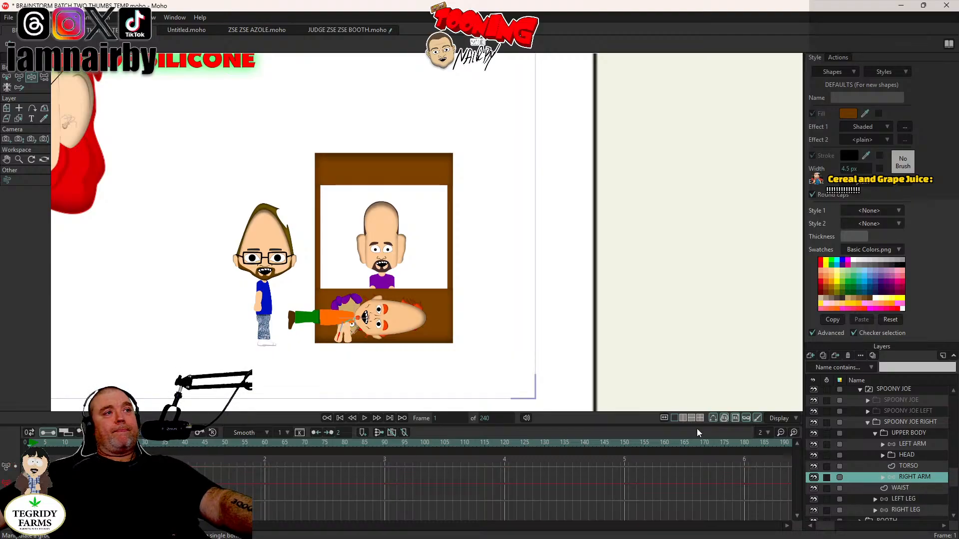
Step: Bend SPOONY JOE's left and right legs at the knees so both feet kick up behind him
click(903, 499)
scroll(443, 380, up, 6)
drag(345, 325, 571, 436)
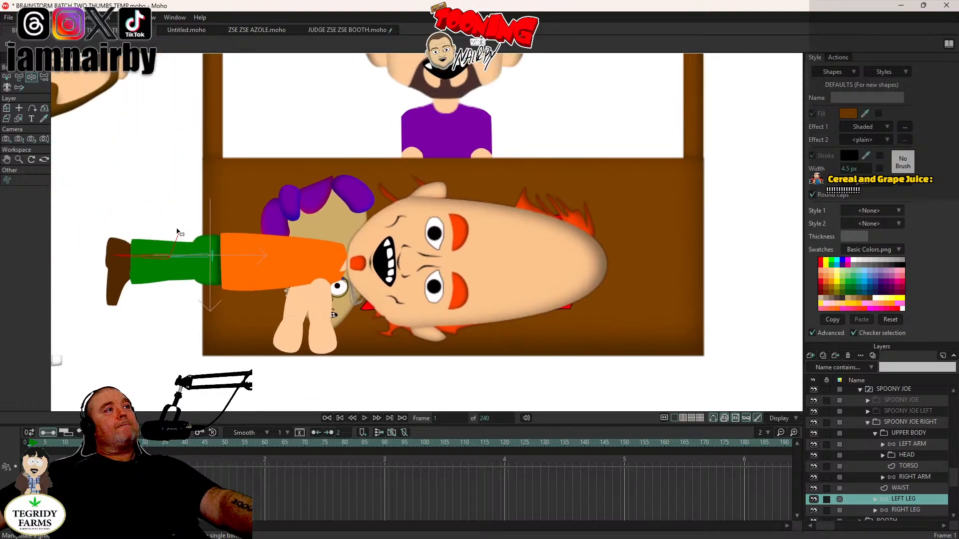
drag(178, 232, 168, 220)
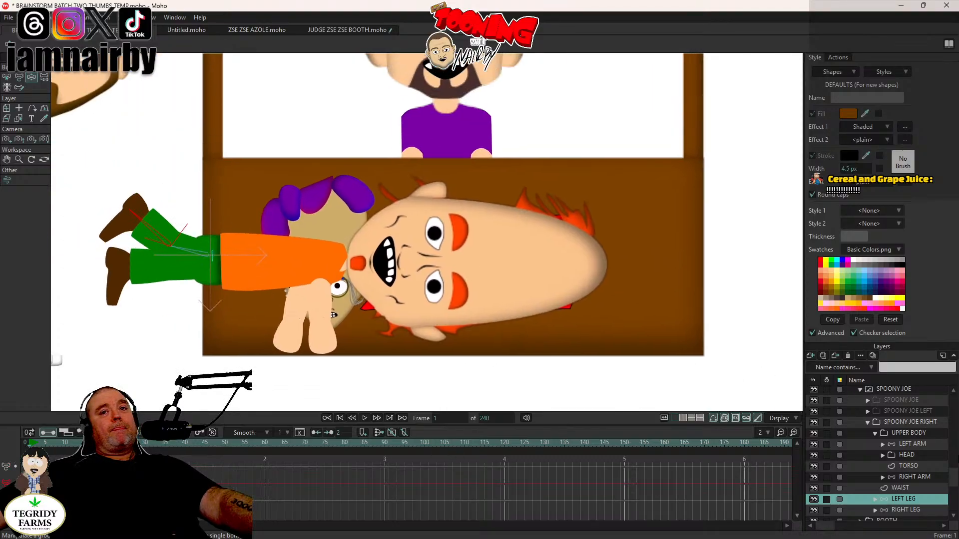
scroll(912, 493, down, 1)
click(910, 479)
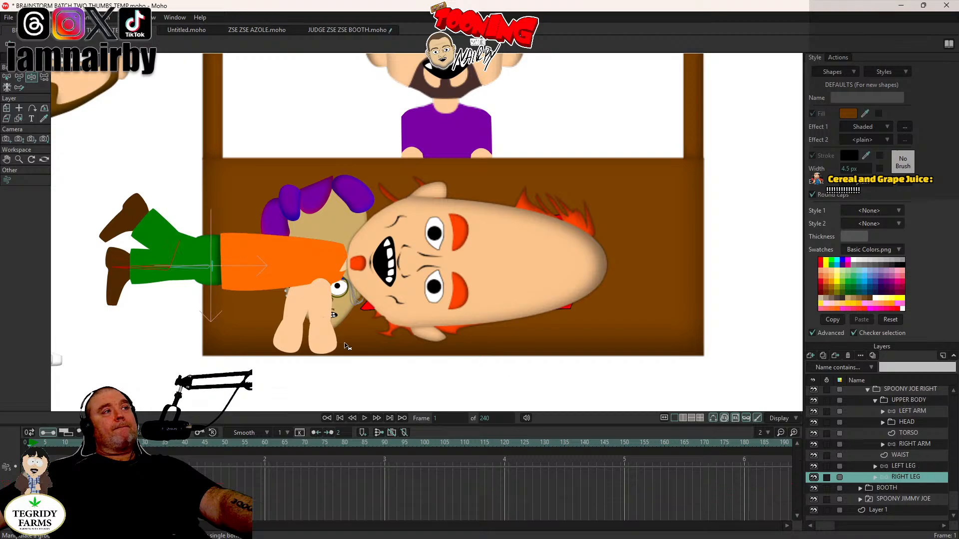
drag(145, 268, 137, 155)
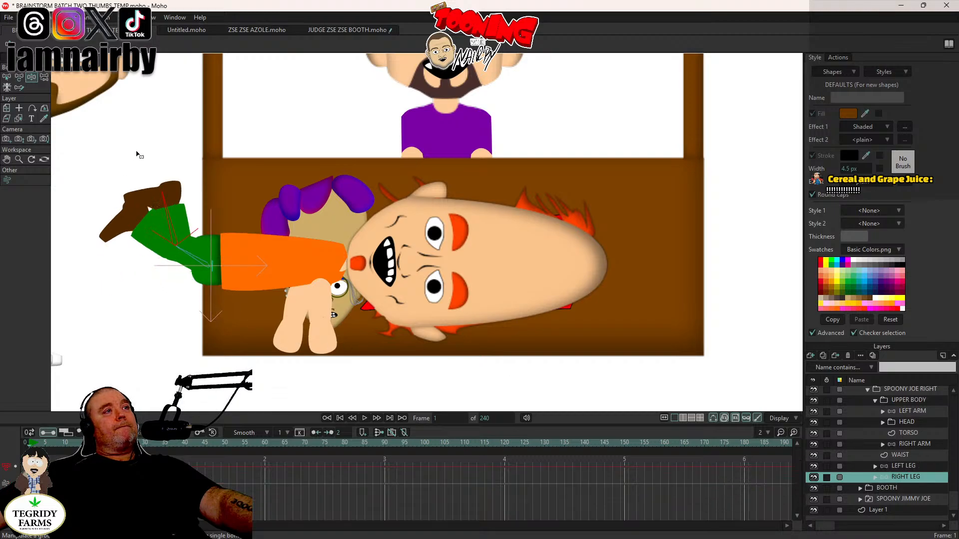
Step: Rotate SPOONY JOE's UPPER BODY group to about 9.2° and his whole layer to about -104.9°
click(921, 401)
drag(647, 358, 628, 288)
scroll(530, 283, down, 3)
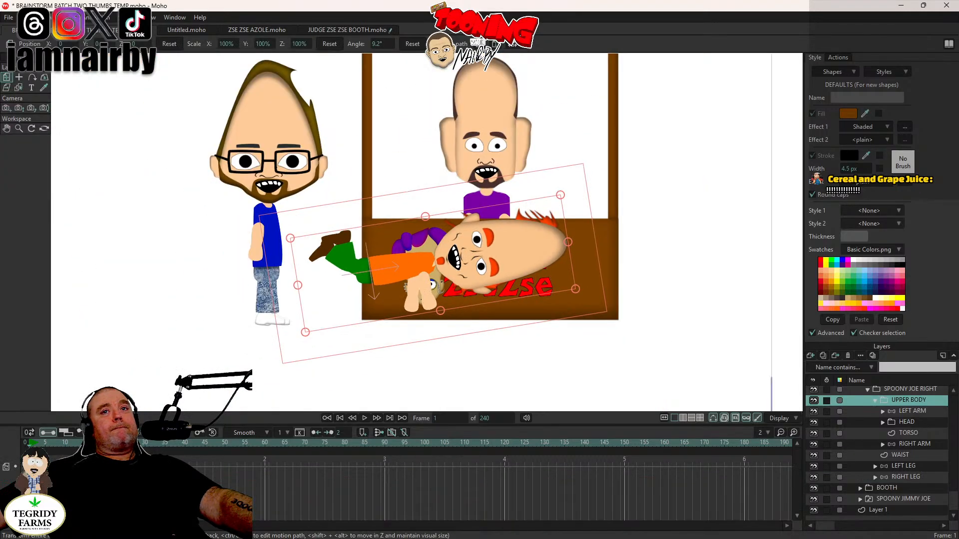
scroll(905, 386, up, 3)
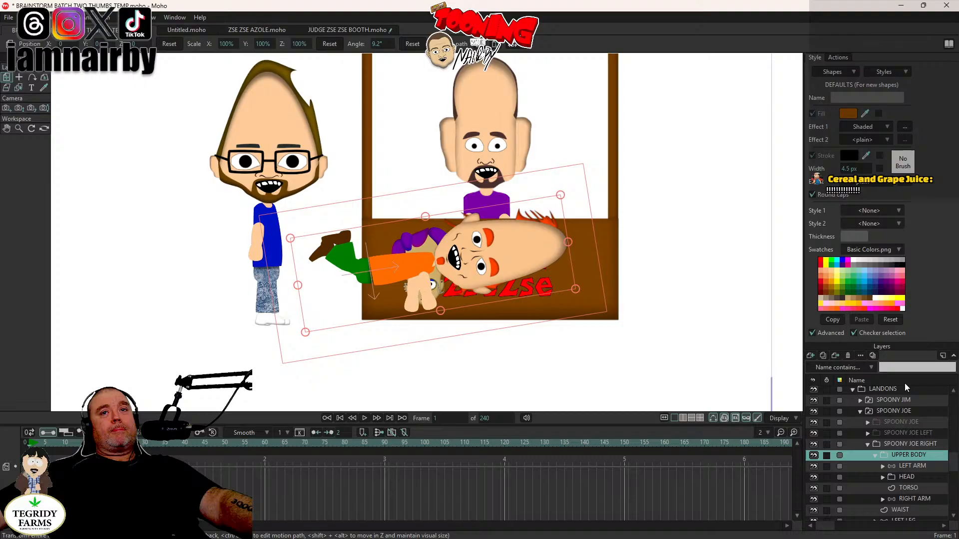
click(900, 411)
drag(596, 295, 580, 367)
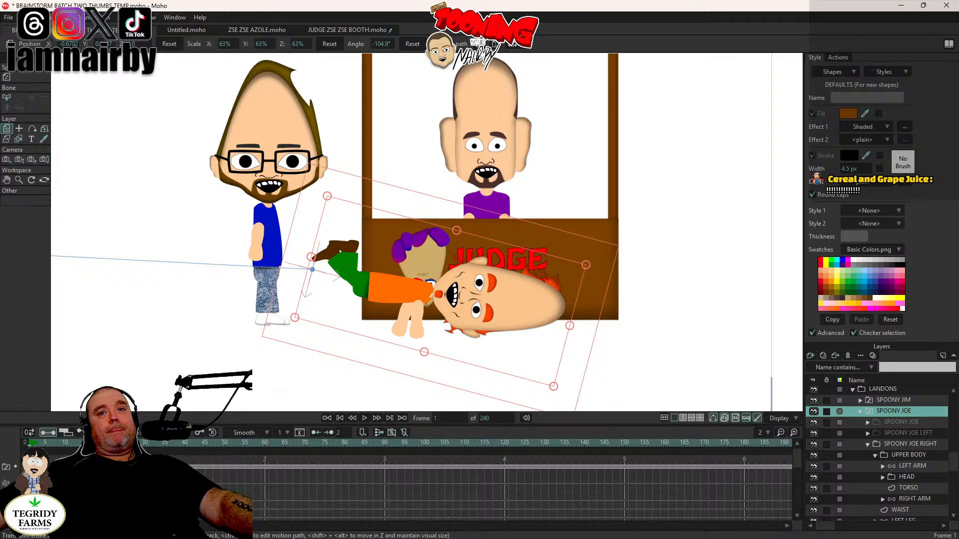
Step: Tilt SPOONY JOE's HEAD group to about 24.9° and scale his MOUTHS group down to about 40.5%
click(915, 477)
drag(576, 342, 562, 291)
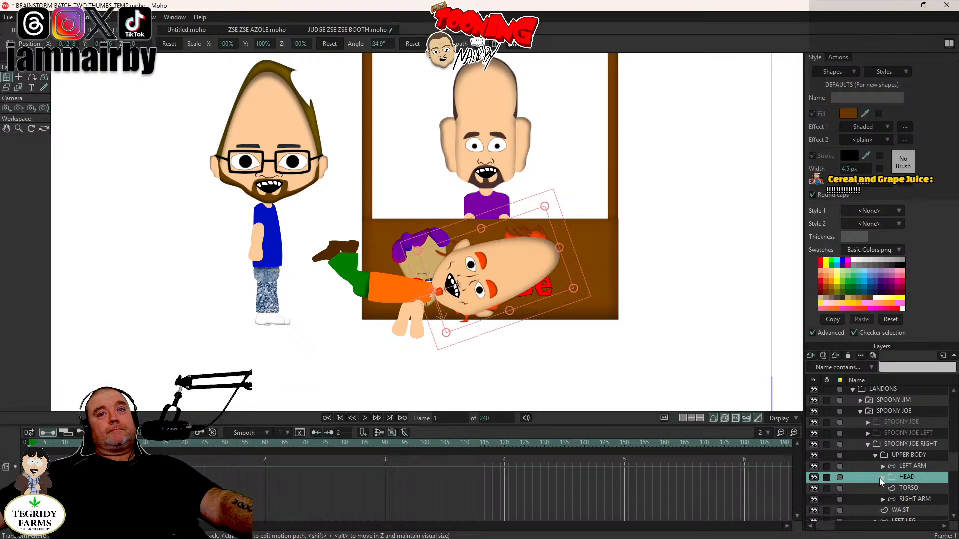
click(881, 478)
scroll(906, 492, down, 3)
click(918, 454)
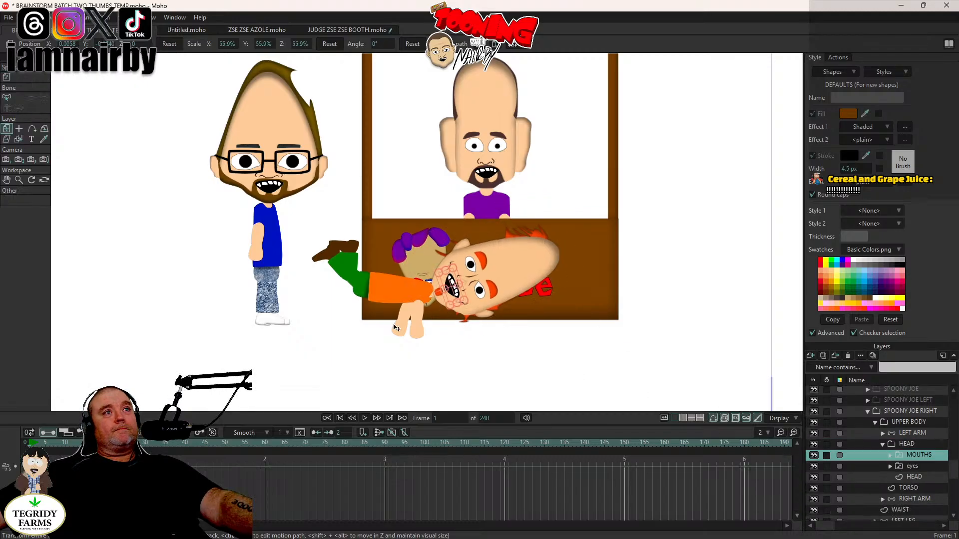
scroll(395, 328, up, 3)
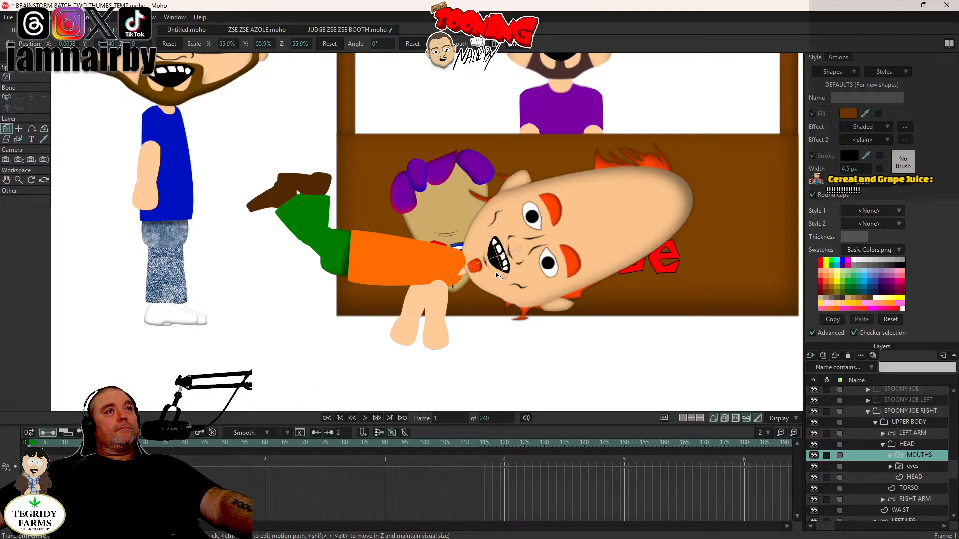
drag(496, 272, 497, 269)
scroll(786, 376, down, 2)
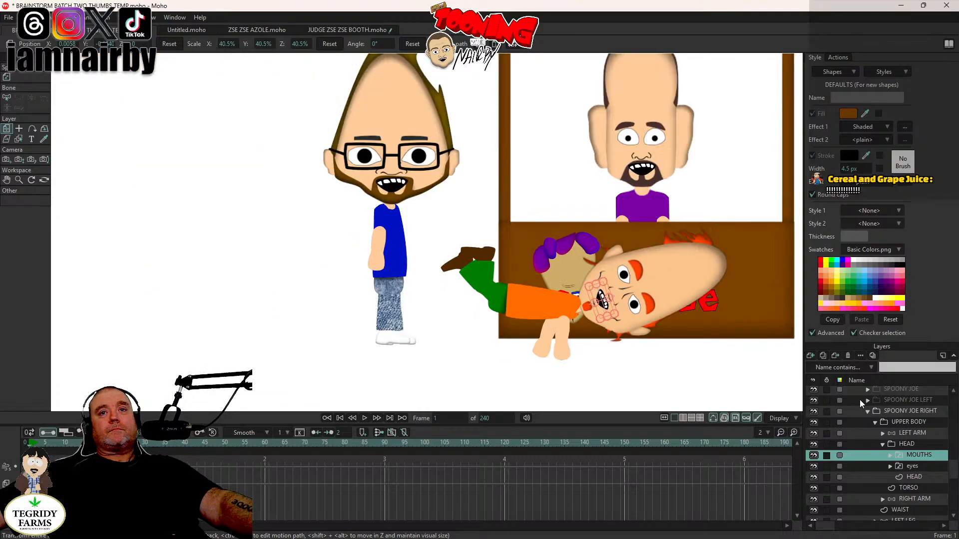
scroll(873, 431, up, 2)
click(861, 433)
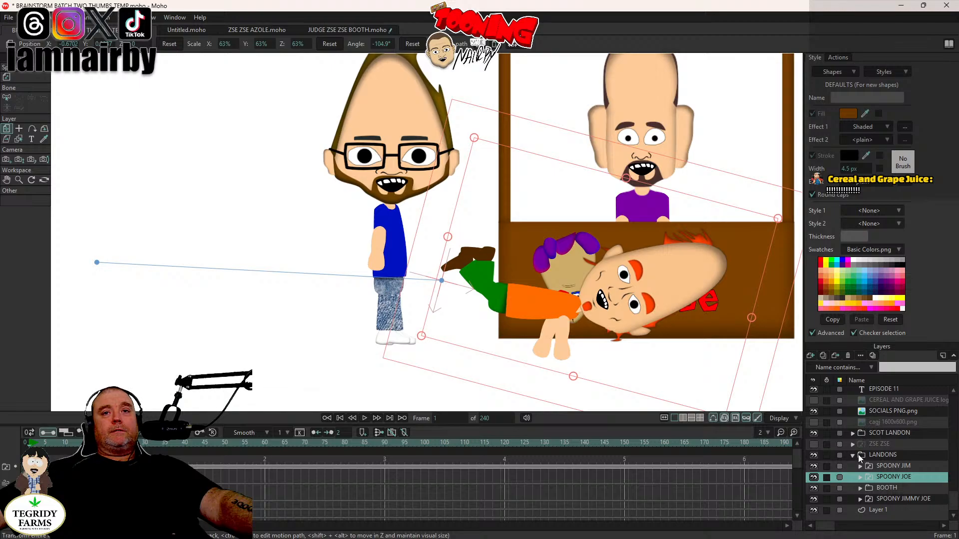
Step: Swing both arms of SPOONY JIM RIGHT forward with their bones so they reach out toward SPOONY JOE
click(860, 467)
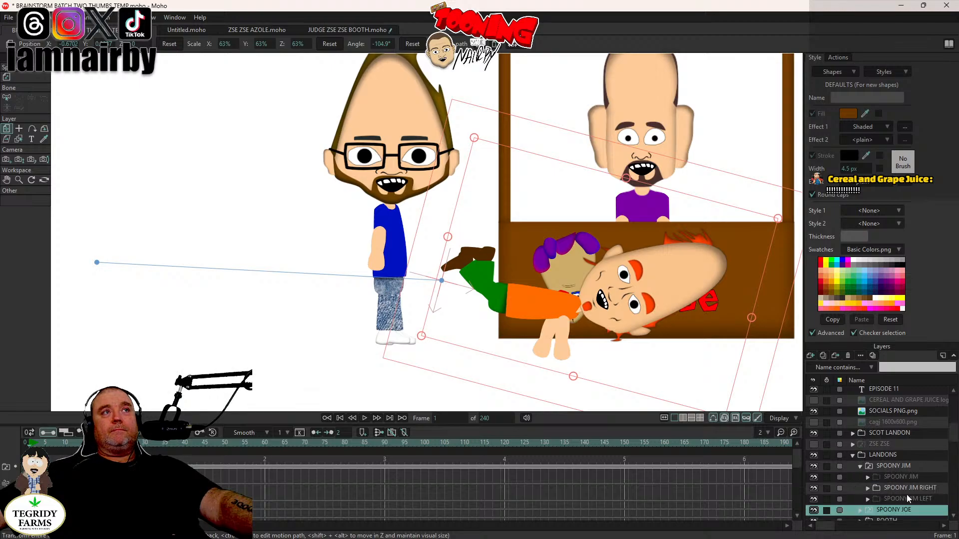
scroll(907, 495, down, 1)
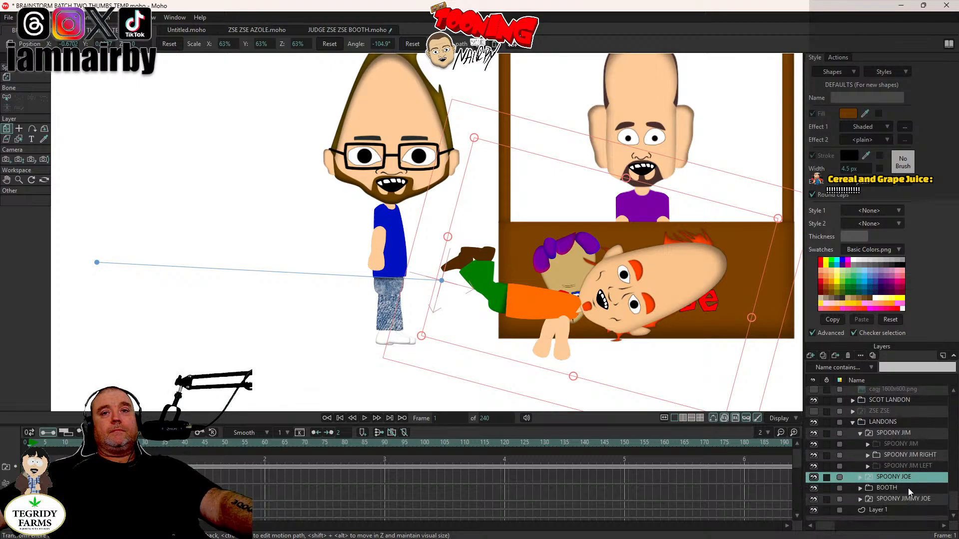
click(868, 455)
click(876, 467)
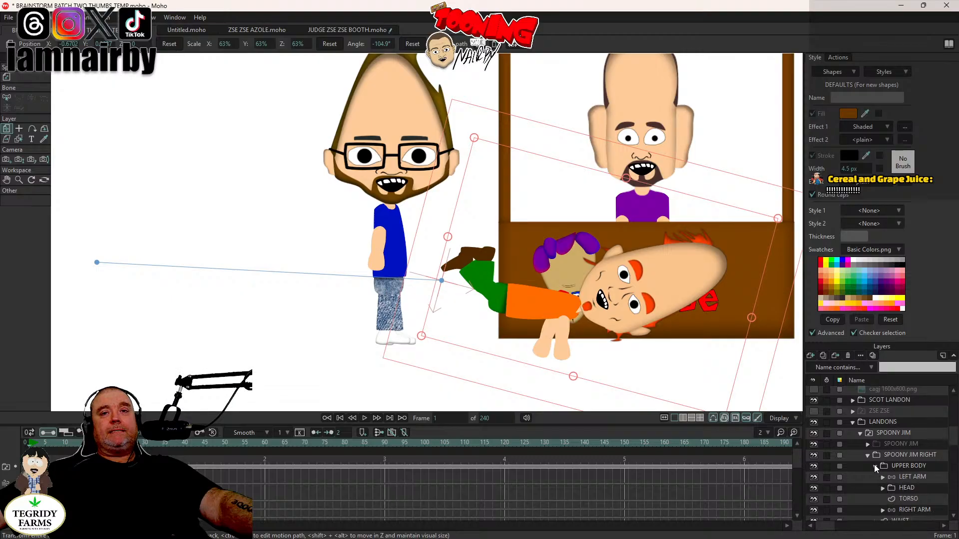
scroll(894, 474, down, 1)
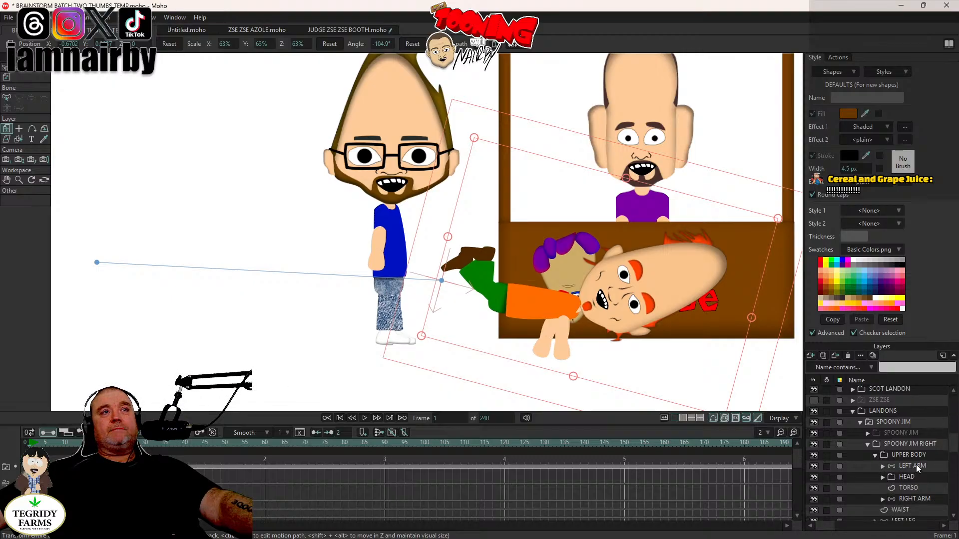
click(917, 466)
click(31, 77)
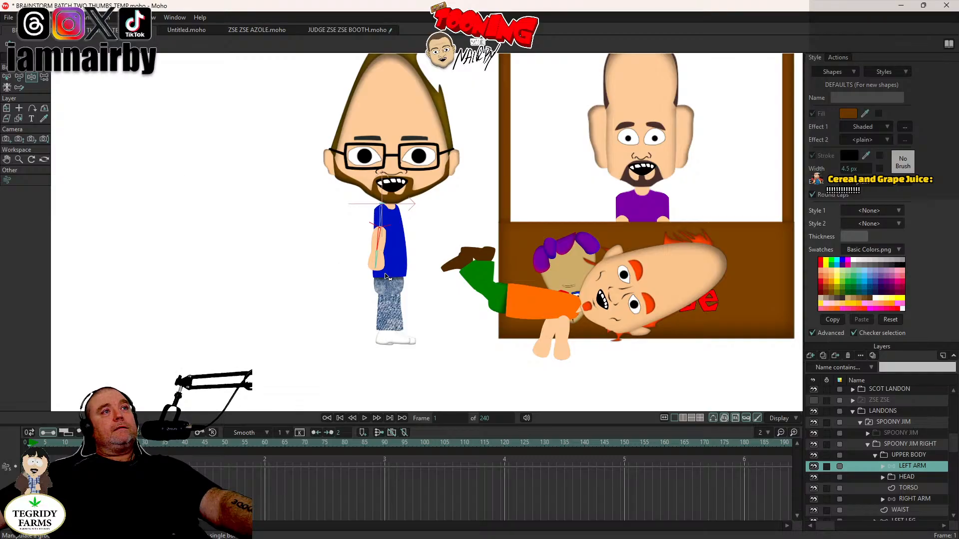
drag(380, 259, 432, 237)
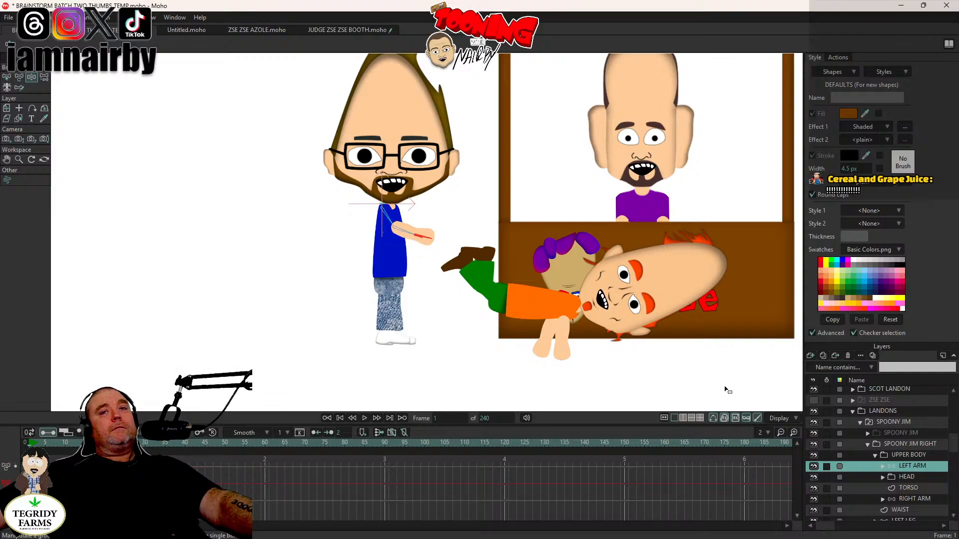
click(914, 499)
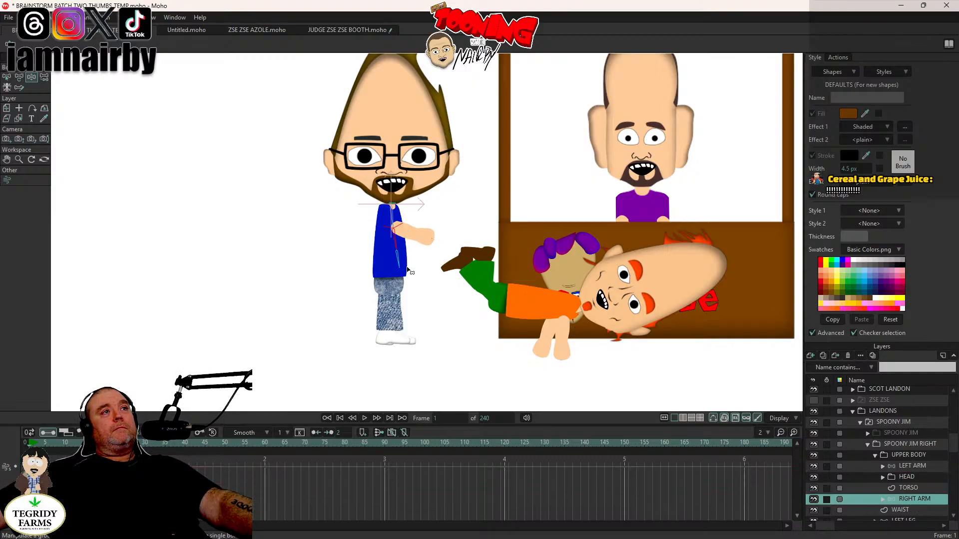
drag(410, 270, 459, 237)
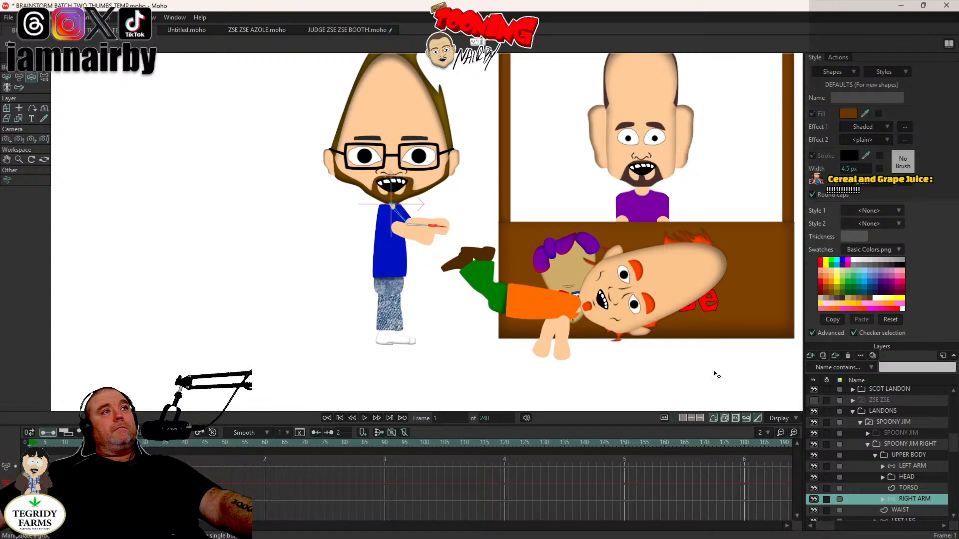
Step: Tilt SPOONY JIM's HEAD group to about 5.2° and scale his MOUTHS group down to about 48.2%
click(919, 478)
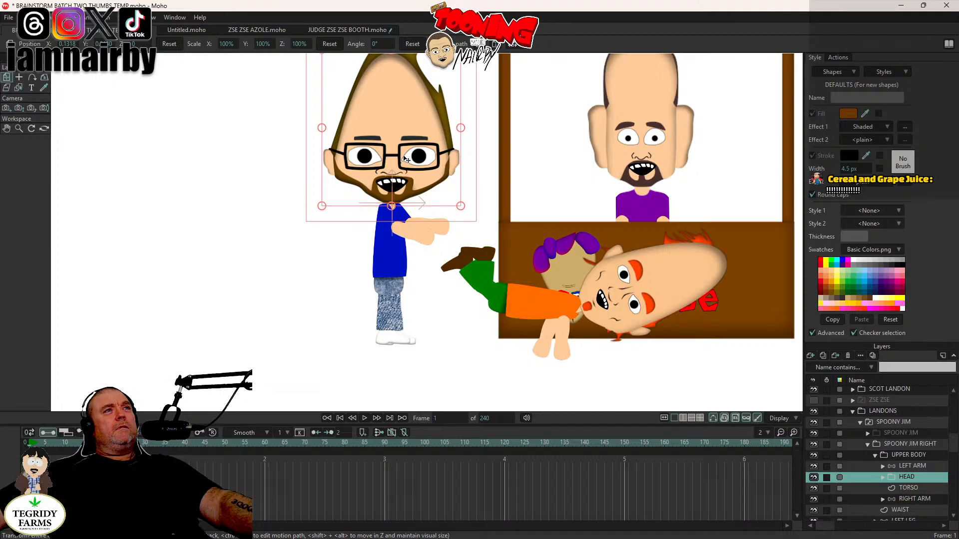
drag(406, 159, 463, 155)
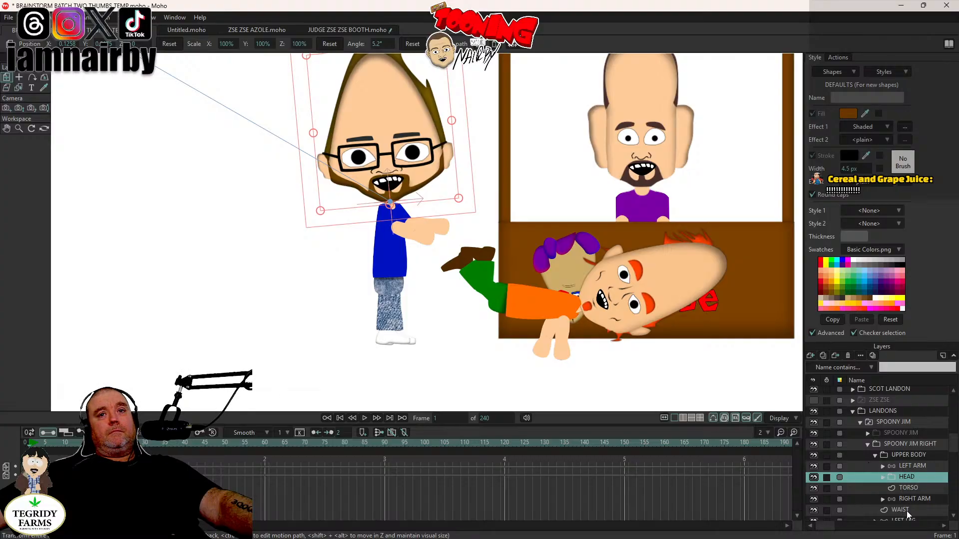
click(883, 477)
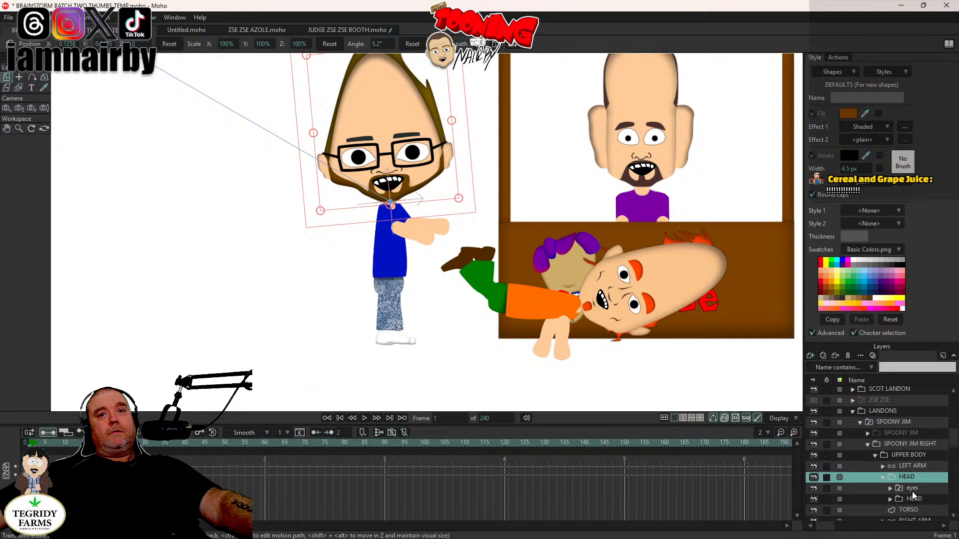
click(890, 499)
scroll(879, 448, down, 2)
click(927, 465)
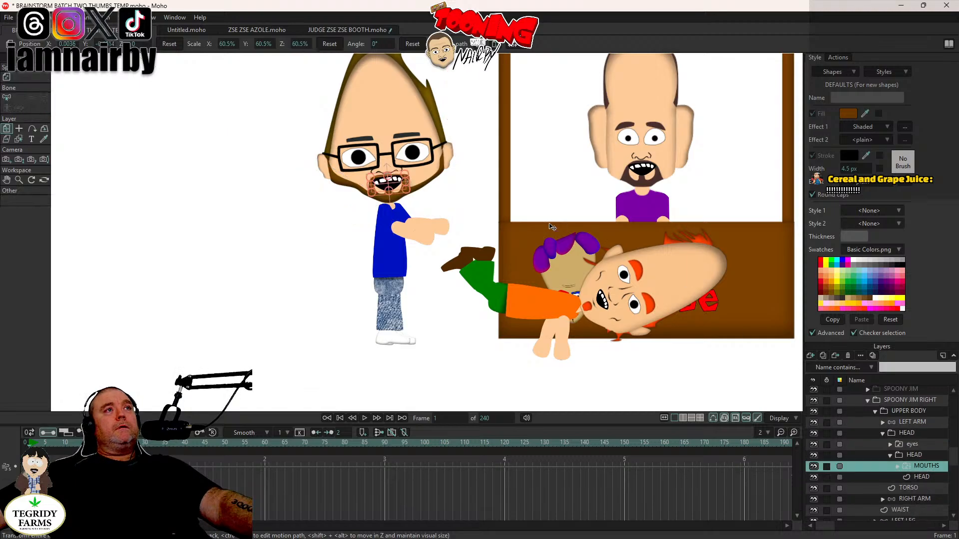
scroll(414, 197, up, 3)
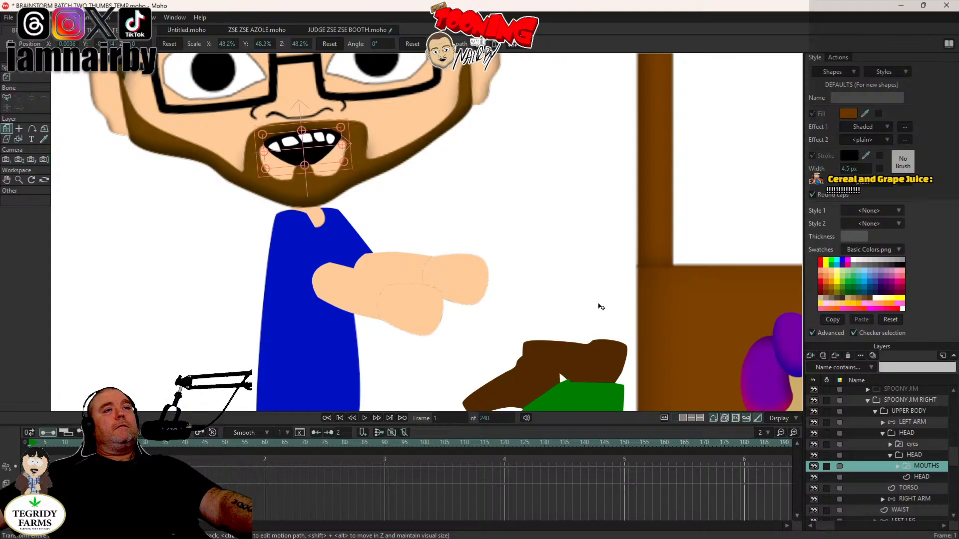
Step: Rotate SPOONY JIM's UPPER BODY group to about 5.5° and spread his left and right legs apart into a stride
scroll(585, 294, down, 5)
drag(583, 291, 558, 263)
click(910, 411)
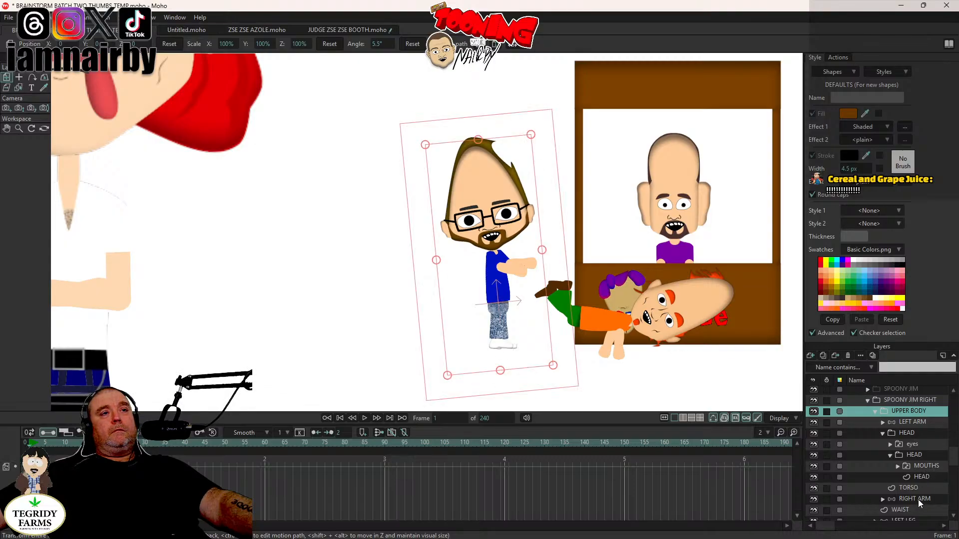
scroll(917, 503, down, 3)
click(909, 467)
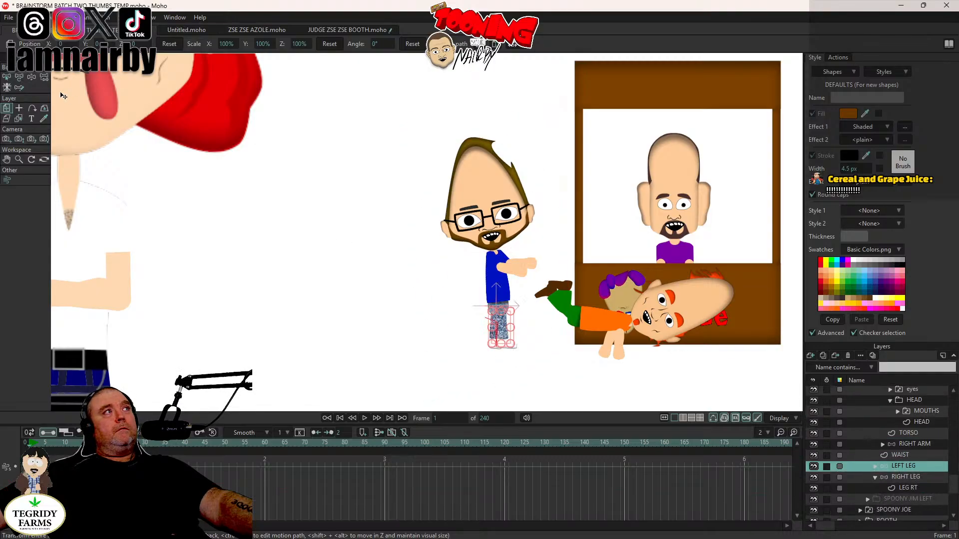
click(34, 79)
scroll(447, 259, up, 3)
mouse_move(539, 400)
mouse_down()
mouse_move(526, 413)
mouse_move(555, 409)
mouse_up()
click(900, 476)
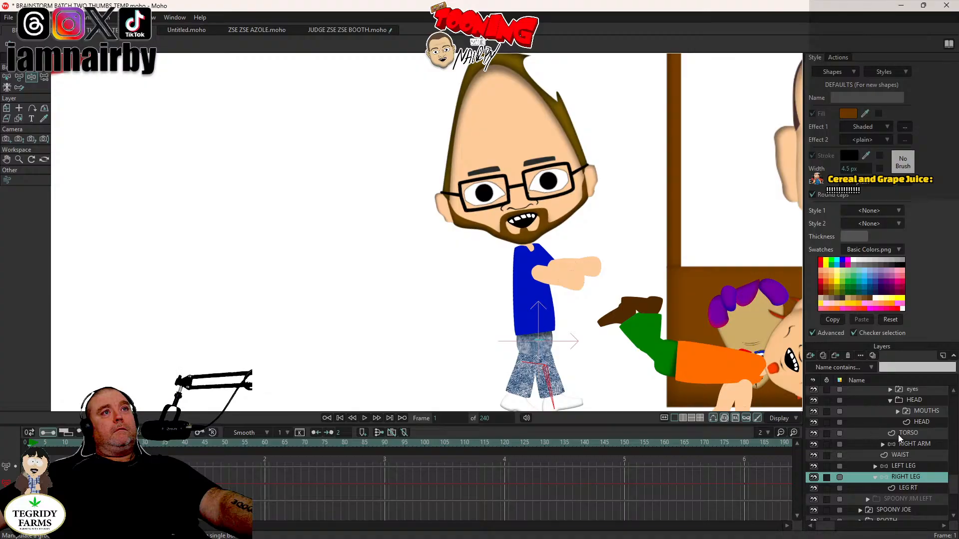
Step: Move the whole SPOONY JIM layer toward the booth so he stands at SPOONY JOE's raised feet, at about X -0.70
scroll(883, 420, up, 2)
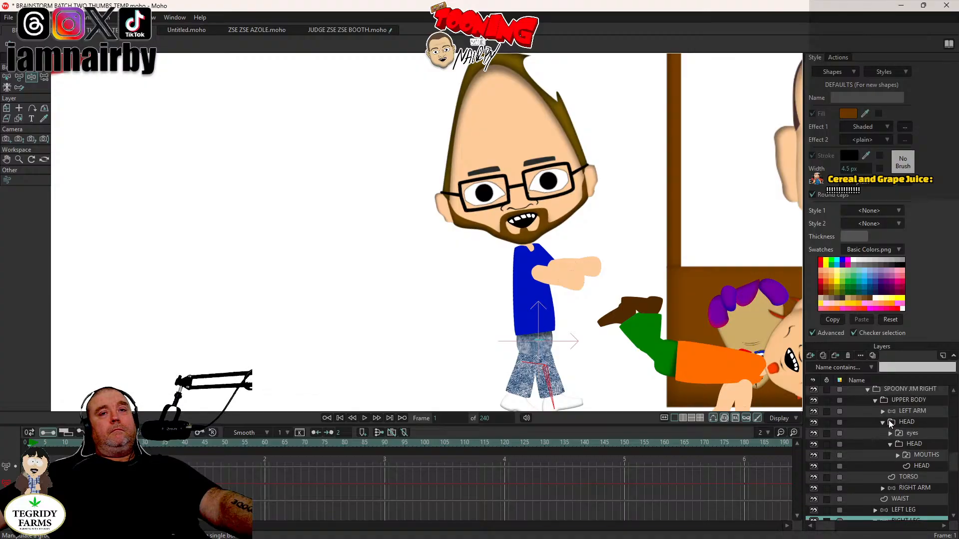
scroll(890, 423, up, 1)
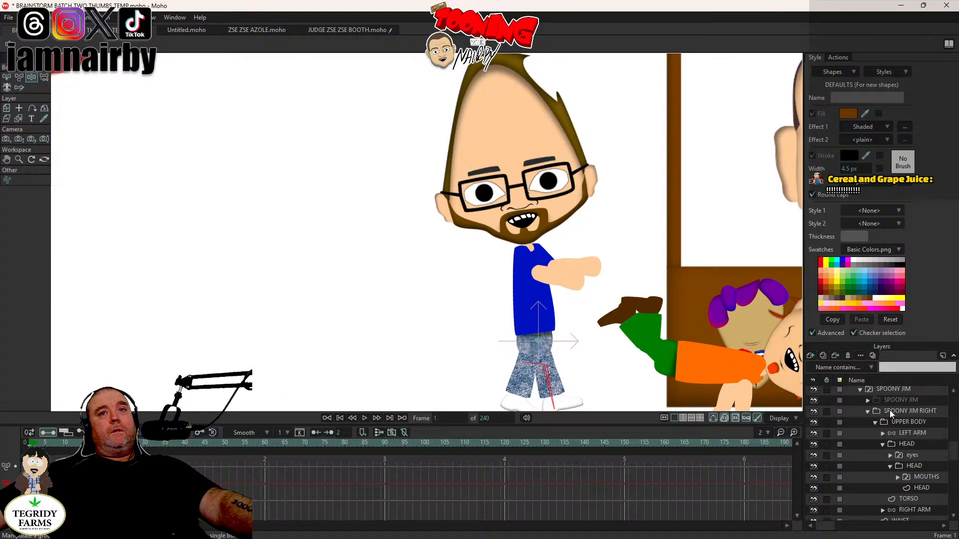
click(860, 389)
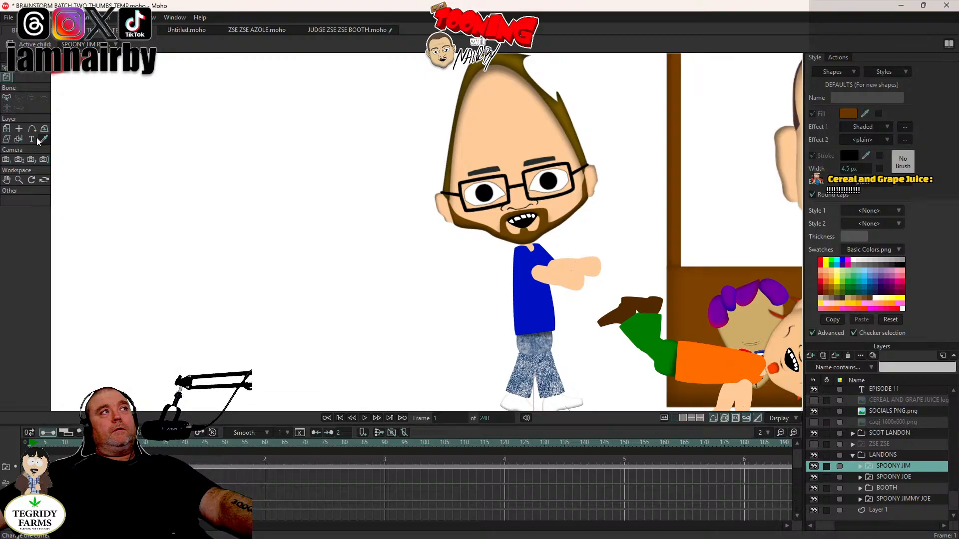
click(6, 128)
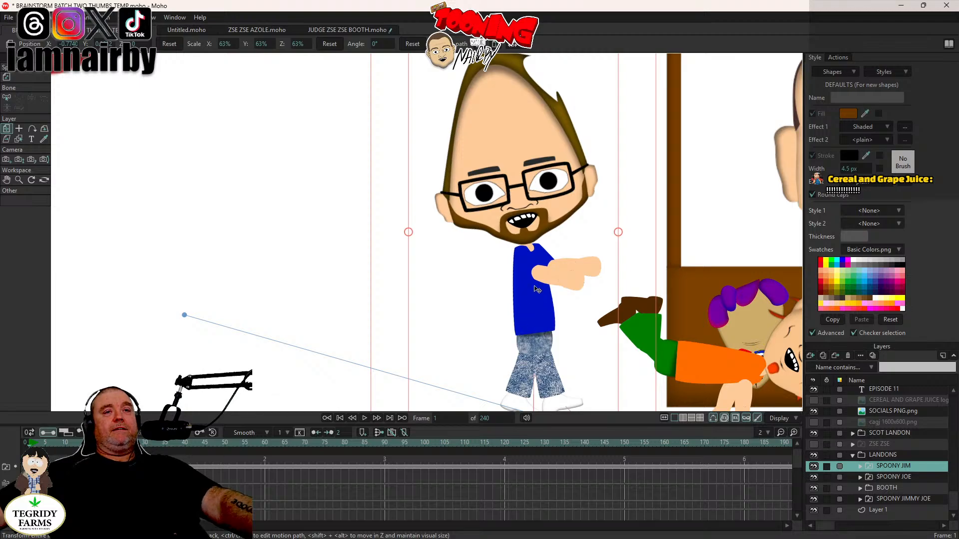
drag(514, 258, 409, 196)
scroll(423, 203, down, 1)
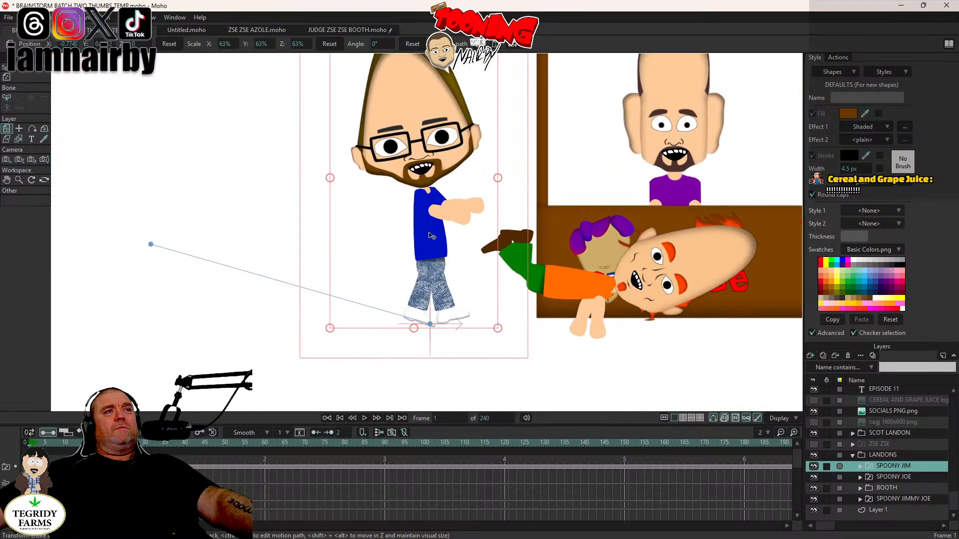
drag(437, 234, 426, 256)
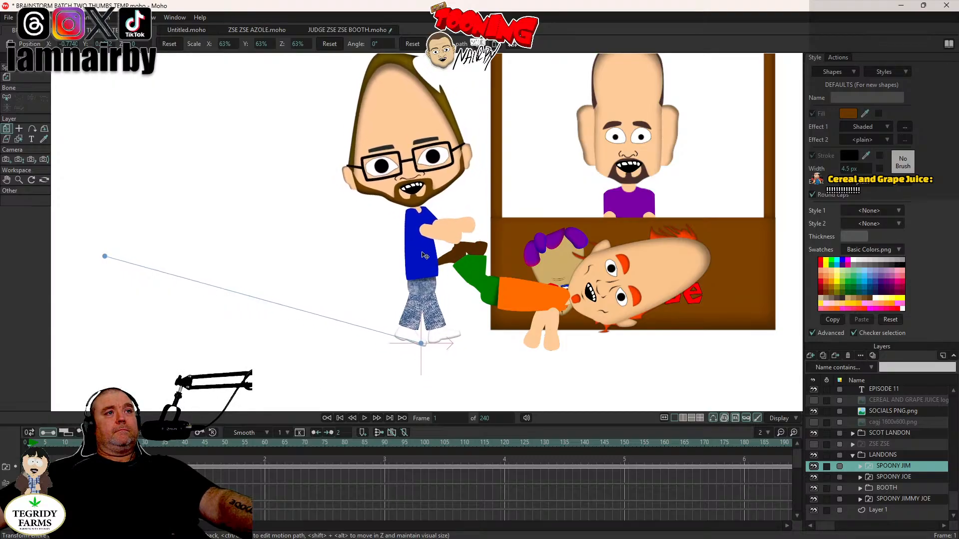
drag(424, 256, 425, 256)
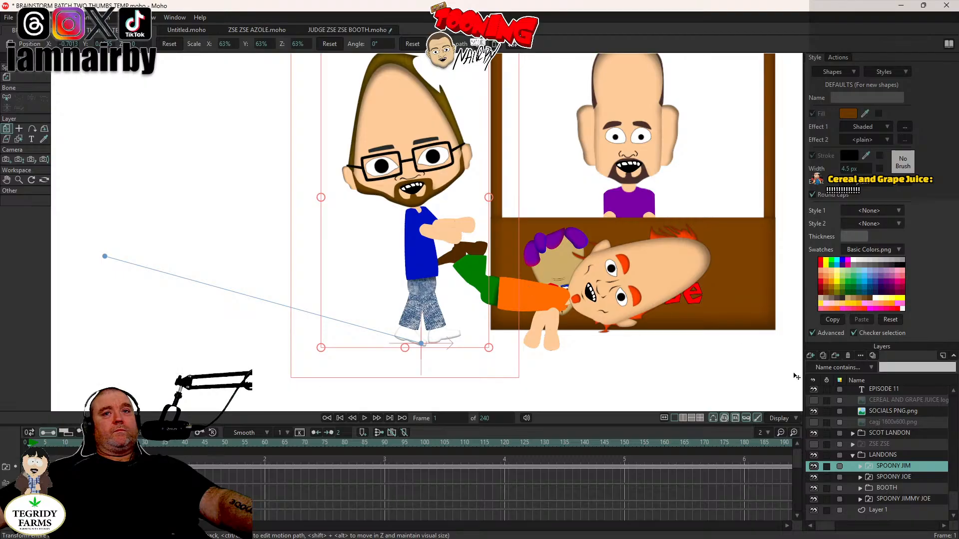
Step: Rotate SPOONY JIM's UPPER BODY group forward to about -1.1°
click(859, 466)
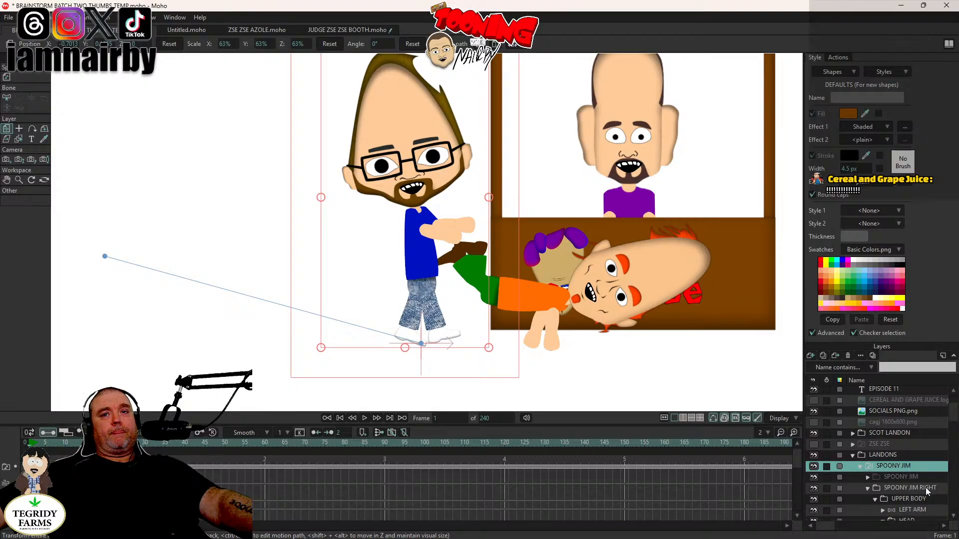
click(921, 499)
drag(502, 166, 509, 171)
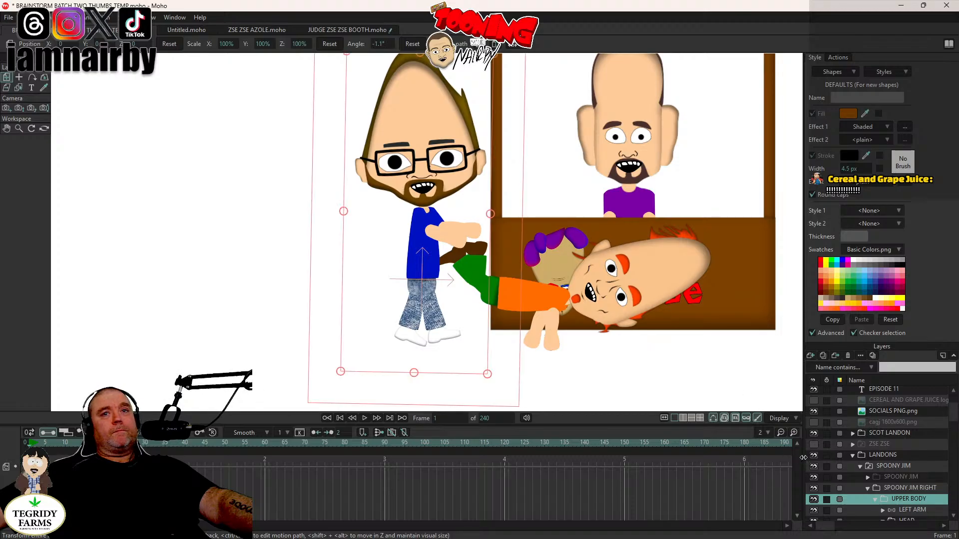
click(860, 466)
Step: Rotate SPOONY JOE's UPPER BODY group to about 25.9° and reselect his whole layer
click(896, 478)
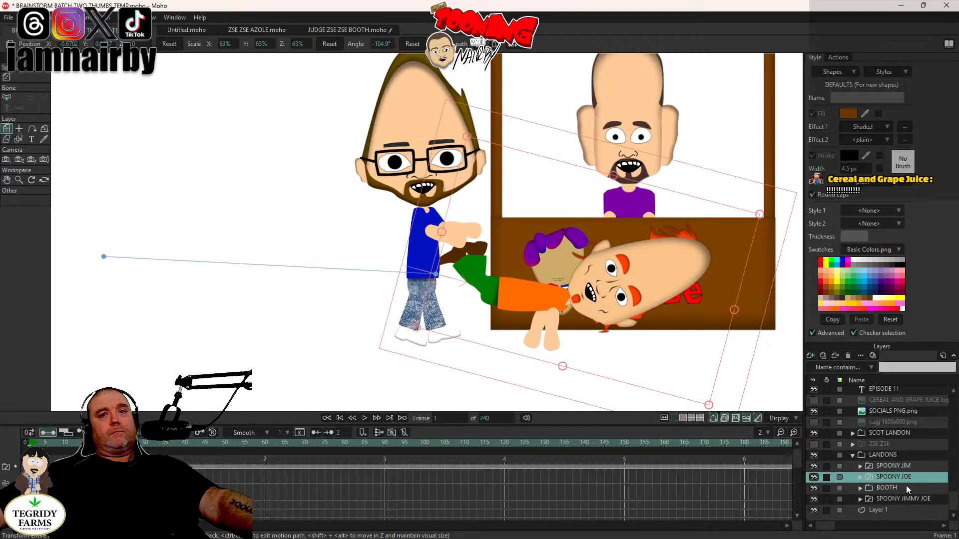
click(860, 478)
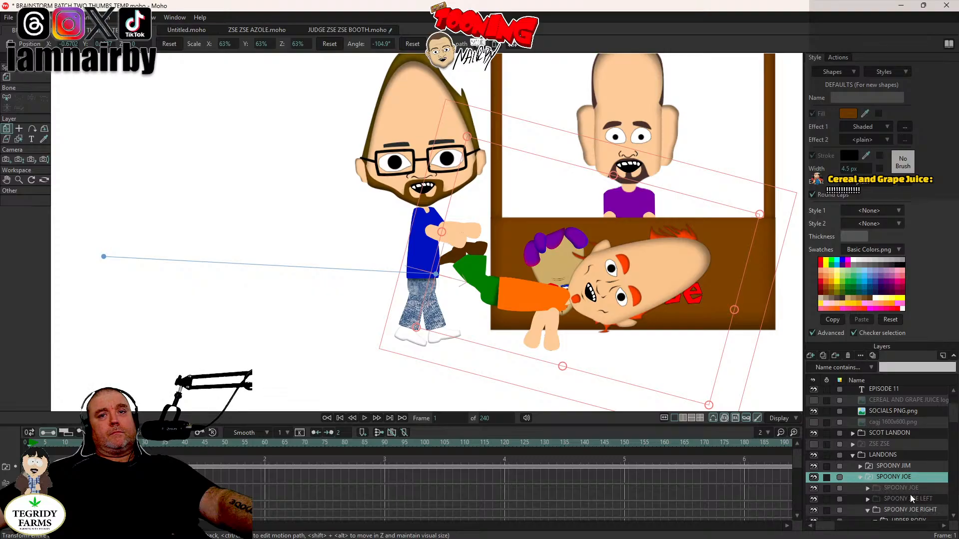
scroll(910, 494, down, 1)
click(915, 489)
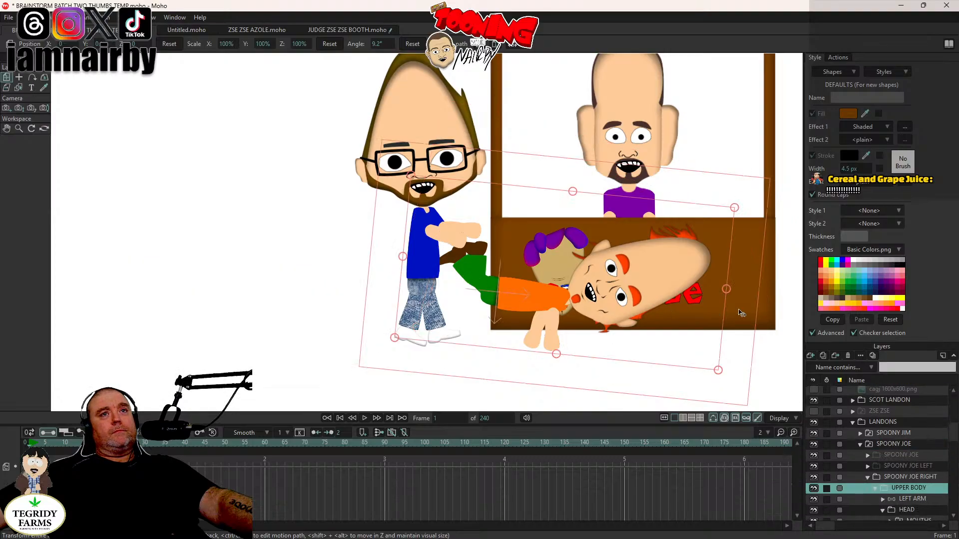
drag(741, 313, 735, 259)
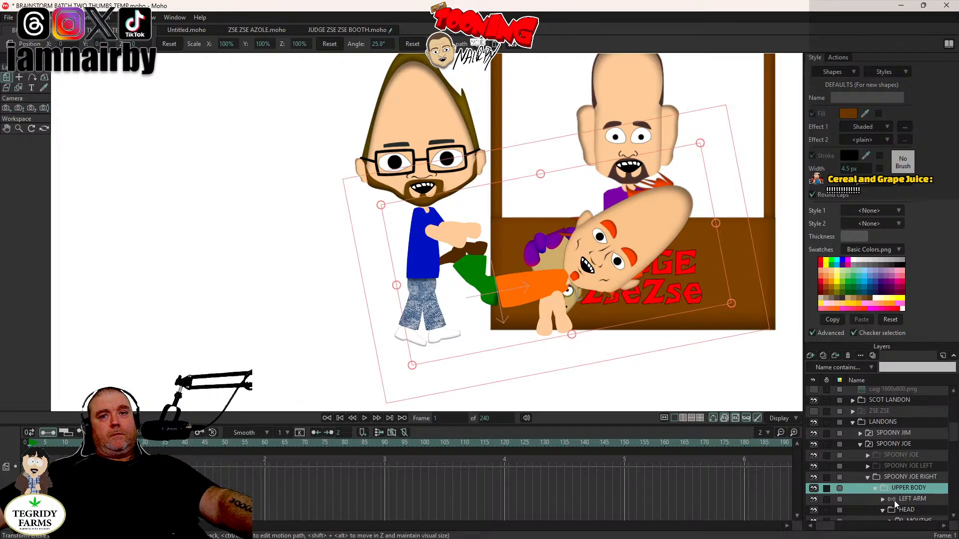
click(904, 443)
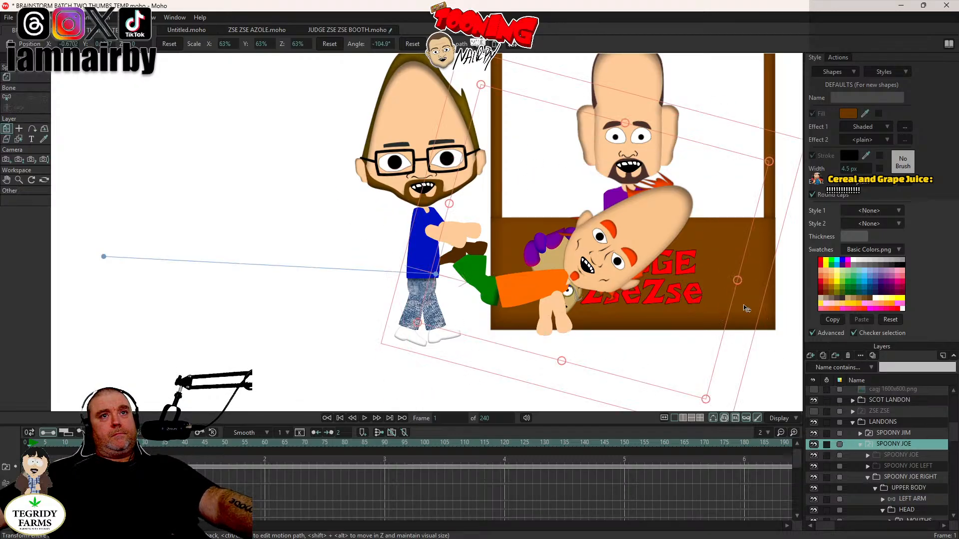
Step: Rotate the whole SPOONY JOE layer to about -116.1° and nudge him so his feet meet SPOONY JIM's hands, at about X -0.67
drag(752, 317, 747, 368)
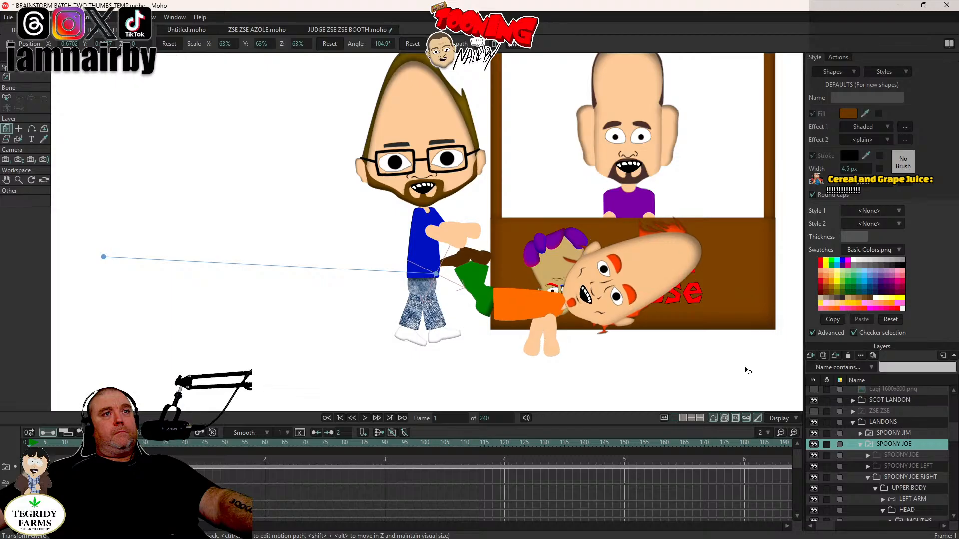
drag(620, 361, 620, 356)
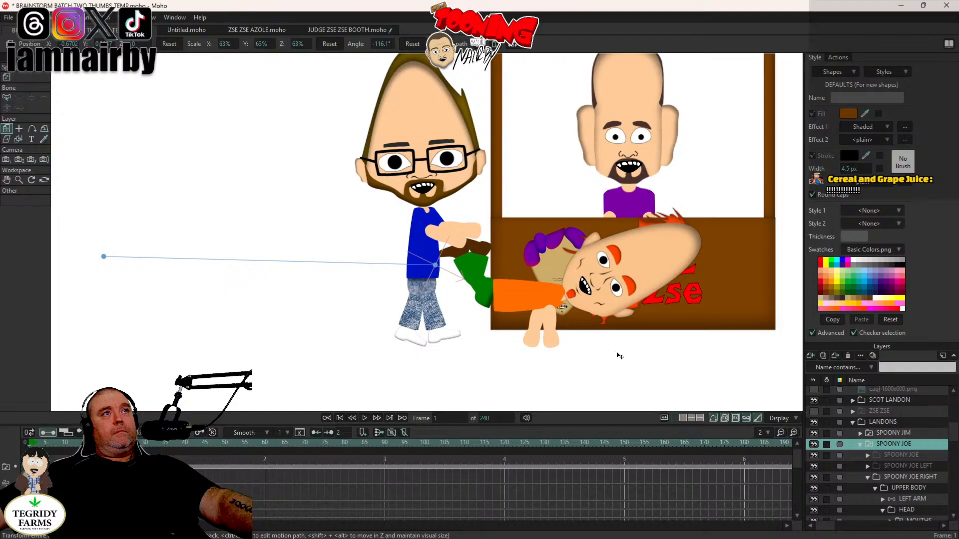
drag(620, 356, 620, 355)
scroll(622, 322, down, 5)
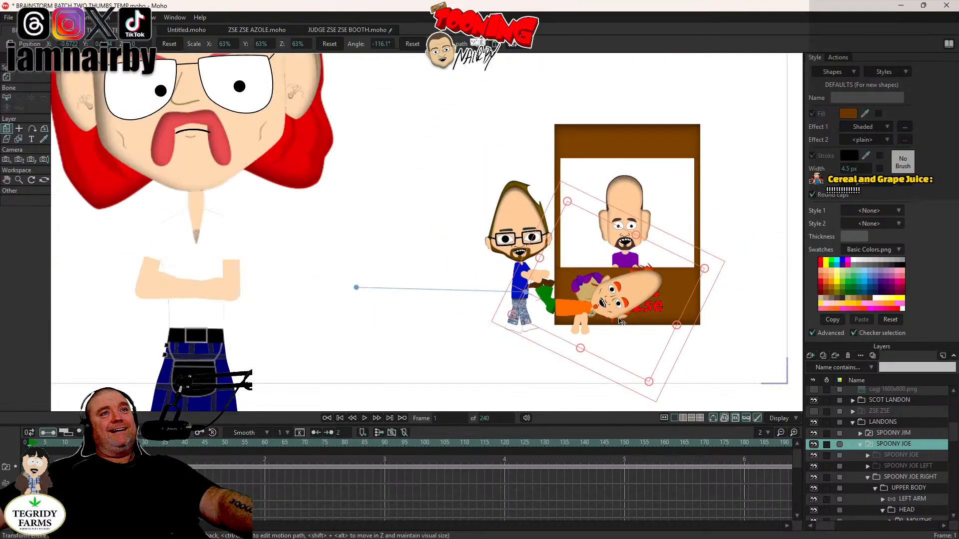
drag(552, 292, 544, 289)
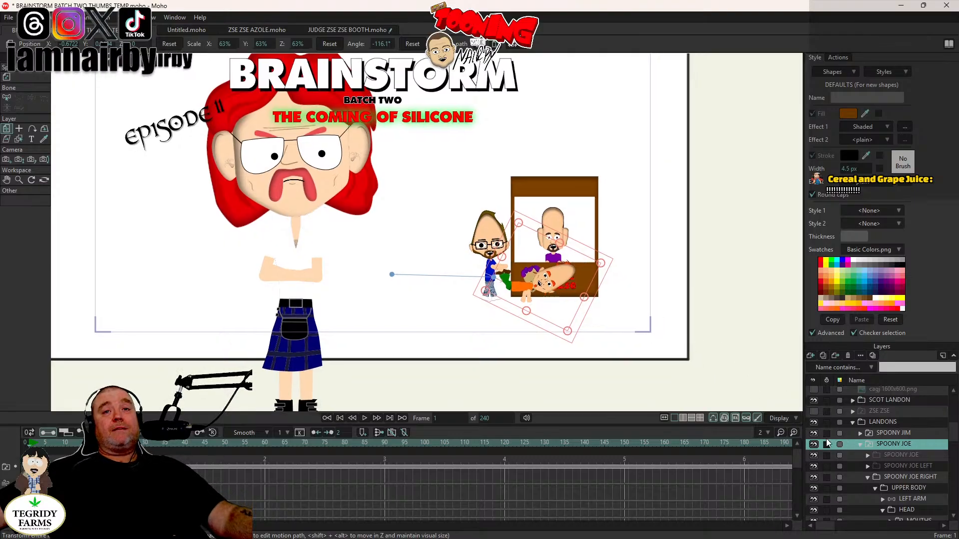
Step: Select the HEAD group inside SPOONY JIMMY JOE's UPPER BODY and tilt it to about -5.3°
click(868, 477)
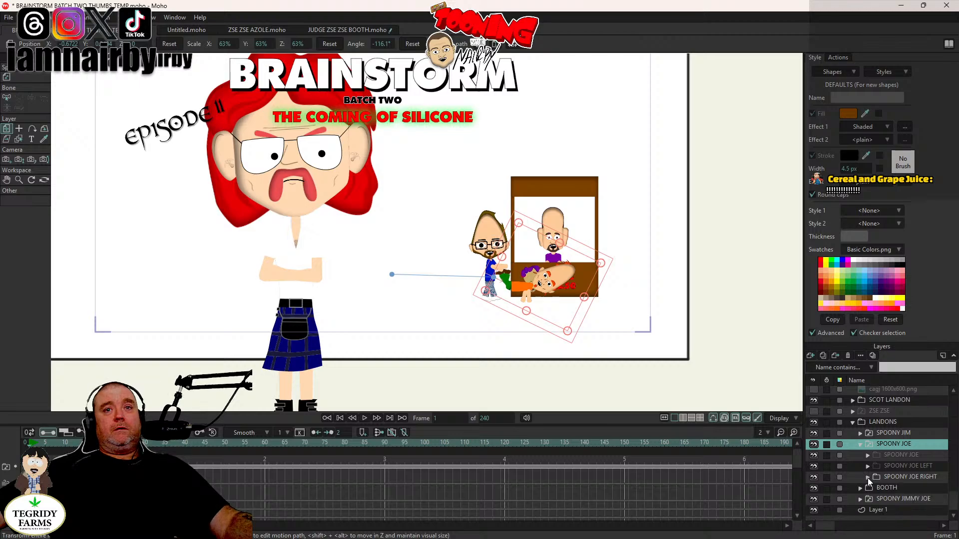
click(858, 446)
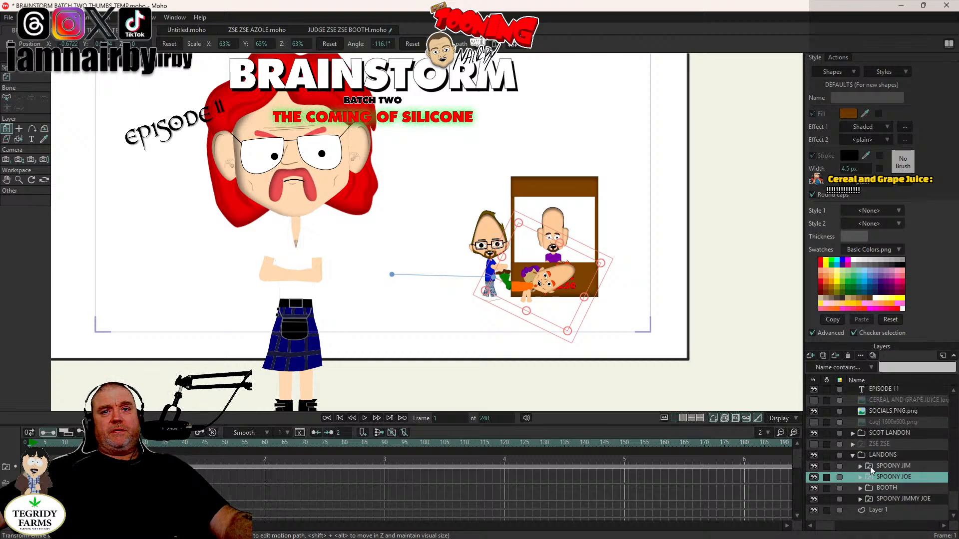
click(859, 499)
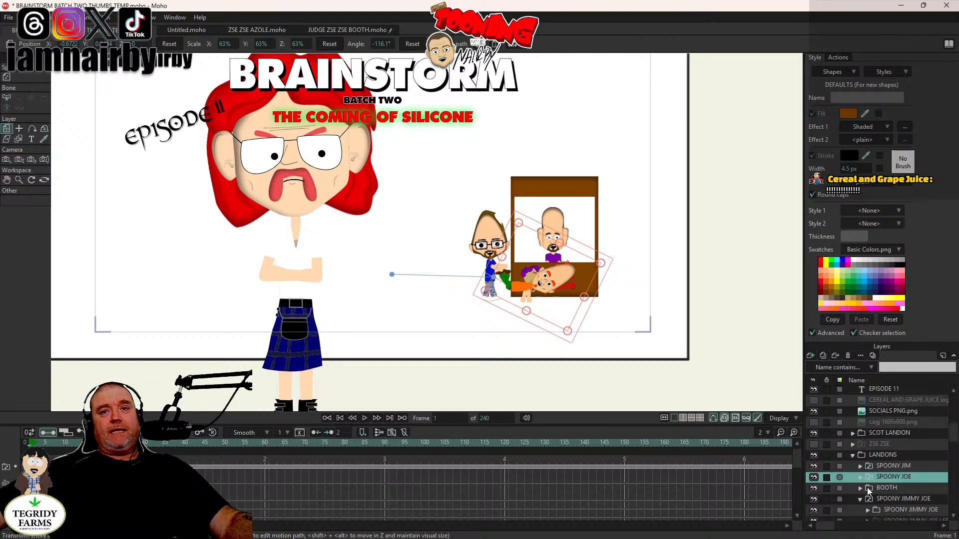
click(868, 477)
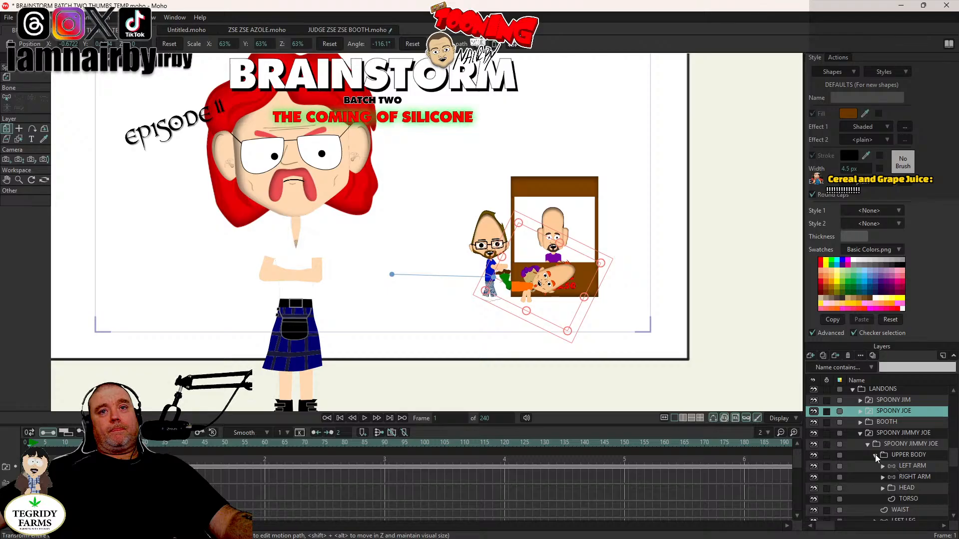
scroll(895, 481, down, 2)
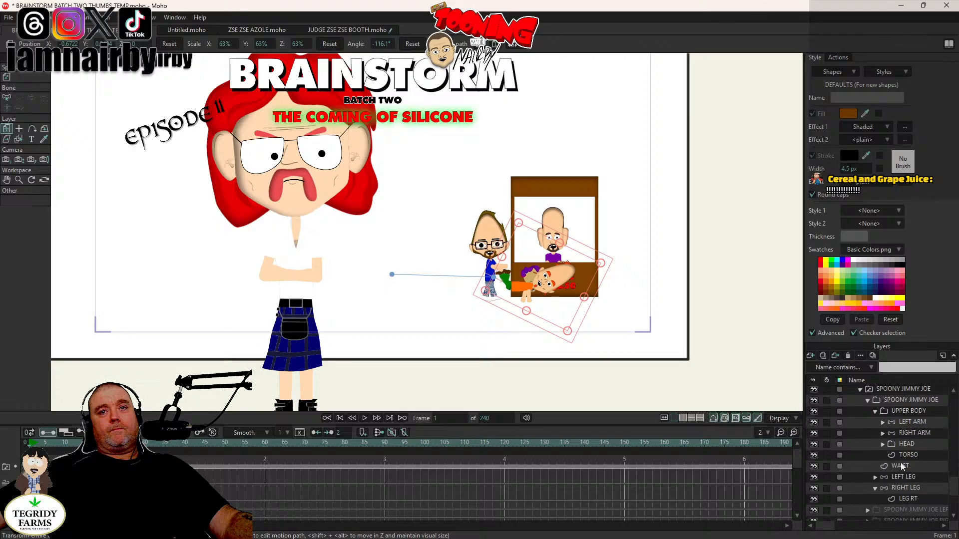
click(910, 442)
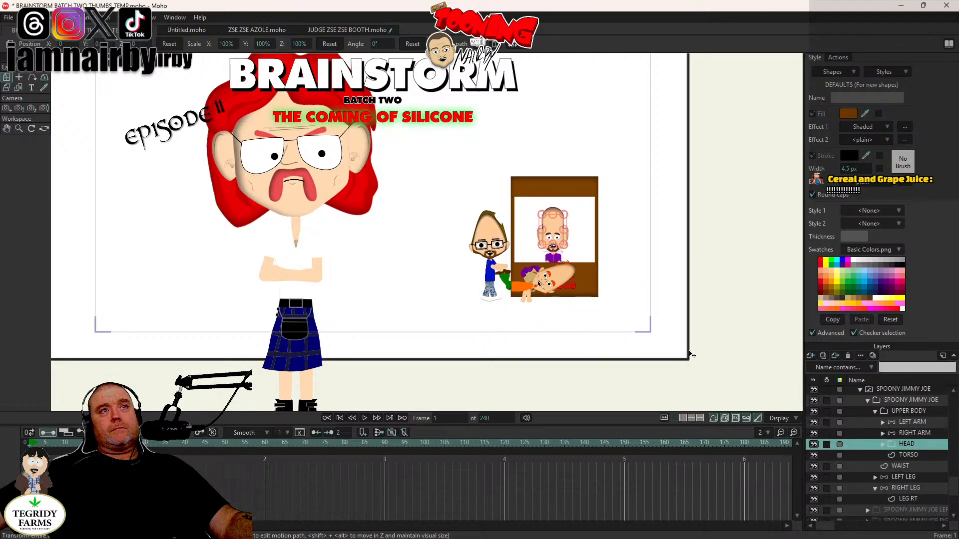
scroll(589, 268, up, 3)
scroll(589, 269, up, 2)
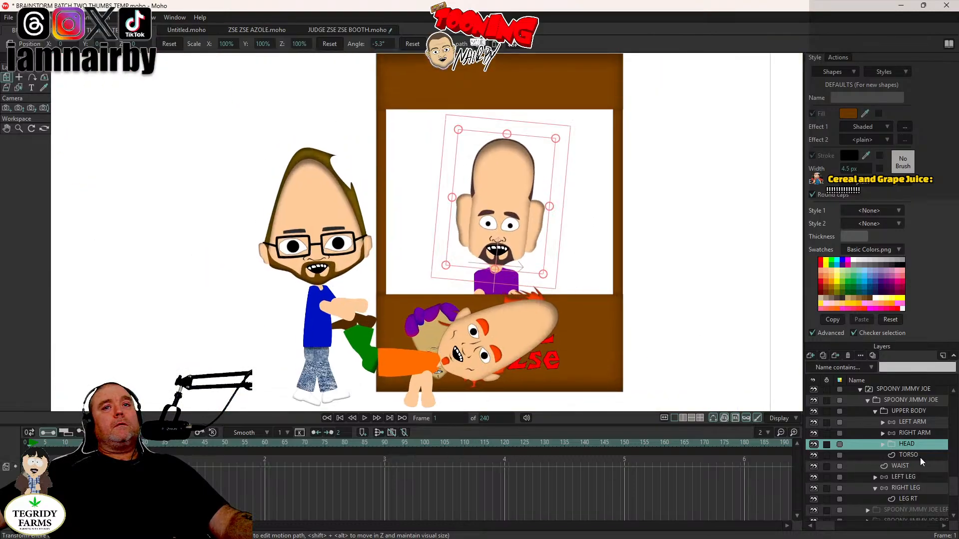
Step: Switch SPOONY JIMMY JOE's MOUTHS layer to the O R U W mouth shape
click(882, 445)
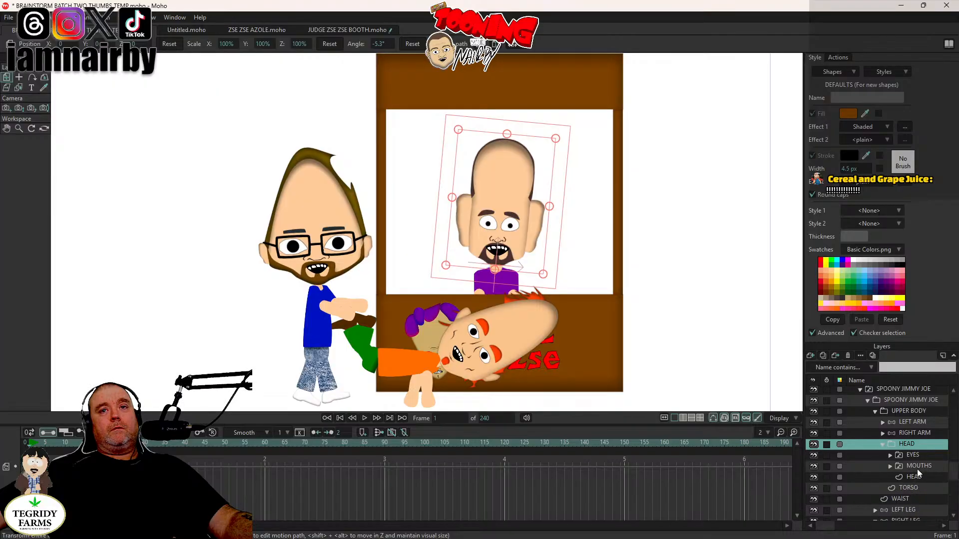
right_click(916, 467)
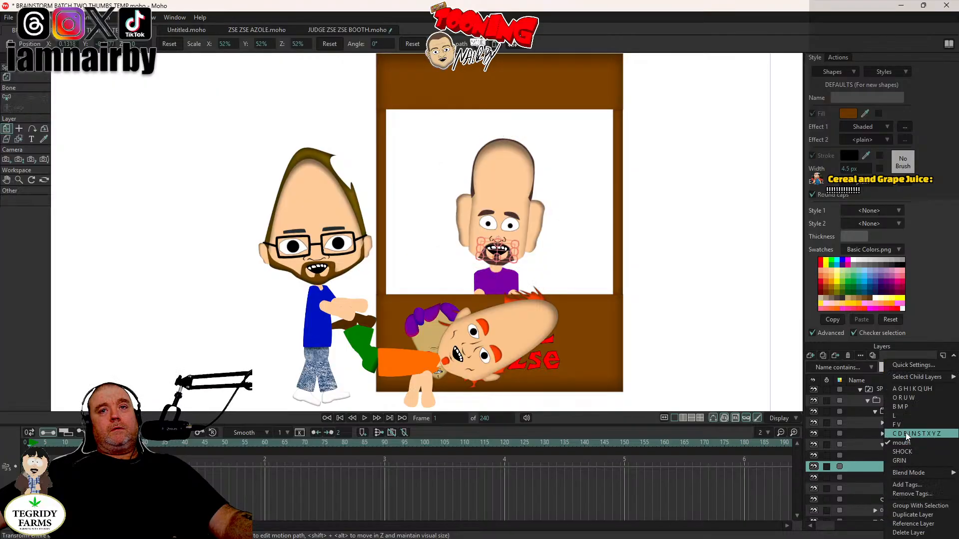
click(900, 398)
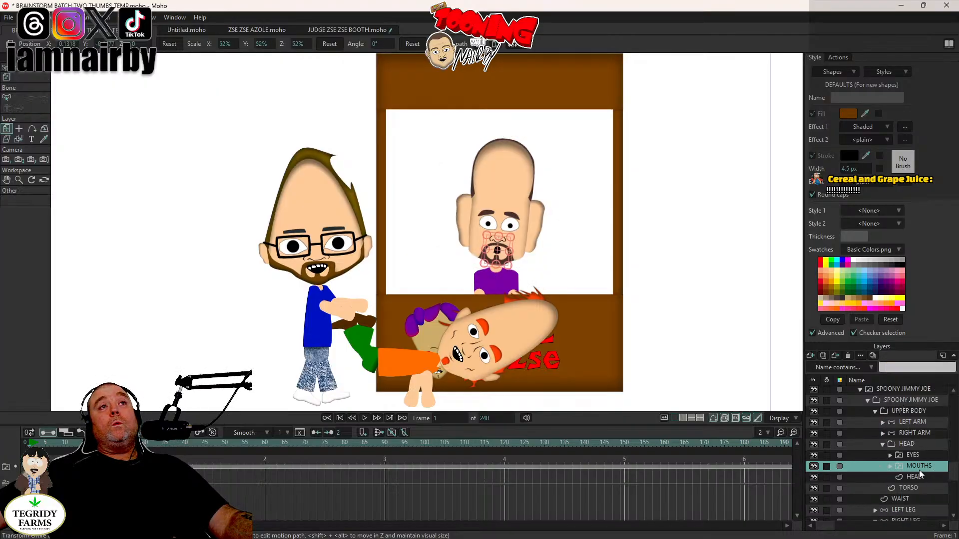
Step: Bend SPOONY JIMMY JOE's left arm so the hand rests on his chin and fold his right arm beneath it
click(912, 421)
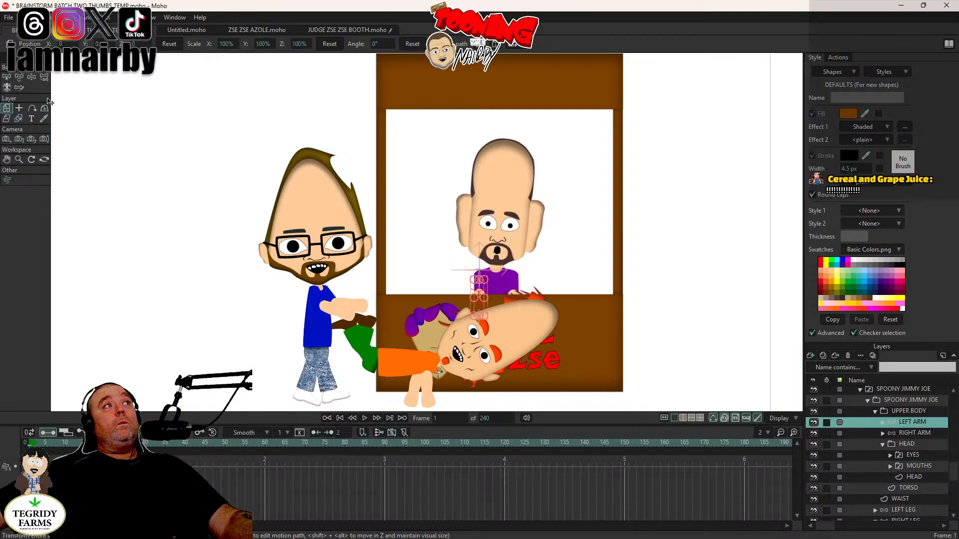
click(31, 77)
drag(480, 324, 485, 266)
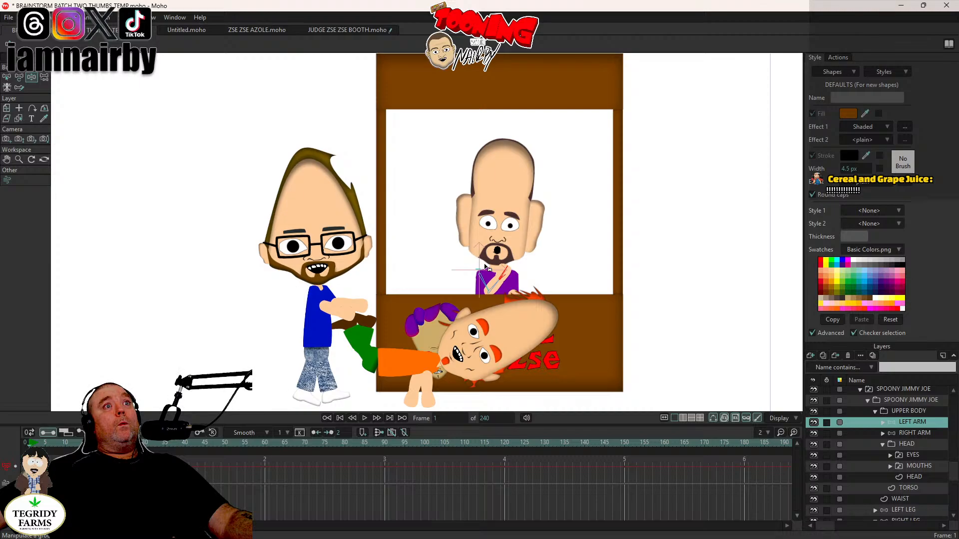
click(906, 433)
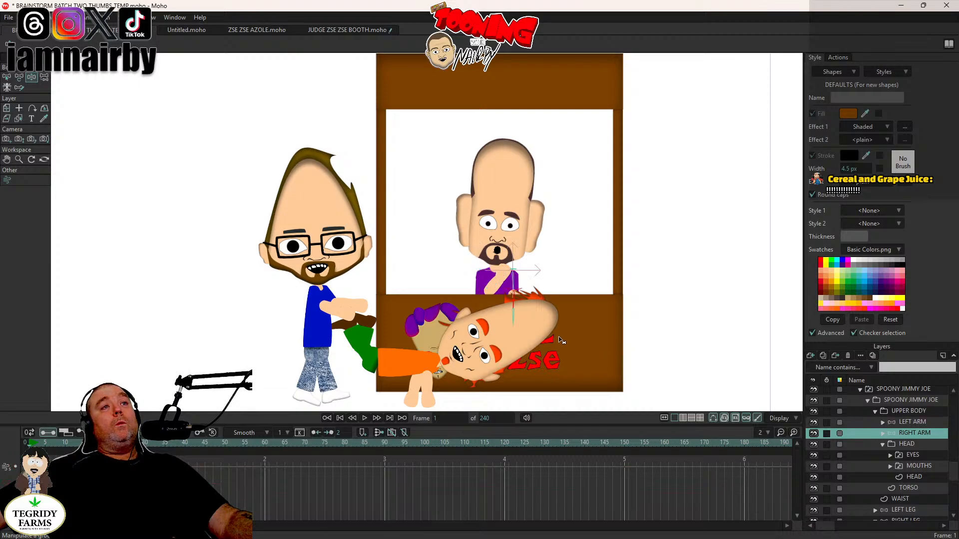
drag(507, 327, 489, 289)
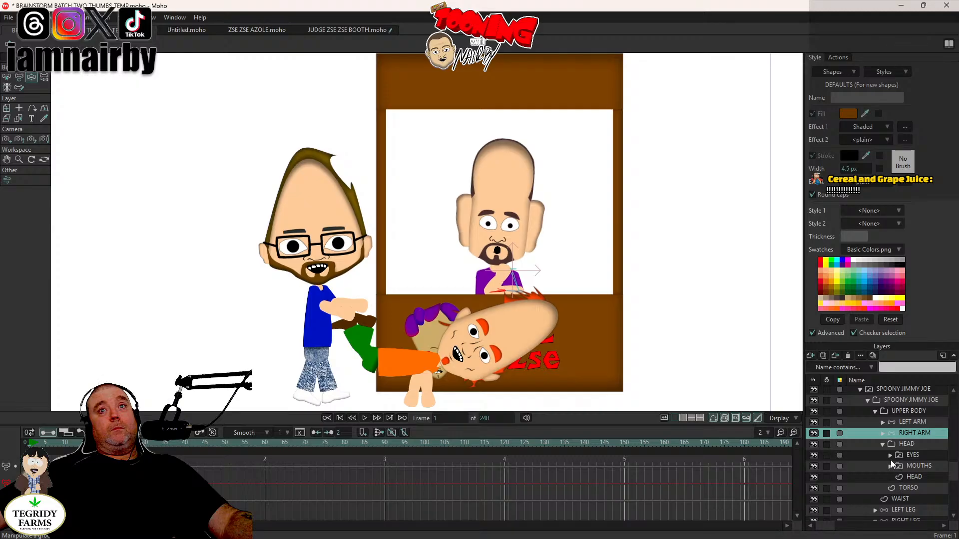
Step: Shift SPOONY JIMMY JOE's pupils in the eyes open layer downward by about 0.011 so he looks toward SPOONY JOE
click(891, 456)
click(925, 466)
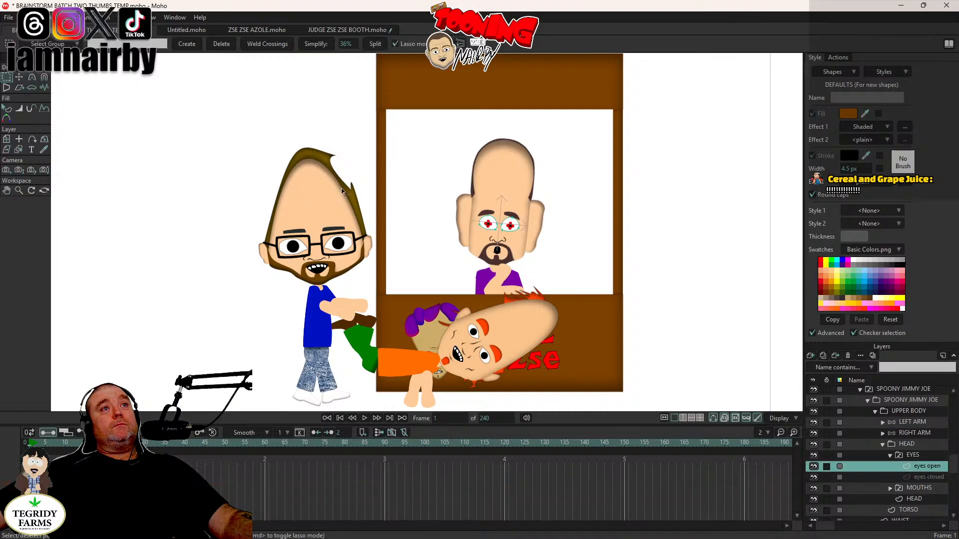
click(20, 78)
scroll(532, 241, up, 1)
scroll(533, 242, up, 1)
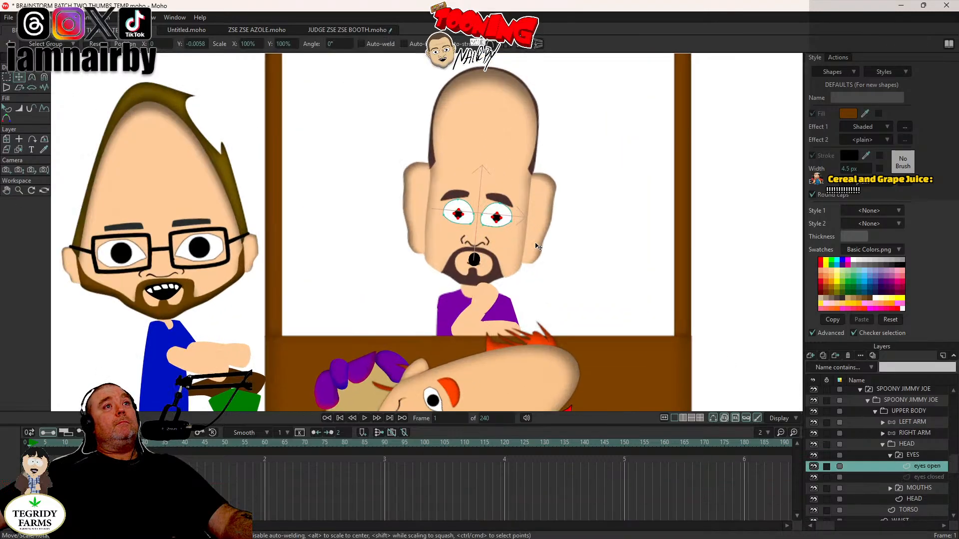
drag(535, 247, 534, 245)
scroll(619, 276, down, 3)
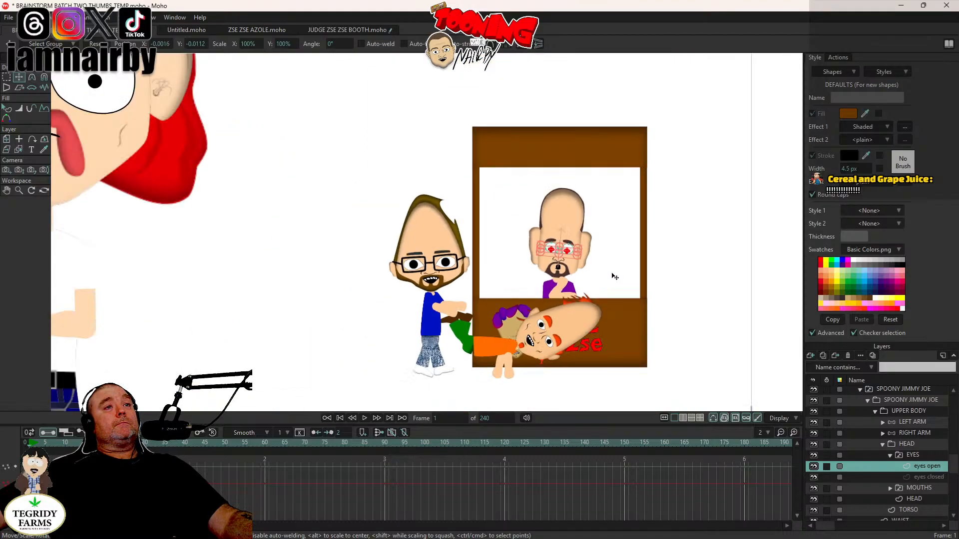
Step: Make the ZSE ZSE layer visible and move the collapsed LANDONS group clear of him to about X 1.49
scroll(879, 434, up, 2)
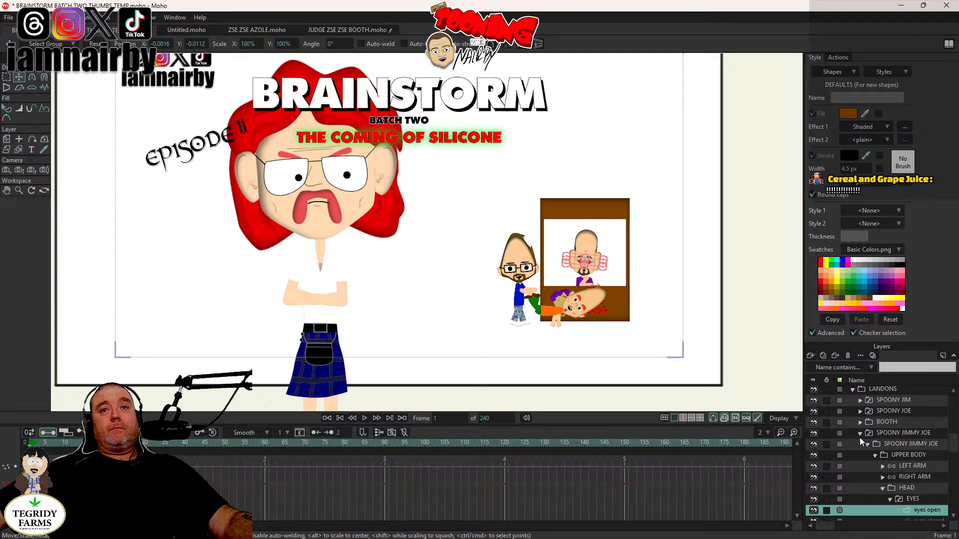
click(859, 433)
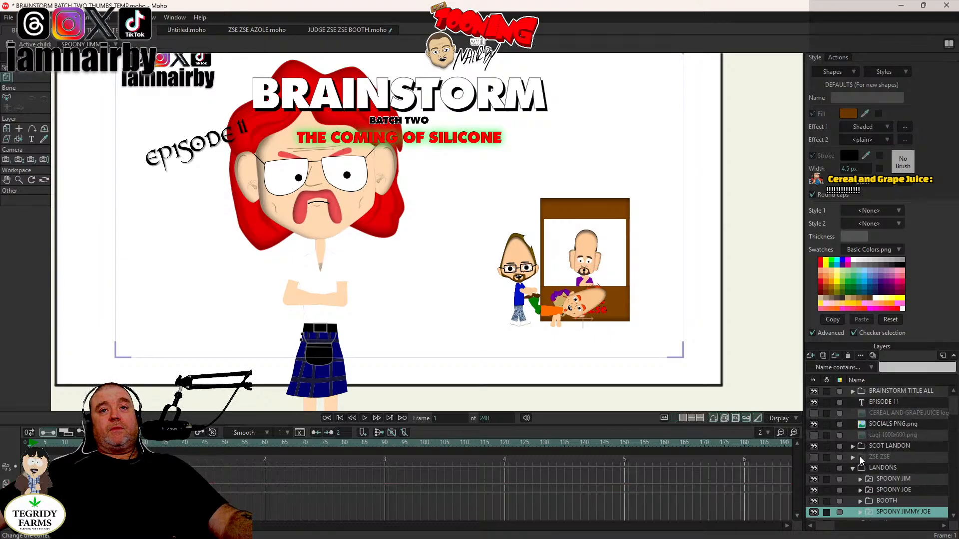
click(854, 469)
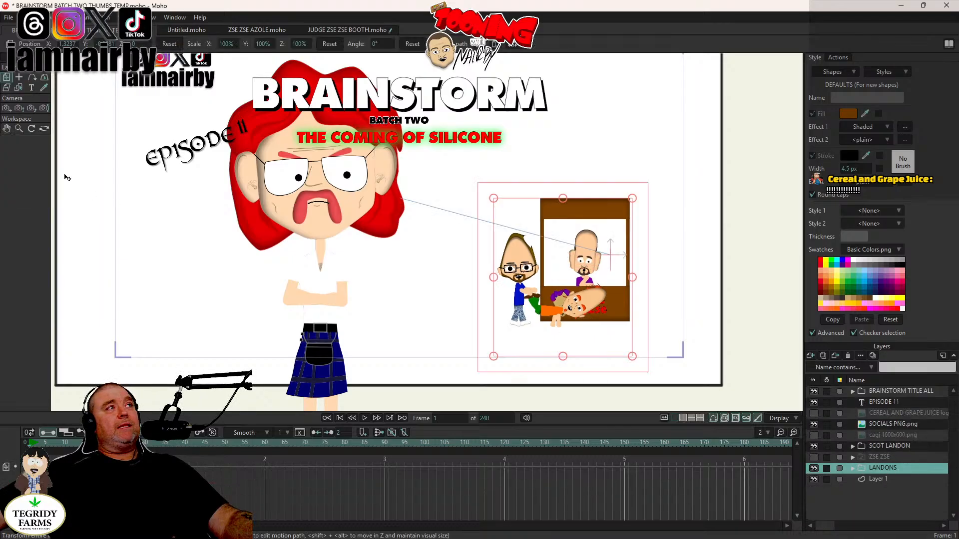
scroll(370, 292, down, 1)
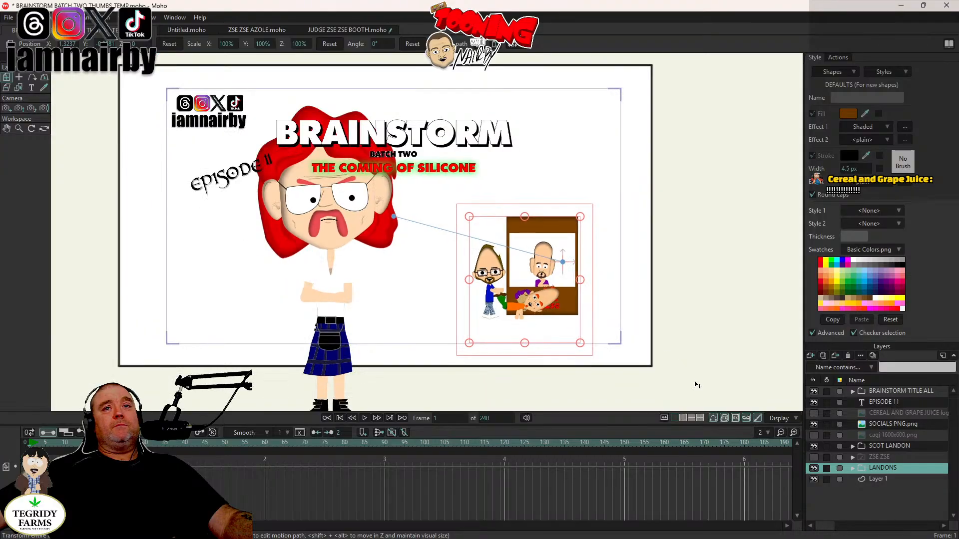
click(814, 457)
drag(657, 358, 682, 362)
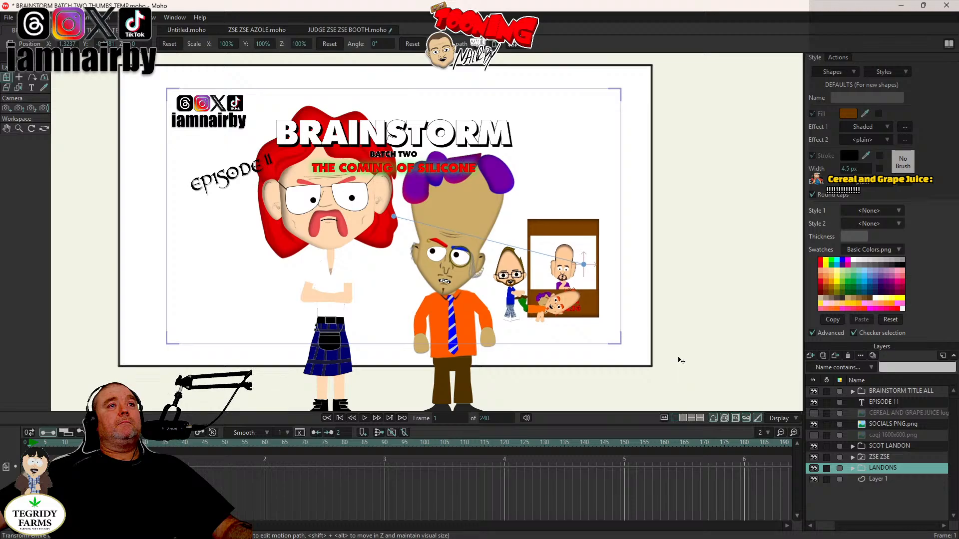
Step: Turn on a black outline for the LANDONS group with a width of 6 px
double_click(888, 468)
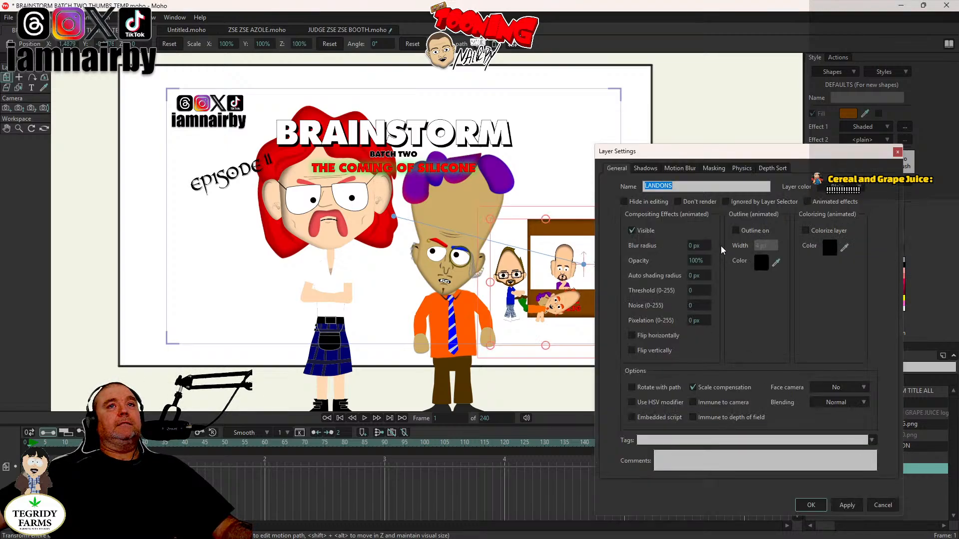
click(736, 230)
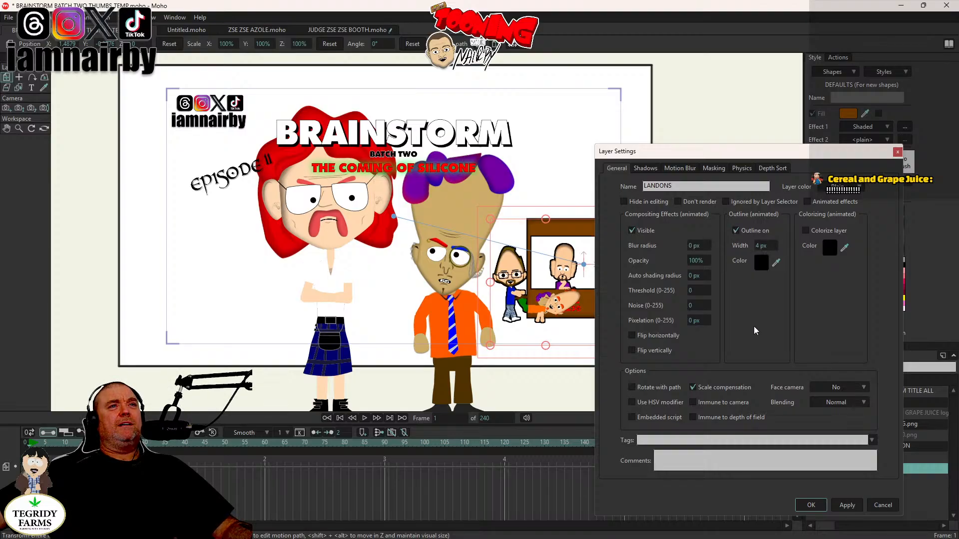
drag(726, 152, 785, 155)
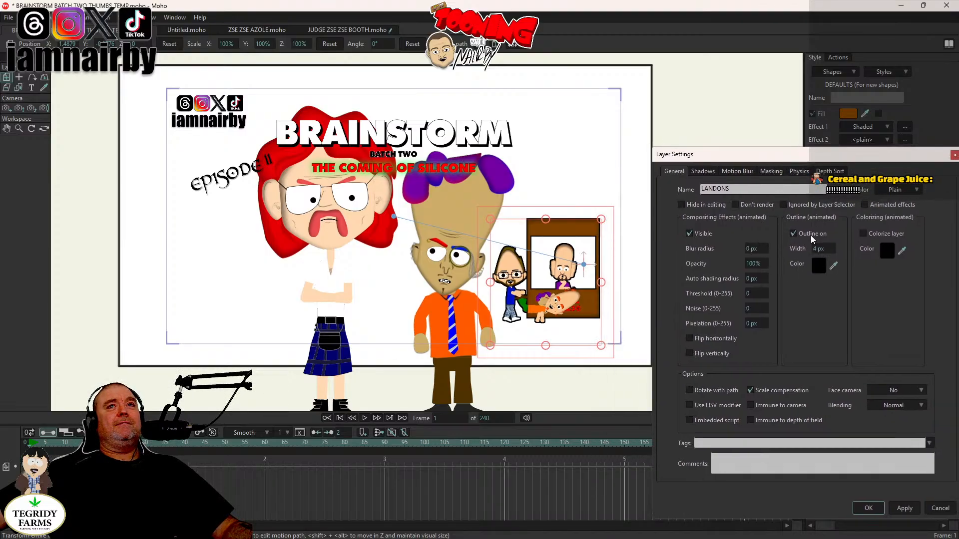
drag(817, 246, 831, 248)
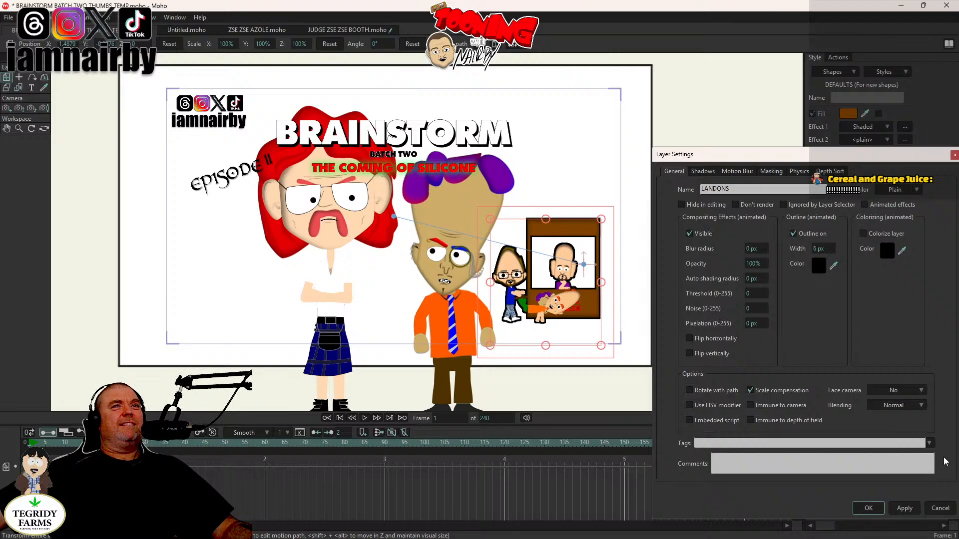
click(869, 508)
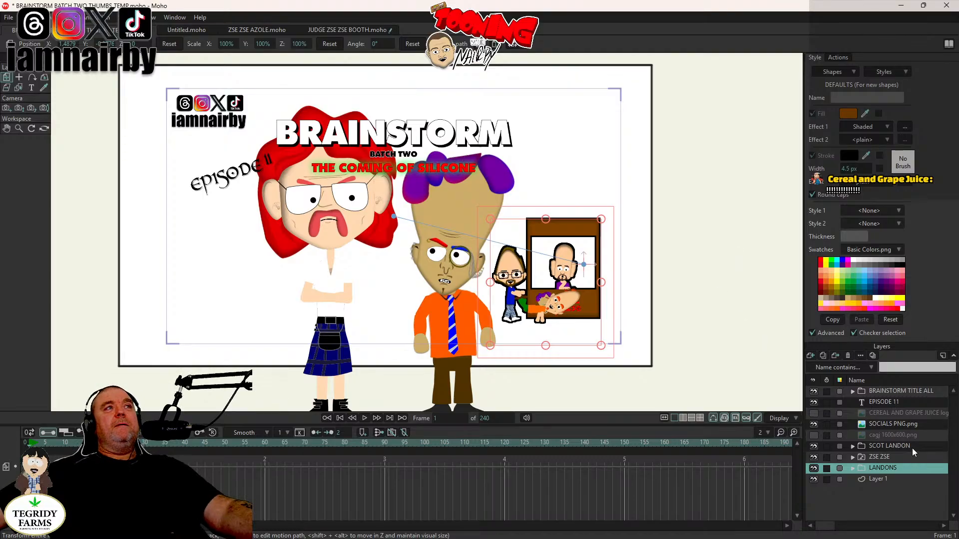
Step: Make both the CEREAL AND GRAPE JUICE logo layer and the cagj 1600x600.png layer visible to compare them
click(814, 413)
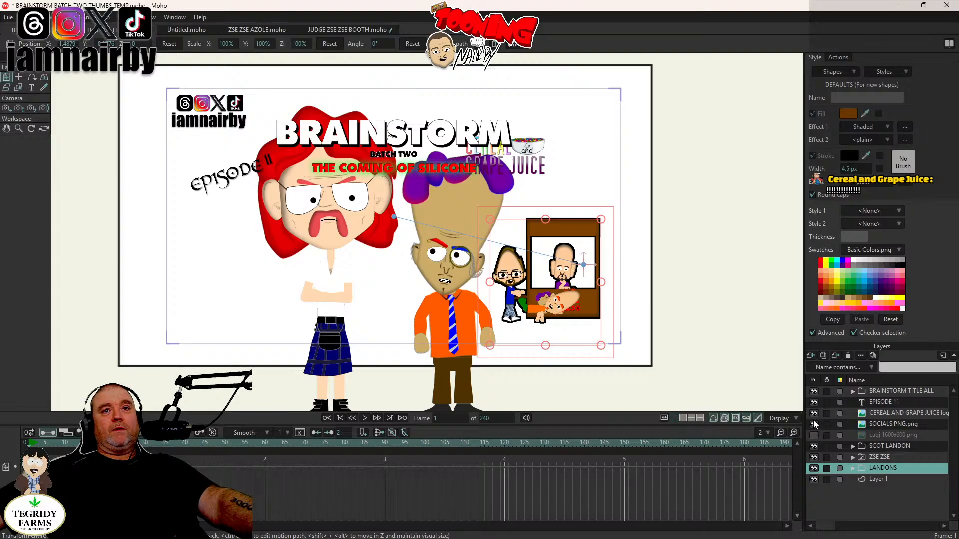
click(814, 413)
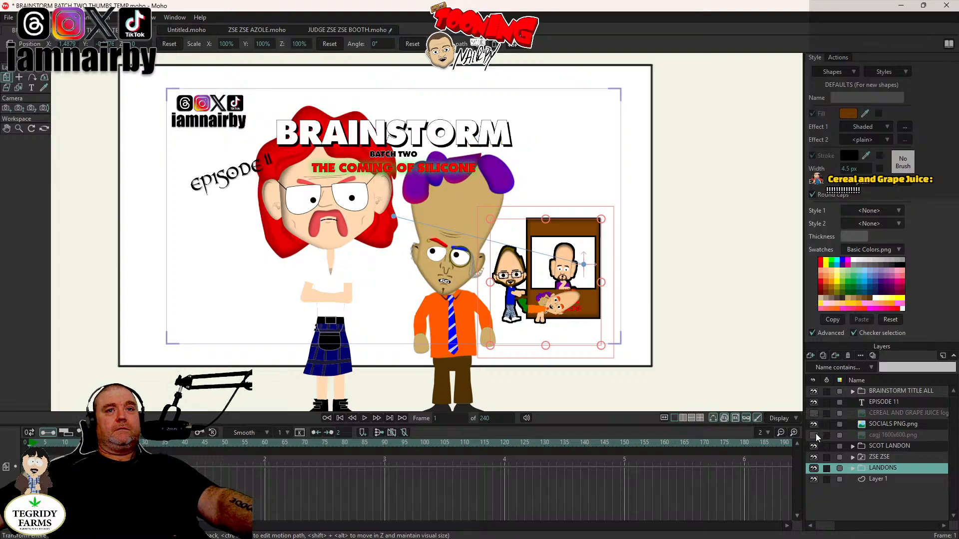
click(814, 435)
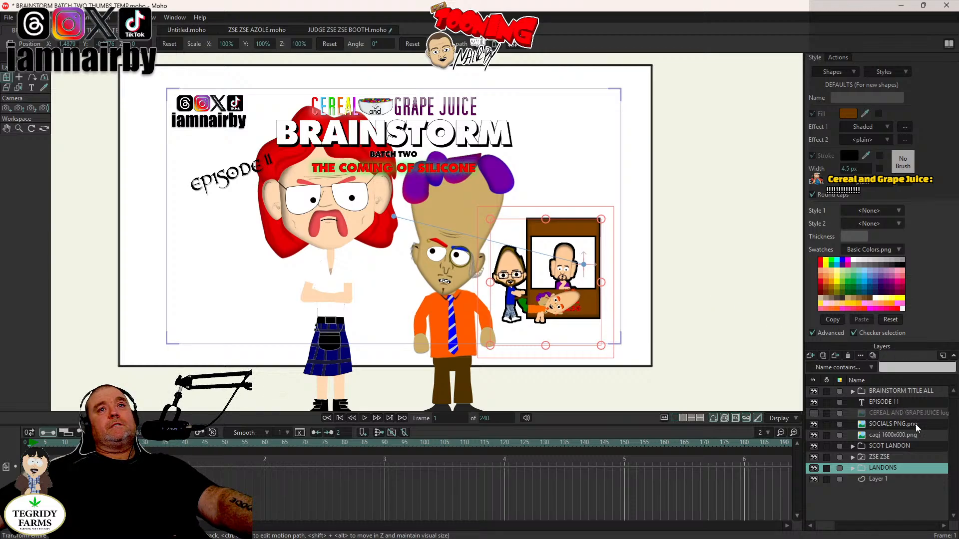
click(813, 414)
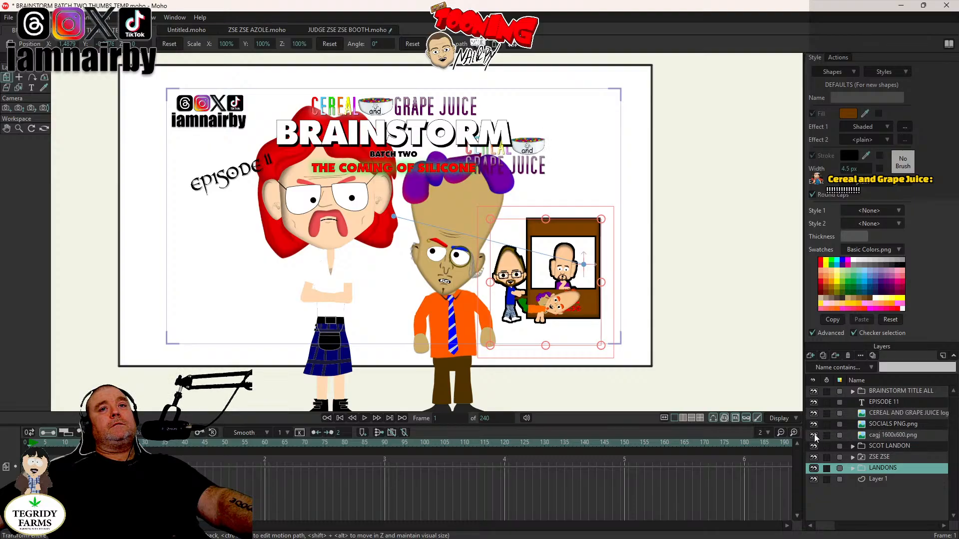
Step: Hide the cagj 1600x600.png layer and move the CEREAL AND GRAPE JUICE logo layer into the frame's upper-right corner, at about X 1.40
click(814, 436)
click(913, 414)
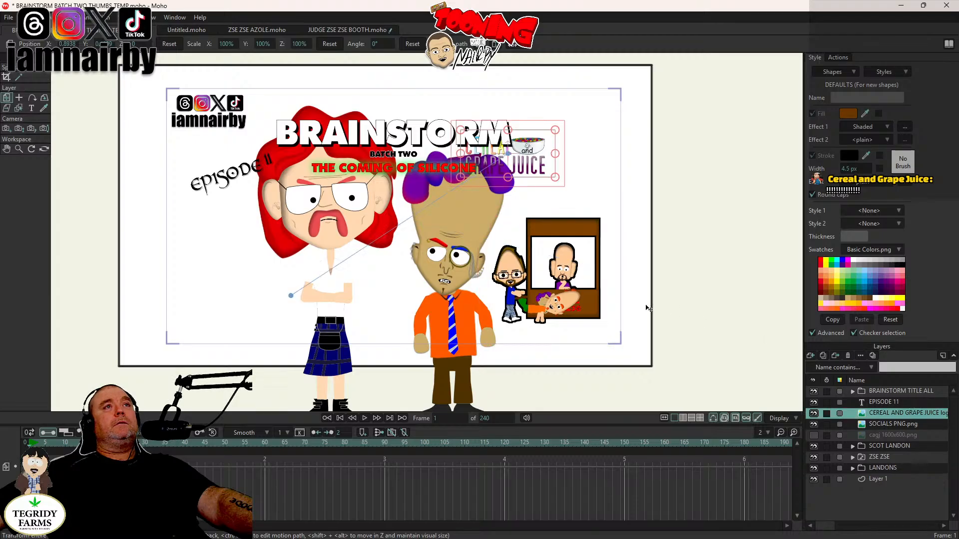
drag(529, 296, 595, 256)
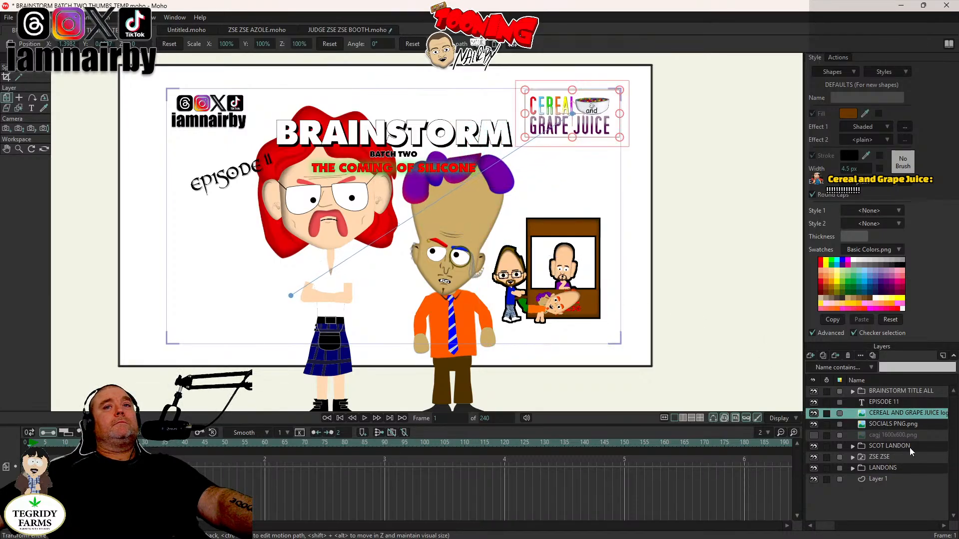
Step: Move the BRAINSTORM TITLE ALL group straight up to the upper edge of the safe frame, between the two logos
click(902, 393)
drag(557, 316, 558, 289)
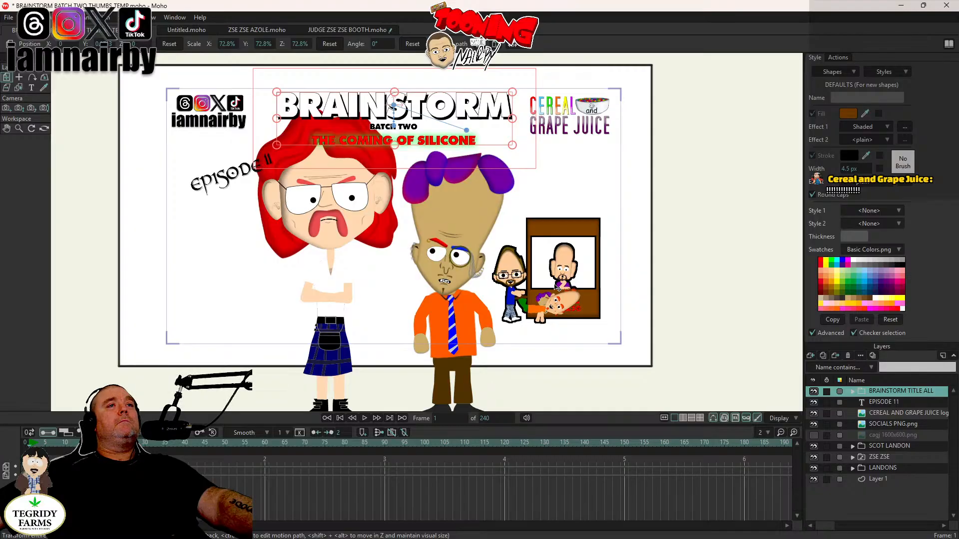
Step: Move the EPISODE 11 text down beside the red-haired character to about X -1.39, tilt it to about 21.3°, and save the project
click(886, 403)
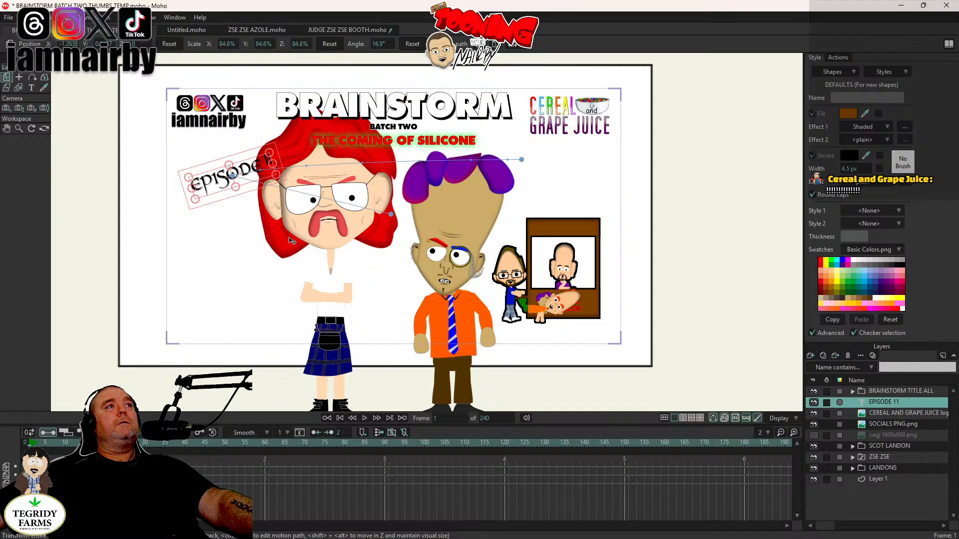
click(411, 45)
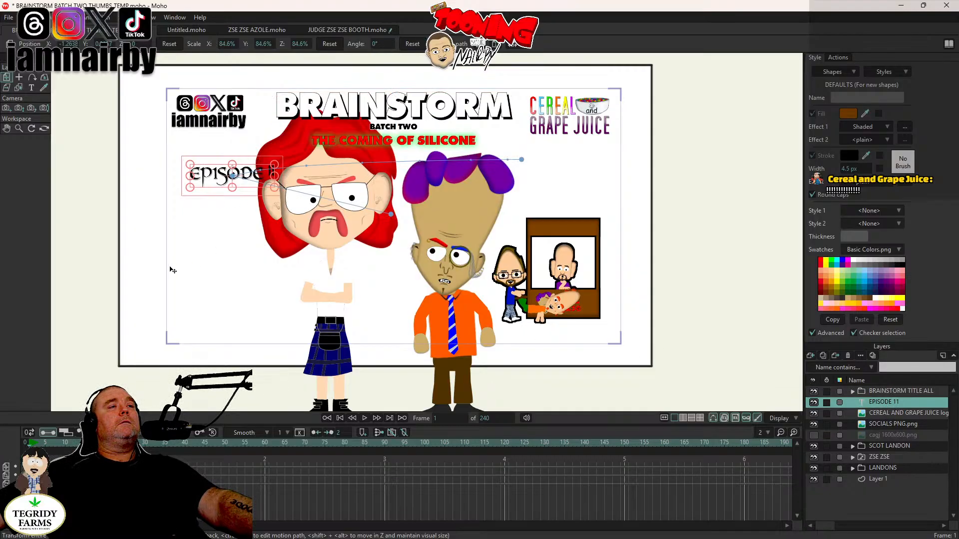
drag(171, 267, 154, 352)
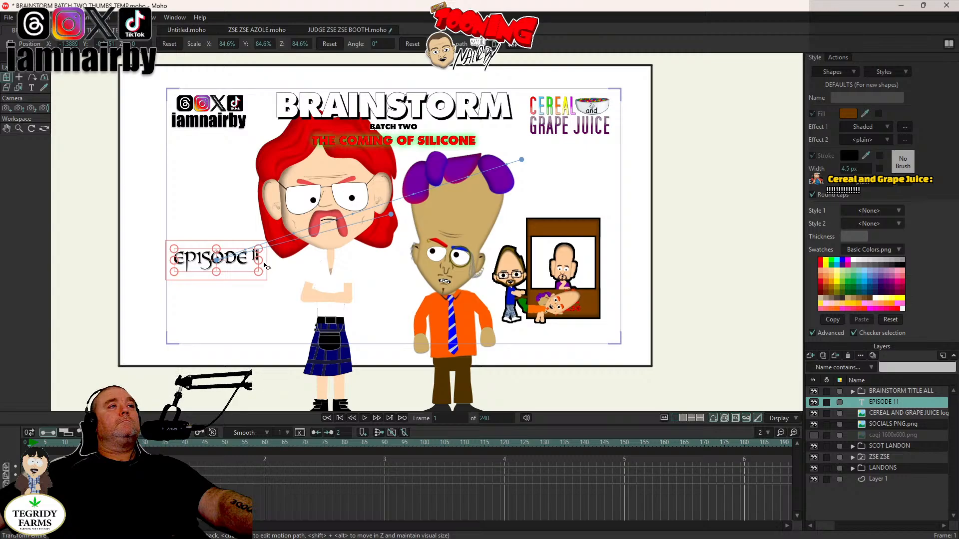
drag(266, 268, 265, 249)
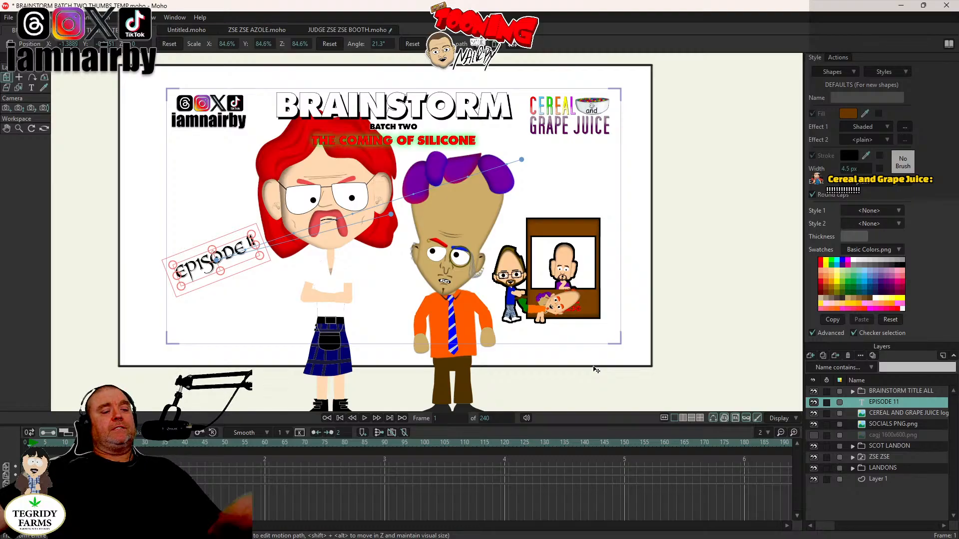
key(ctrl+s)
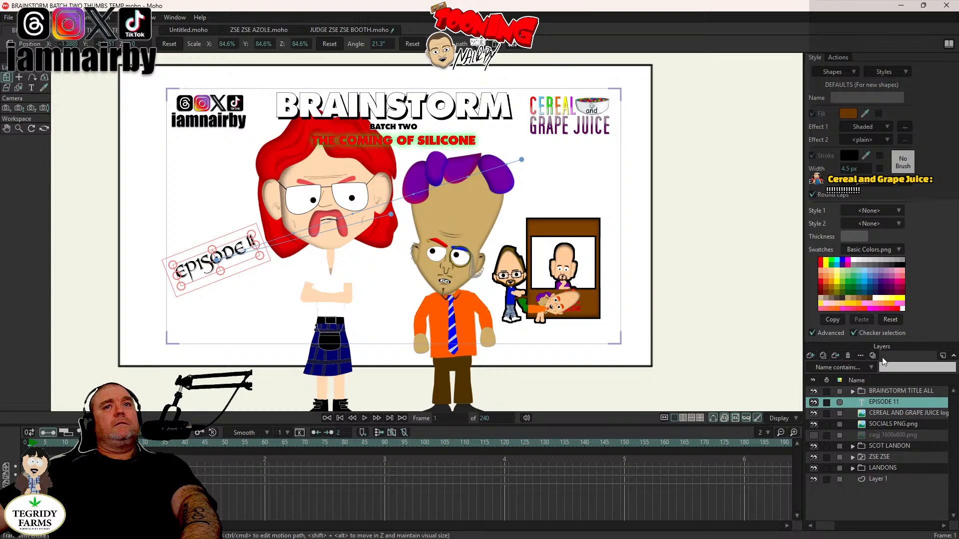
Step: Start a new text layer above the EPISODE 11 layer
click(811, 355)
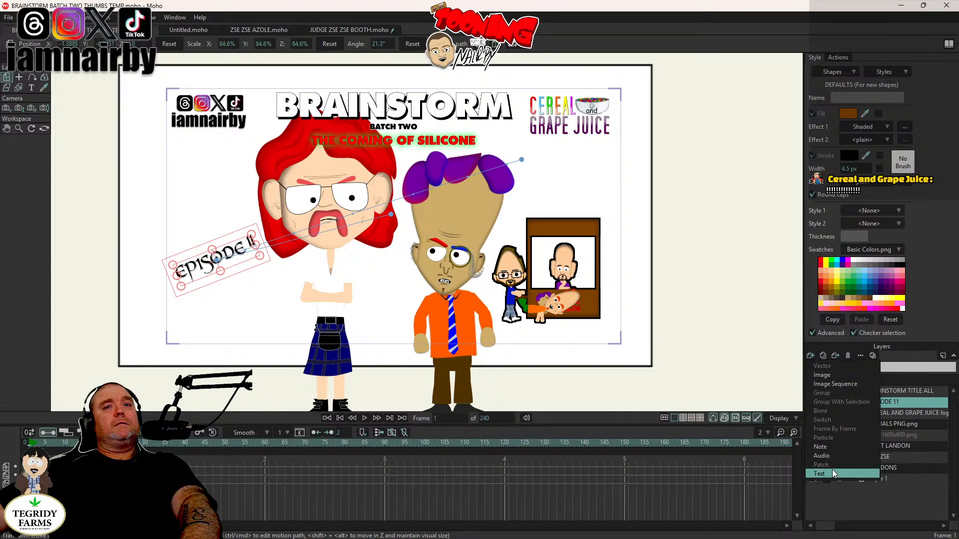
click(833, 472)
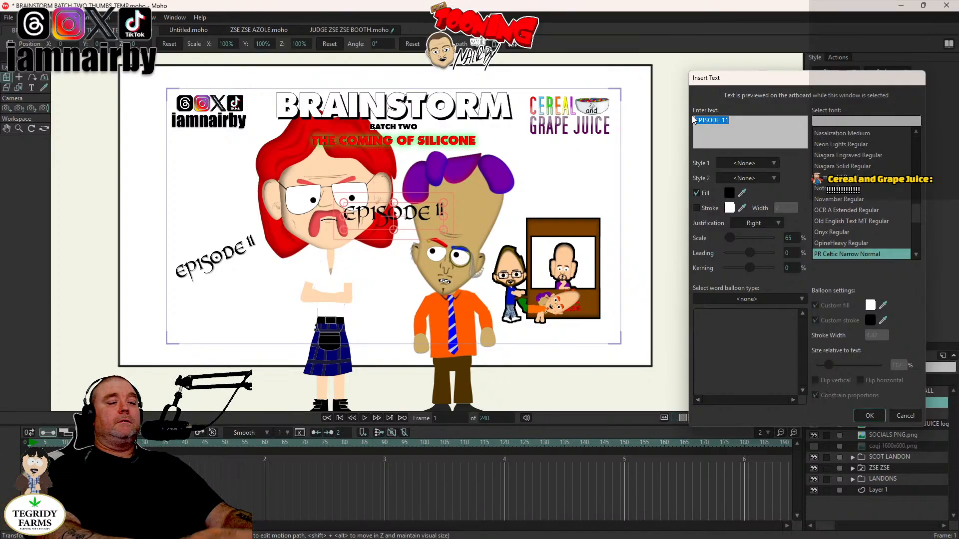
text(SCOT)
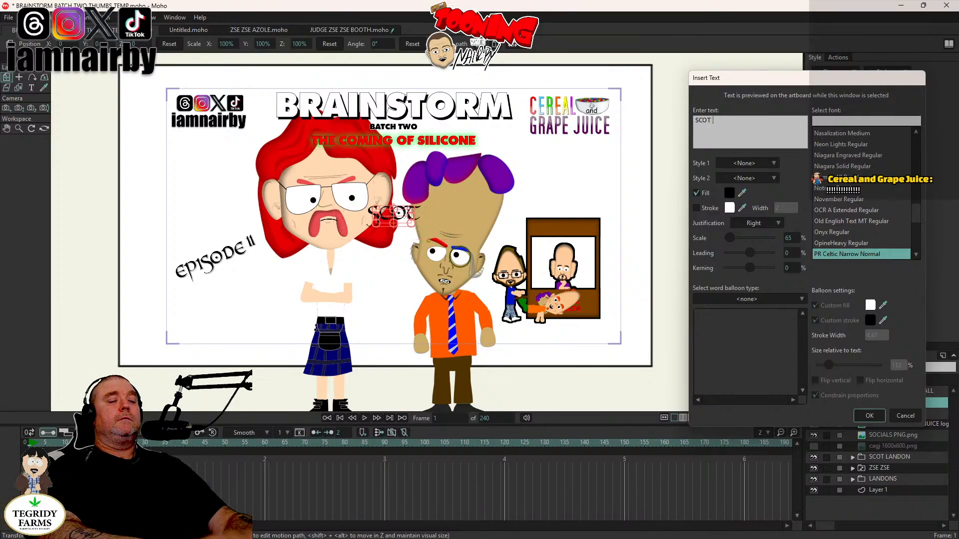
text( LANDON)
key(BackSpace)
key(BackSpace)
key(BackSpace)
key(BackSpace)
key(BackSpace)
key(BackSpace)
key(BackSpace)
key(BackSpace)
key(BackSpace)
key(BackSpace)
key(BackSpace)
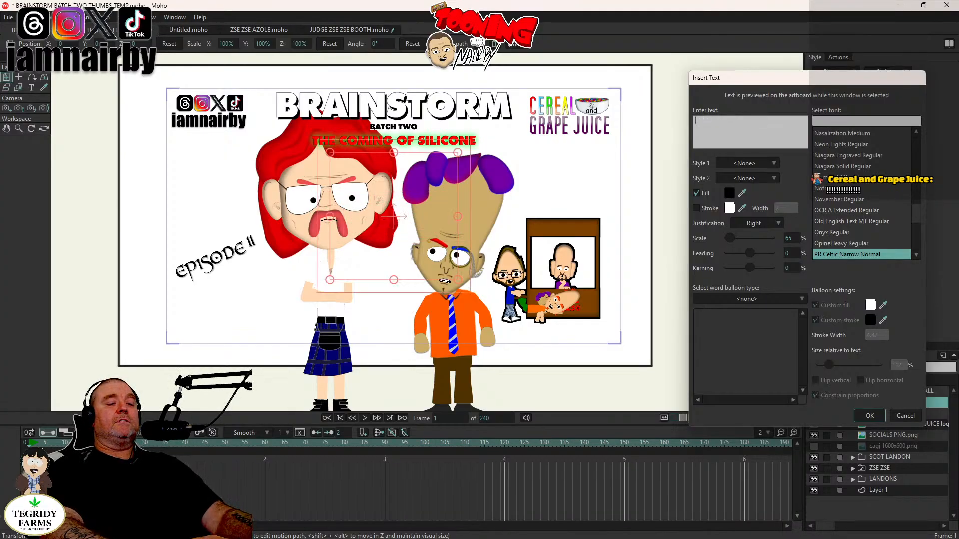
Step: Enter the new layer's text as LANDON, vs and AZZOLE on three separate lines
text(LANDON)
key(BackSpace)
key(BackSpace)
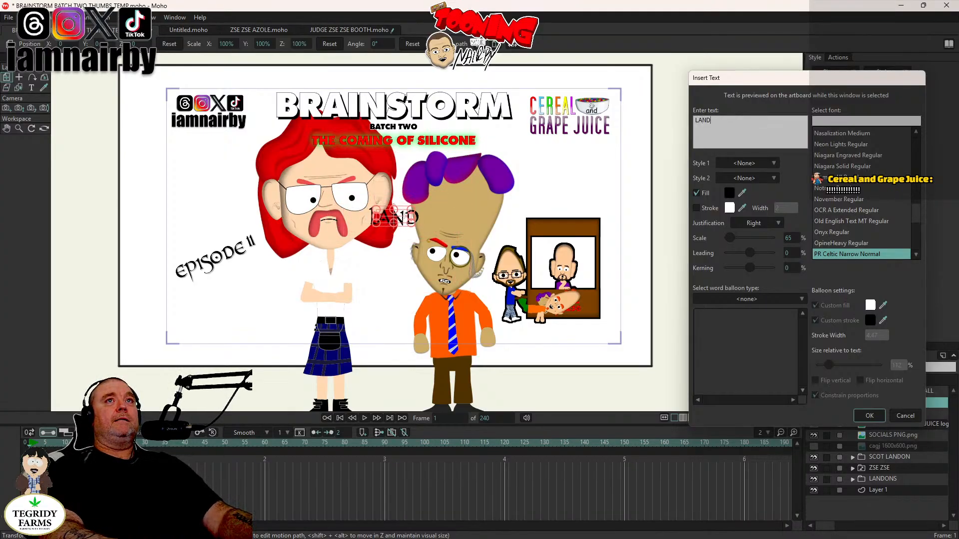
text(ON)
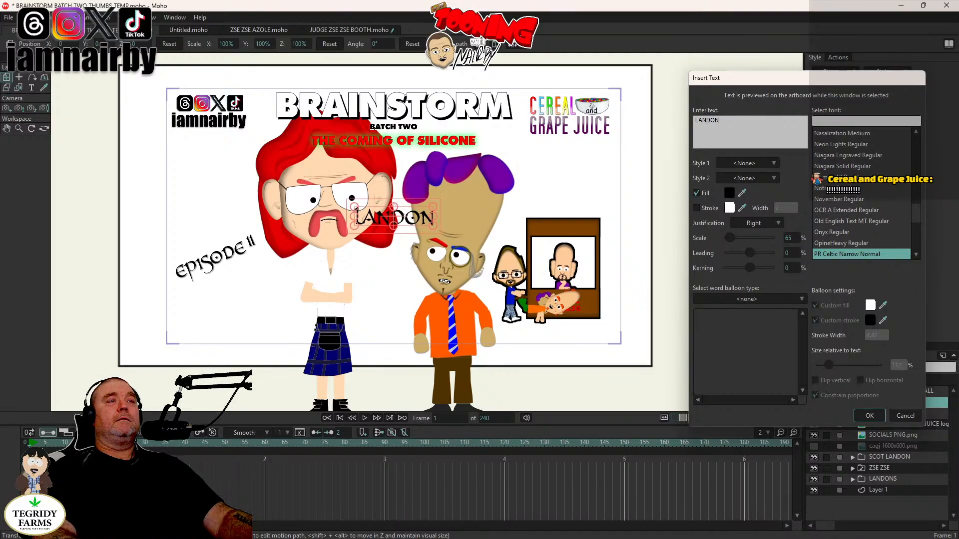
key(Return)
text(vs)
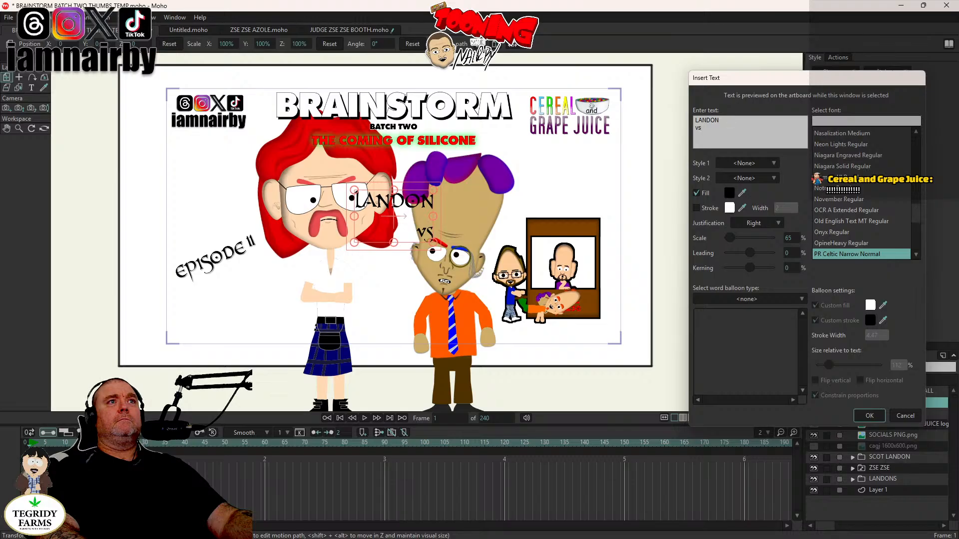
key(Return)
text(AZZOLE)
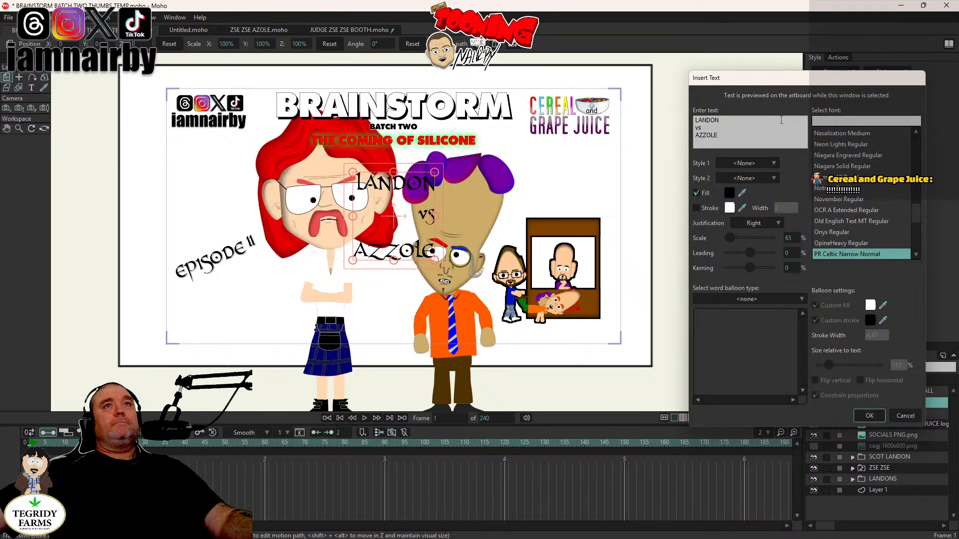
Step: Set the justification of the three-line LANDON vs AZZOLE text to Center
key(ctrl+a)
click(765, 223)
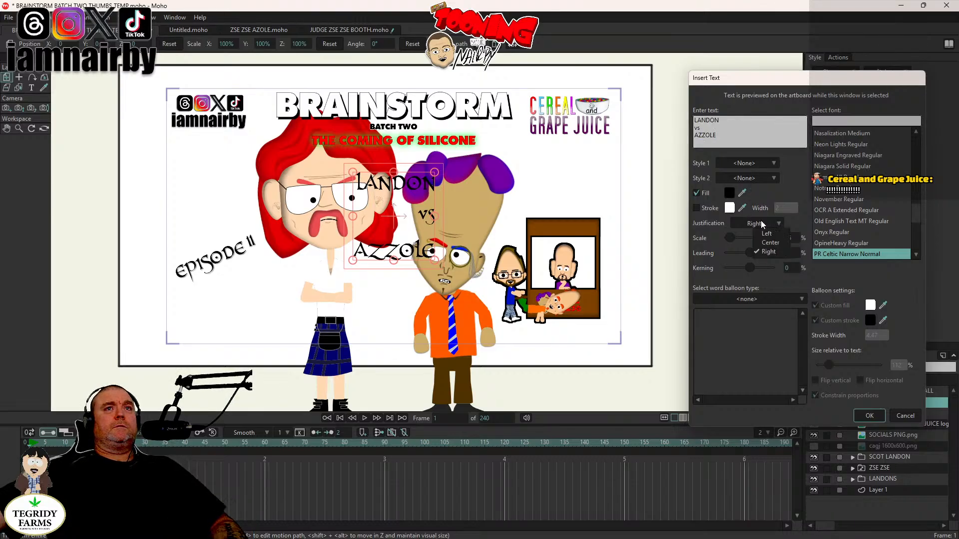
click(771, 242)
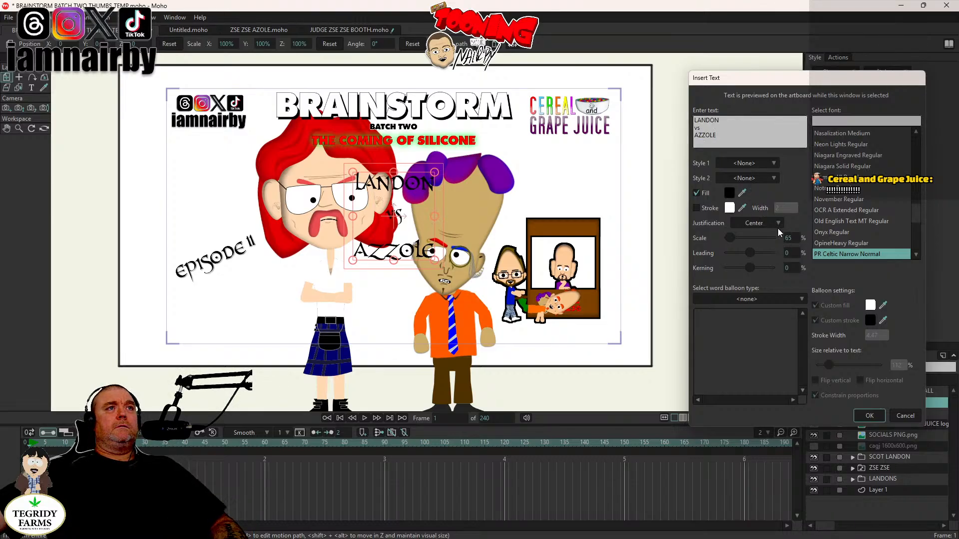
Step: Preview the LANDON vs AZZOLE text in heavier fonts such as OpineHeavy, Palatino Linotype Bold, Parry Hotter and PhrasticMedium
click(862, 245)
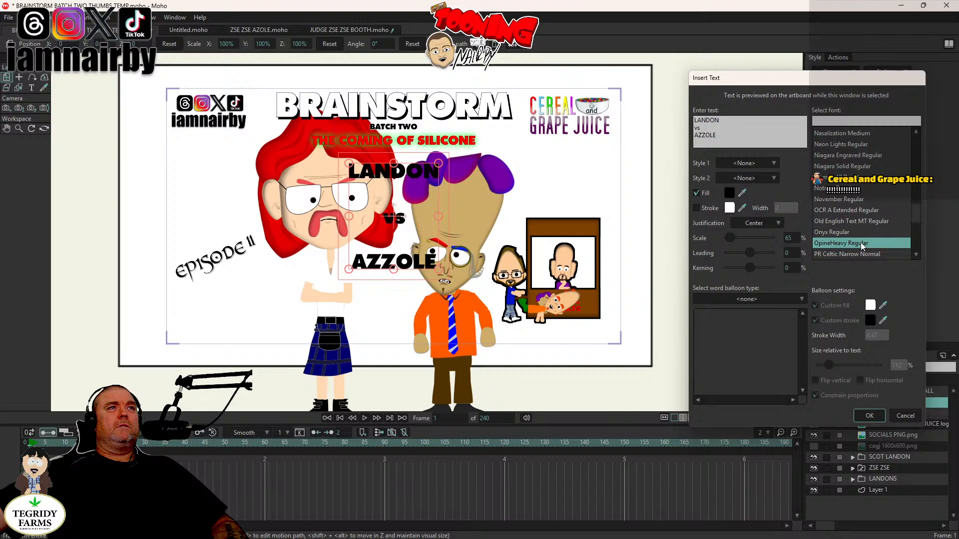
scroll(844, 225, down, 3)
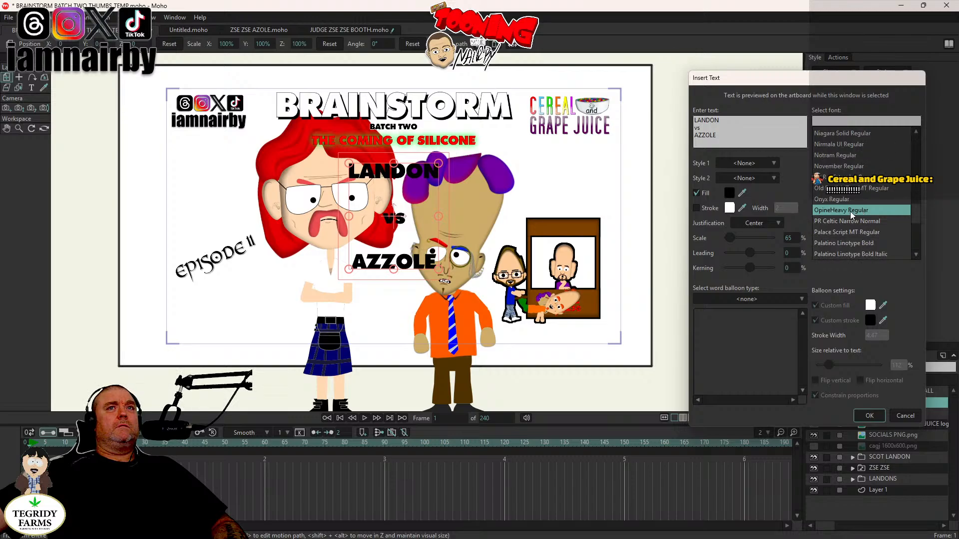
click(843, 222)
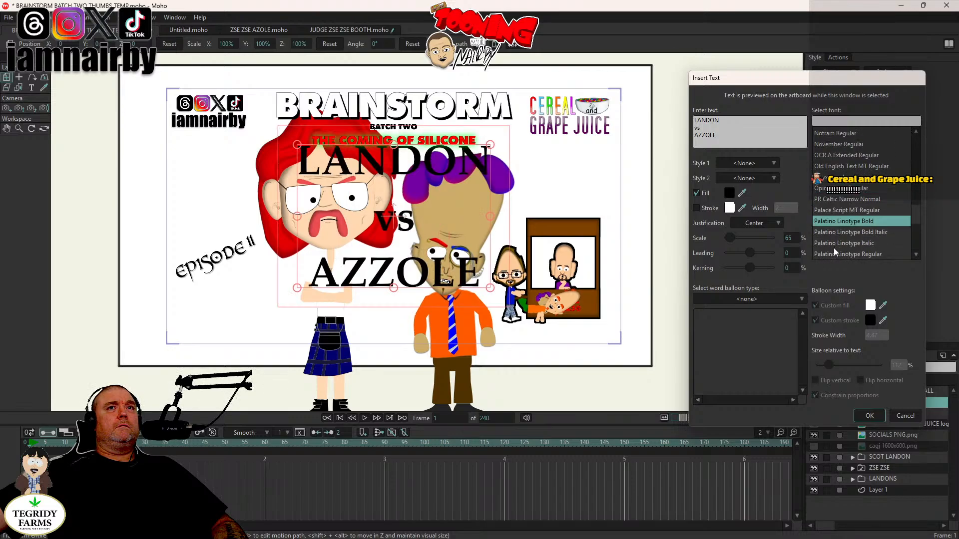
click(839, 233)
scroll(844, 237, down, 2)
click(846, 237)
scroll(846, 237, down, 5)
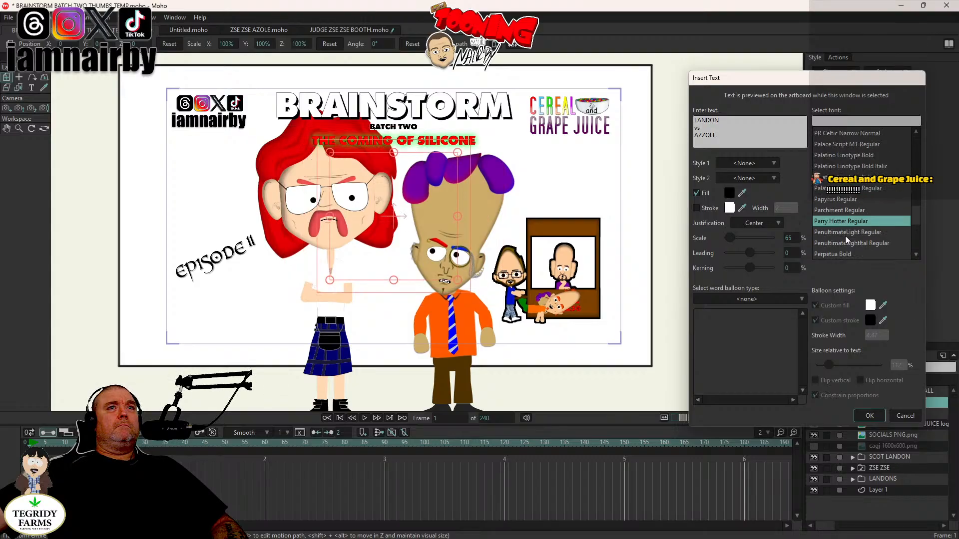
click(847, 237)
scroll(846, 237, down, 4)
click(846, 236)
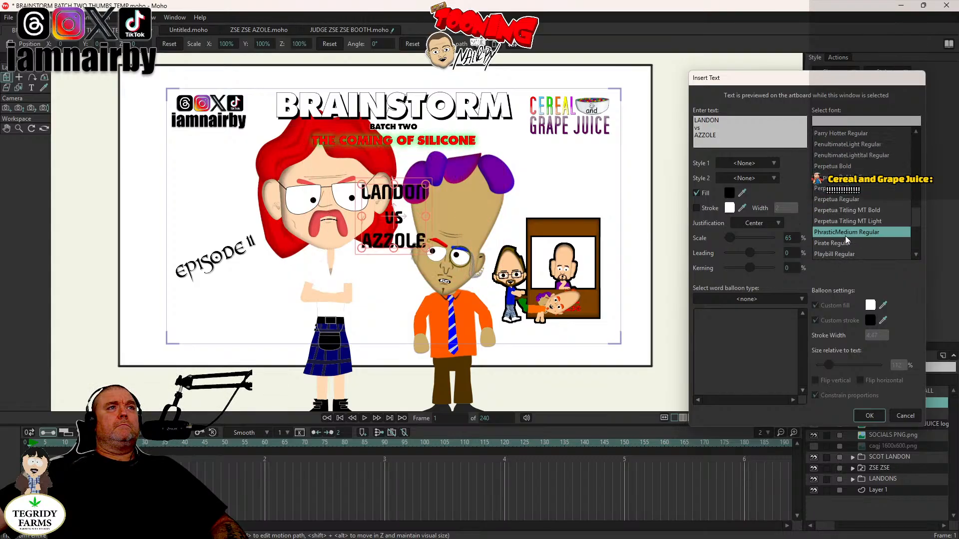
scroll(846, 240, down, 1)
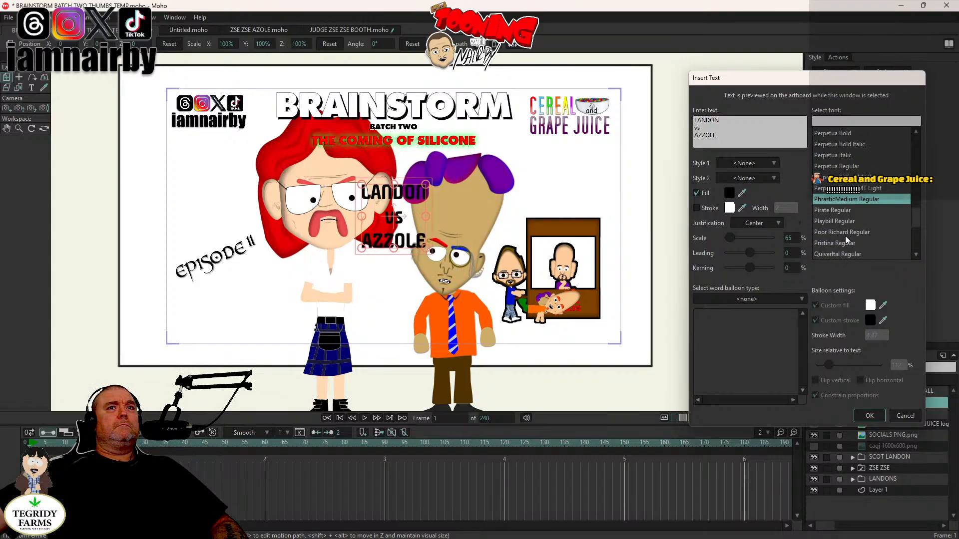
Step: Compare the LANDON vs AZZOLE text in decorative fonts, including Pirate, Playbill, Quiverital and Ravie Regular
click(838, 210)
click(839, 224)
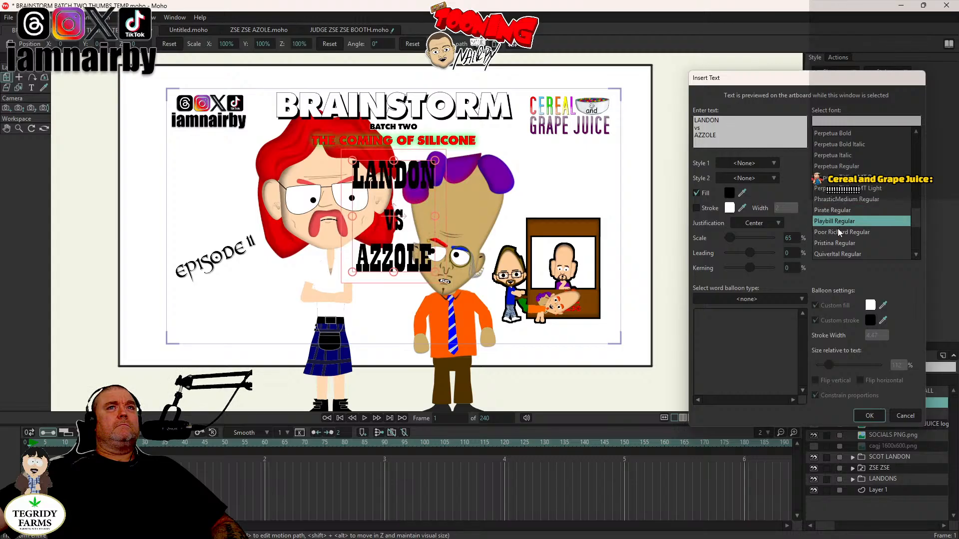
click(840, 235)
scroll(839, 235, down, 1)
click(840, 225)
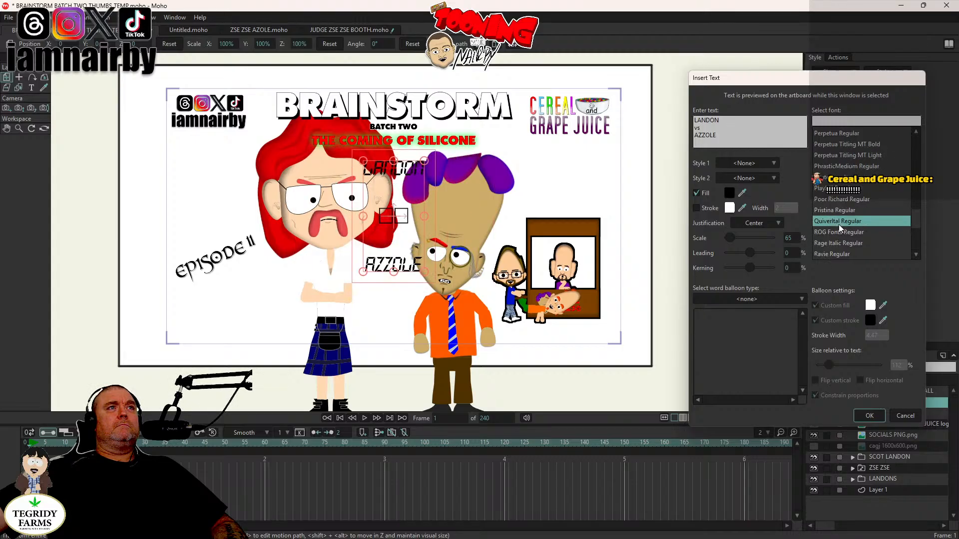
scroll(840, 229, down, 1)
scroll(840, 228, down, 1)
click(841, 224)
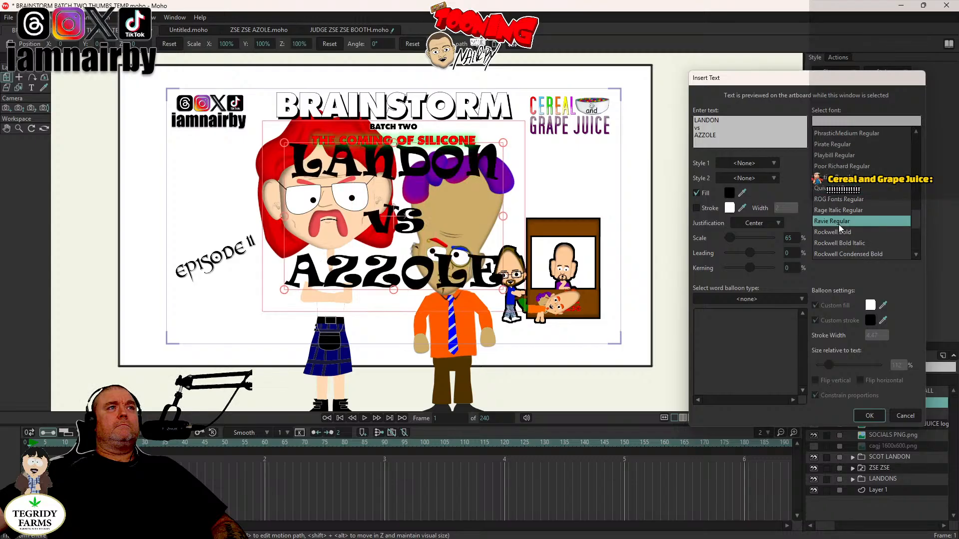
scroll(841, 228, down, 8)
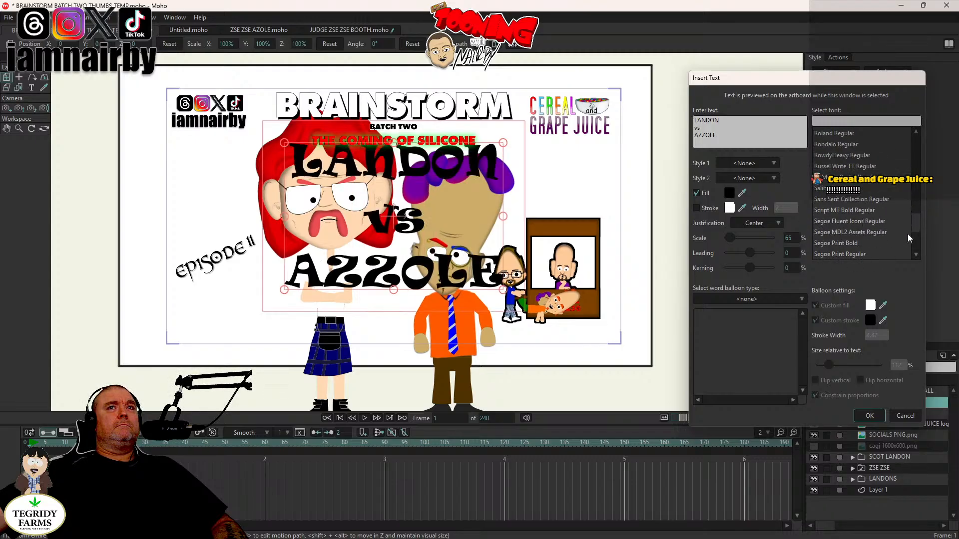
Step: Preview the LANDON vs AZZOLE text in Tahoma Bold, Tahoma Regular, Trebuchet MS Regular and Tw Cen MT fonts
drag(918, 228, 917, 251)
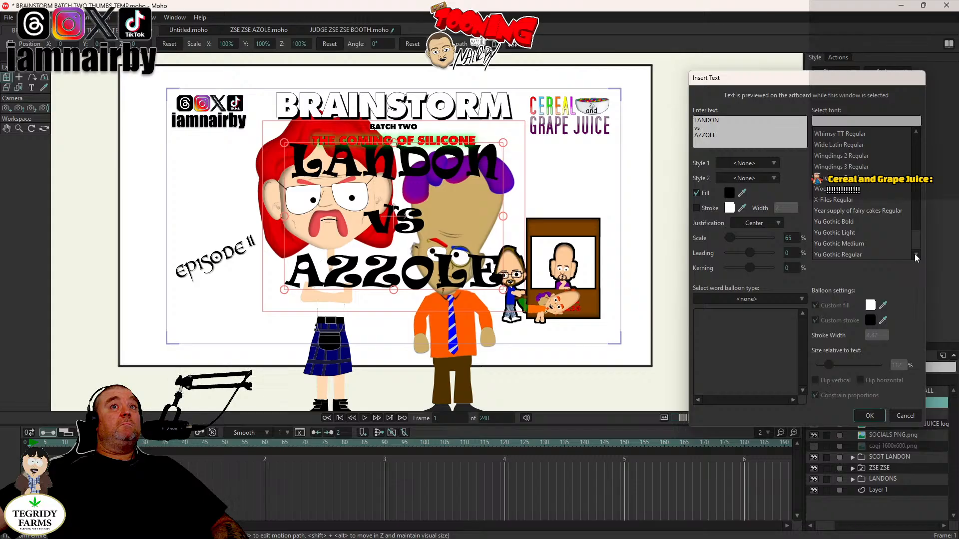
drag(917, 254, 918, 234)
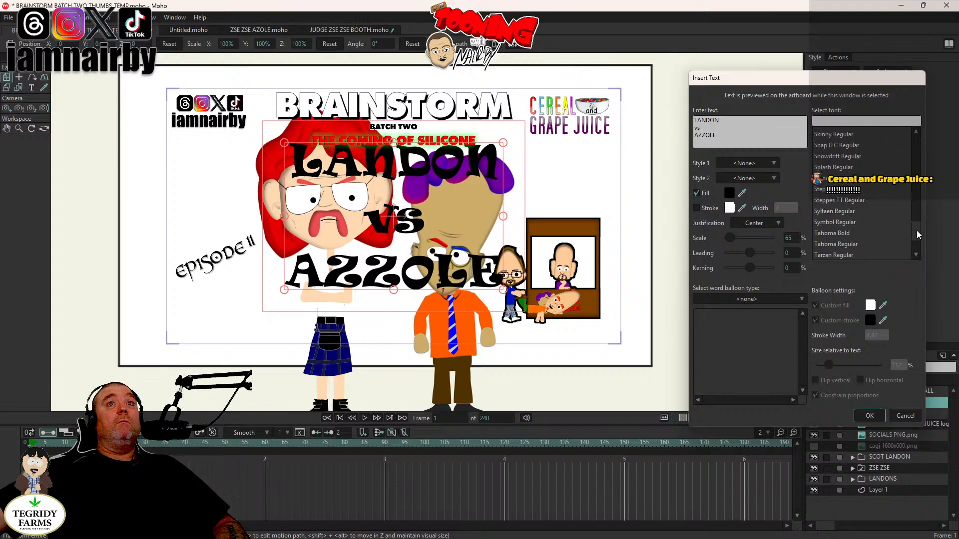
click(834, 234)
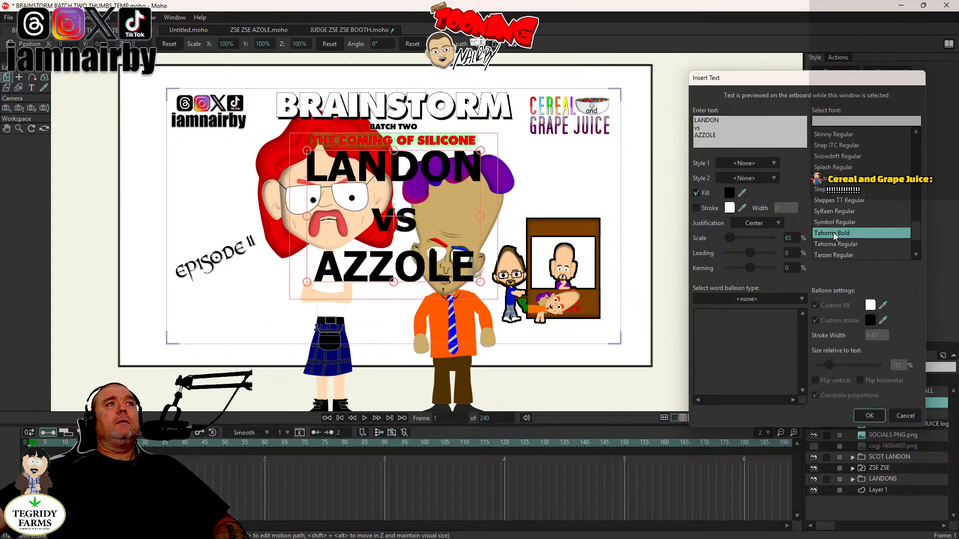
click(834, 244)
scroll(835, 244, down, 3)
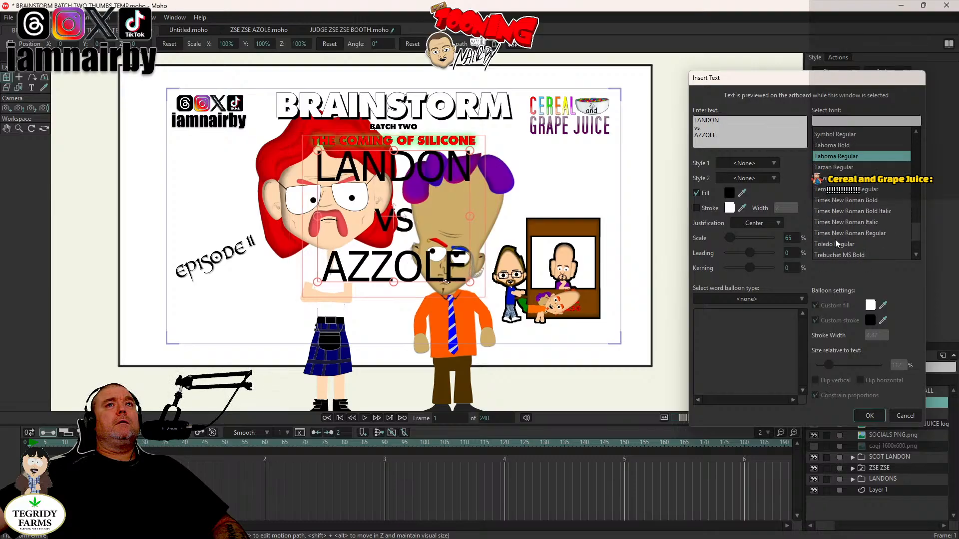
click(843, 193)
scroll(836, 199, down, 2)
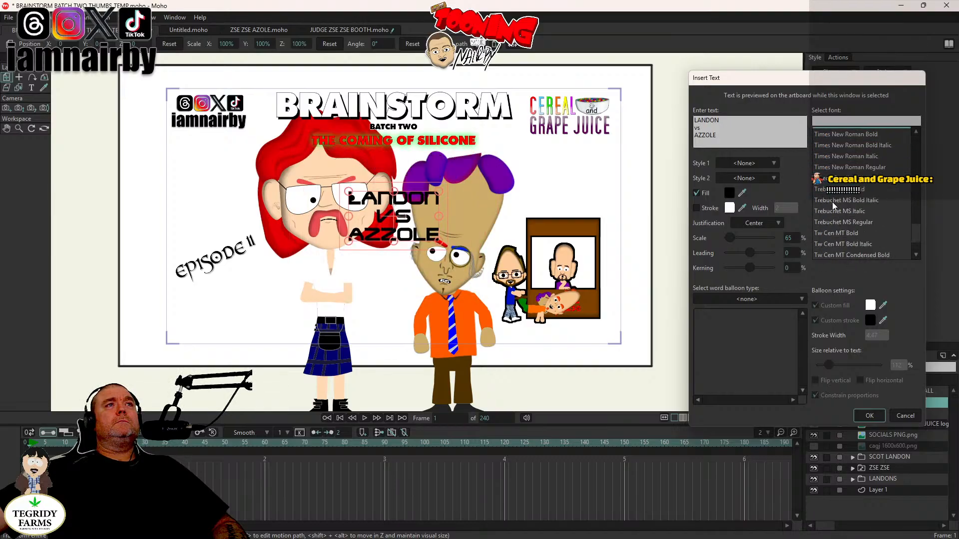
click(831, 222)
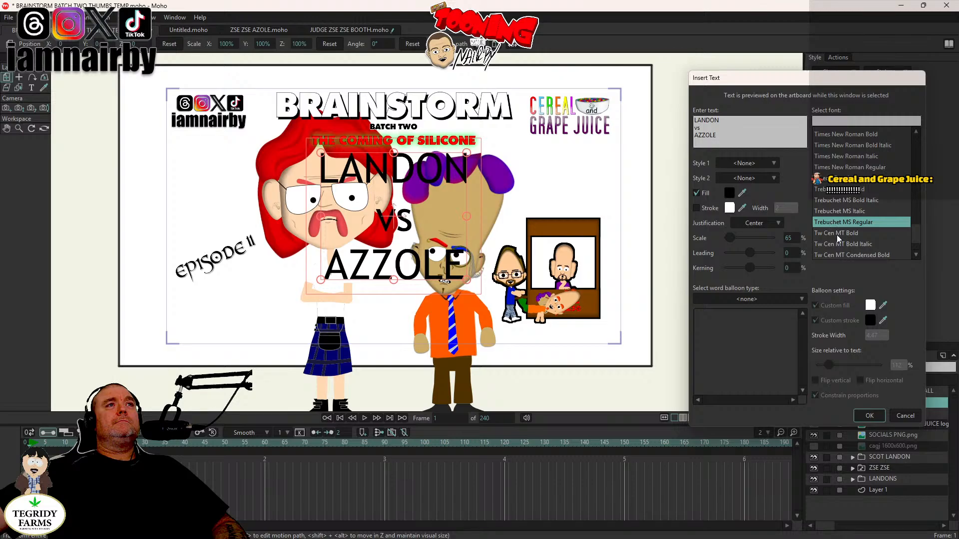
click(839, 234)
scroll(840, 236, down, 2)
click(838, 235)
scroll(839, 232, up, 6)
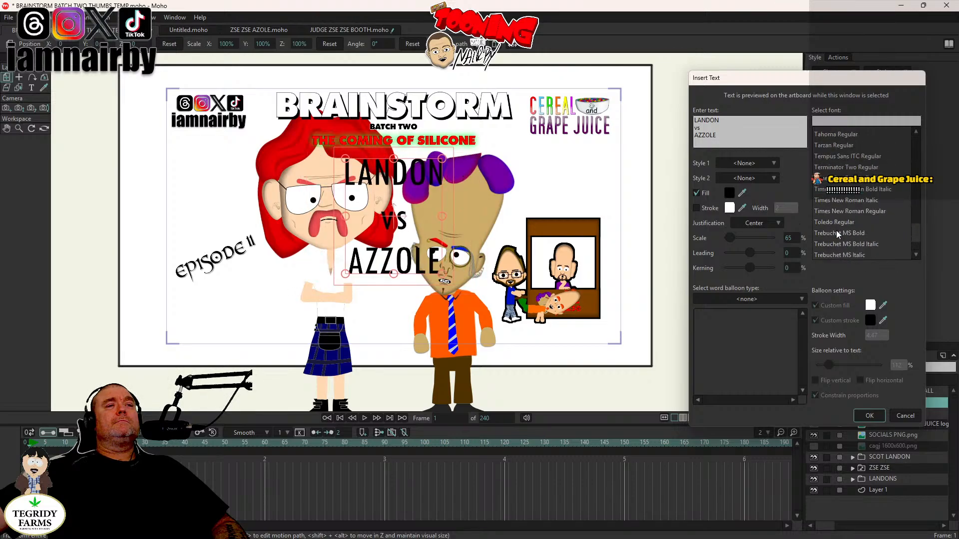
Step: Filter the fonts for IMP, apply Impact Regular to the LANDON vs AZZOLE text, and tighten its leading to -25%
click(839, 120)
text(IM)
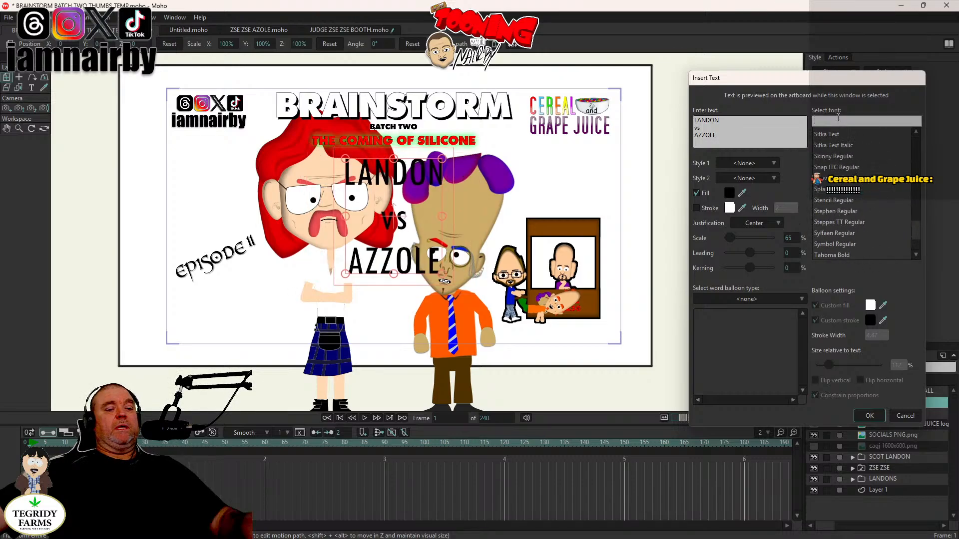
text(P)
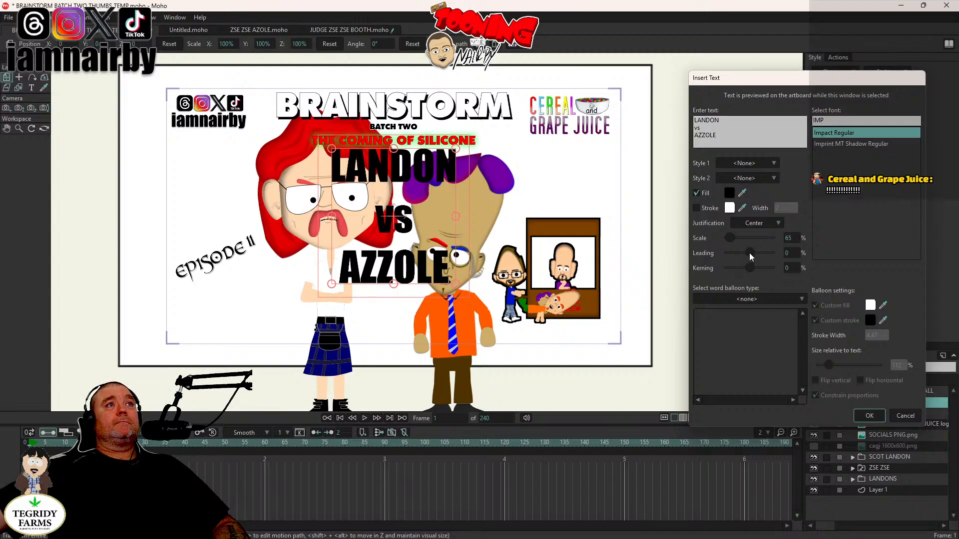
mouse_move(751, 256)
mouse_down()
mouse_move(735, 256)
mouse_move(749, 256)
mouse_up()
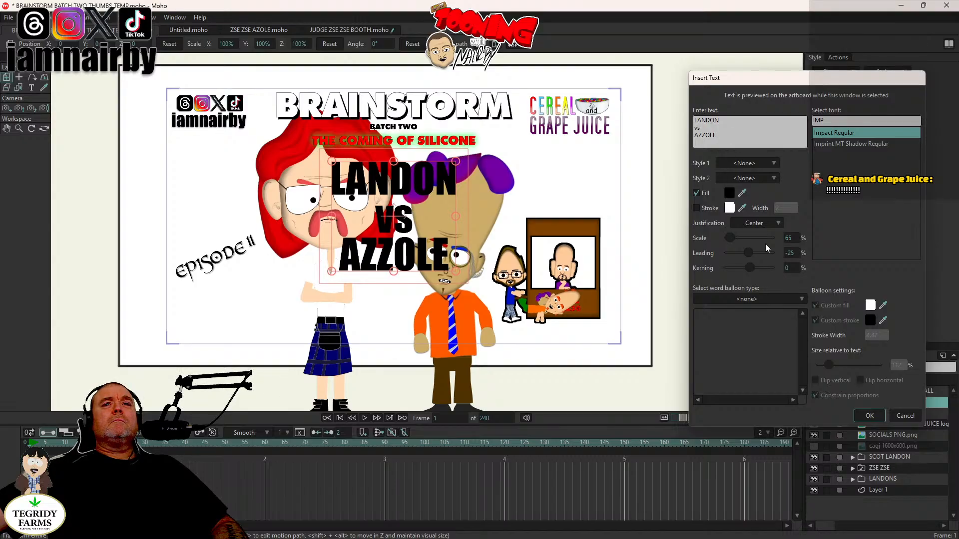
key(ctrl+a)
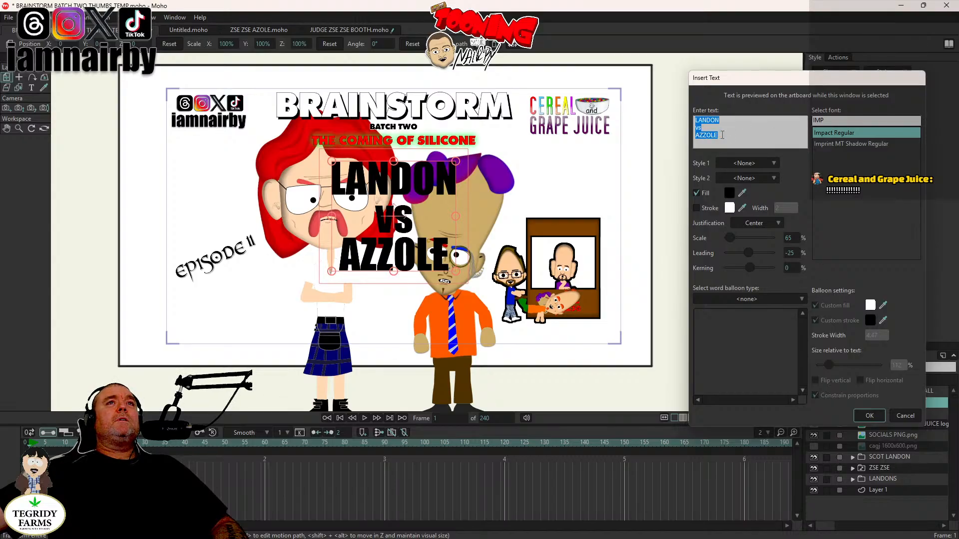
drag(723, 135, 698, 128)
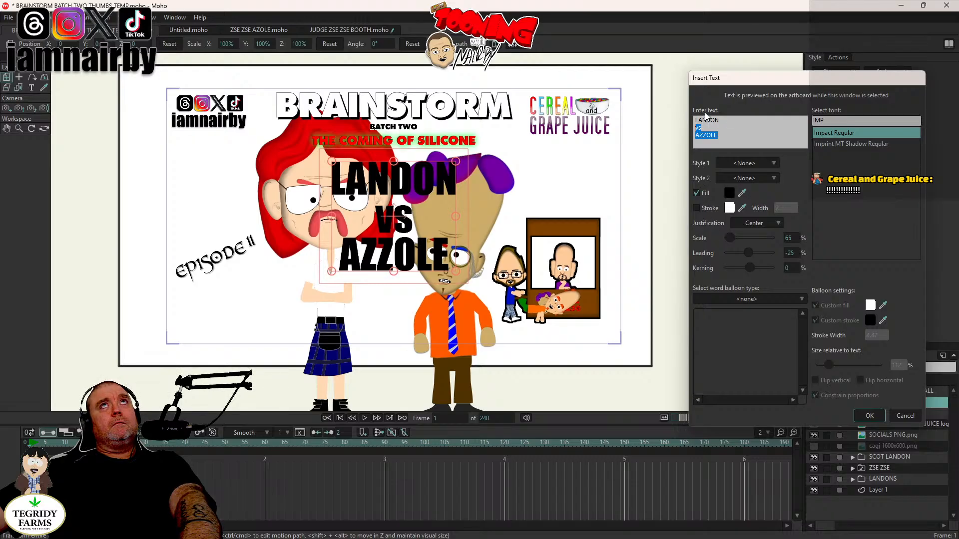
click(729, 141)
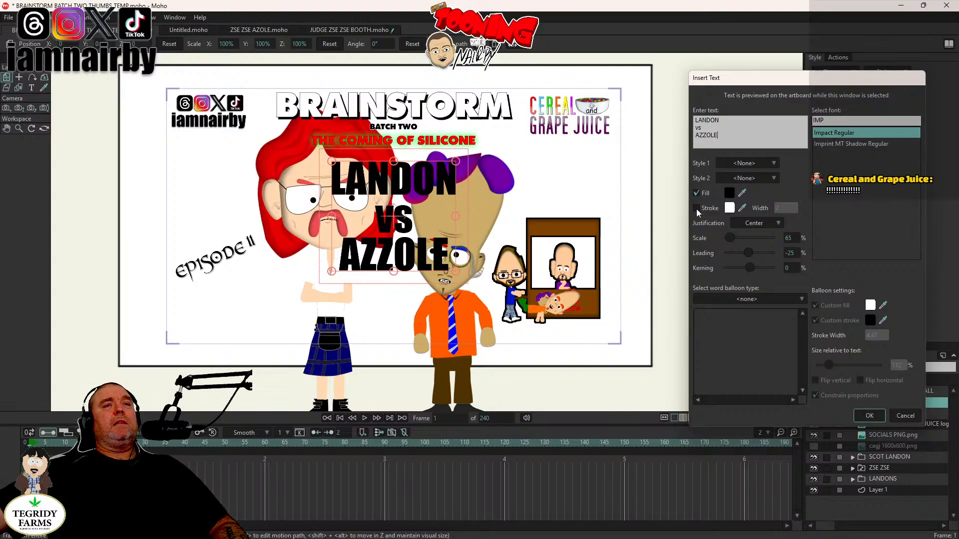
Step: Set the LANDON vs AZZOLE text's fill color to white (FFFFFF) and accept the text settings
click(732, 193)
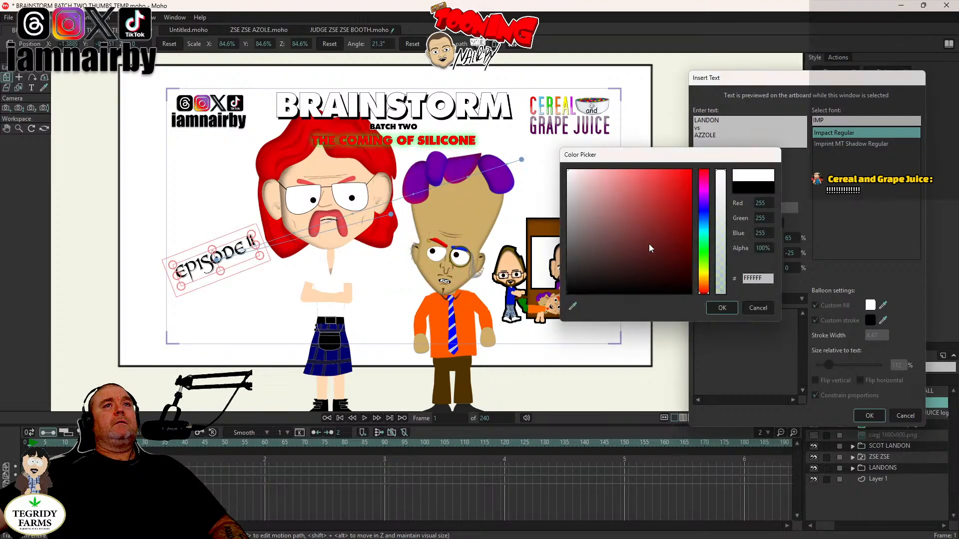
click(722, 309)
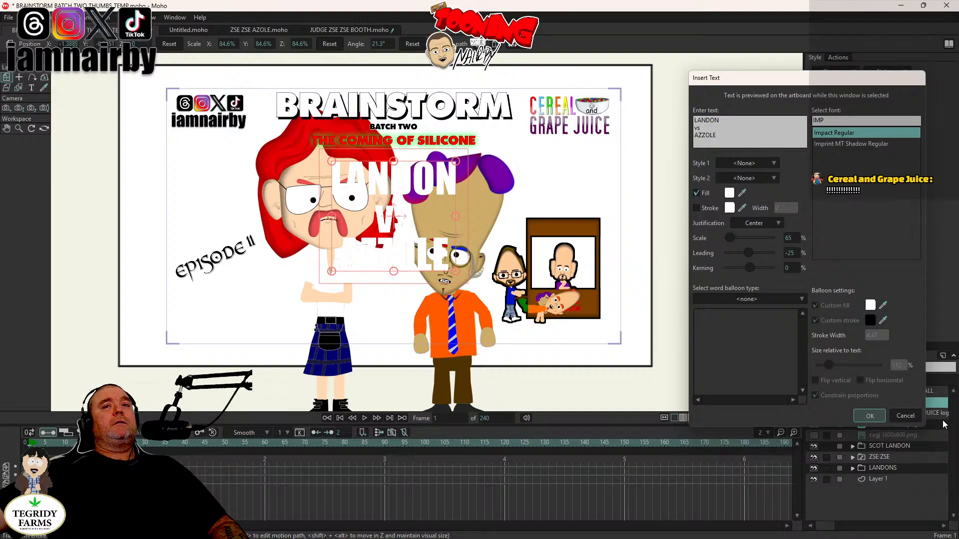
click(895, 416)
Step: Convert the LANDON vs AZZOLE text layer to a vector layer
right_click(896, 416)
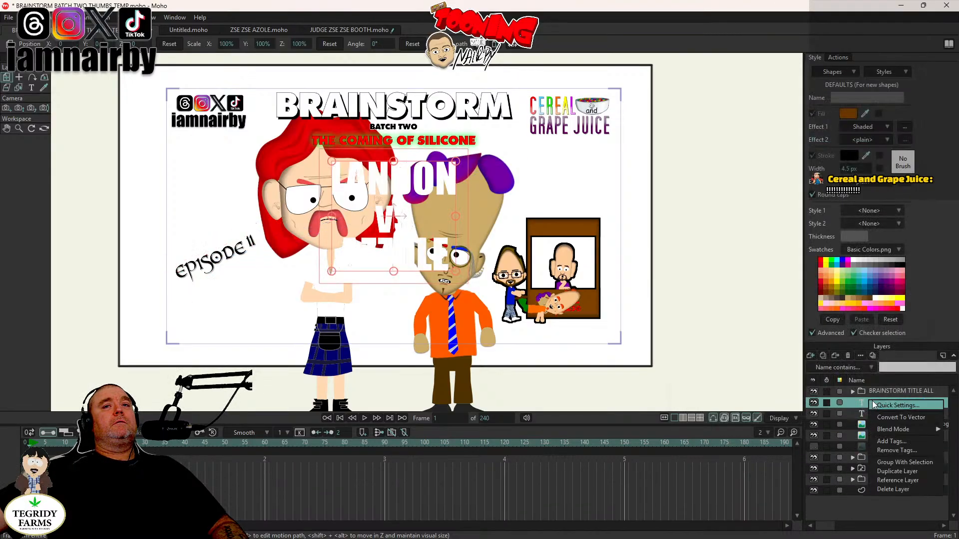
click(900, 418)
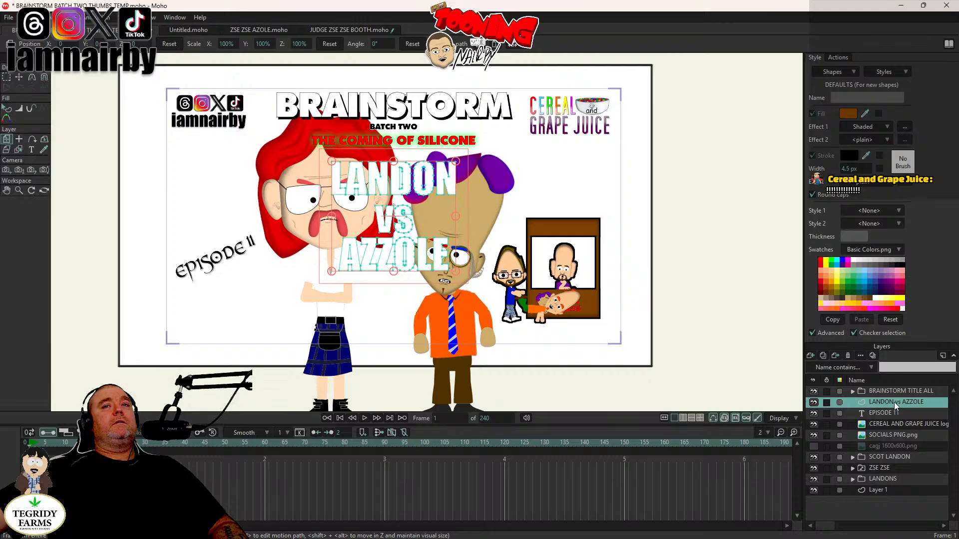
double_click(894, 403)
click(940, 508)
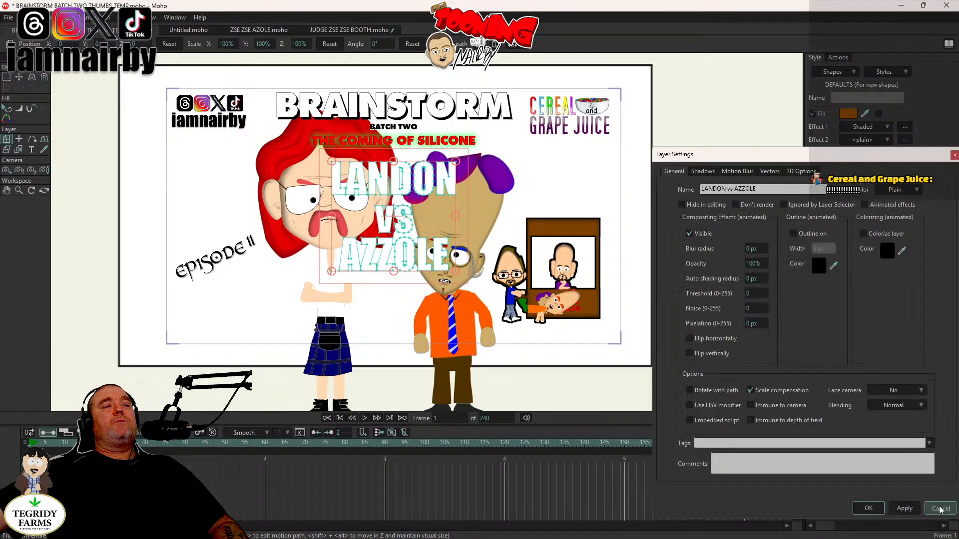
Step: Select all points of the word vs between LANDON and AZZOLE and scale it down about its center
click(6, 77)
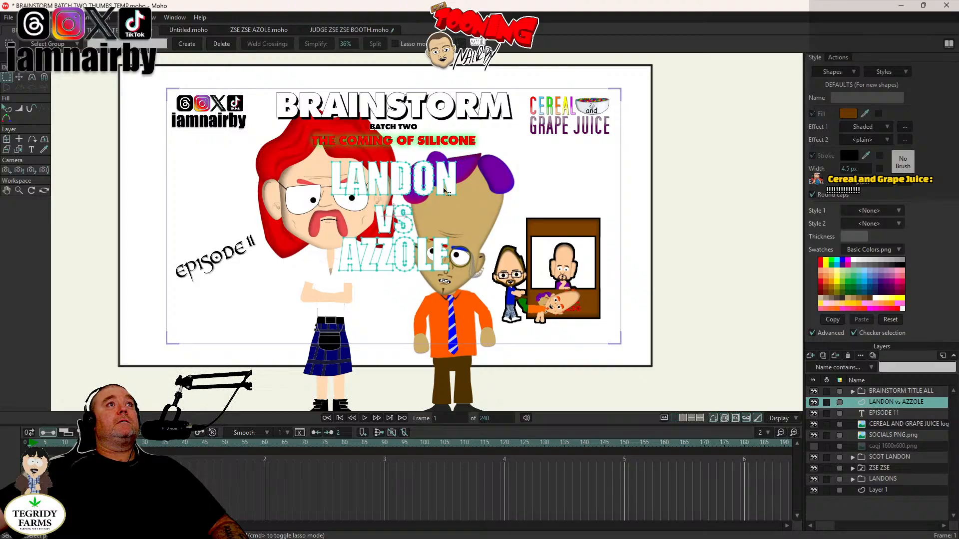
scroll(444, 190, up, 4)
drag(422, 207, 301, 285)
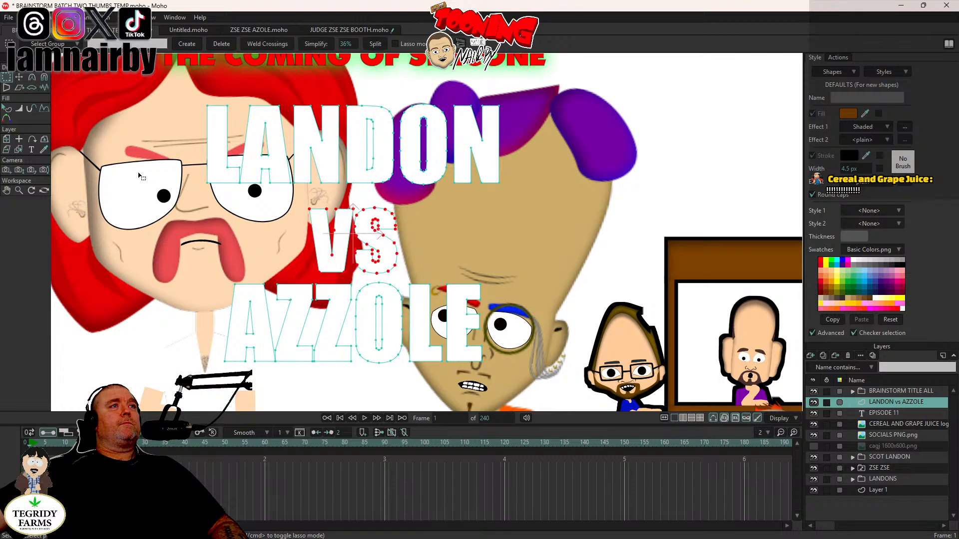
click(19, 78)
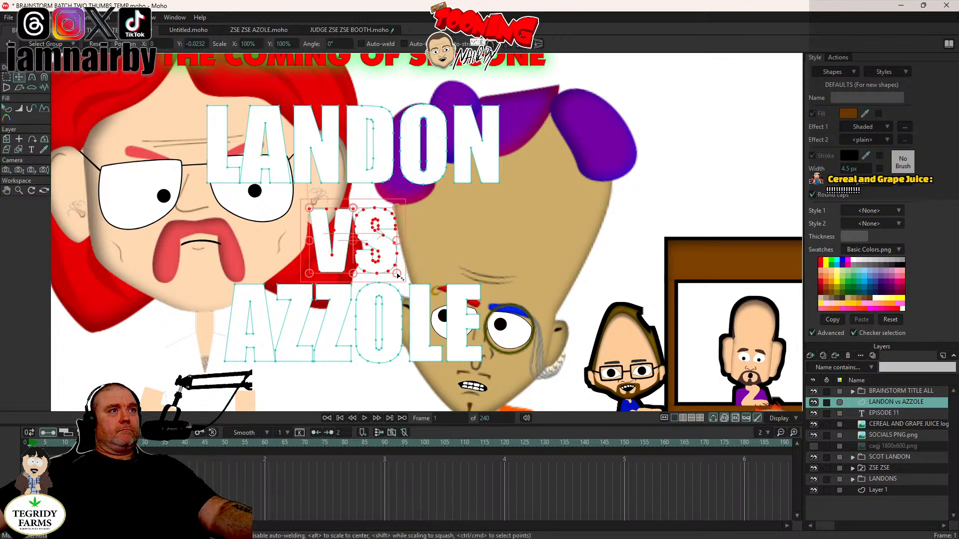
drag(398, 274, 392, 262)
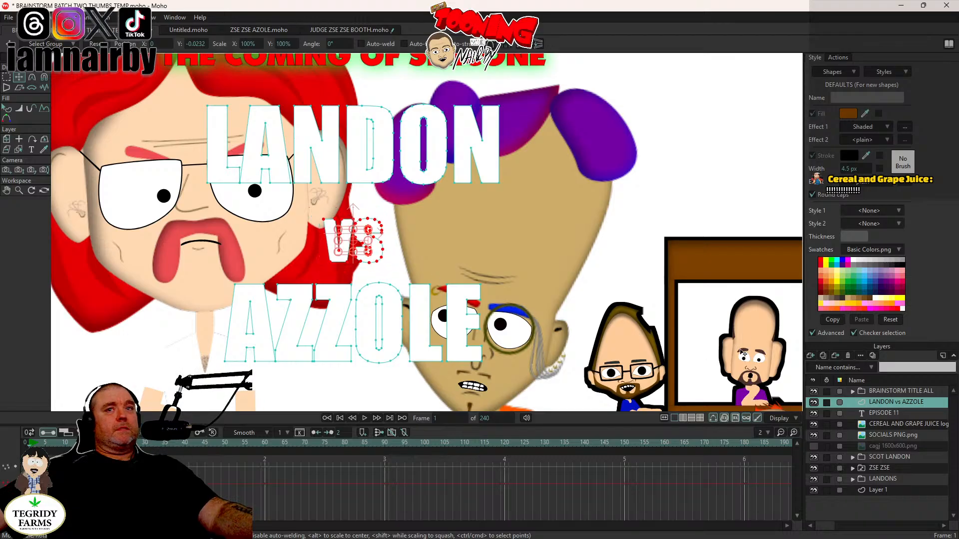
Step: Set the LANDON vs AZZOLE layer's 3D conversion to Extrude with Smooth shading
double_click(891, 402)
click(801, 172)
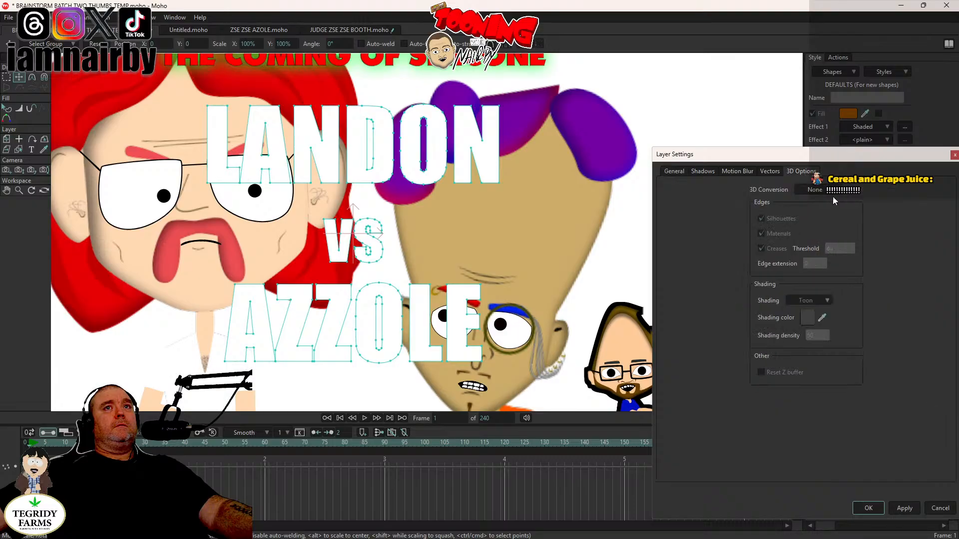
click(832, 192)
click(841, 210)
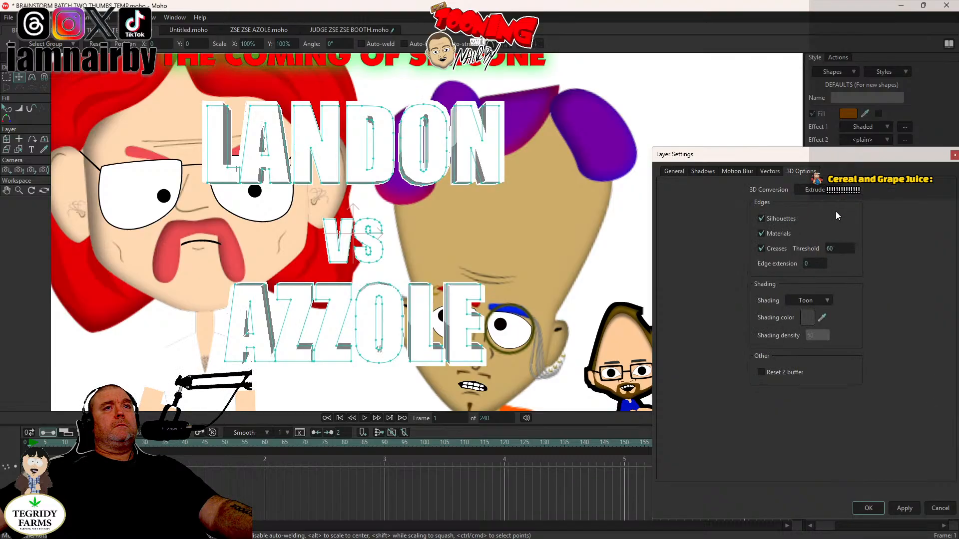
click(814, 303)
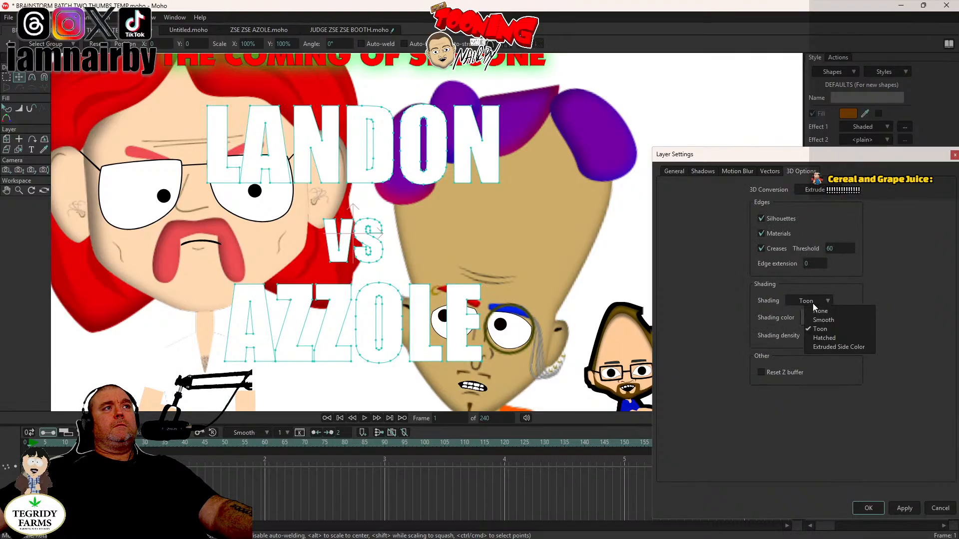
click(818, 320)
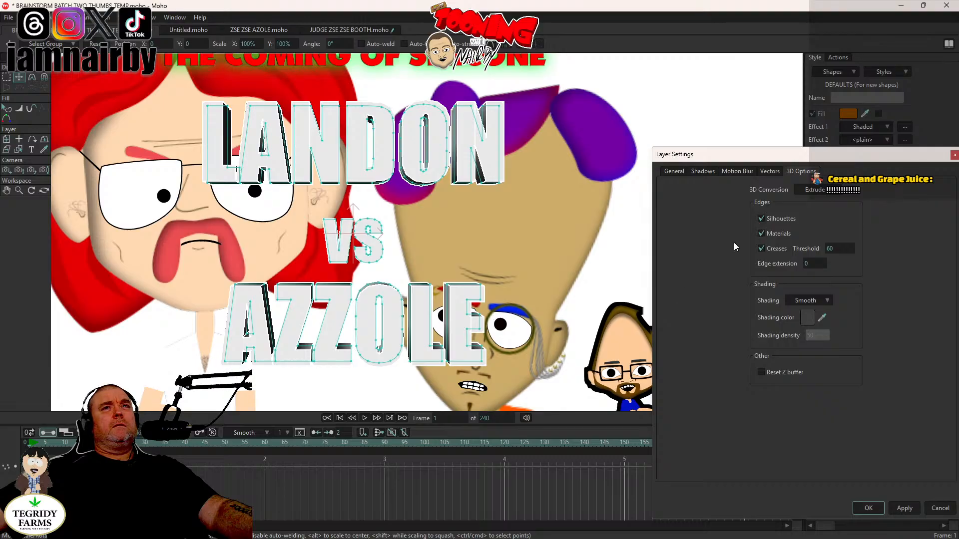
Step: Turn off the Silhouettes, Materials and Creases edges of the extruded text and accept the layer settings
click(762, 249)
click(761, 234)
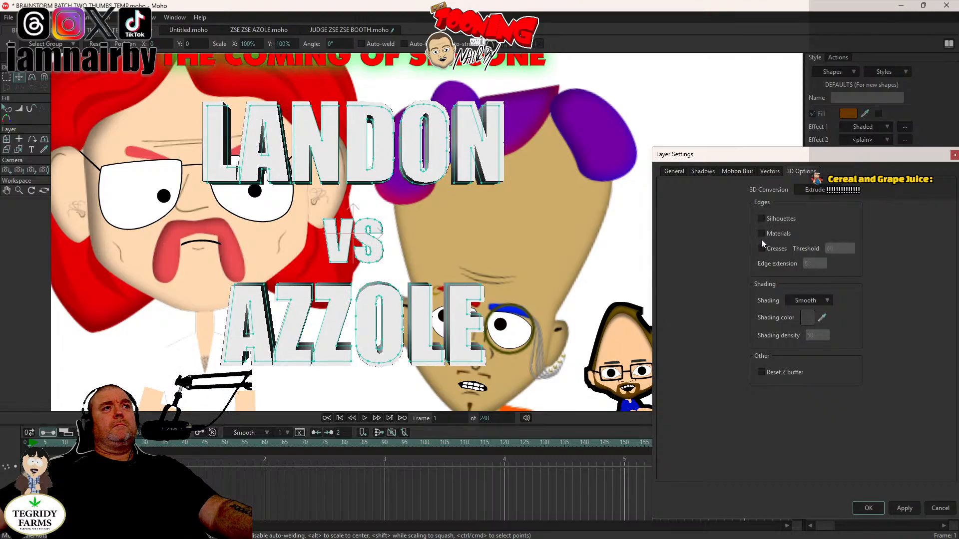
click(869, 508)
Step: Move the LANDON vs AZZOLE layer down between the two characters and scale the layer to about 67.4%
scroll(523, 299, down, 4)
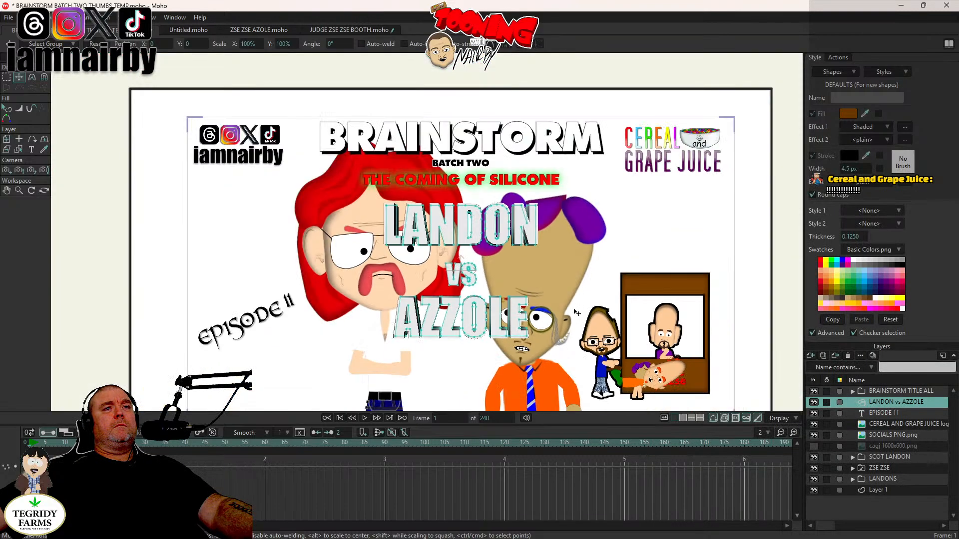
click(6, 139)
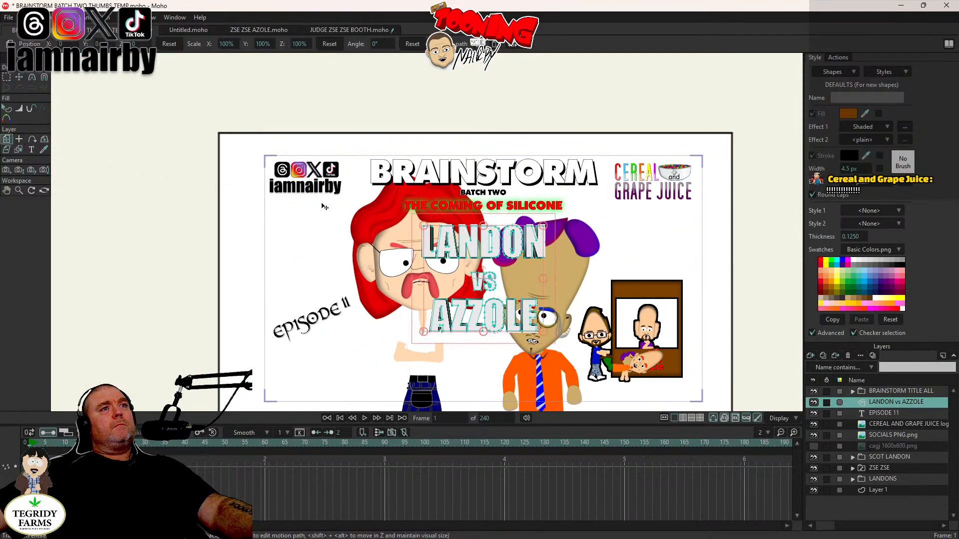
click(18, 78)
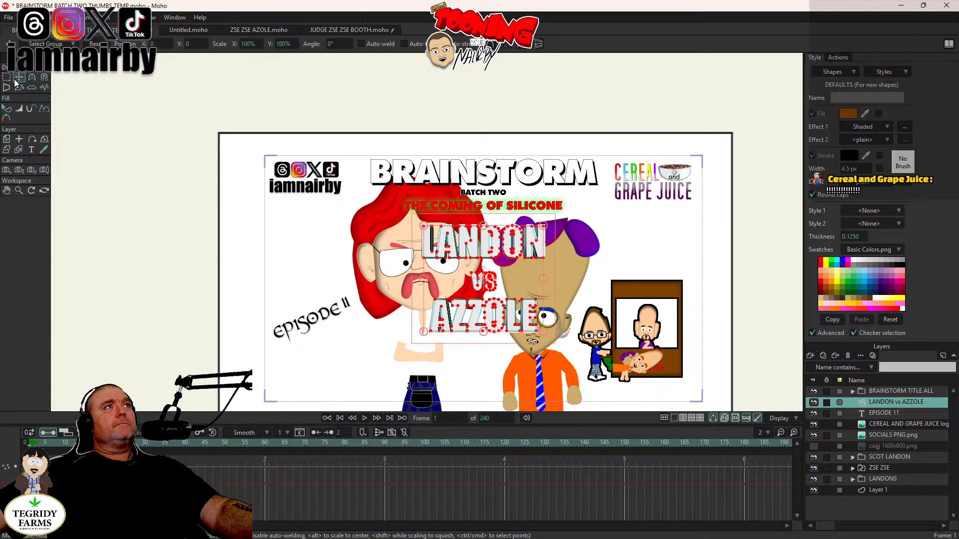
click(7, 139)
drag(221, 201, 211, 138)
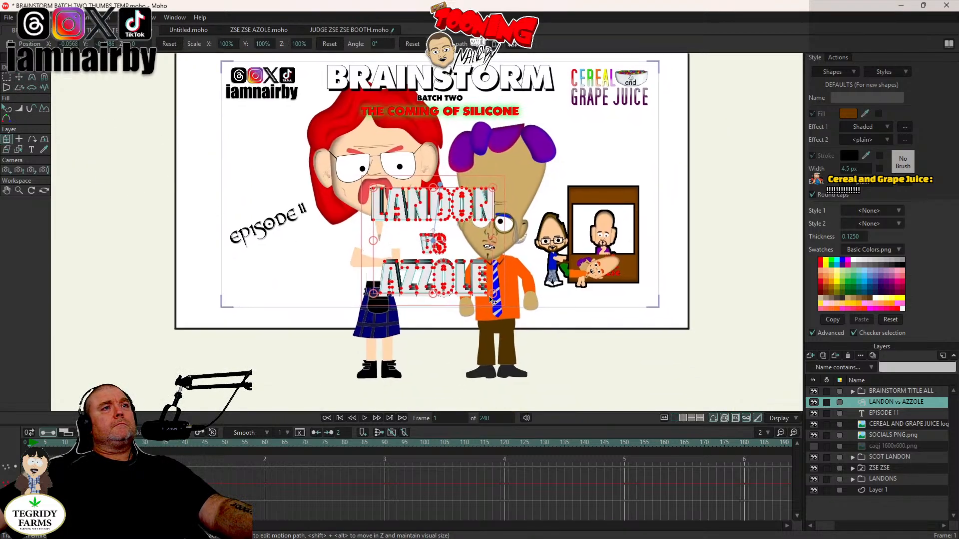
drag(495, 295, 473, 276)
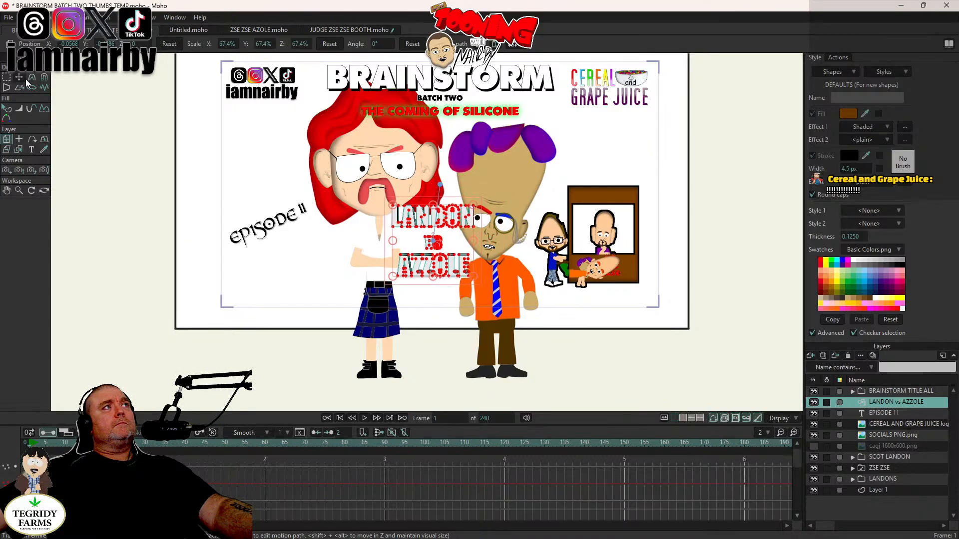
Step: Rotate the LANDON vs AZZOLE layer about -25.6° around X to tilt the extrusion, and clear the point selection
click(44, 139)
drag(215, 208, 216, 157)
click(25, 17)
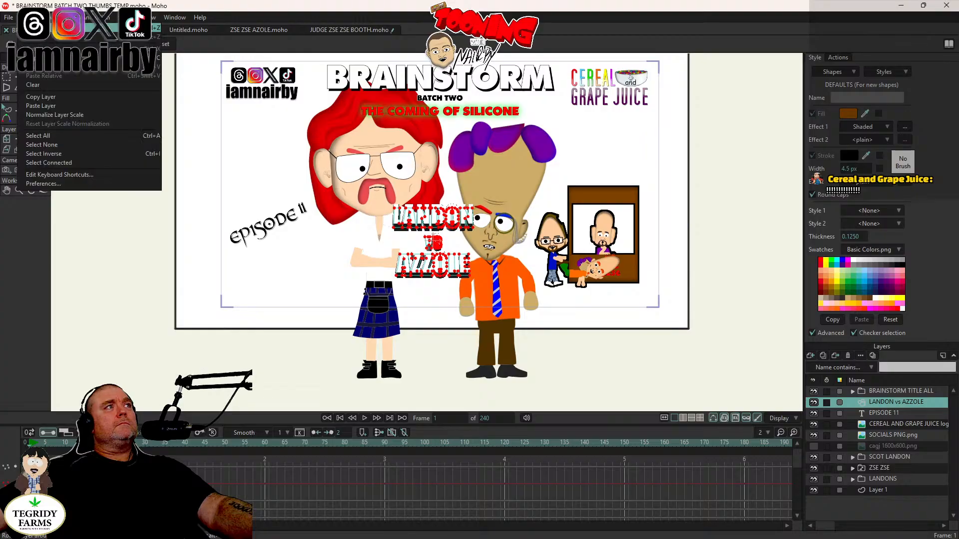
click(51, 150)
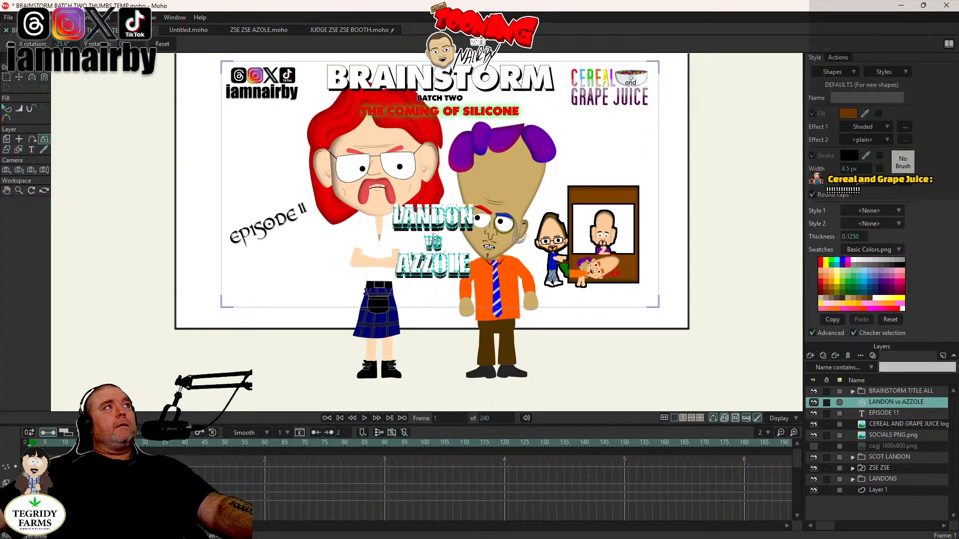
click(25, 17)
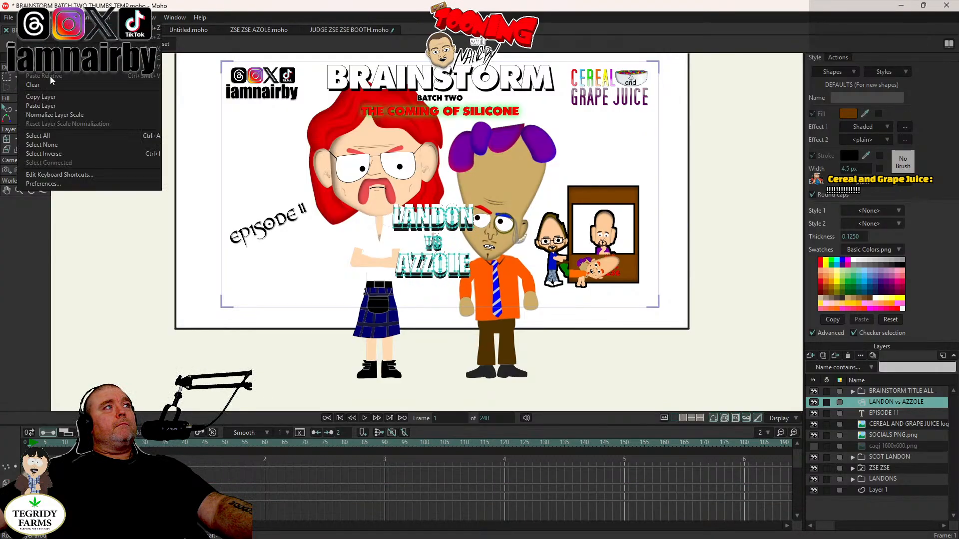
click(55, 146)
Step: Place the LANDON vs AZZOLE layer lower between the two characters and scale it to 60%
scroll(509, 265, up, 3)
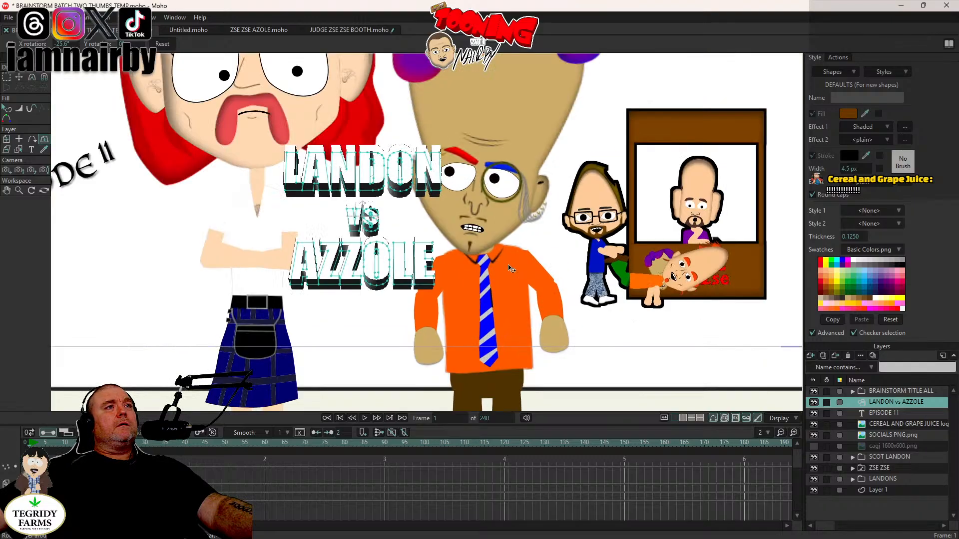
scroll(510, 268, down, 2)
click(6, 139)
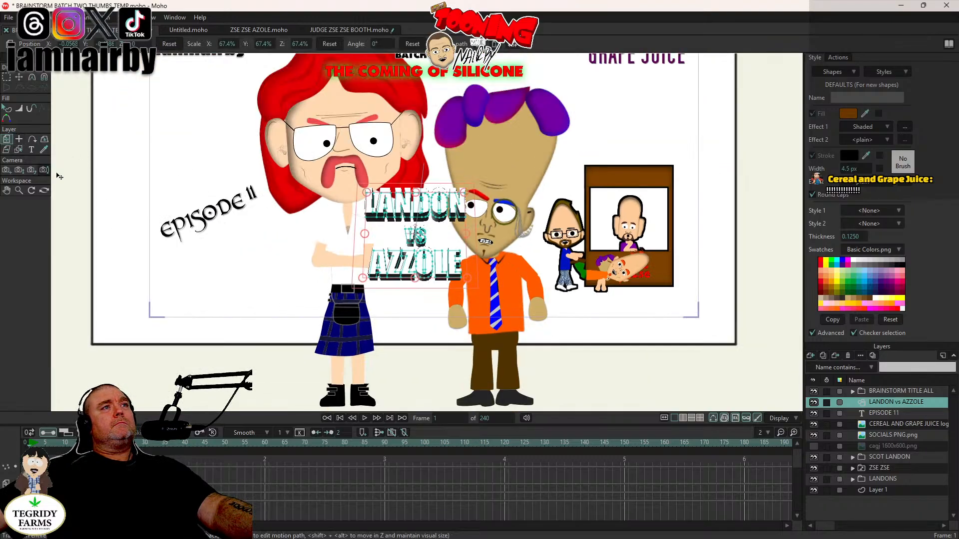
drag(70, 177, 40, 194)
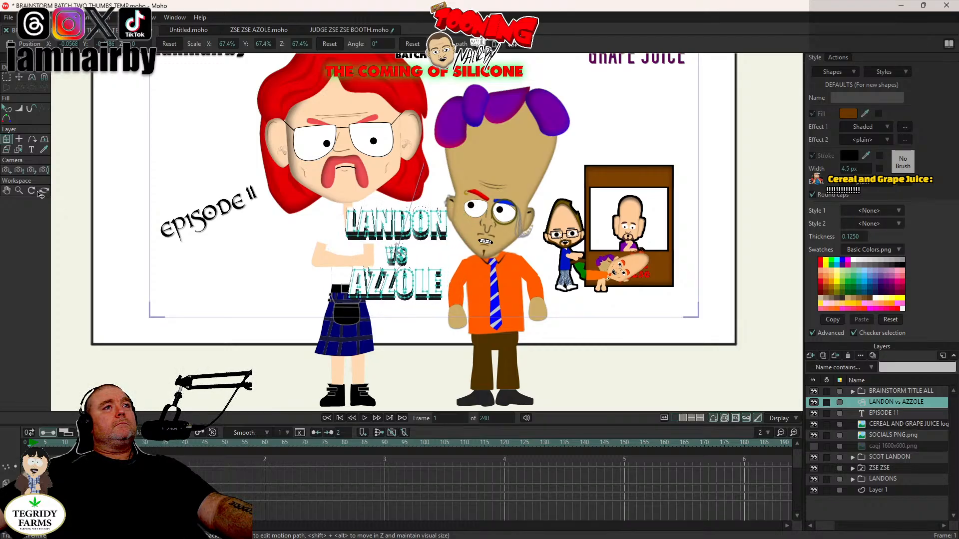
drag(40, 194, 91, 200)
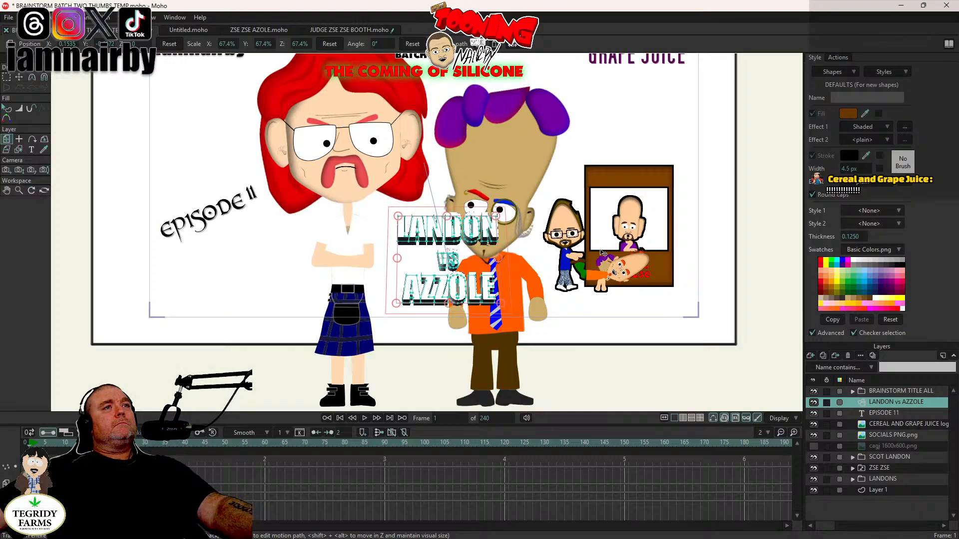
drag(606, 250, 570, 257)
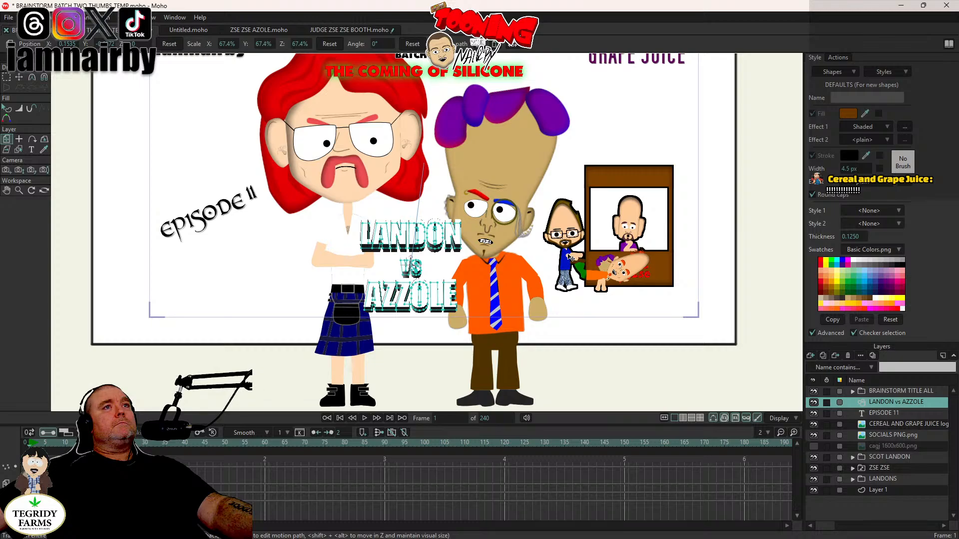
drag(462, 225, 458, 232)
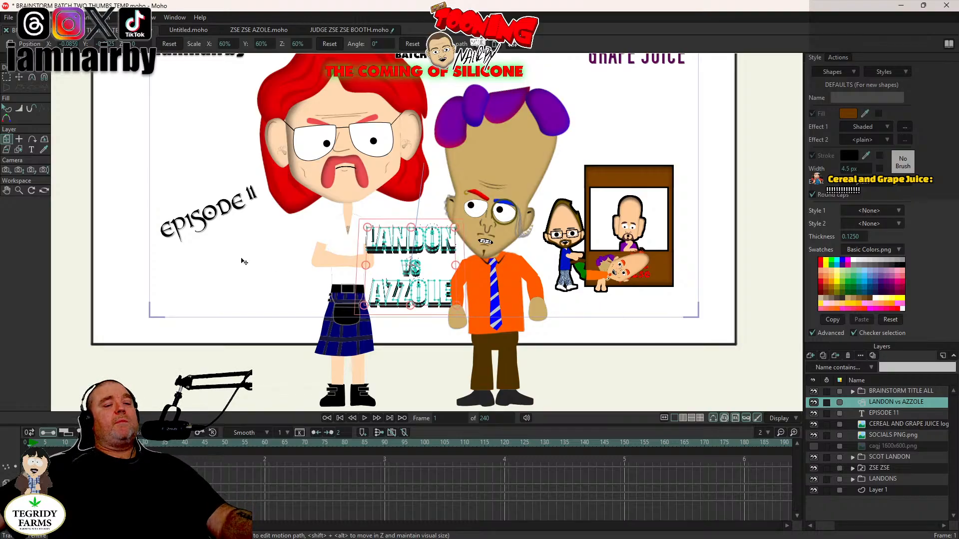
click(8, 79)
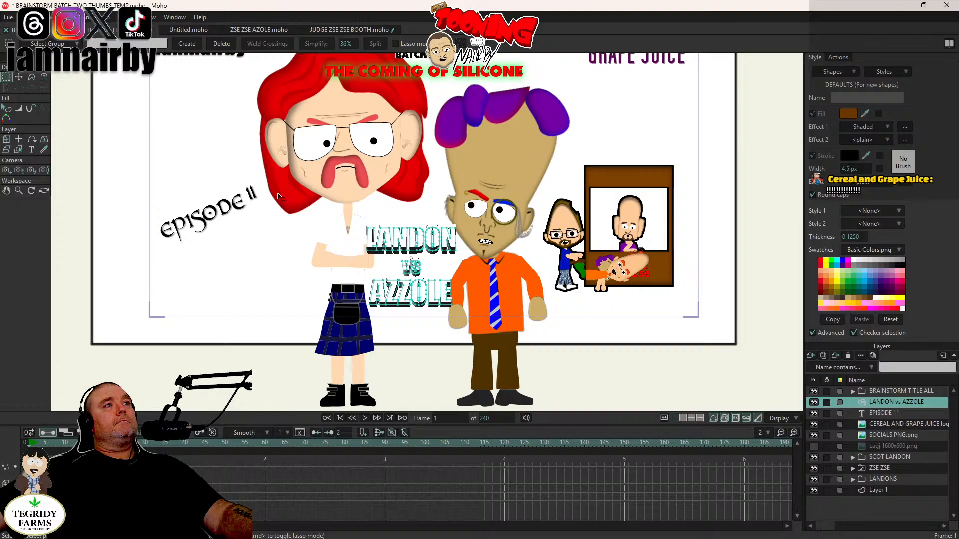
scroll(464, 220, up, 3)
drag(475, 211, 232, 309)
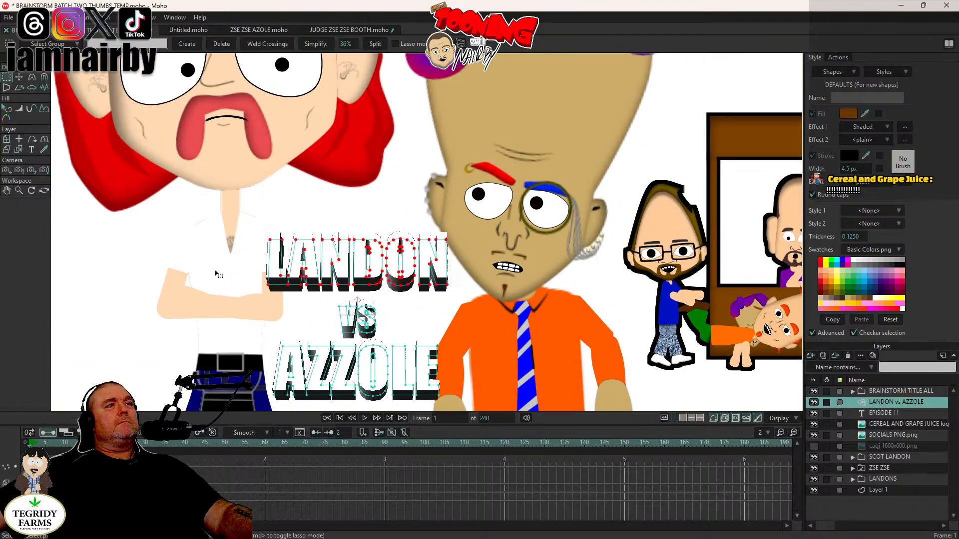
click(20, 79)
drag(691, 267, 644, 179)
drag(564, 196, 594, 198)
key(ctrl+z)
drag(640, 225, 546, 227)
Step: Move the points of AZZOLE across to the far side of the orange shirt and lower the word vs level with it
click(6, 77)
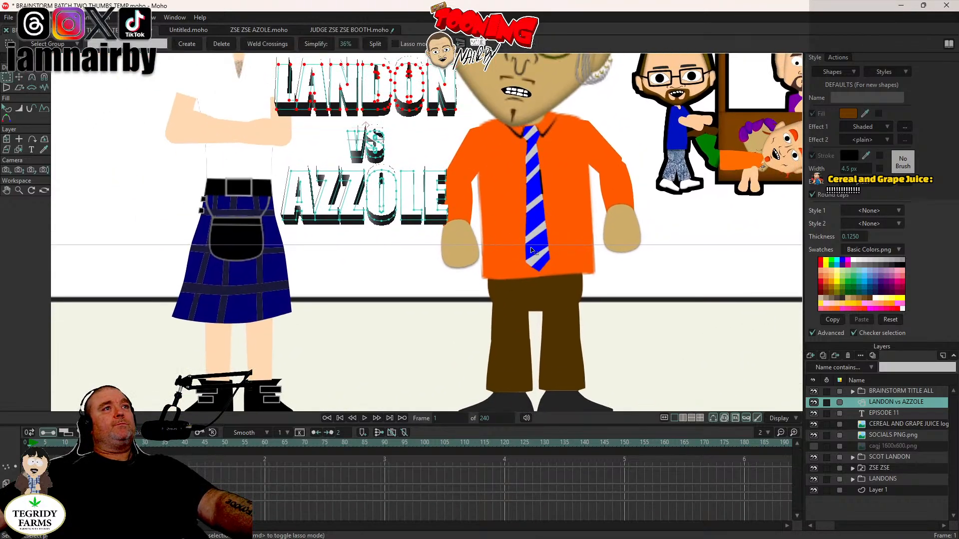
drag(488, 158, 268, 241)
click(19, 77)
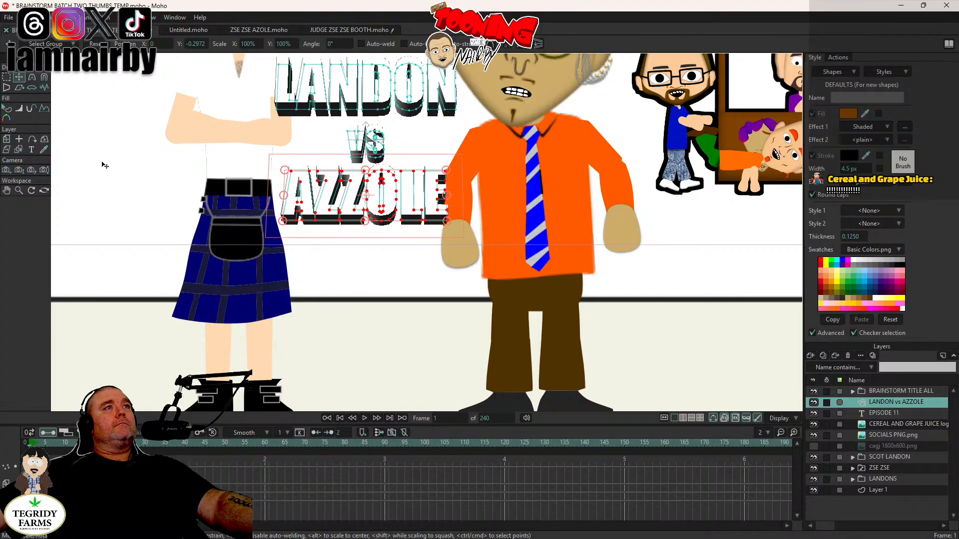
drag(126, 177, 321, 122)
click(7, 77)
click(19, 77)
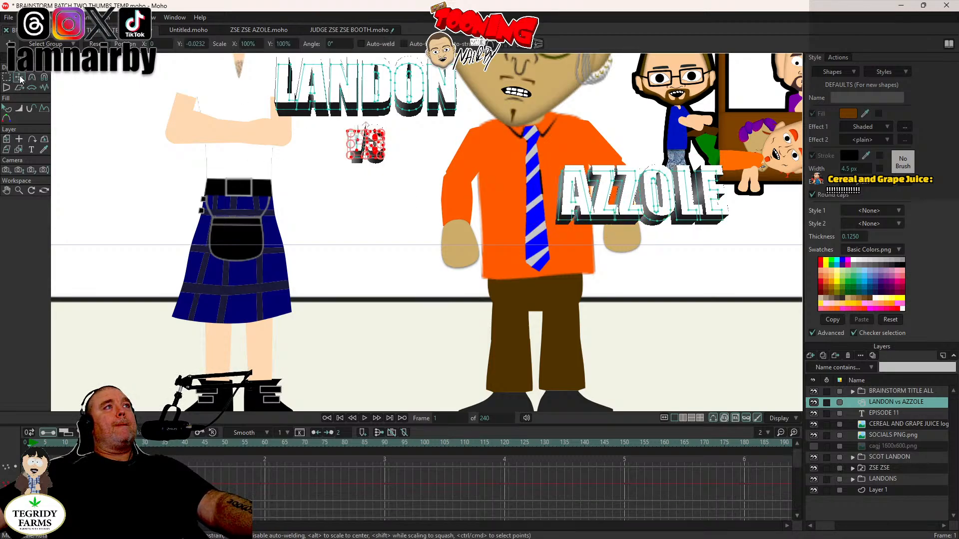
drag(216, 165, 242, 219)
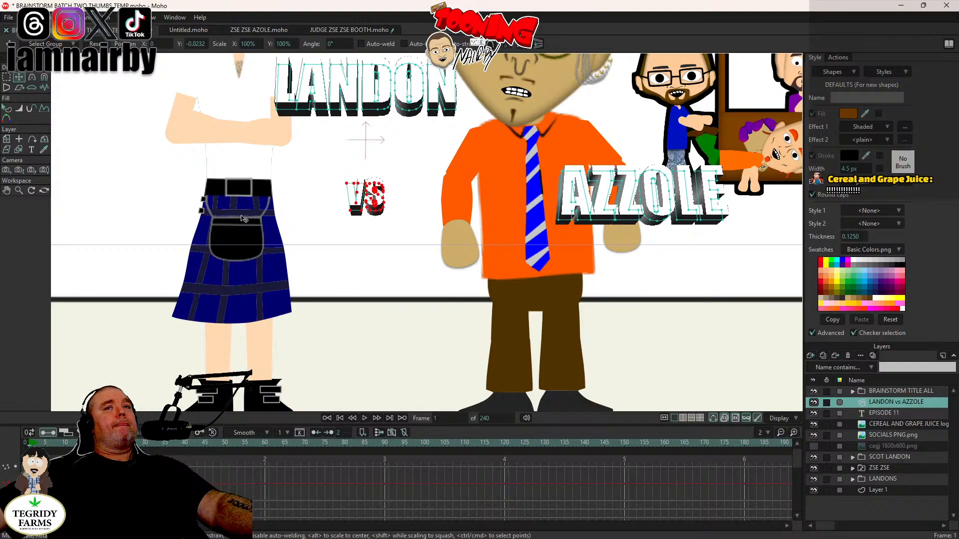
Step: Move the points of LANDON down beside the word vs, over the waist of the red-haired character
click(10, 78)
drag(488, 152, 222, 76)
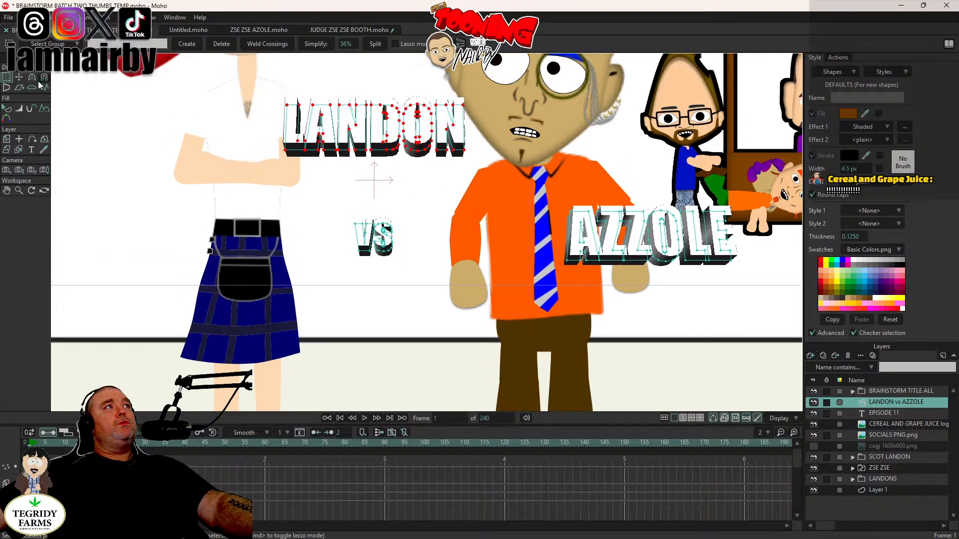
click(19, 77)
drag(544, 140, 424, 248)
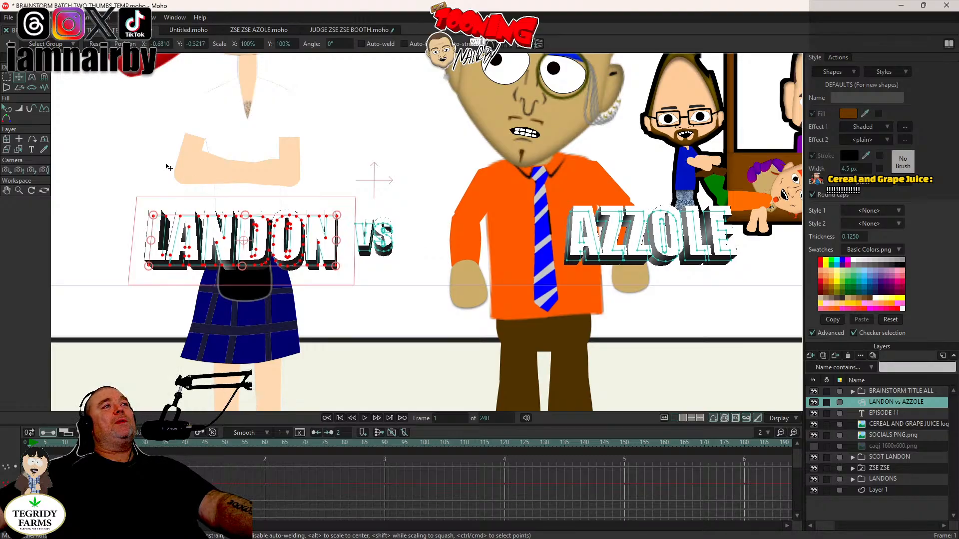
Step: Move the points of AZZOLE back close to vs so the three words form one line
key(e)
drag(759, 206, 535, 275)
click(19, 77)
drag(483, 151, 333, 152)
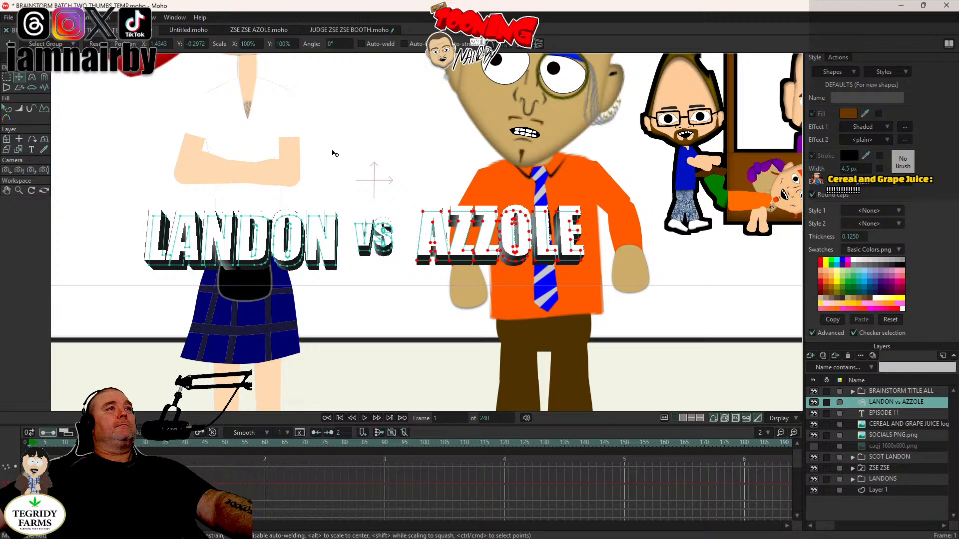
drag(334, 154, 339, 154)
Step: Shift the ZSE ZSE character layer slightly closer to the red-haired character and place it above SCOT LANDON in the layer order
scroll(512, 146, down, 2)
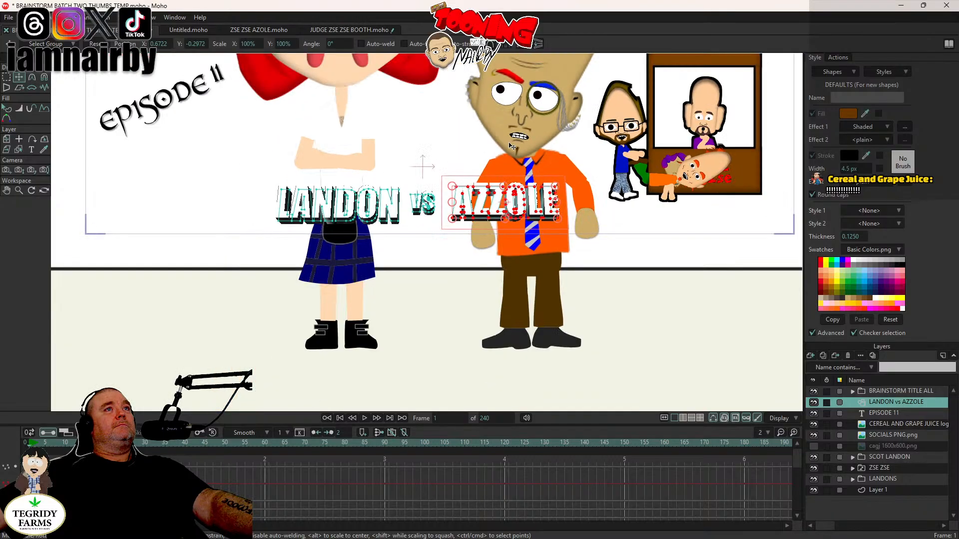
scroll(512, 146, down, 1)
drag(513, 145, 510, 259)
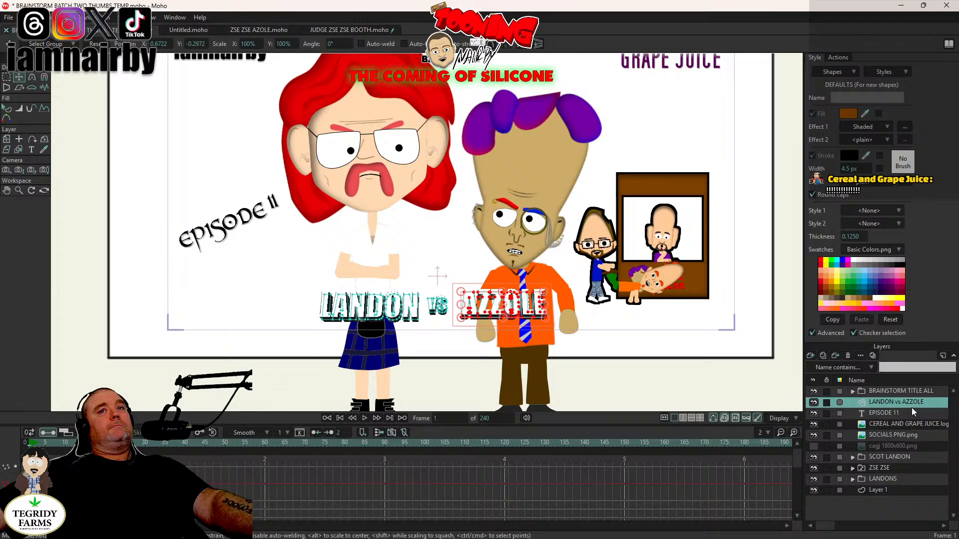
click(882, 469)
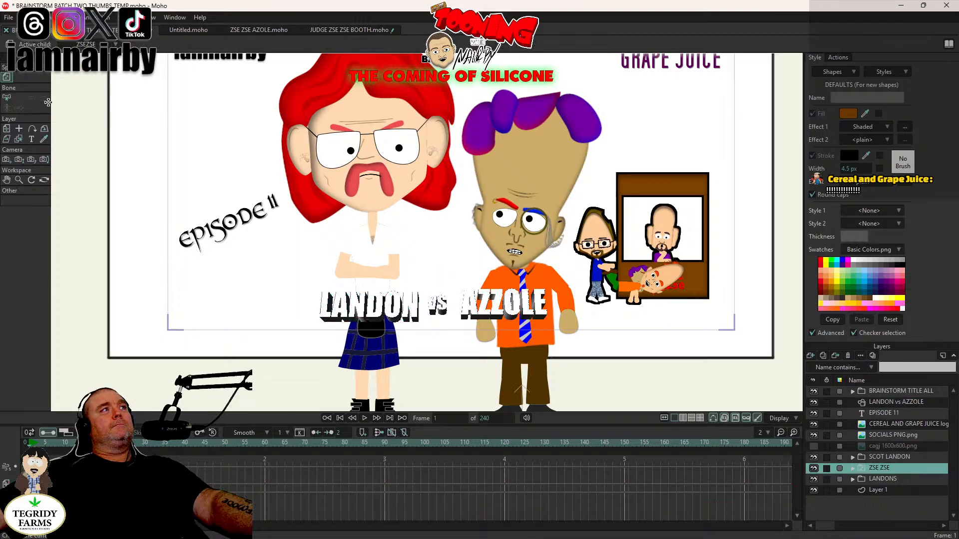
click(7, 128)
drag(579, 203, 562, 205)
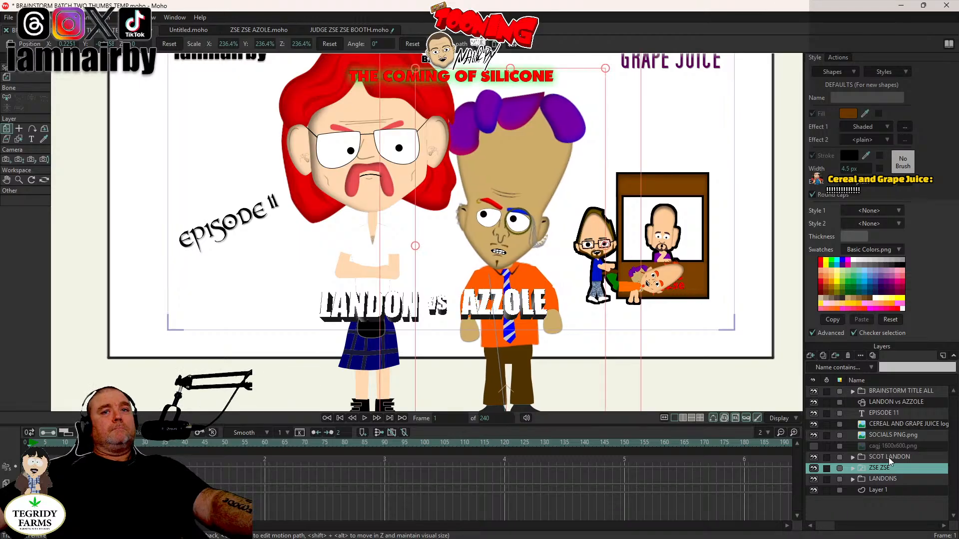
drag(895, 468, 907, 451)
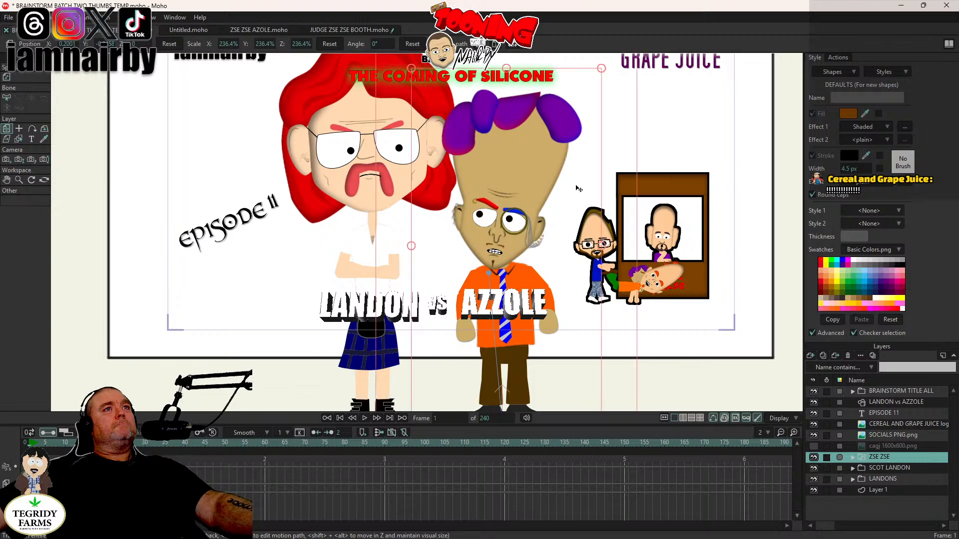
Step: Render the current frame to check the thumbnail layout down to the LANDON vs AZZOLE line, close the preview and save the project
scroll(574, 185, down, 4)
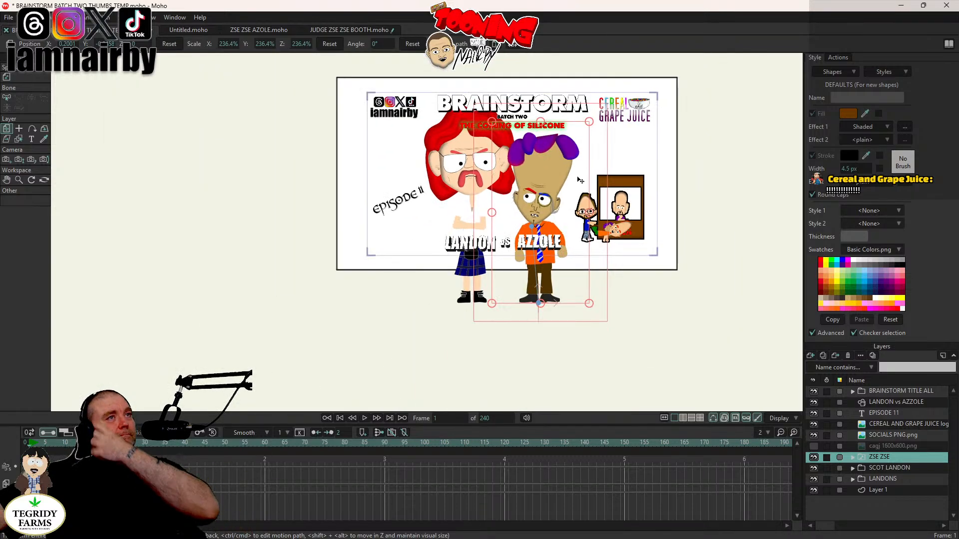
key(ctrl+r)
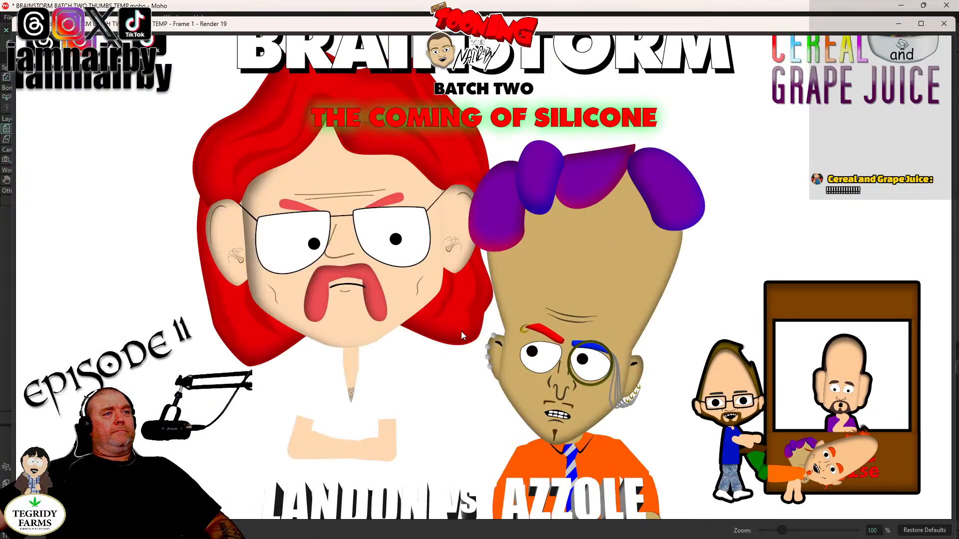
drag(461, 331, 453, 197)
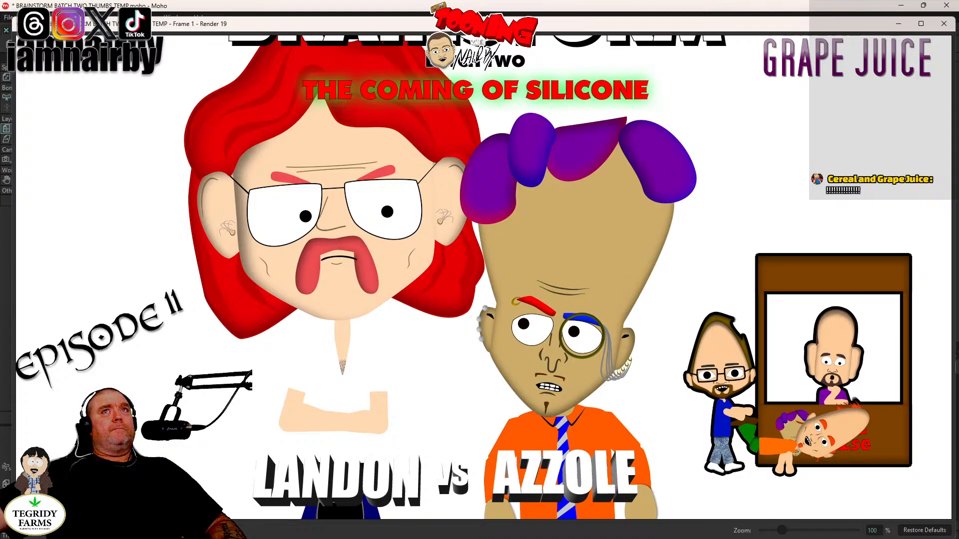
click(944, 24)
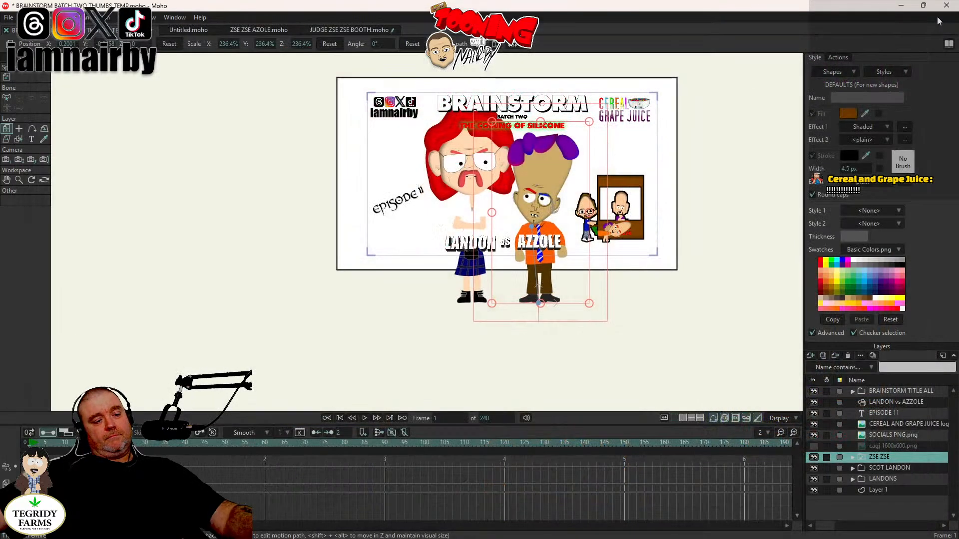
key(ctrl+s)
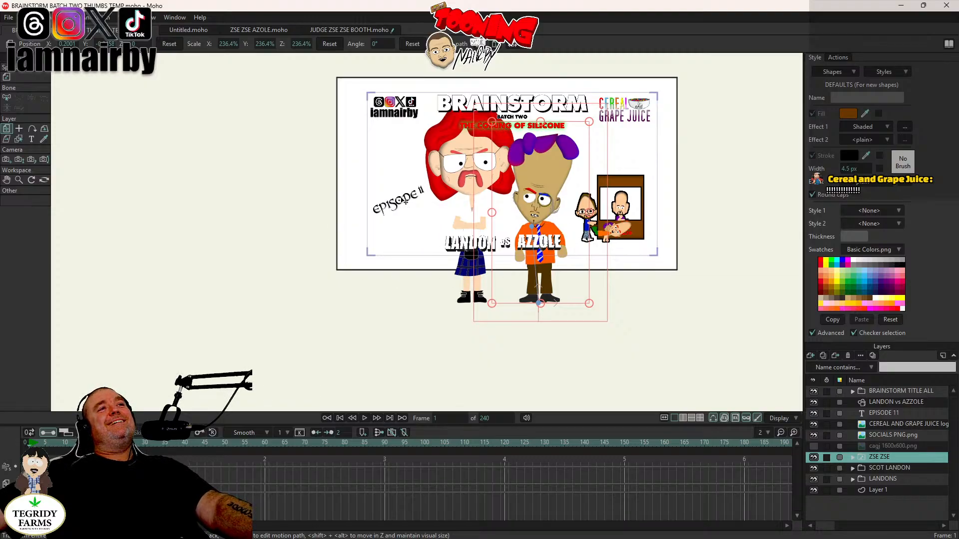
Step: Enable a black outline on the SCOT LANDON layer with a width of 6 px and accept the layer settings
double_click(891, 467)
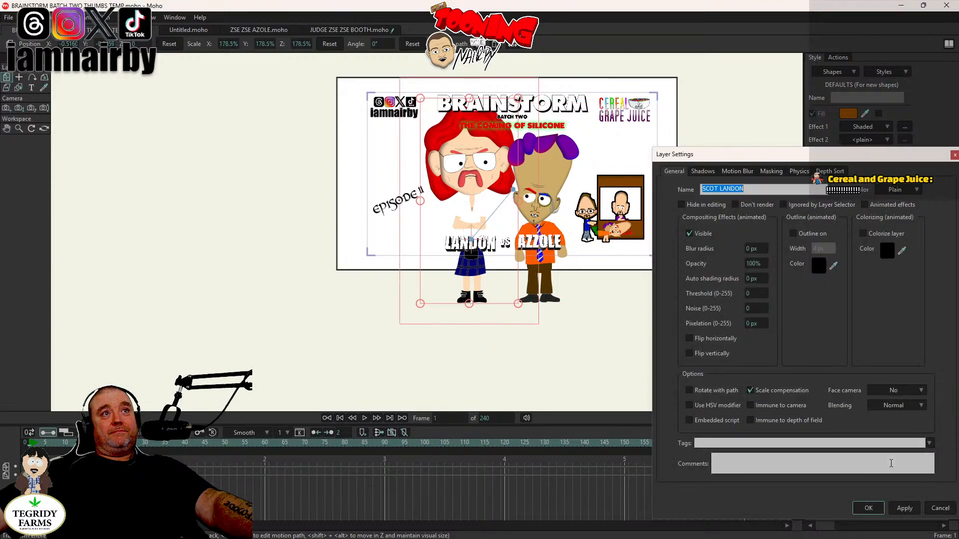
click(793, 234)
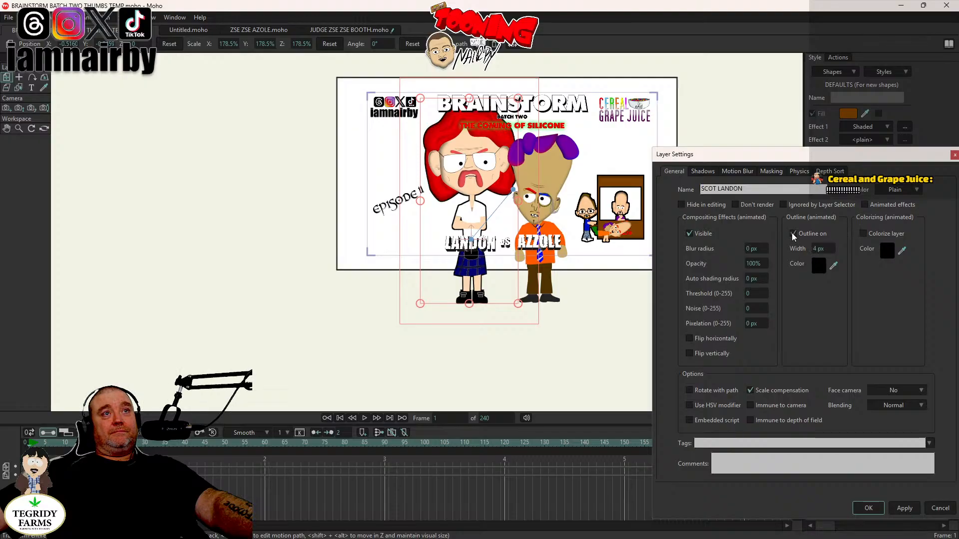
drag(821, 250, 826, 250)
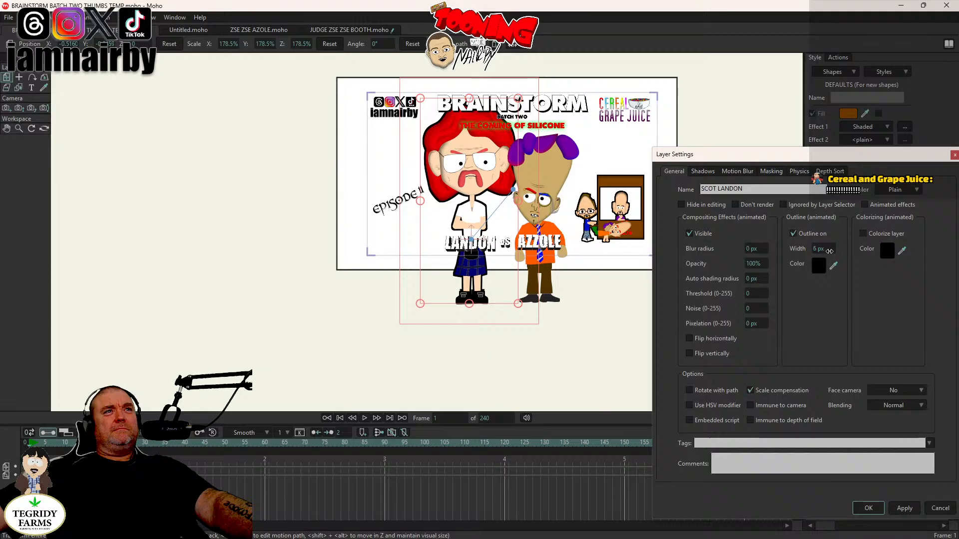
click(870, 509)
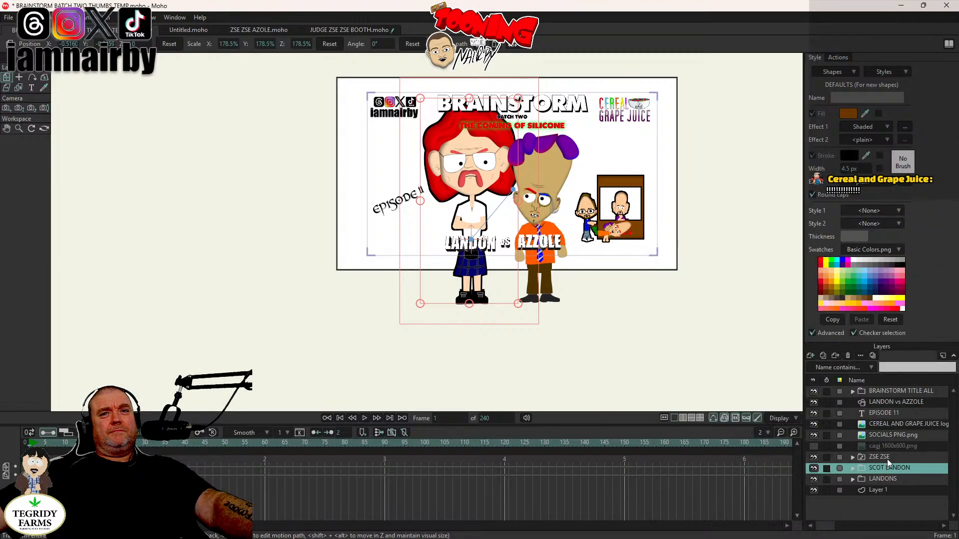
Step: Enable a black outline on the ZSE ZSE layer with a width of 4 px and accept the layer settings
double_click(887, 458)
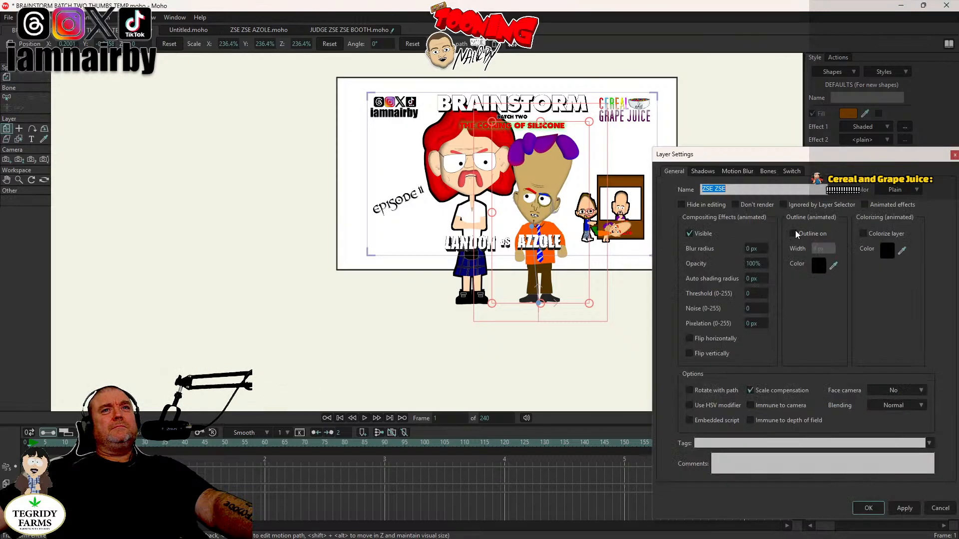
click(794, 234)
drag(829, 249, 832, 249)
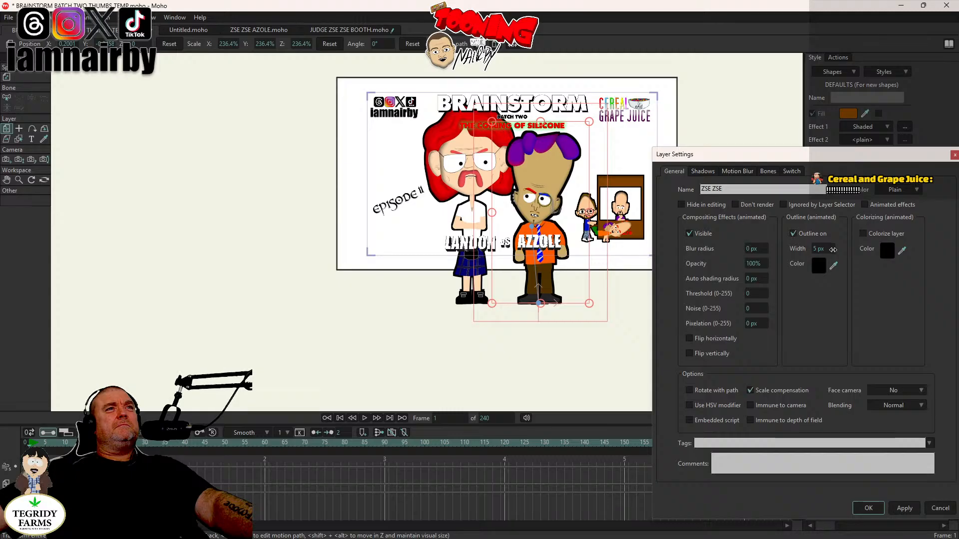
drag(830, 250, 825, 250)
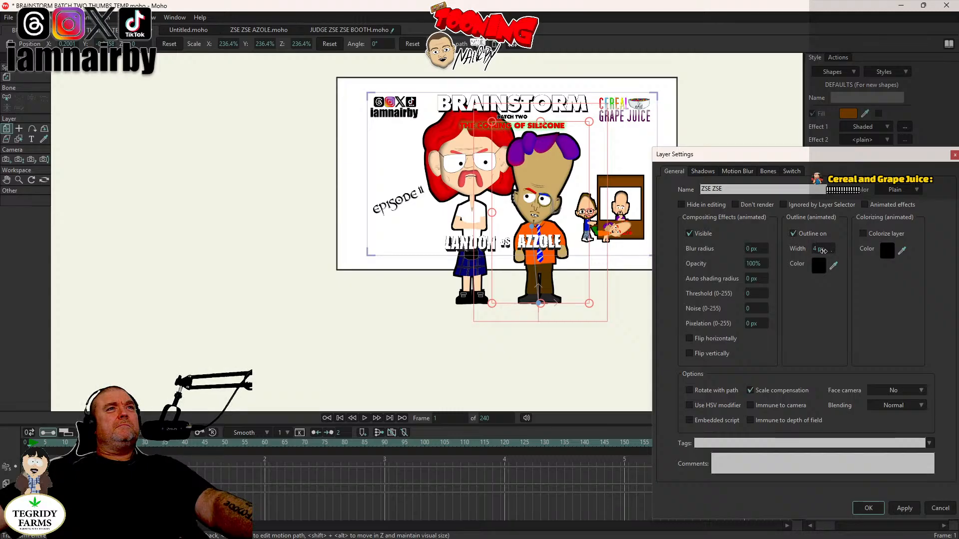
click(869, 515)
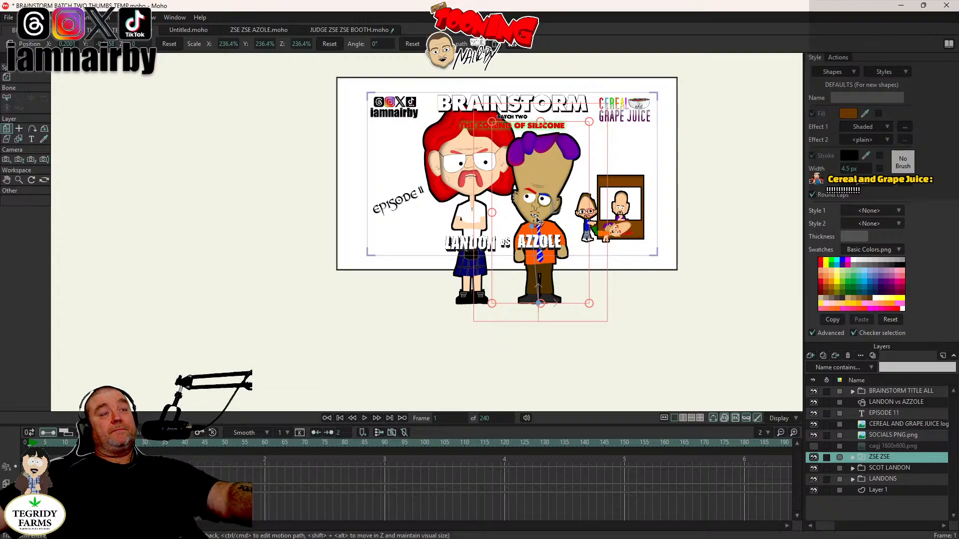
Step: Render the current frame to check the outlines around both main characters, and close the preview
key(ctrl+r)
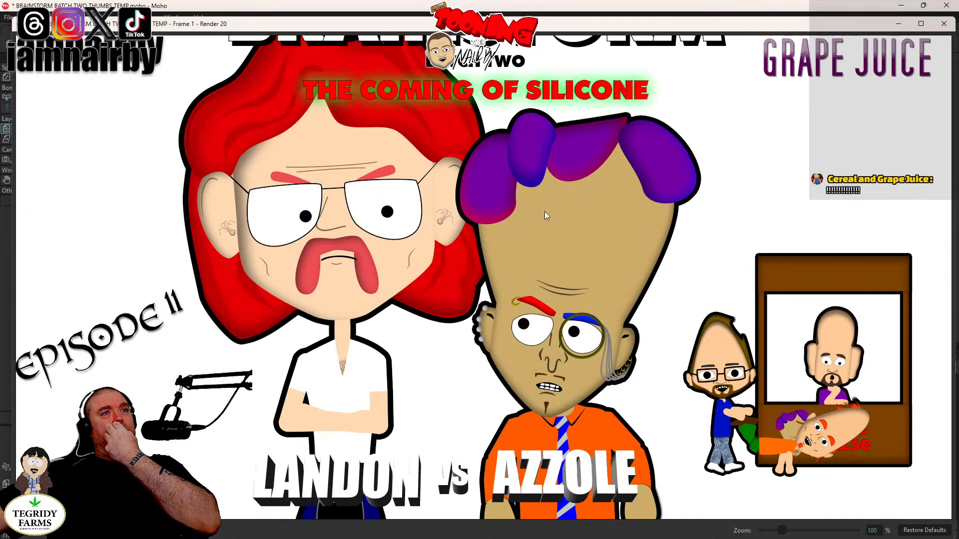
scroll(562, 293, down, 2)
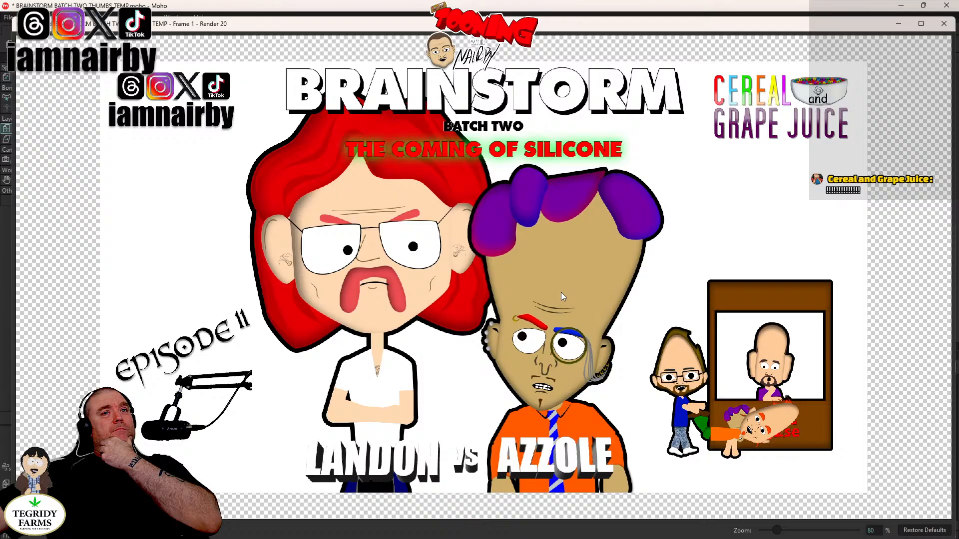
click(944, 24)
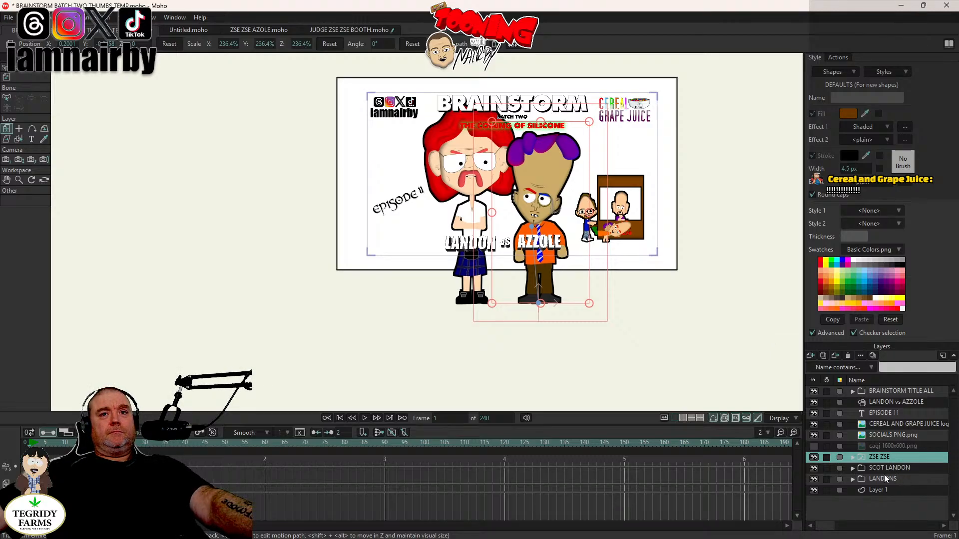
Step: Enable a 4 px black outline on the LANDON vs AZZOLE layer and accept the layer settings
double_click(898, 402)
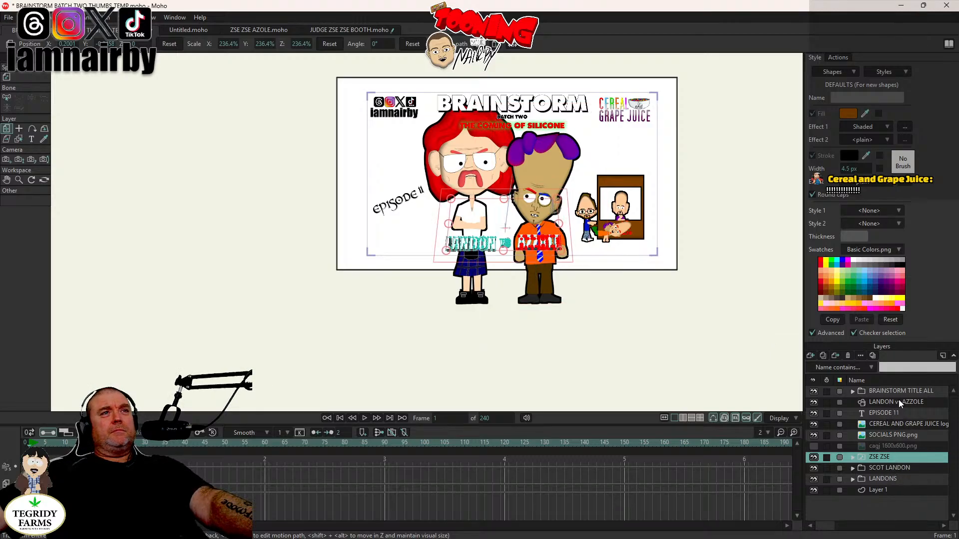
click(794, 234)
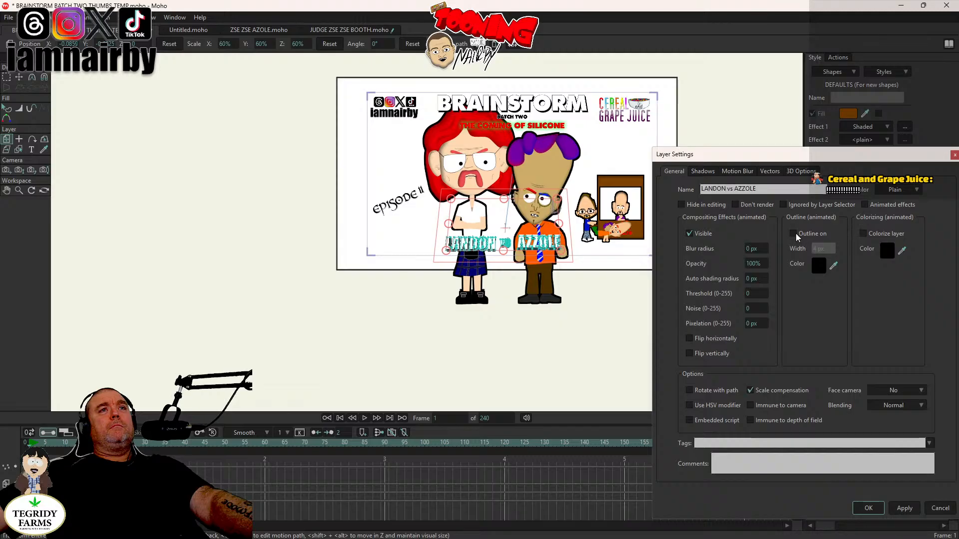
scroll(532, 247, up, 3)
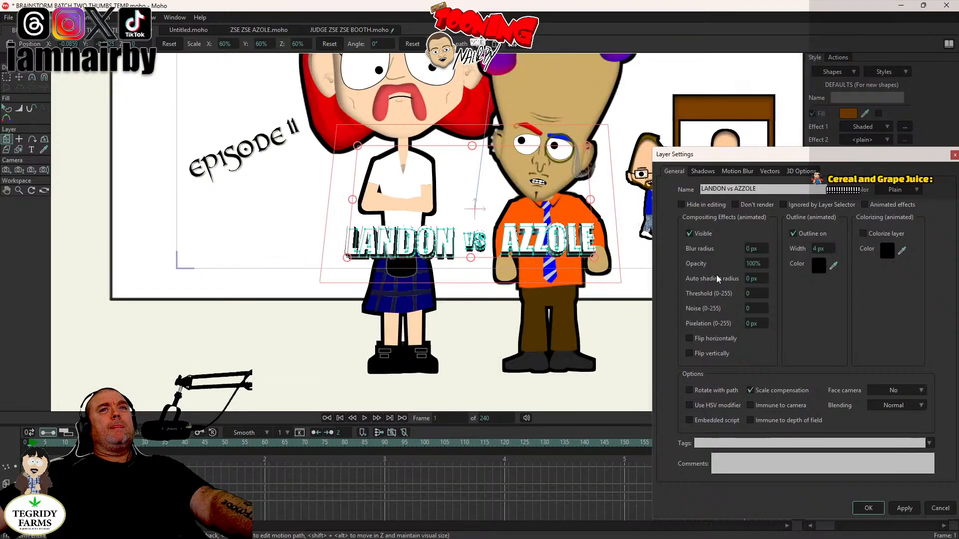
click(869, 508)
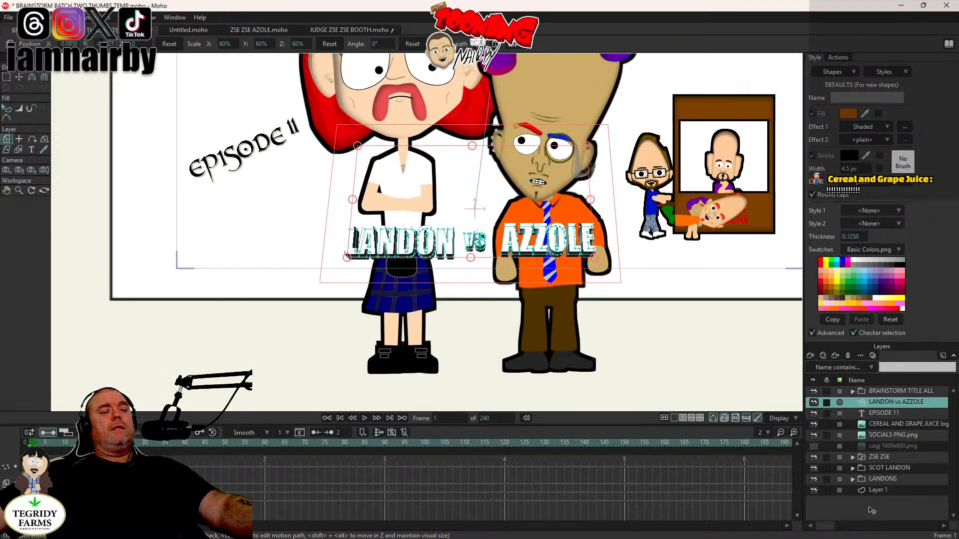
Step: Render the current frame to examine the outlined LANDON vs AZZOLE title at full size and as a whole, and close the preview
key(ctrl+r)
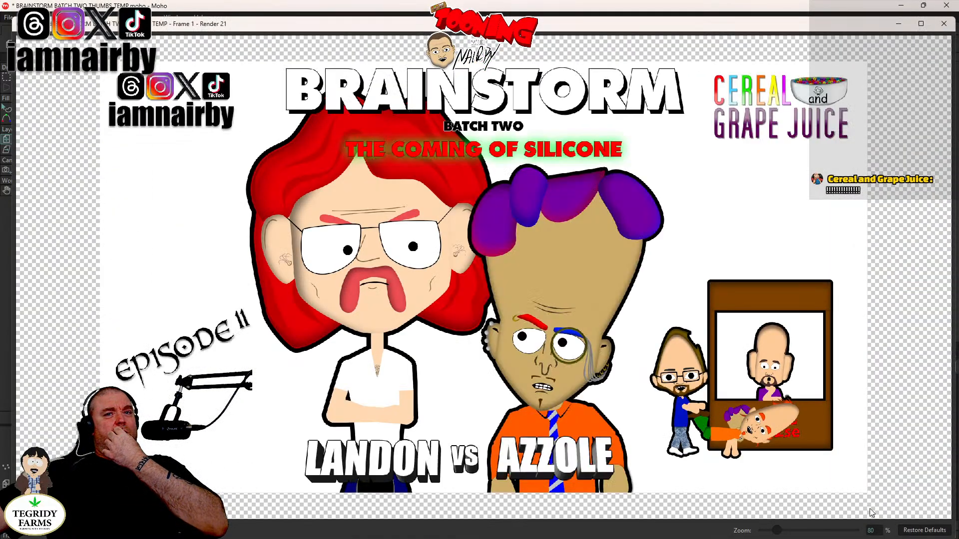
click(924, 530)
drag(615, 457, 609, 381)
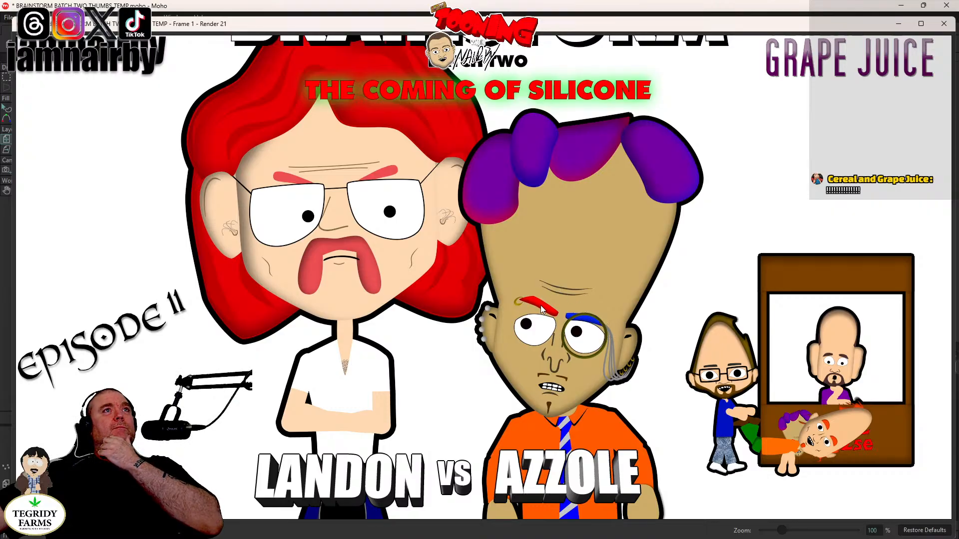
scroll(542, 309, down, 2)
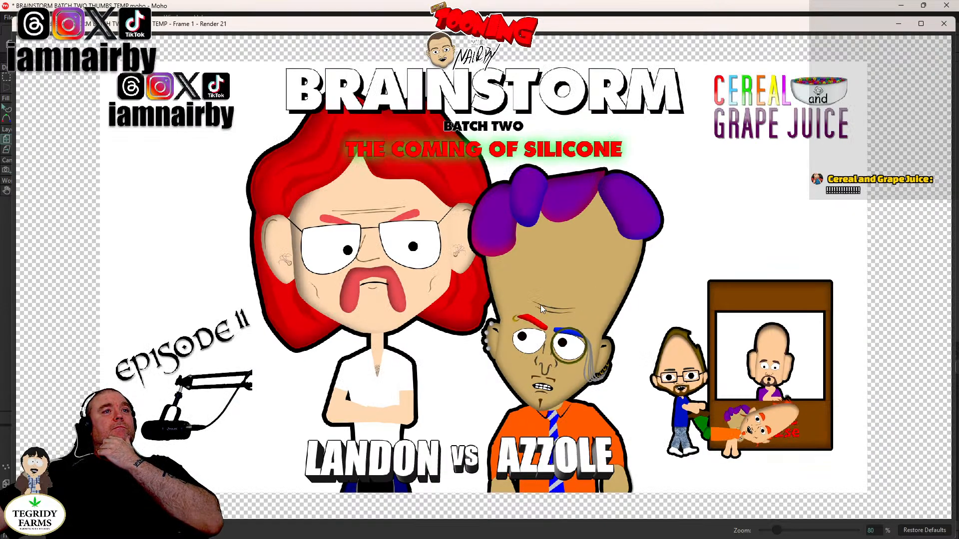
click(943, 23)
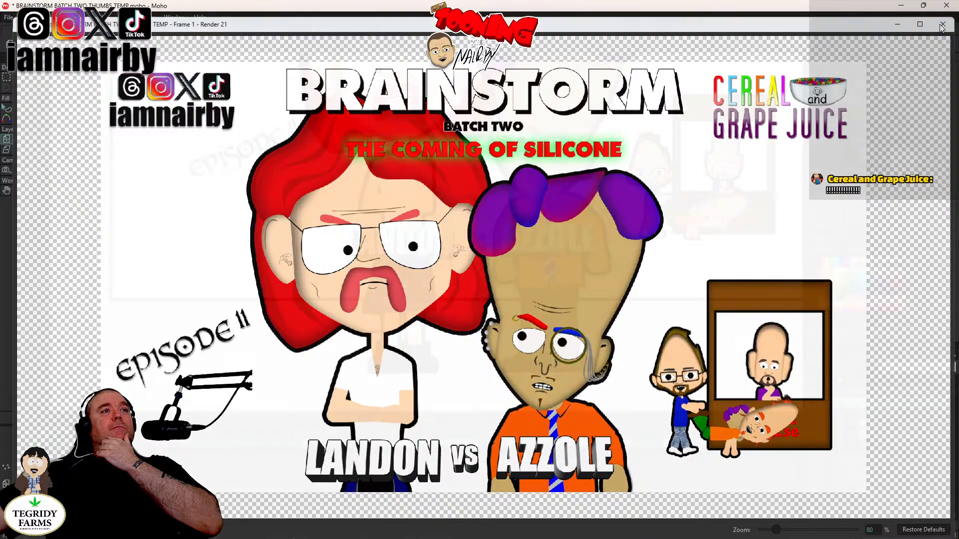
Step: Move the ZSE ZSE and SCOT LANDON character layers together slightly upward in the frame
scroll(607, 283, down, 3)
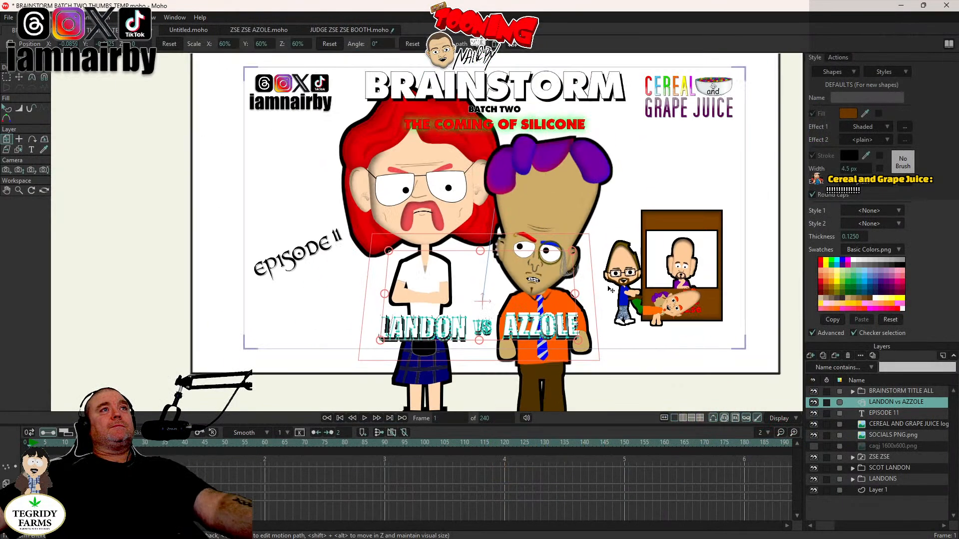
click(889, 457)
shift+click(890, 466)
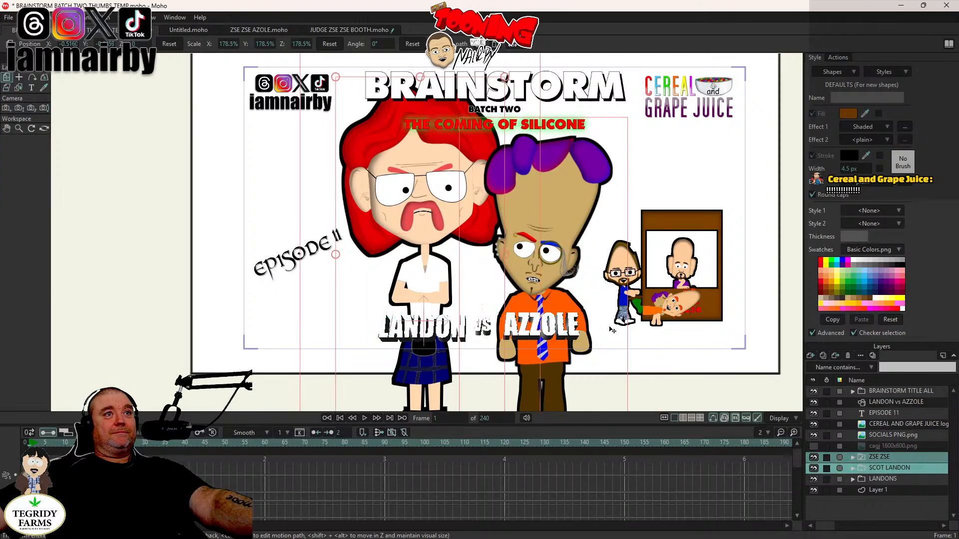
scroll(581, 300, up, 1)
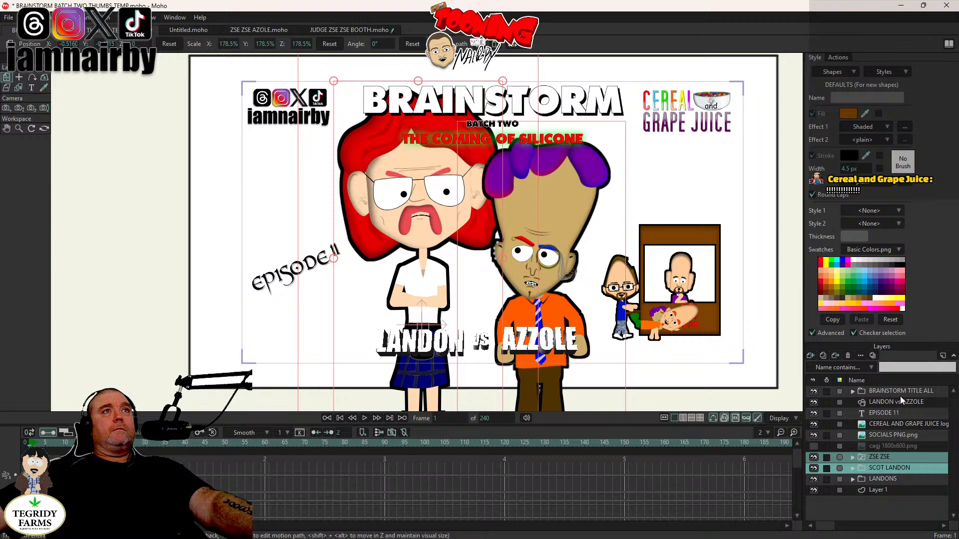
Step: Deselect the character layers, render the current frame to check the raised characters against the titles, and close the preview
click(883, 493)
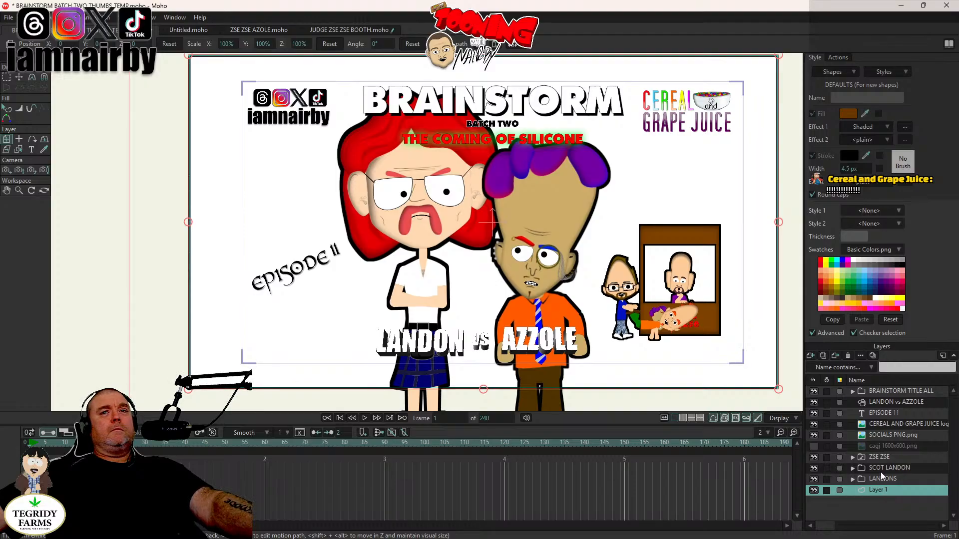
key(ctrl+r)
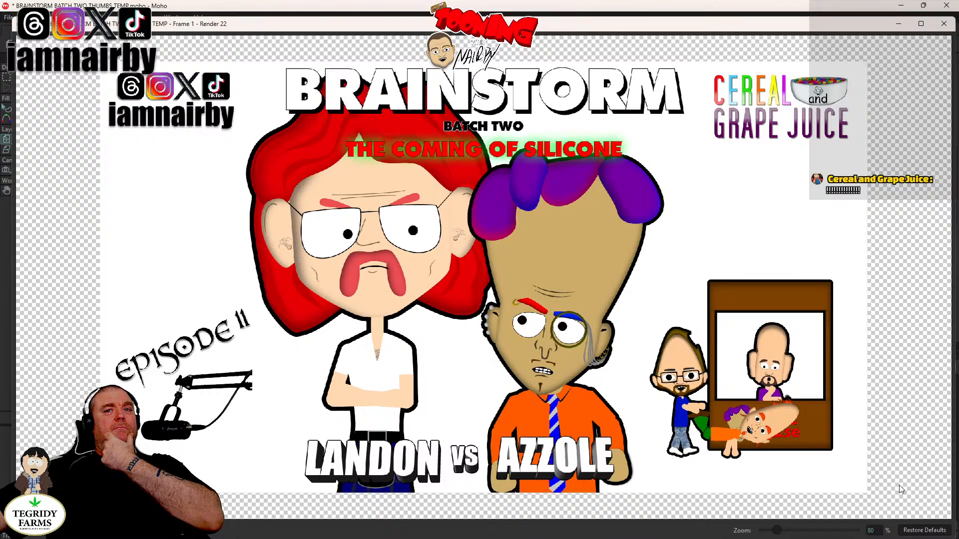
click(915, 529)
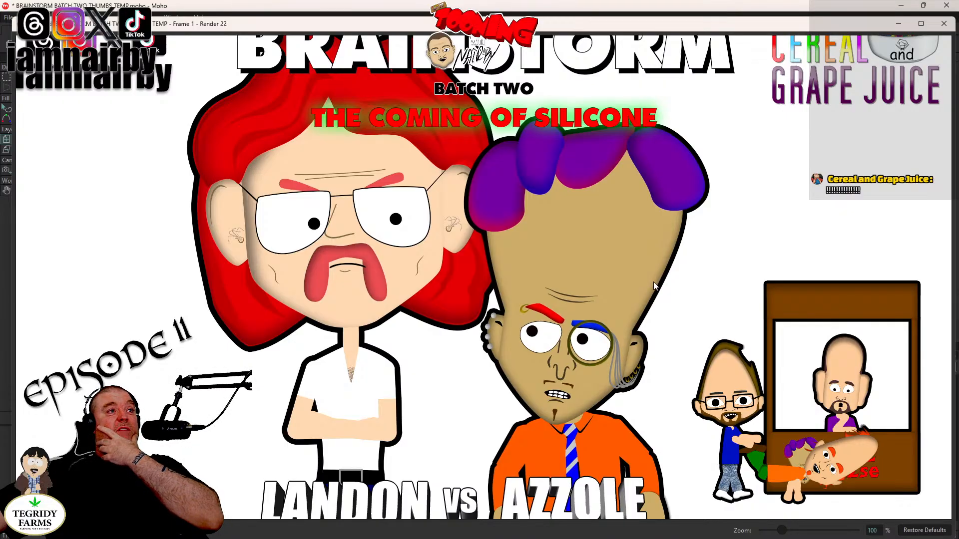
mouse_move(650, 287)
mouse_down()
mouse_move(643, 314)
mouse_move(642, 283)
mouse_move(641, 295)
mouse_up()
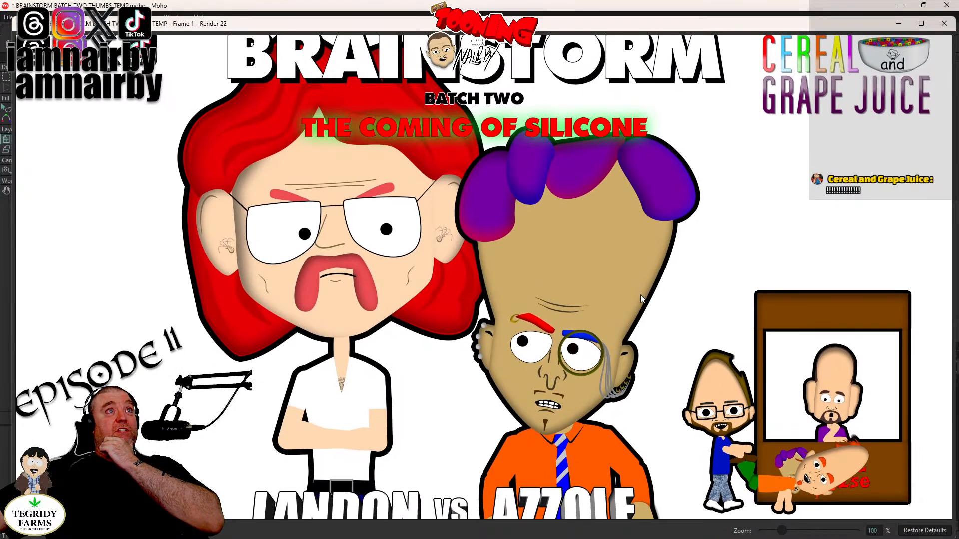
click(942, 24)
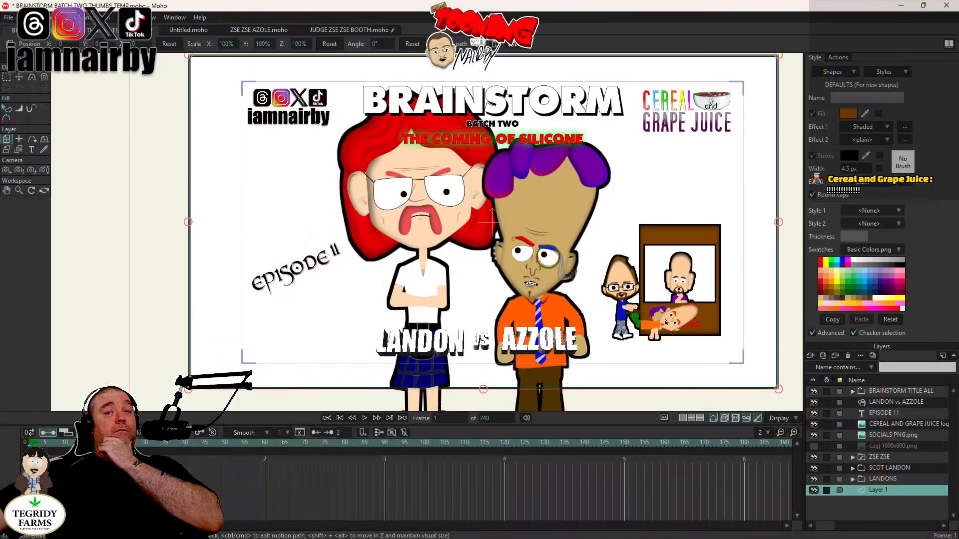
Step: Expand the BRAINSTORM TITLE ALL group and turn on a 4 px outline for its THE COMING OF SILICONE text layer
click(853, 391)
click(922, 415)
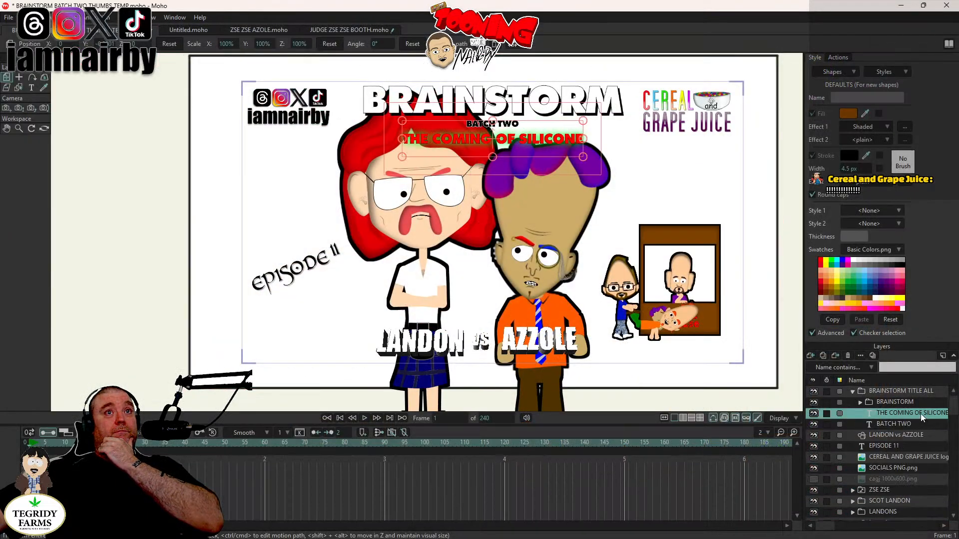
double_click(922, 416)
click(674, 171)
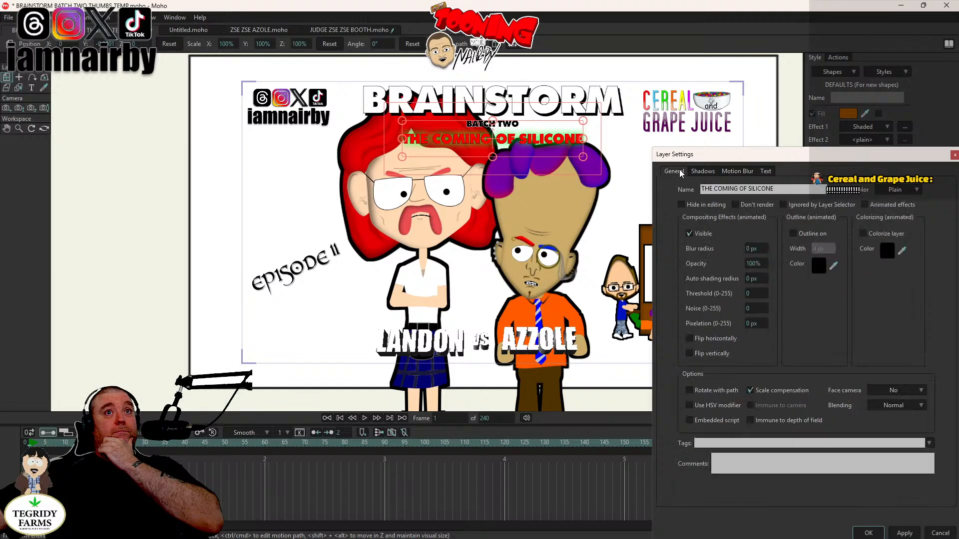
click(798, 235)
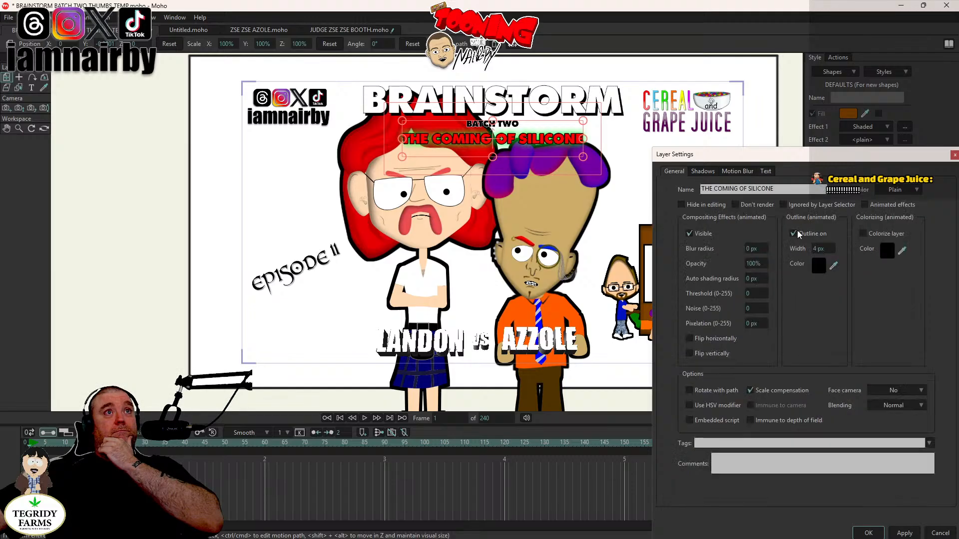
Step: Try white (FFFFFF) as the outline colour of the subtitle, set it back to black (000000) and accept the layer settings
click(819, 266)
text(FFFFFF)
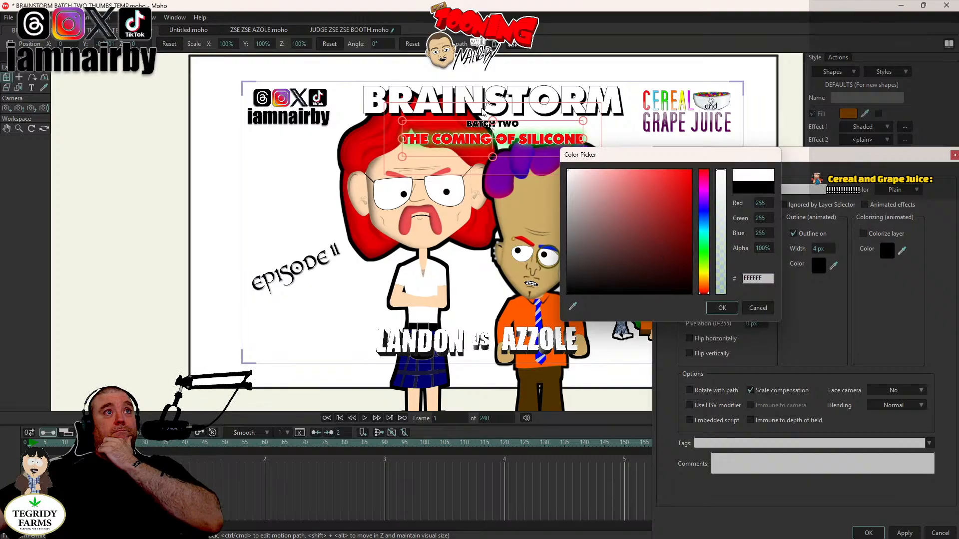
drag(482, 108, 752, 367)
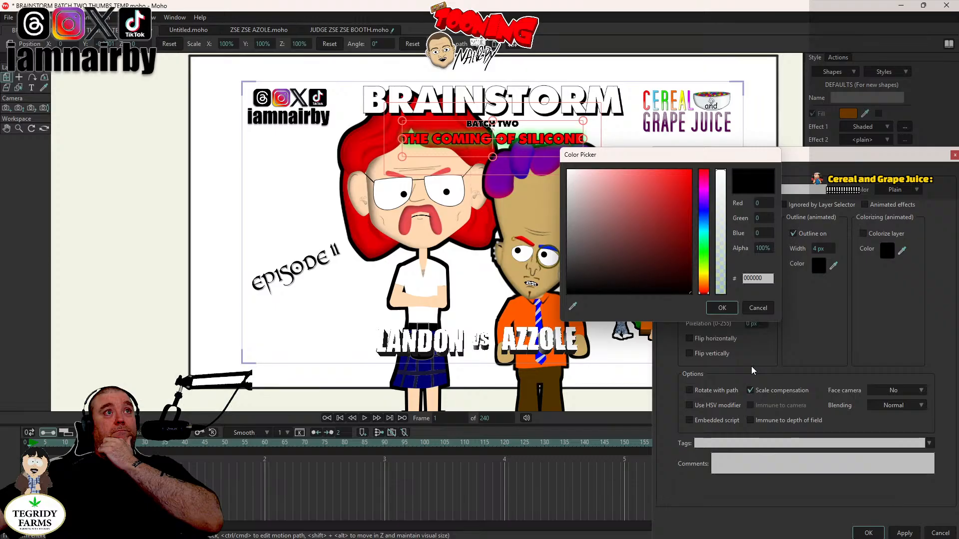
drag(590, 193, 517, 109)
drag(866, 433, 891, 460)
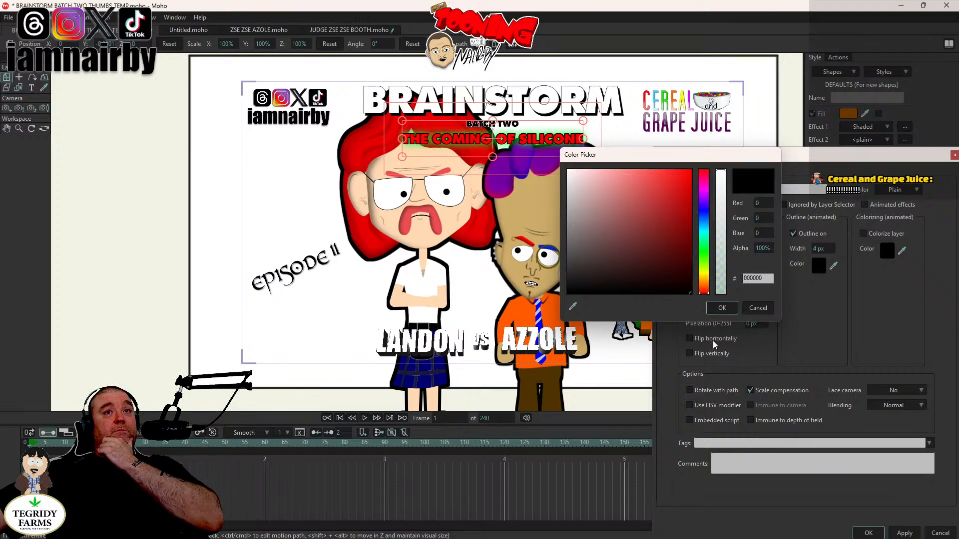
click(722, 308)
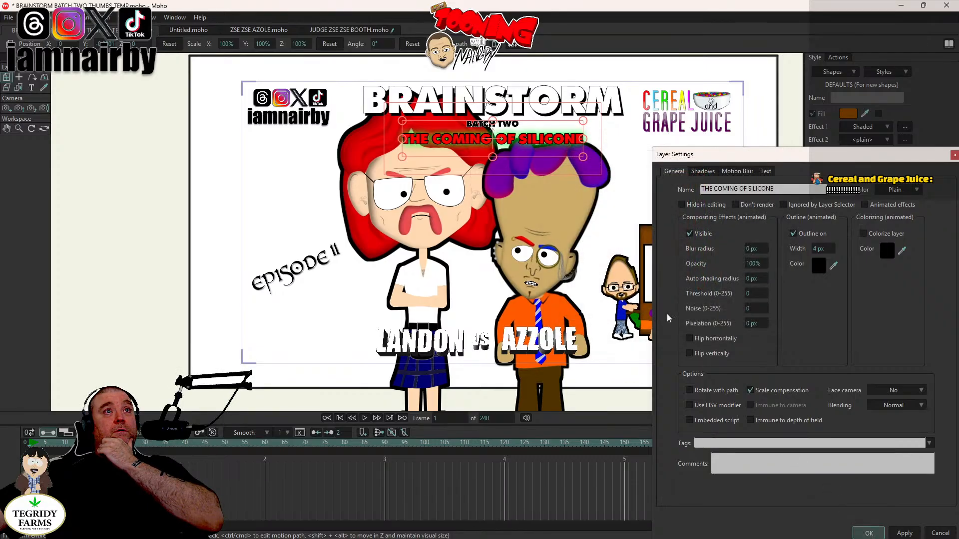
click(869, 533)
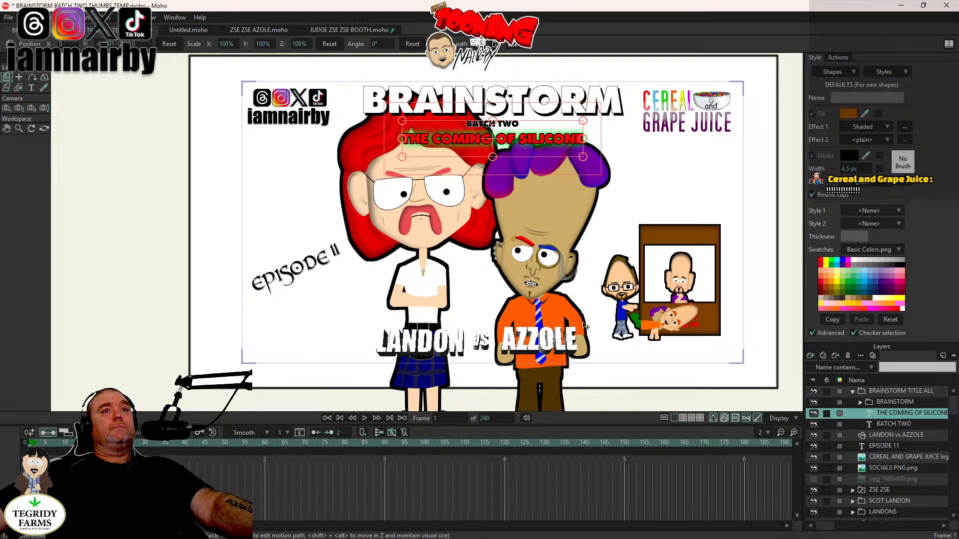
Step: Select the white background shape on Layer 1 and try Gradient as its first fill effect
scroll(886, 477, down, 1)
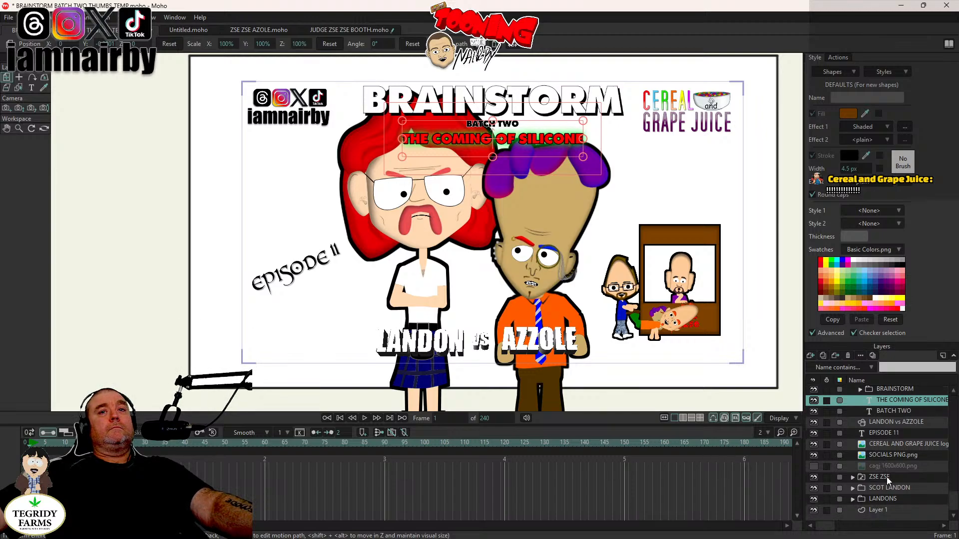
click(885, 512)
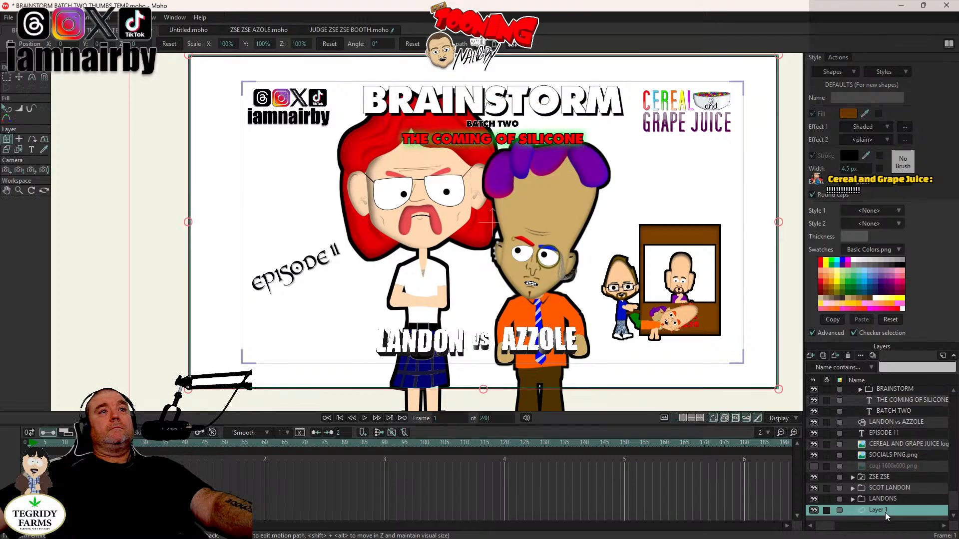
click(8, 109)
click(261, 193)
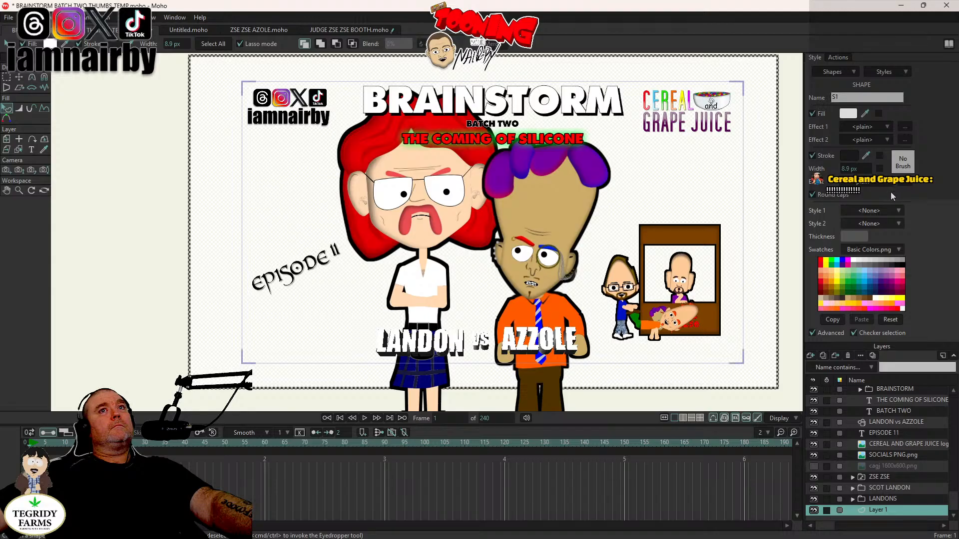
click(887, 125)
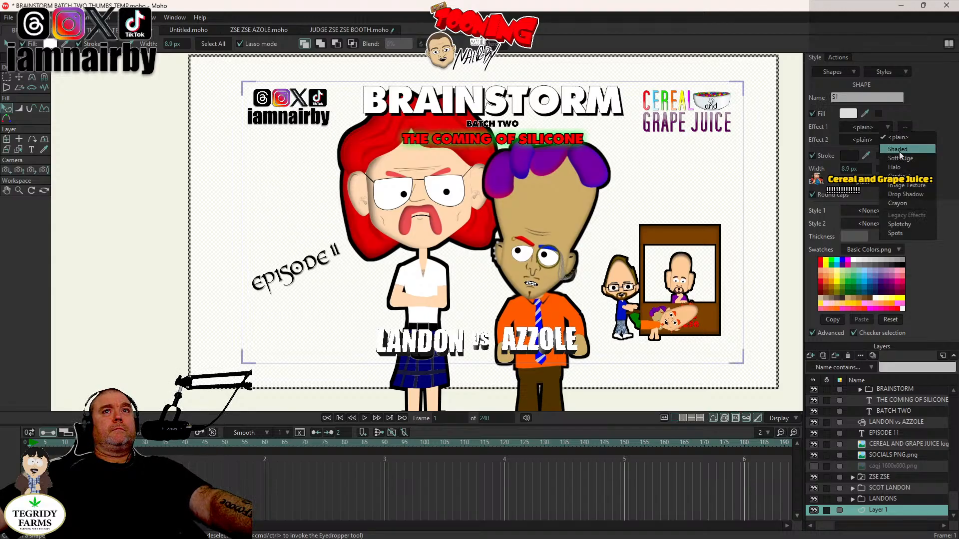
click(895, 176)
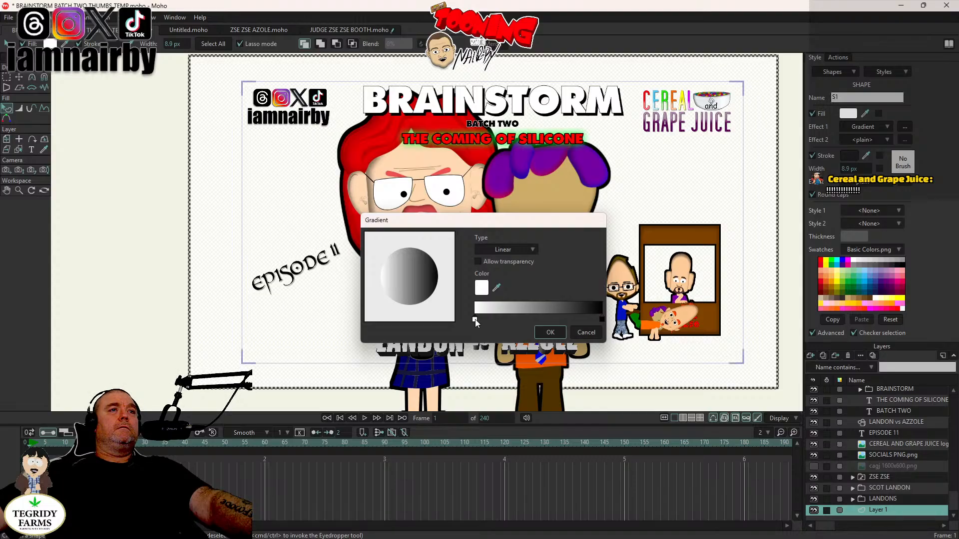
Step: Set the gradient's starting colour to purple (7800BD) and add a white (FFFFFF) stop near its middle
click(482, 289)
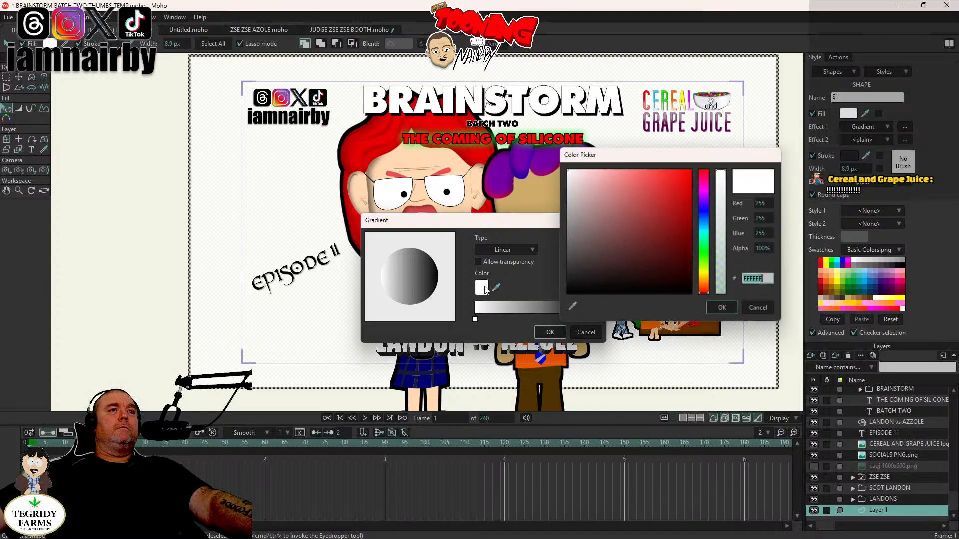
click(704, 199)
click(691, 199)
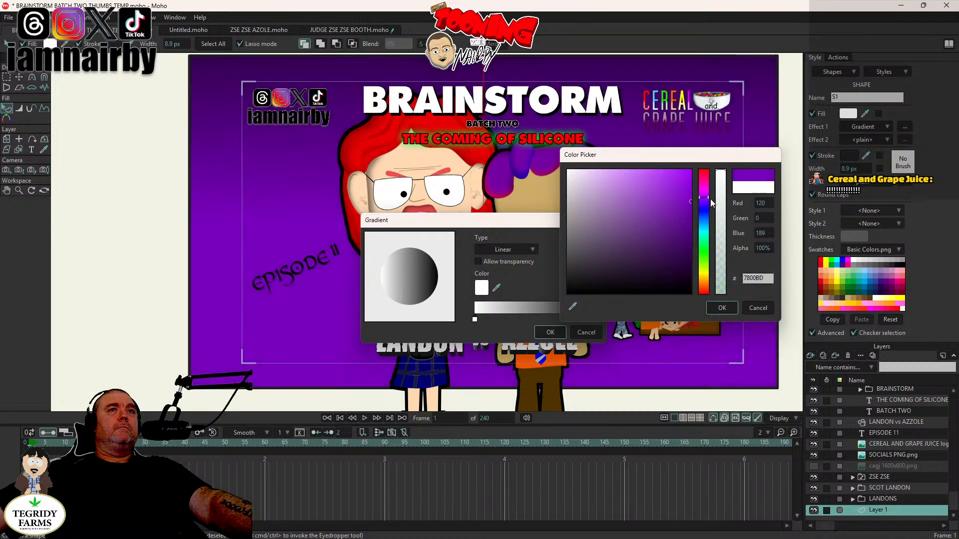
click(715, 310)
click(535, 319)
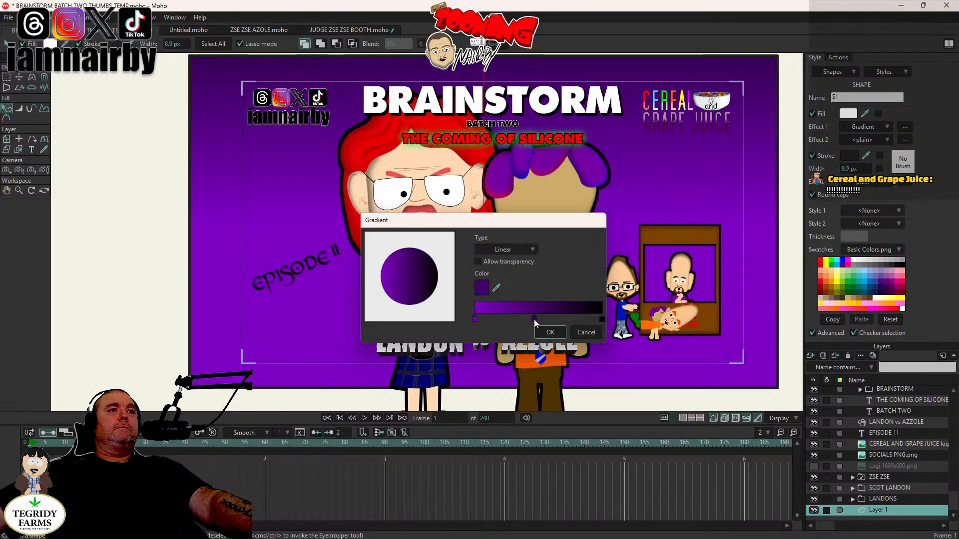
click(485, 290)
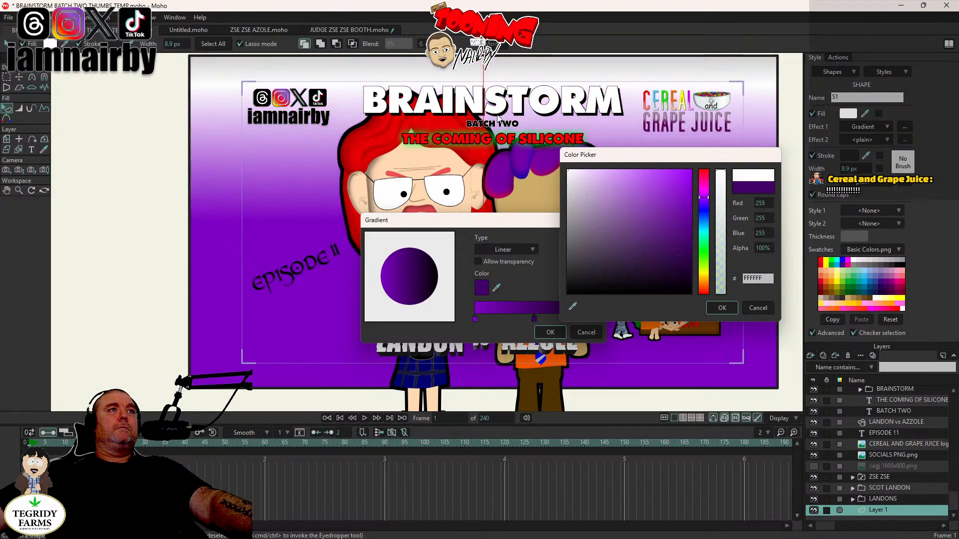
click(722, 307)
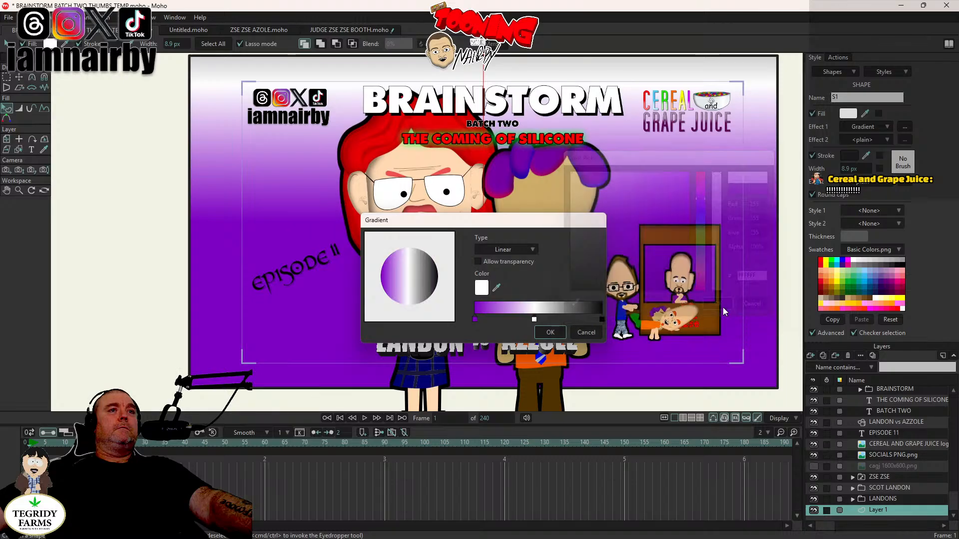
Step: Add a pure red stop to the linear gradient between the white and black stops
click(564, 321)
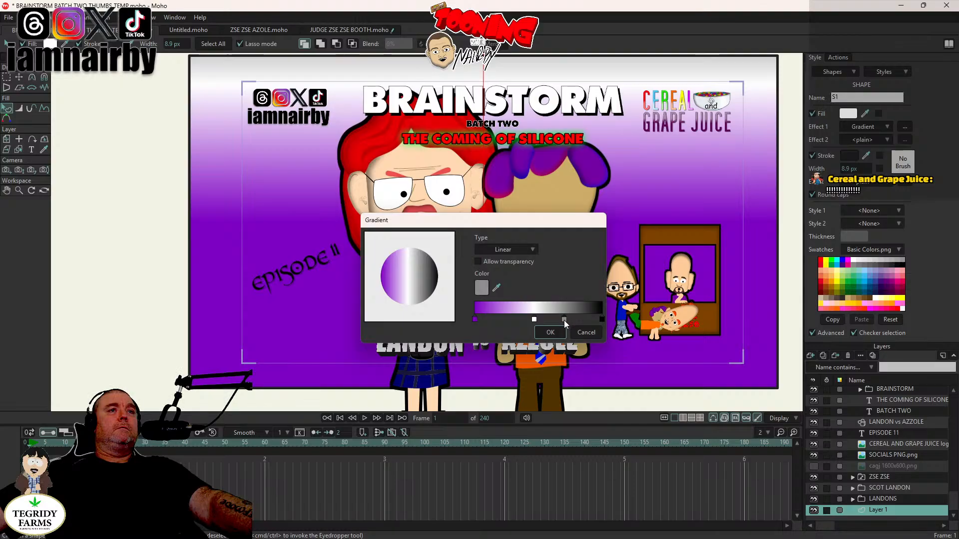
click(481, 289)
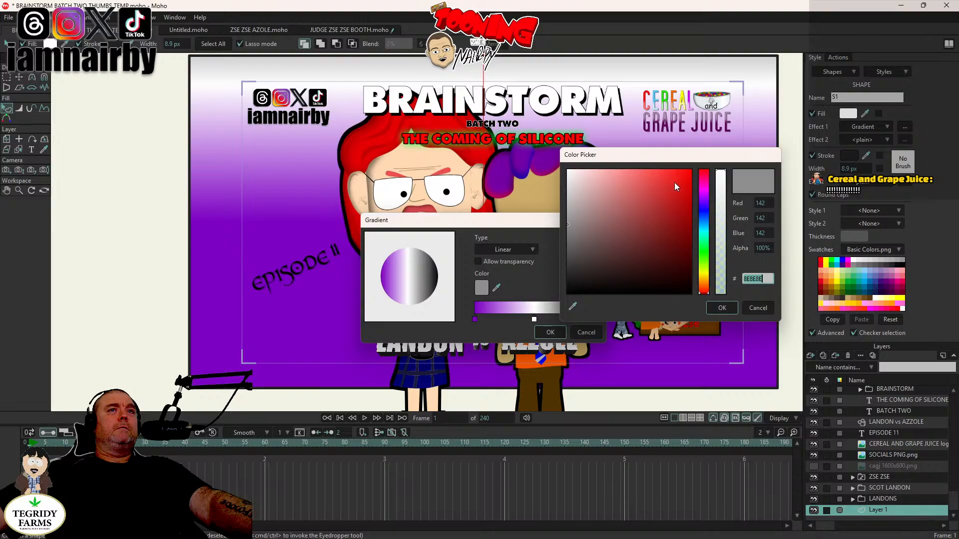
drag(675, 182, 717, 154)
click(723, 307)
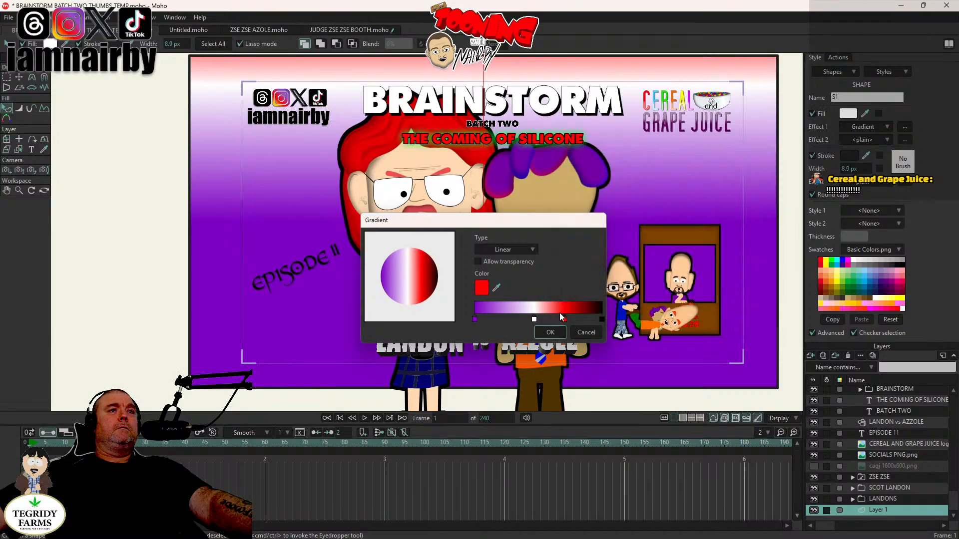
Step: Add a saturated orange stop to the gradient between the purple and white stops
click(500, 319)
double_click(500, 319)
click(703, 273)
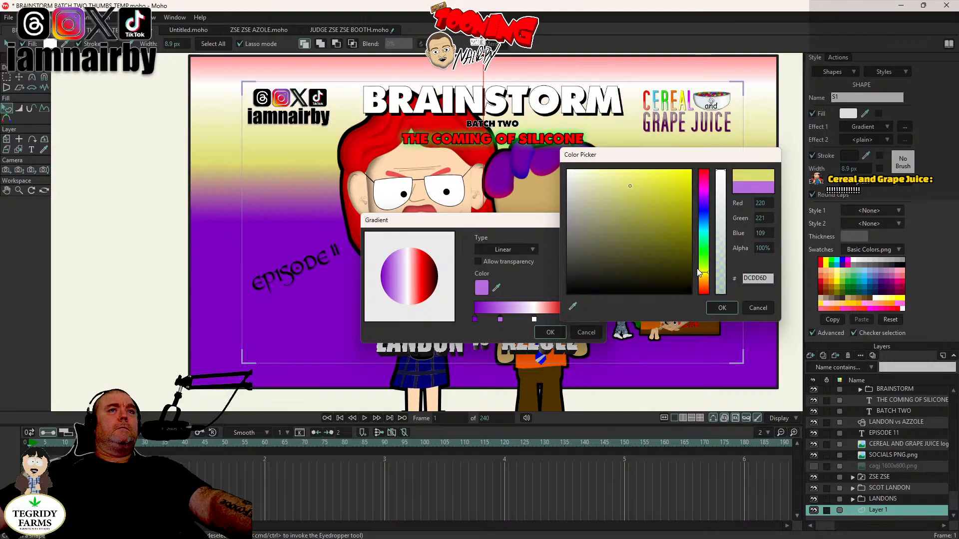
drag(702, 277, 706, 288)
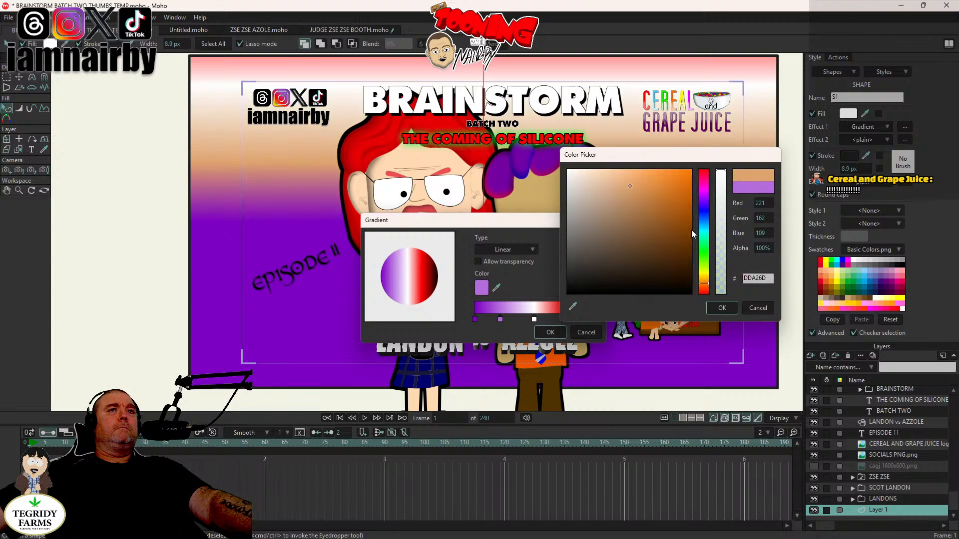
mouse_move(685, 185)
mouse_down()
mouse_move(705, 196)
mouse_move(729, 174)
mouse_up()
click(737, 308)
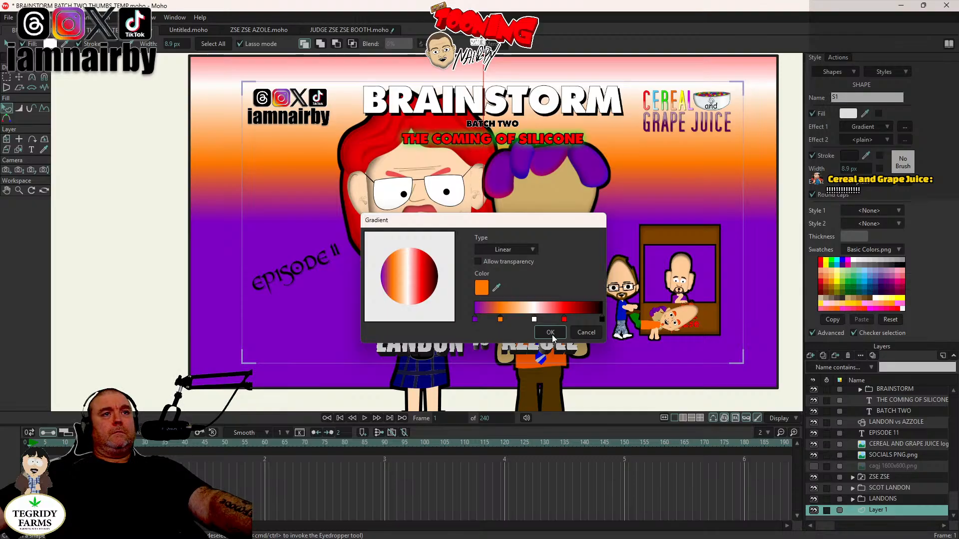
Step: Try different spacings of the black, white and orange stops along the gradient and accept the gradient settings
click(601, 320)
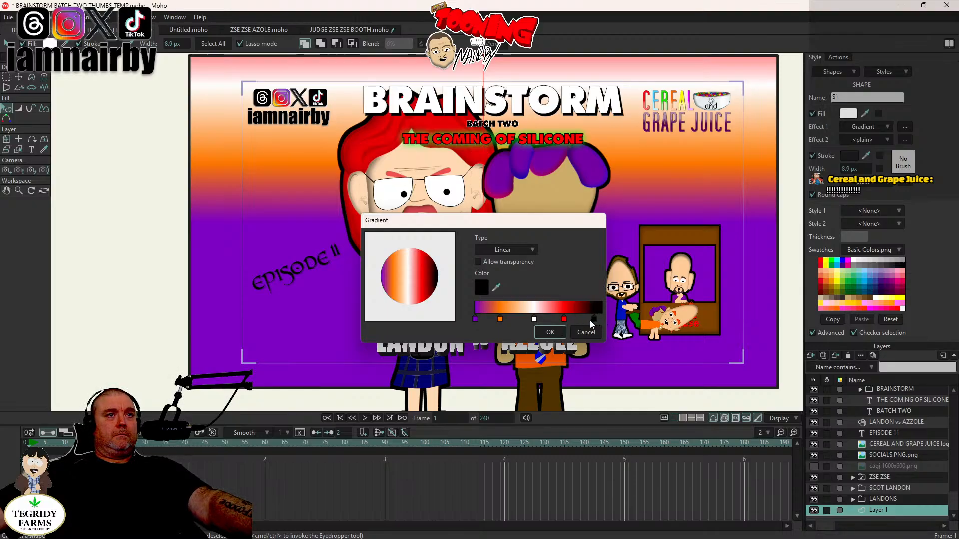
drag(591, 321, 549, 321)
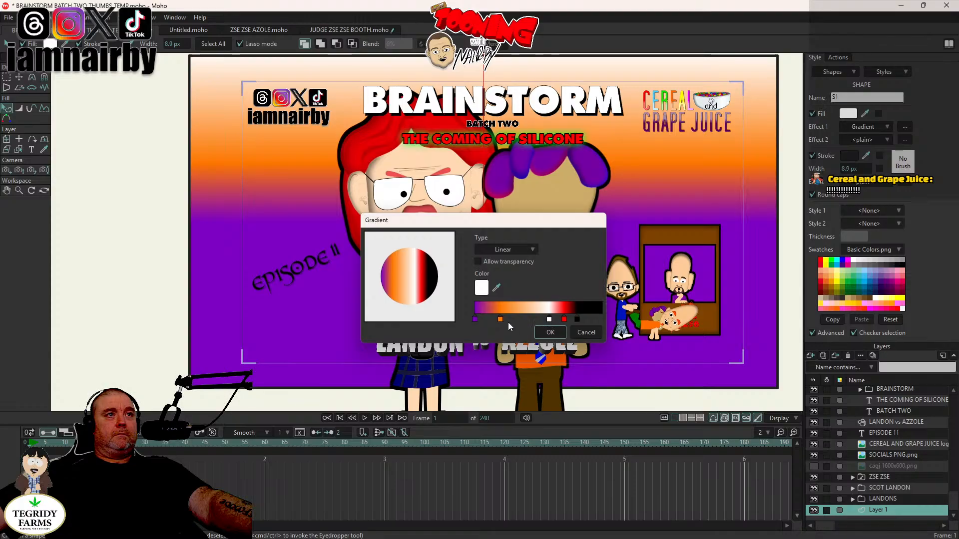
drag(501, 320, 627, 325)
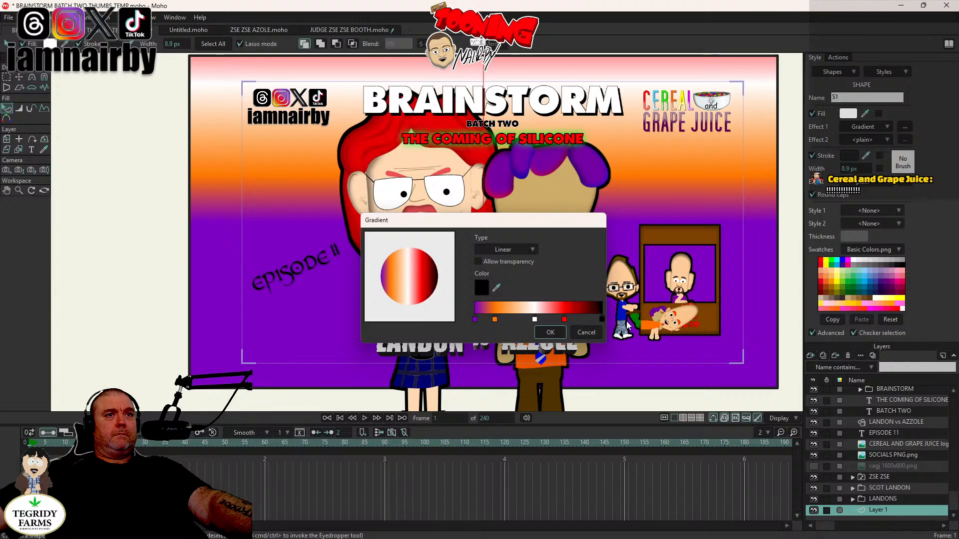
click(550, 332)
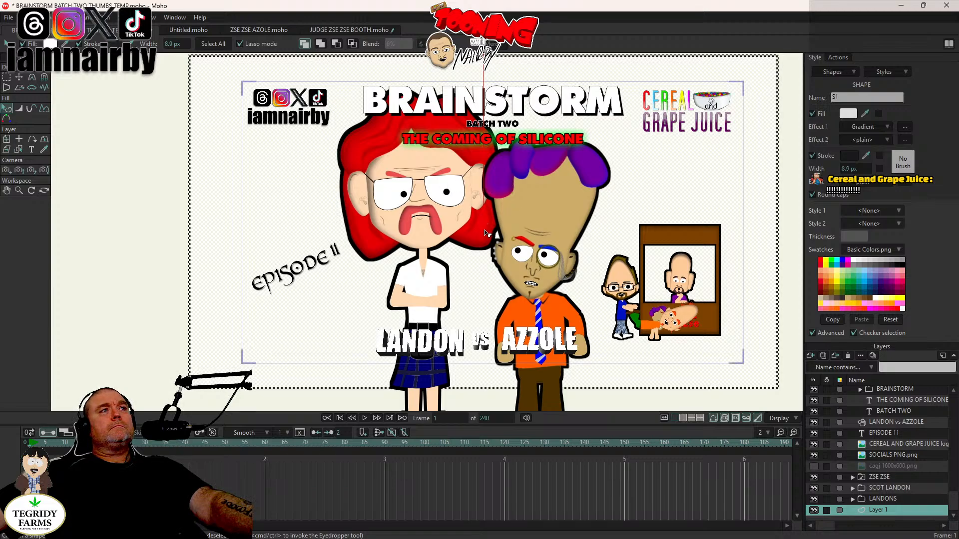
Step: Deselect the background shape and reposition both gradient handles so the colours run diagonally from its lower-left corner towards the upper right
click(25, 17)
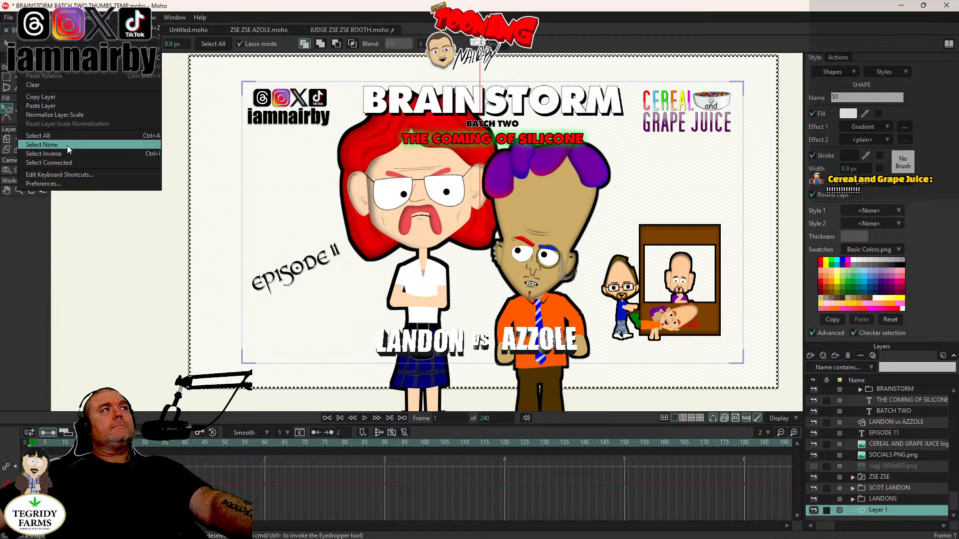
click(120, 144)
scroll(366, 64, down, 4)
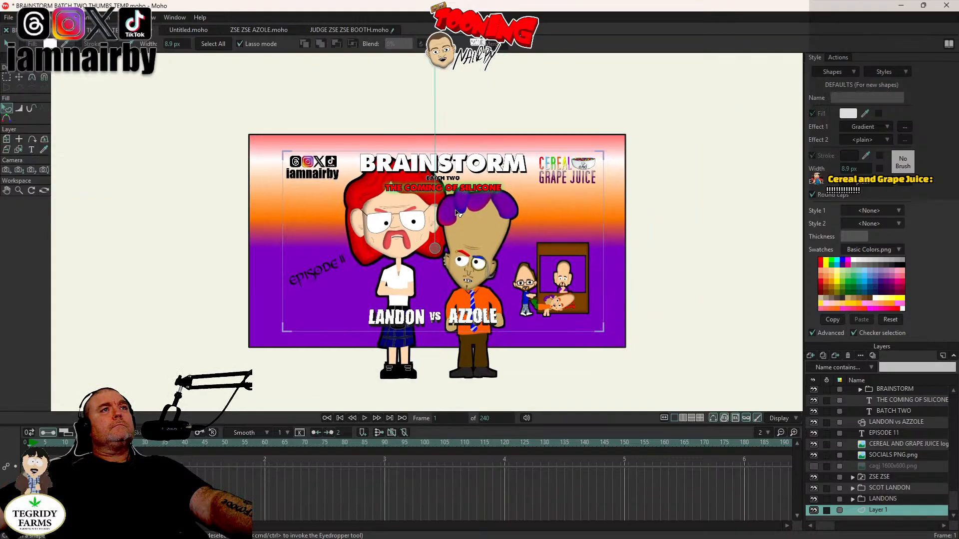
drag(408, 75, 522, 123)
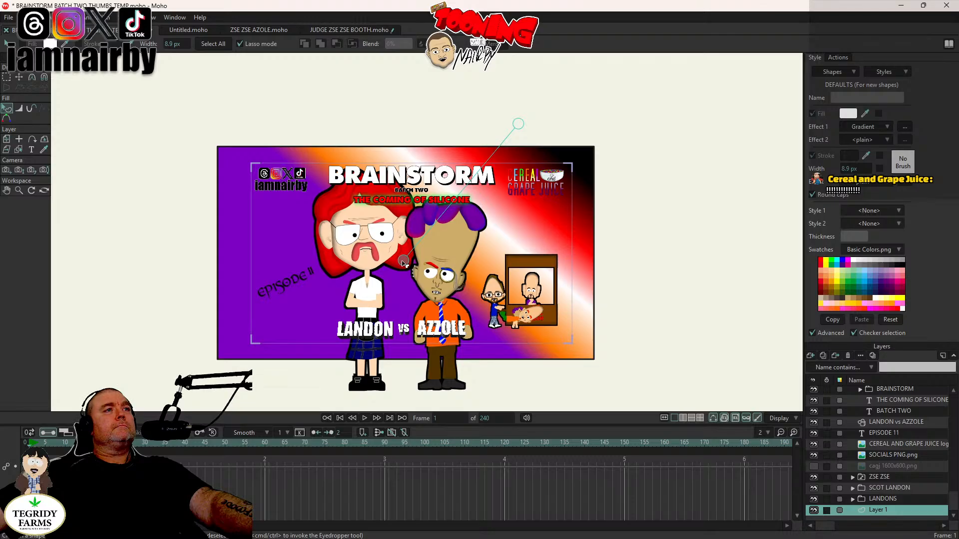
drag(404, 261, 253, 348)
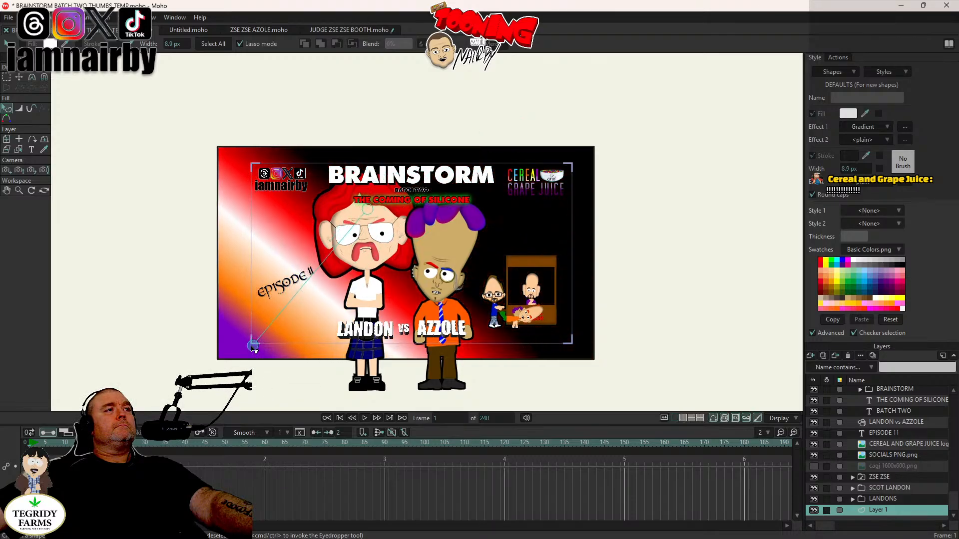
drag(375, 212, 620, 107)
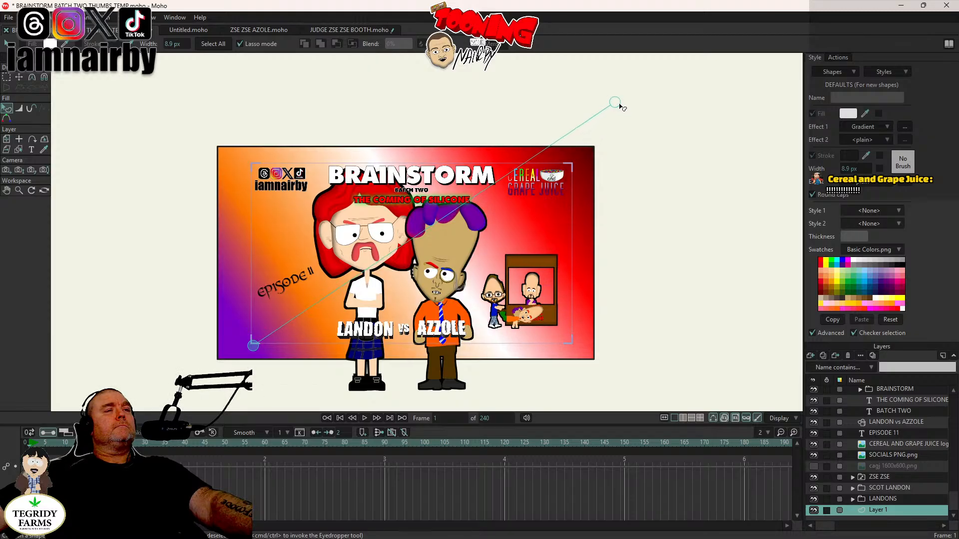
drag(620, 106, 781, 30)
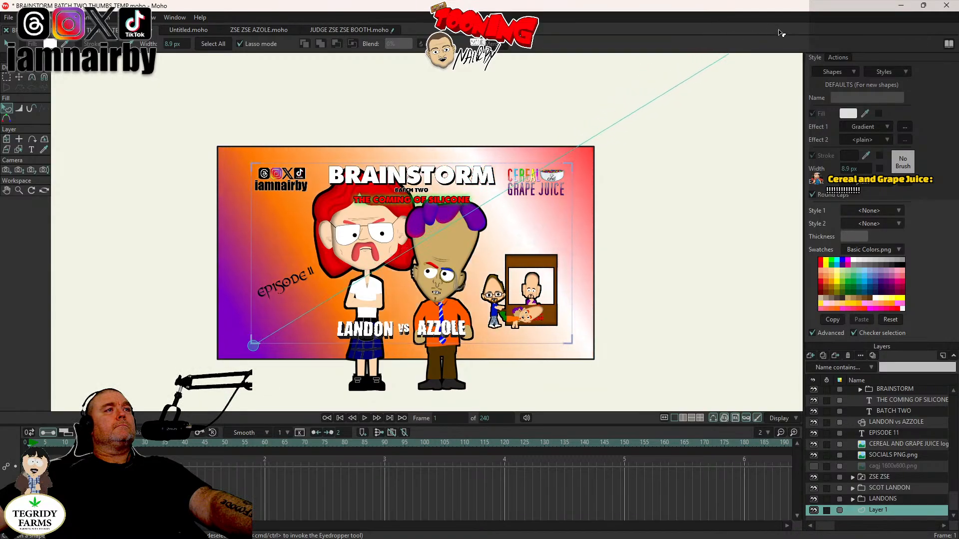
drag(257, 351, 223, 363)
scroll(501, 237, down, 2)
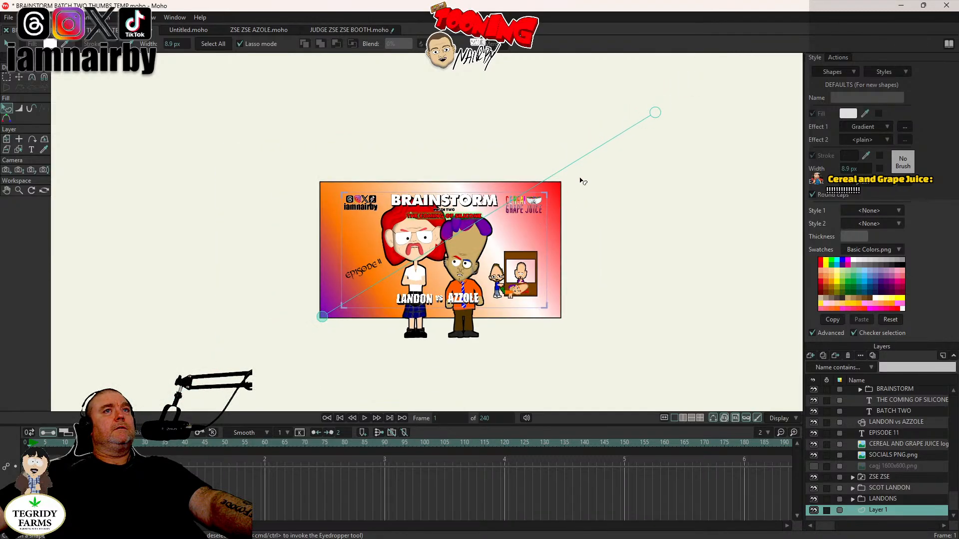
drag(654, 111, 546, 210)
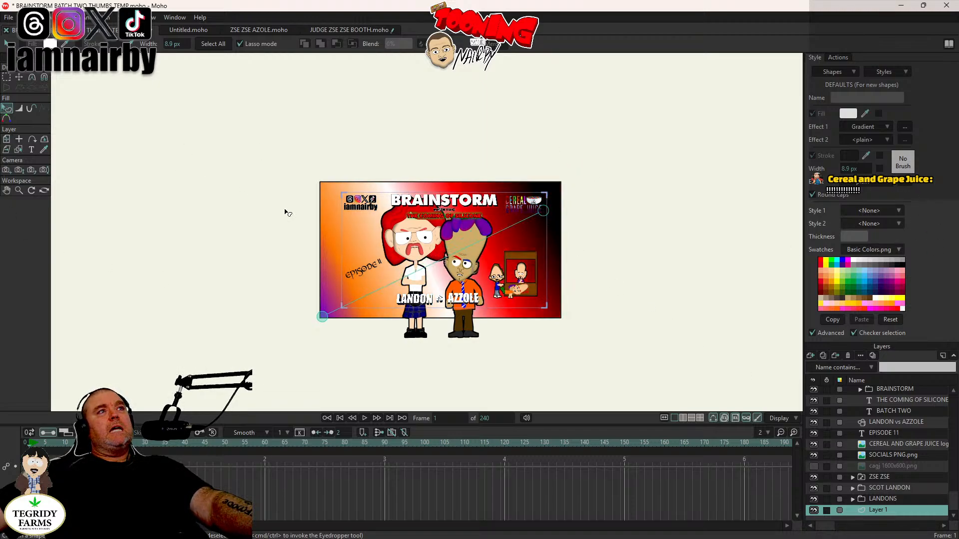
Step: Reselect the background shape and remove its gradient by setting Effect 1 back to <plain>
click(364, 241)
click(885, 128)
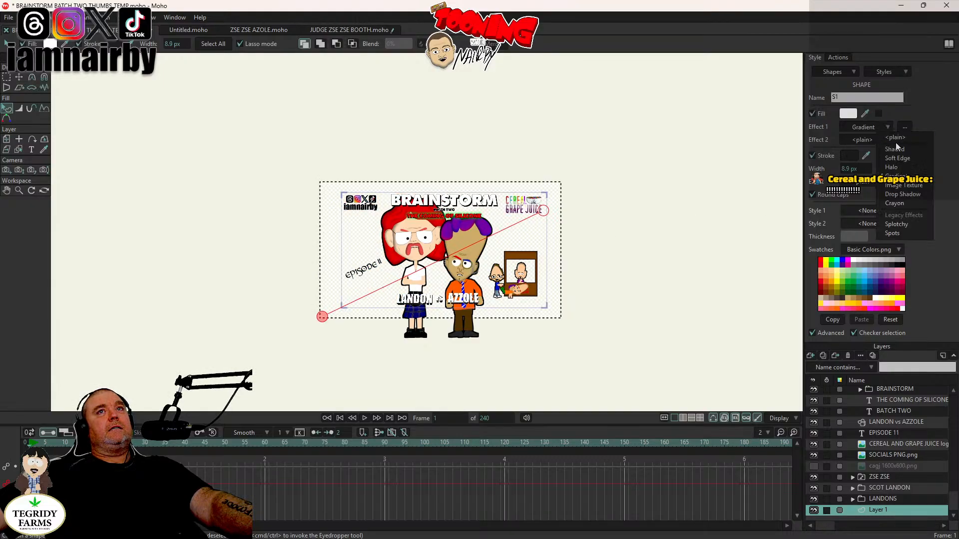
click(894, 139)
scroll(427, 265, up, 3)
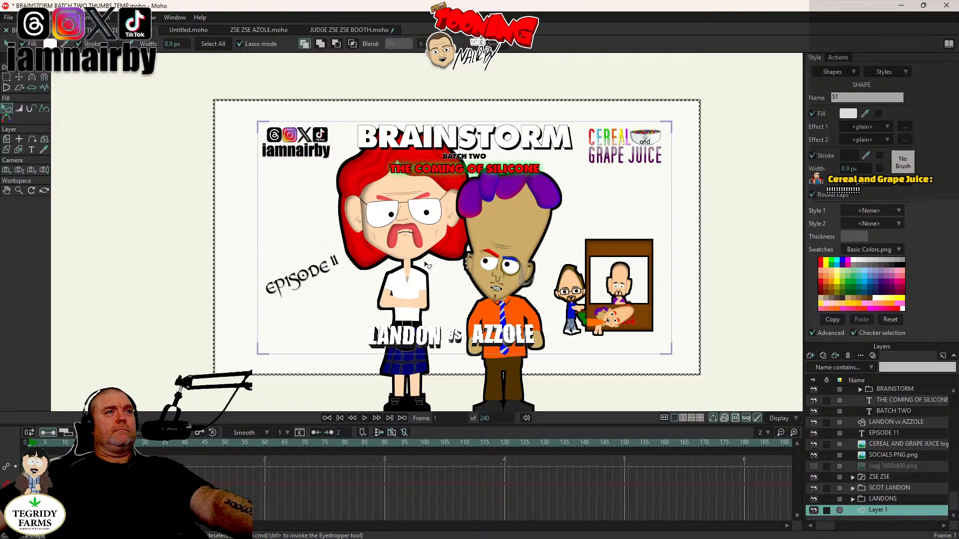
Step: Copy the PREPARE FOR JUDGEMENT text layer from the JUDGE ZSE ZSE BOOTH document
click(352, 27)
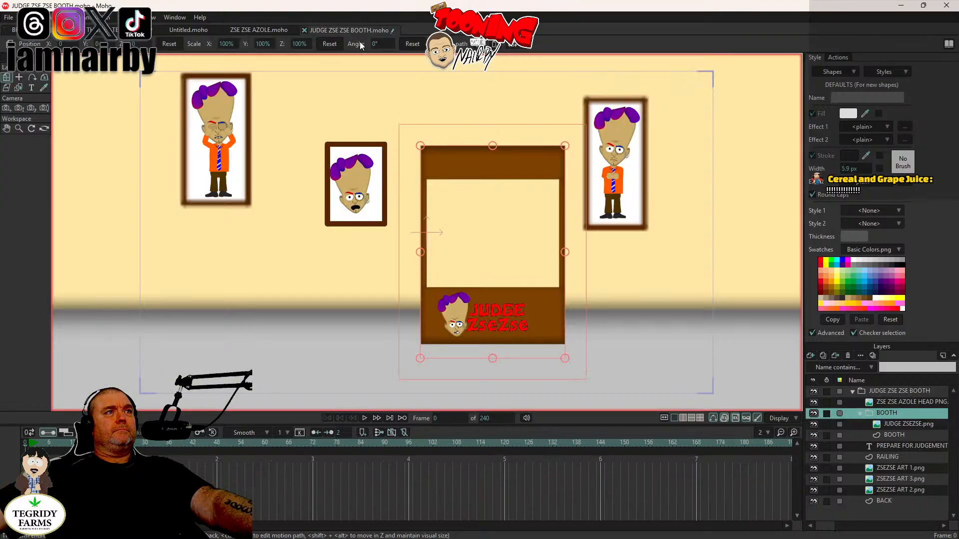
scroll(456, 149, down, 5)
drag(442, 192, 650, 323)
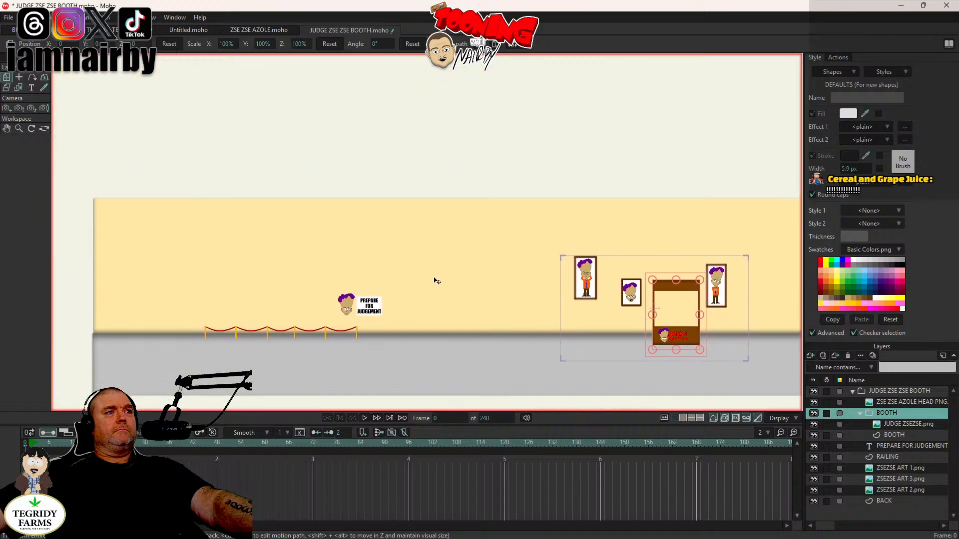
scroll(394, 270, up, 5)
drag(394, 272, 385, 170)
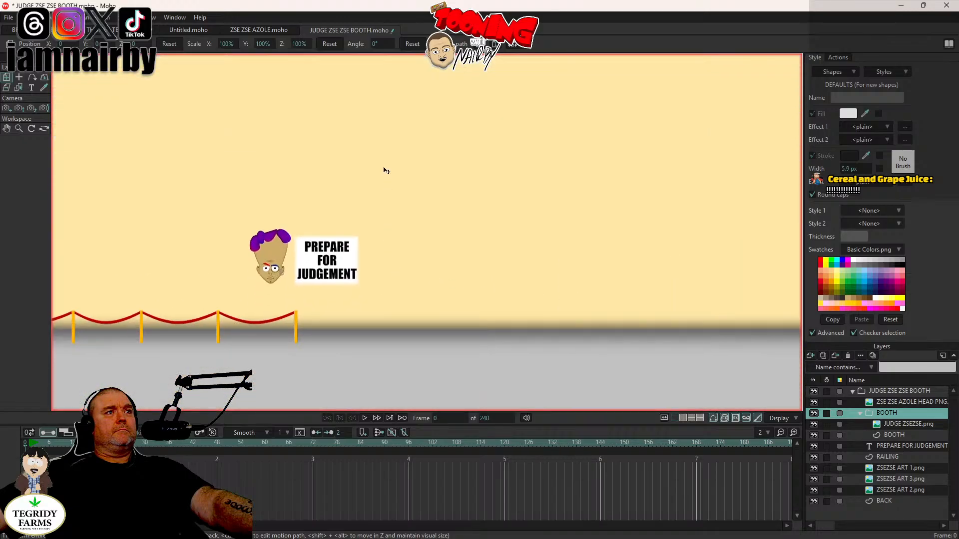
click(929, 443)
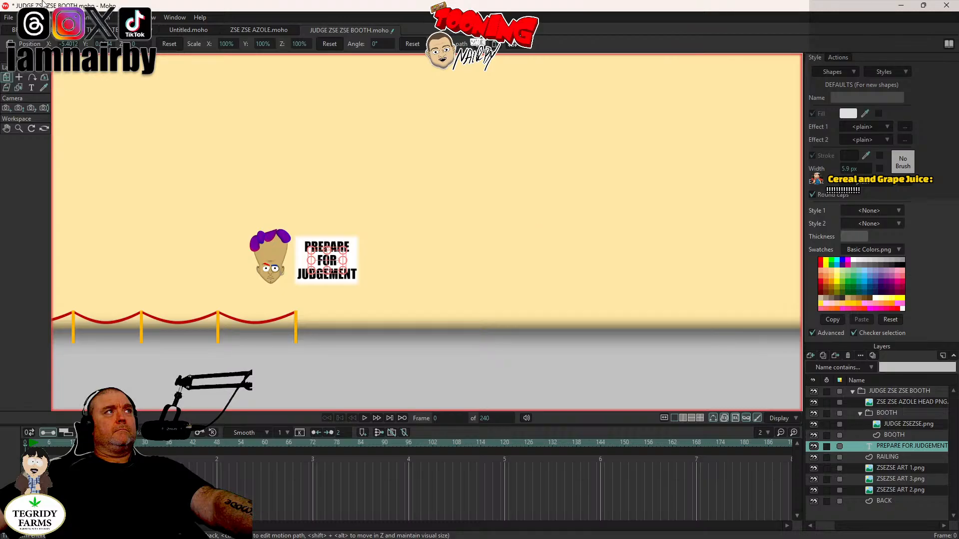
click(23, 17)
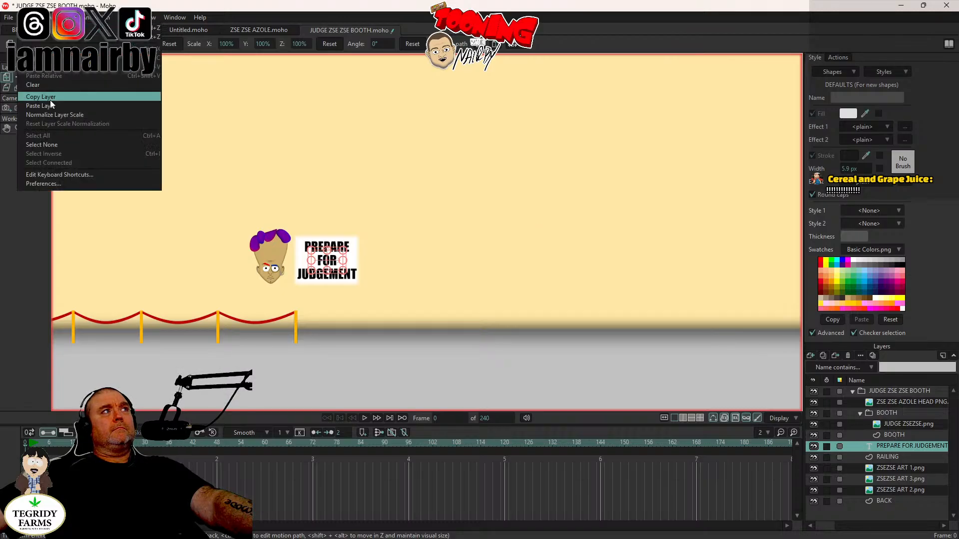
click(50, 98)
Step: Return to the BRAINSTORM thumbnail document and paste the copied text layer directly above the EPISODE 11 layer
click(71, 30)
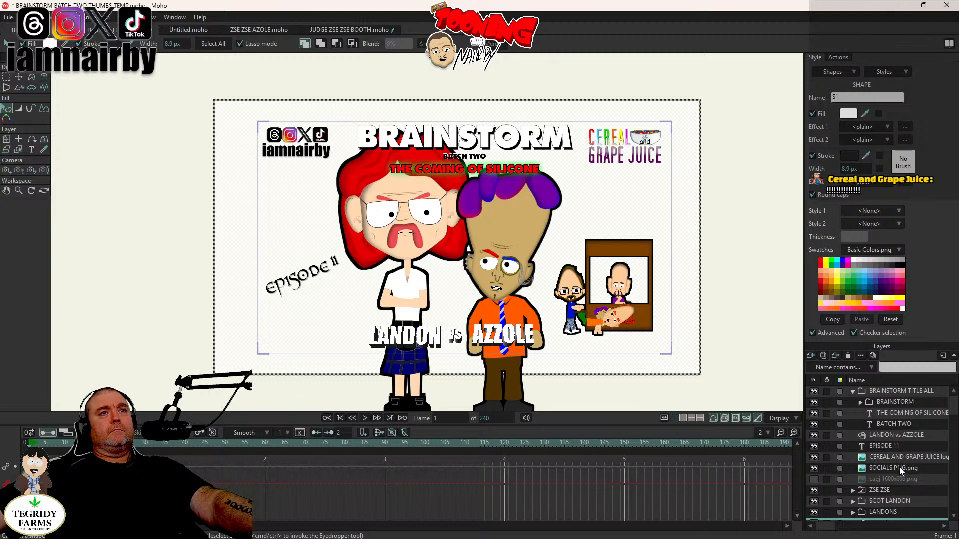
click(892, 448)
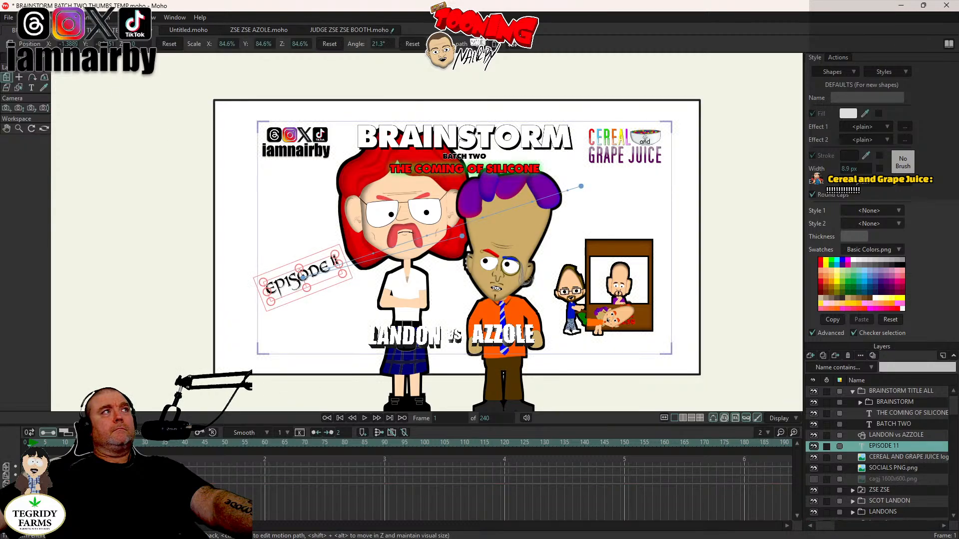
click(23, 17)
click(51, 105)
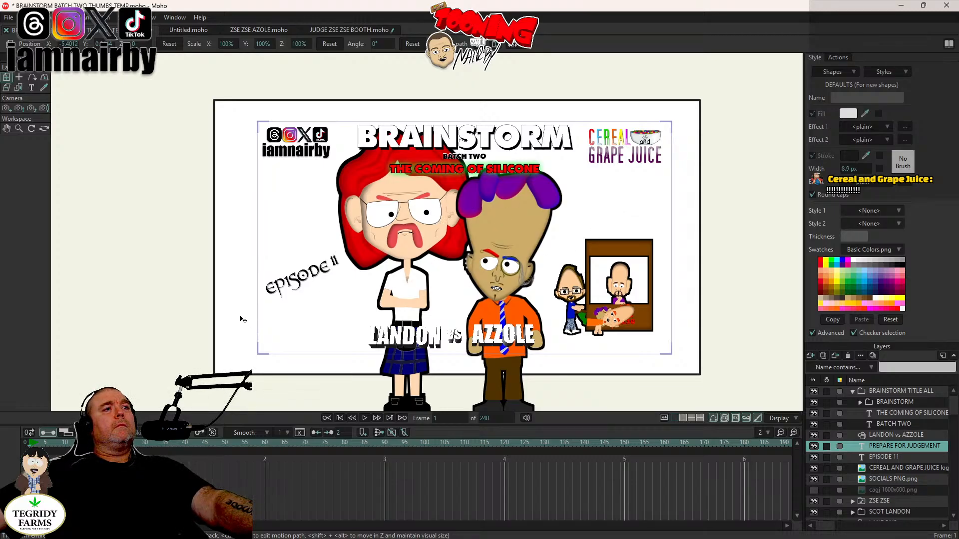
Step: Move the pasted PREPARE FOR JUDGEMENT text from outside the artwork to just above the brown booth
scroll(265, 310, down, 3)
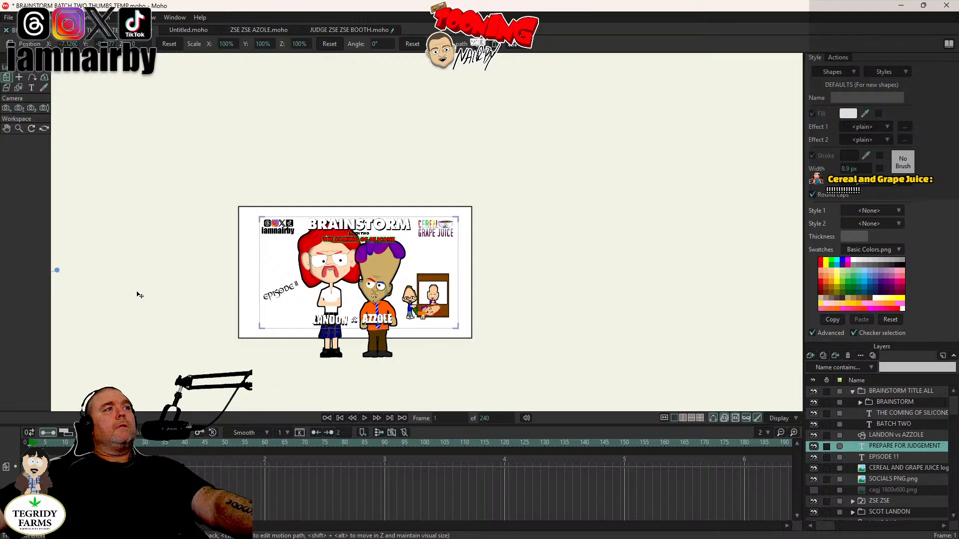
drag(137, 293, 499, 276)
scroll(380, 291, up, 4)
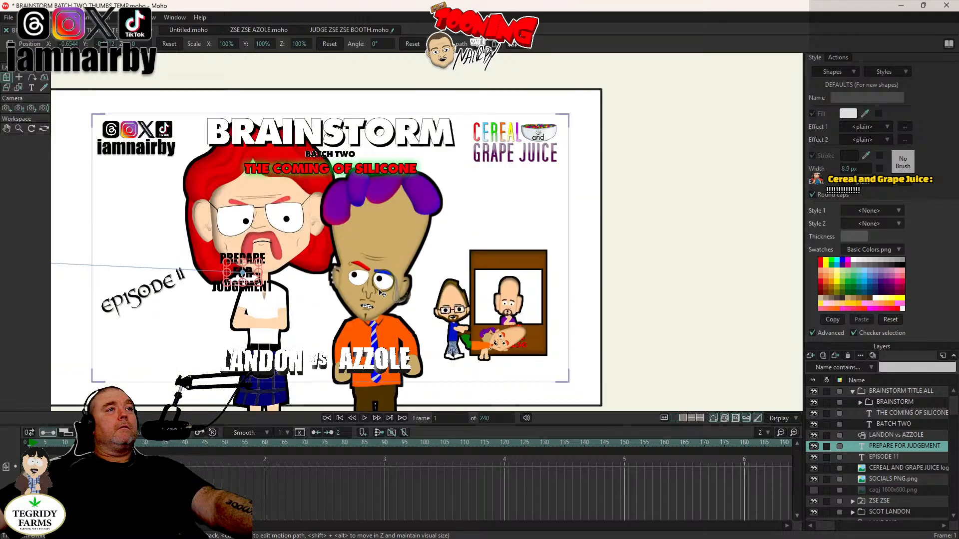
drag(381, 292, 680, 238)
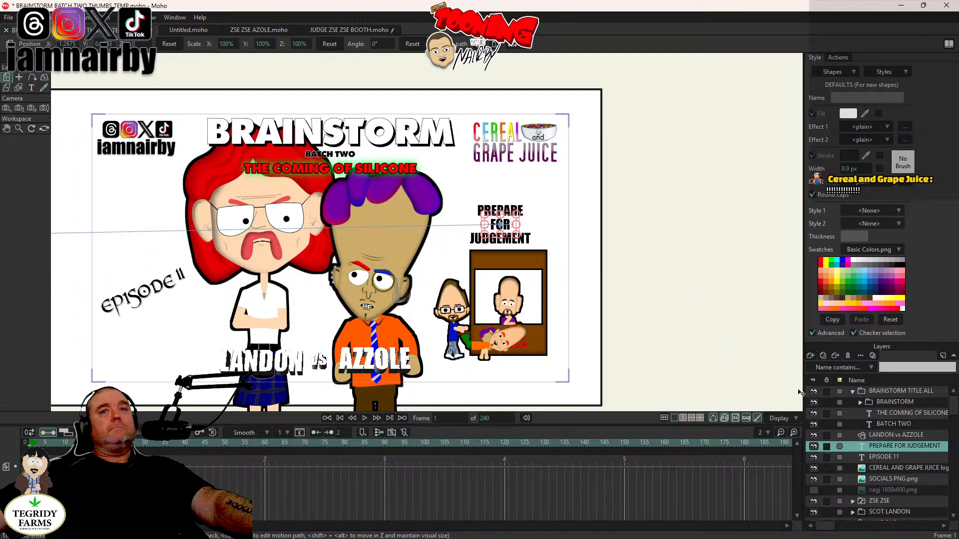
Step: Try a layer outline on the PREPARE FOR JUDGEMENT text
double_click(907, 448)
click(679, 173)
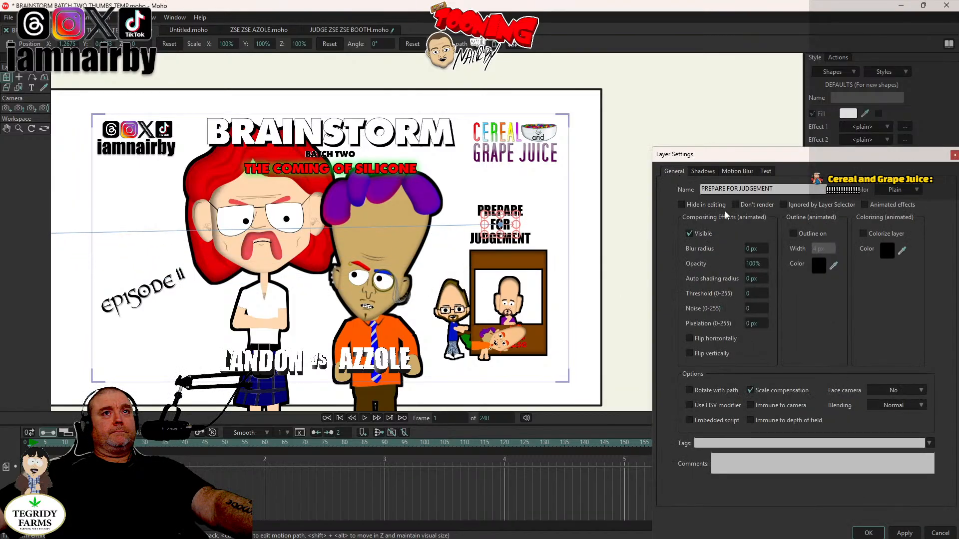
click(793, 234)
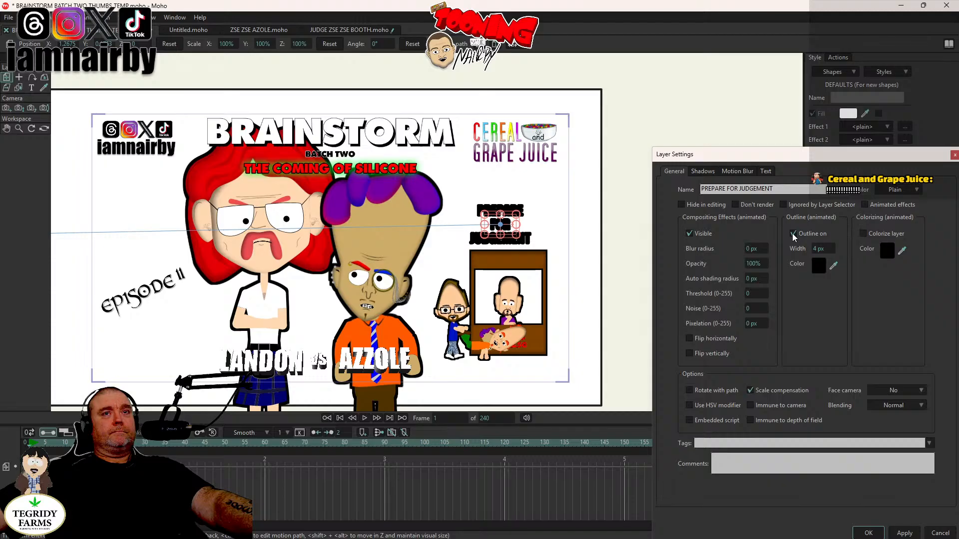
click(793, 234)
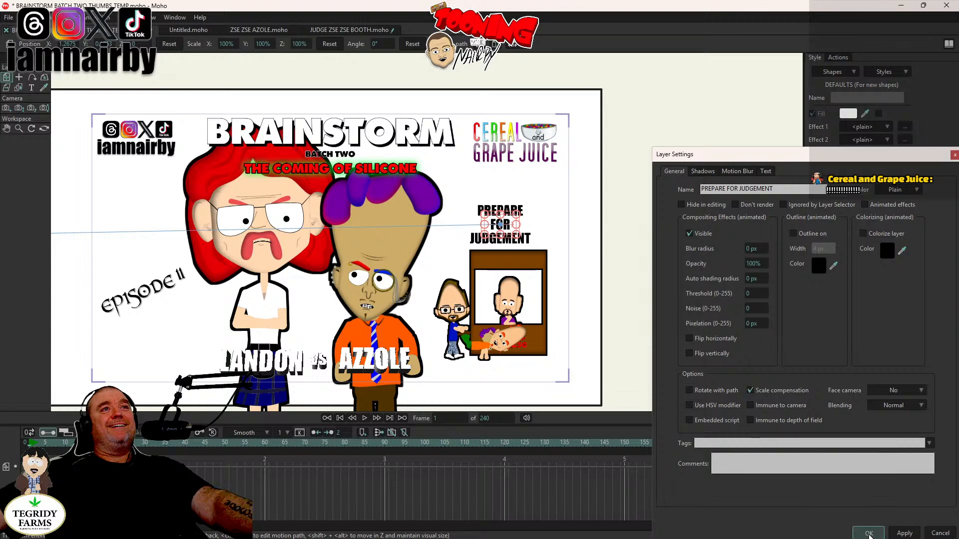
click(869, 533)
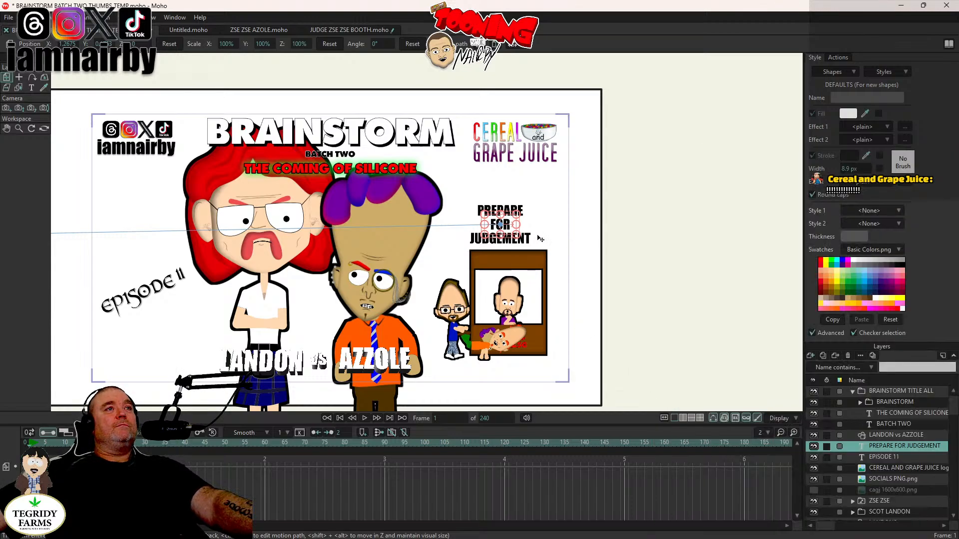
Step: Scale the PREPARE FOR JUDGEMENT text to 69% and place it between the two characters, above the "vs"
scroll(539, 239, up, 1)
drag(527, 248, 515, 238)
drag(591, 234, 394, 244)
scroll(394, 245, down, 3)
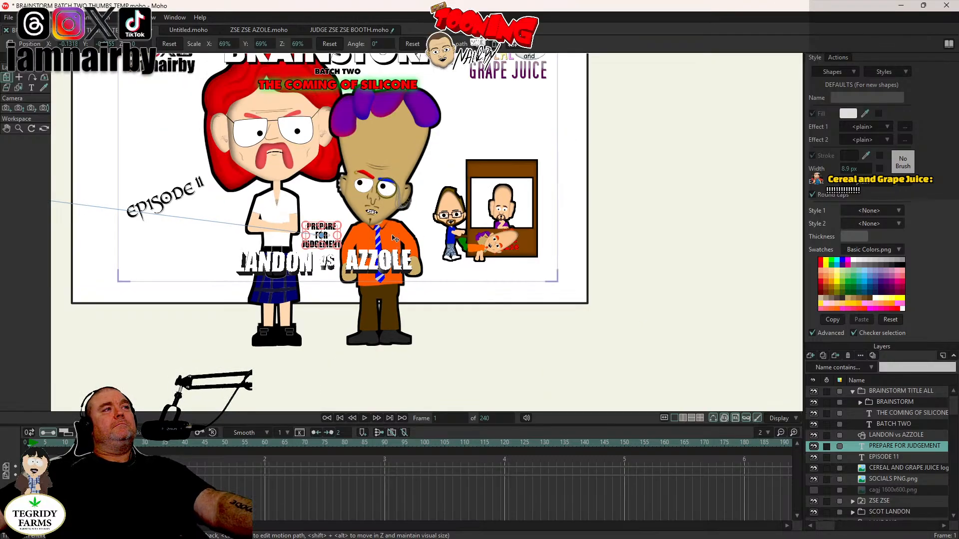
Step: Render a preview of the frame to check the placement of the PREPARE FOR JUDGEMENT text, and close it
scroll(393, 239, down, 2)
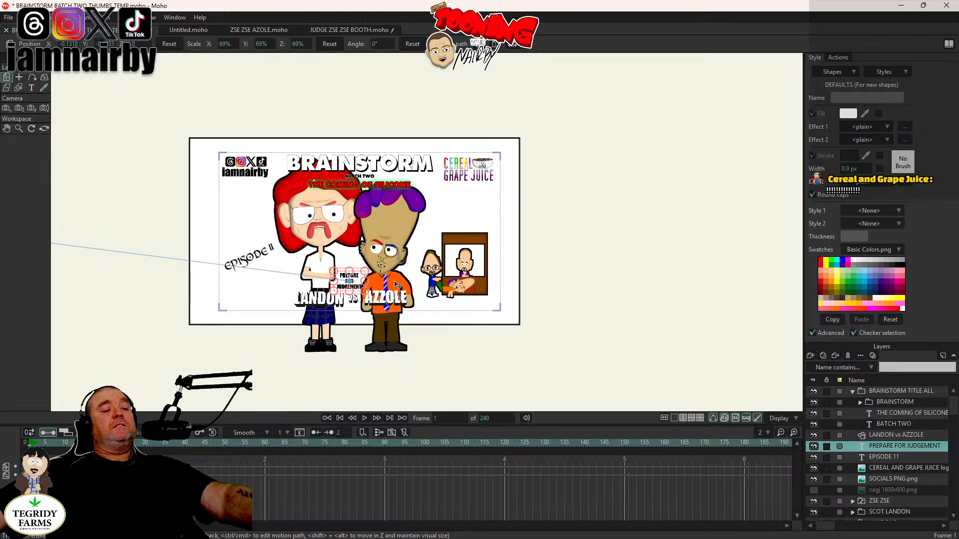
key(ctrl+r)
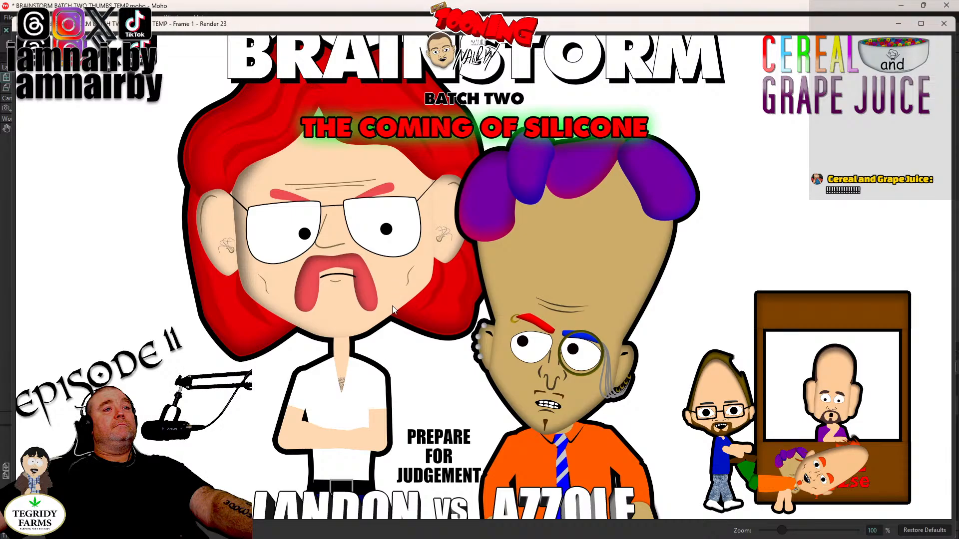
drag(412, 350, 412, 250)
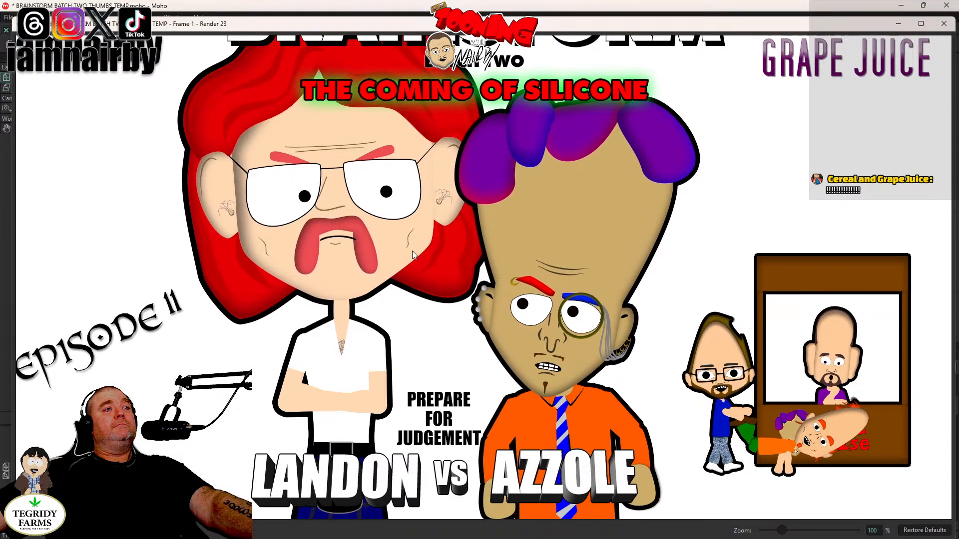
click(943, 23)
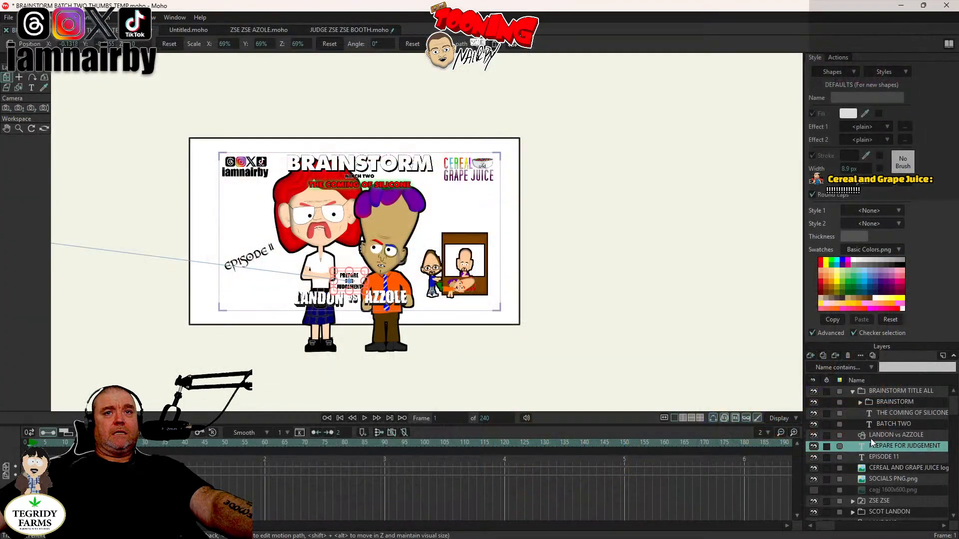
Step: Turn on the layer shadow for the Landon character's RIGHT ARM, with direction 0°, offset 0 px and blur 0 px
scroll(874, 447, down, 1)
click(853, 489)
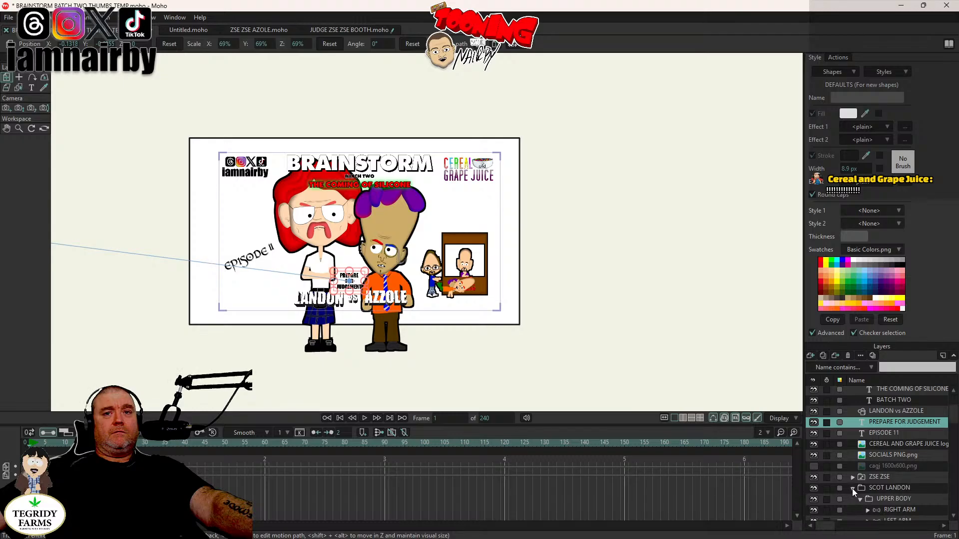
scroll(883, 491, down, 2)
double_click(905, 466)
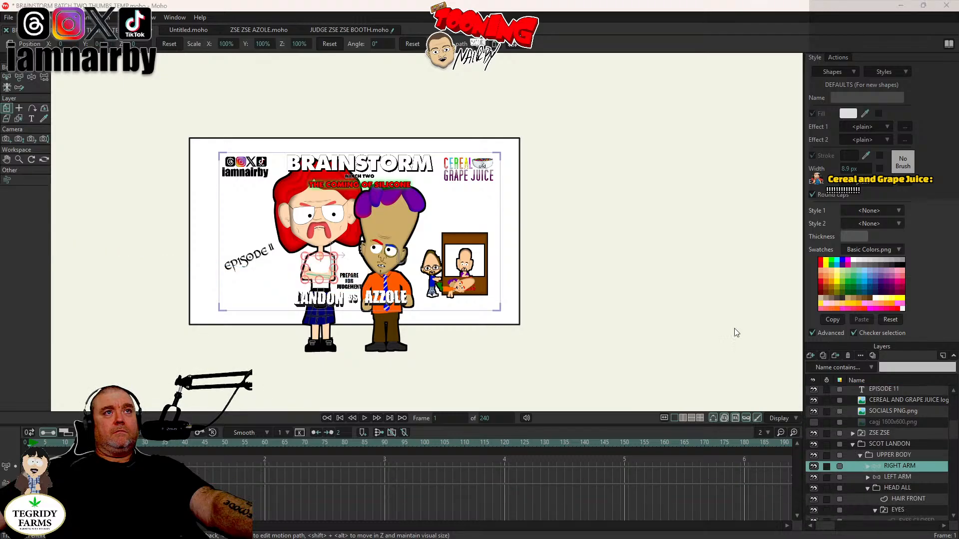
click(703, 172)
click(676, 204)
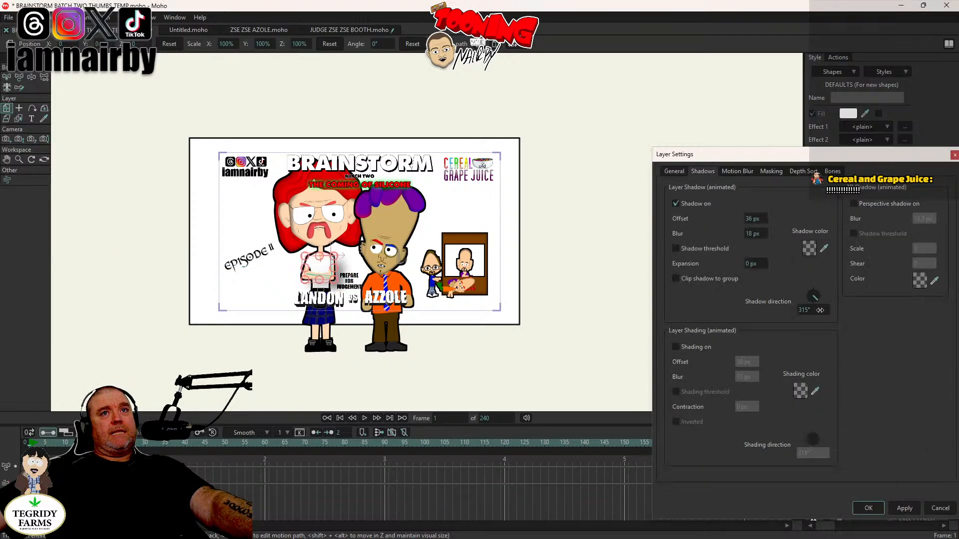
click(814, 310)
text(0)
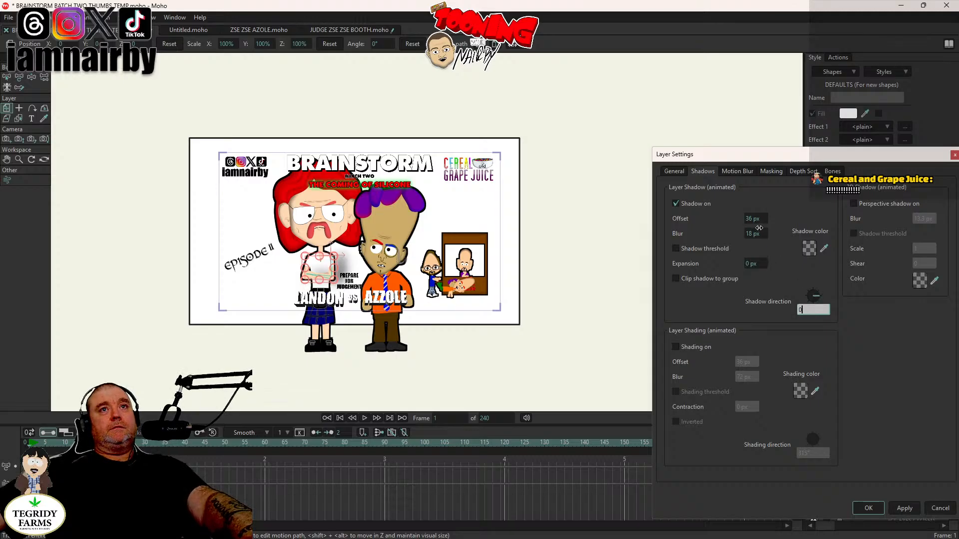
key(Tab)
text(0)
key(Tab)
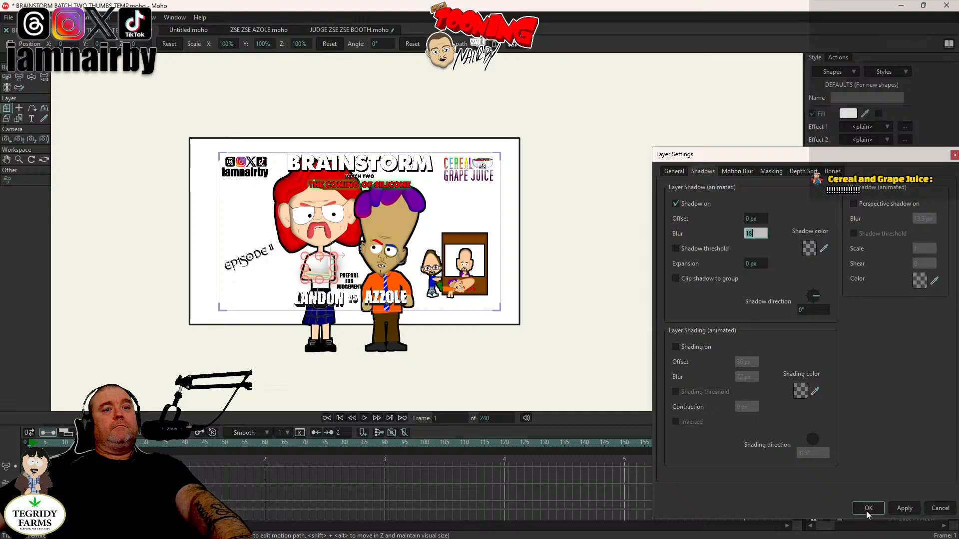
text(0)
click(867, 508)
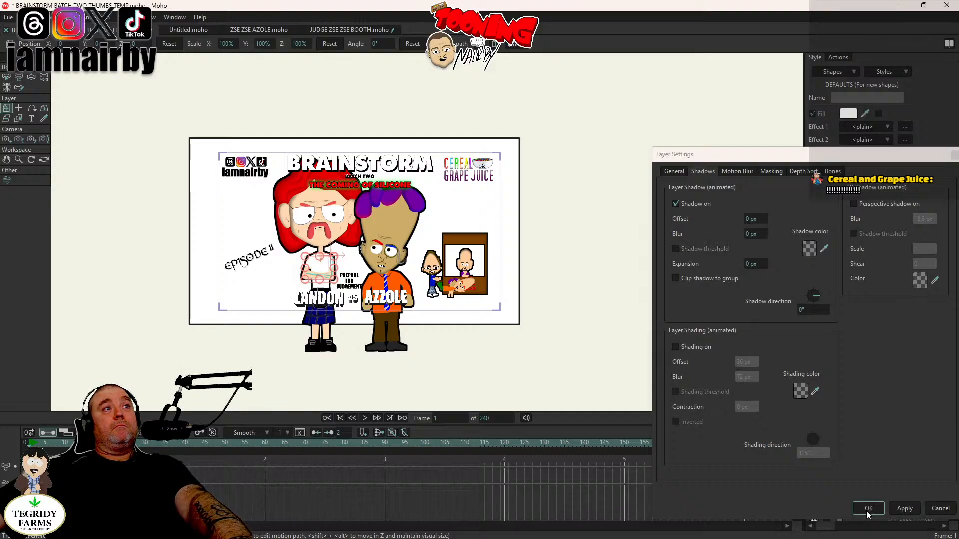
Step: Give the Landon character's LEFT ARM layer a shadow with direction 0°, blur 0 px and offset 0 px
double_click(901, 479)
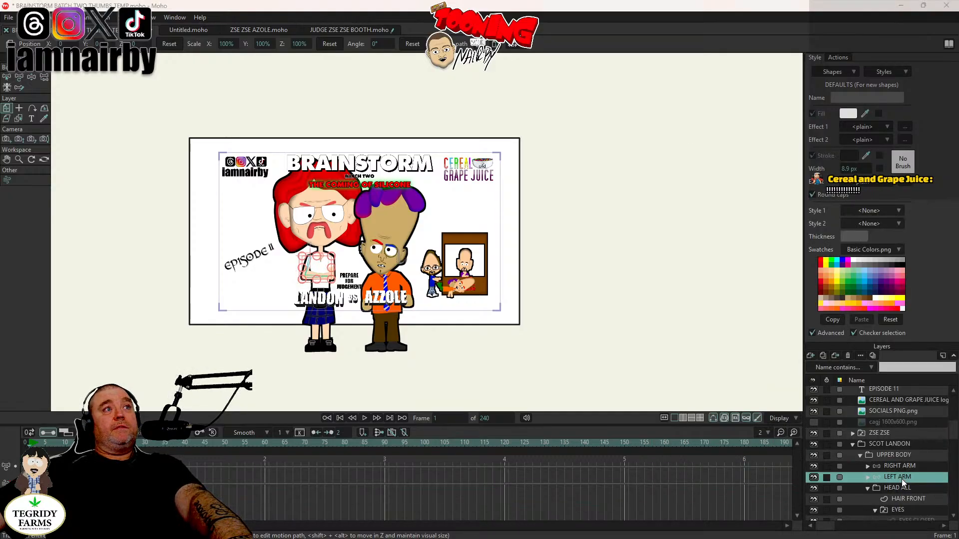
click(701, 171)
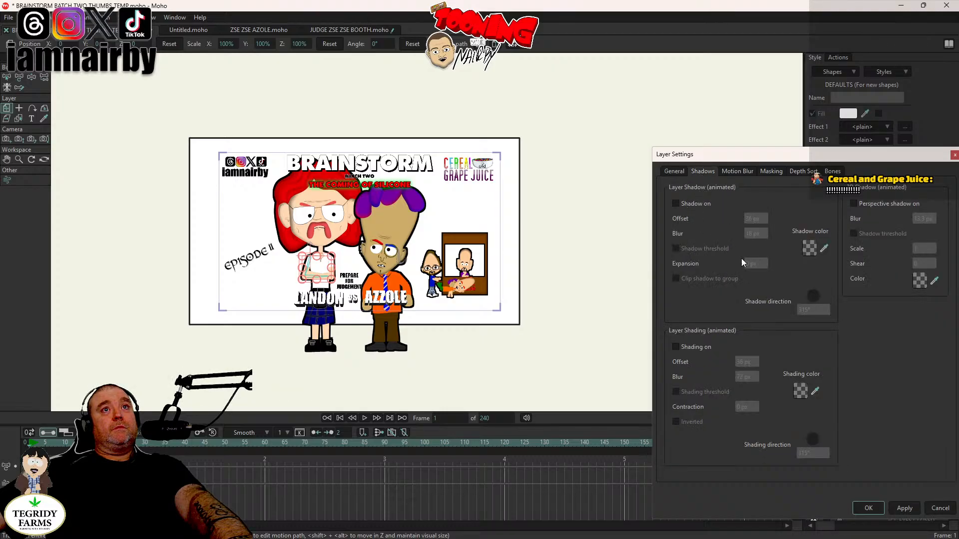
click(676, 204)
double_click(805, 310)
text(0)
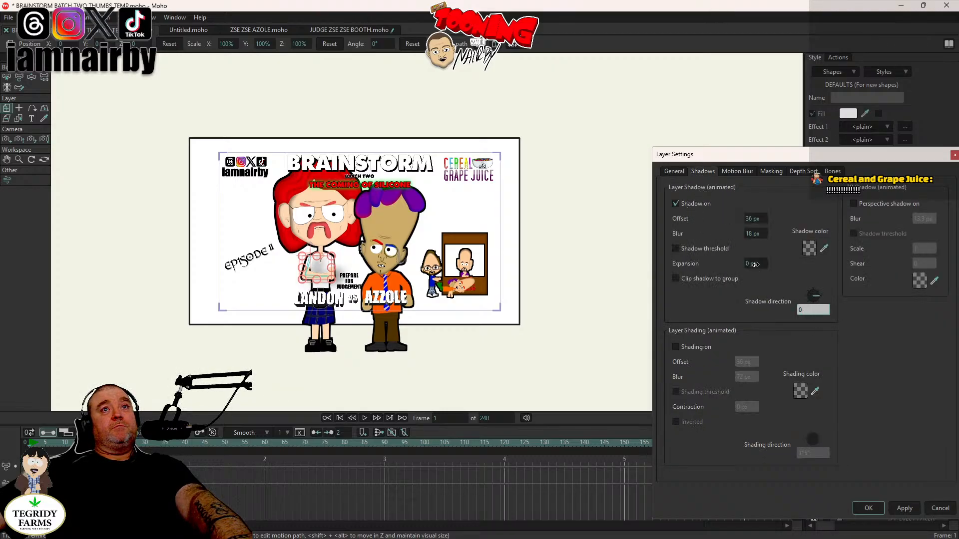
click(754, 263)
double_click(754, 233)
text(0)
double_click(759, 218)
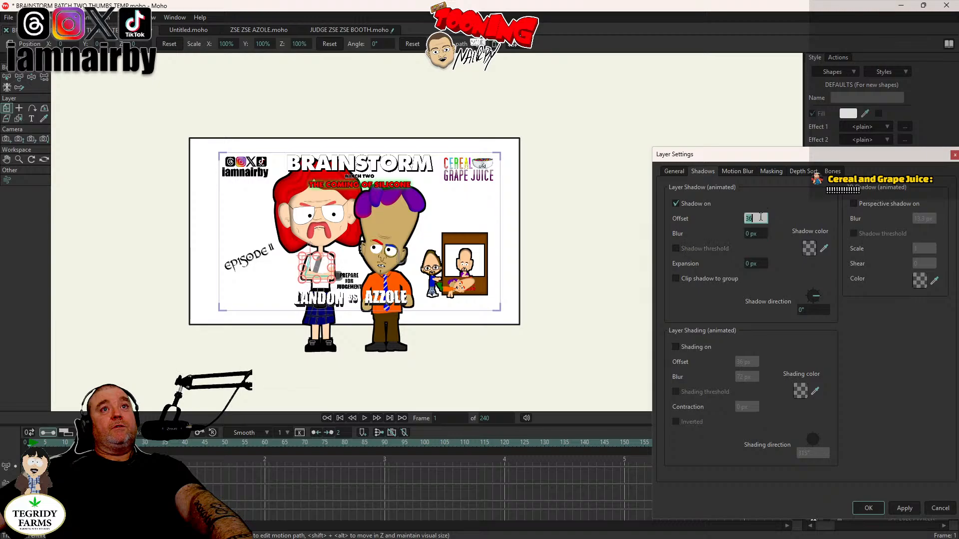
text(00)
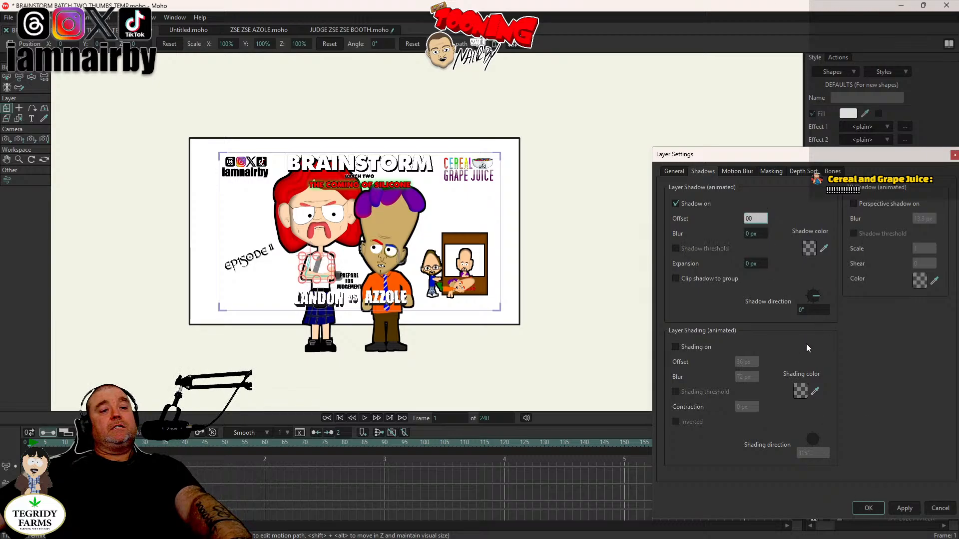
key(Tab)
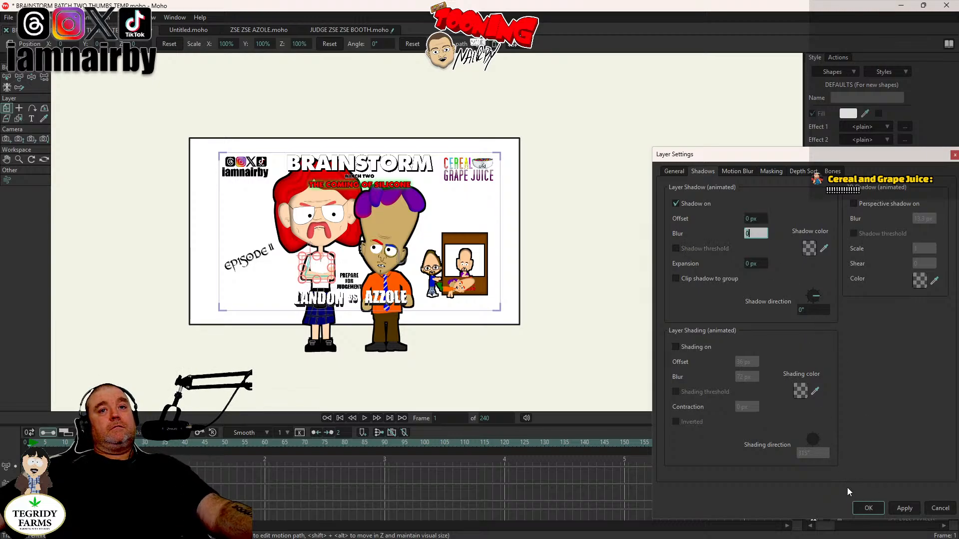
click(868, 506)
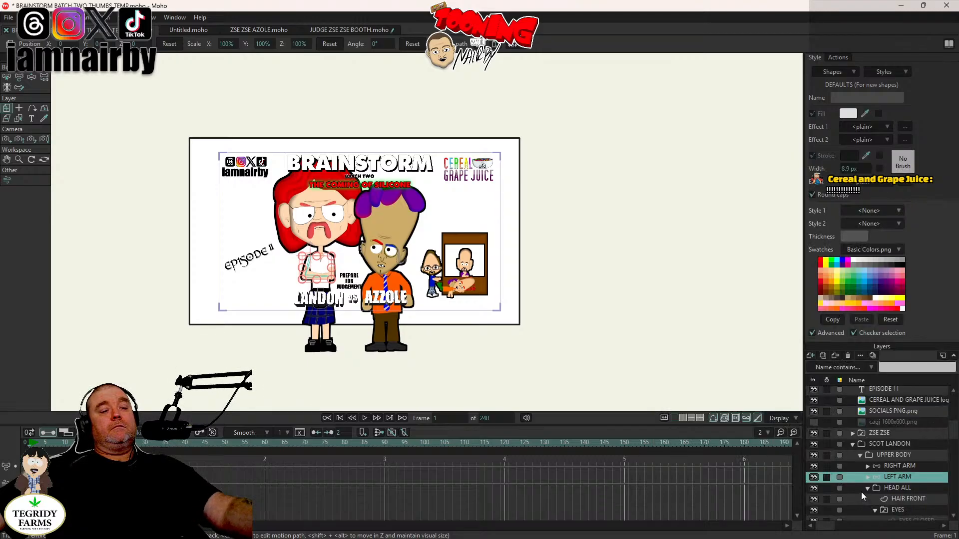
Step: Render the frame again and examine the arms and the whole thumbnail at 80% zoom
key(ctrl+r)
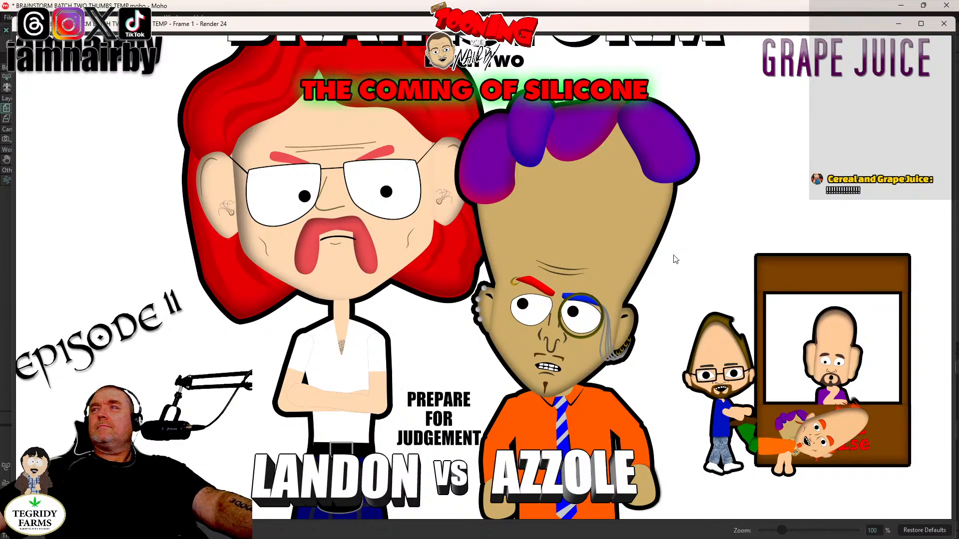
scroll(552, 244, down, 1)
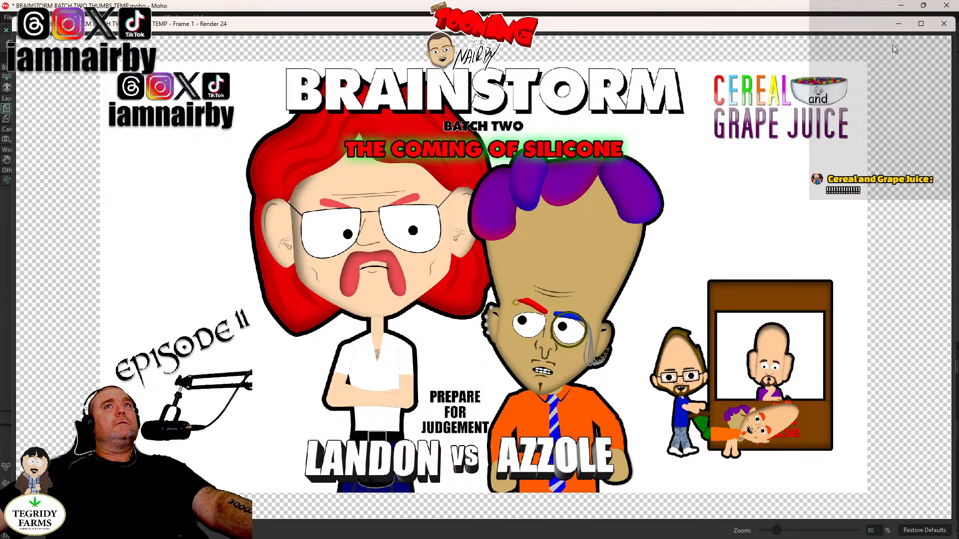
Step: Examine the character arms and the lower titles in the rendered thumbnail at 100% zoom, and close the render
click(924, 535)
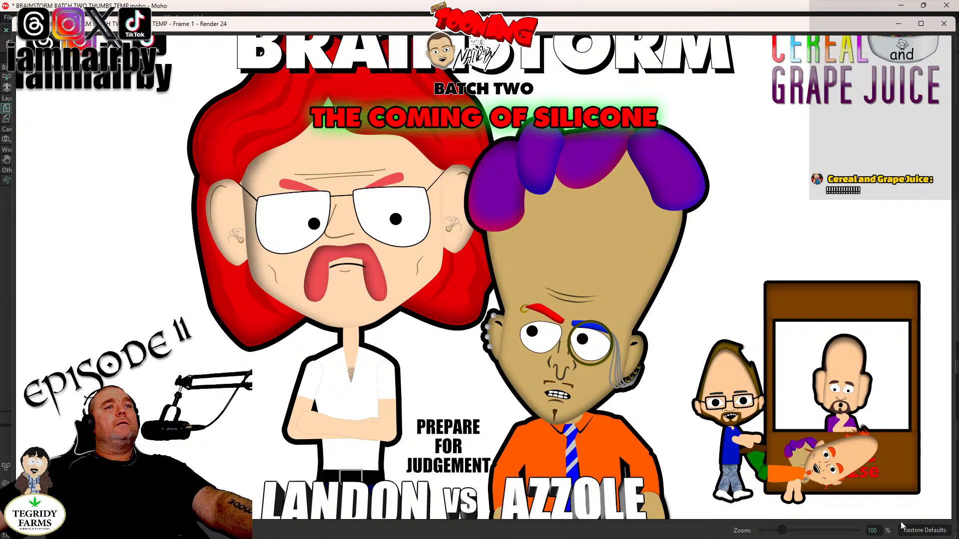
scroll(689, 417, down, 1)
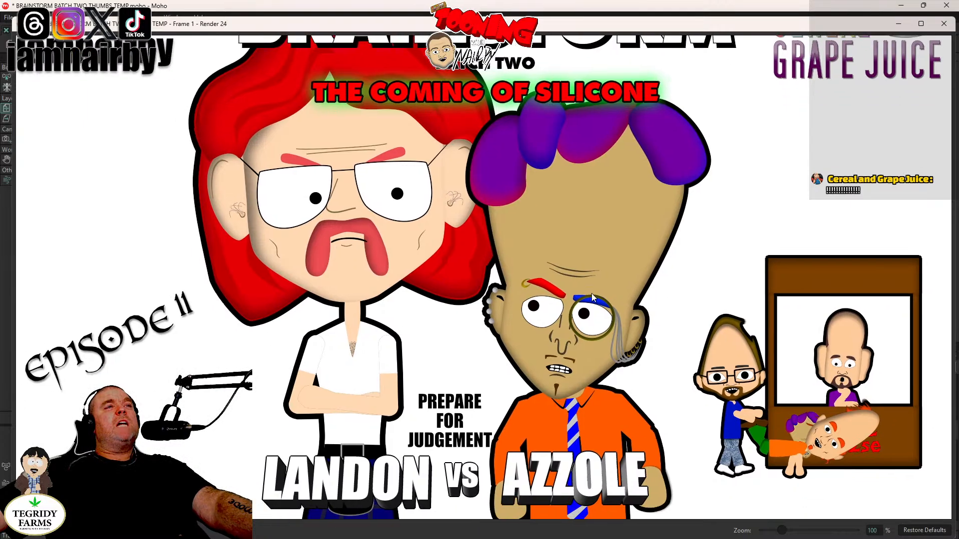
drag(592, 294, 607, 196)
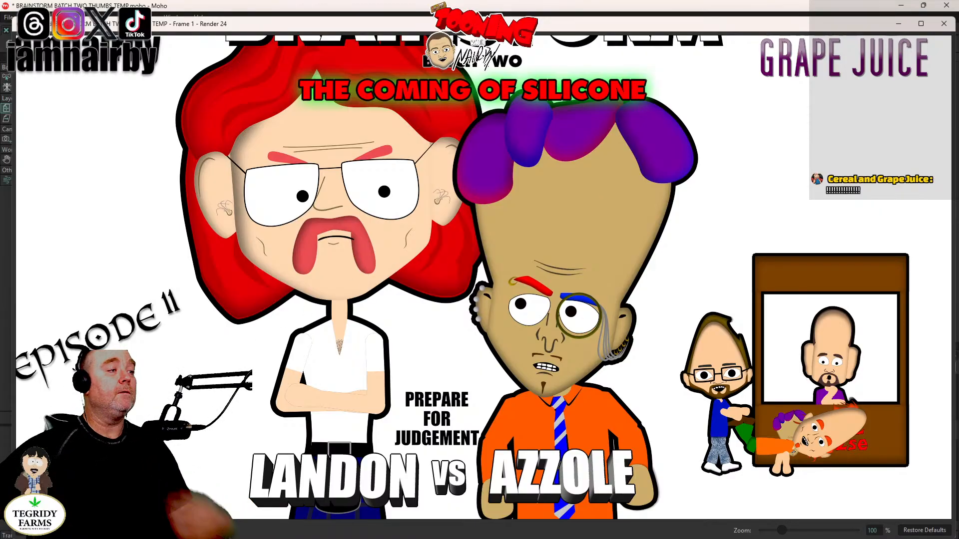
key(ctrl+s)
drag(321, 47, 958, 63)
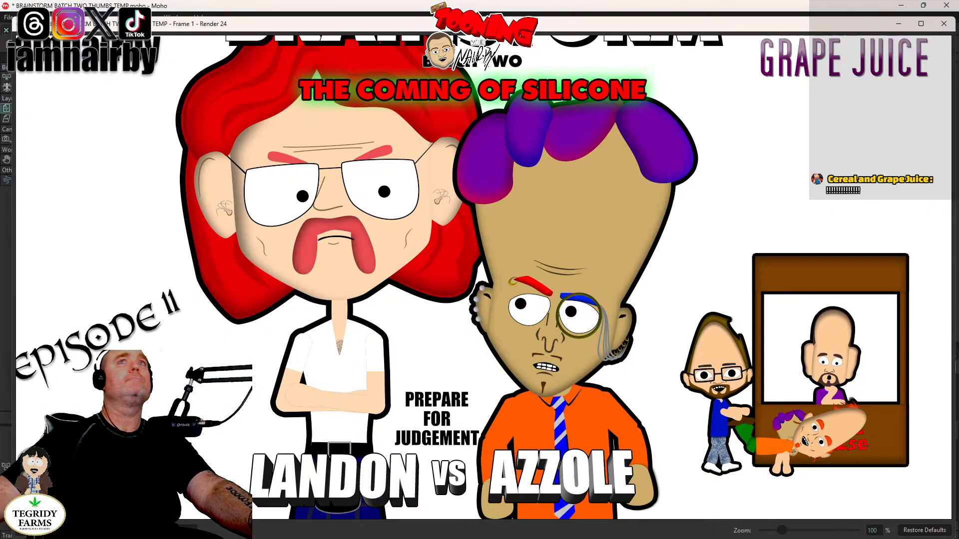
click(943, 23)
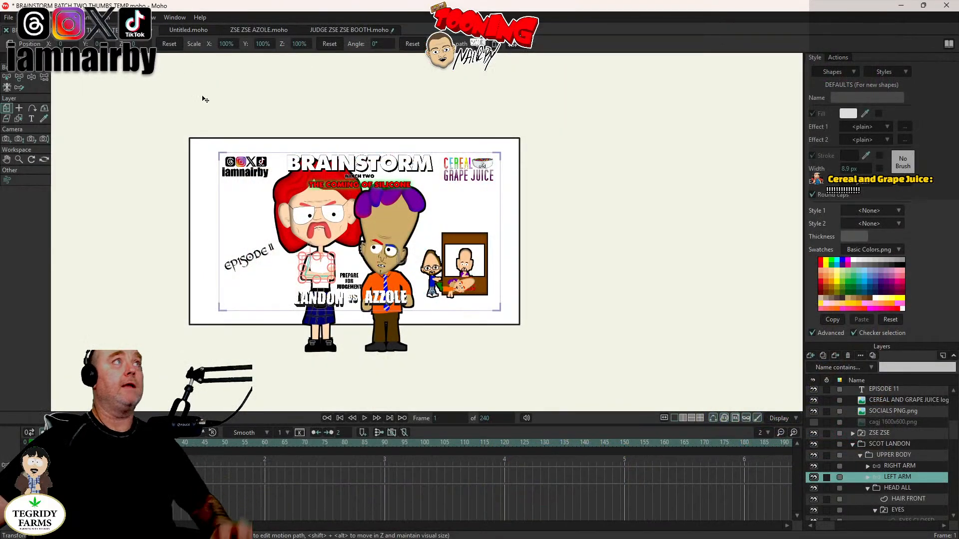
Step: Save the changes to the BRAINSTORM BATCH TWO THUMBS TEMP.moho document
key(ctrl+s)
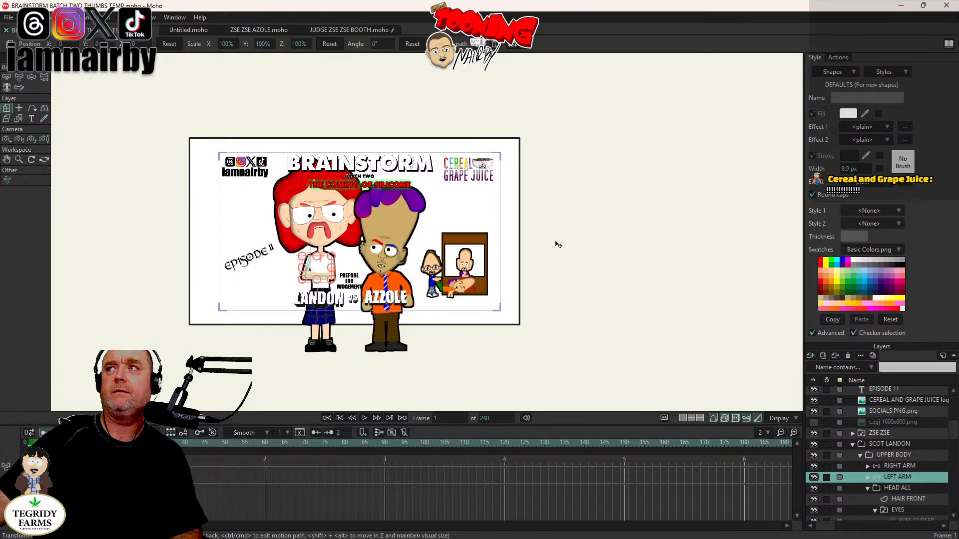
drag(557, 244, 694, 271)
scroll(544, 279, up, 3)
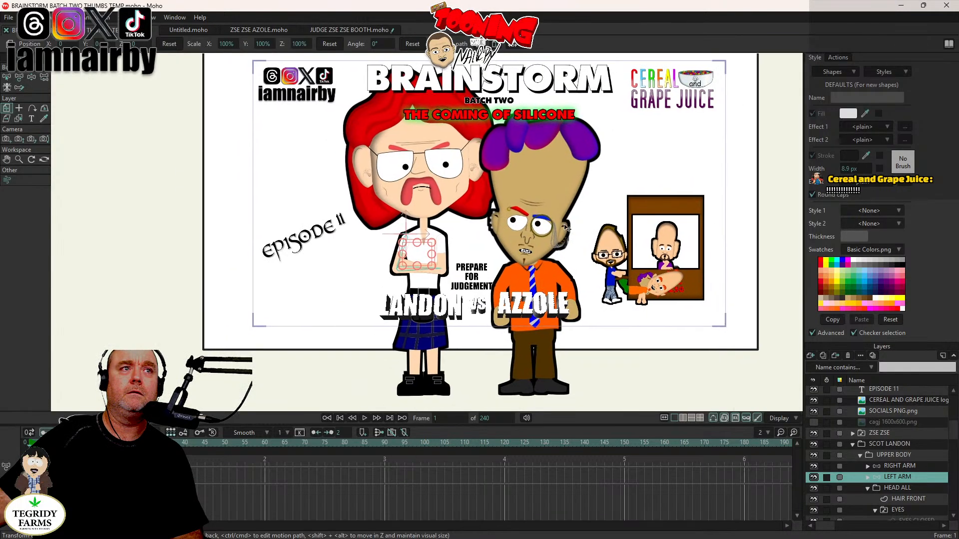